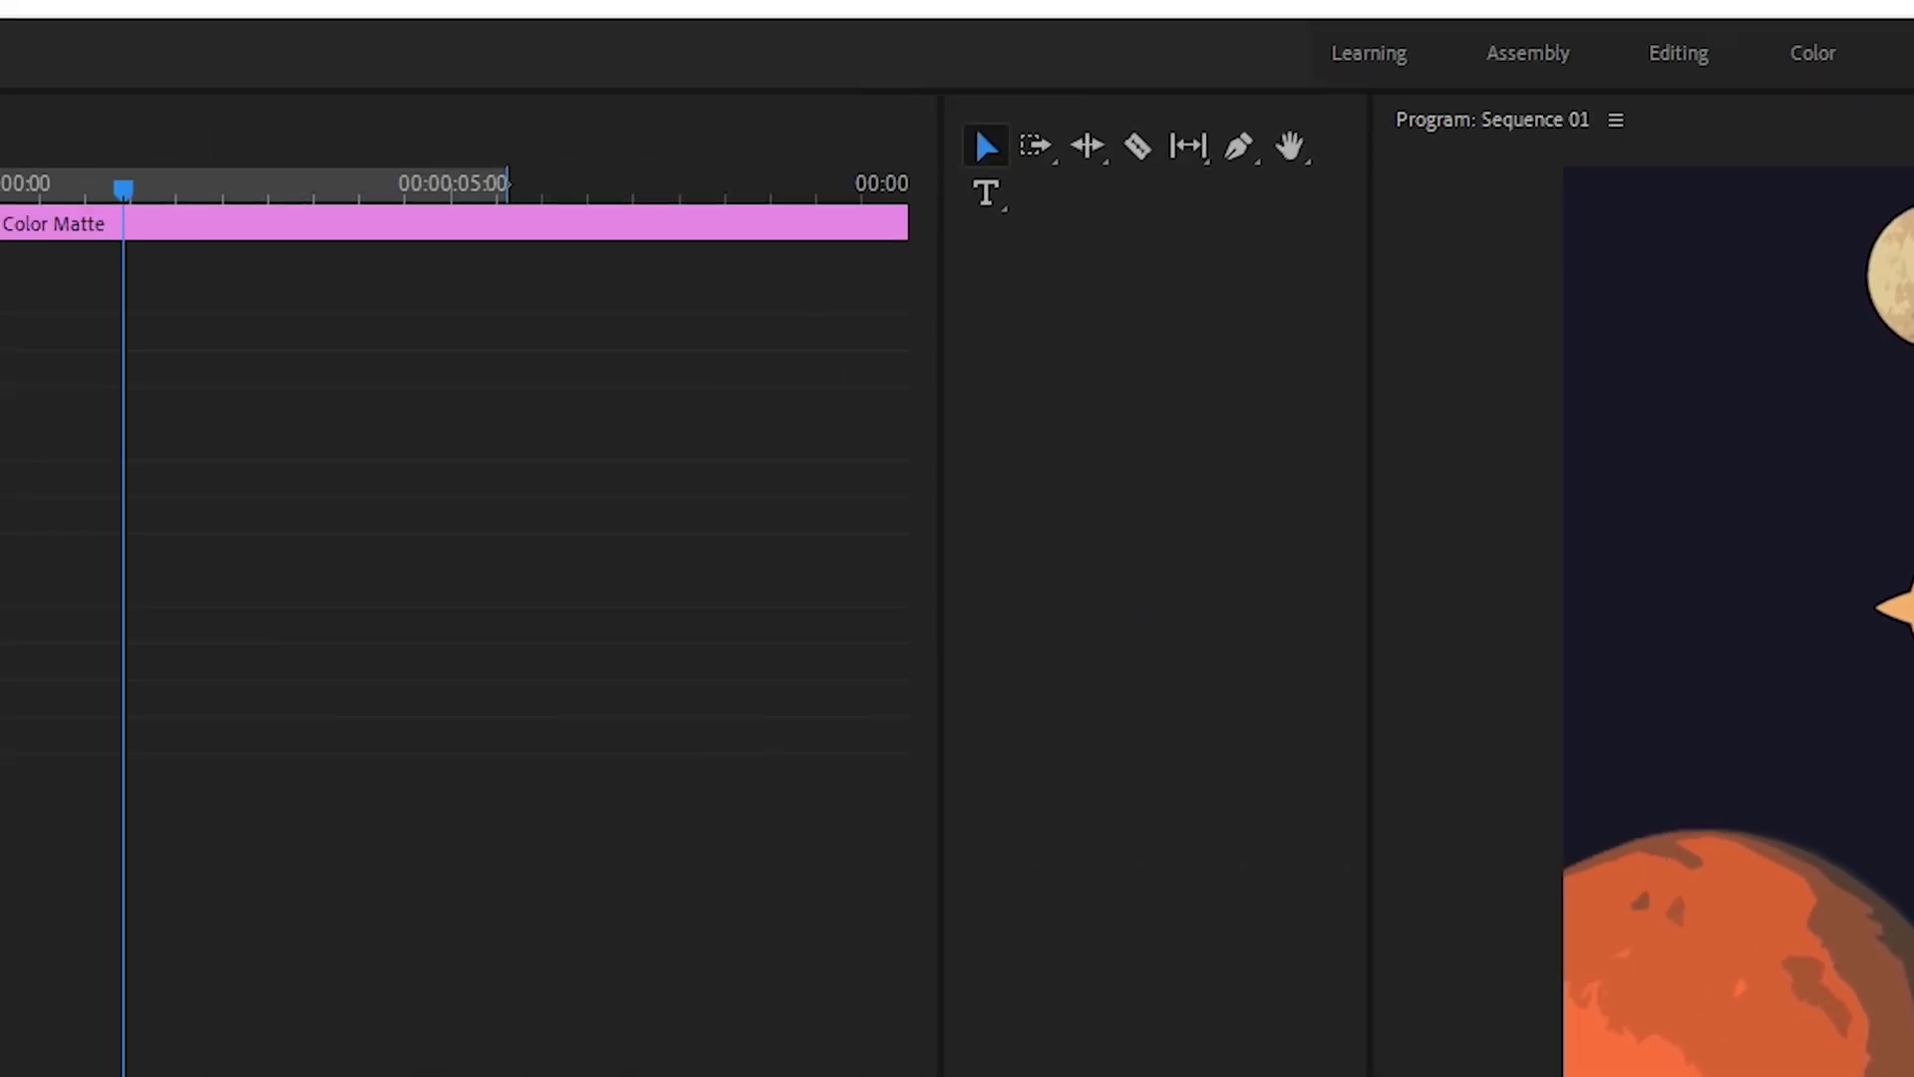
Step: Browse the installed templates in Essential Graphics and start installing a motion graphics template
{"action": "left_click", "coordinate": [449, 26]}
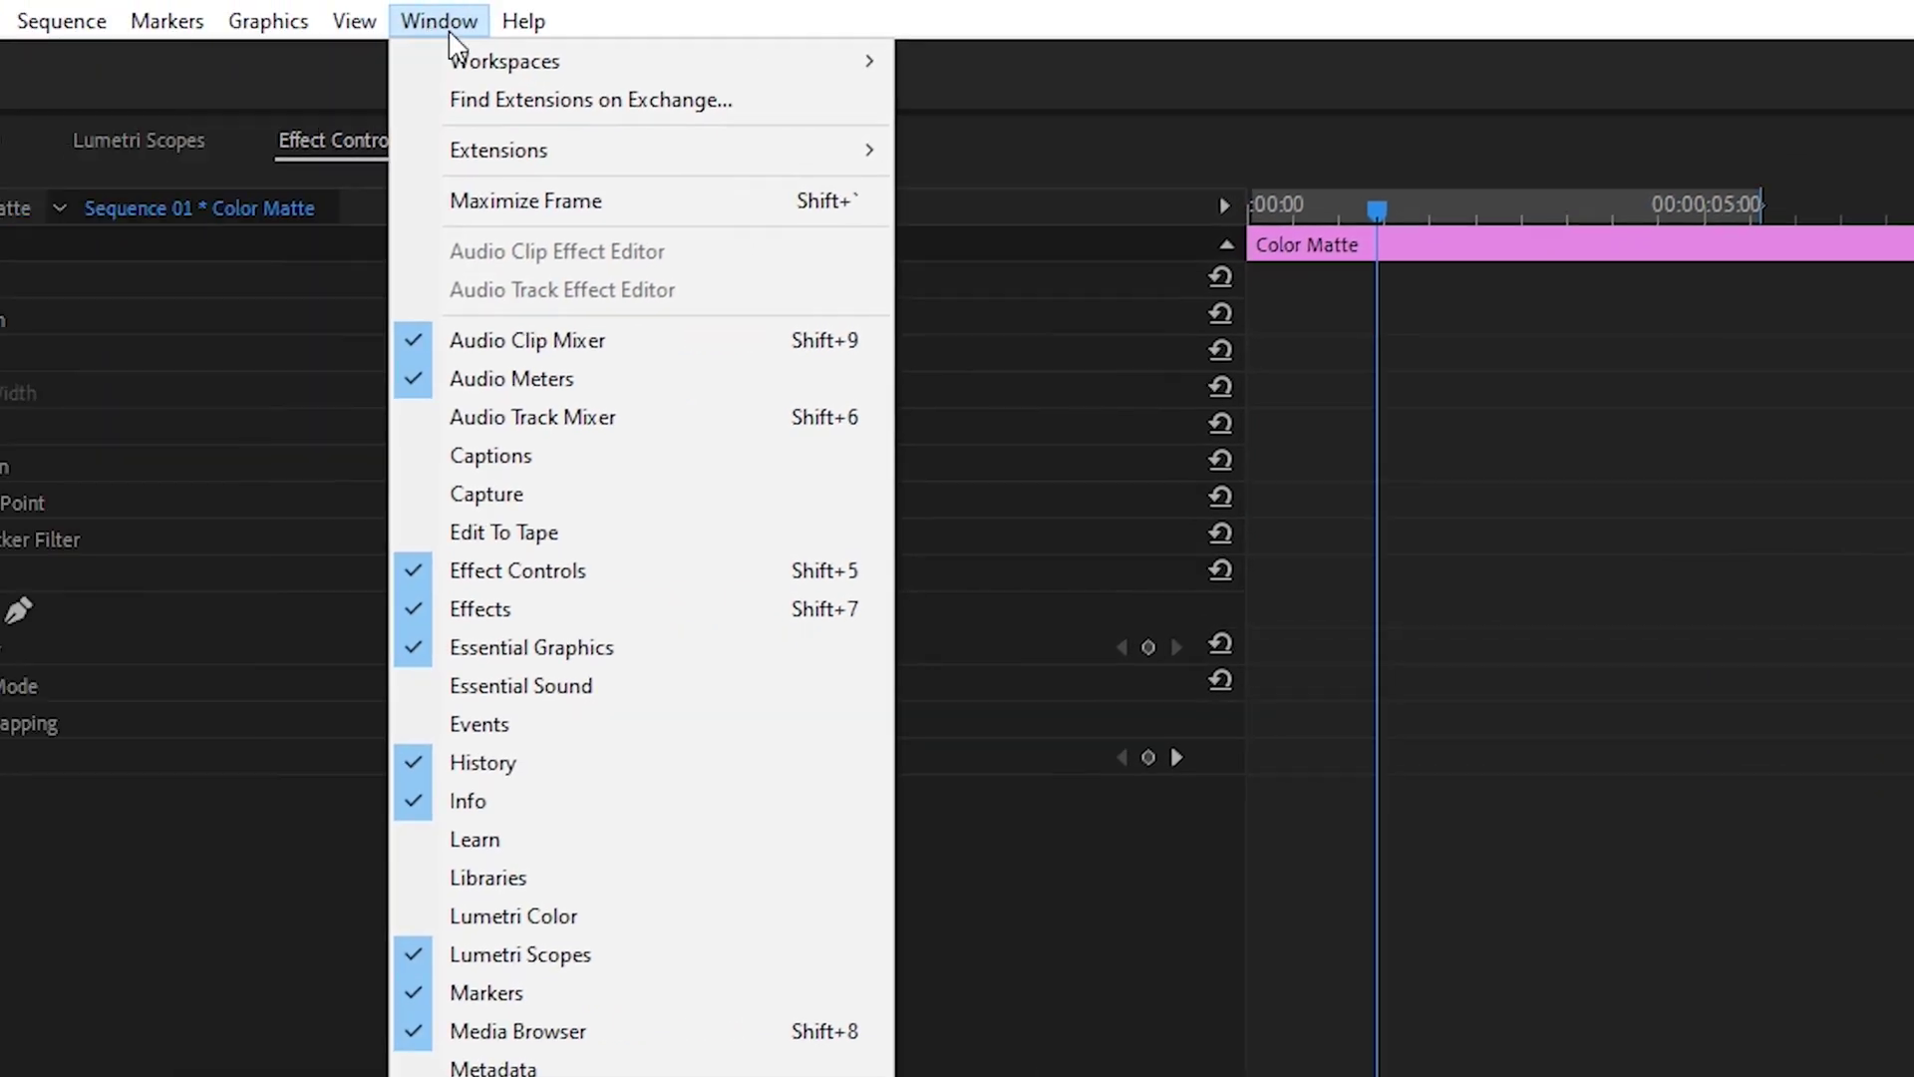
{"action": "mouse_move", "coordinate": [506, 62]}
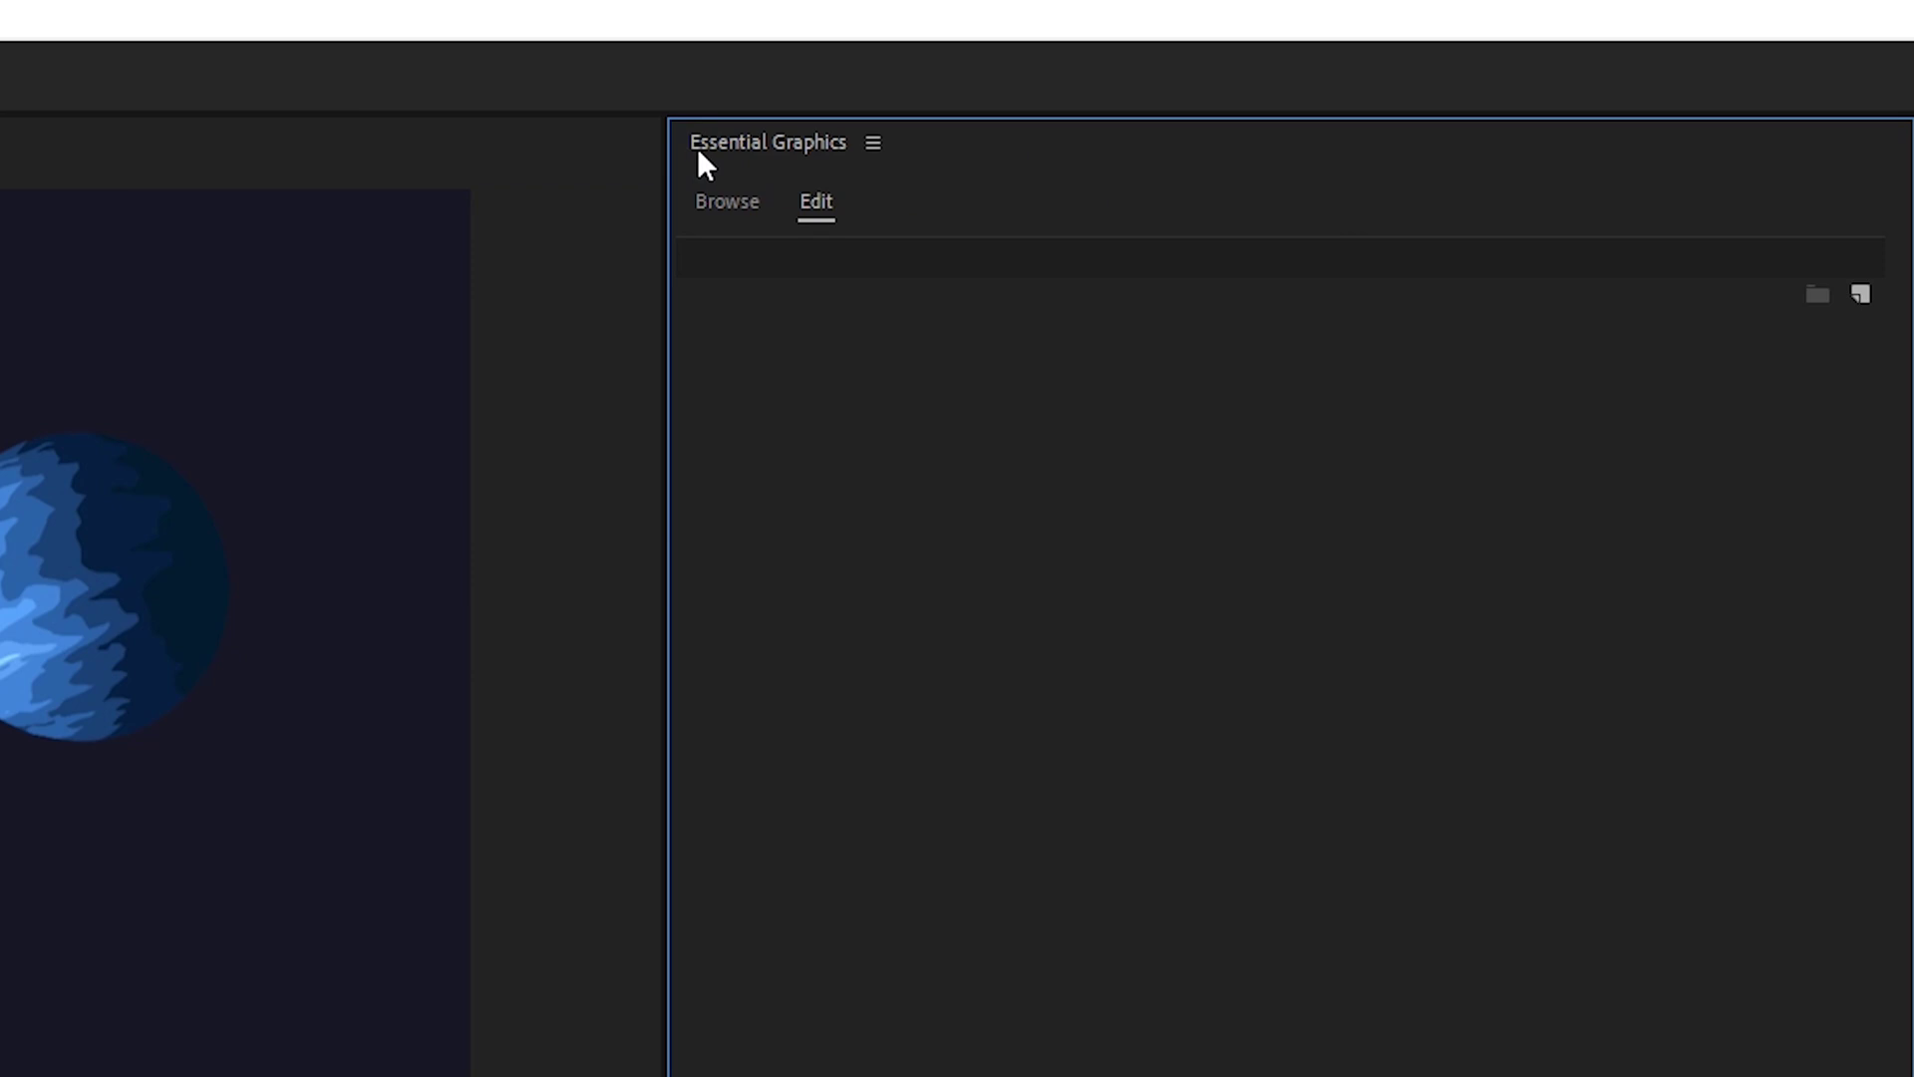
{"action": "left_click", "coordinate": [728, 202]}
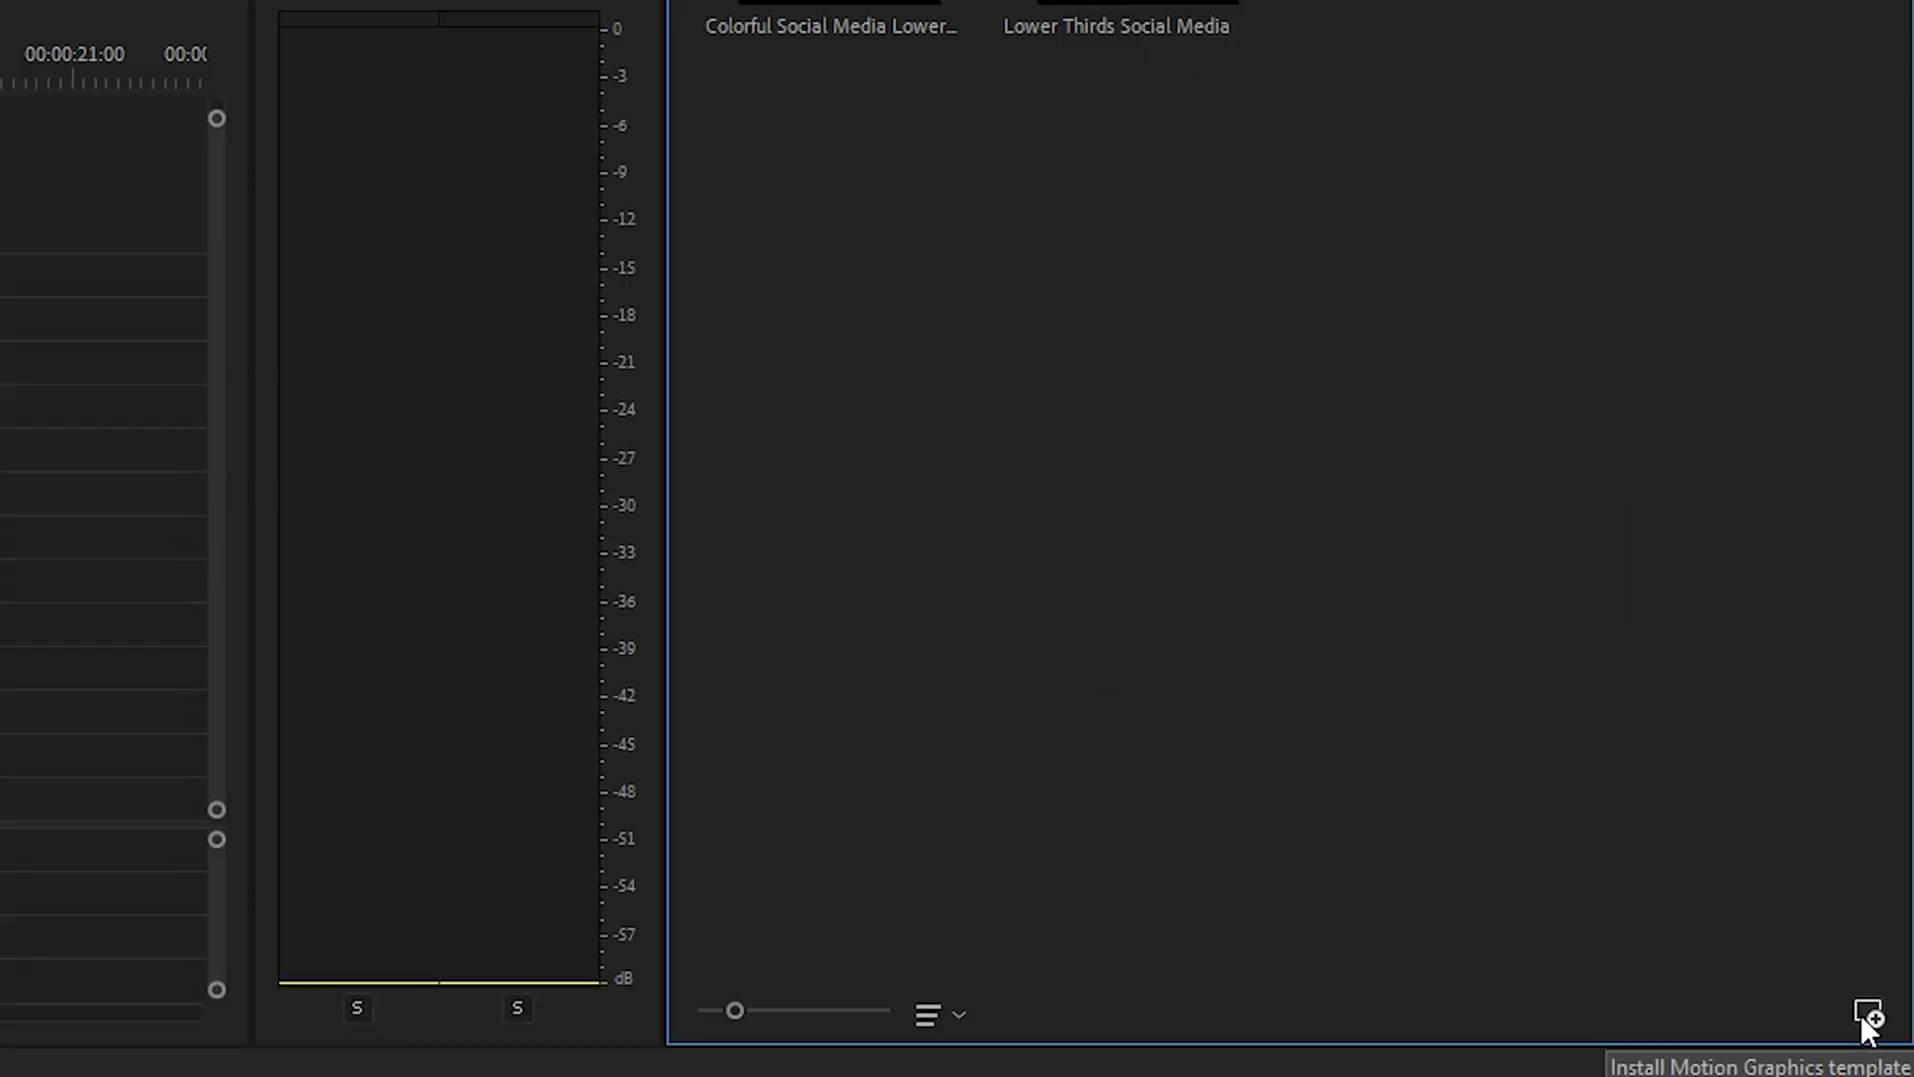
{"action": "left_click", "coordinate": [1861, 1014]}
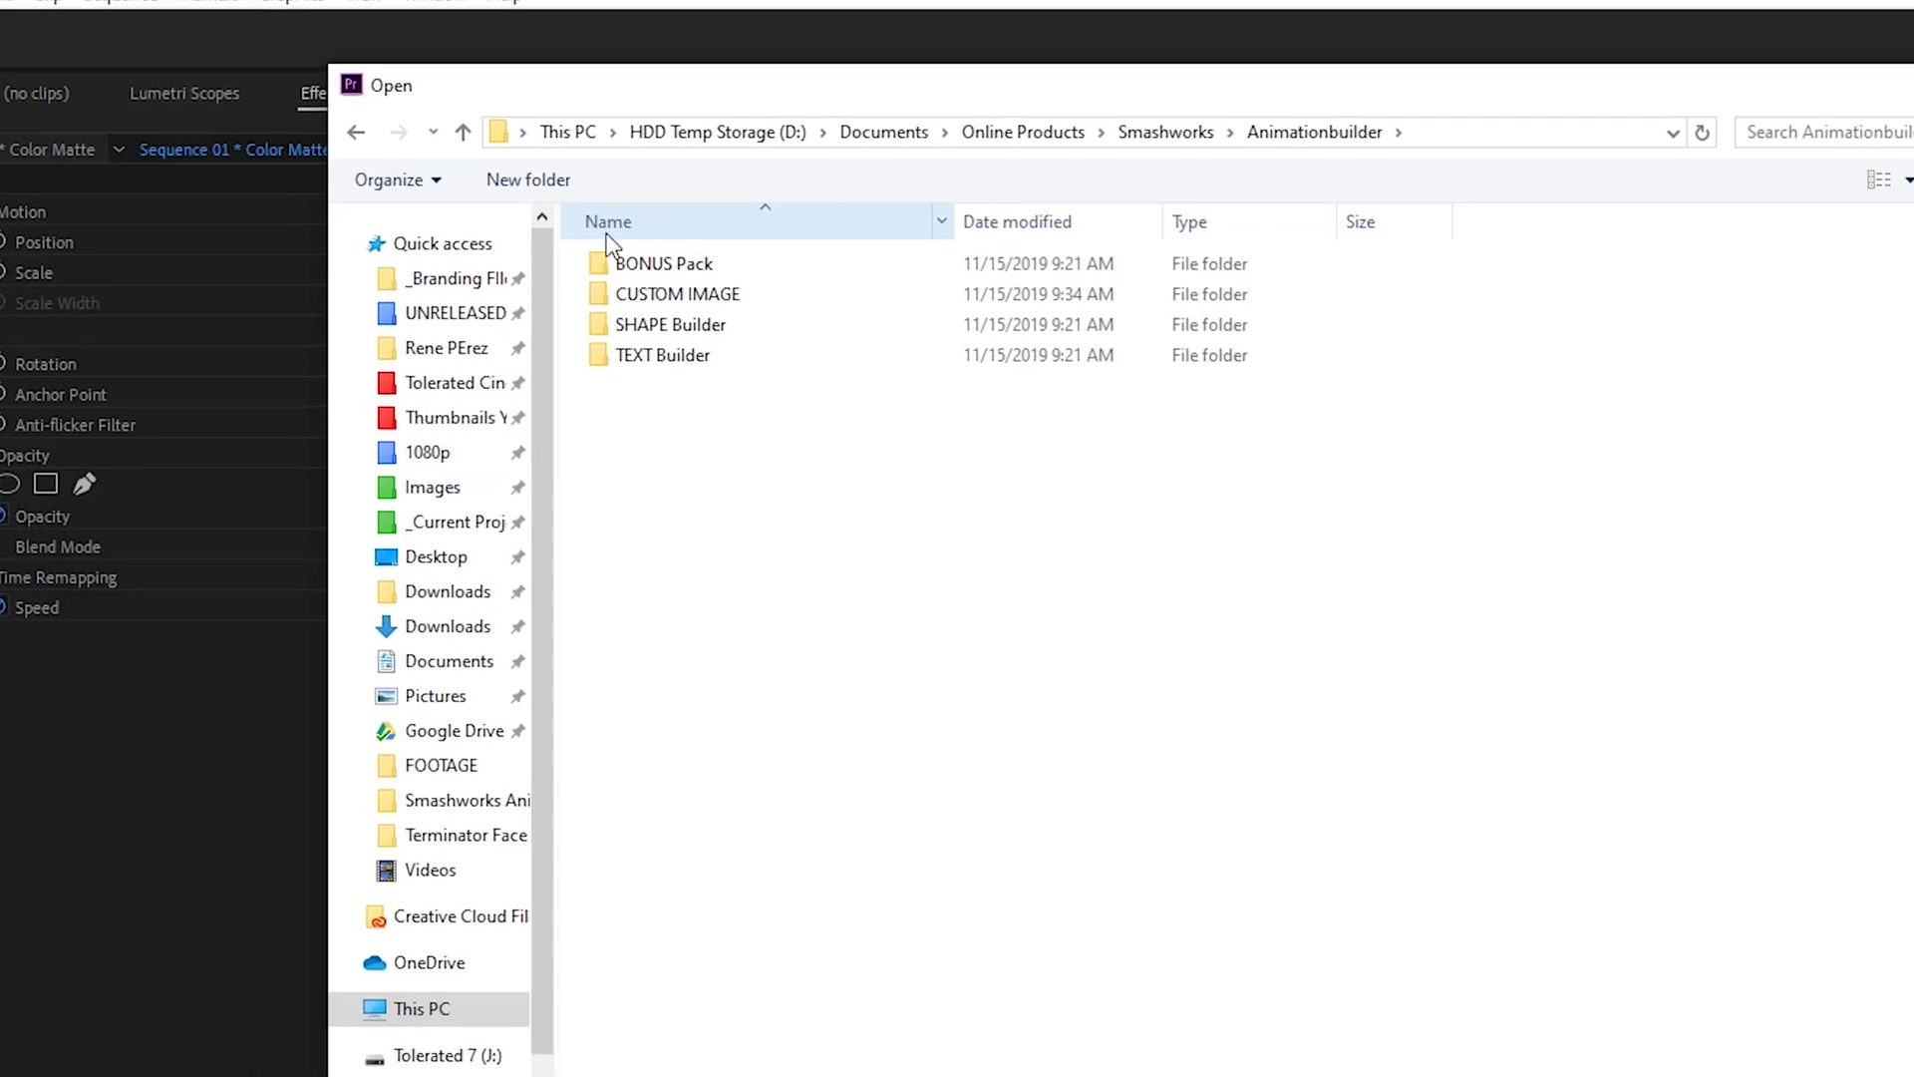
Step: Look through the Animationbuilder folders and check the ARROWS template files inside the BONUS Pack subfolder
{"action": "left_click", "coordinate": [610, 298]}
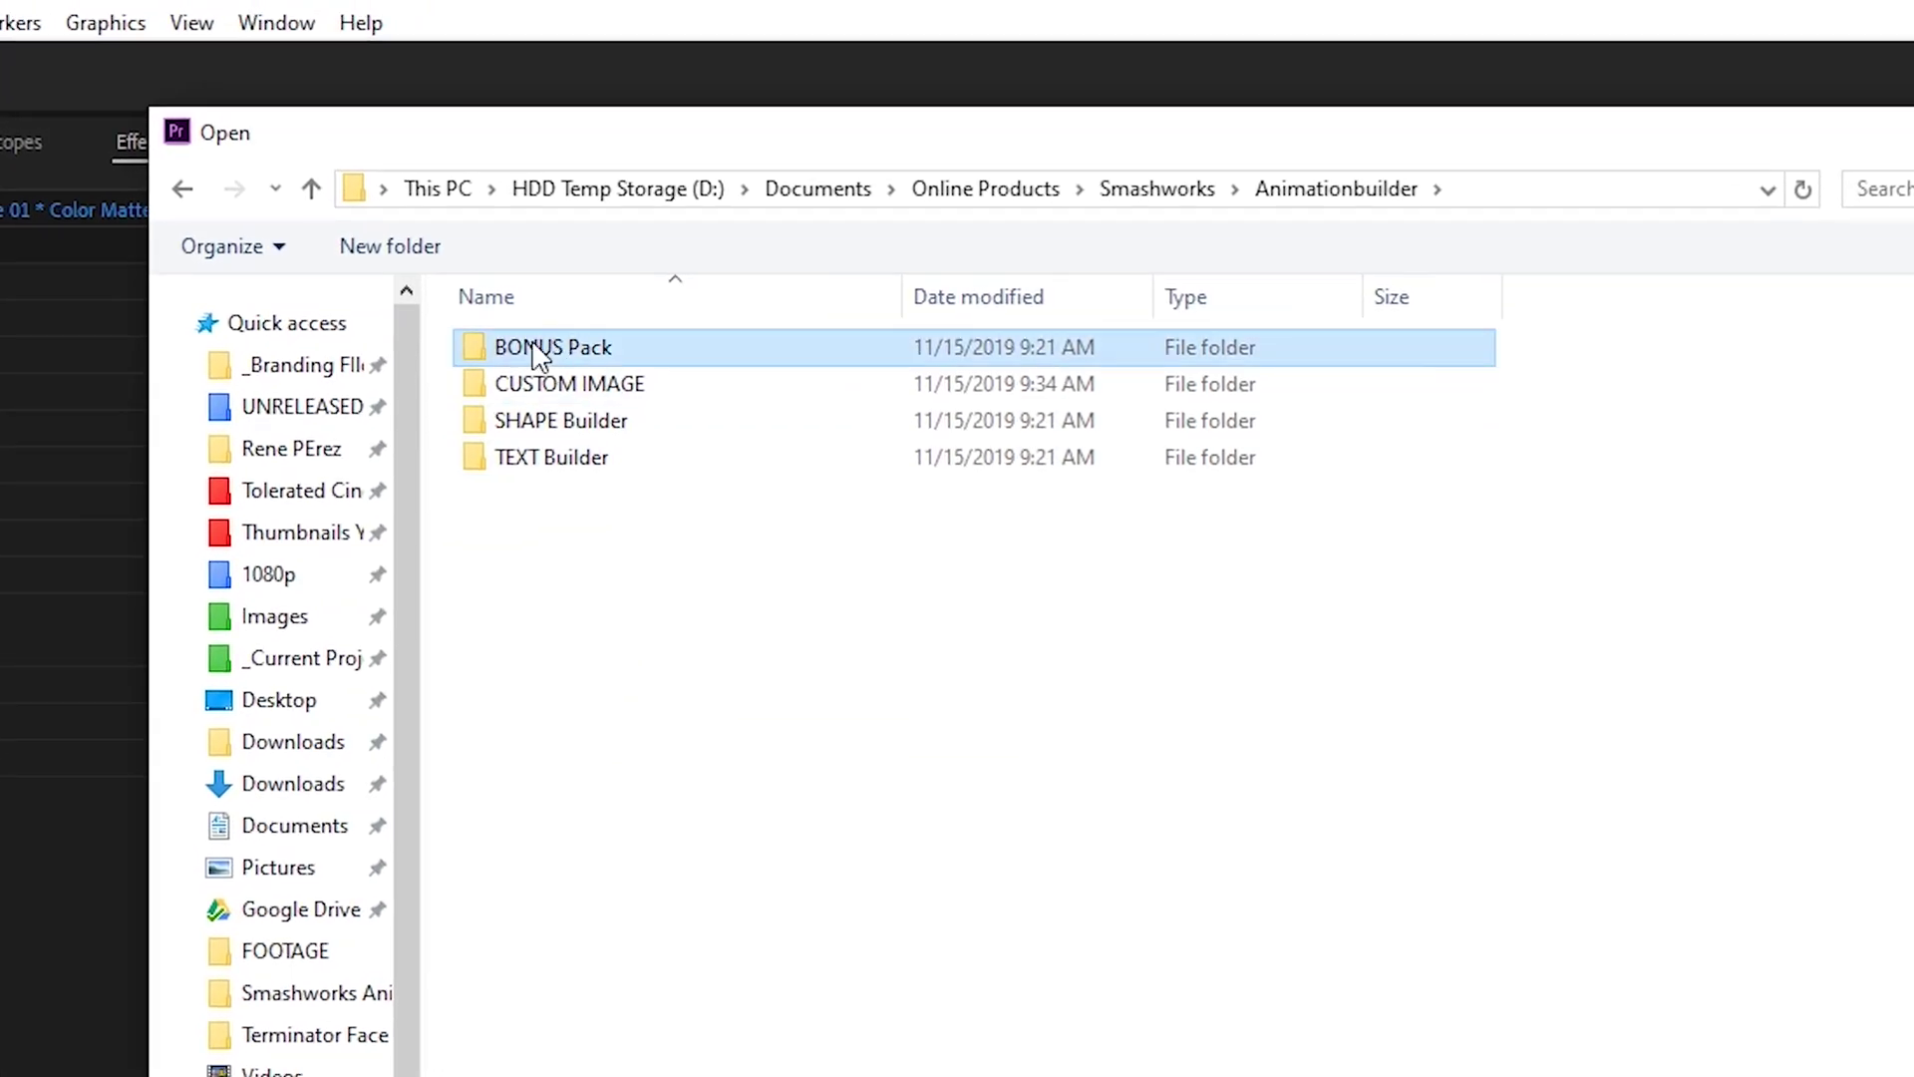
{"action": "left_click", "coordinate": [519, 388]}
{"action": "left_click", "coordinate": [504, 423]}
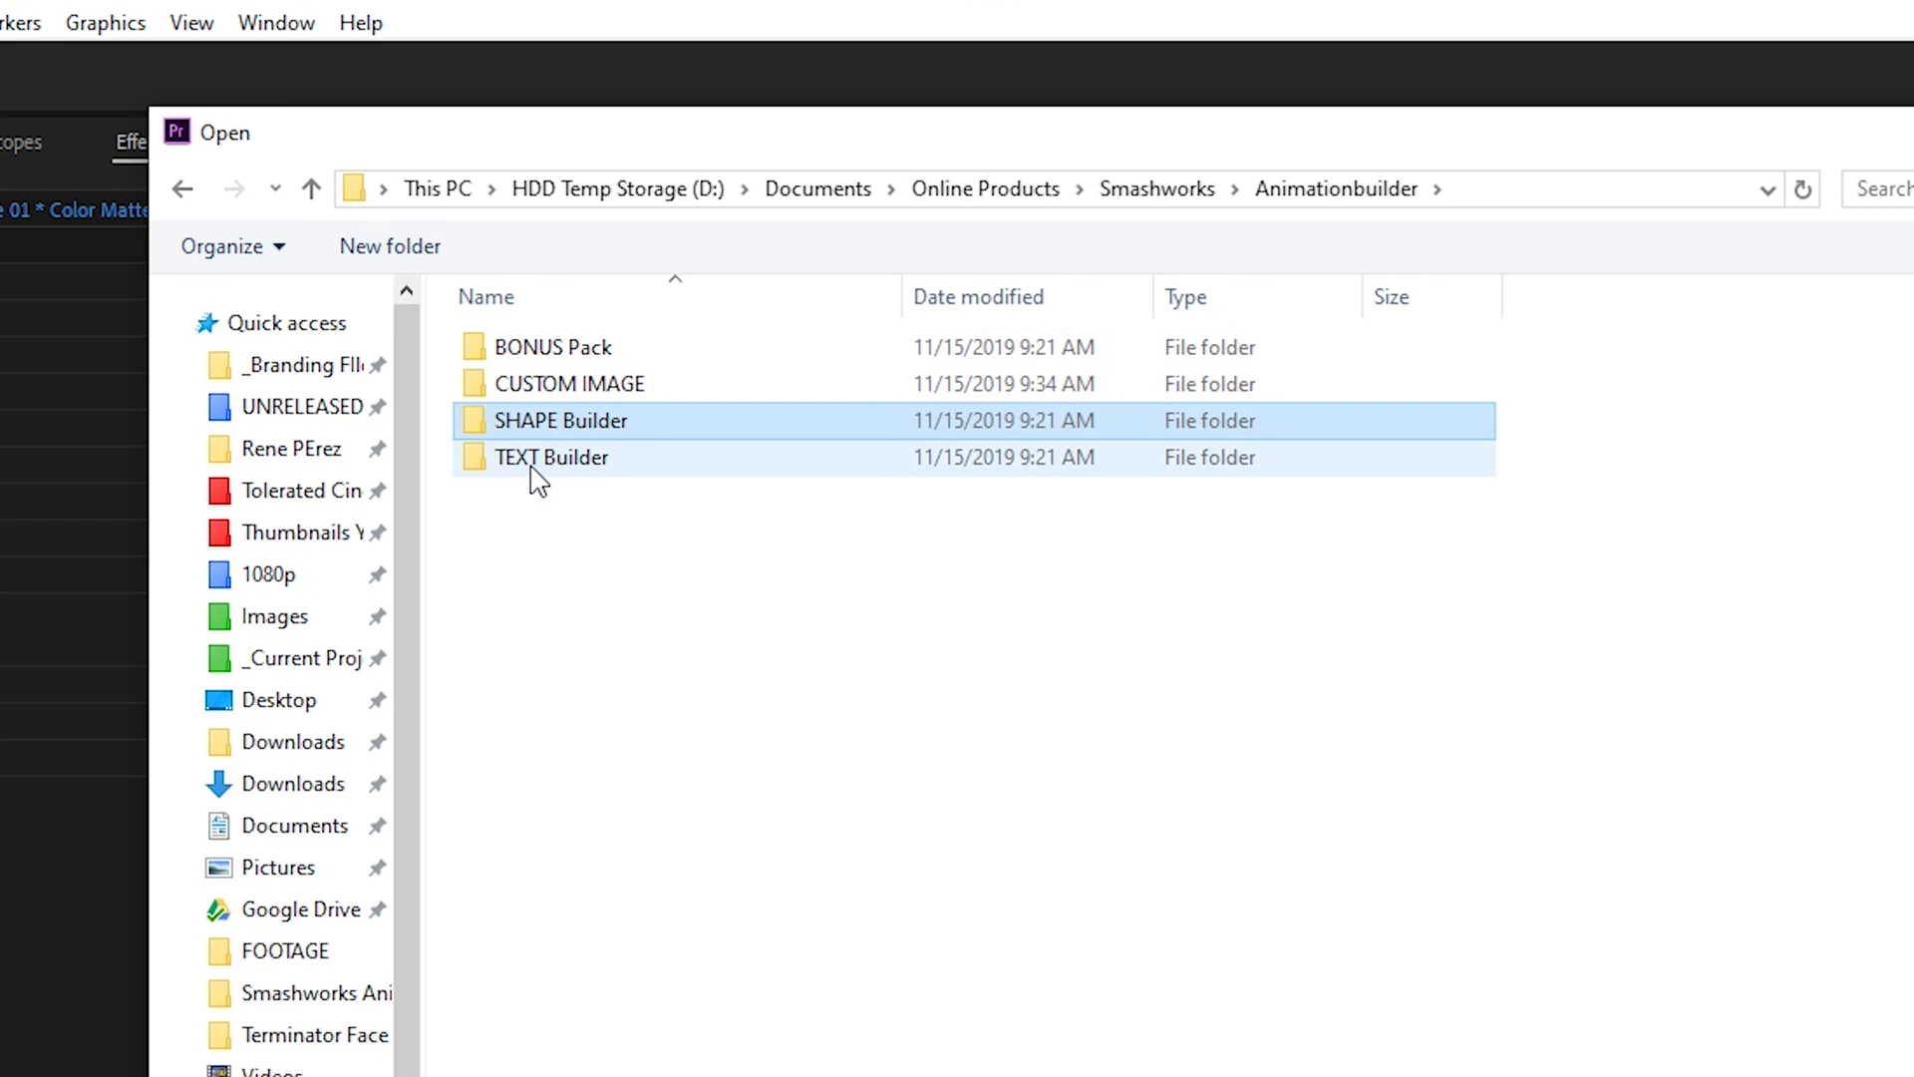
{"action": "left_click", "coordinate": [533, 461]}
{"action": "double_click", "coordinate": [560, 354]}
{"action": "double_click", "coordinate": [545, 394]}
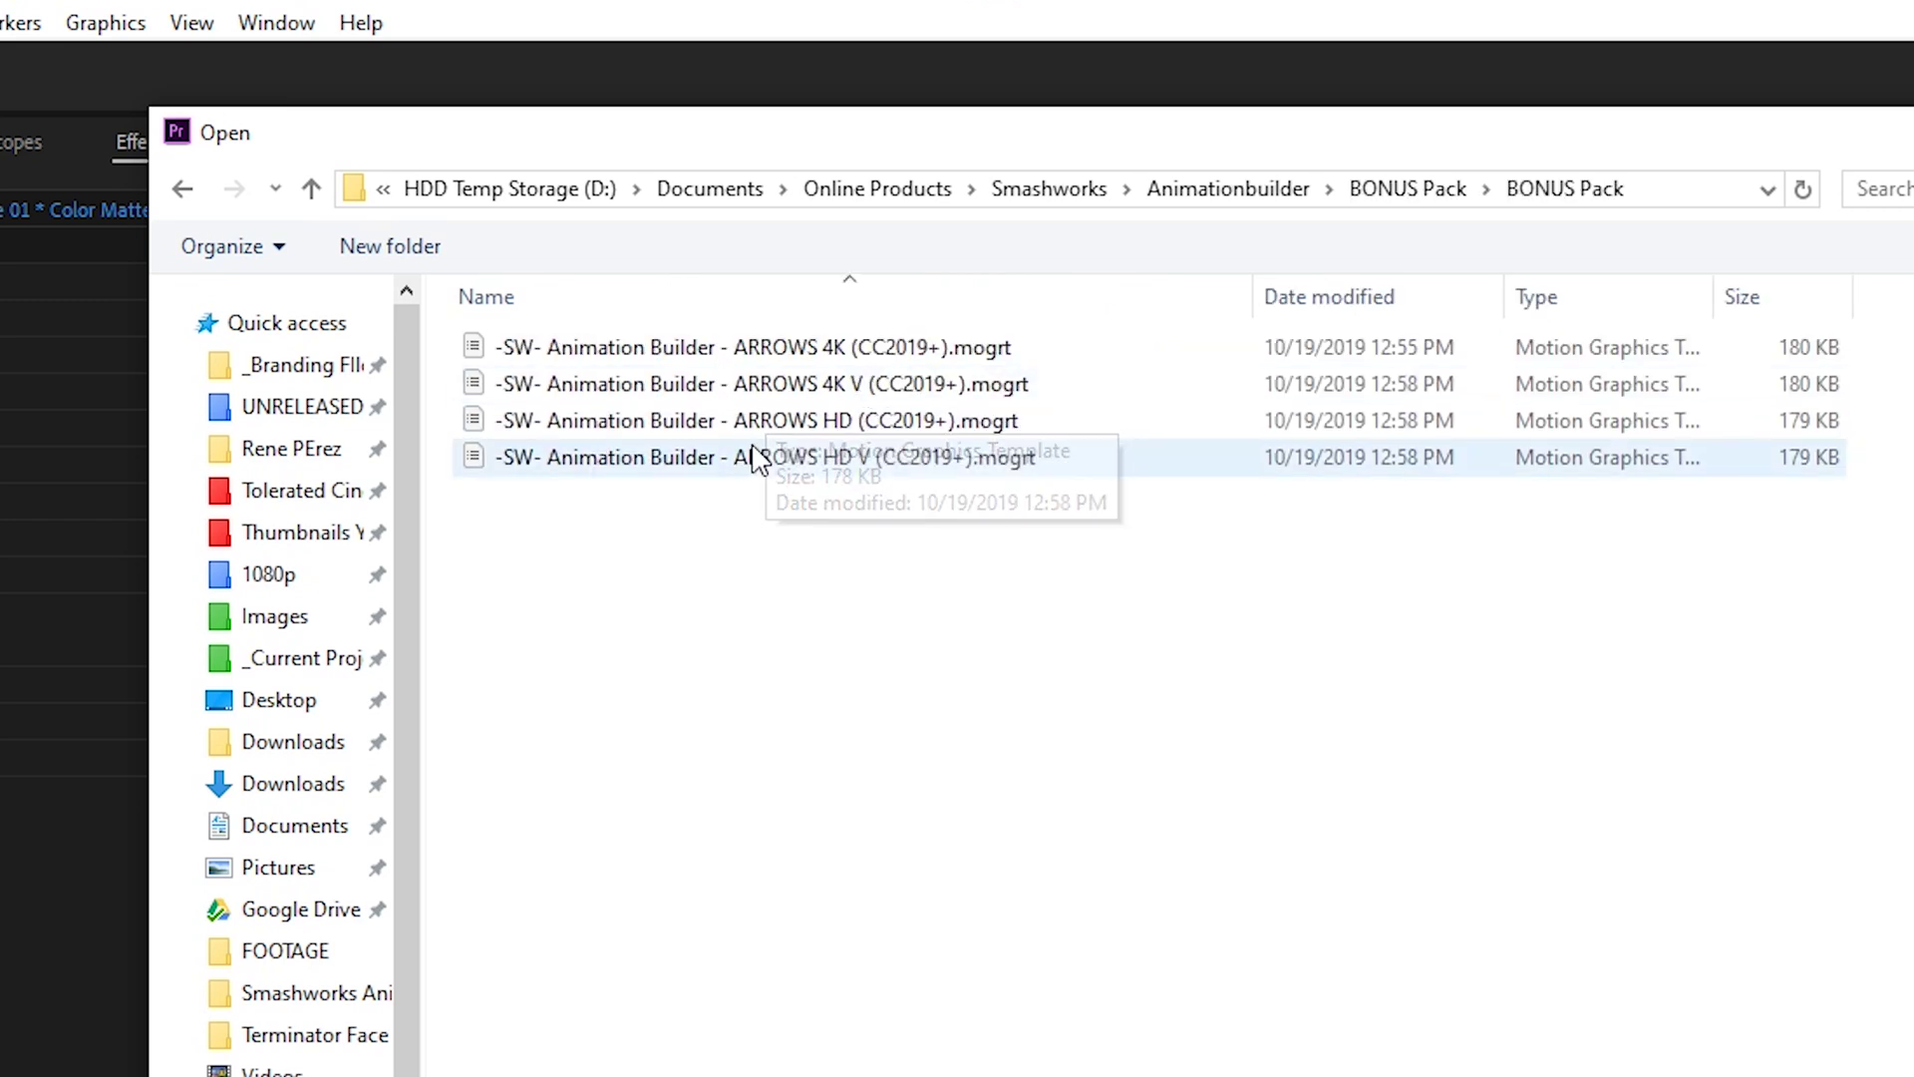
{"action": "left_click", "coordinate": [1423, 188]}
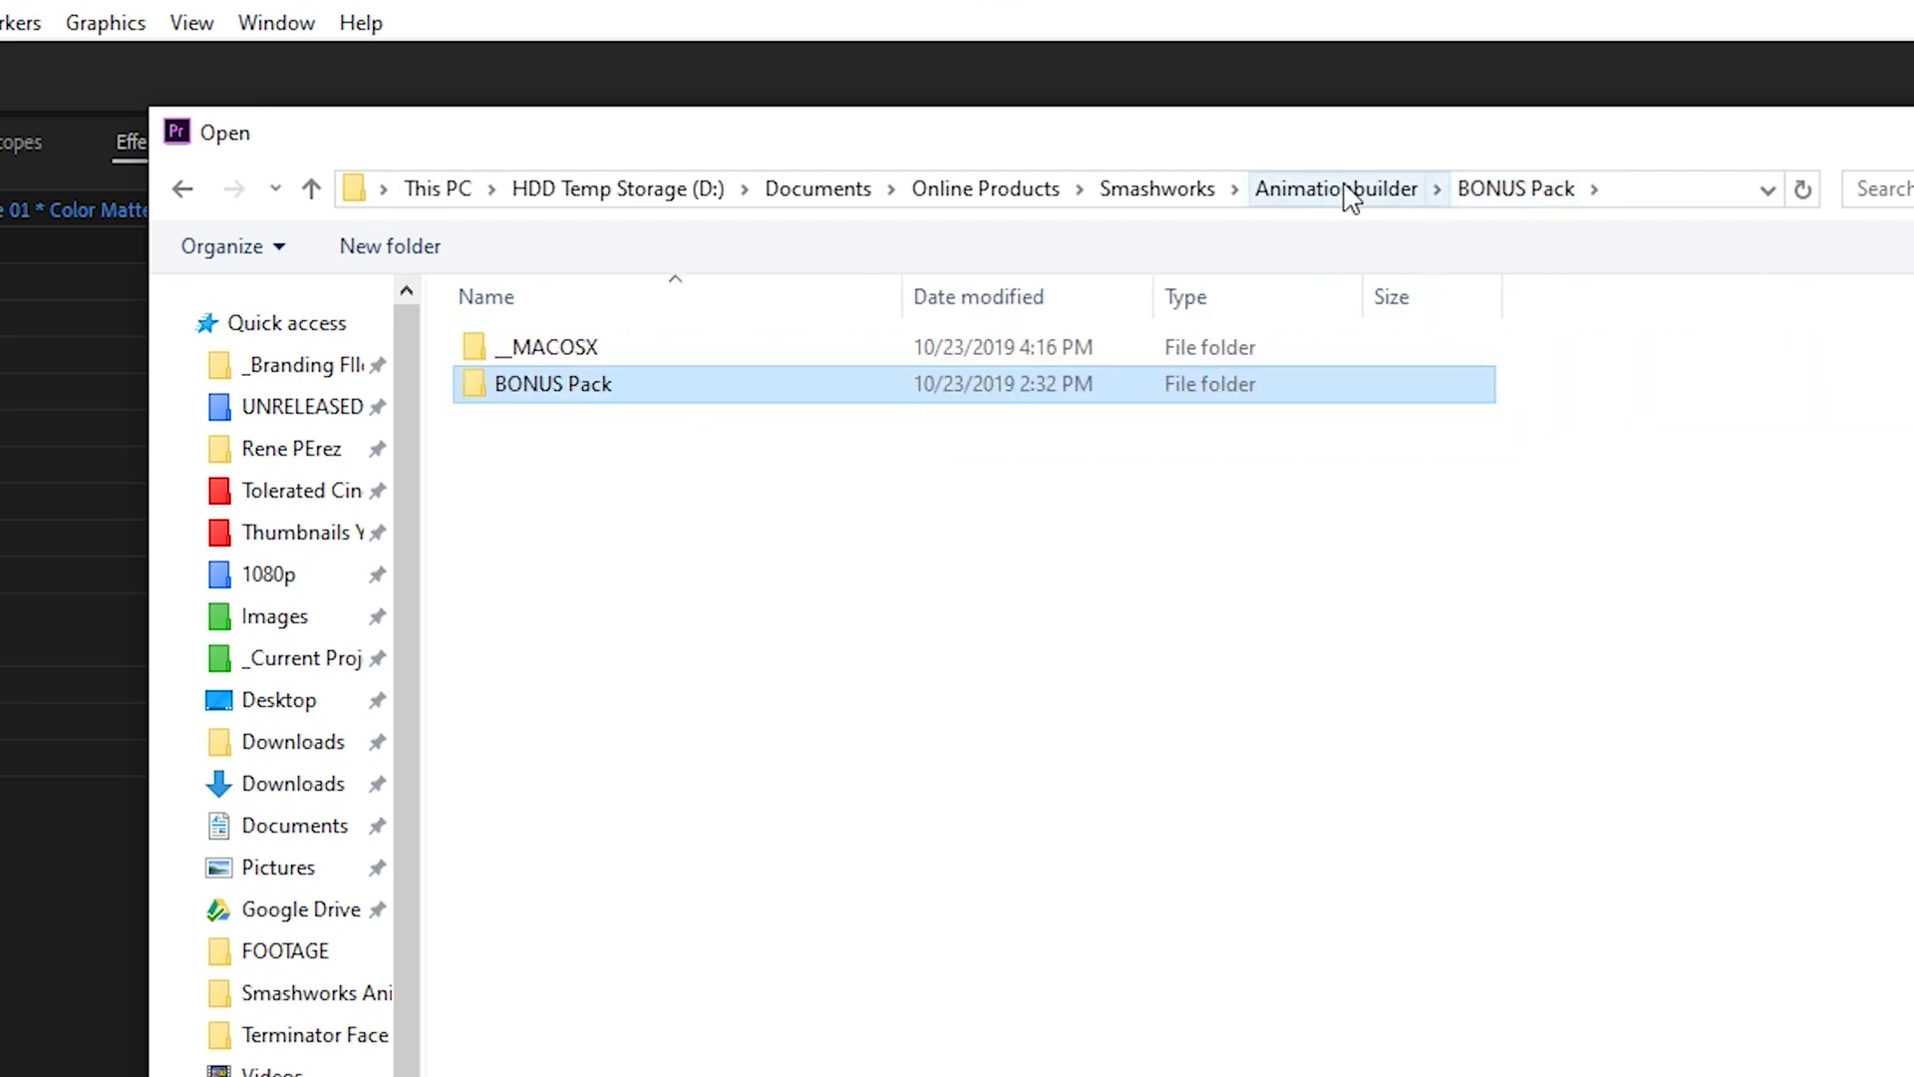
{"action": "left_click", "coordinate": [1351, 195]}
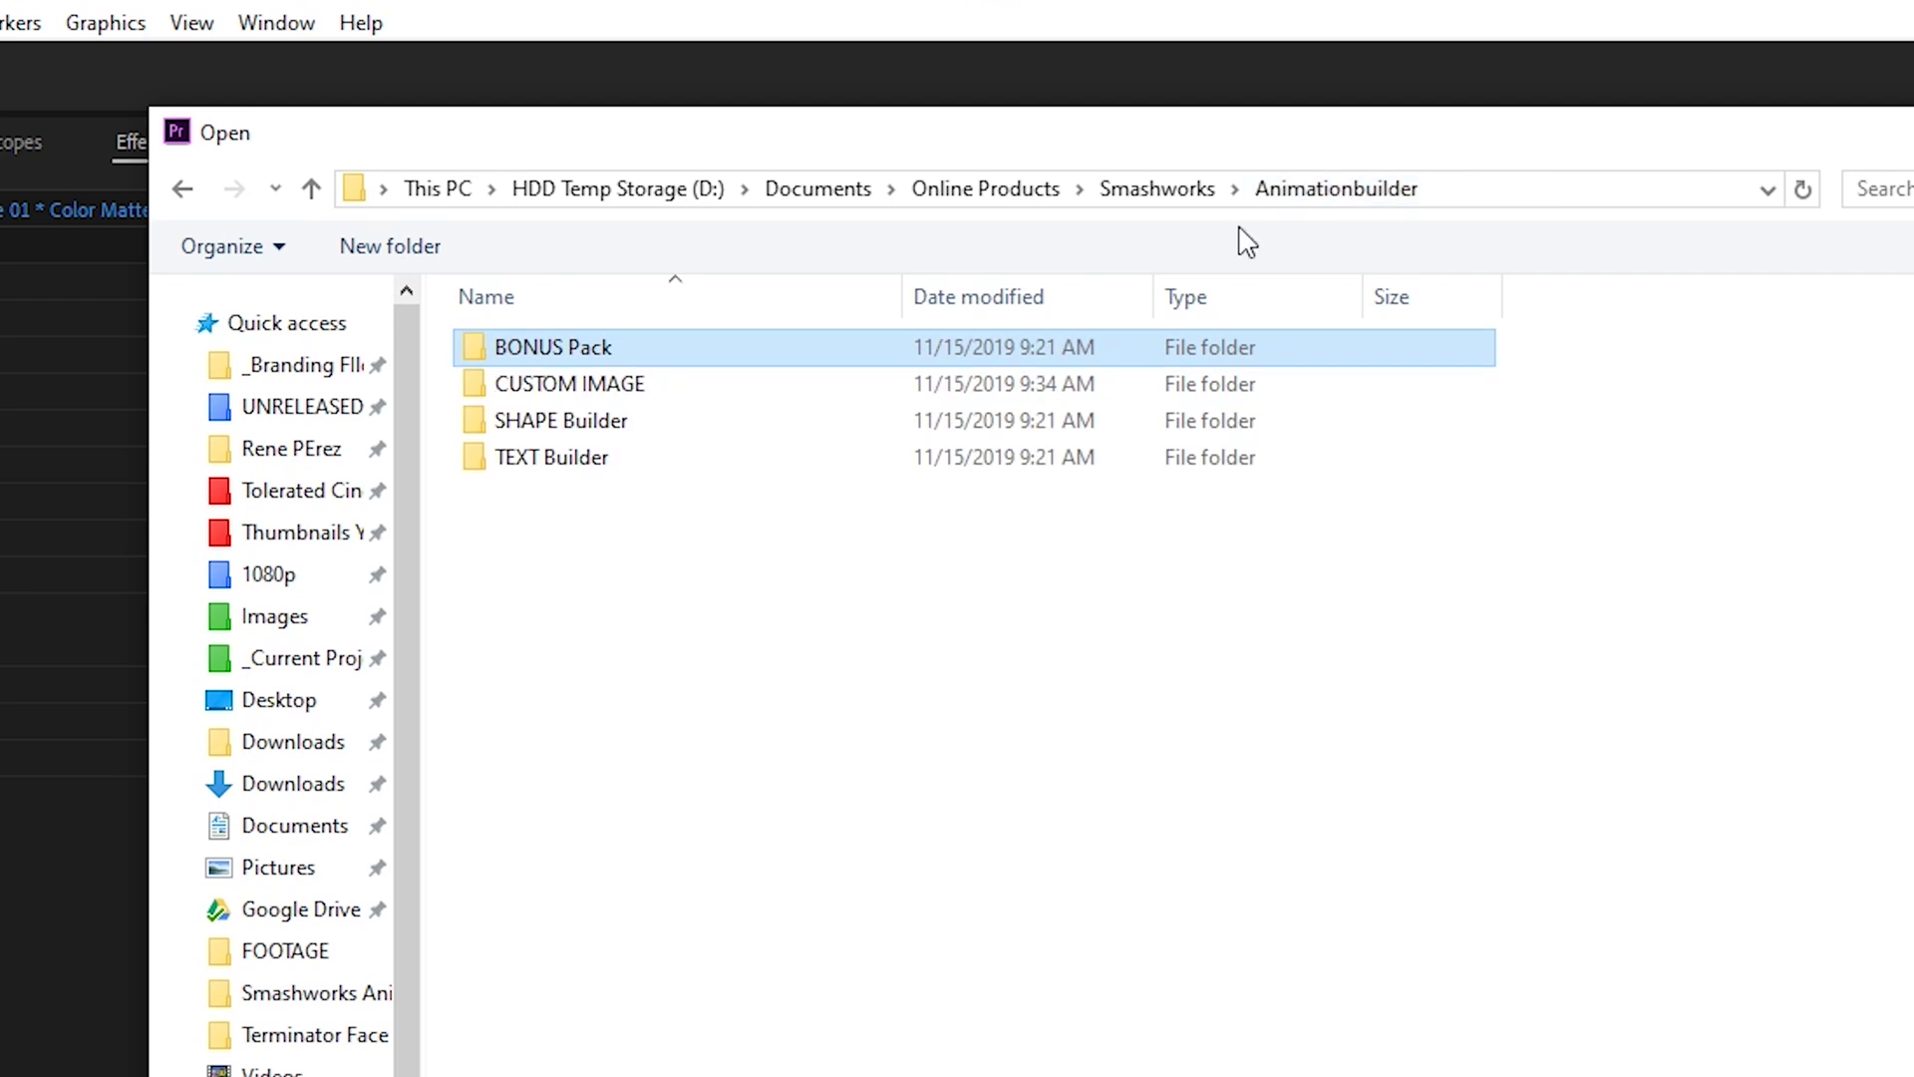
Step: Check the contents of the CUSTOM IMAGE folder and return to the Animationbuilder folder
{"action": "double_click", "coordinate": [598, 387]}
{"action": "left_click", "coordinate": [1348, 195]}
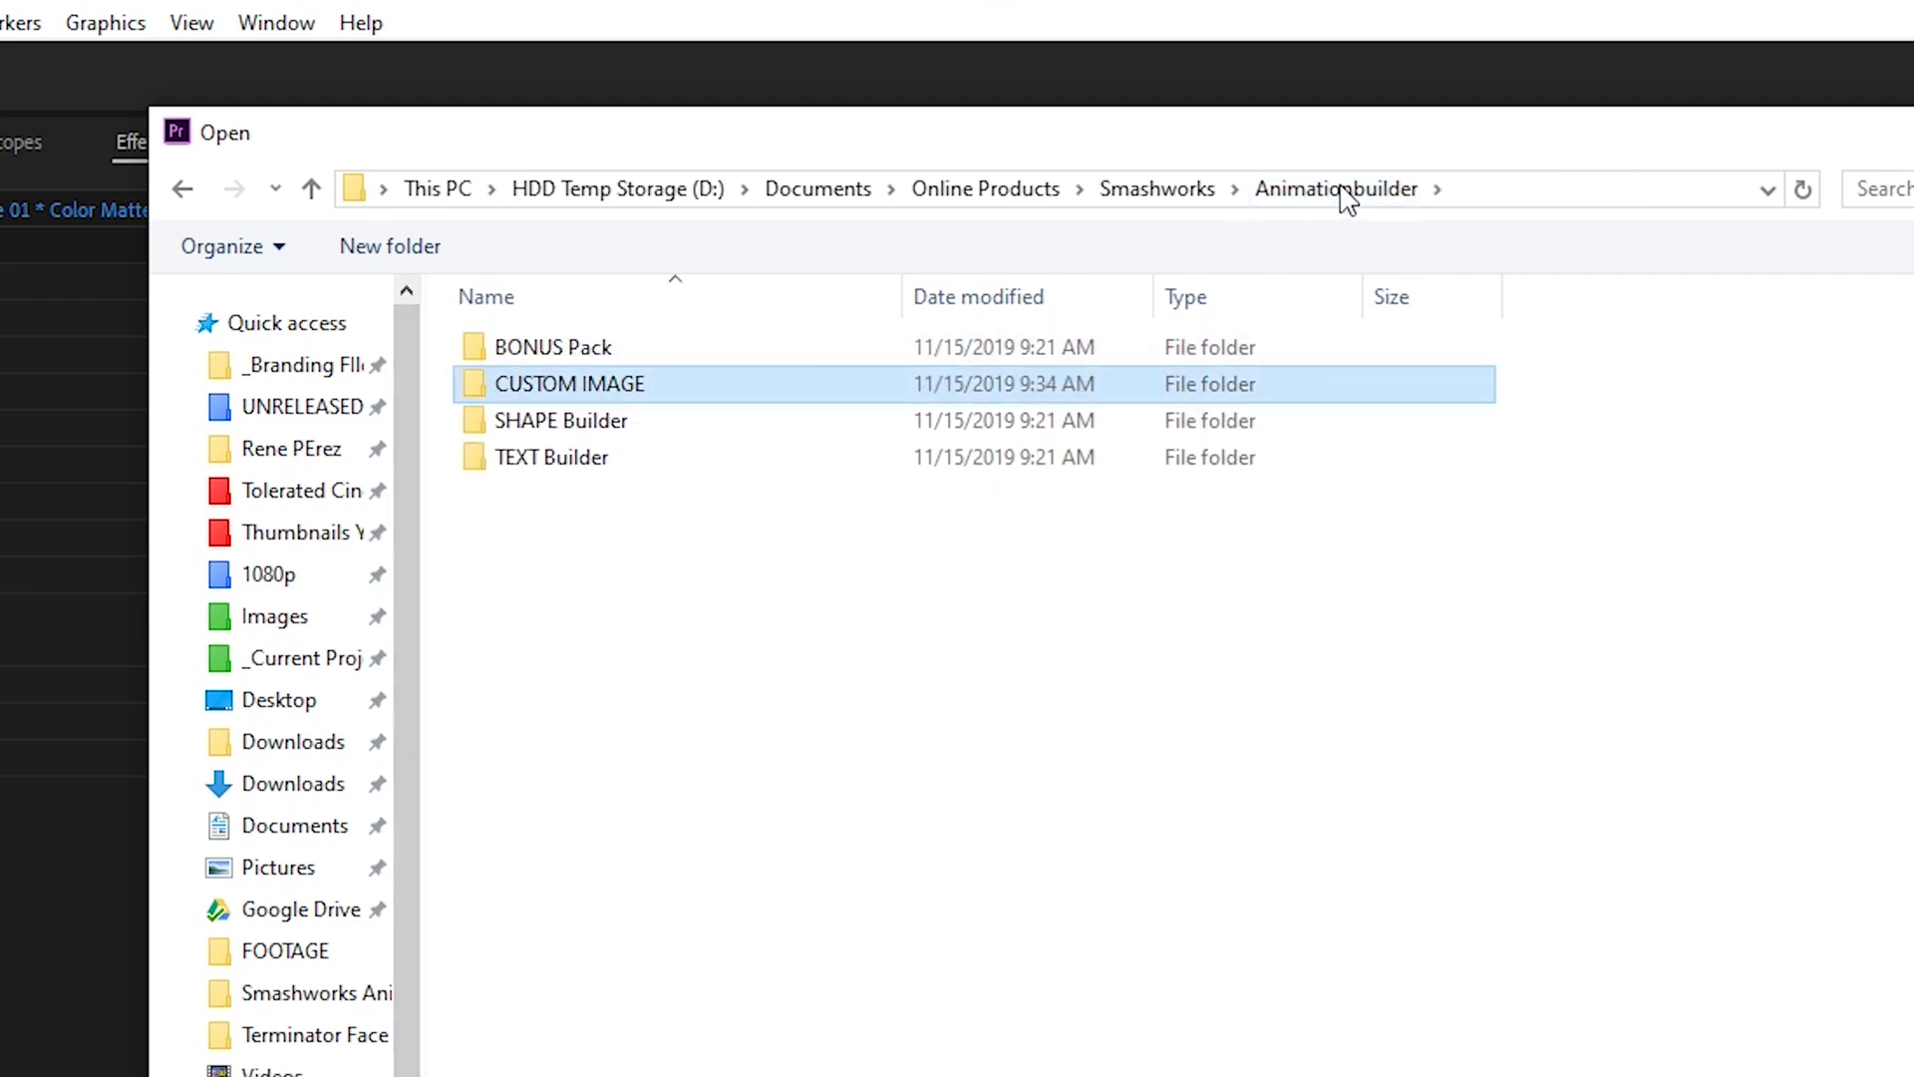
{"action": "double_click", "coordinate": [620, 389]}
{"action": "left_click", "coordinate": [623, 417]}
{"action": "left_click", "coordinate": [1337, 188]}
Step: Look inside the SHAPE Builder and TEXT Builder folders for their template files
{"action": "double_click", "coordinate": [539, 417]}
{"action": "left_click", "coordinate": [602, 404]}
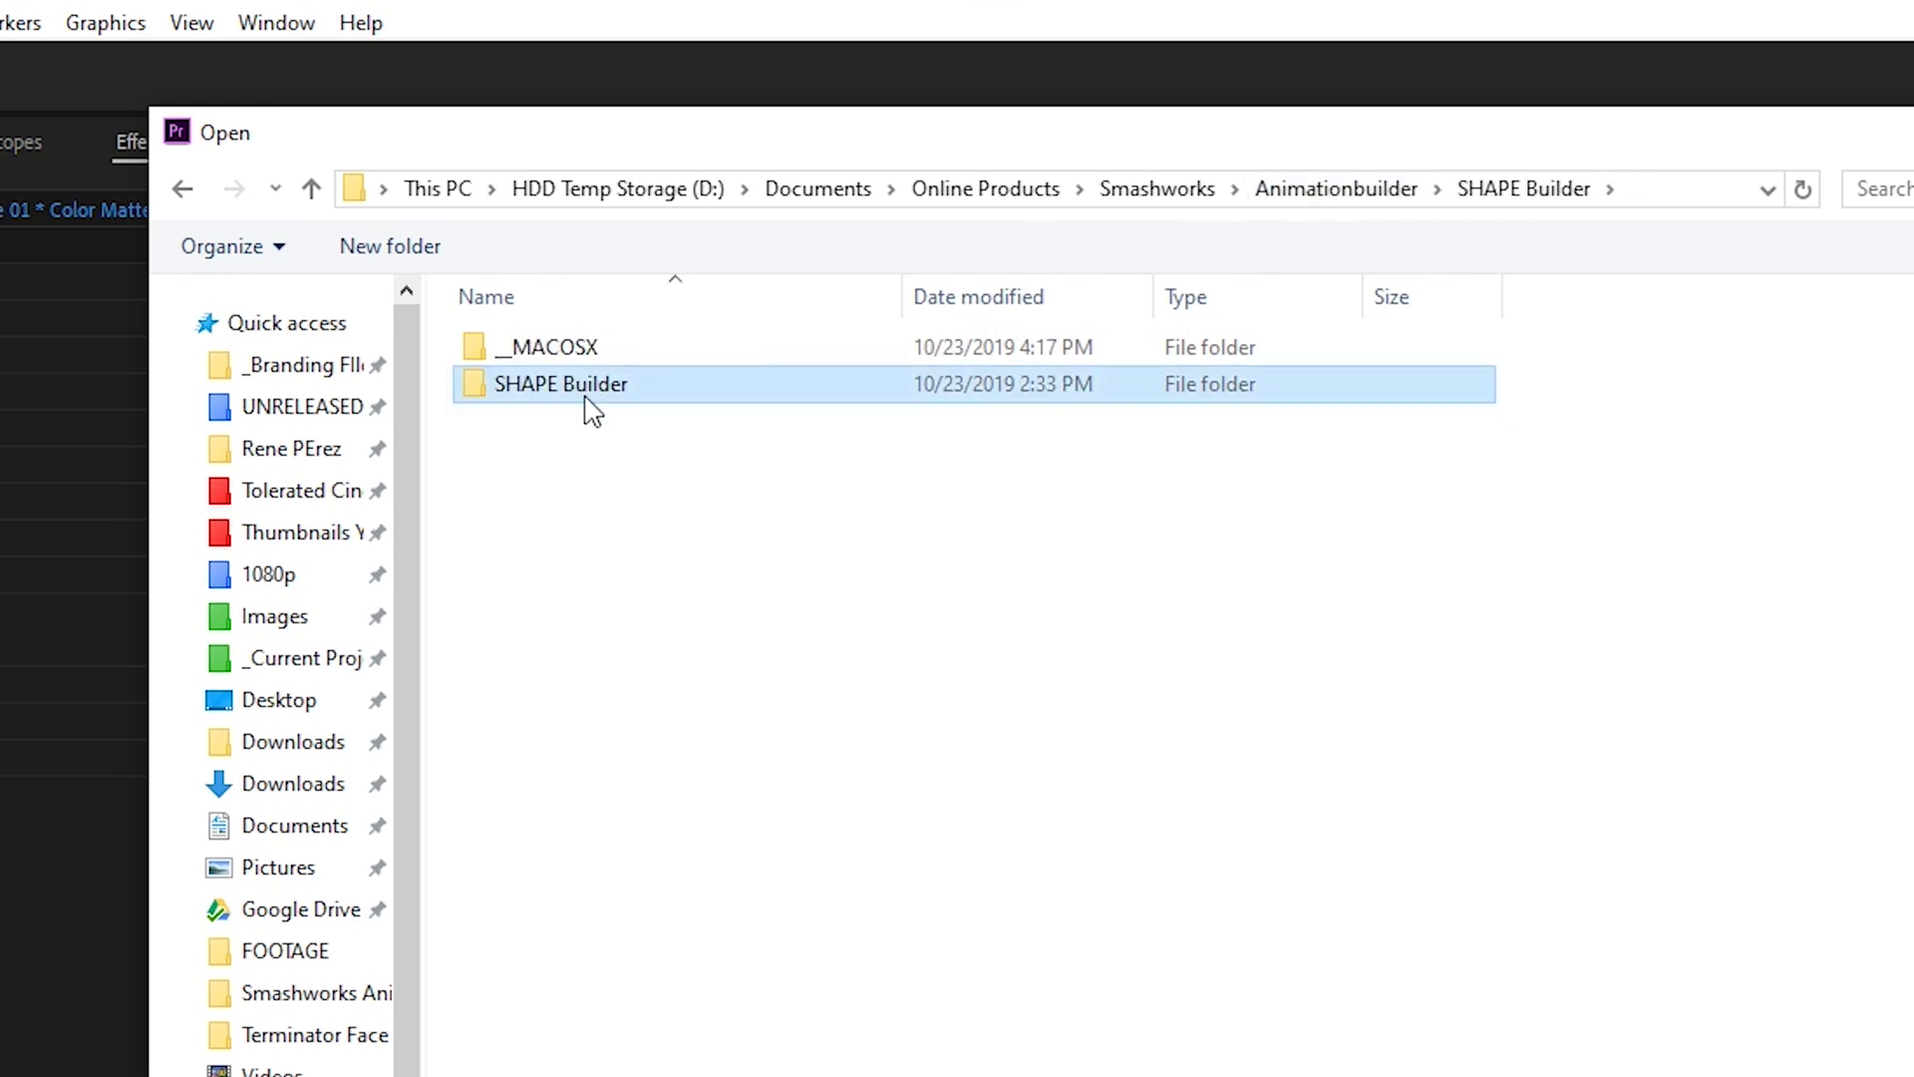
{"action": "double_click", "coordinate": [634, 387]}
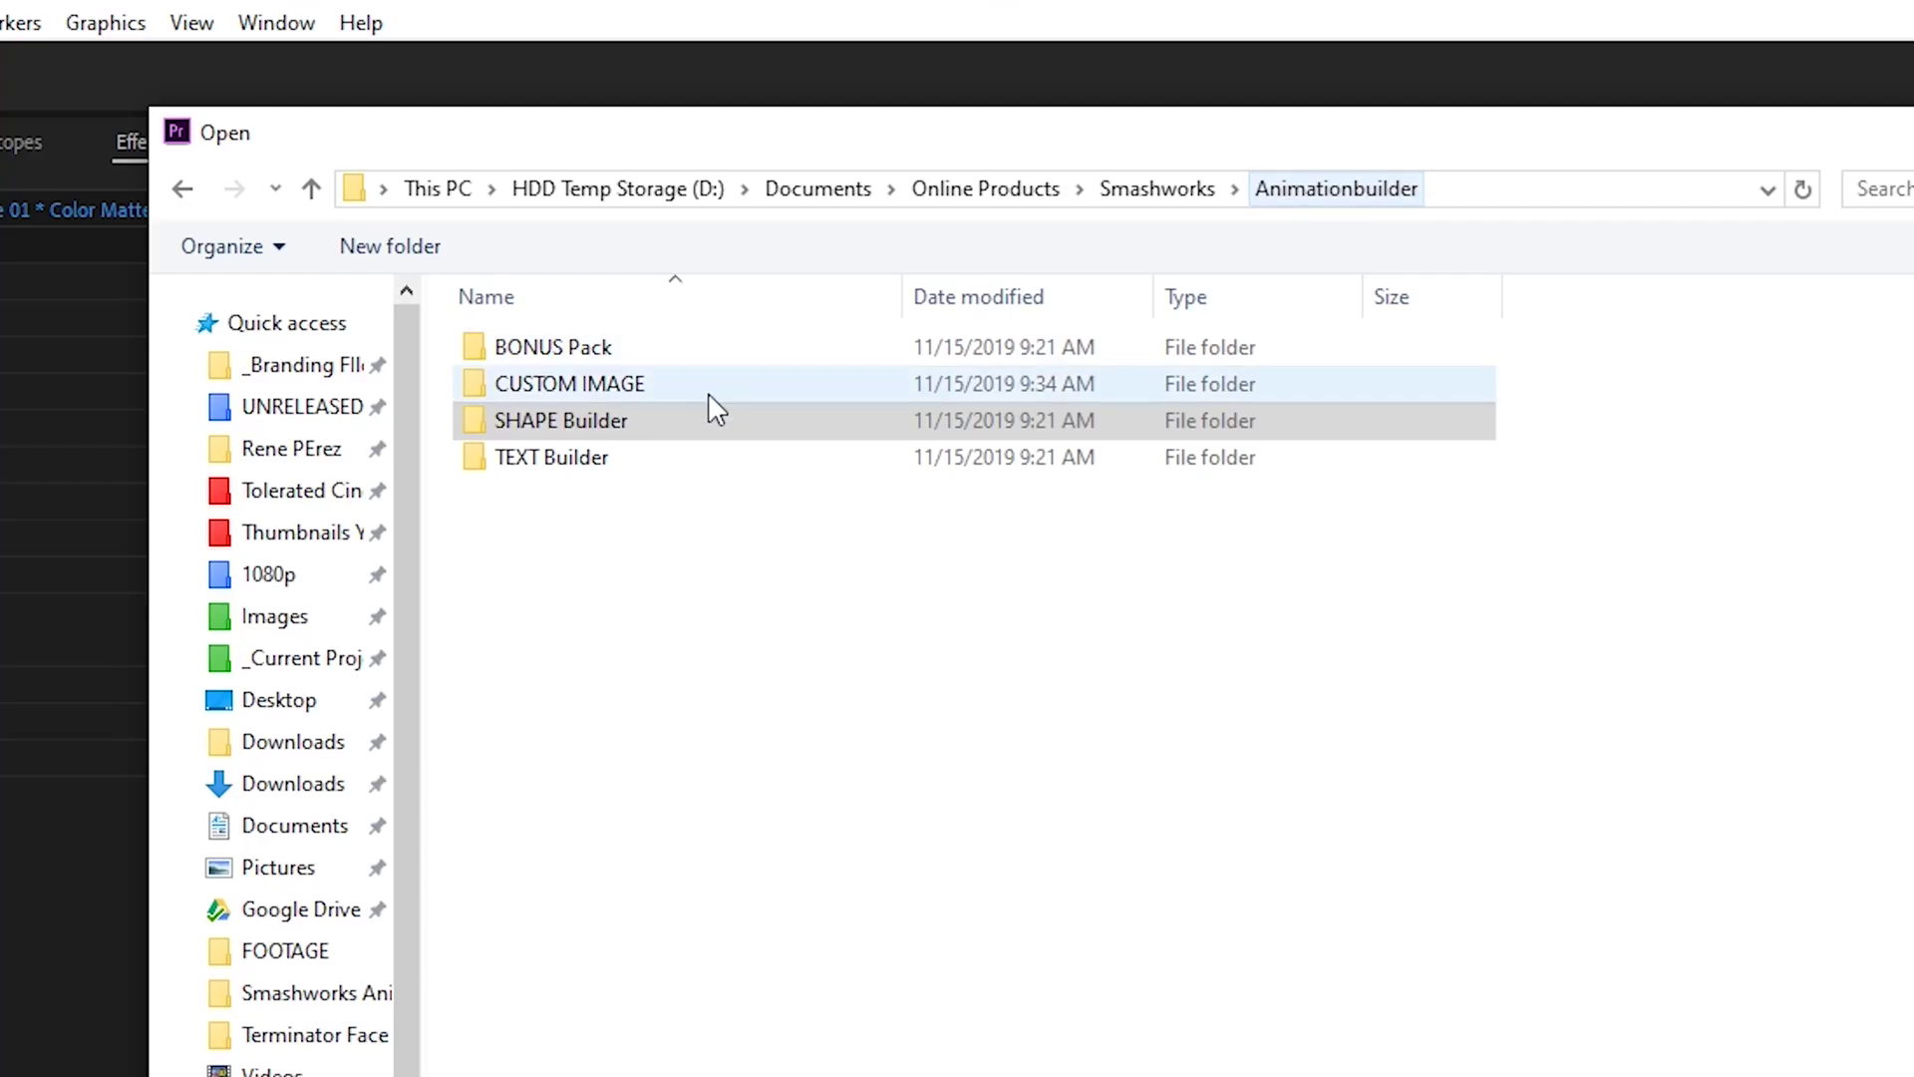
{"action": "double_click", "coordinate": [602, 459]}
{"action": "double_click", "coordinate": [638, 385]}
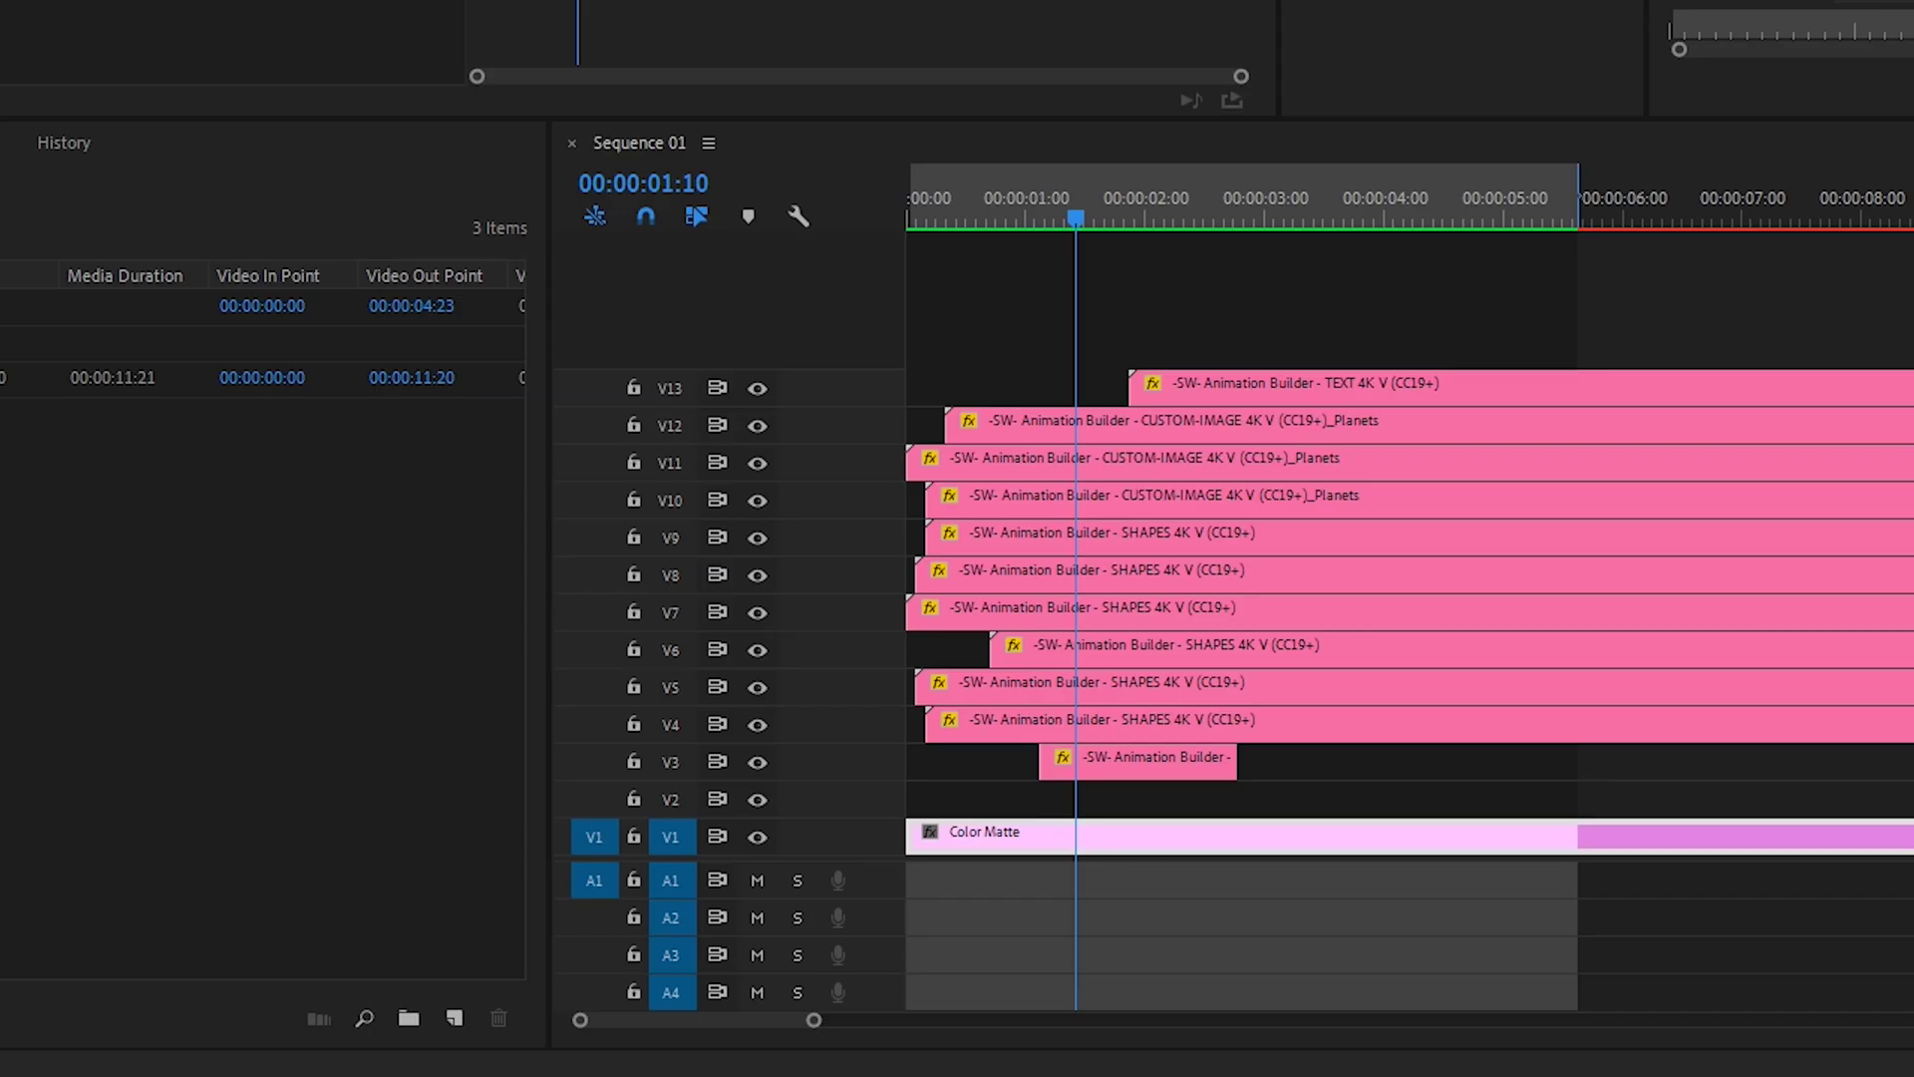
Step: Create a new sequence with a custom frame size of 1920 horizontal by 1080 vertical
{"action": "left_click", "coordinate": [457, 1018]}
{"action": "left_click", "coordinate": [526, 650]}
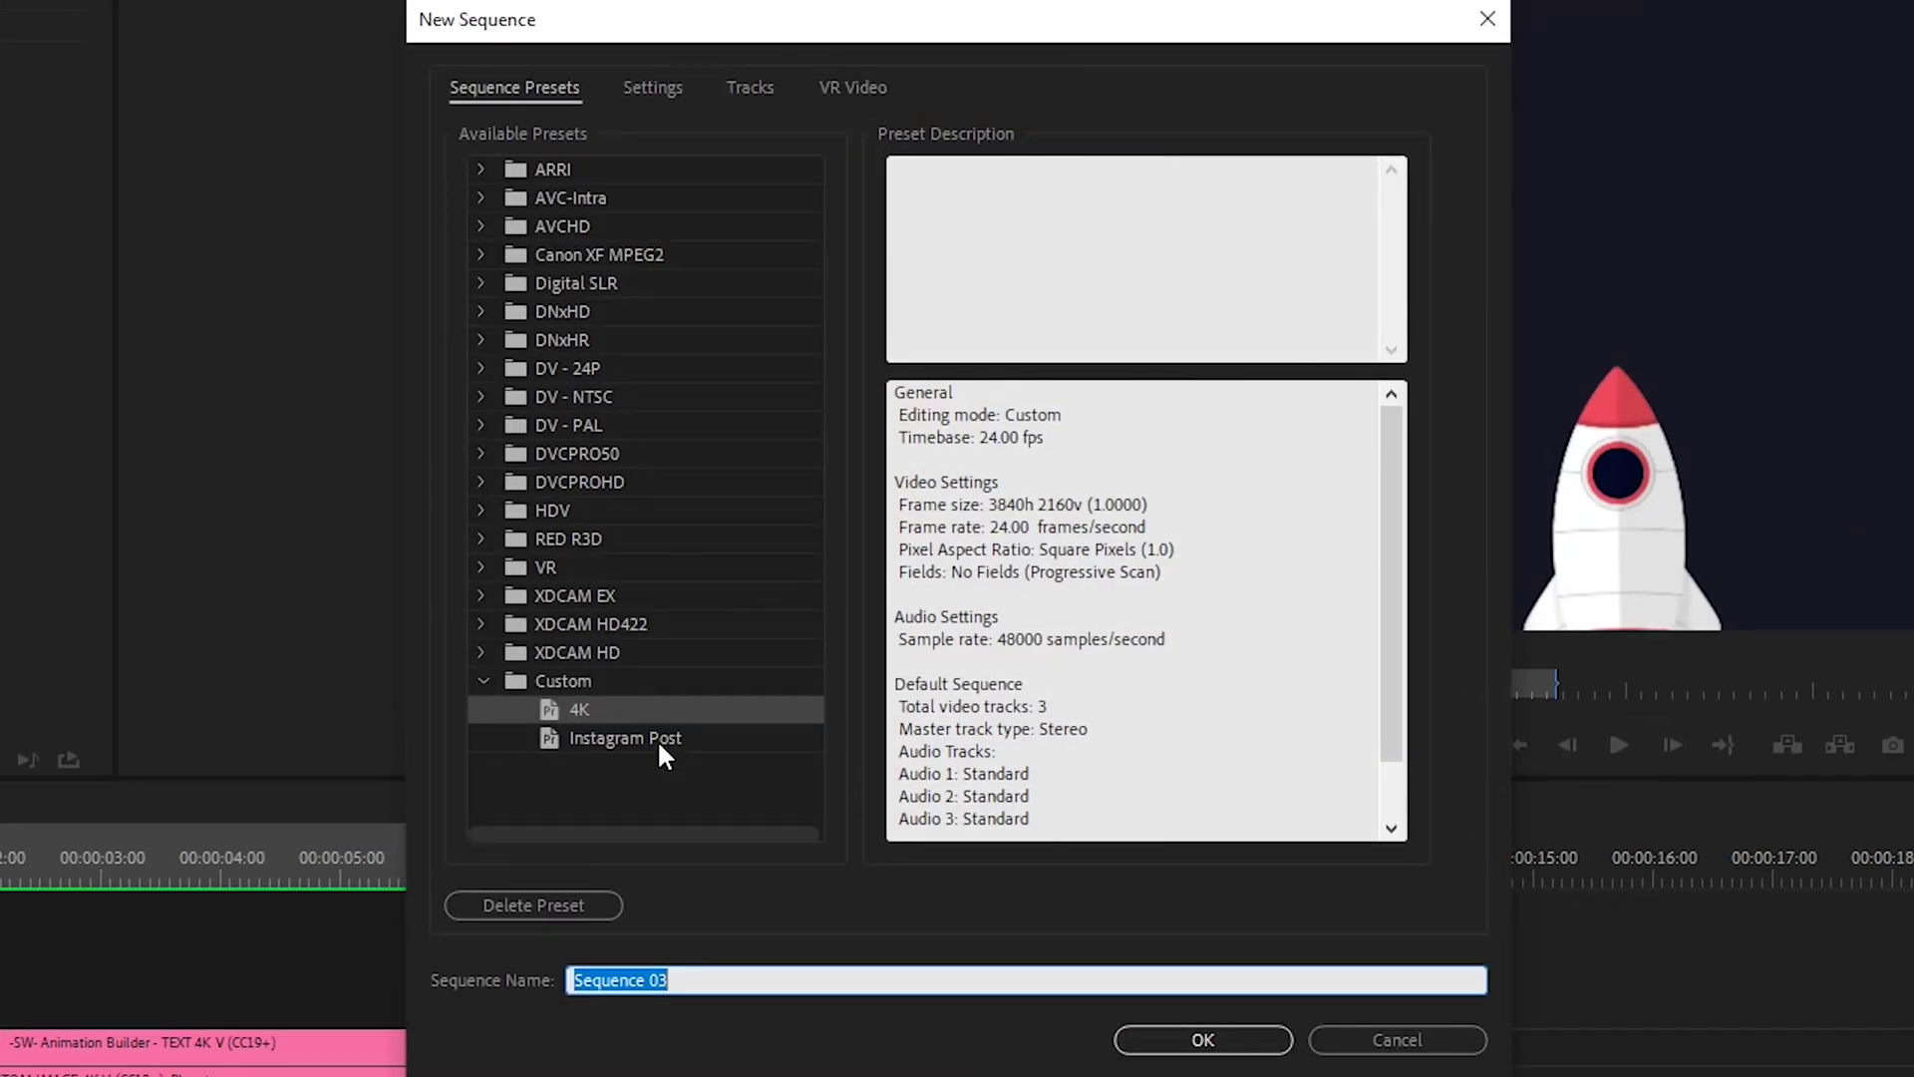
{"action": "left_click", "coordinate": [633, 87]}
{"action": "double_click", "coordinate": [742, 259]}
{"action": "type", "text": "1920"}
{"action": "double_click", "coordinate": [917, 259]}
{"action": "type", "text": "108"}
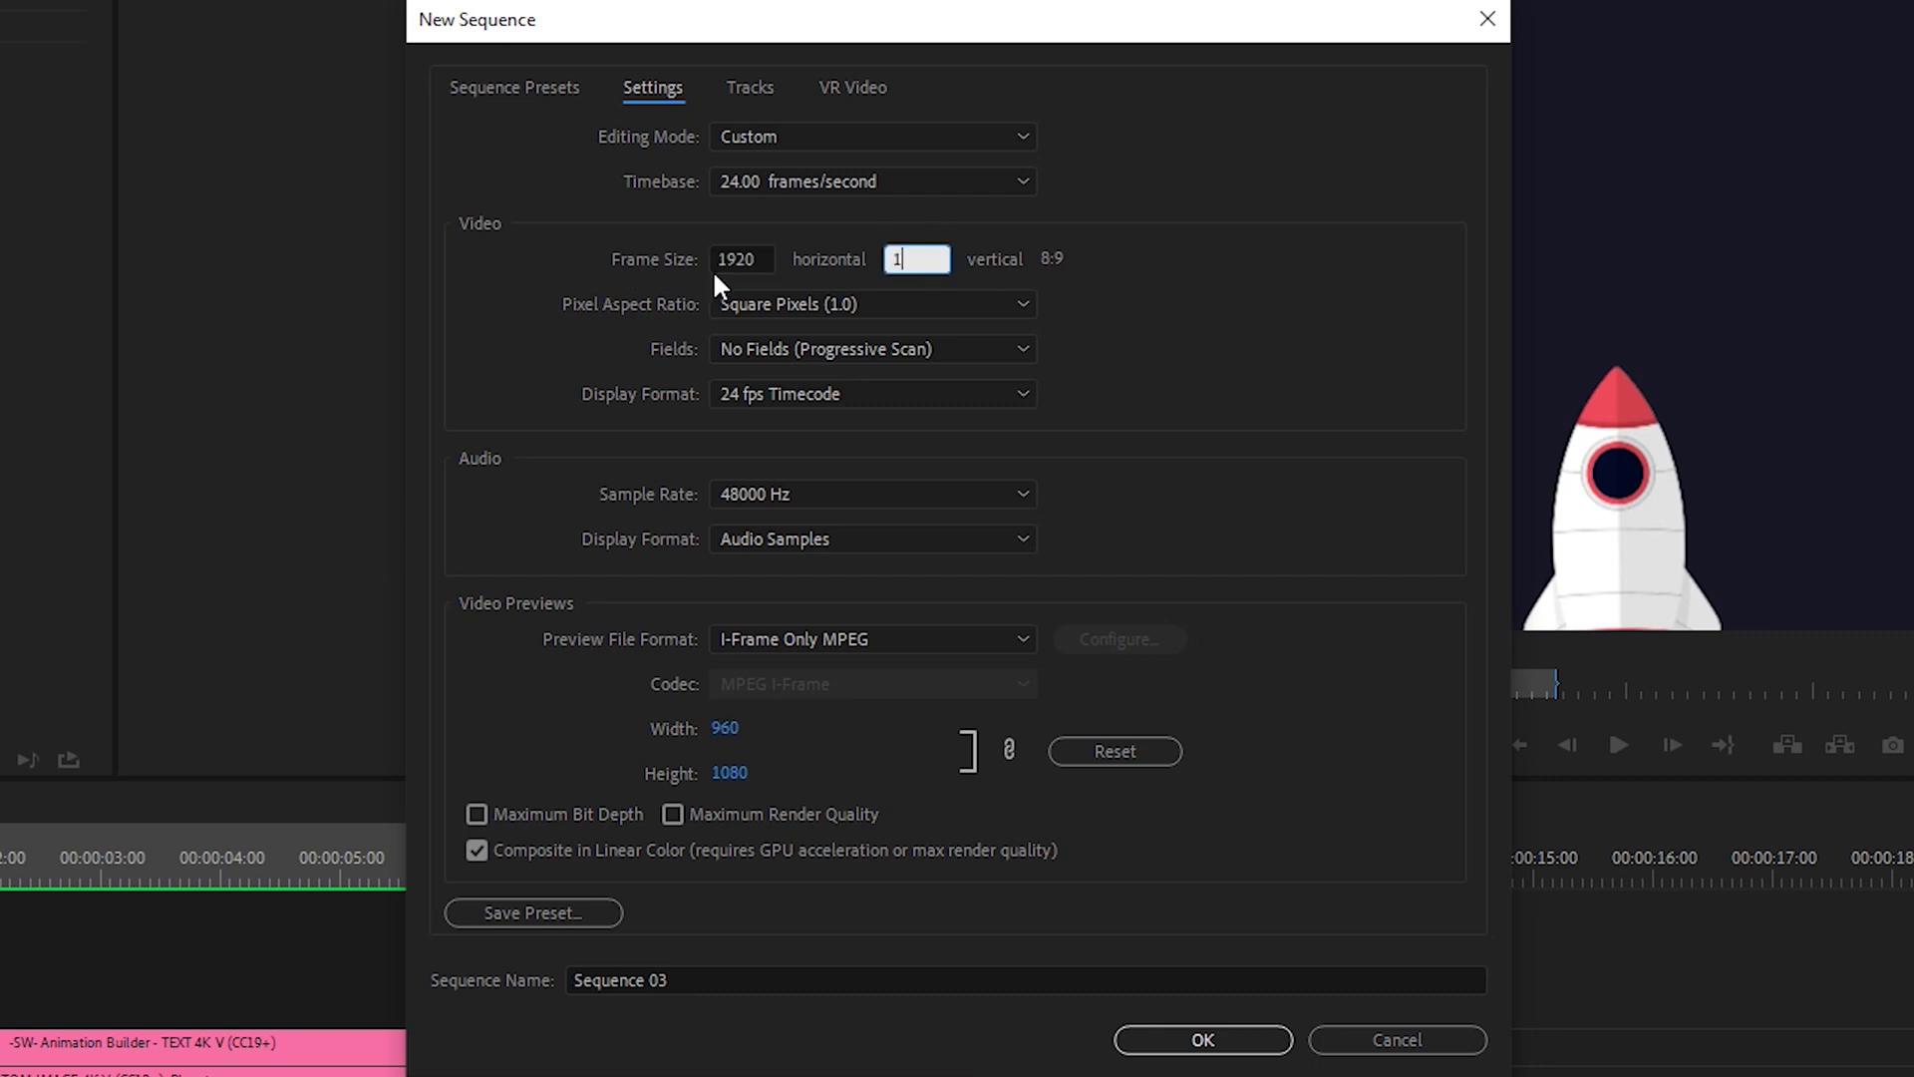
{"action": "type", "text": "0"}
{"action": "left_click", "coordinate": [1198, 1043]}
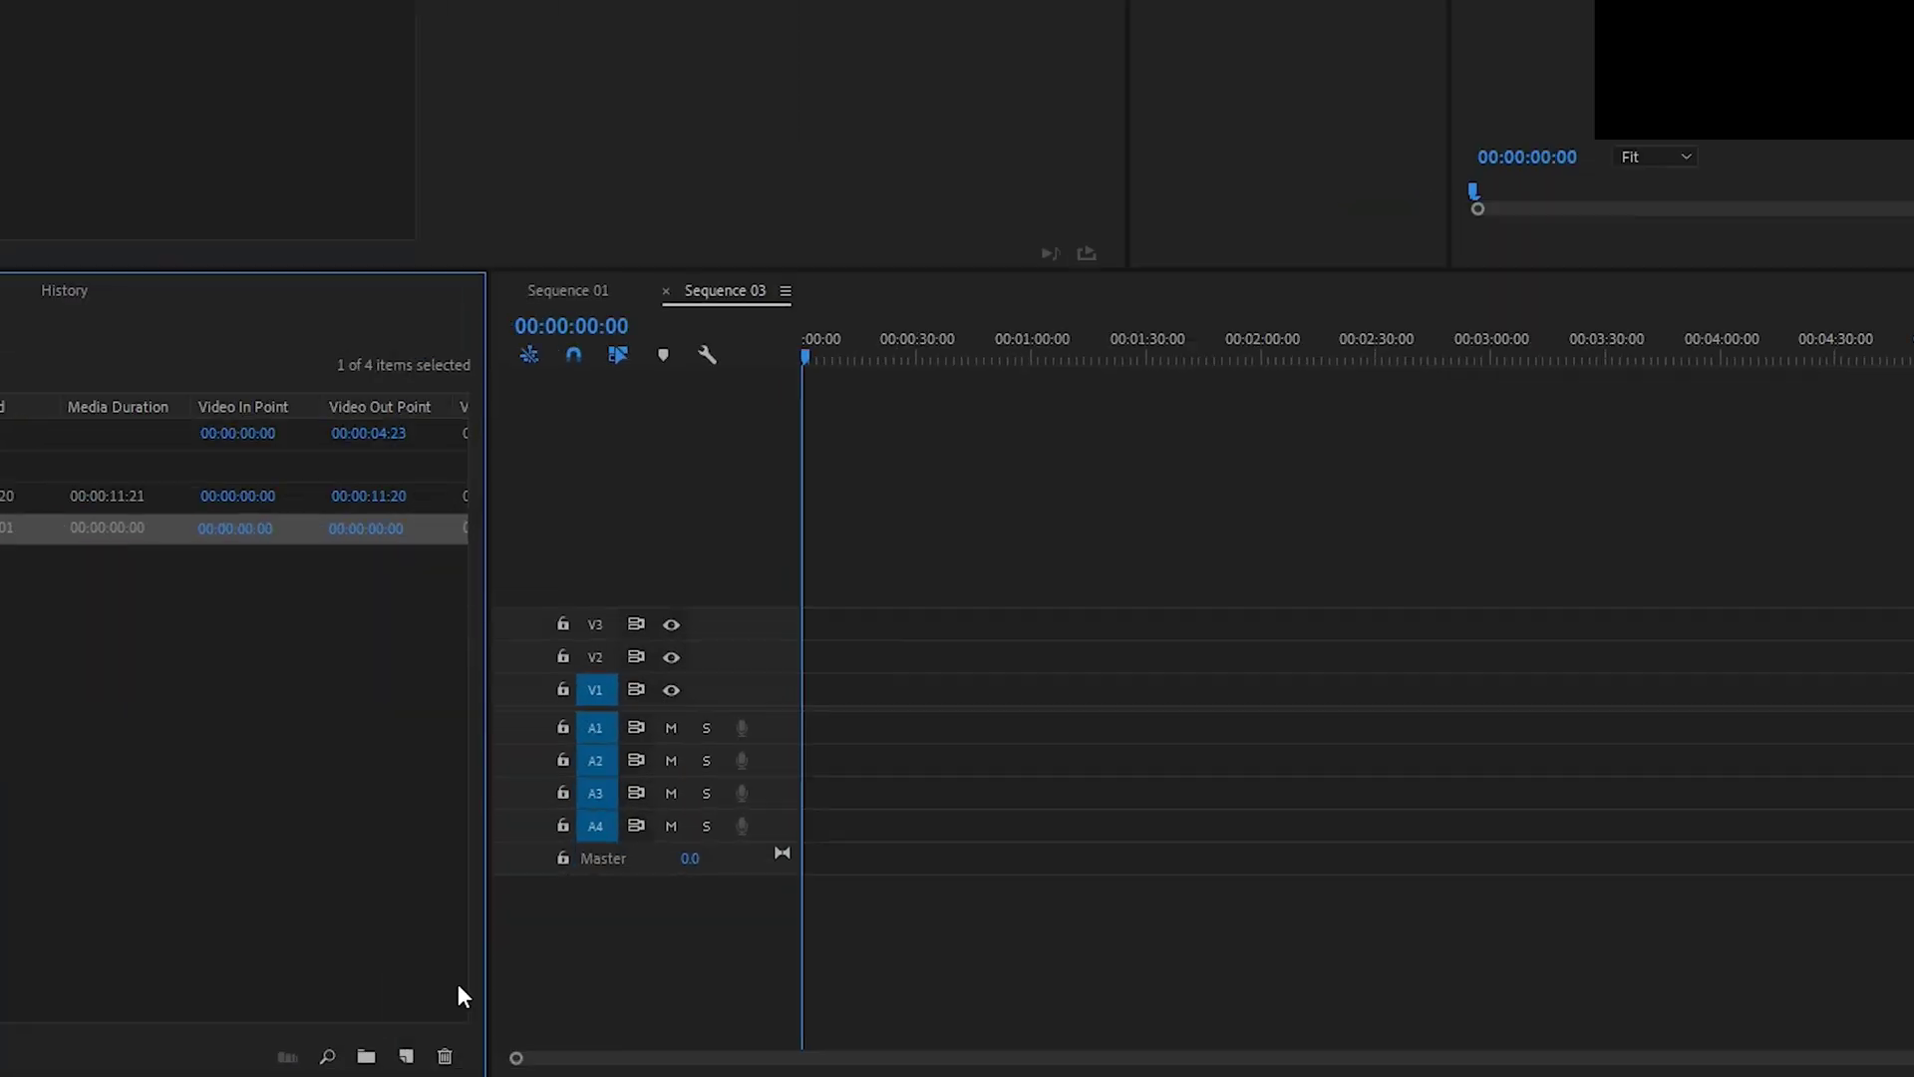
Step: Create a 1920 x 1080 color matte at 24 fps in a dark purple, keeping the name Color Matte
{"action": "left_click", "coordinate": [406, 1056]}
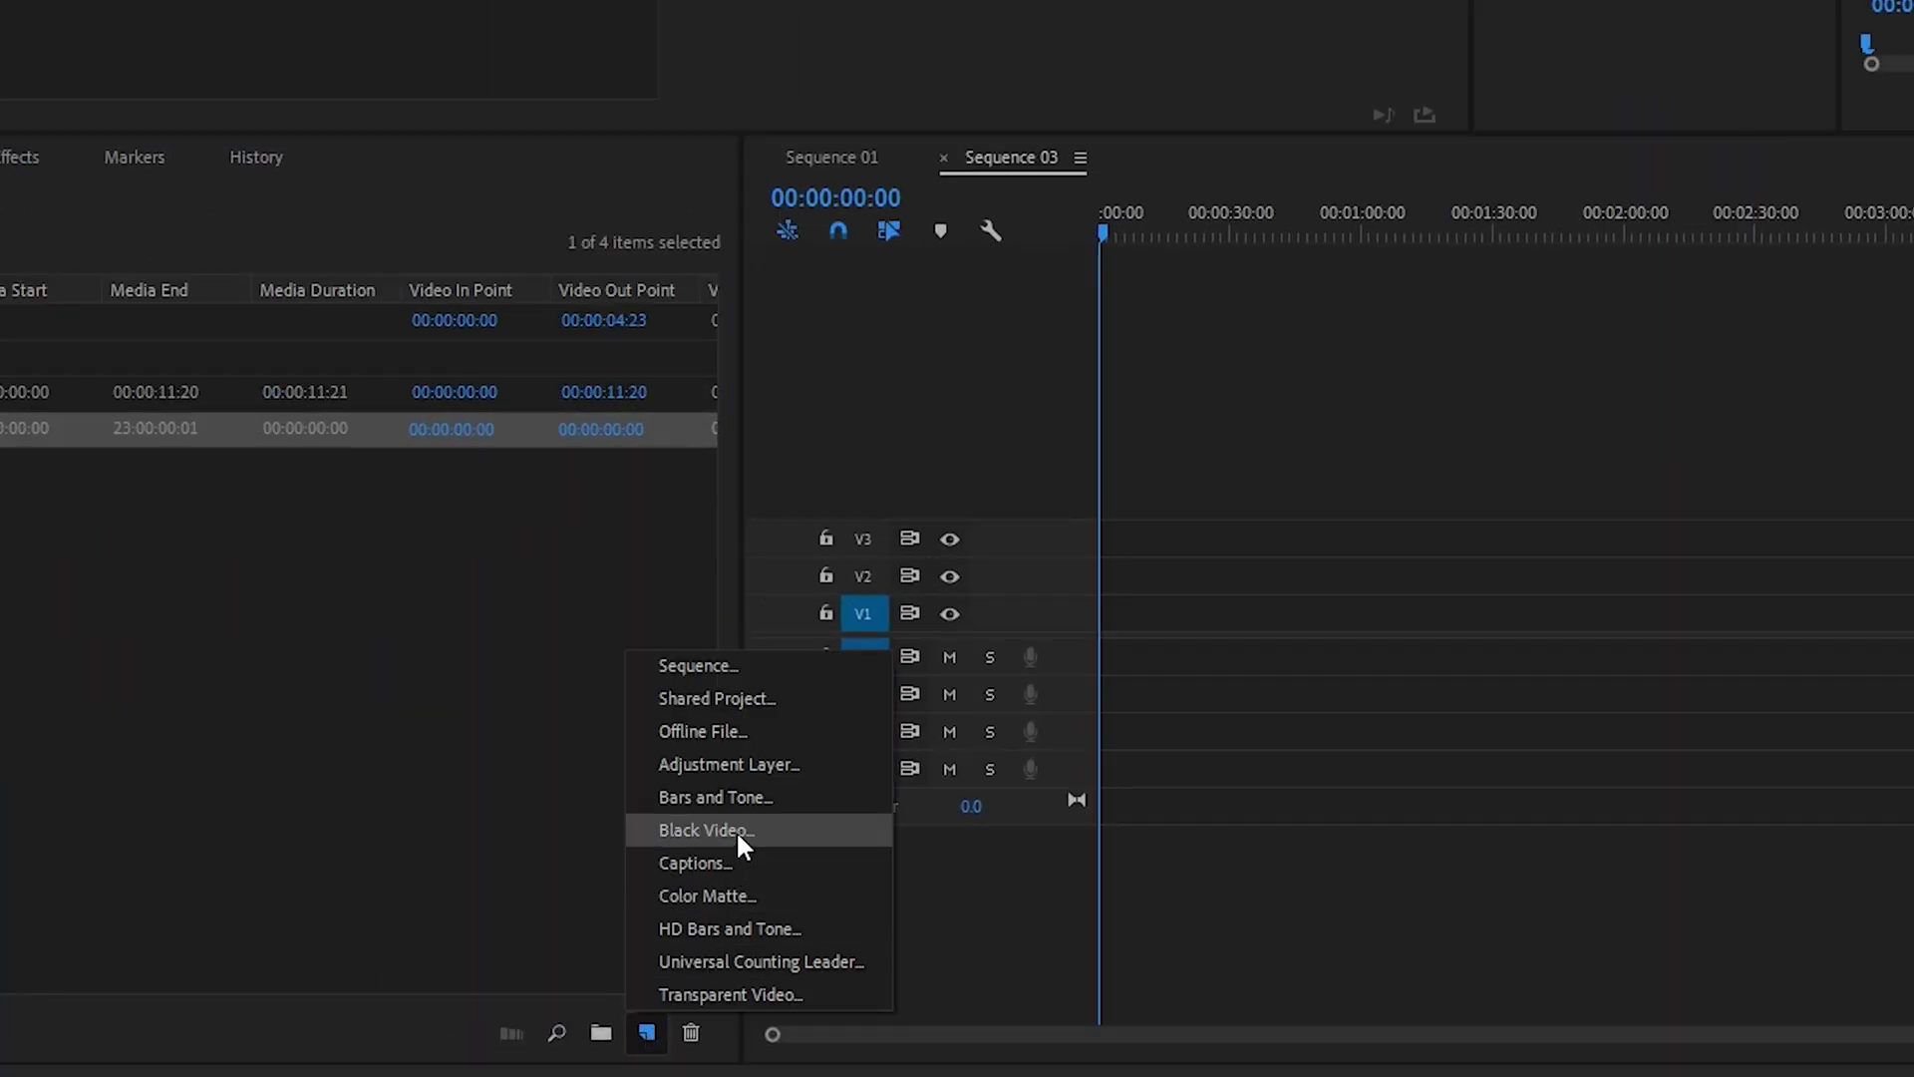
{"action": "left_click", "coordinate": [748, 903]}
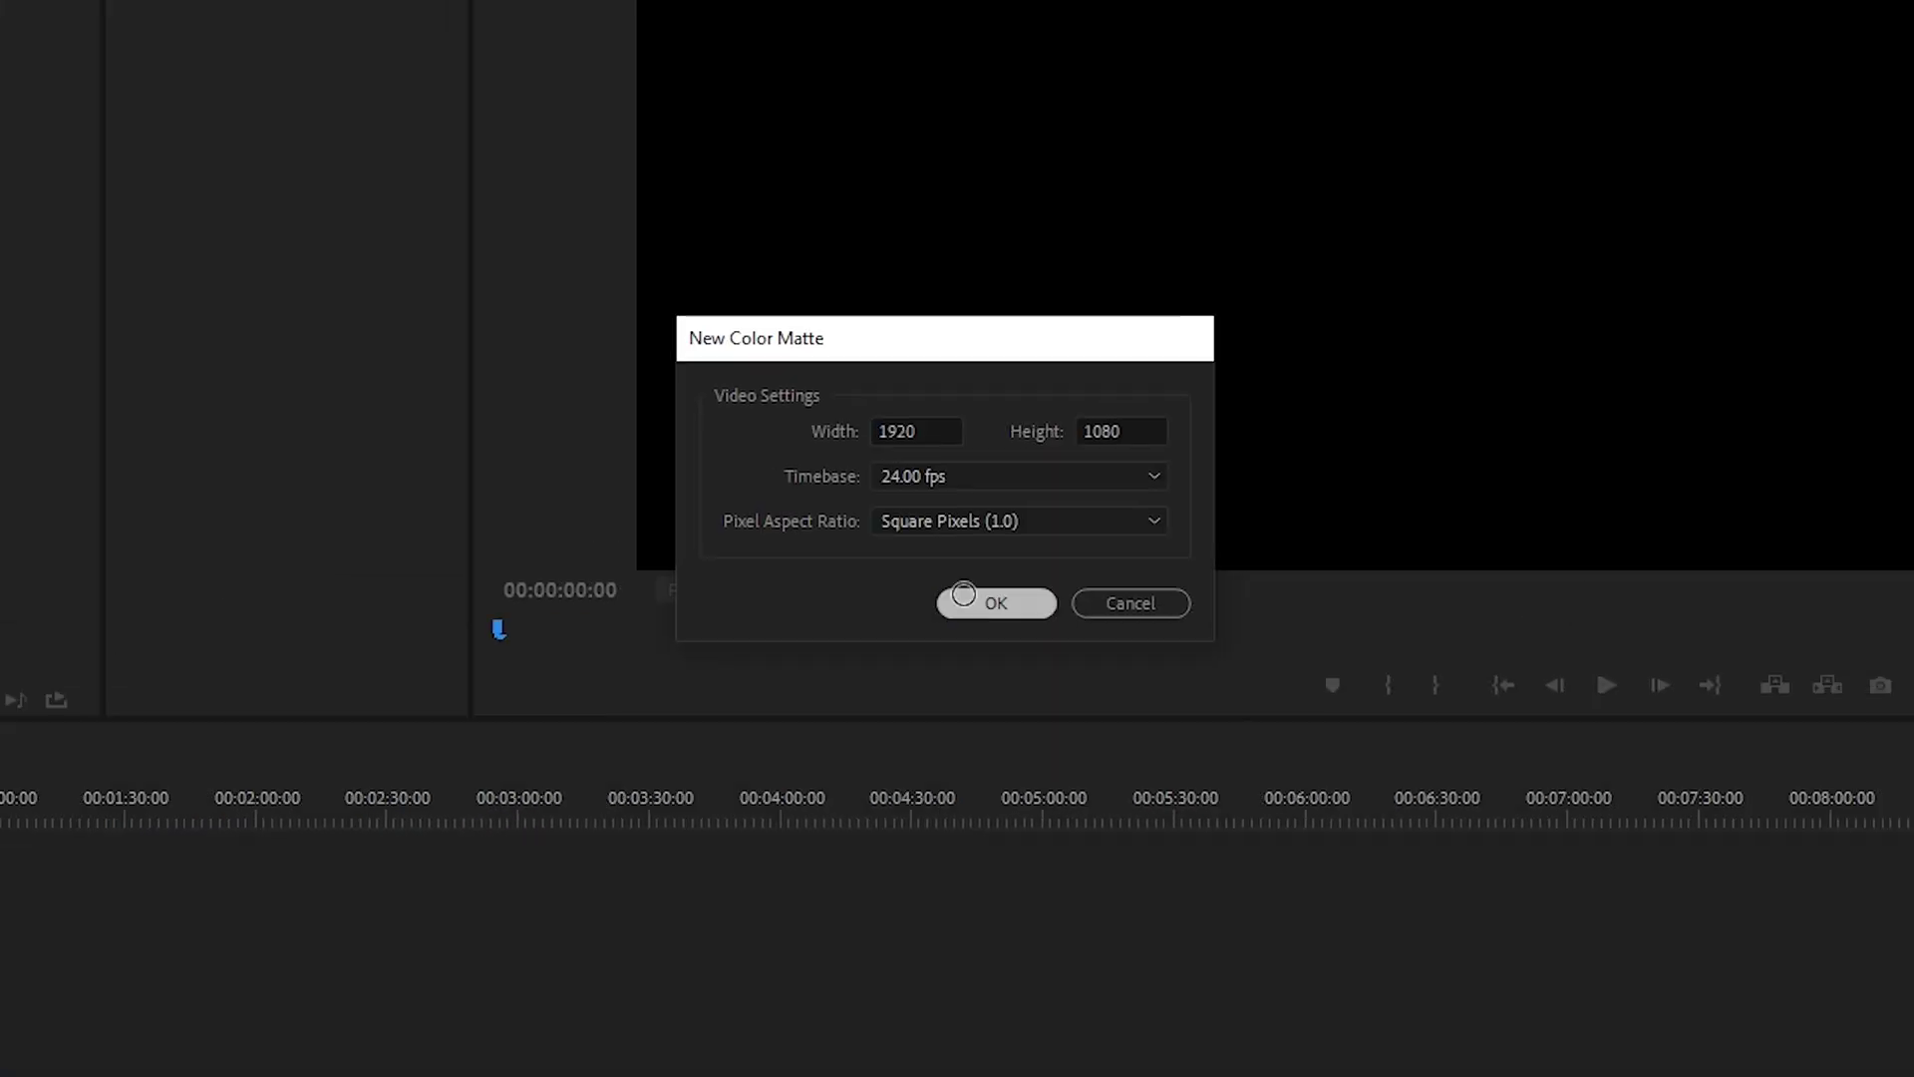
{"action": "left_click", "coordinate": [972, 600]}
{"action": "left_click", "coordinate": [1025, 647]}
{"action": "left_click", "coordinate": [825, 491]}
{"action": "left_click", "coordinate": [747, 392]}
{"action": "left_click", "coordinate": [766, 406]}
{"action": "left_click_drag", "start_coordinate": [1030, 658], "coordinate": [1025, 632]}
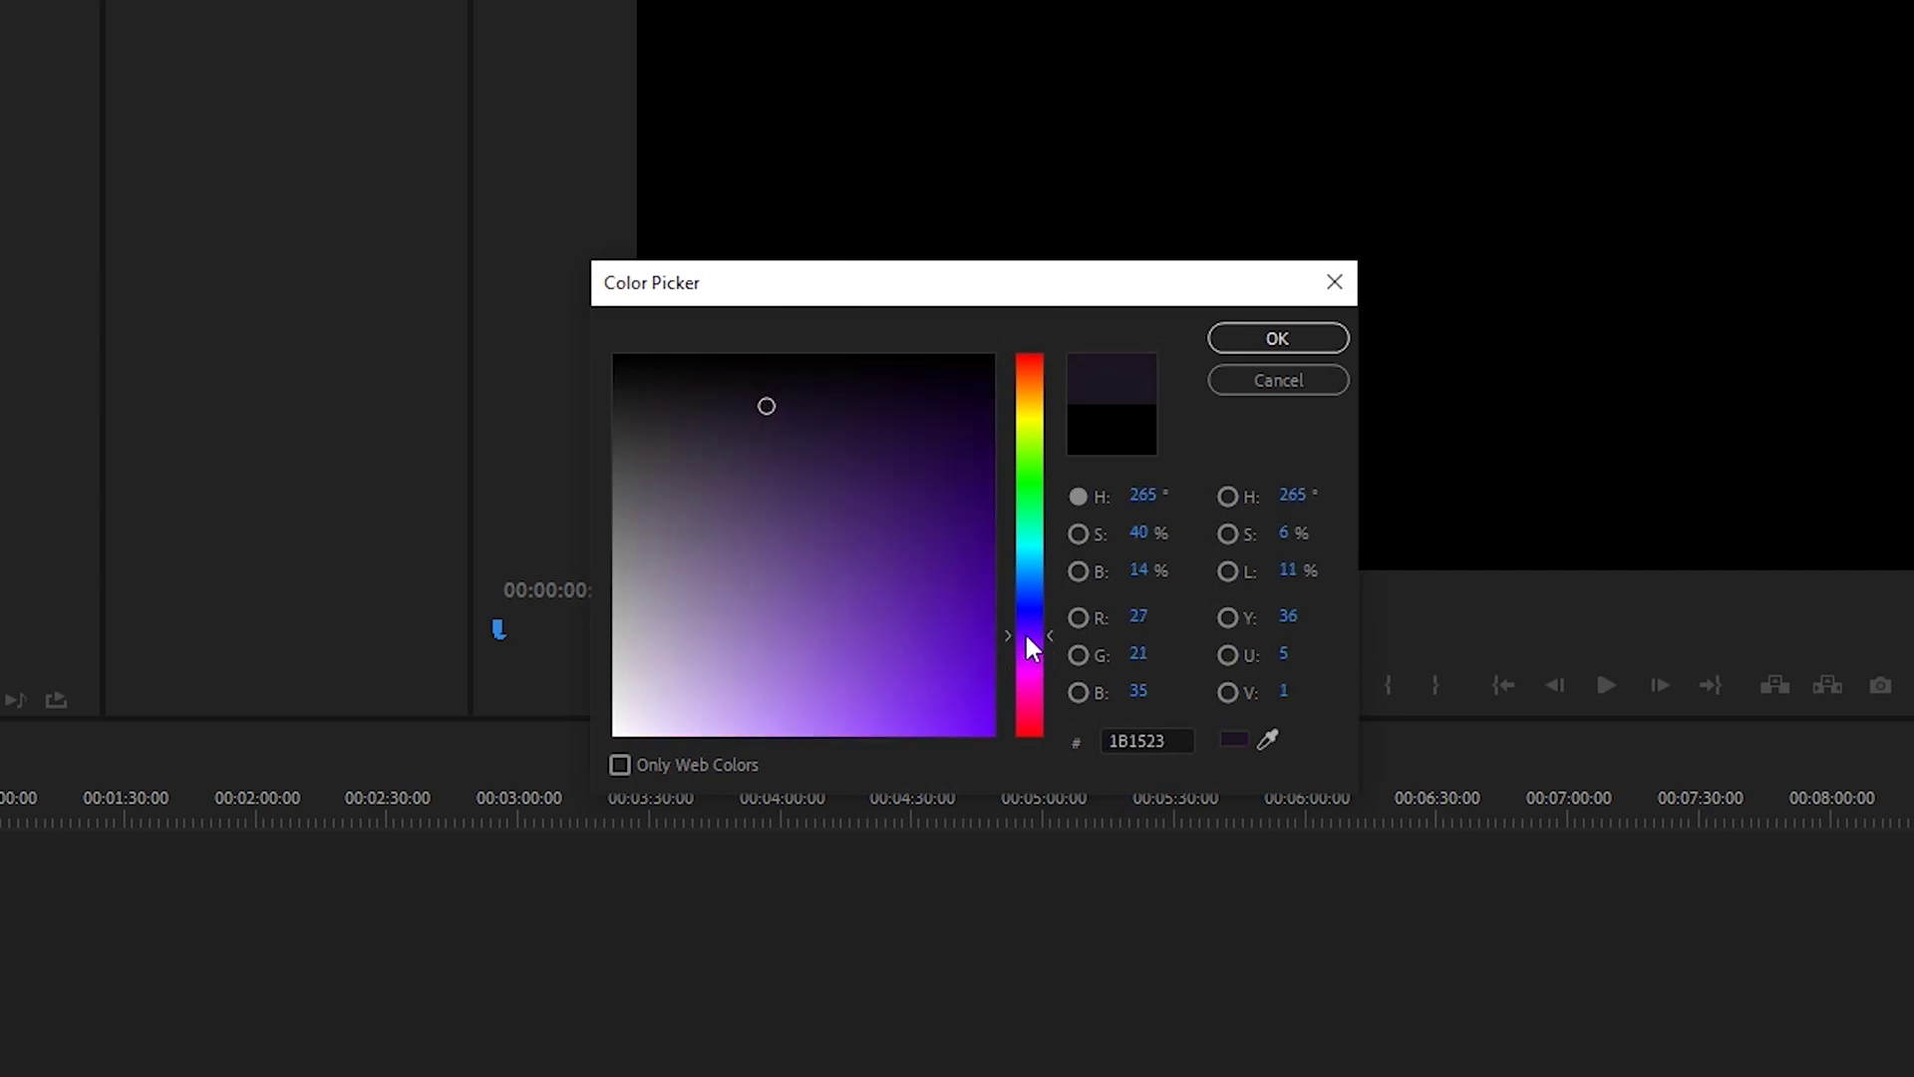
{"action": "left_click", "coordinate": [758, 419]}
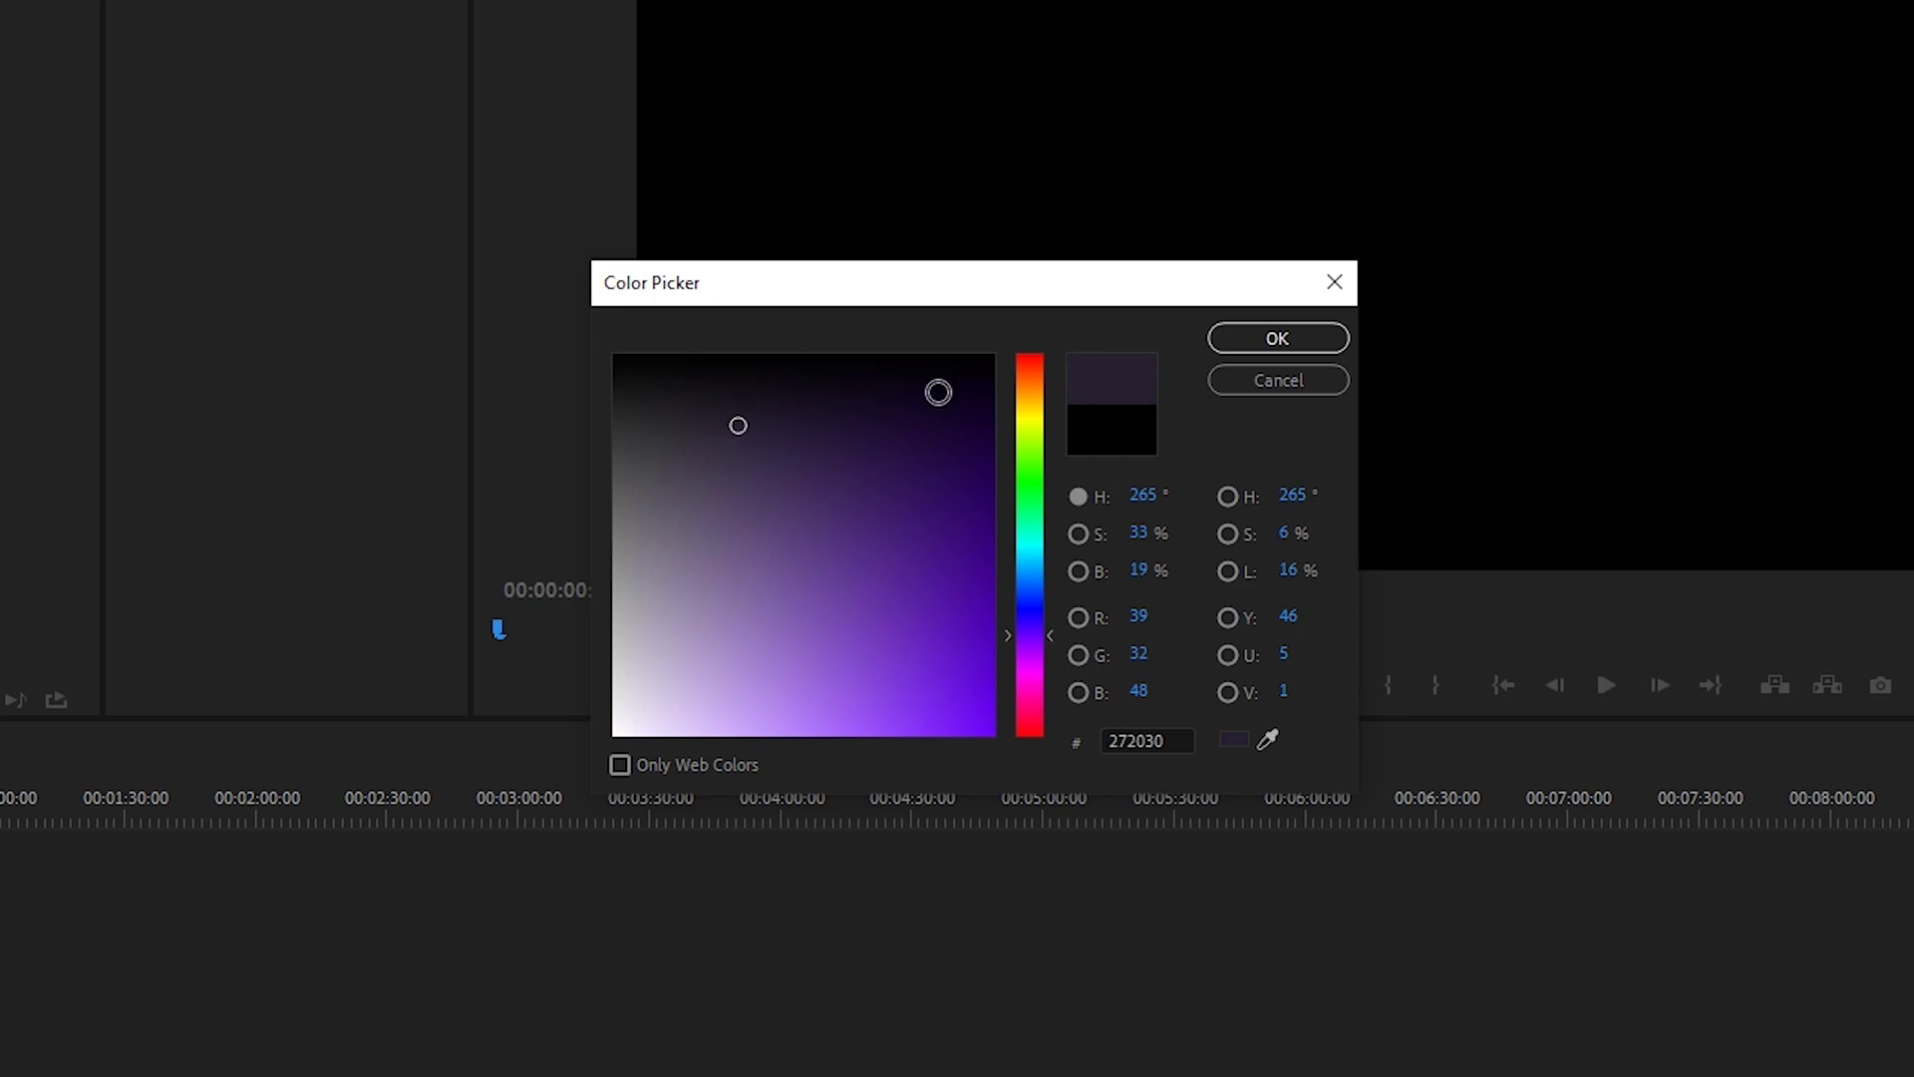
{"action": "left_click", "coordinate": [1246, 339]}
{"action": "left_click", "coordinate": [871, 550]}
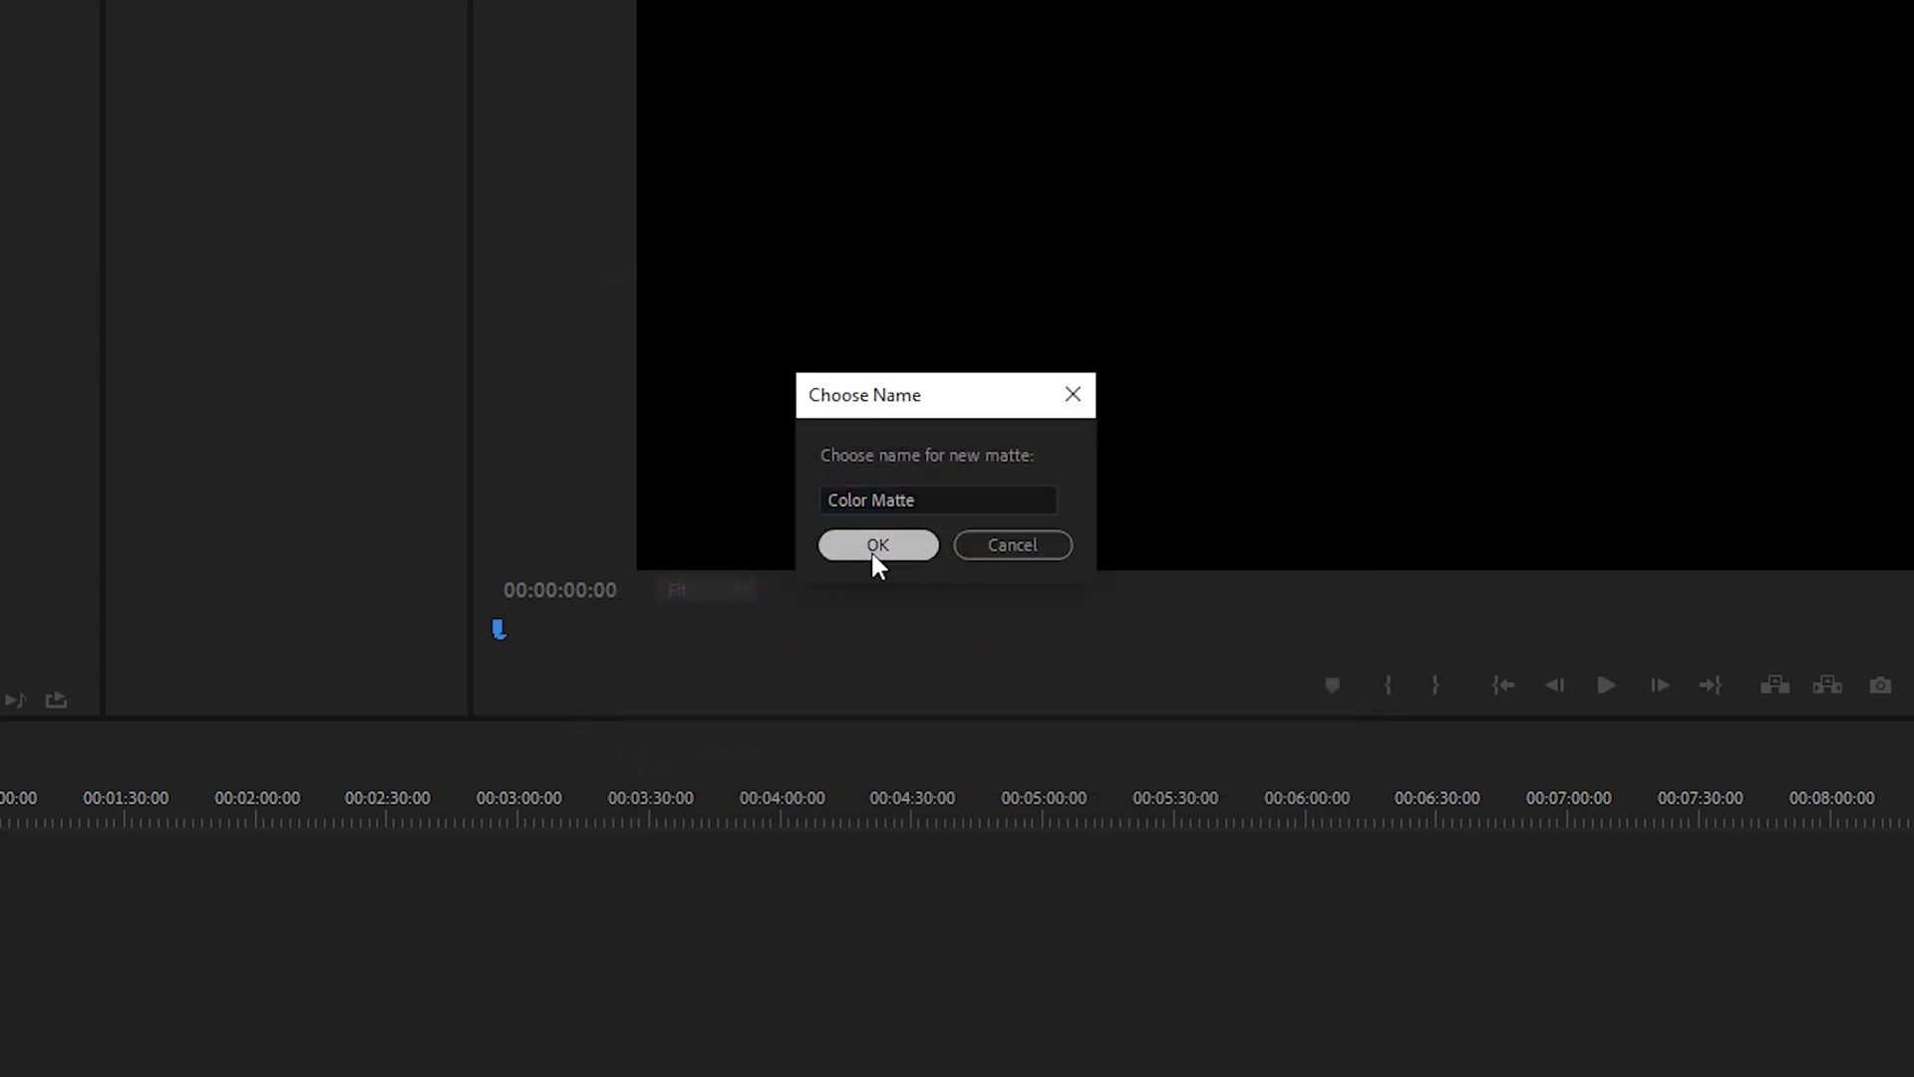
Step: Place the color matte on track V1 at the sequence start and extend it to about 2 minutes 33 seconds
{"action": "left_click_drag", "start_coordinate": [177, 500], "coordinate": [1913, 733]}
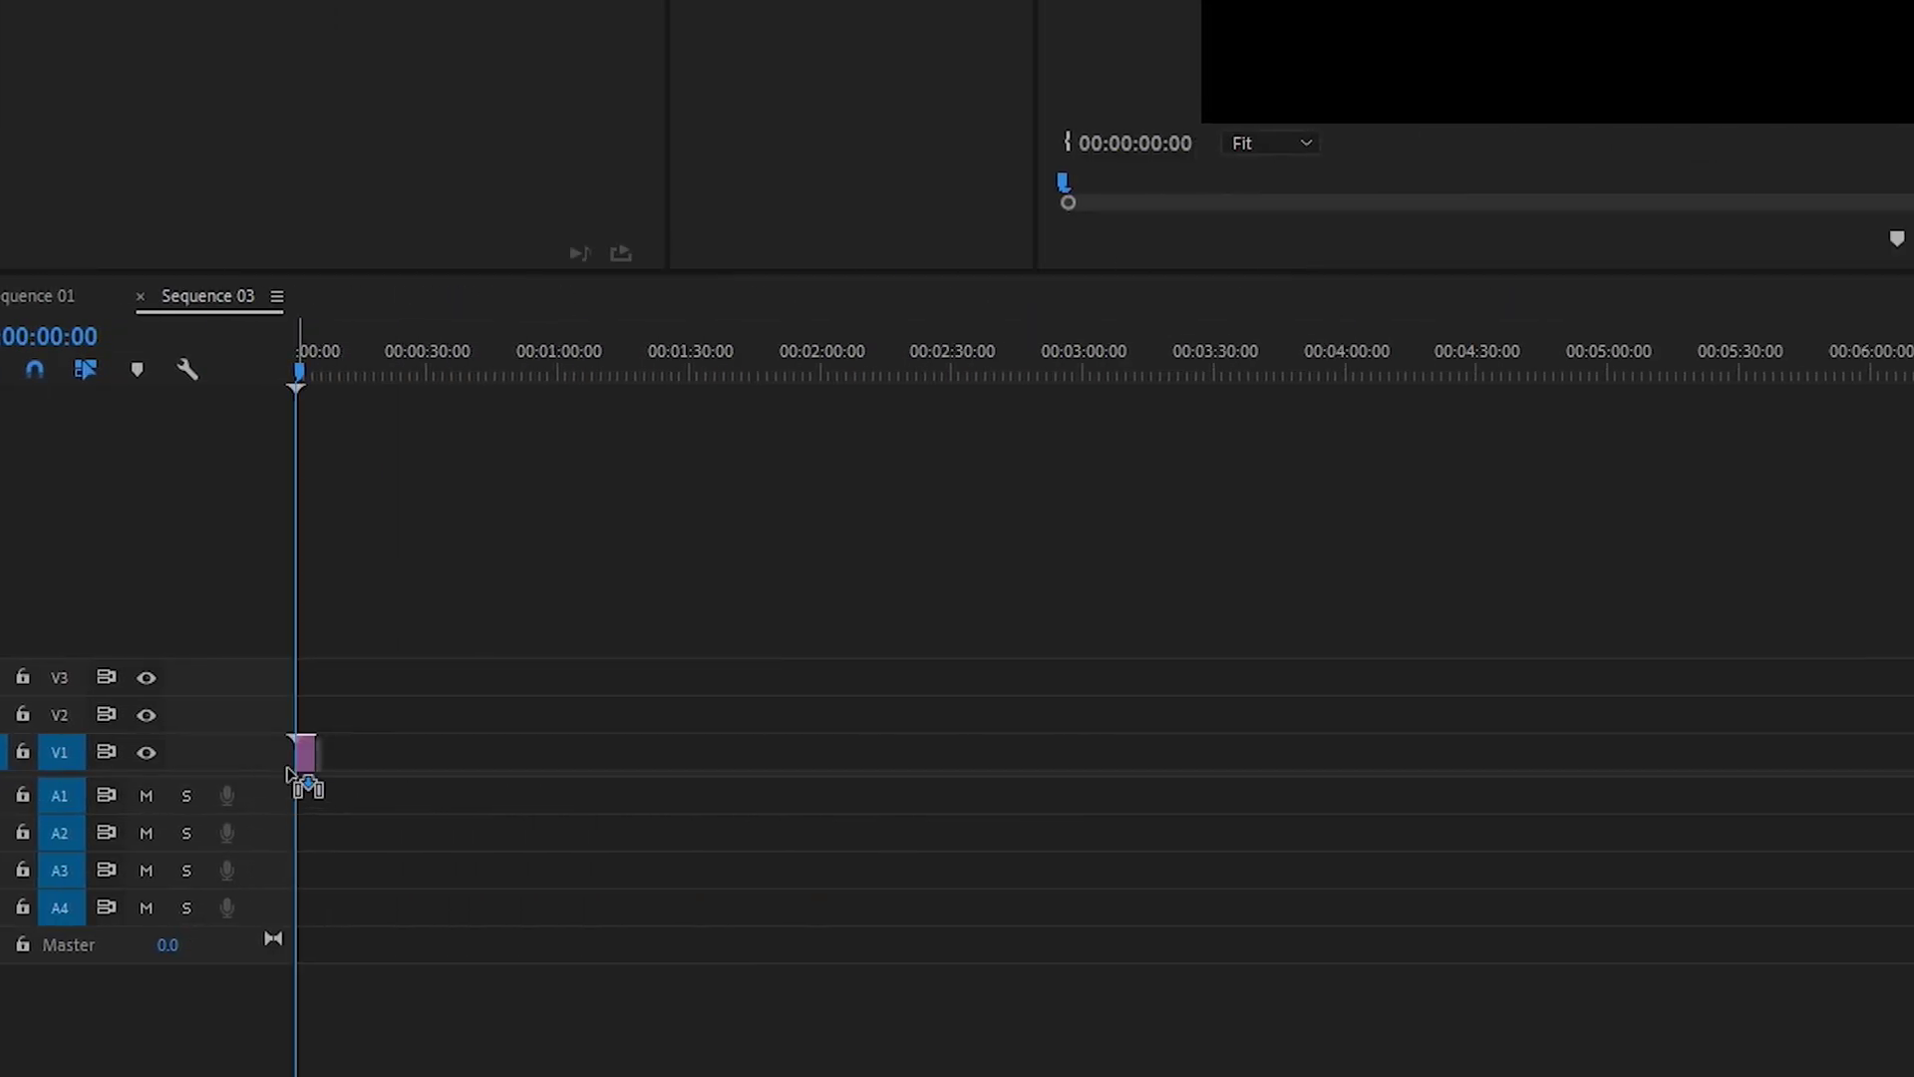
{"action": "left_click_drag", "start_coordinate": [1181, 734], "coordinate": [966, 744]}
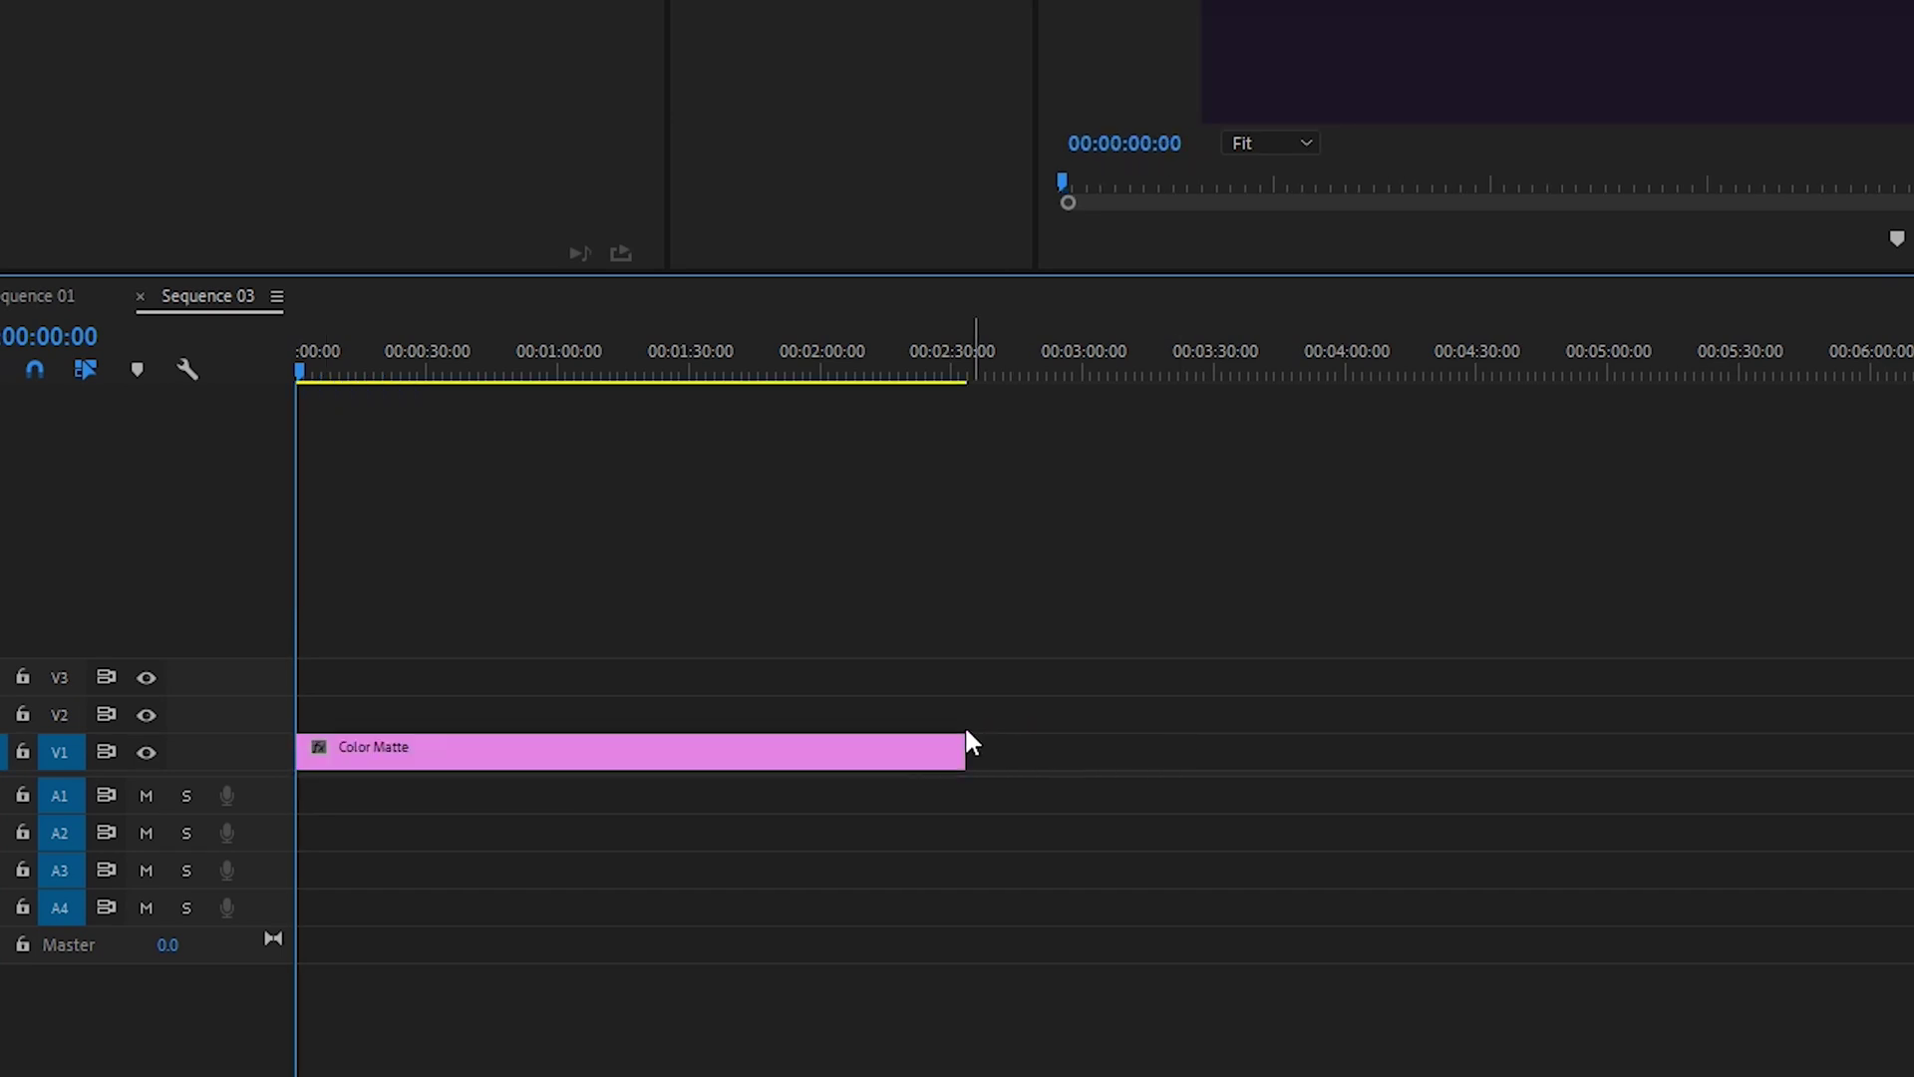
{"action": "key", "text": "="}
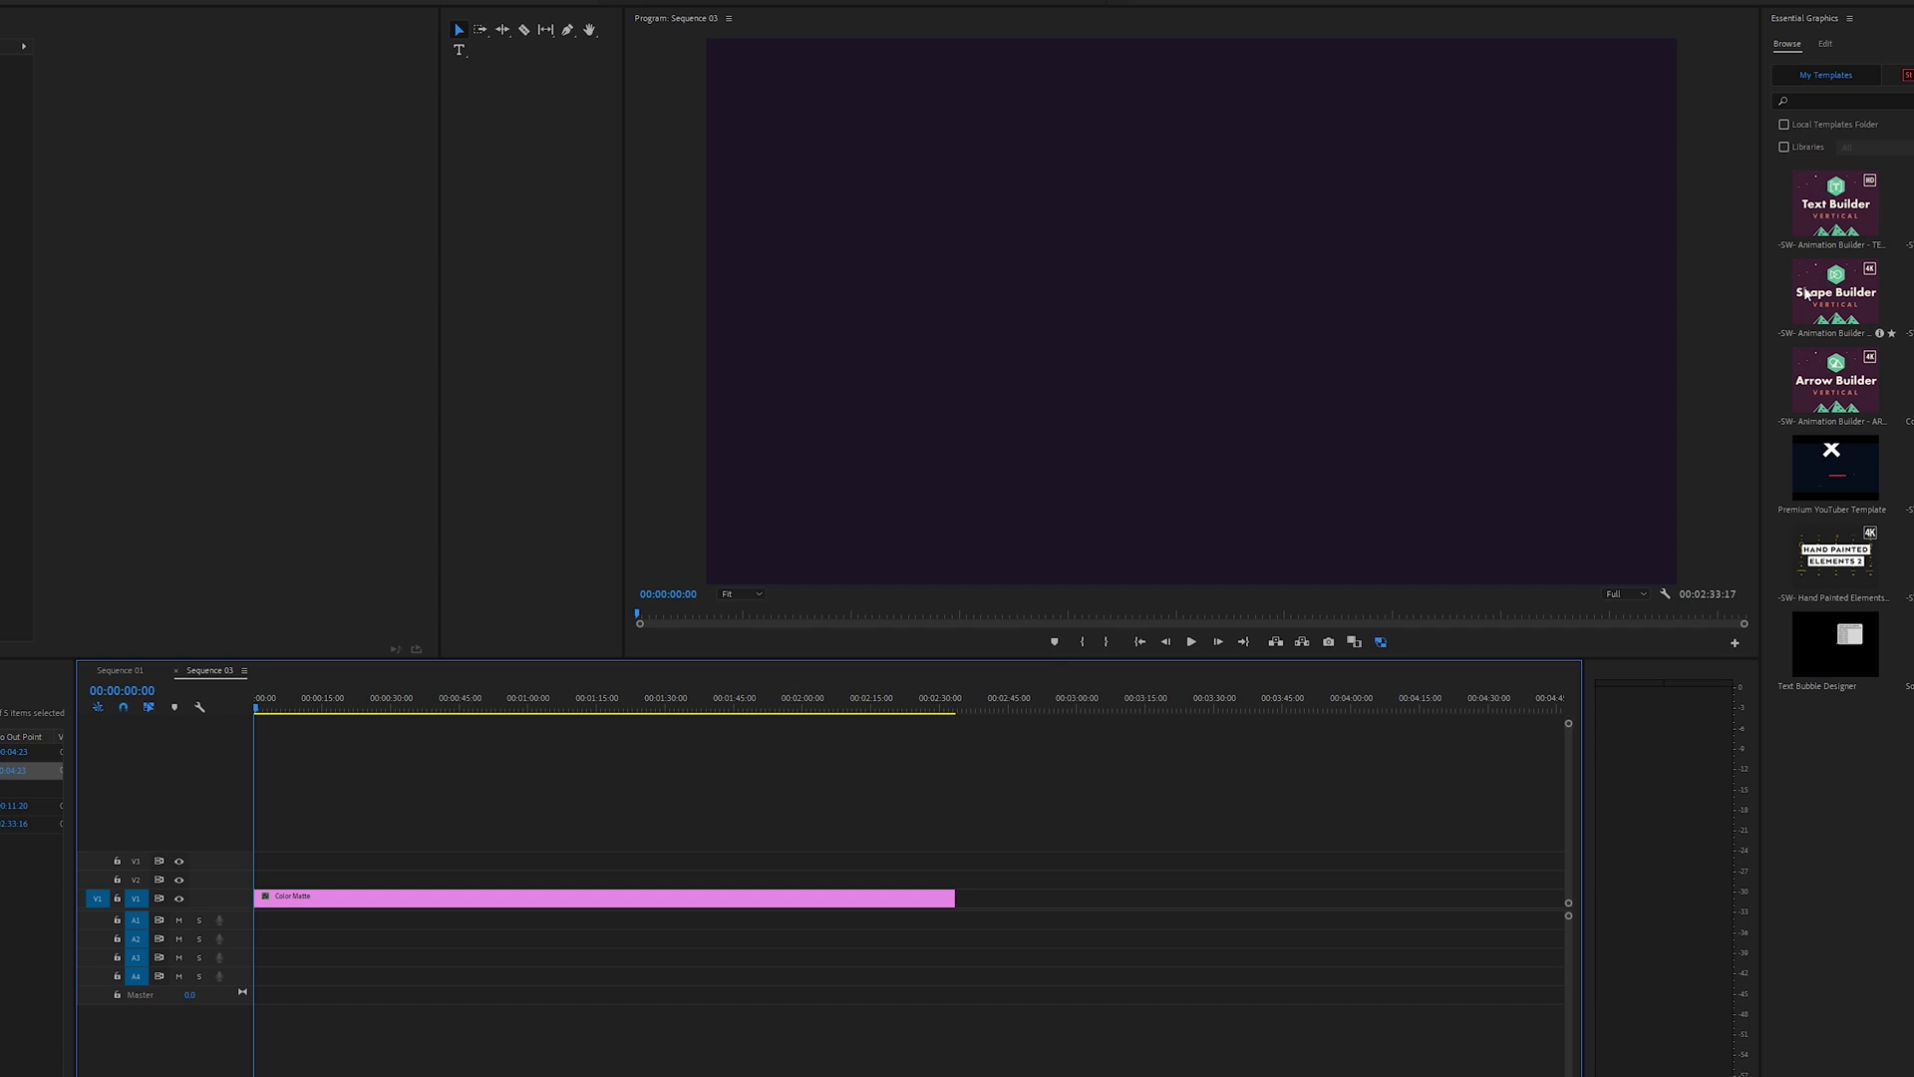
Step: Add the Text Builder HD template on track V2 at the sequence start and enable its Square Aspect Ratio 1:1 option
{"action": "left_click", "coordinate": [1829, 204]}
{"action": "left_click_drag", "start_coordinate": [1835, 204], "coordinate": [275, 879]}
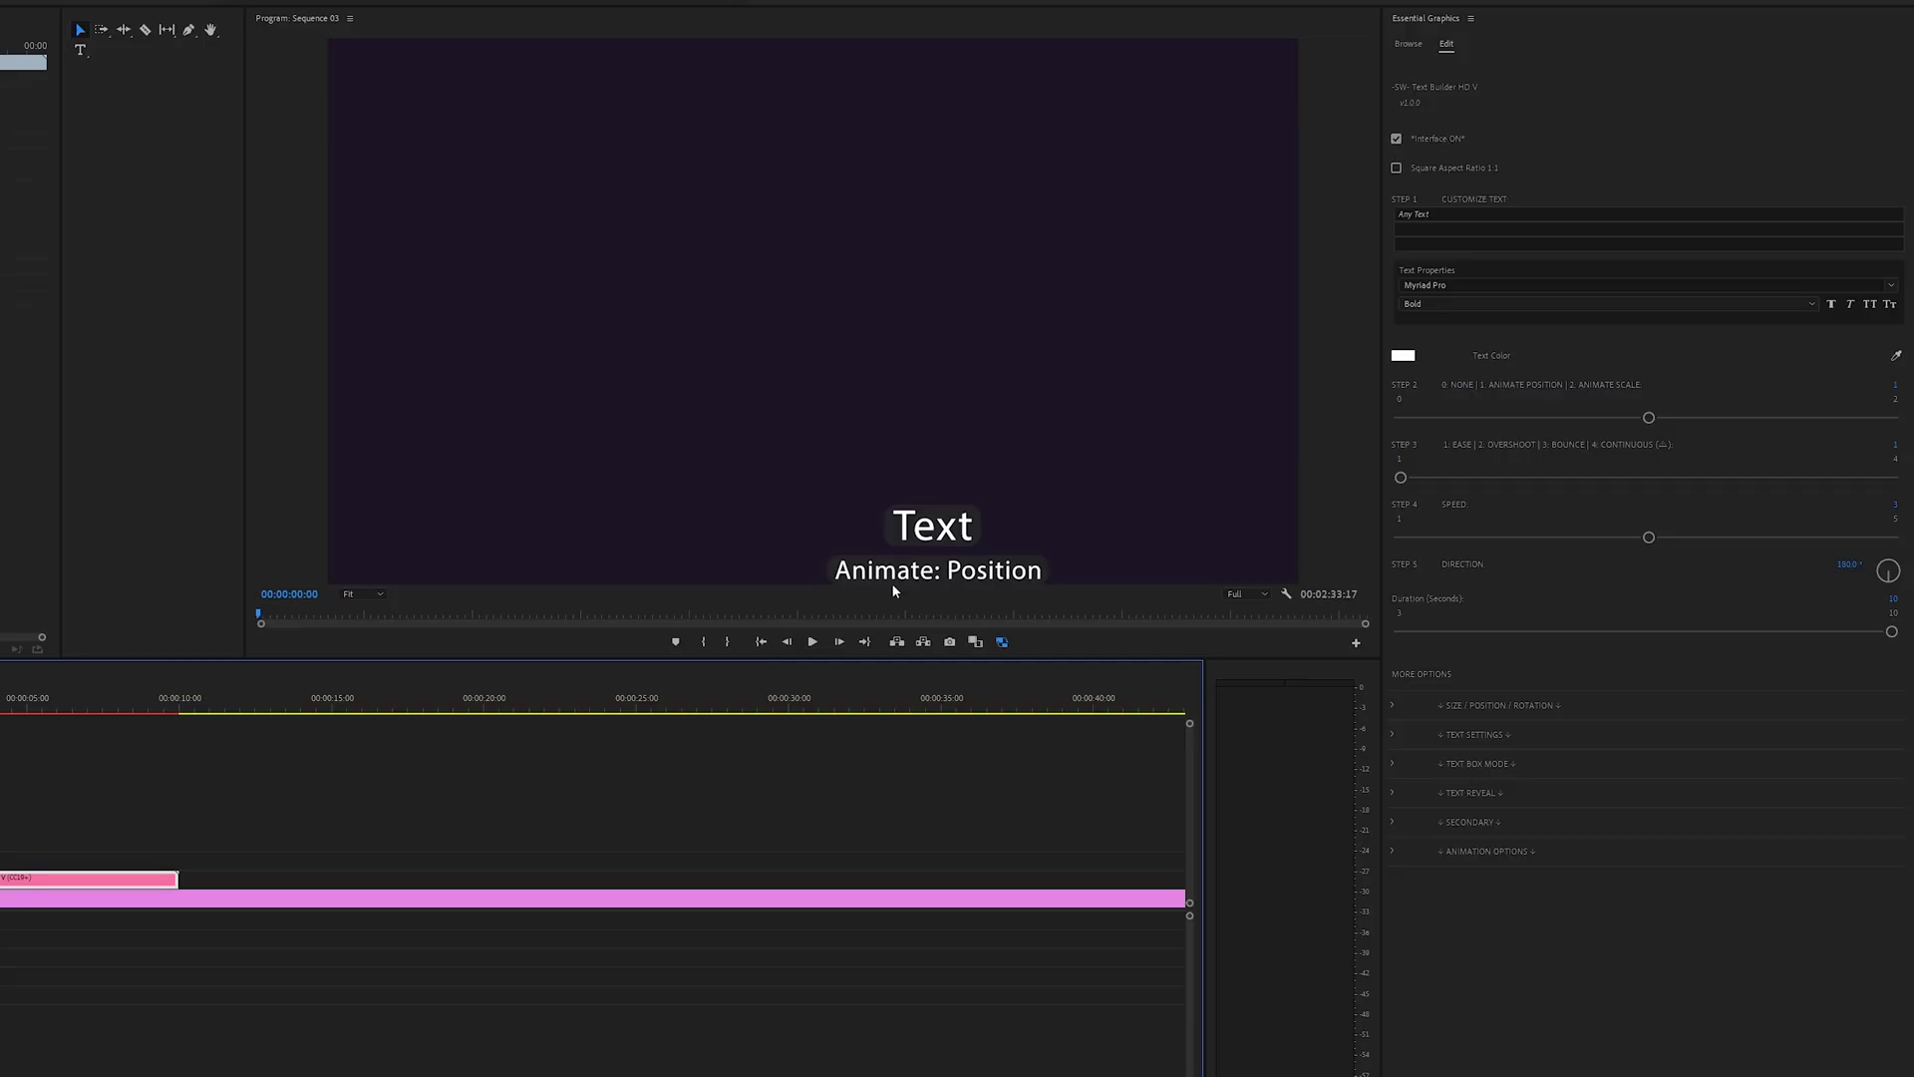
{"action": "left_click", "coordinate": [1396, 169]}
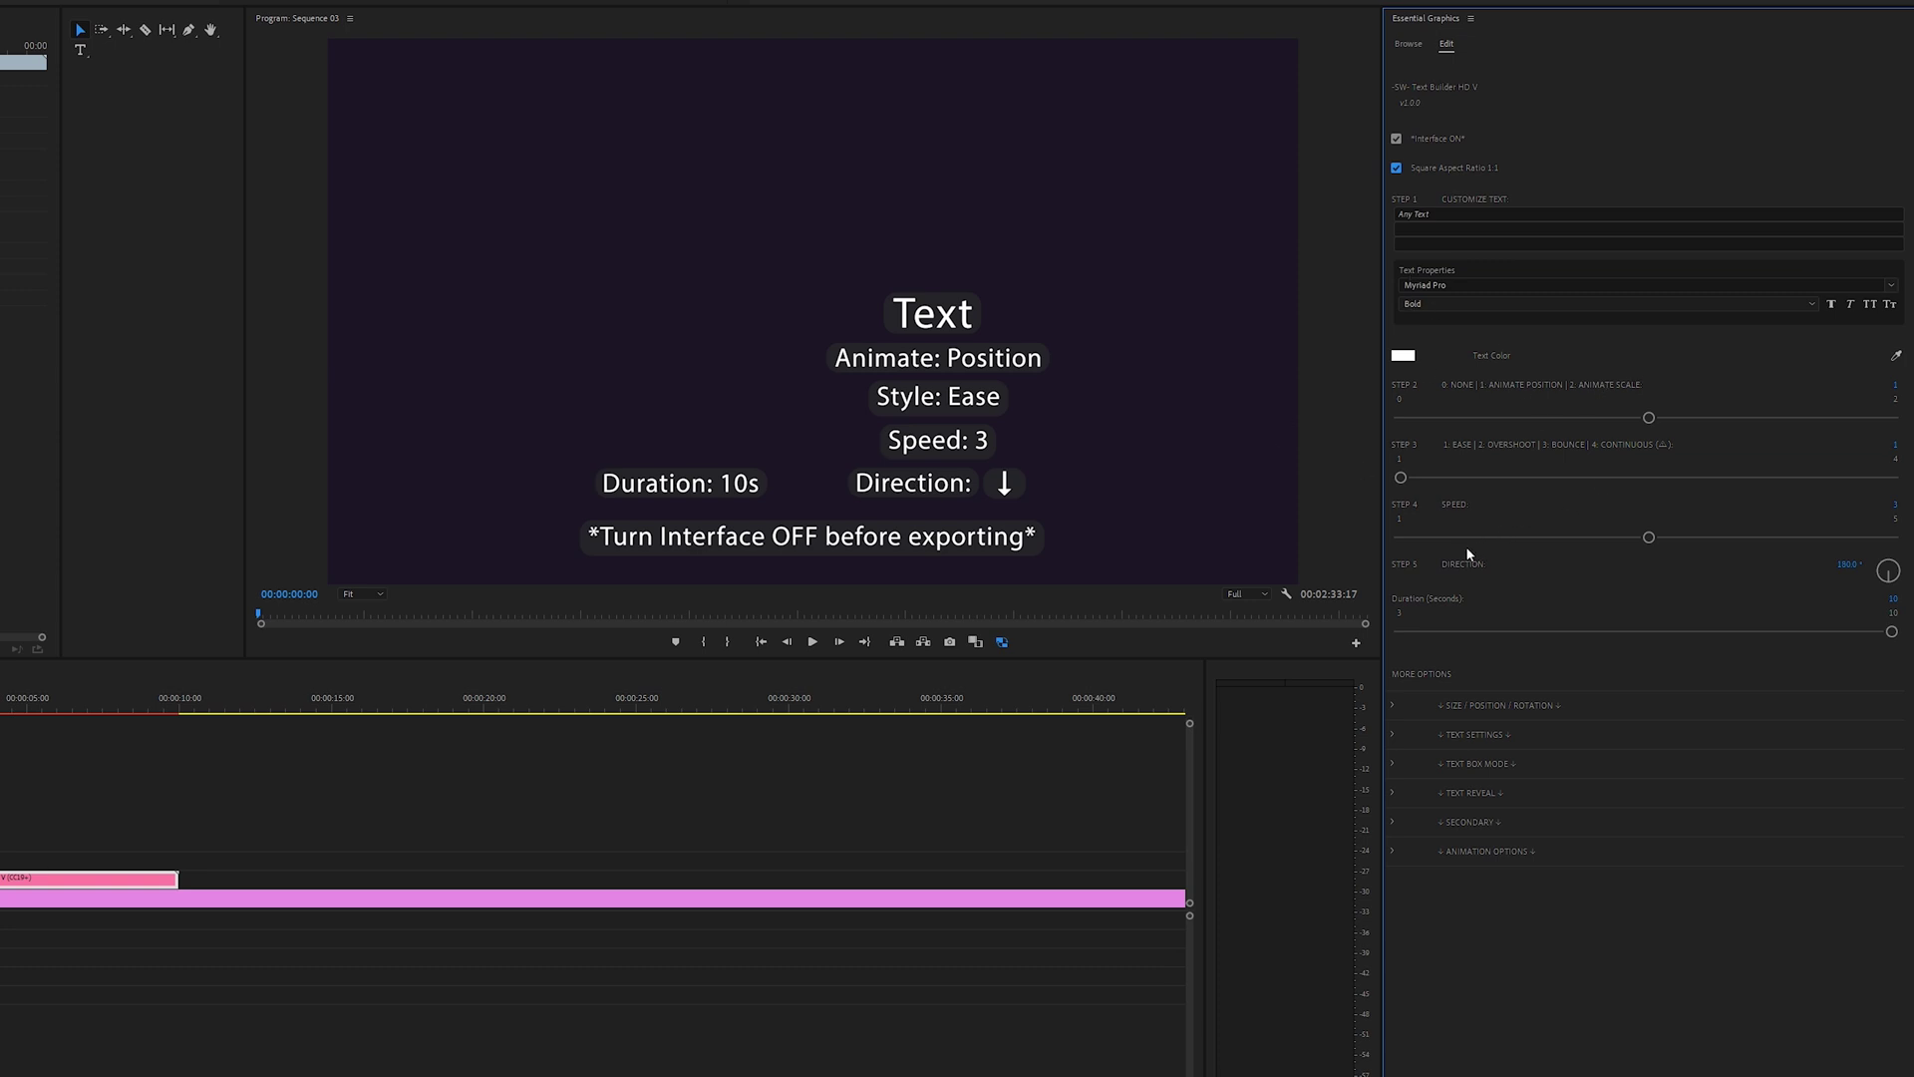
Step: Set the text template's animation direction to 0°
{"action": "left_click", "coordinate": [1850, 564]}
{"action": "type", "text": "0"}
{"action": "key", "text": "Return"}
{"action": "left_click_drag", "start_coordinate": [1845, 566], "coordinate": [1869, 564]}
{"action": "left_click", "coordinate": [1861, 563]}
{"action": "type", "text": "0"}
{"action": "key", "text": "Return"}
Step: Turn off the text template's on-screen interface and play back the start of the text animation
{"action": "left_click", "coordinate": [1396, 140]}
{"action": "left_click", "coordinate": [1396, 140]}
{"action": "left_click", "coordinate": [1397, 140]}
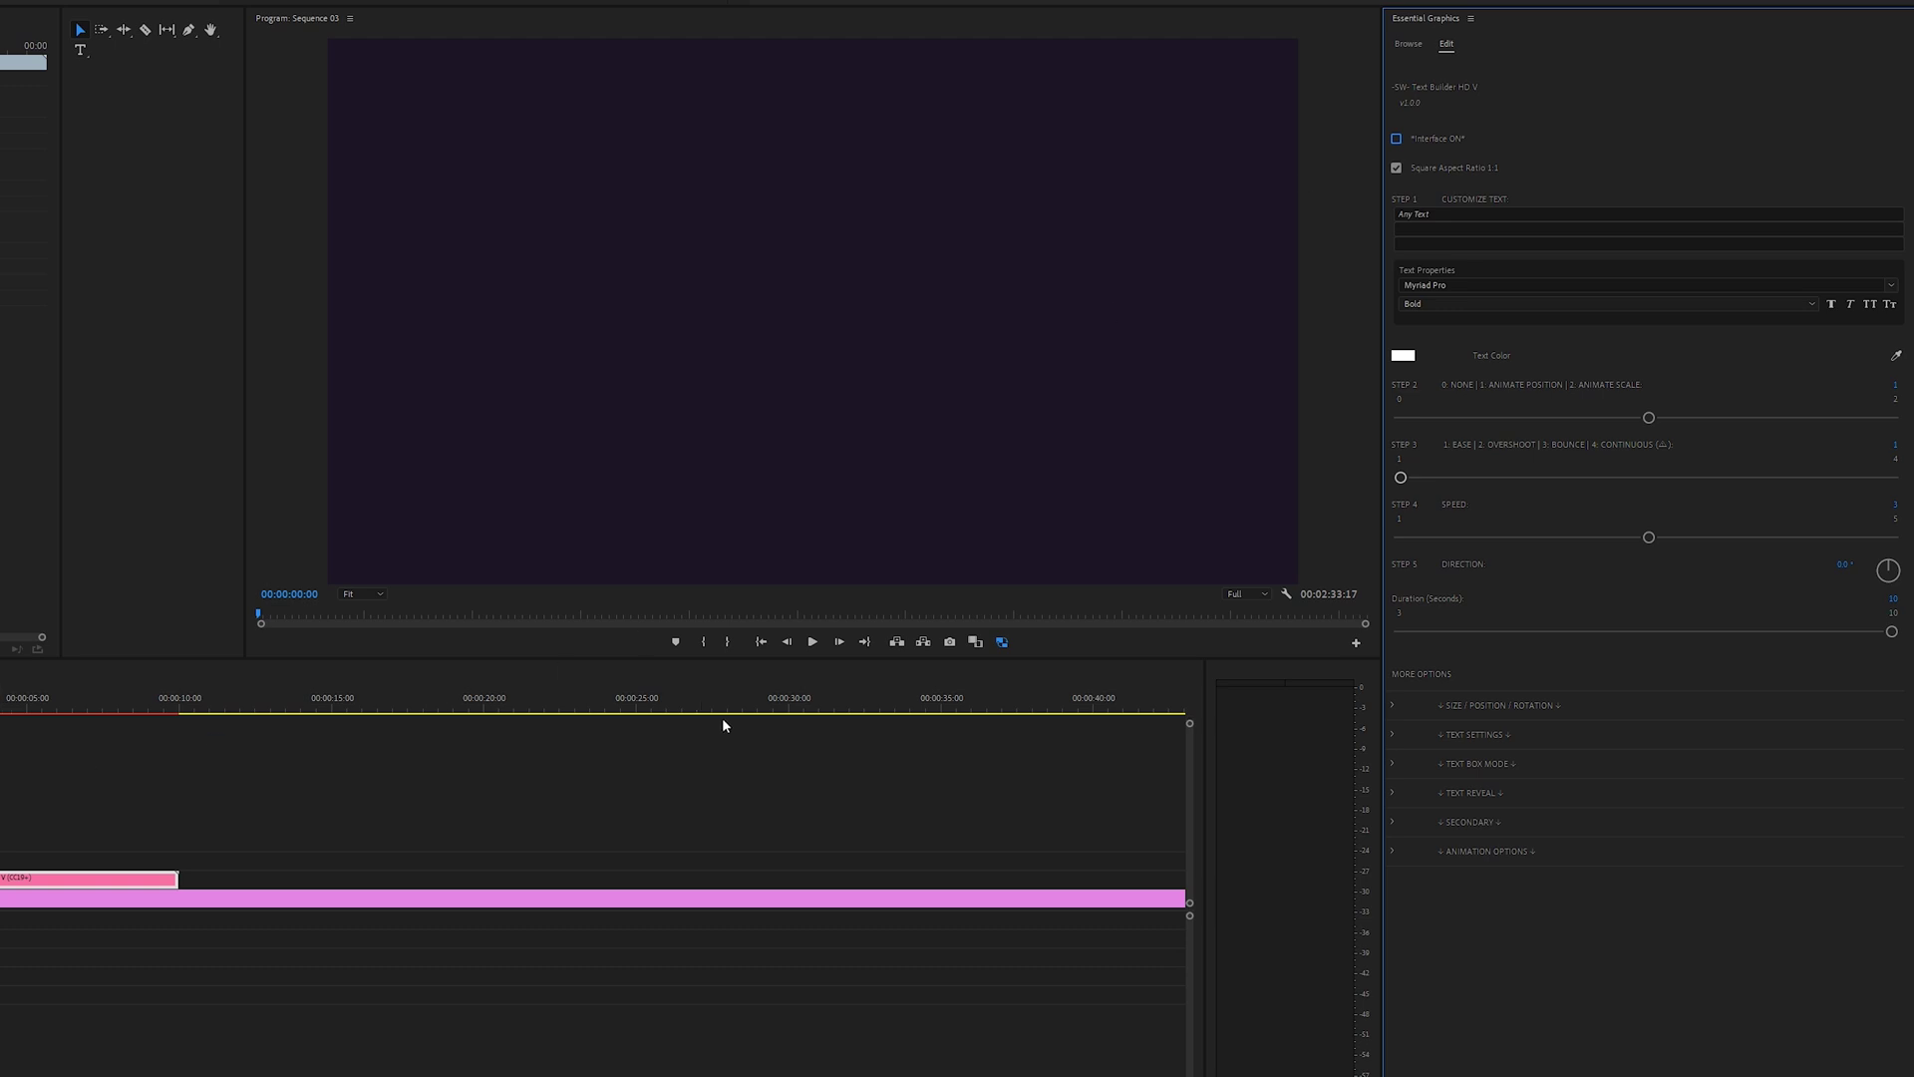
{"action": "left_click", "coordinate": [813, 642]}
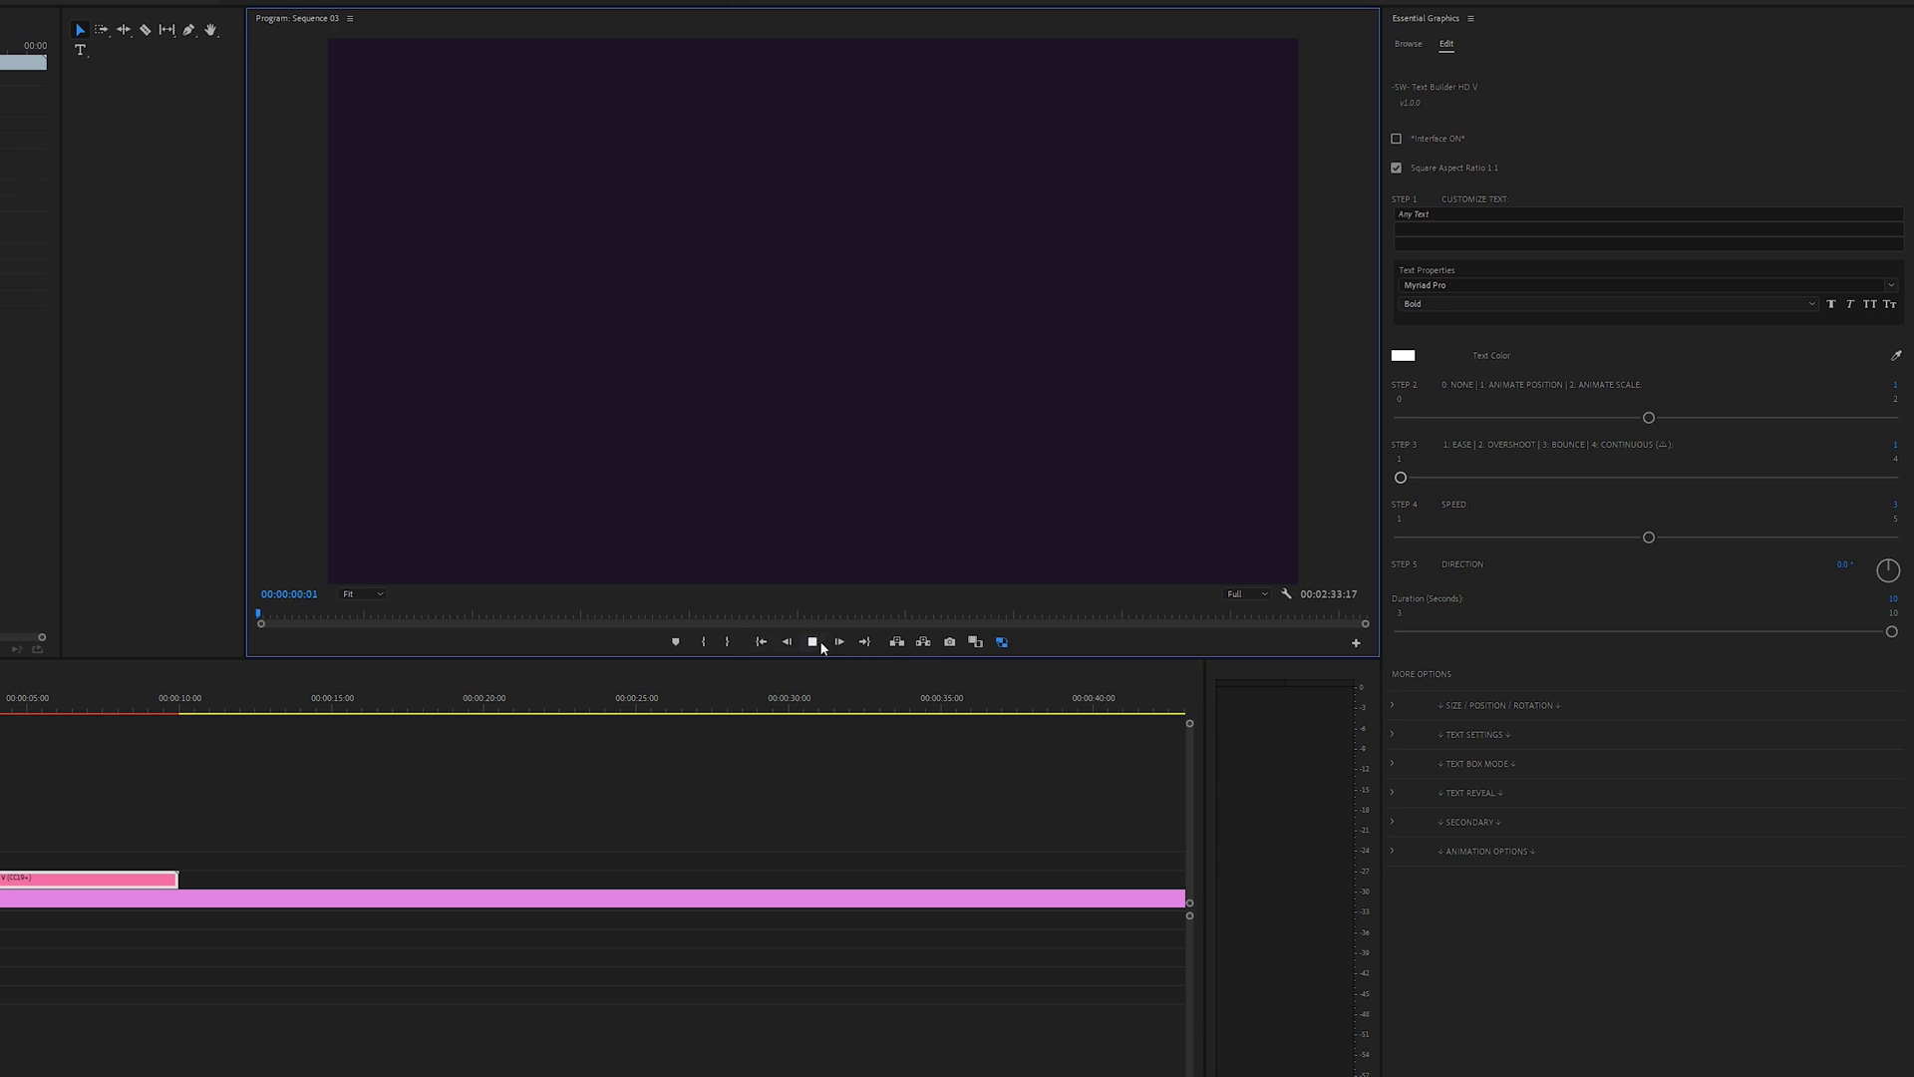
{"action": "left_click", "coordinate": [813, 642]}
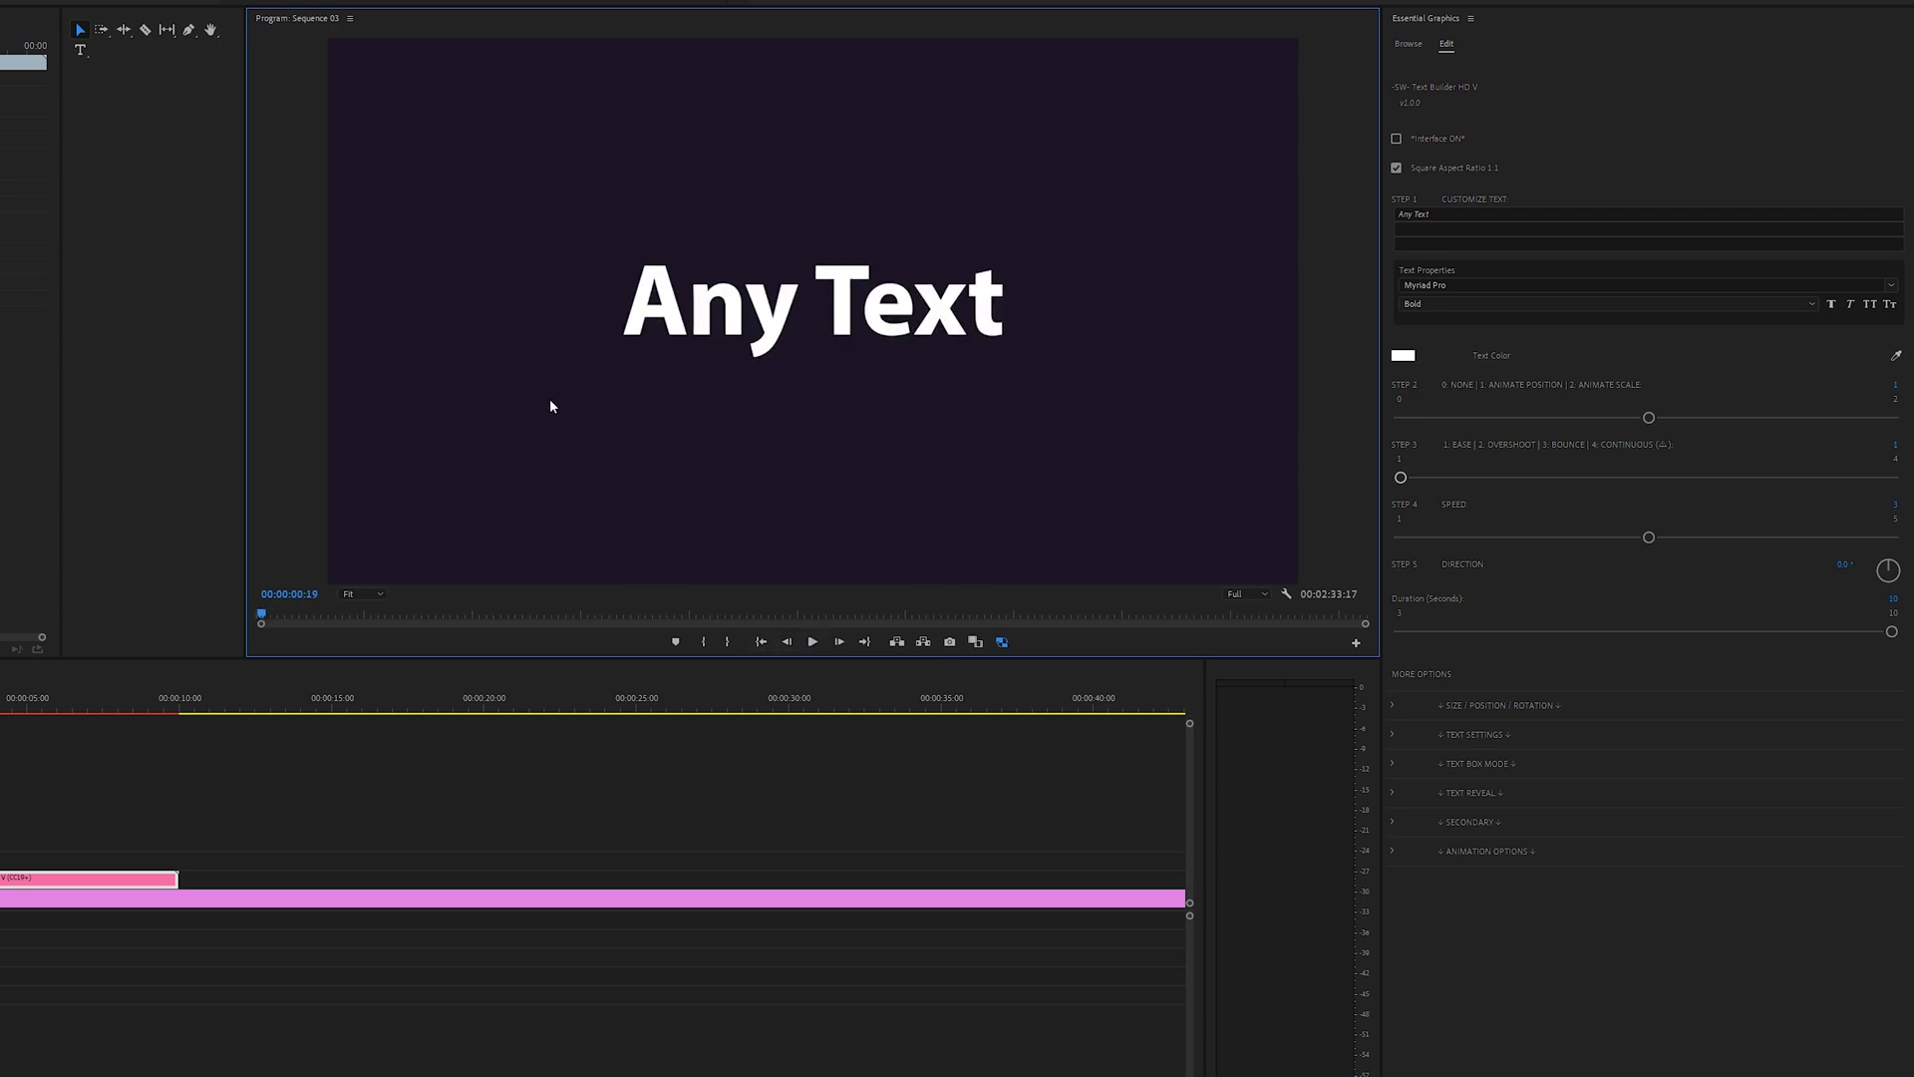
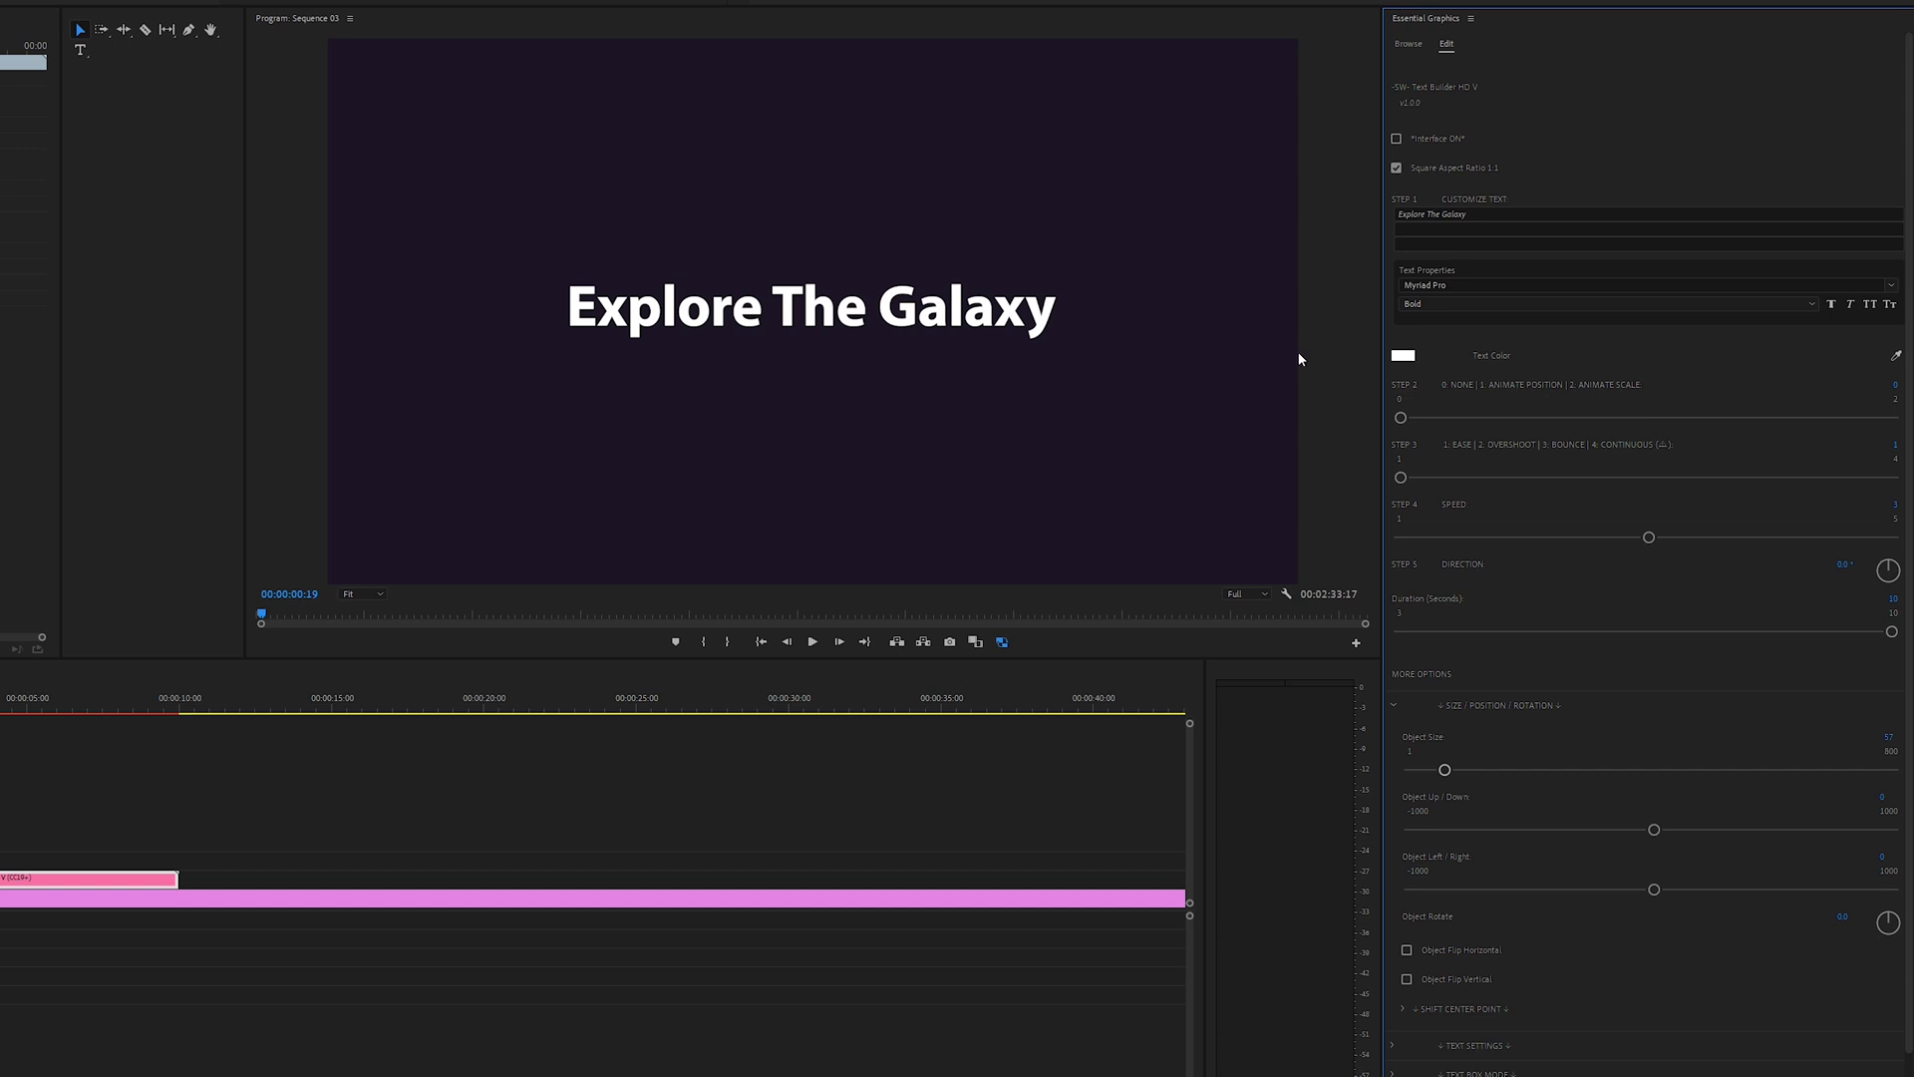
Step: Set the text to animate position (1) with the overshoot style (2) and play it back from the sequence start
{"action": "left_click_drag", "start_coordinate": [1401, 417], "coordinate": [1592, 418]}
{"action": "left_click_drag", "start_coordinate": [1401, 478], "coordinate": [1578, 478]}
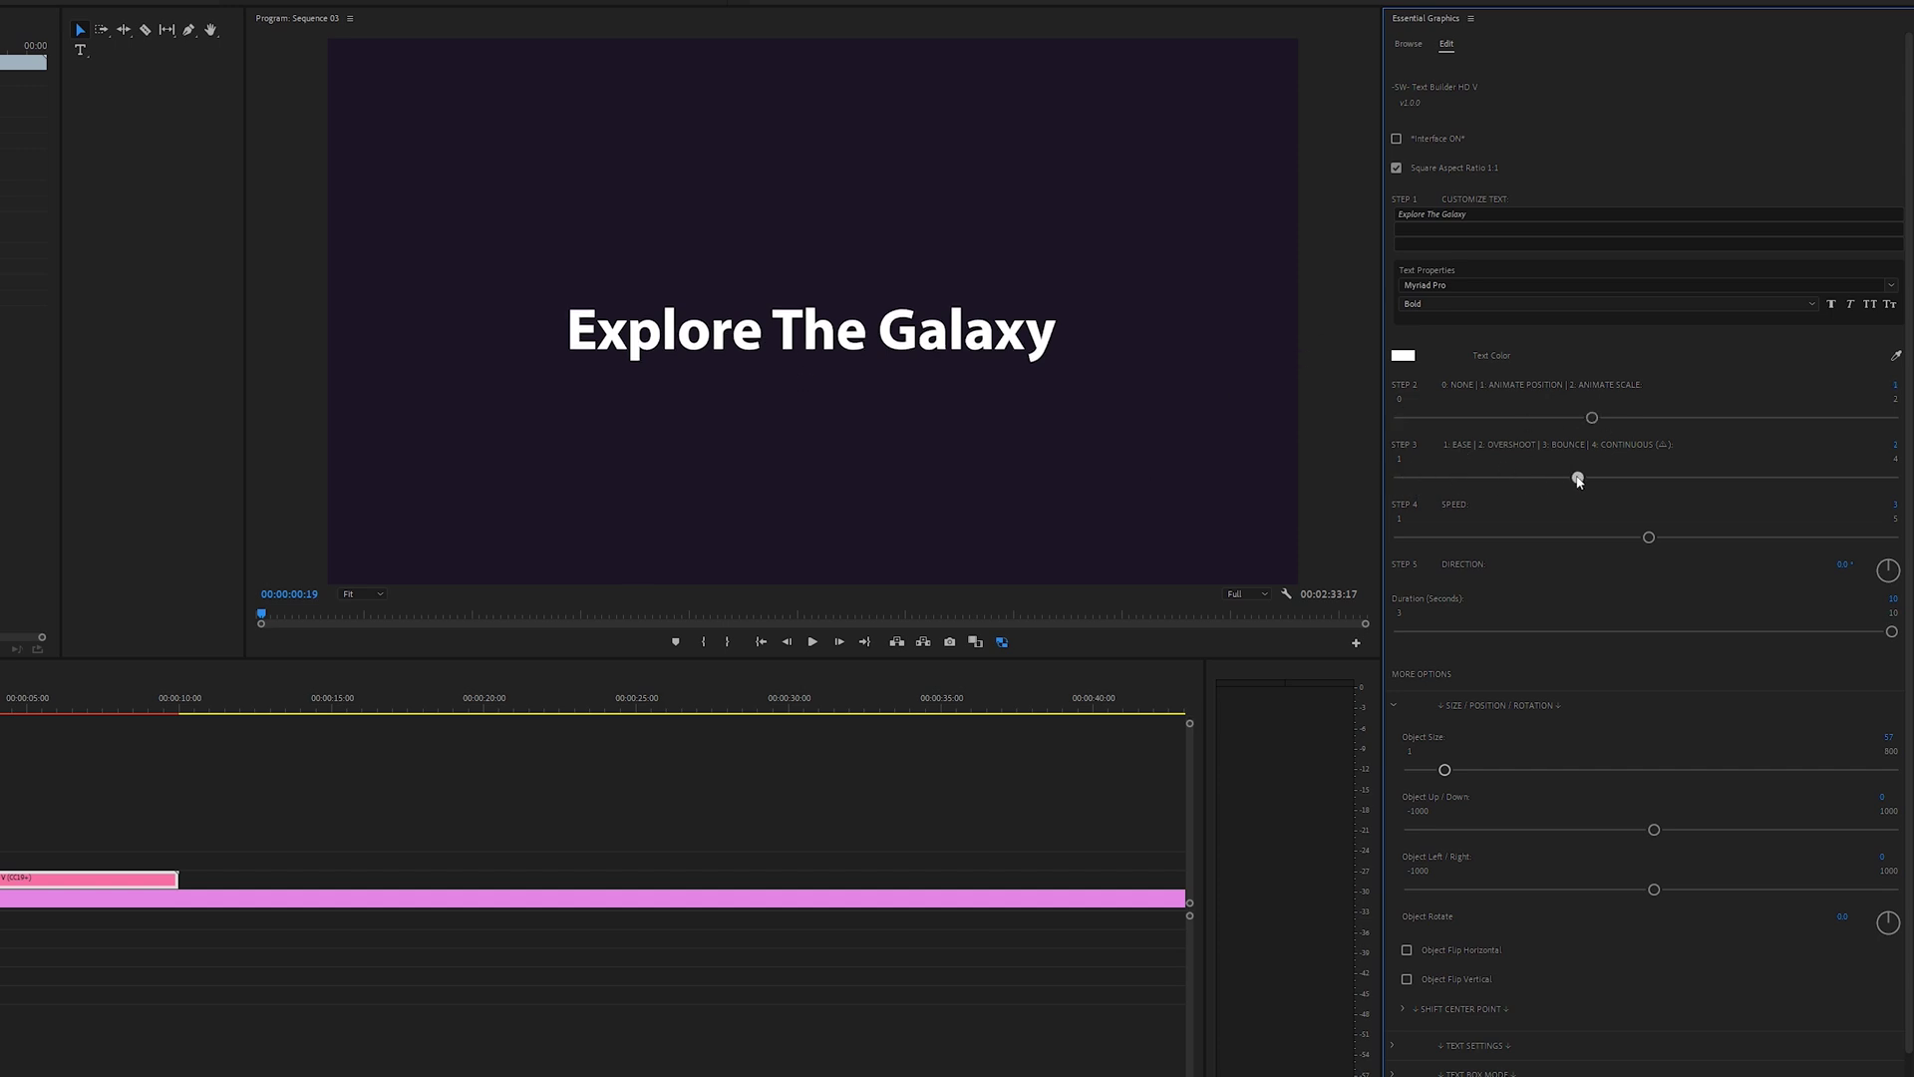
{"action": "left_click_drag", "start_coordinate": [1408, 482], "coordinate": [1581, 480]}
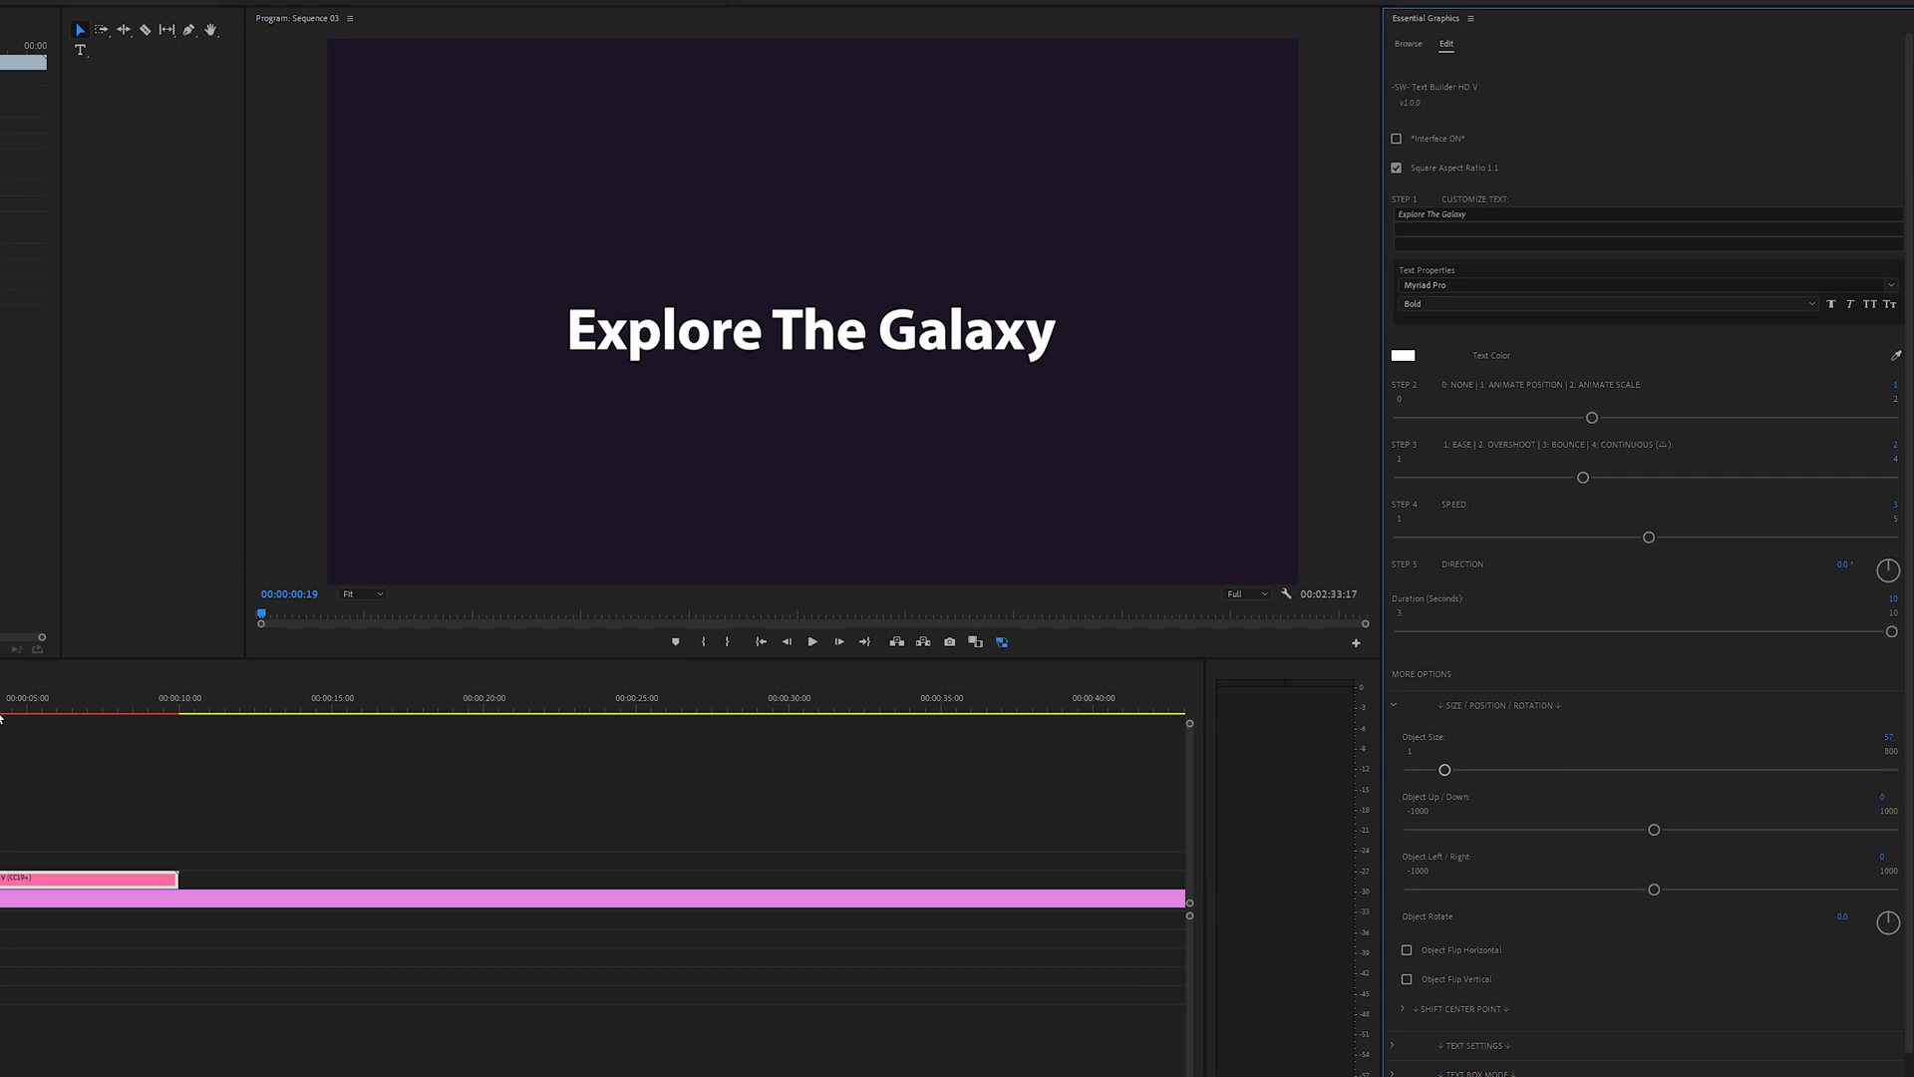
{"action": "left_click", "coordinate": [1, 718]}
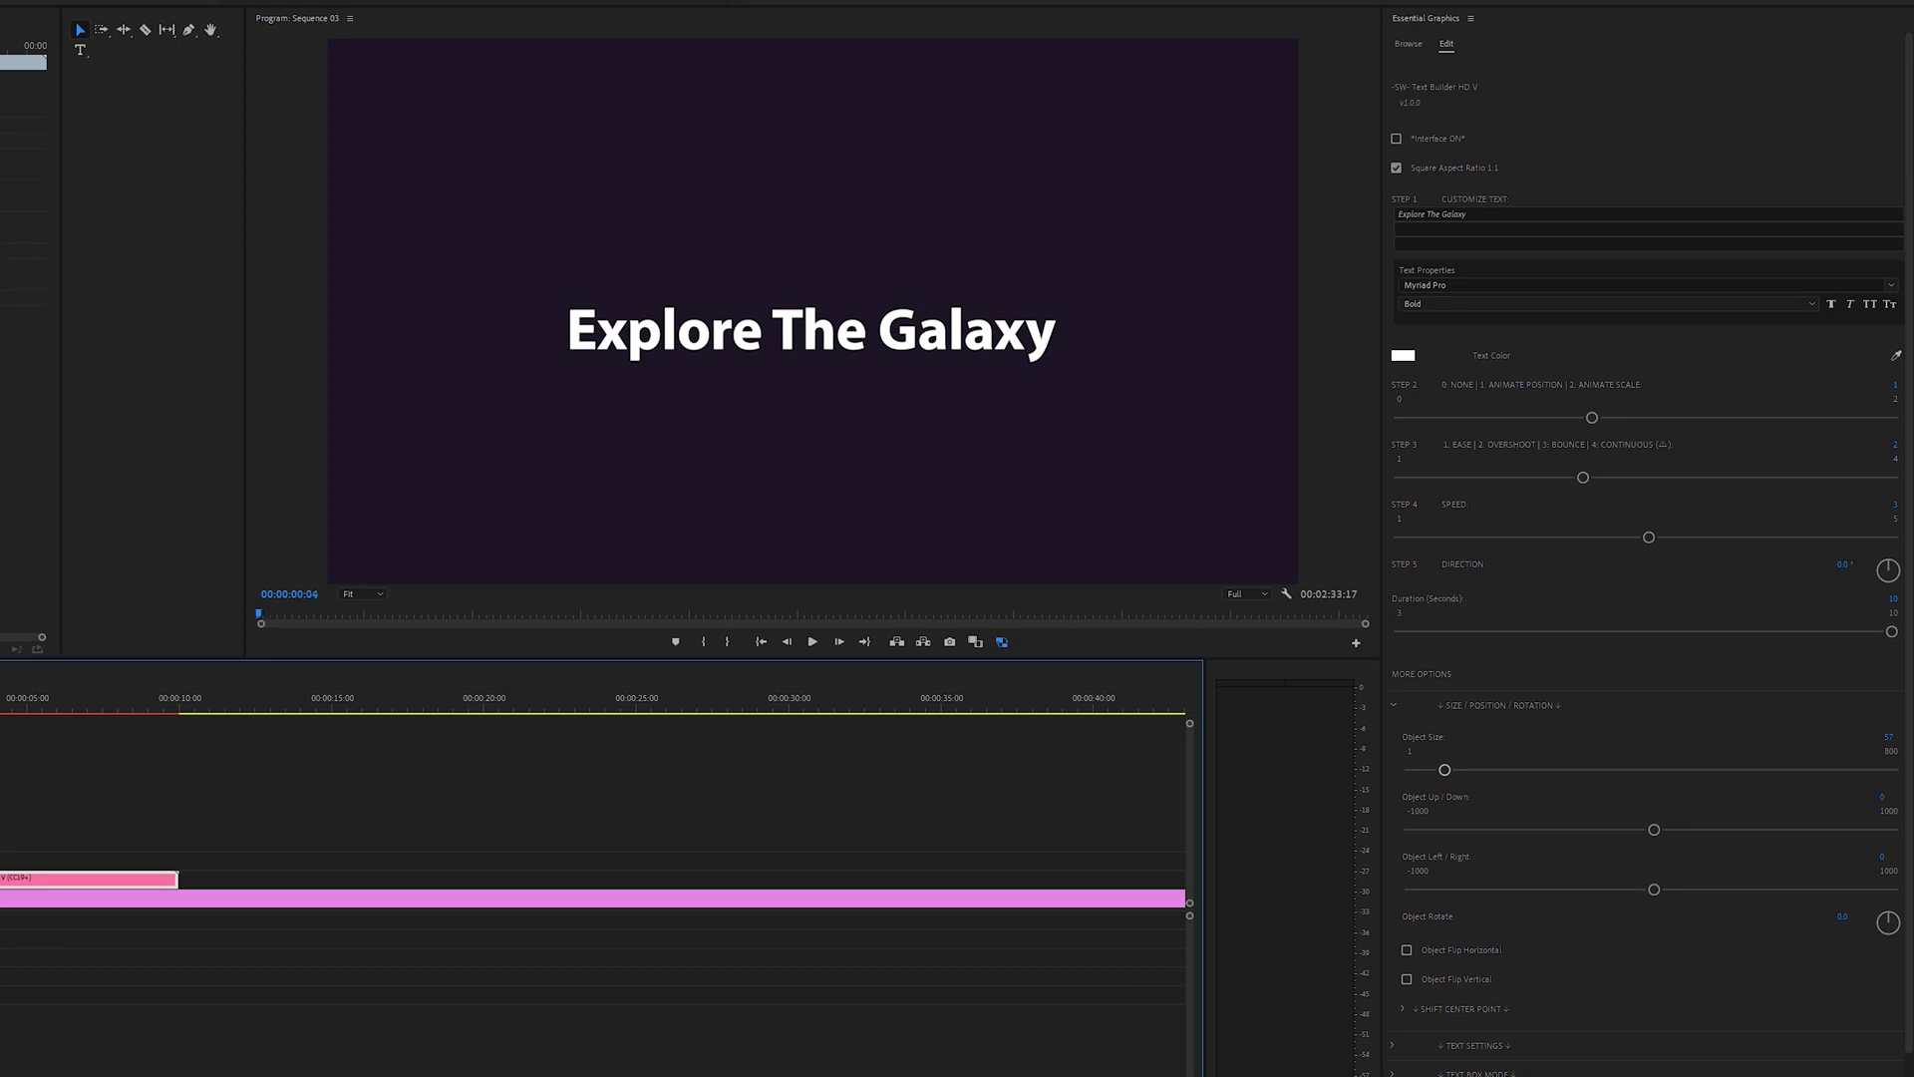
{"action": "key", "text": "Home"}
{"action": "key", "text": "space"}
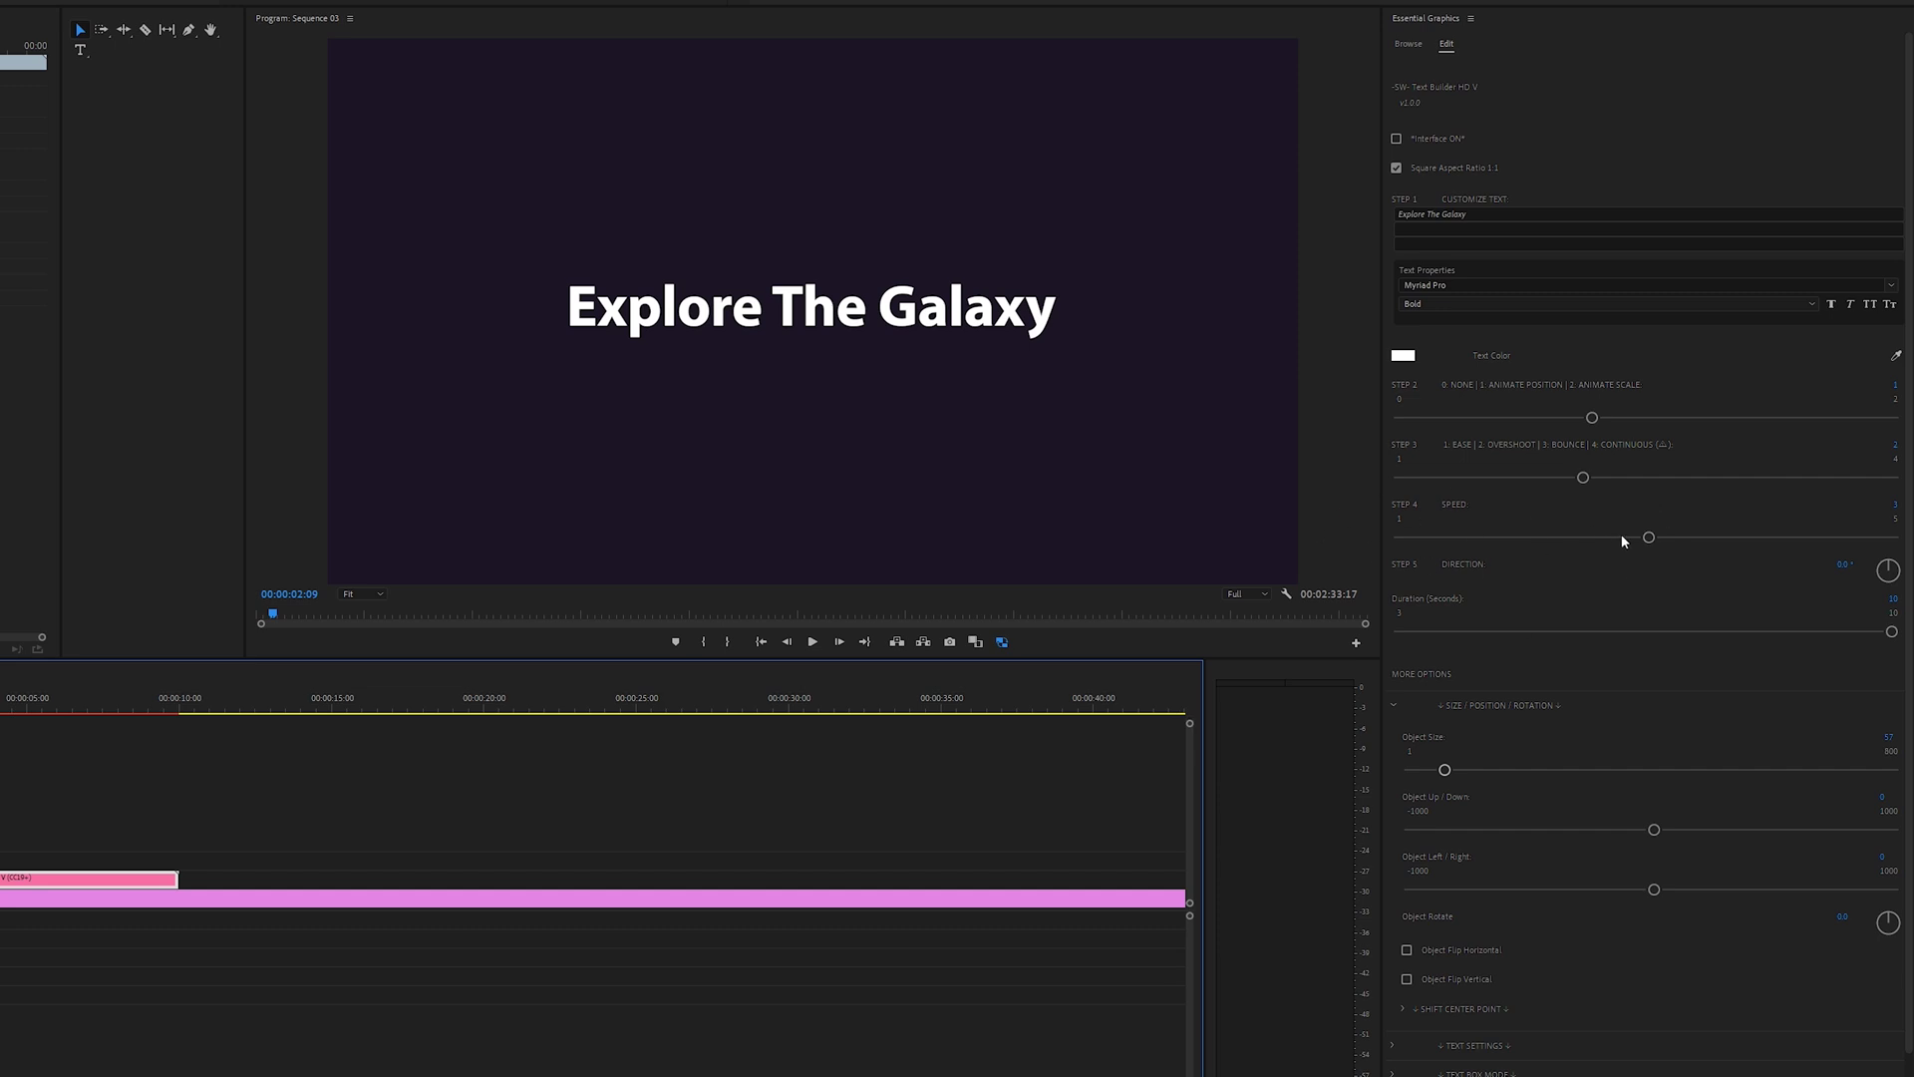
Step: Lower the text animation's speed to 1 and play it back from the sequence start
{"action": "left_click_drag", "start_coordinate": [1624, 541], "coordinate": [1442, 541]}
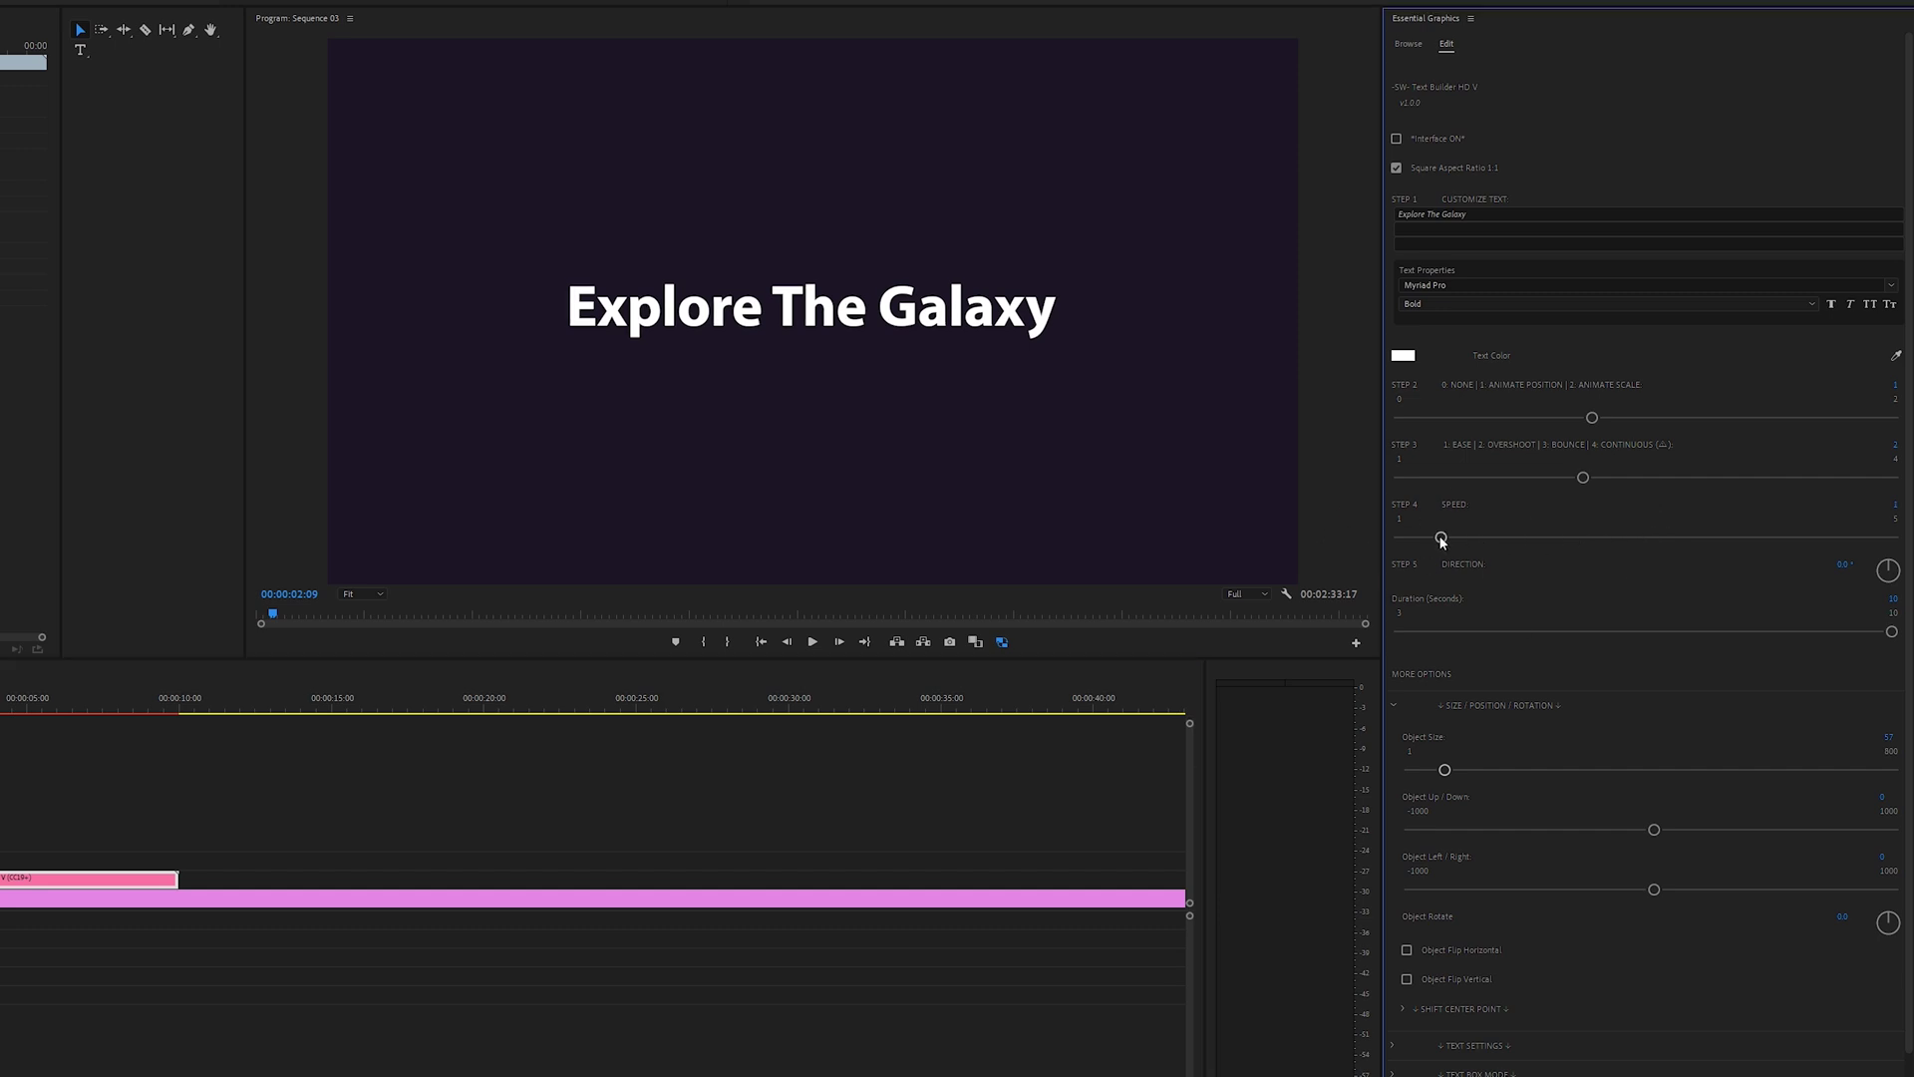
{"action": "key", "text": "Home"}
{"action": "key", "text": "space"}
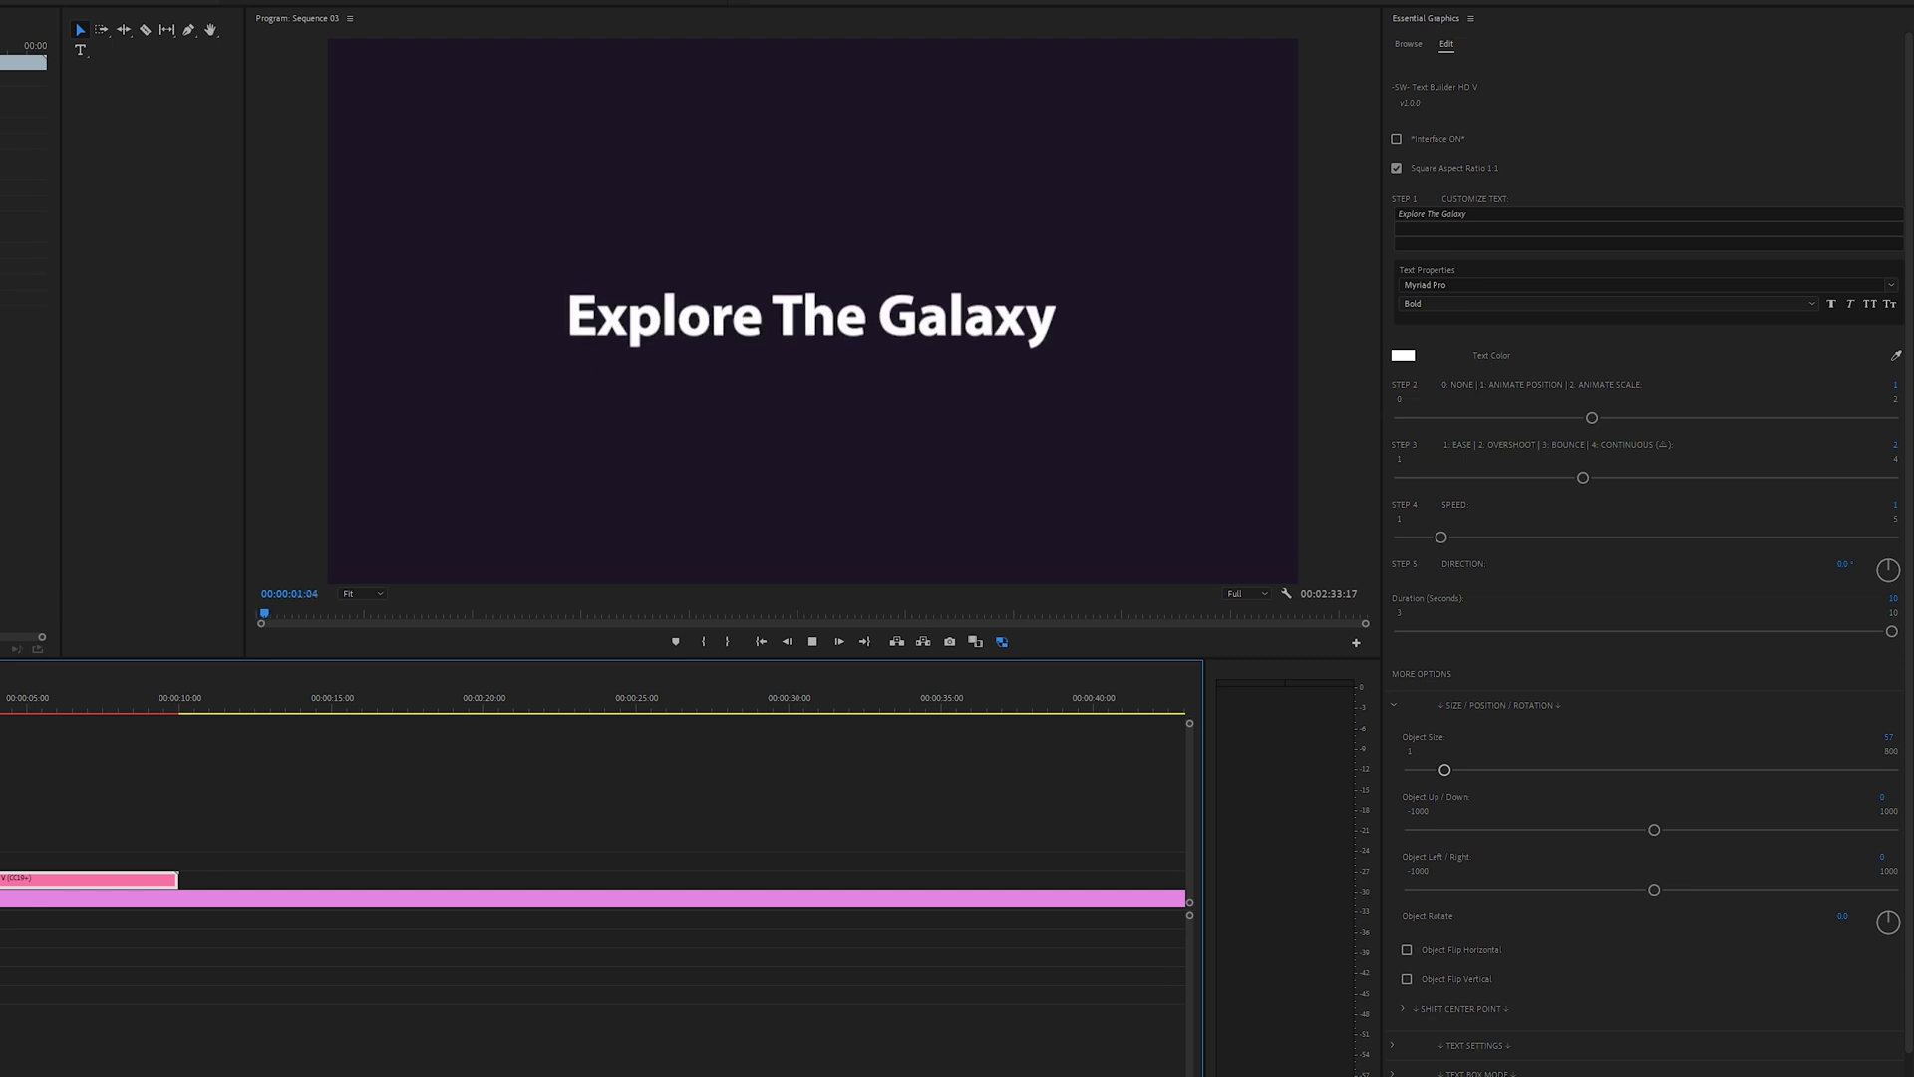
{"action": "key", "text": "space"}
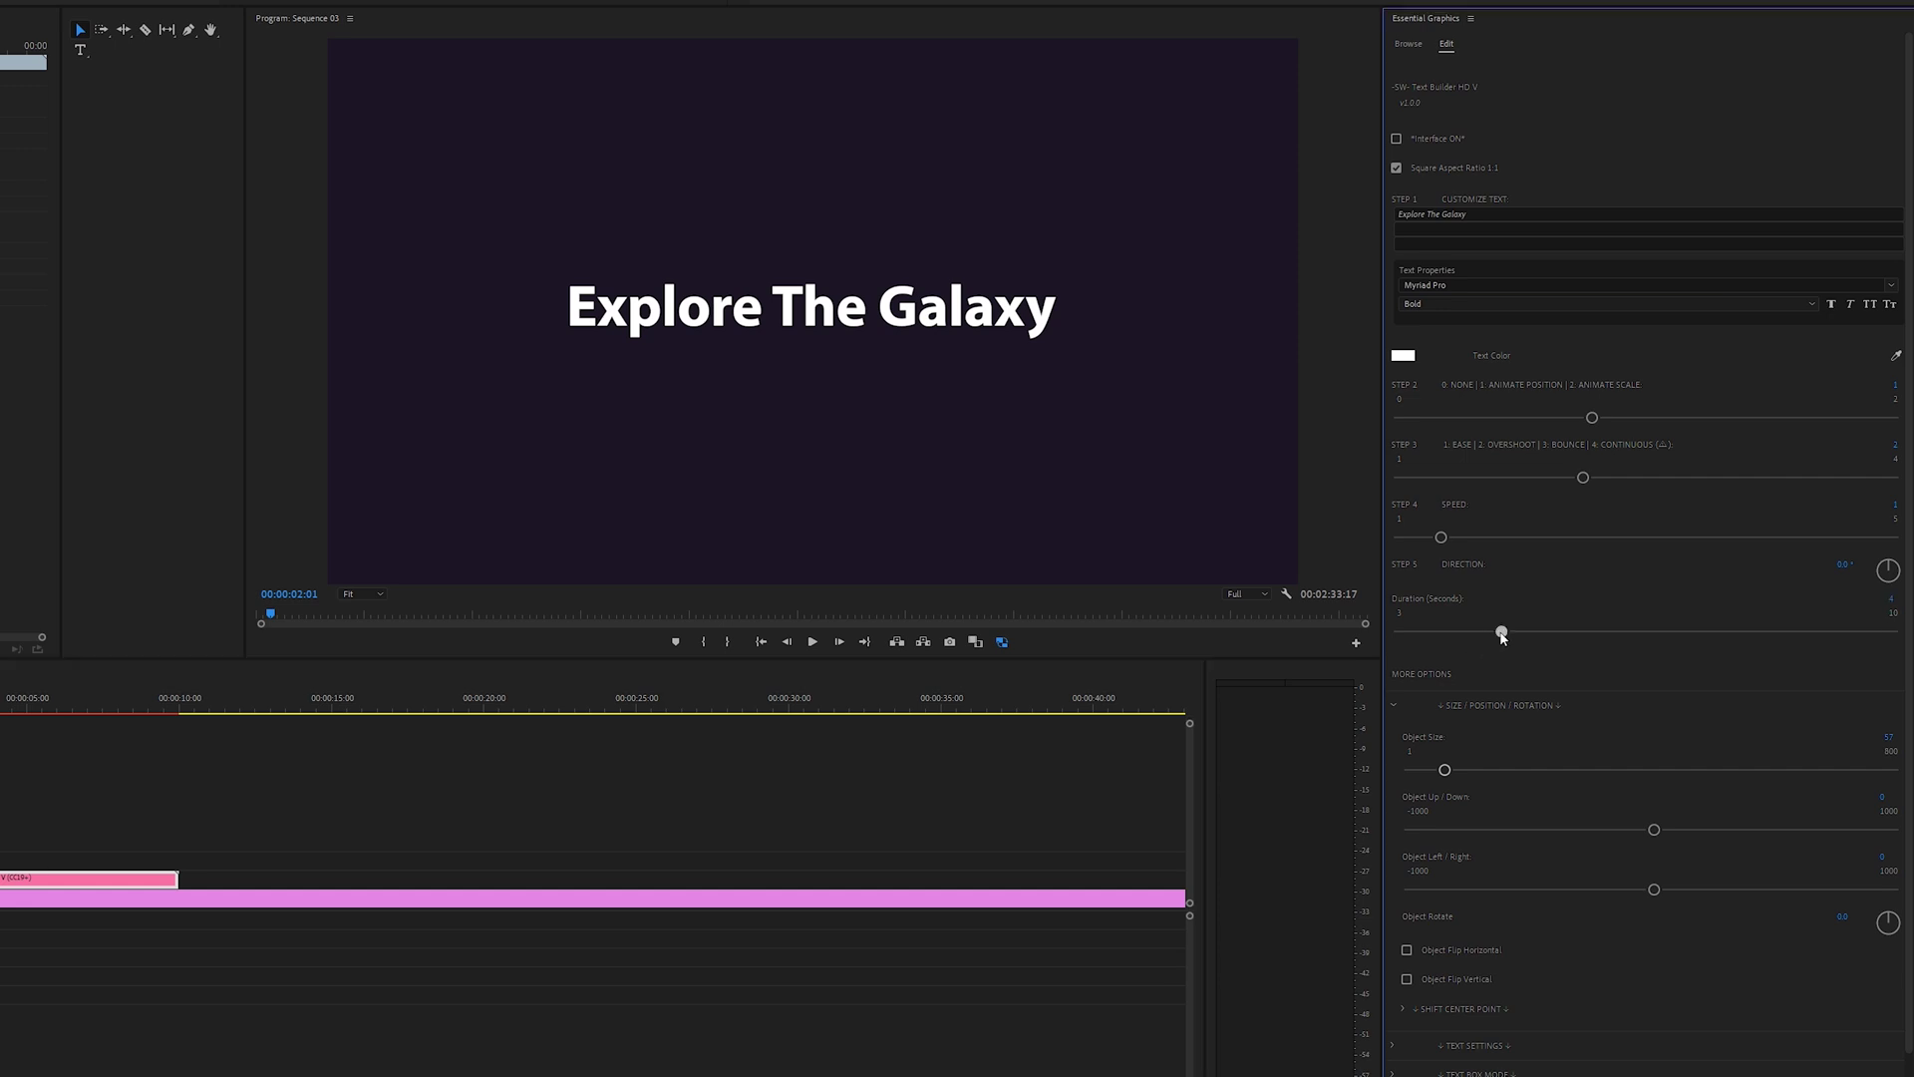
Step: Try a text animation duration of 1 second and play it back from the sequence start
{"action": "left_click_drag", "start_coordinate": [1497, 631], "coordinate": [1401, 631]}
{"action": "key", "text": "Home"}
{"action": "key", "text": "space"}
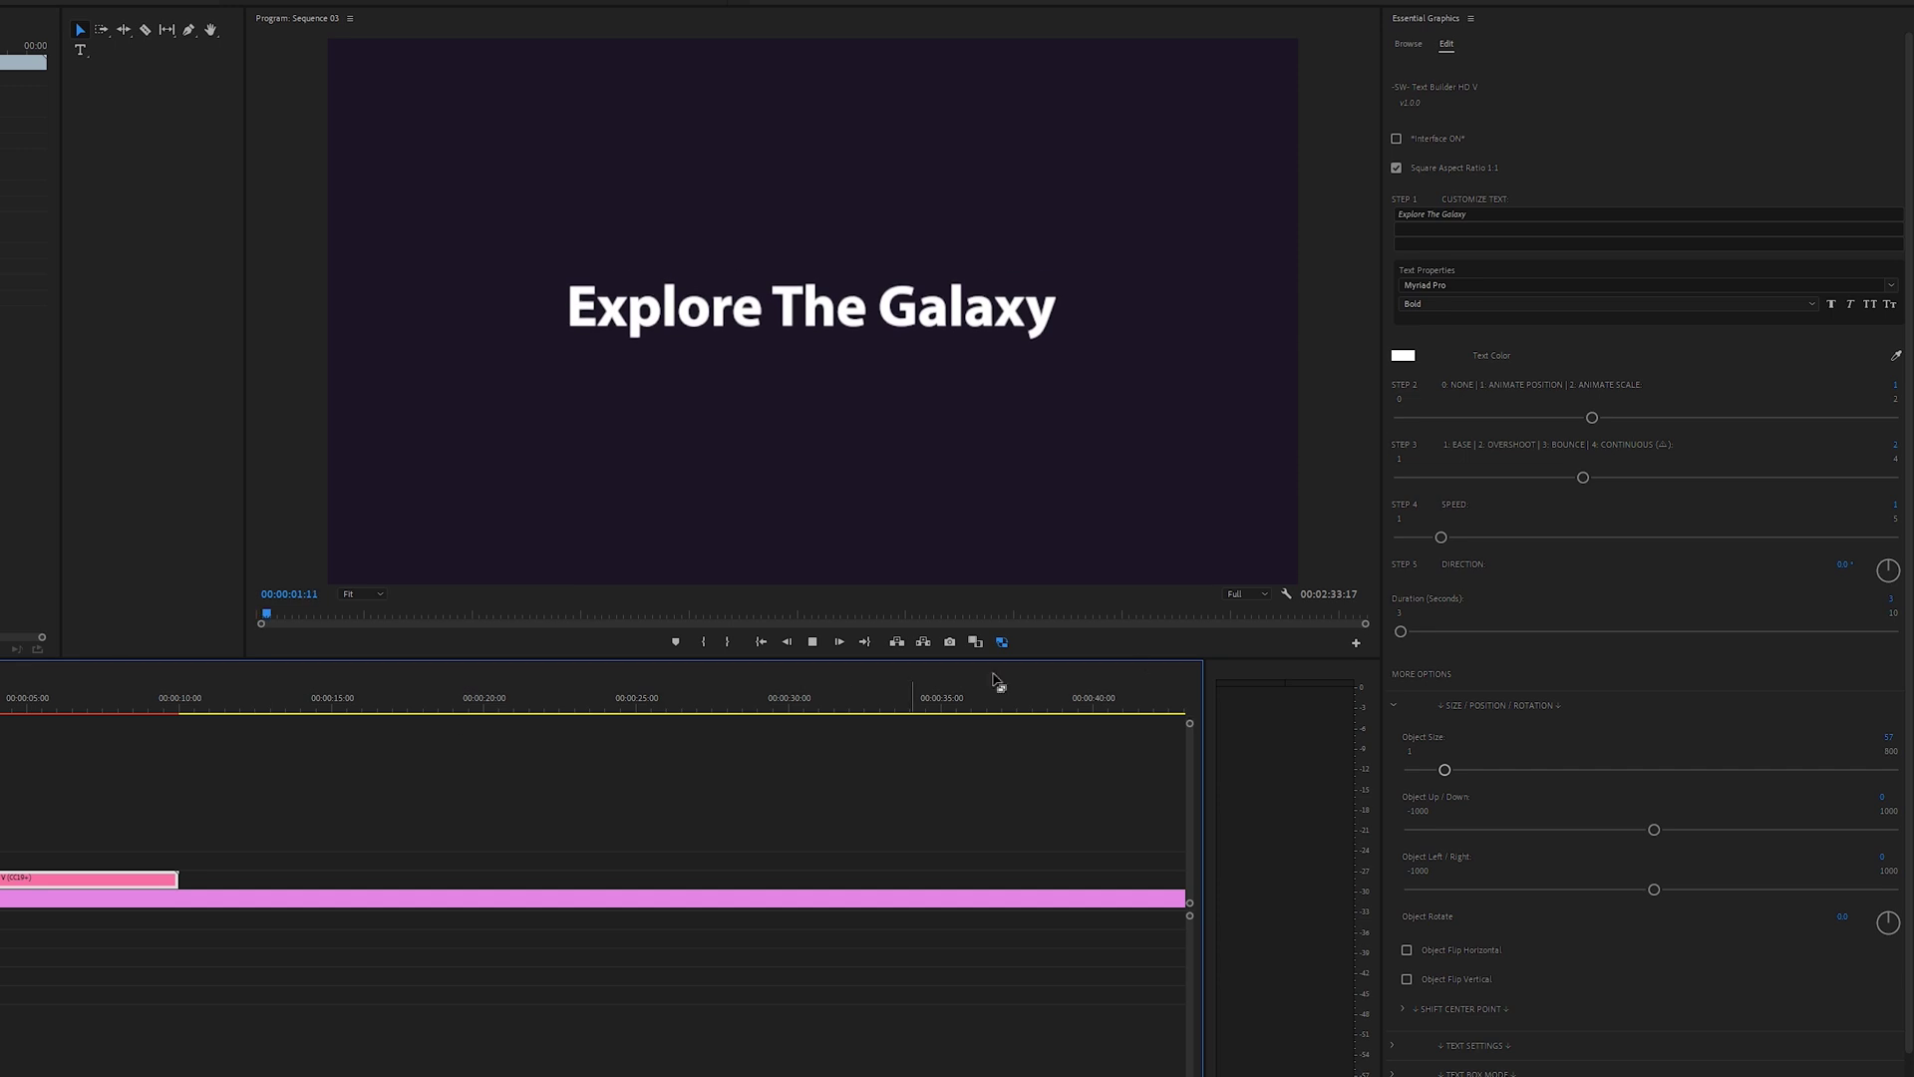
Step: Set the text animation's duration to 7 seconds and play it back from the sequence start
{"action": "left_click_drag", "start_coordinate": [1401, 631], "coordinate": [1697, 631]}
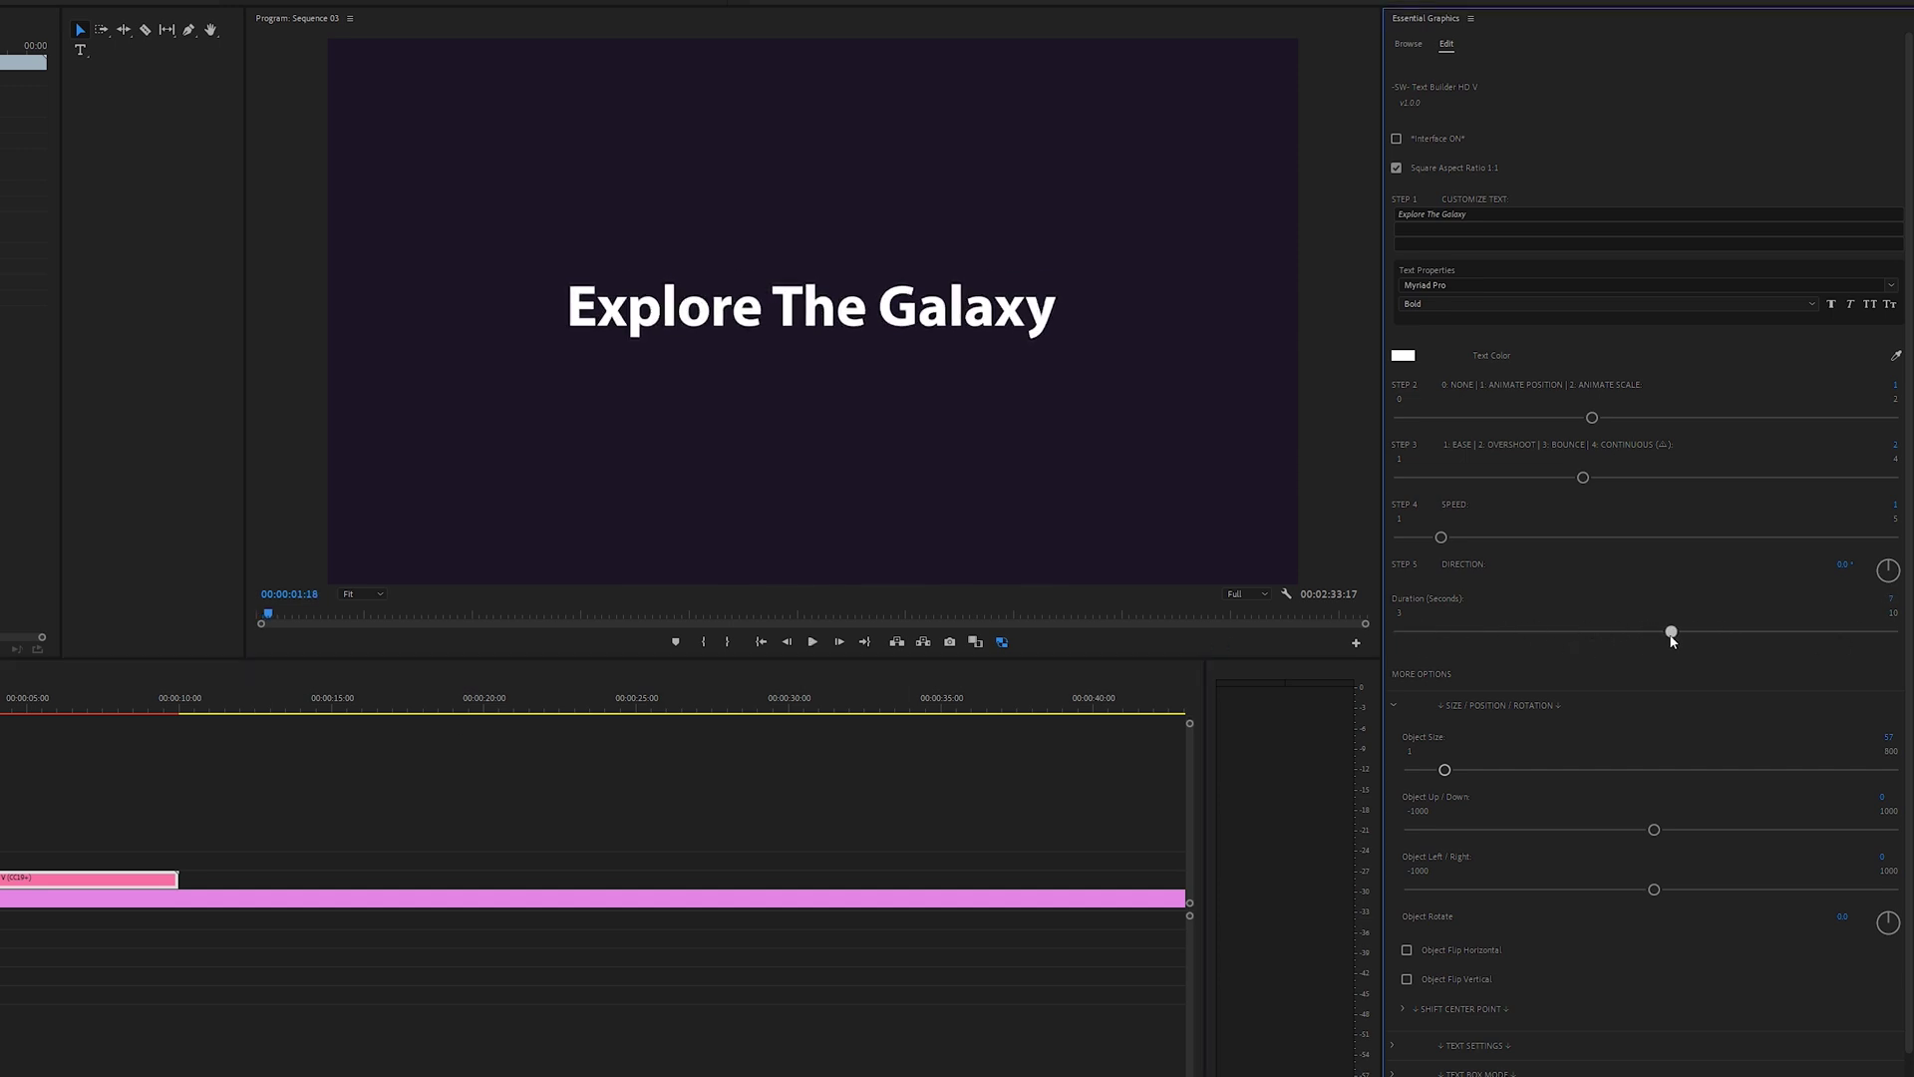
{"action": "left_click", "coordinate": [2, 698]}
{"action": "key", "text": "space"}
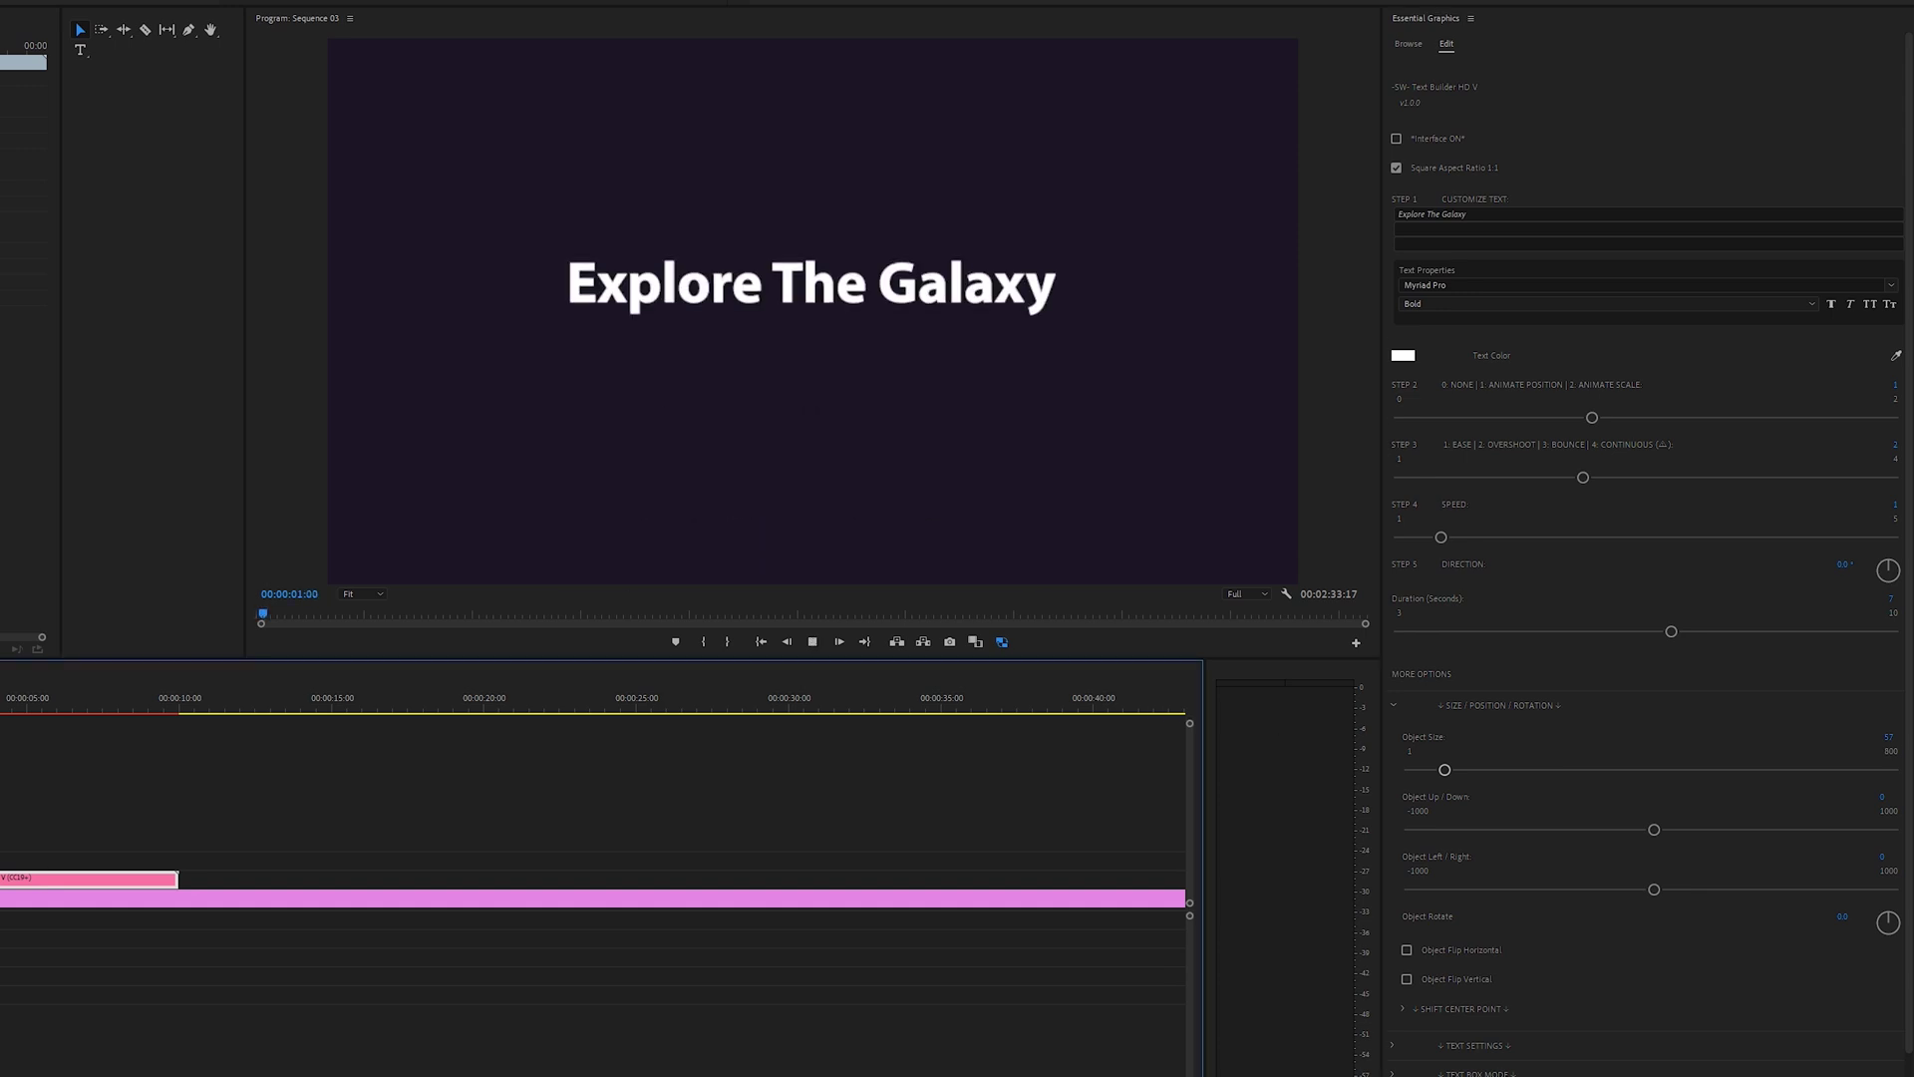
{"action": "key", "text": "space"}
Step: Widen the title text's letter spacing to about 18 in the text settings
{"action": "scroll", "coordinate": [1524, 712], "scroll_direction": "down", "scroll_amount": 1}
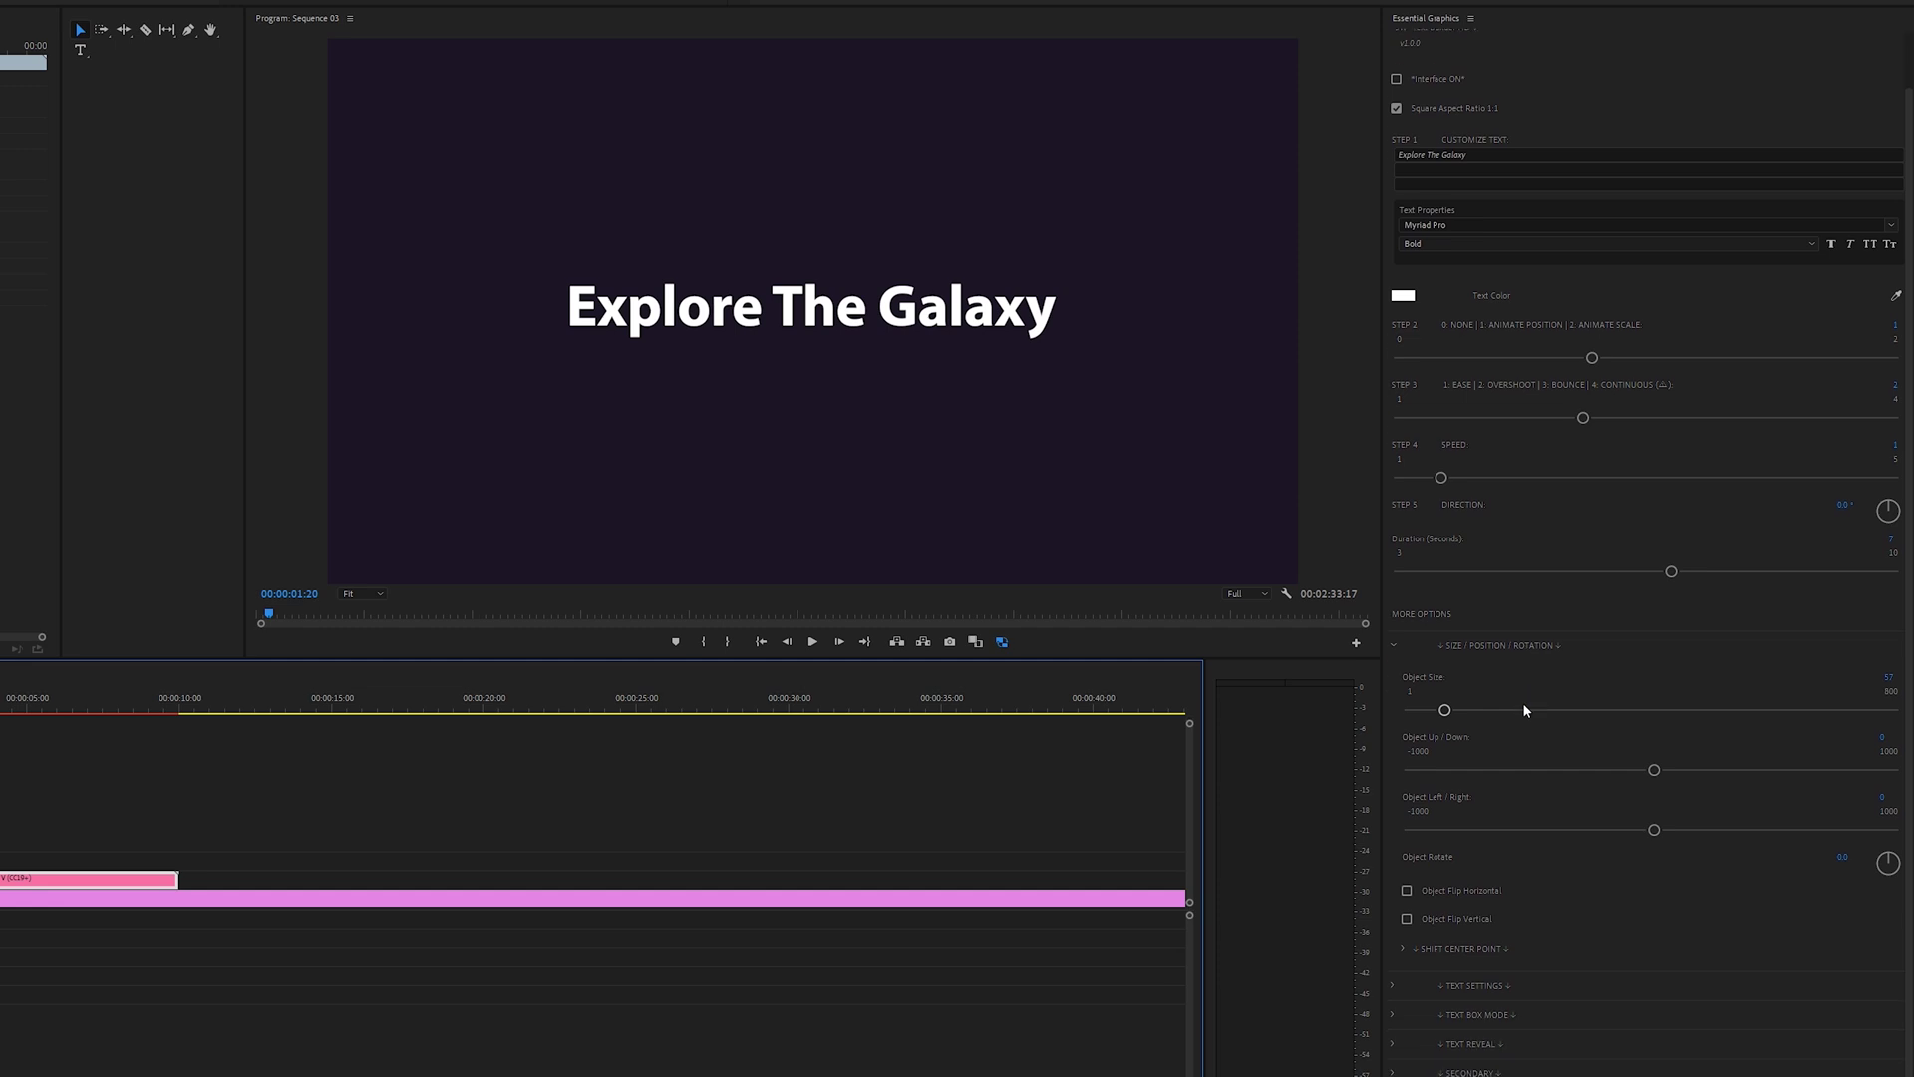
{"action": "left_click", "coordinate": [1394, 645]}
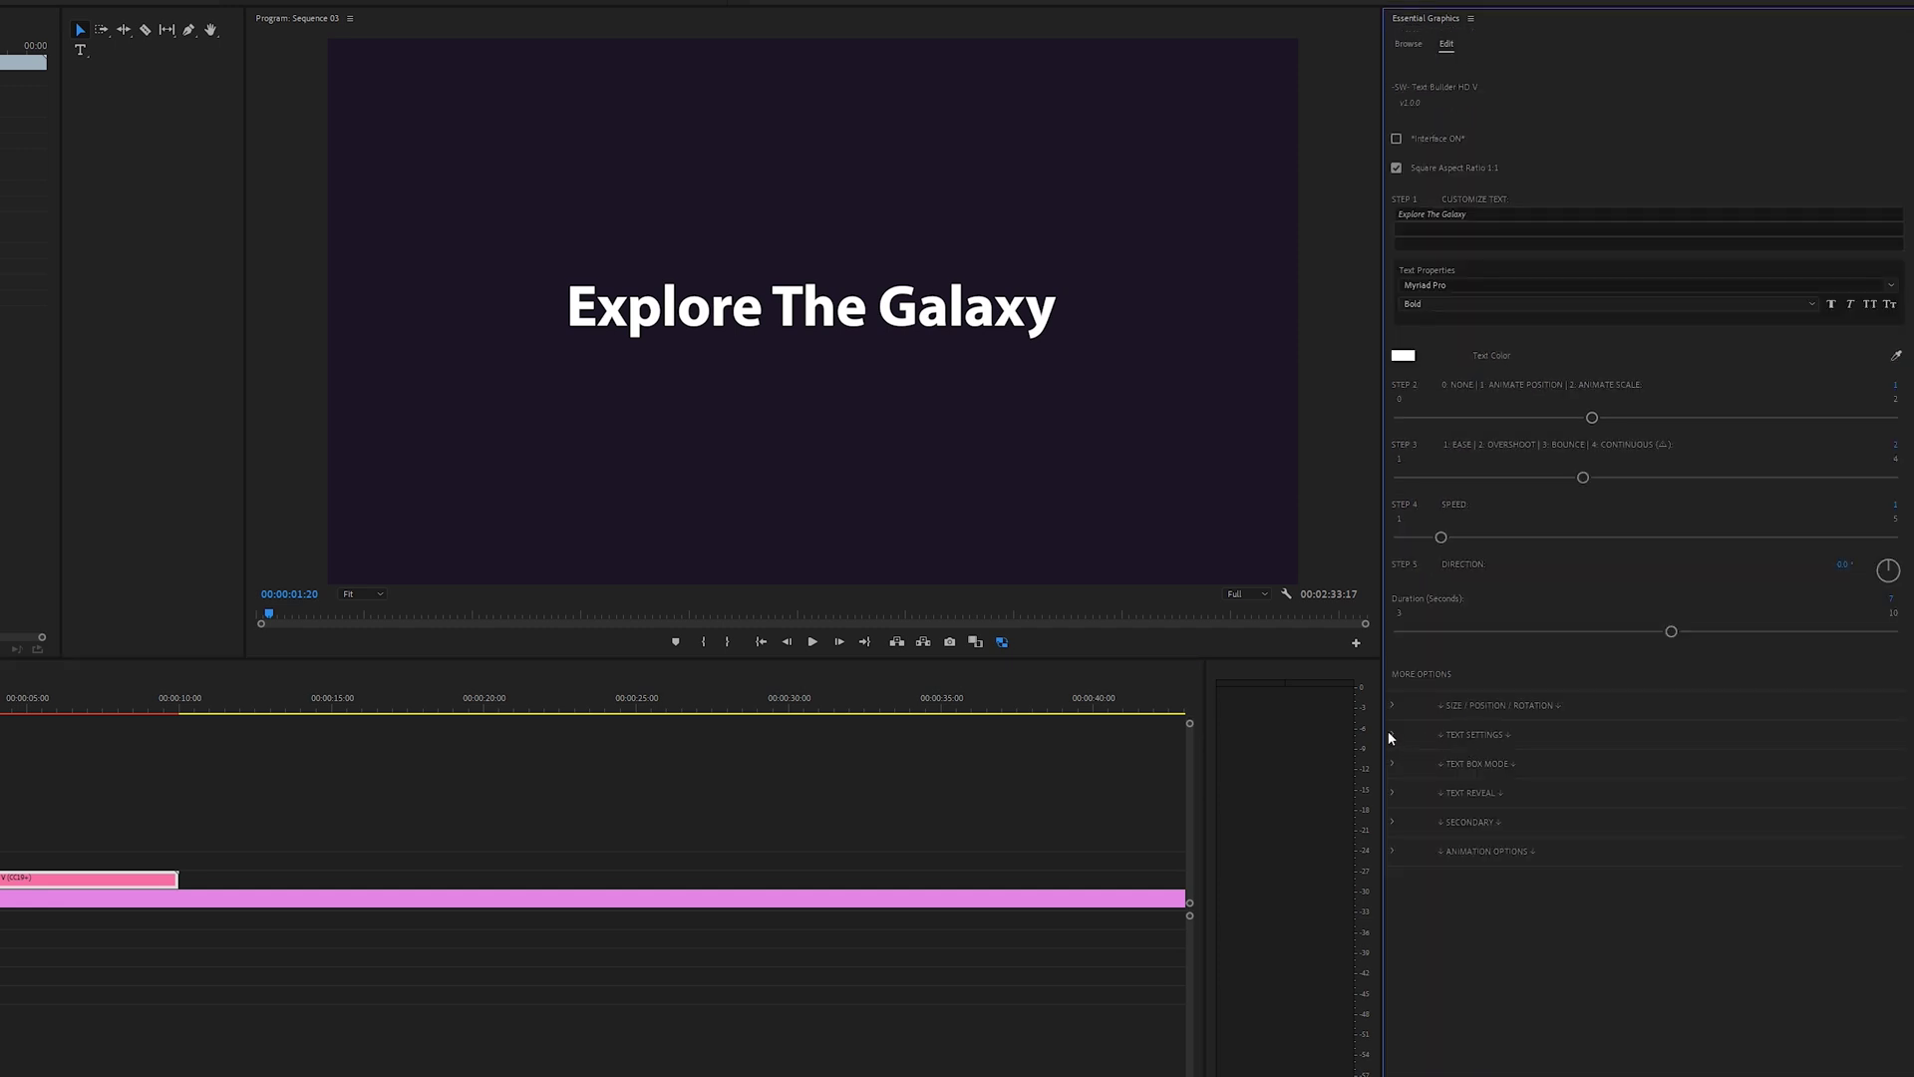
{"action": "left_click", "coordinate": [1393, 735]}
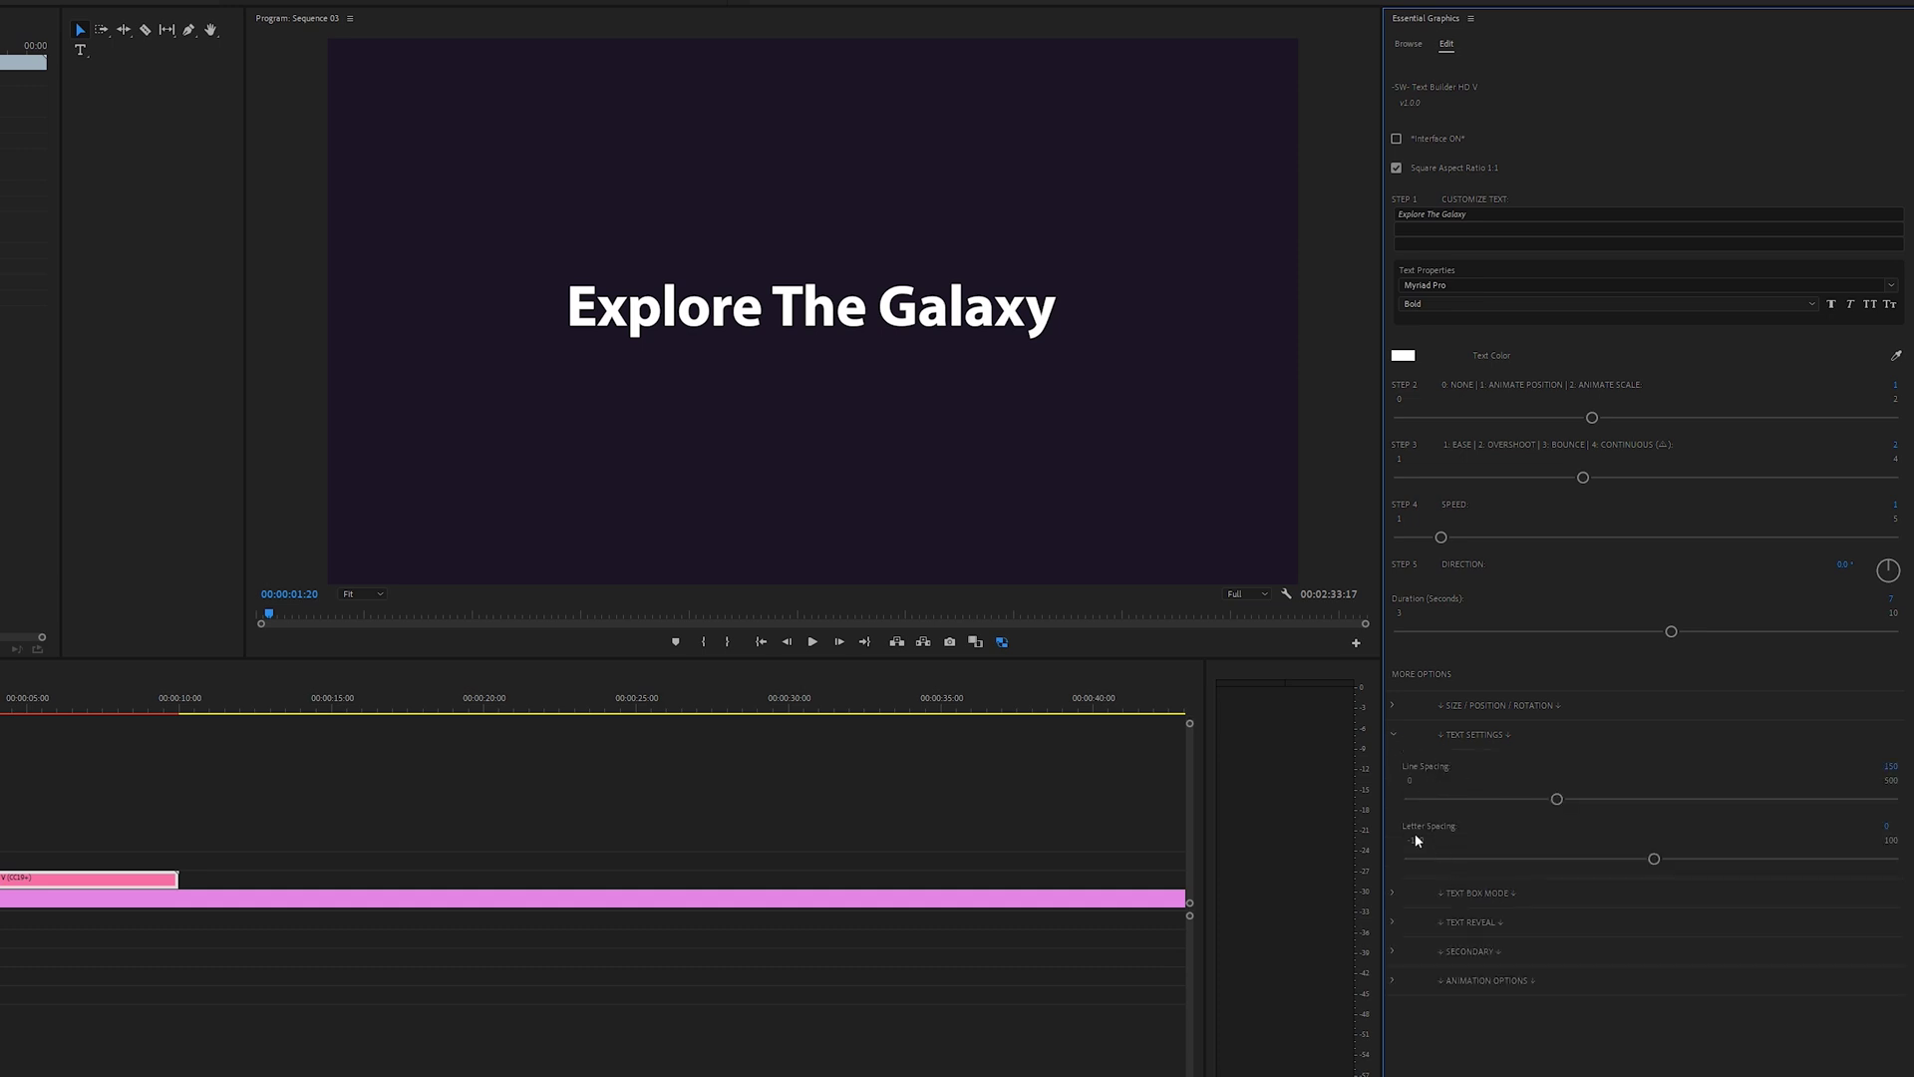
{"action": "left_click_drag", "start_coordinate": [1655, 859], "coordinate": [1695, 859]}
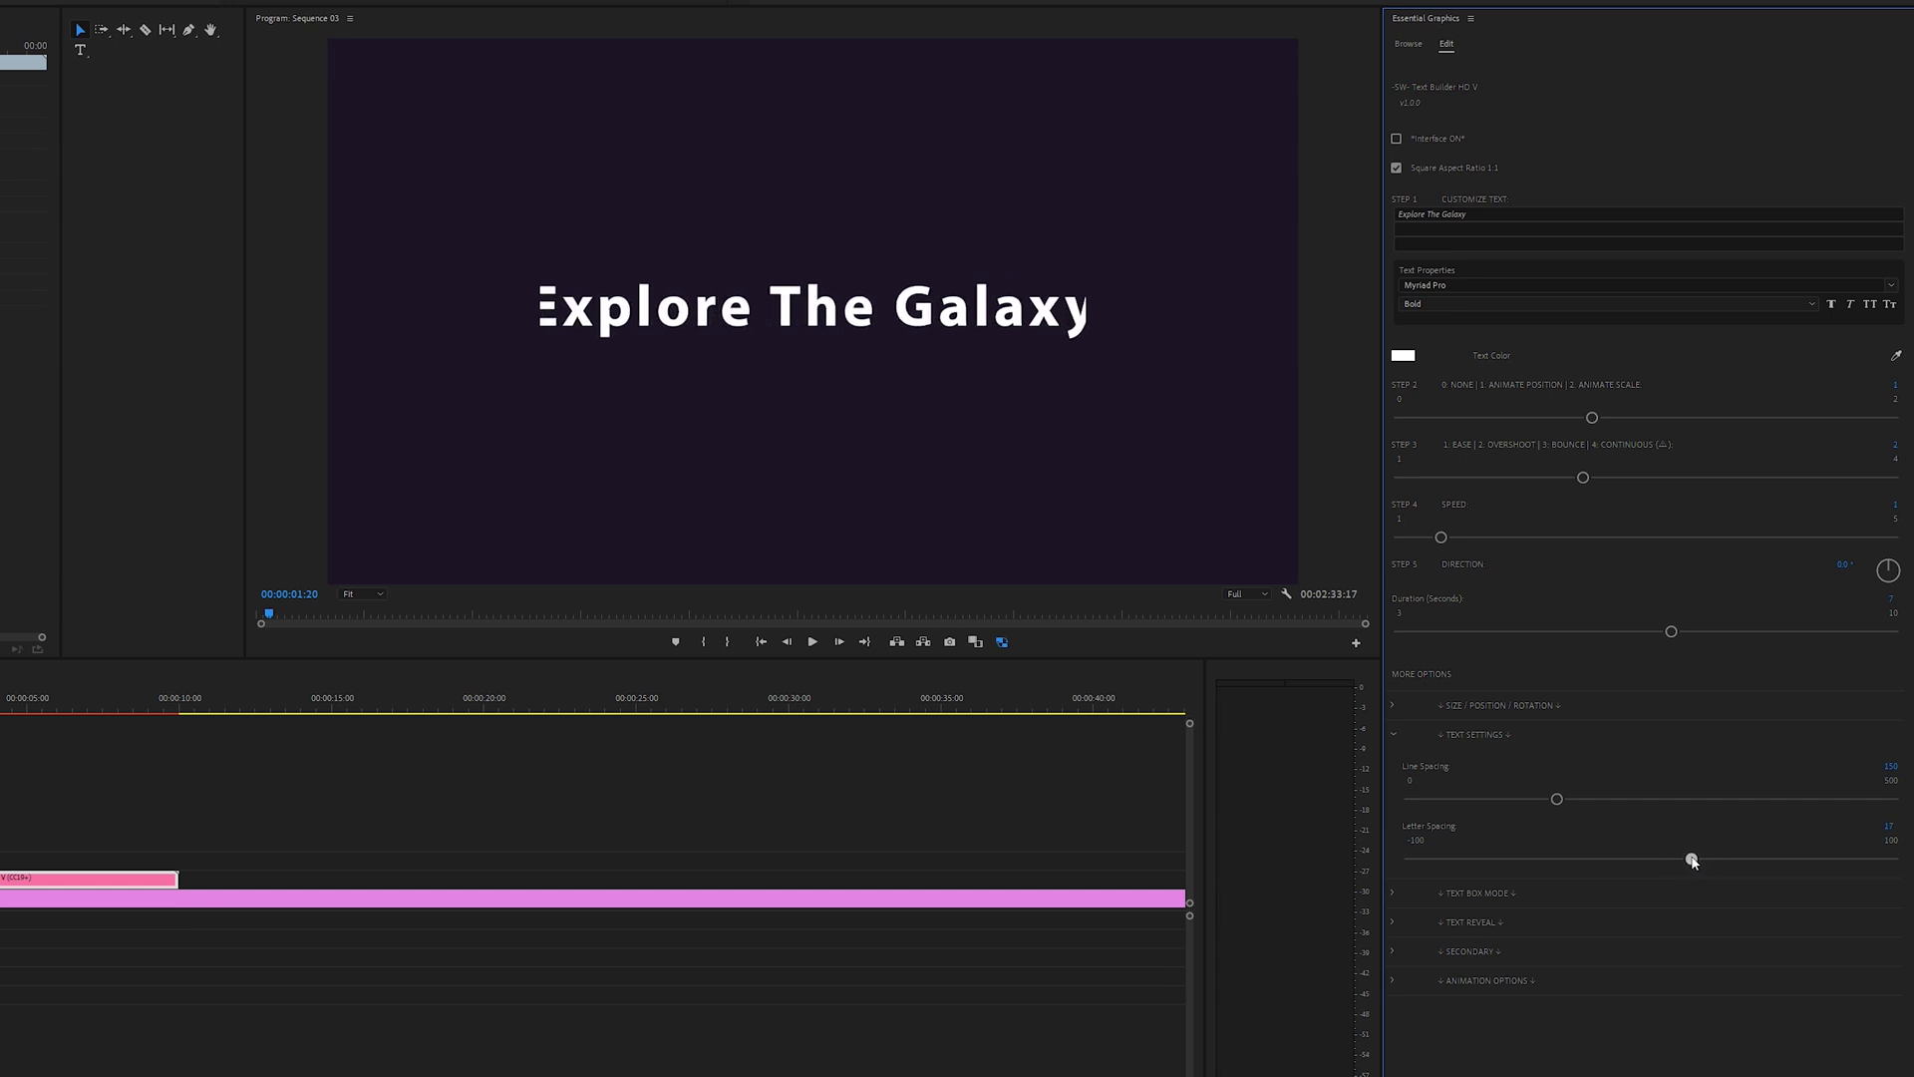
Step: Reduce the text's object size to 52 and collapse the size and text settings groups
{"action": "left_click", "coordinate": [1394, 706]}
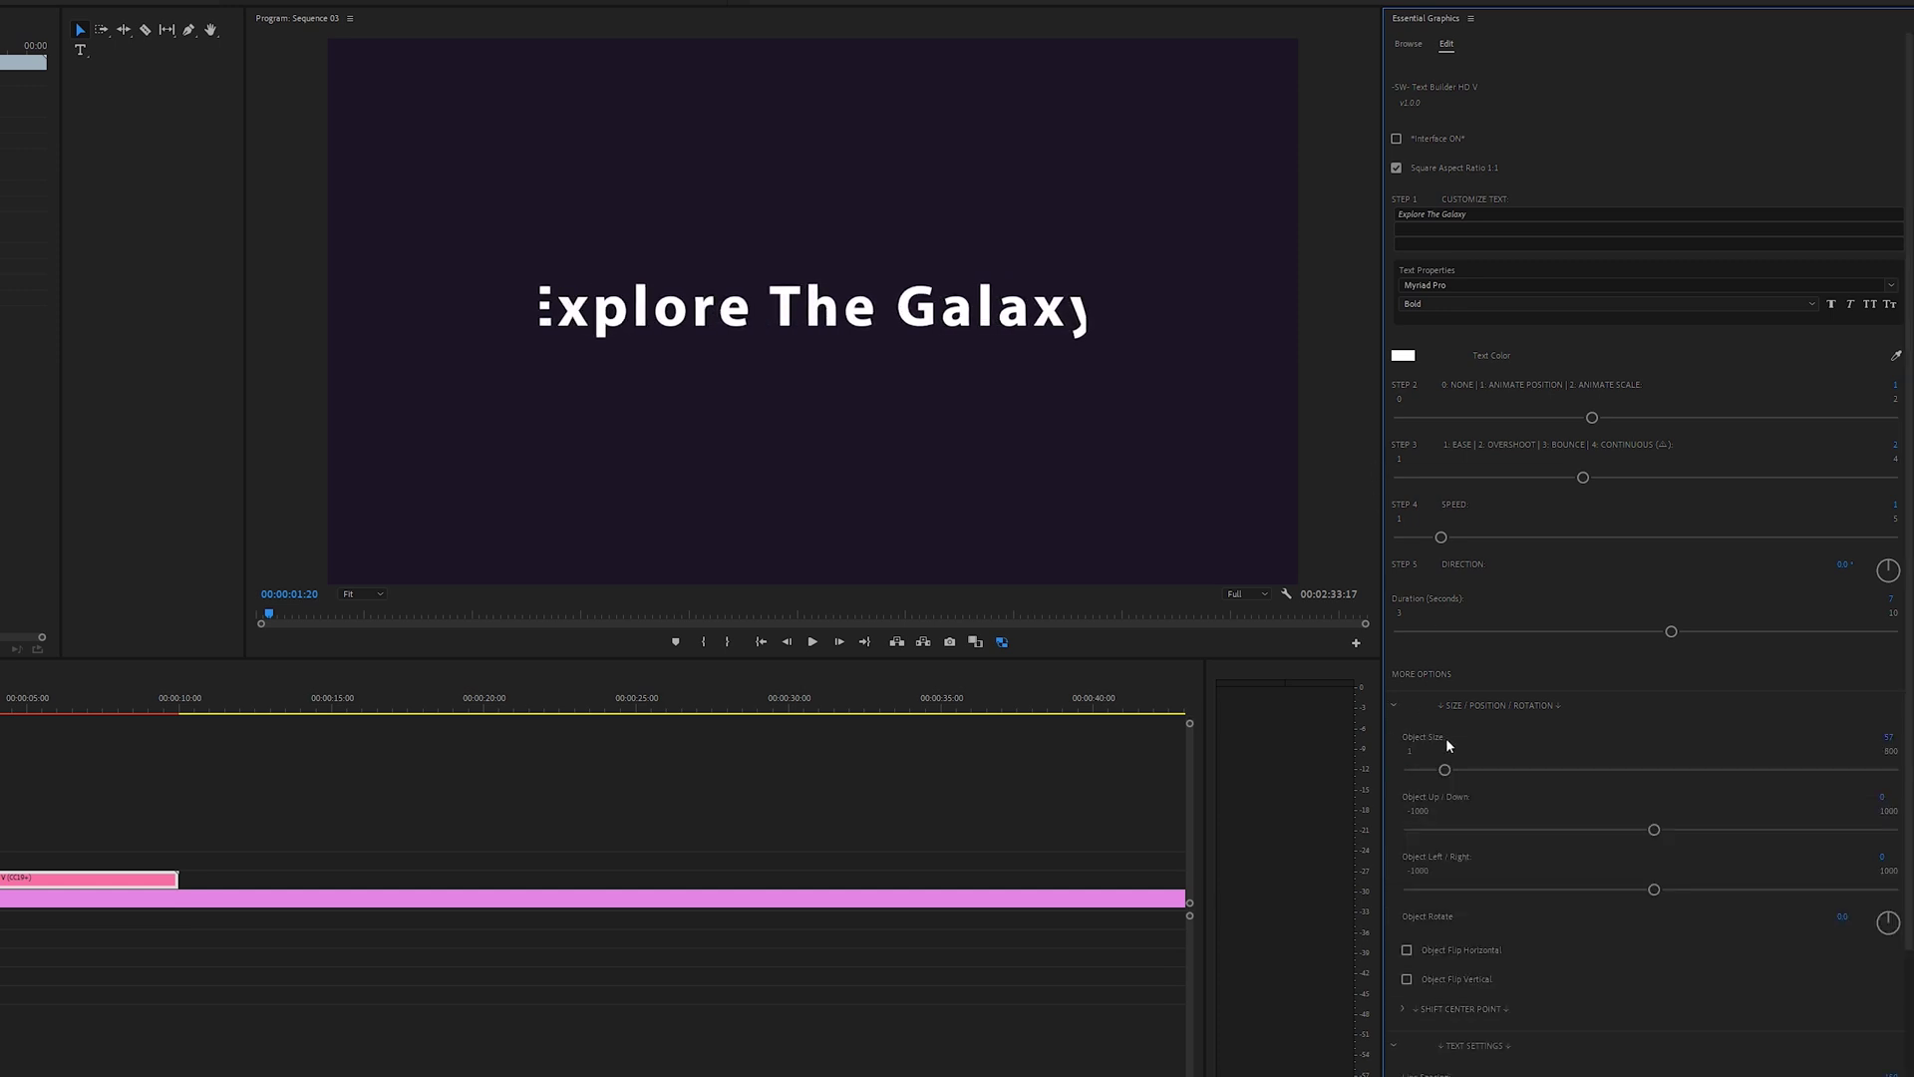
{"action": "left_click_drag", "start_coordinate": [1440, 769], "coordinate": [1437, 774]}
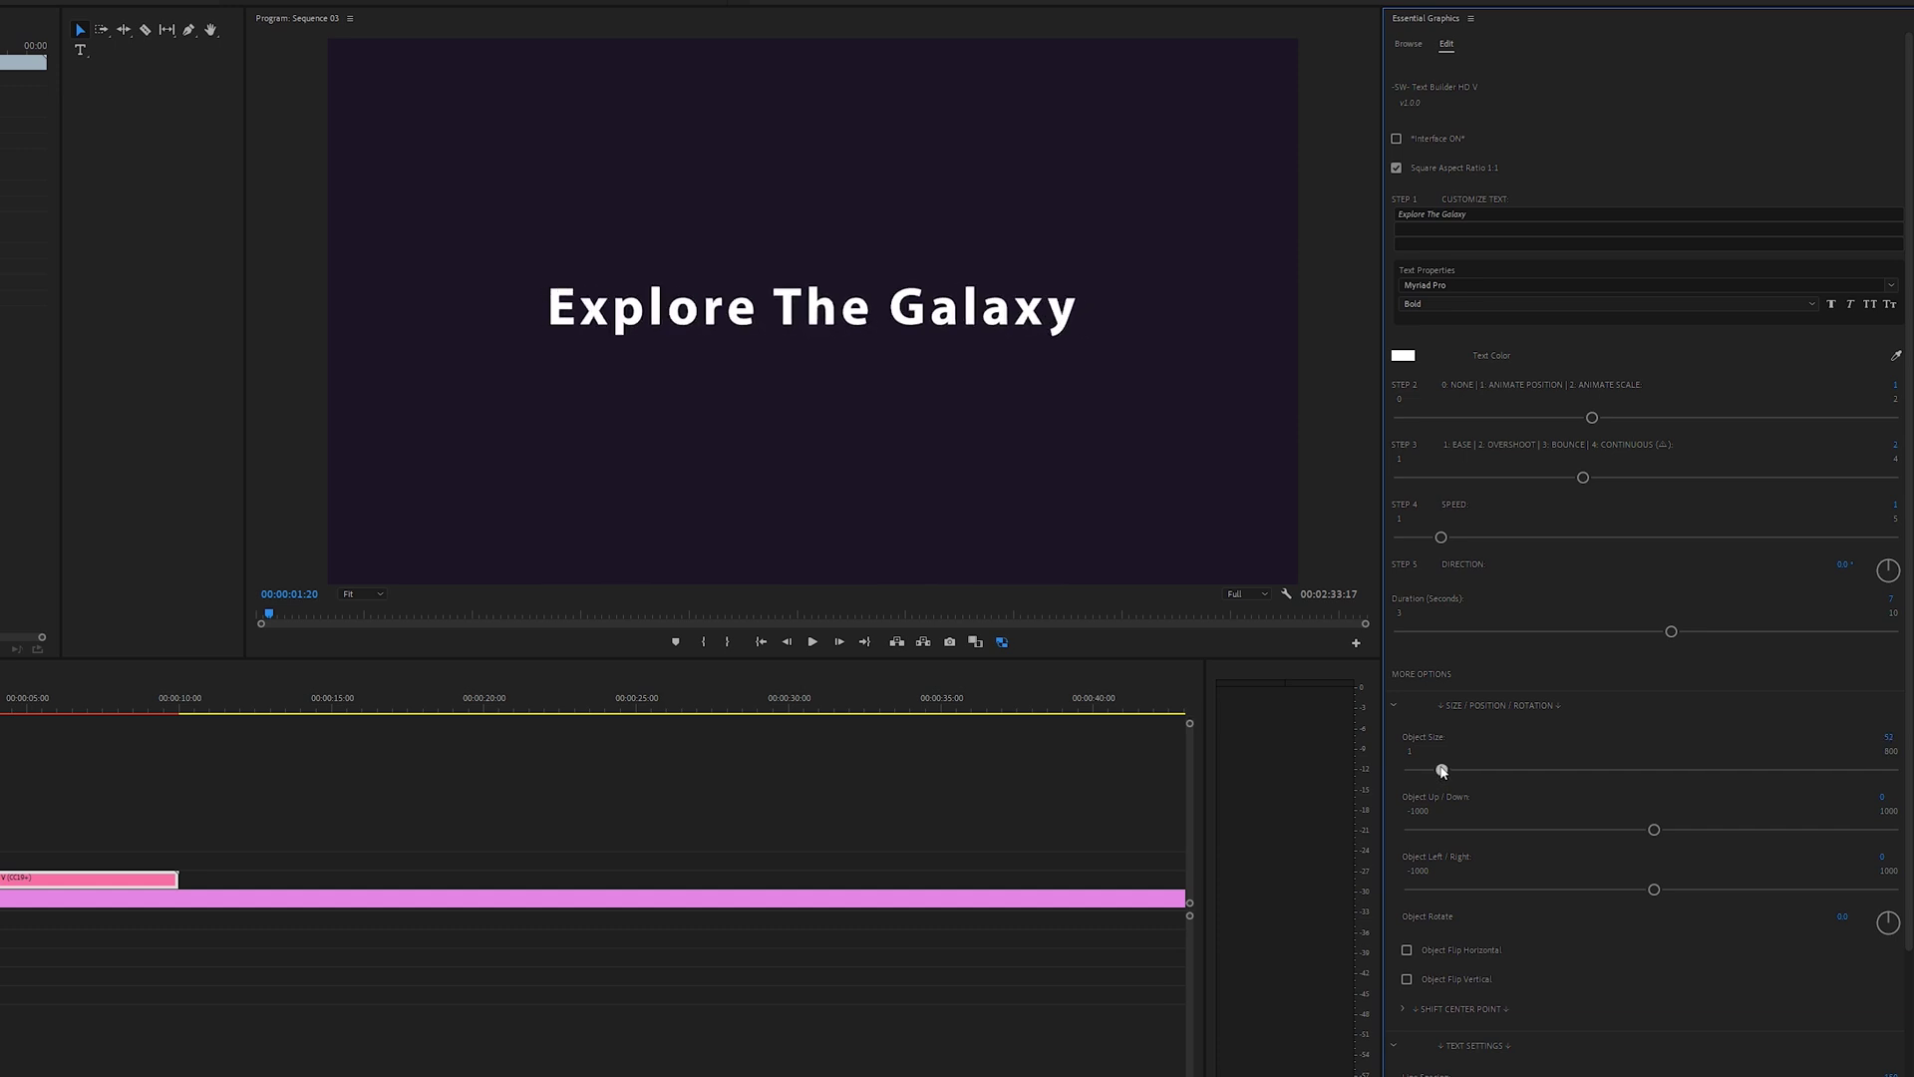
{"action": "left_click", "coordinate": [1395, 706]}
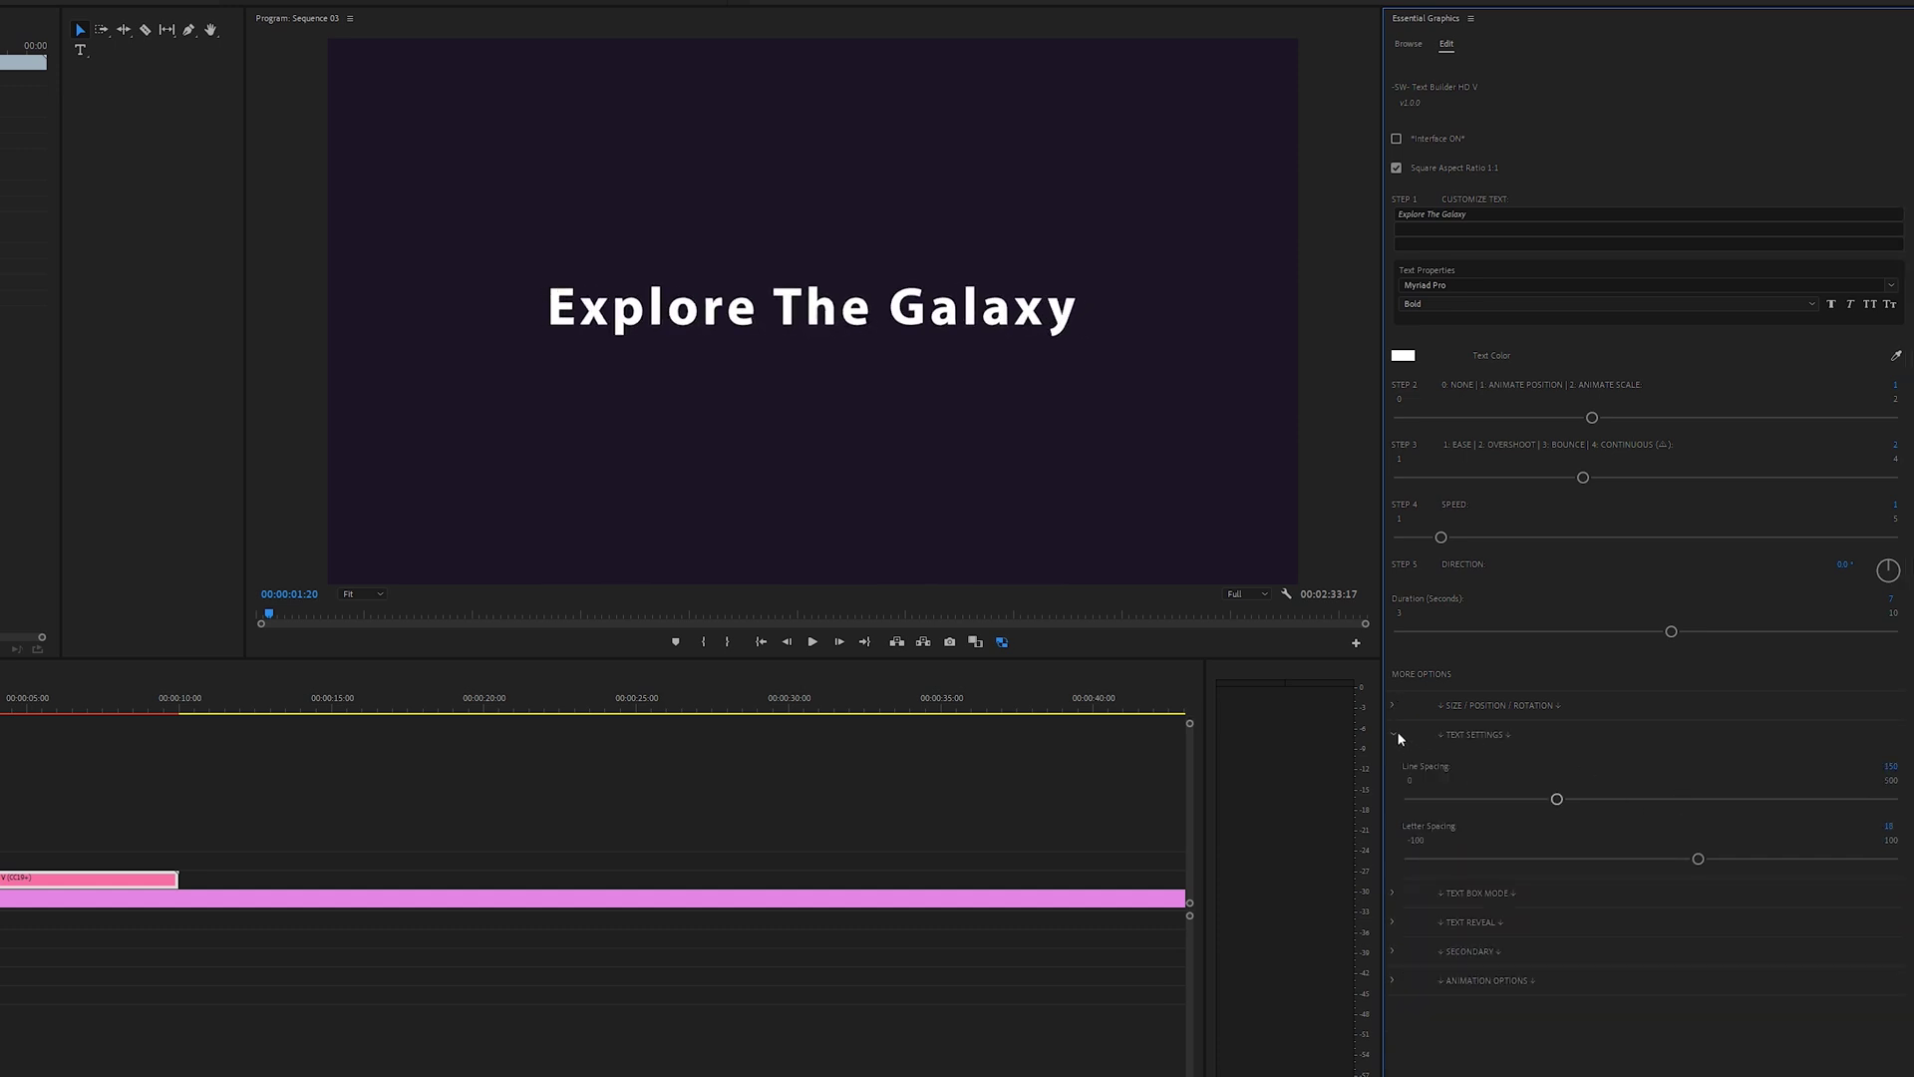
{"action": "left_click", "coordinate": [1396, 734]}
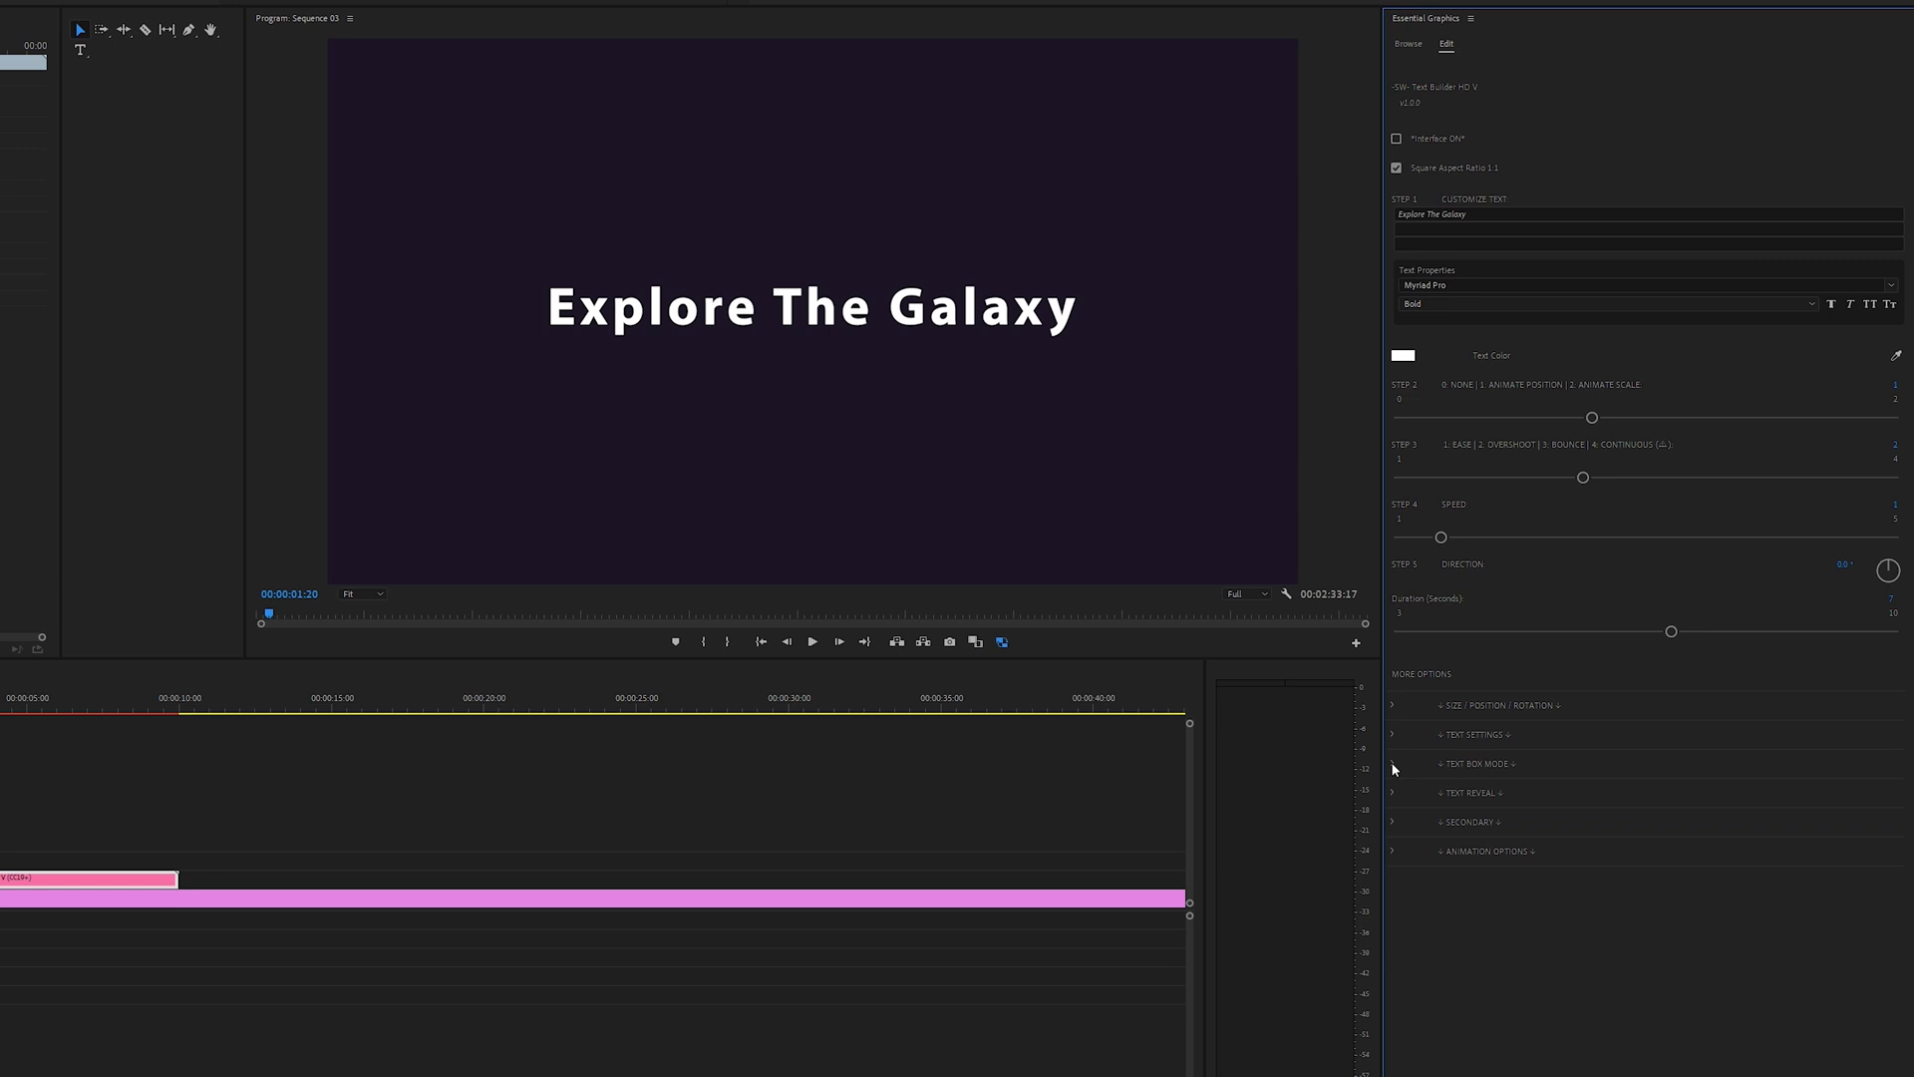
Step: Enable box mode behind the text, set the box size to 57 and slightly round the box corners
{"action": "left_click", "coordinate": [1394, 764]}
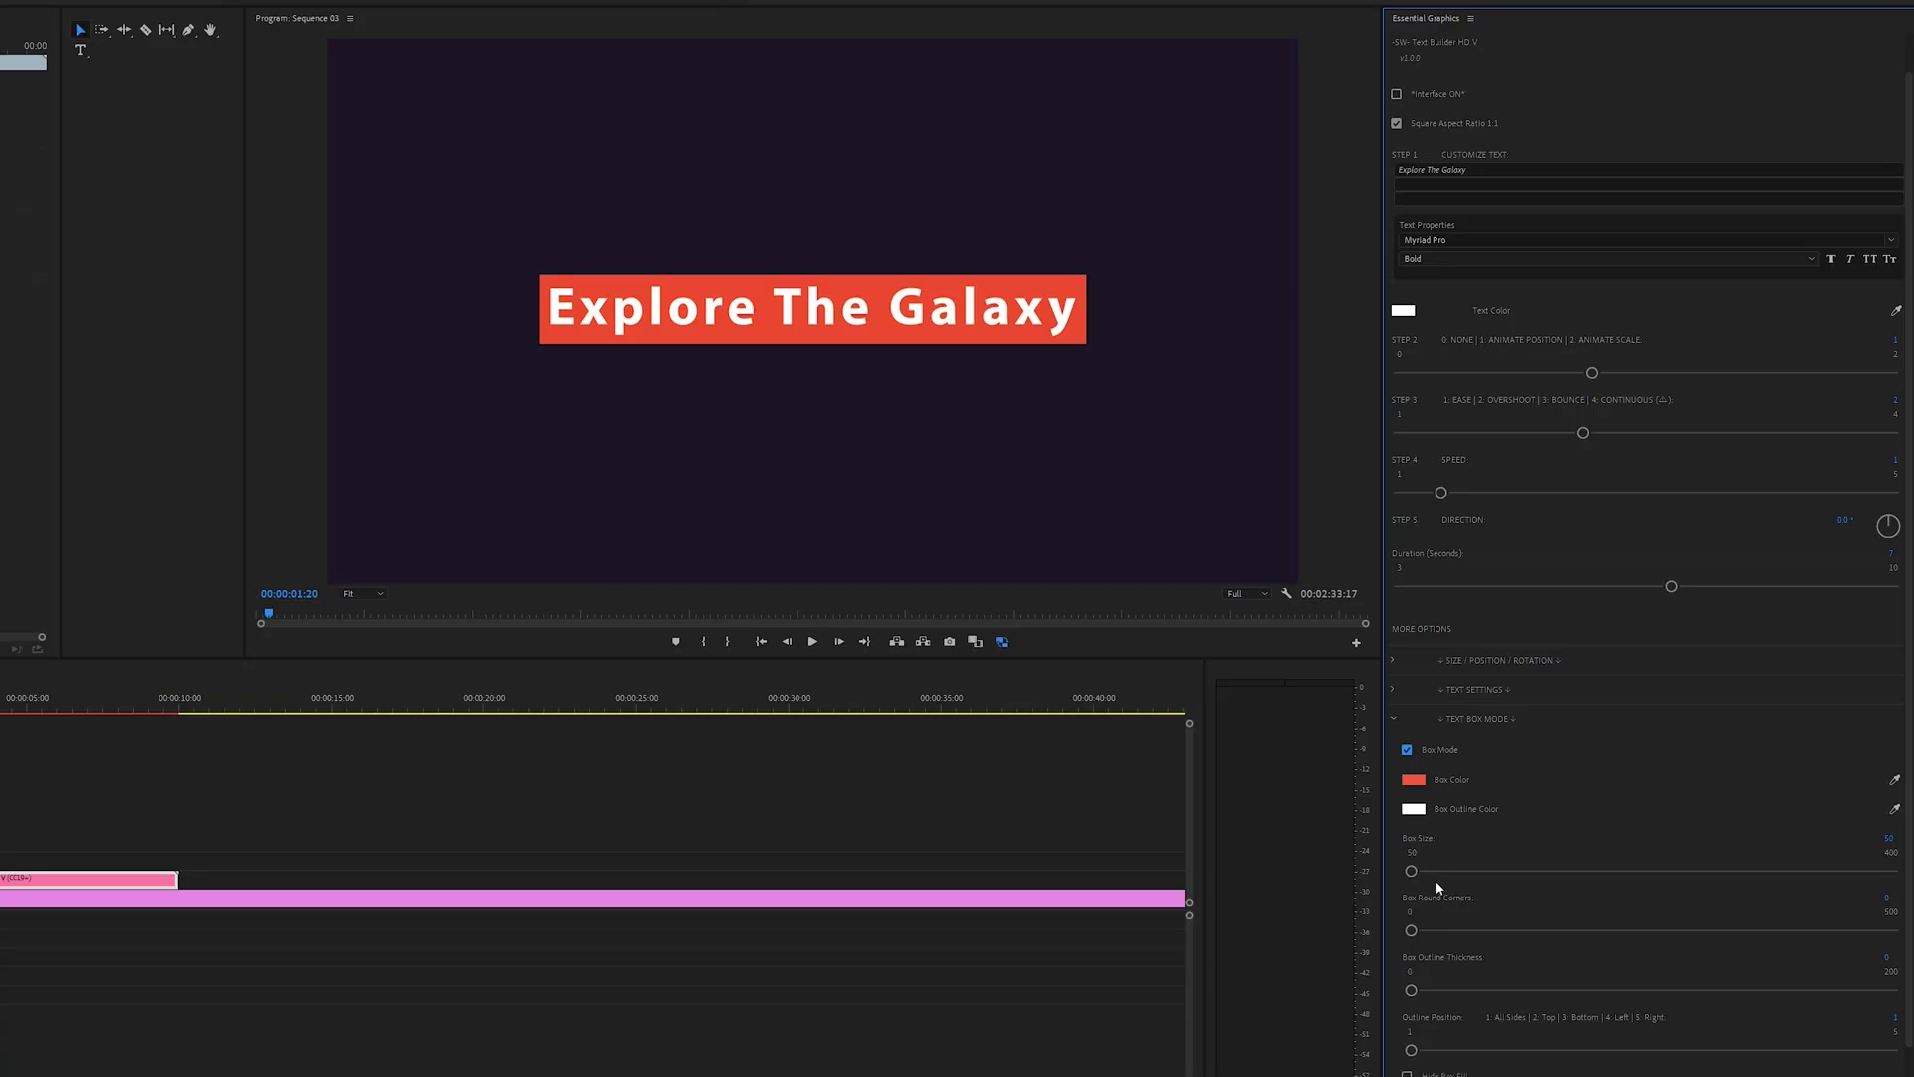
{"action": "scroll", "coordinate": [1456, 848], "scroll_direction": "down", "scroll_amount": 1}
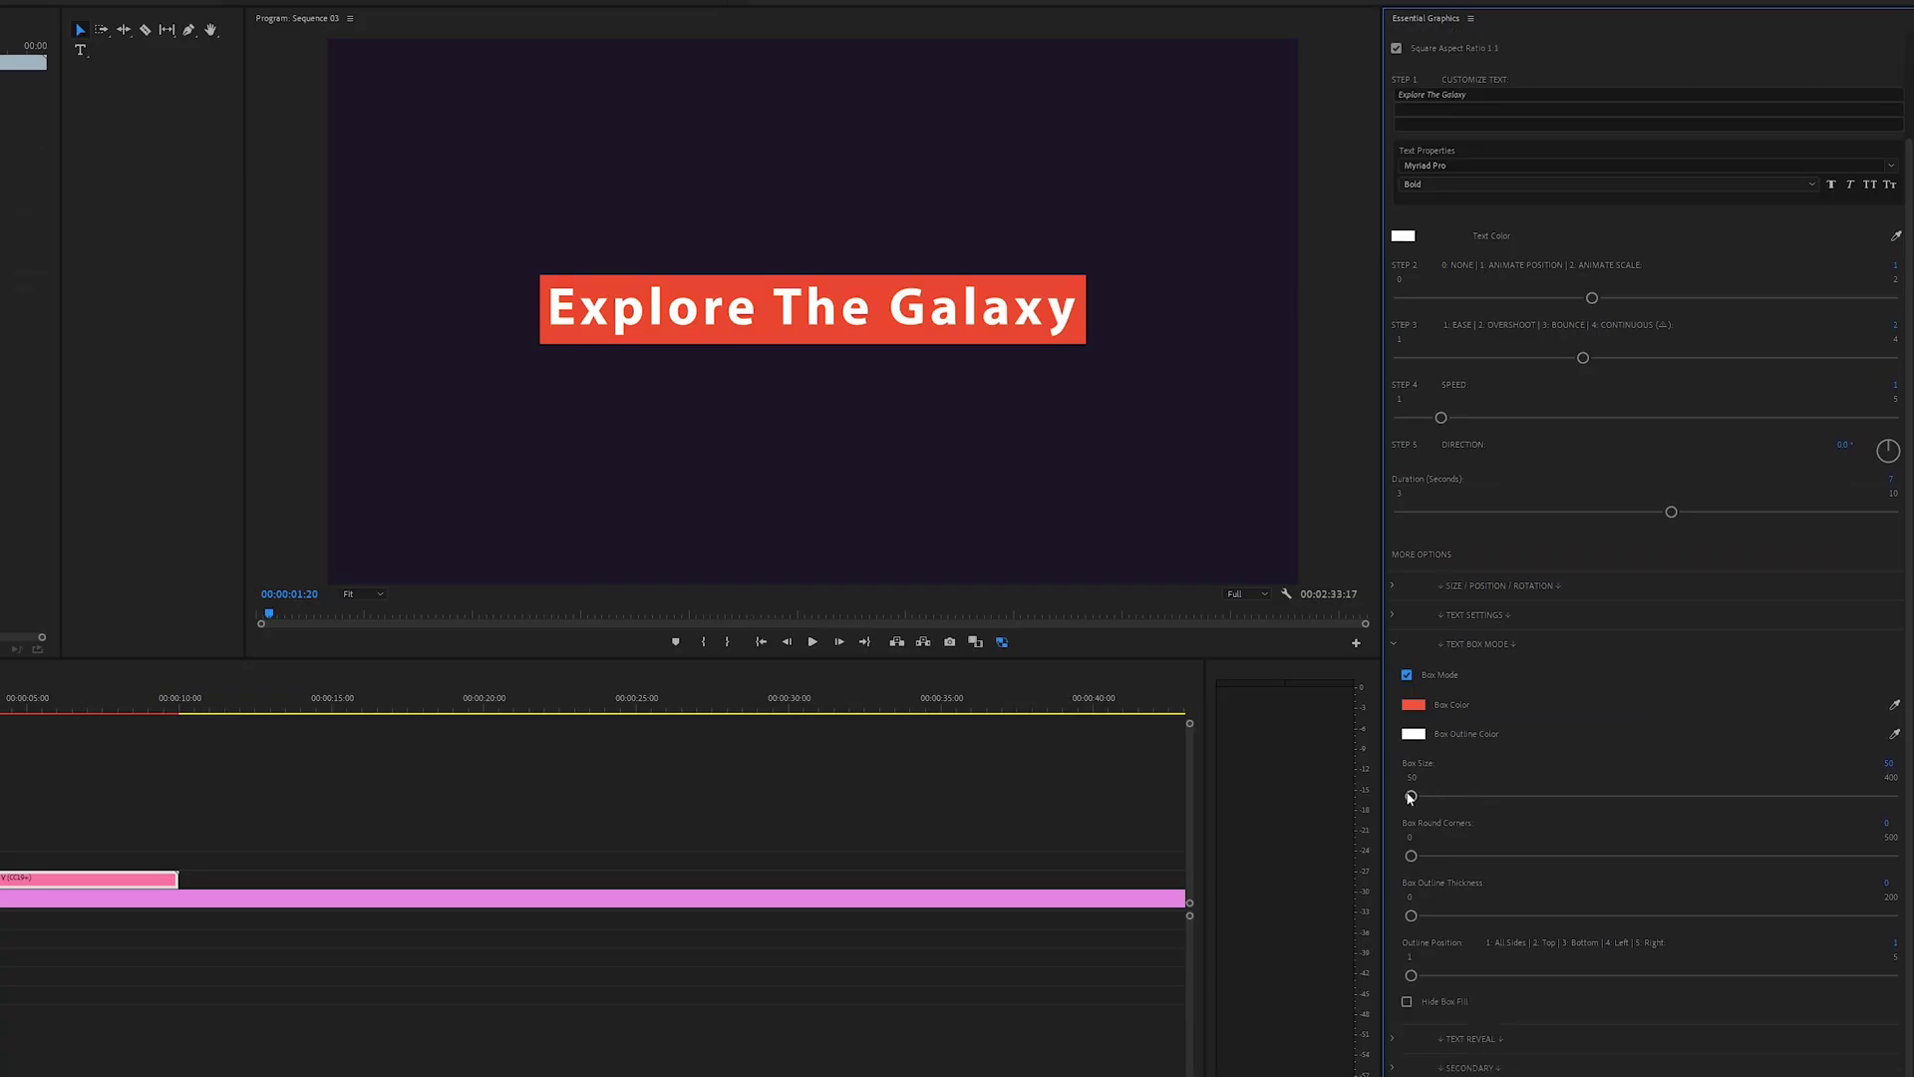
{"action": "mouse_move", "coordinate": [1411, 798]}
{"action": "left_mouse_down"}
{"action": "mouse_move", "coordinate": [1501, 797]}
{"action": "mouse_move", "coordinate": [1420, 803]}
{"action": "left_mouse_up"}
{"action": "mouse_move", "coordinate": [1412, 977]}
{"action": "left_mouse_down"}
{"action": "mouse_move", "coordinate": [1545, 978]}
{"action": "mouse_move", "coordinate": [1426, 973]}
{"action": "left_mouse_up"}
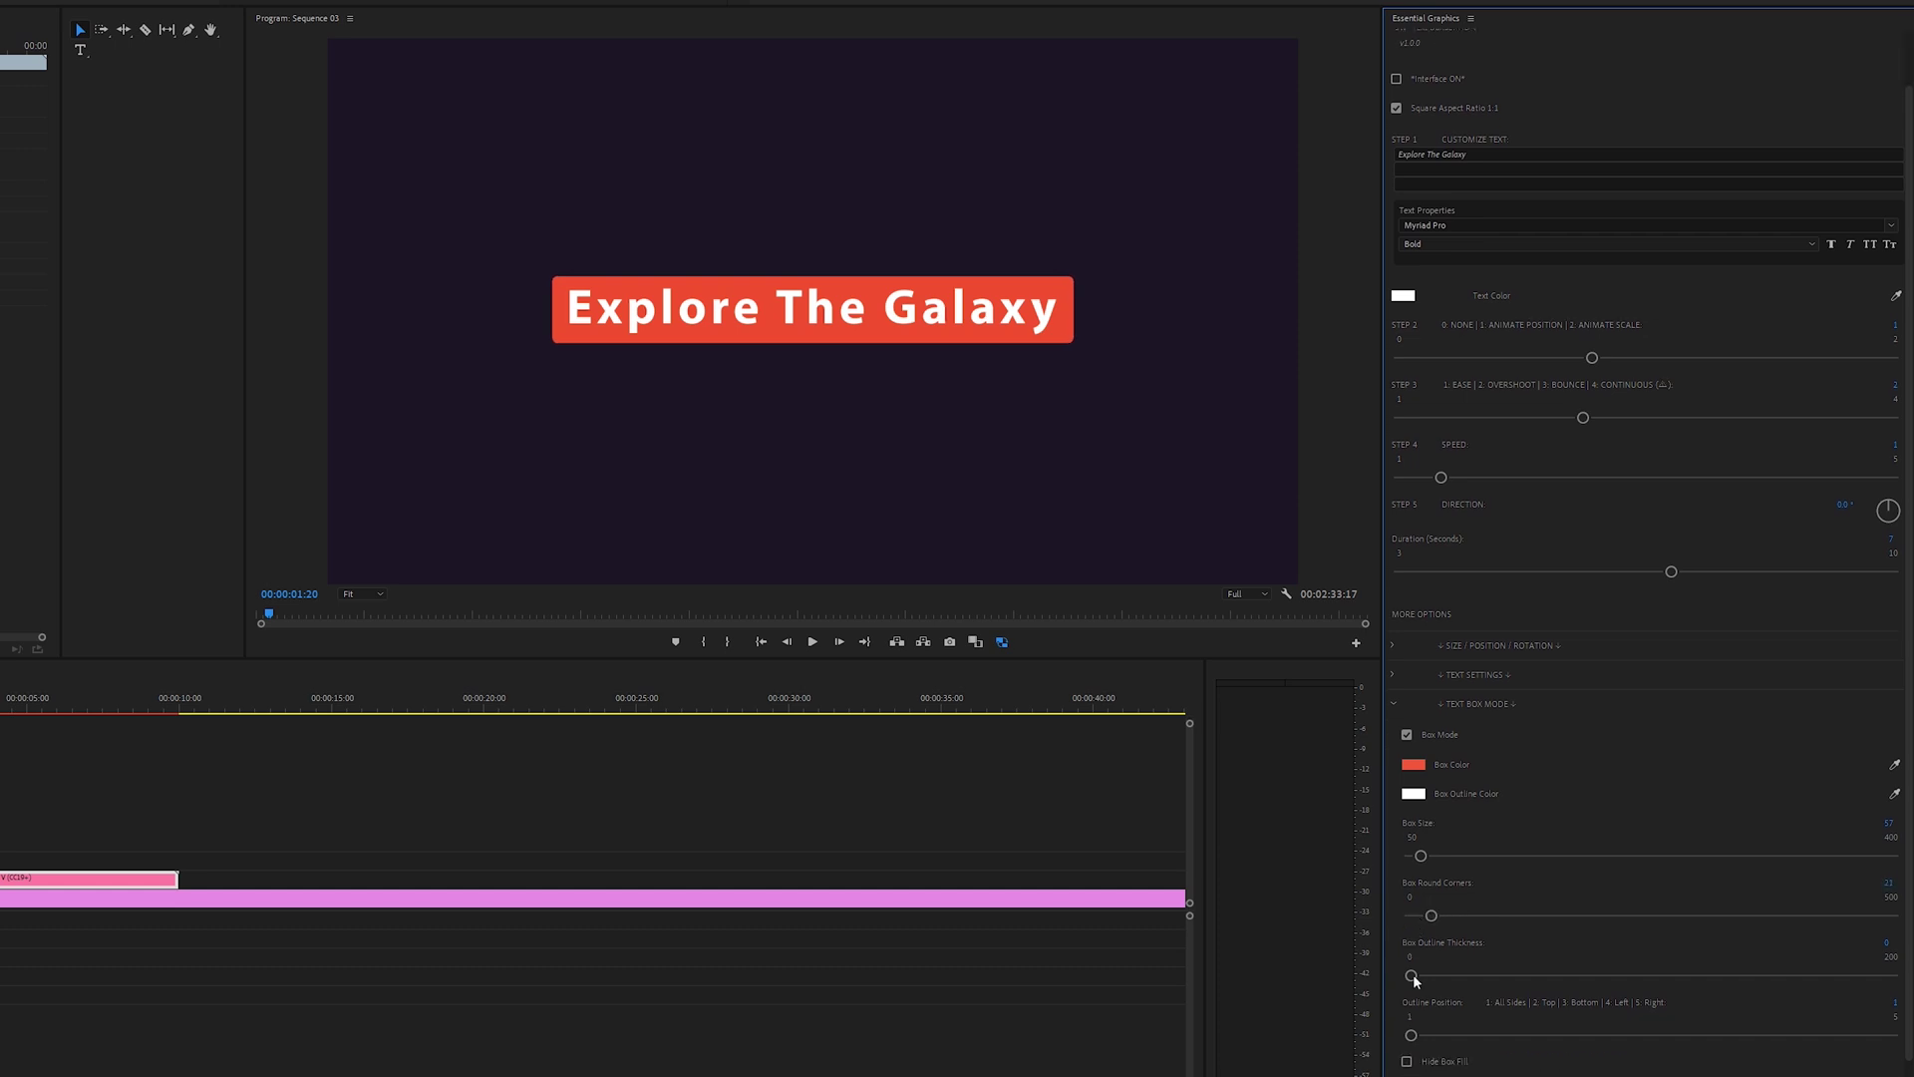
Step: Try out the text box's outline thickness, return it to 0 and collapse the text box mode group
{"action": "scroll", "coordinate": [1414, 980], "scroll_direction": "down", "scroll_amount": 2}
{"action": "left_click_drag", "start_coordinate": [1411, 907], "coordinate": [1295, 912]}
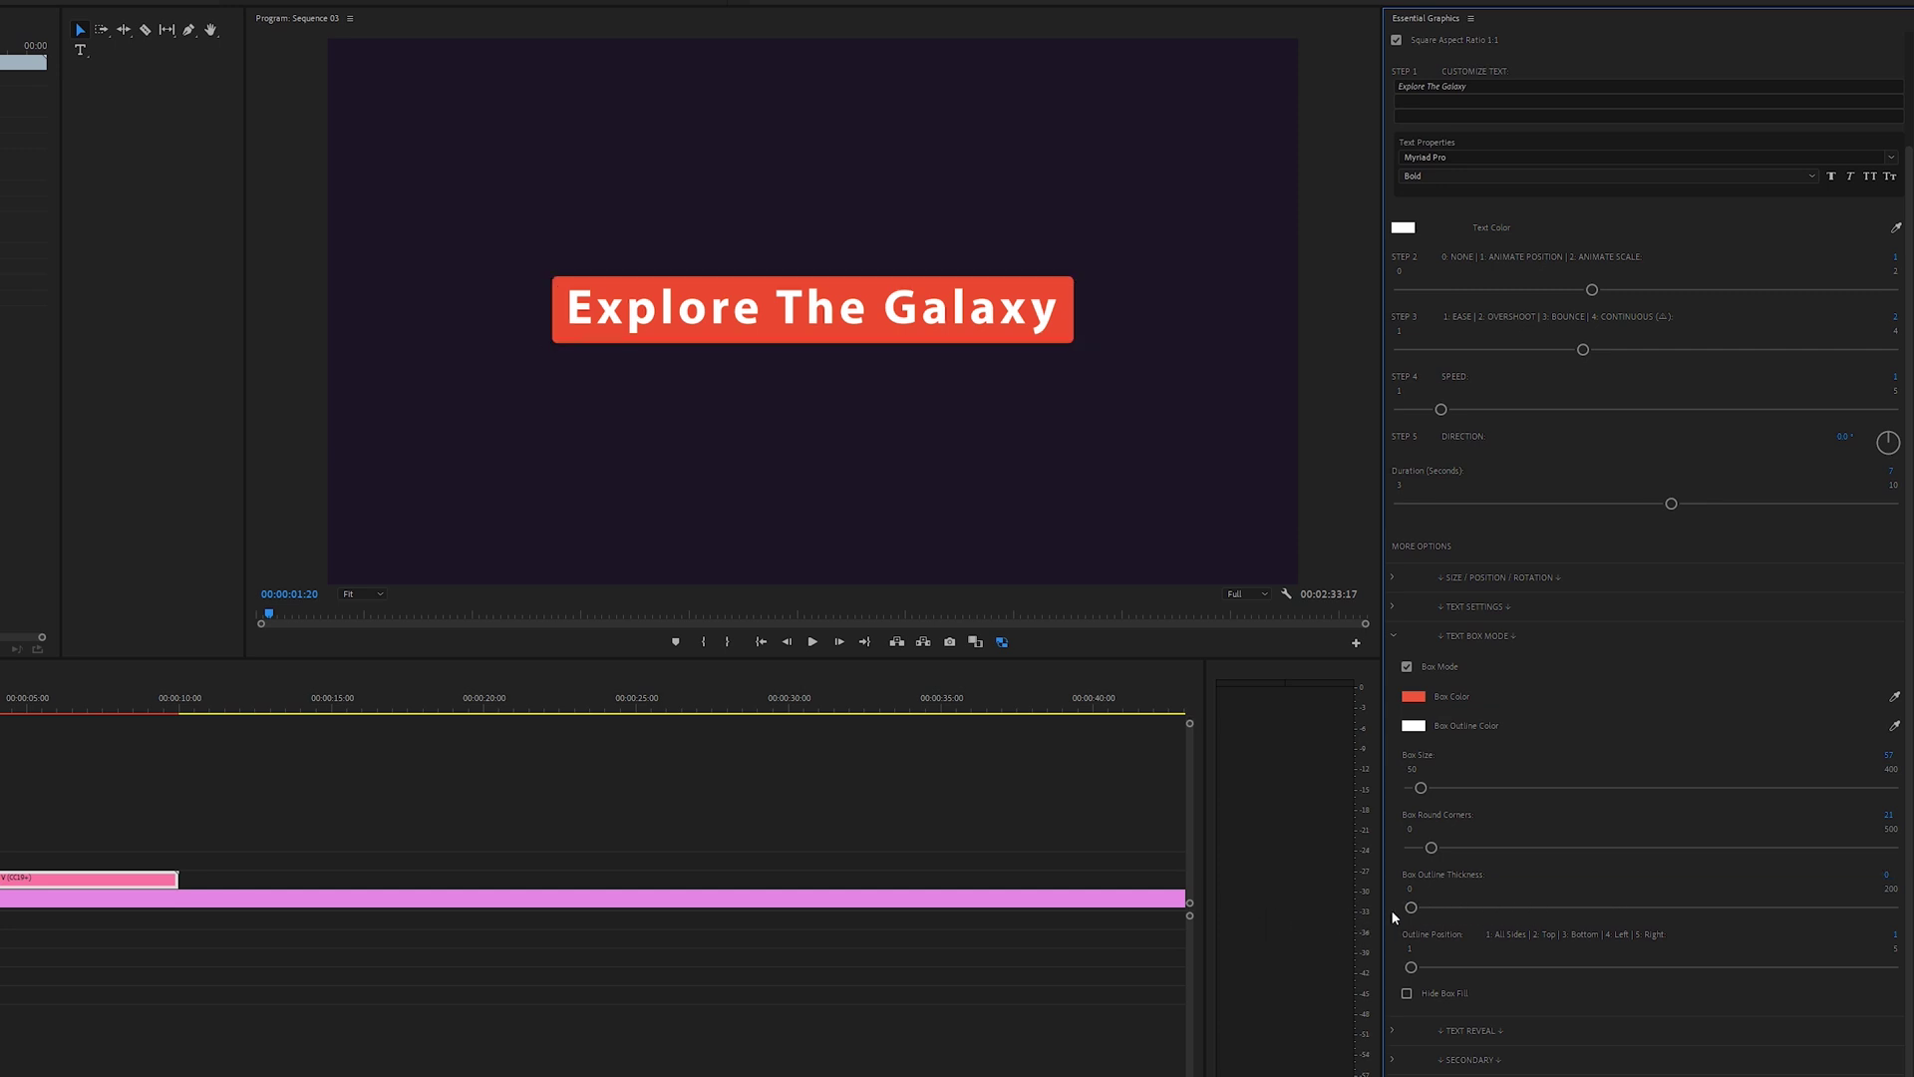
{"action": "left_click", "coordinate": [1393, 632]}
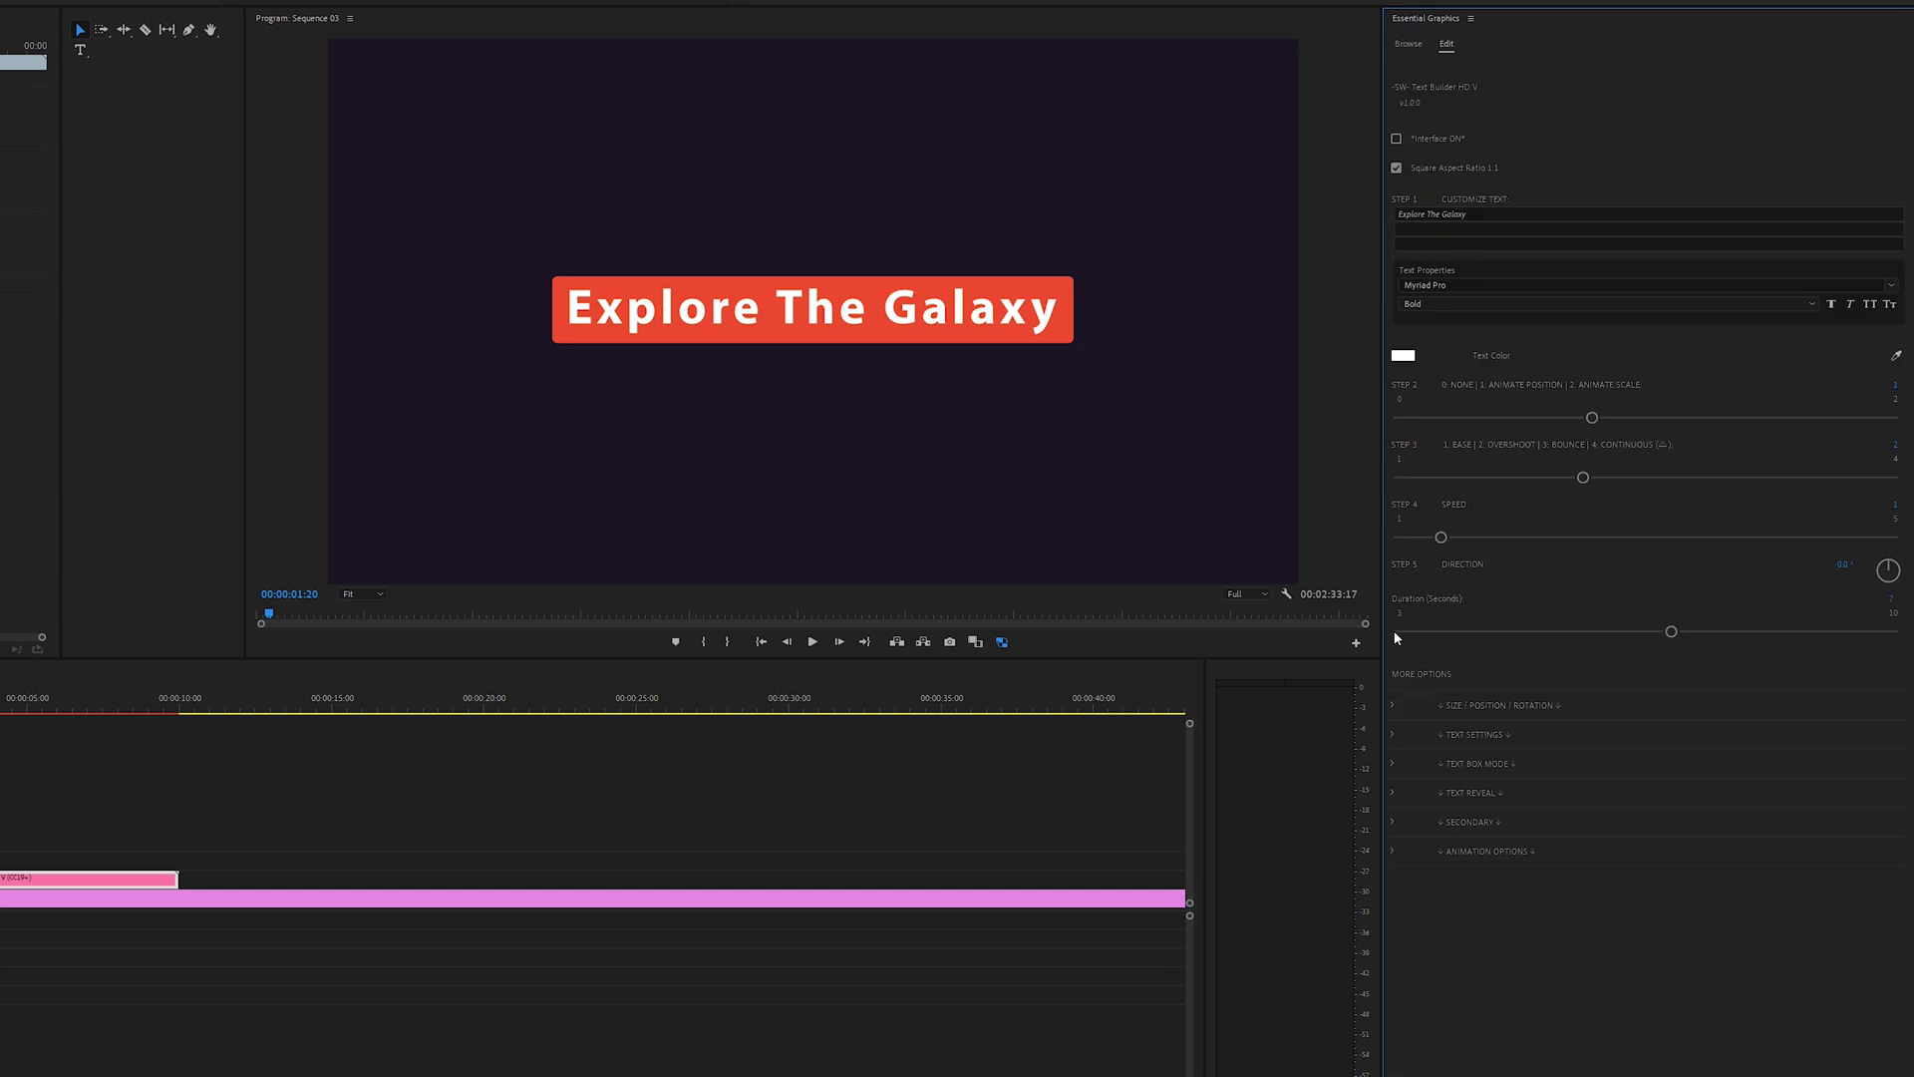
Step: Show the text reveal options and play back the boxed text animation from the sequence start
{"action": "left_click", "coordinate": [1393, 792]}
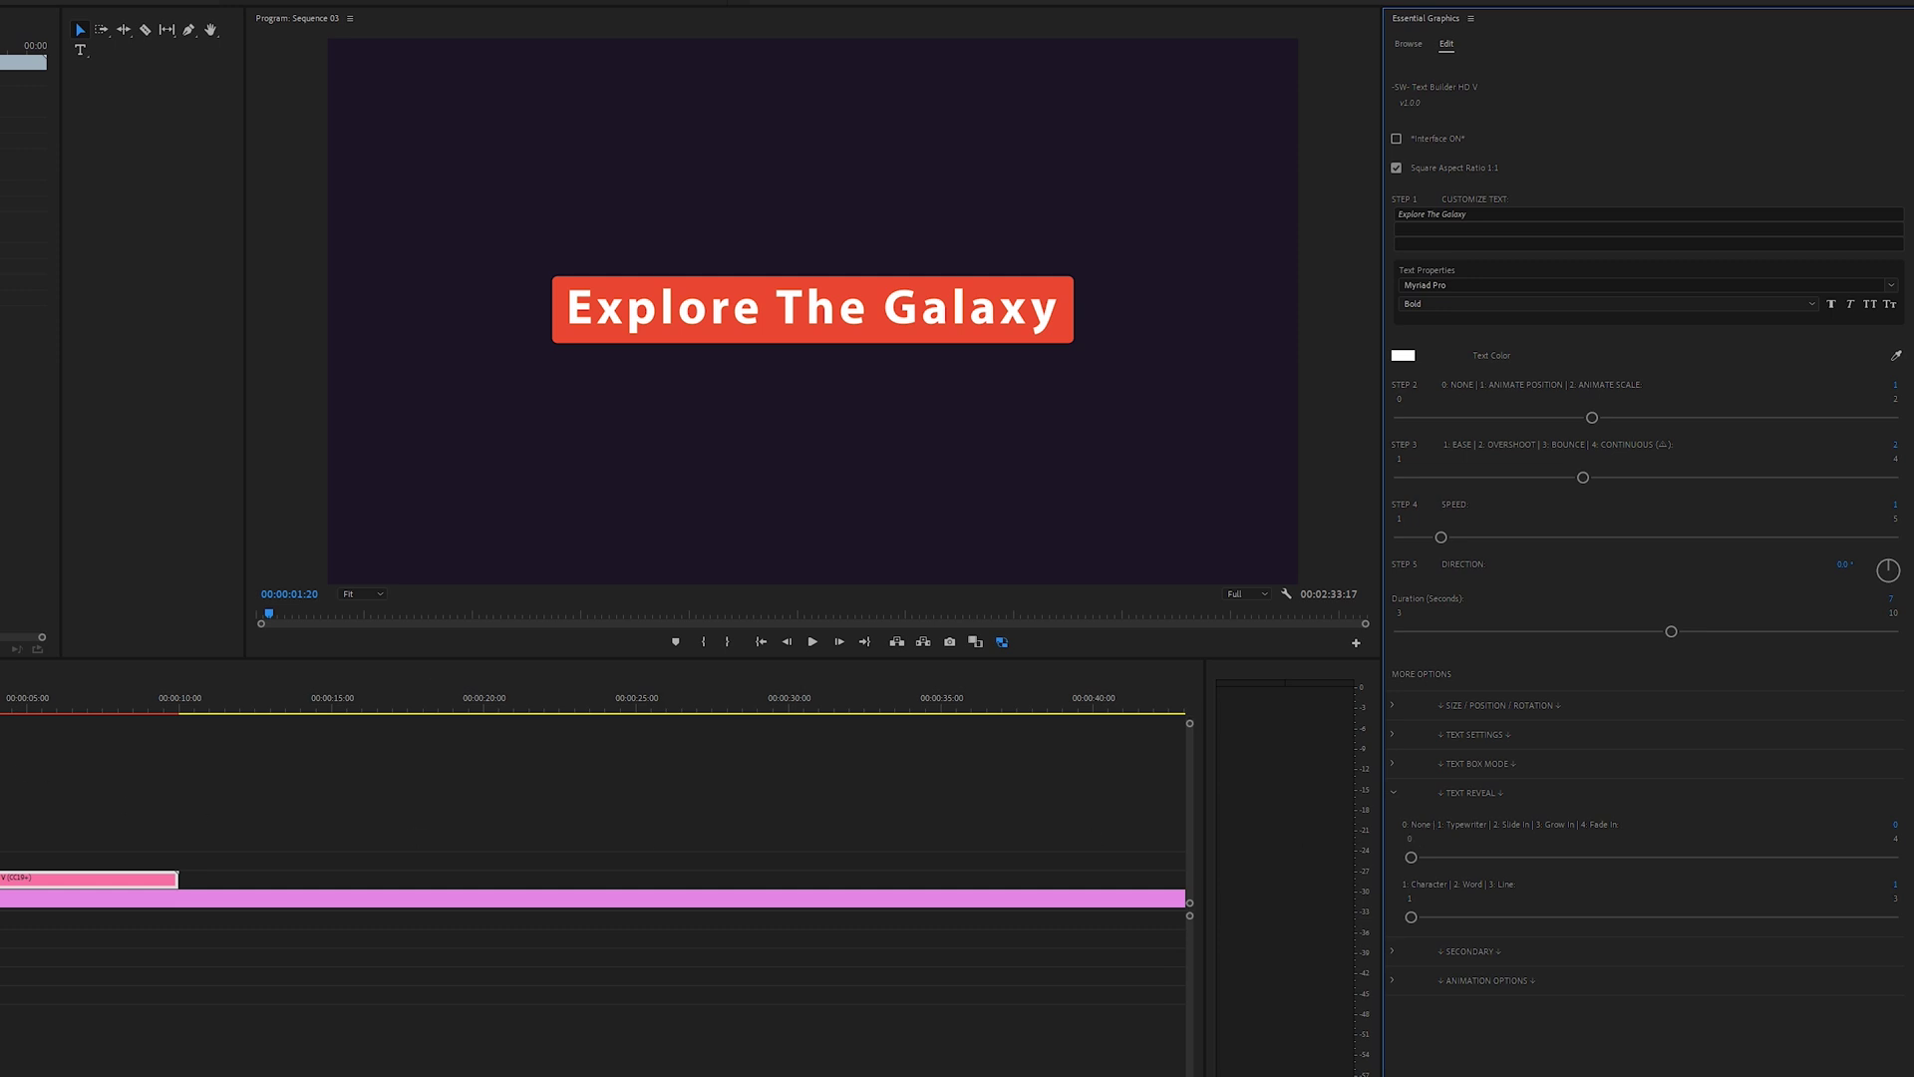
{"action": "left_click", "coordinate": [2, 698]}
{"action": "key", "text": "space"}
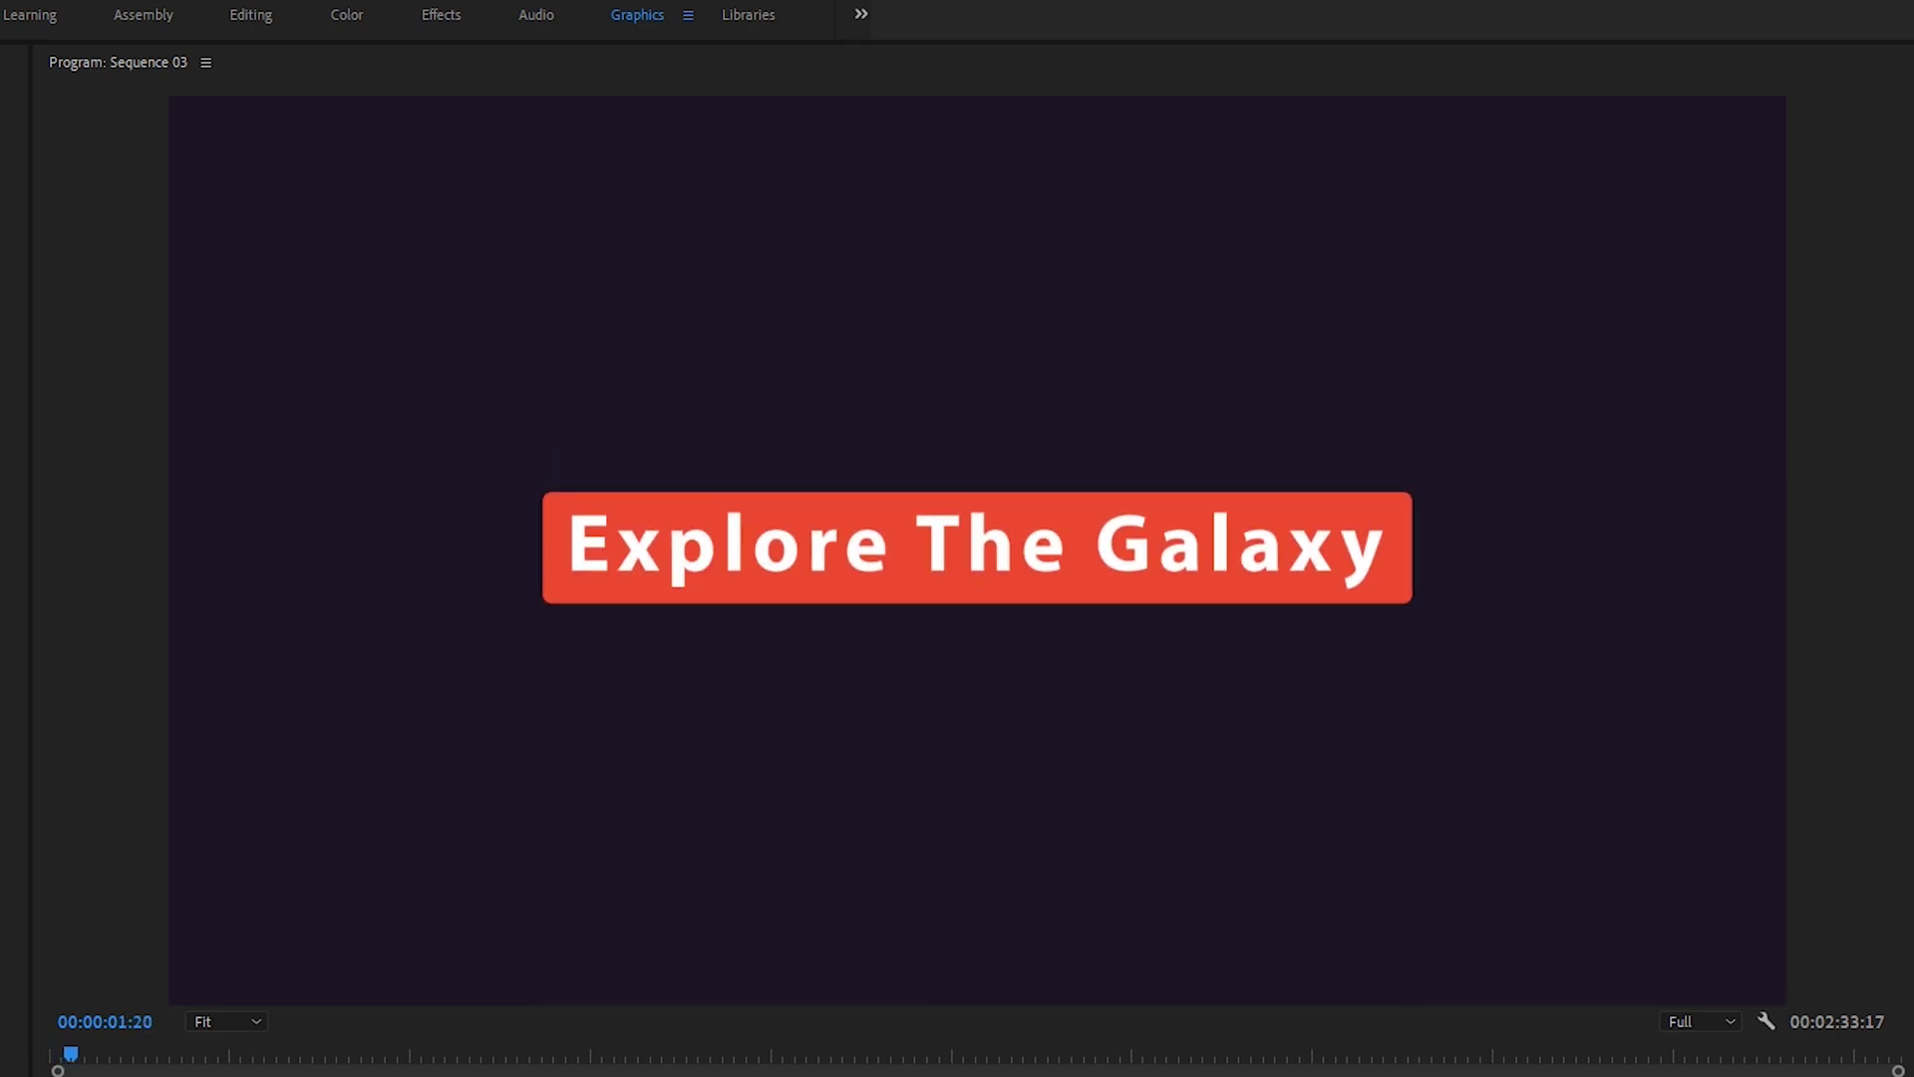
{"action": "key", "text": "space"}
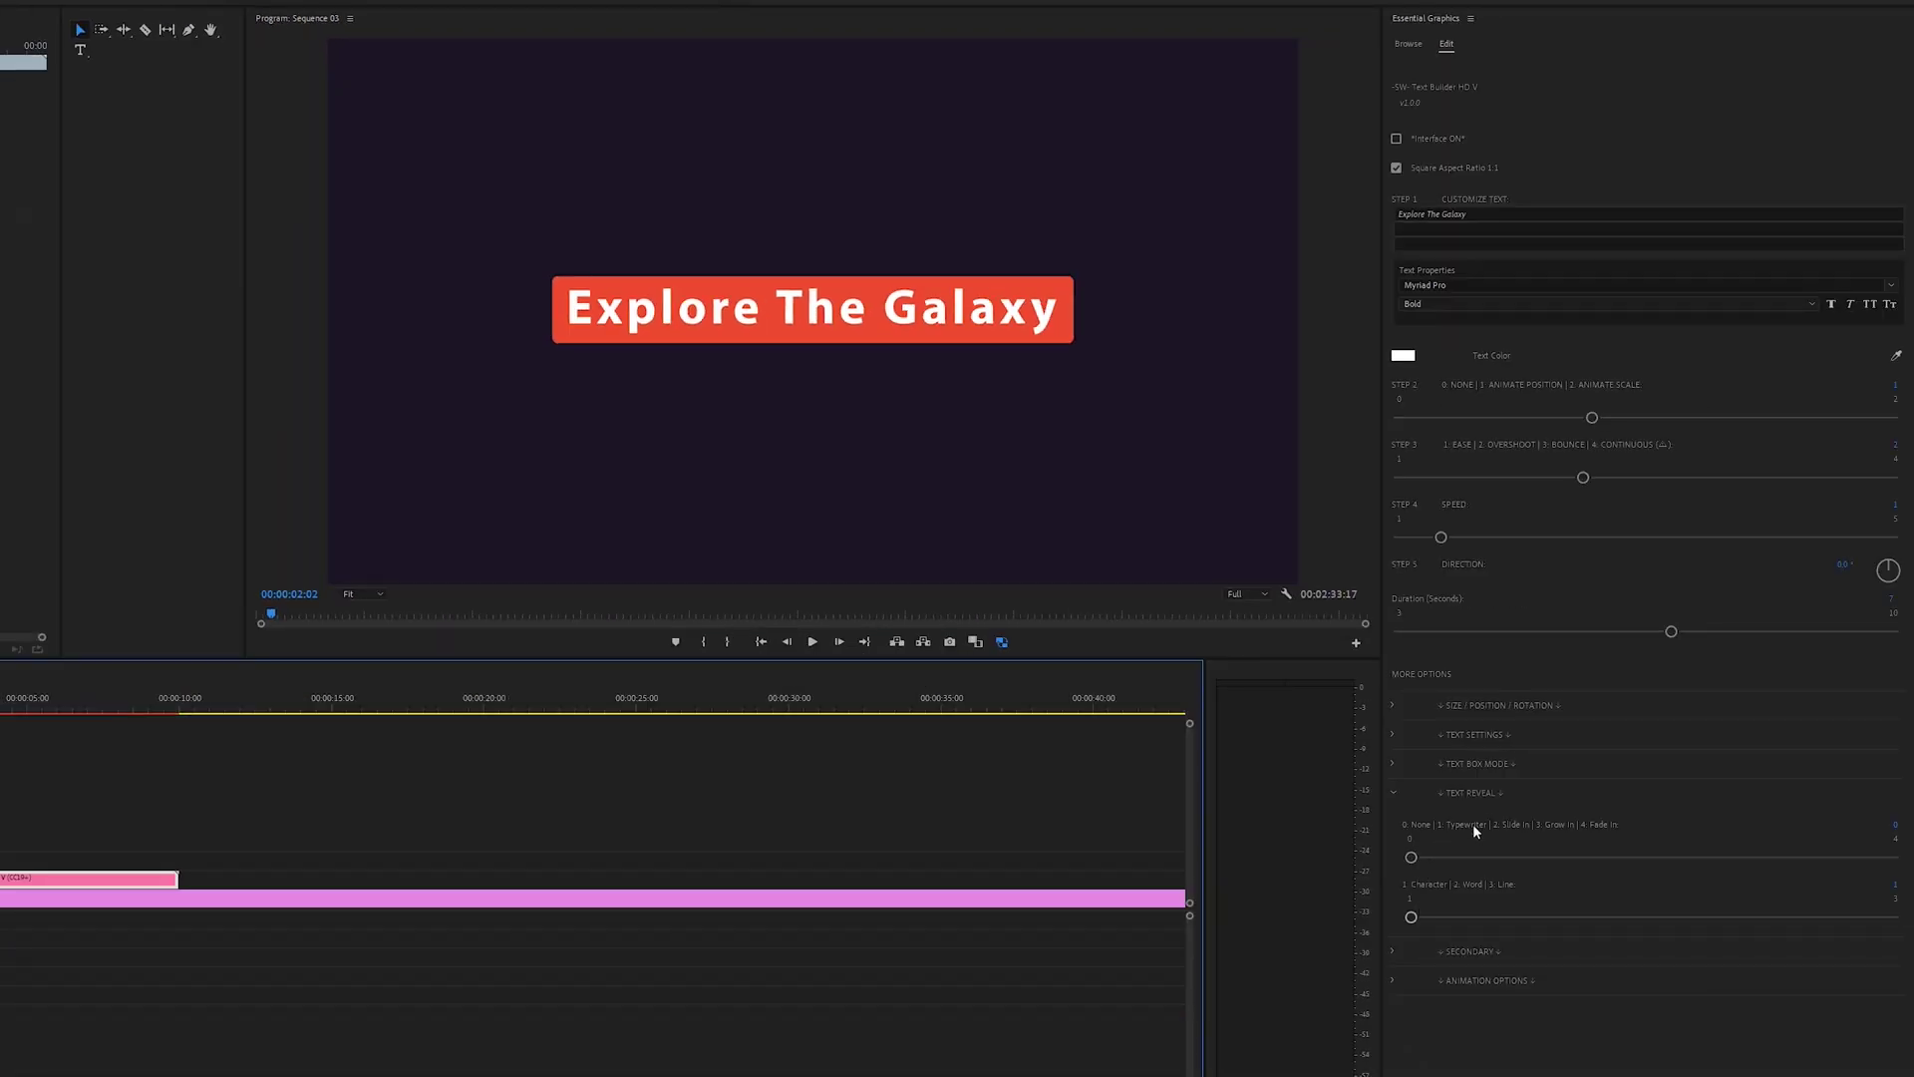
Step: Set the text reveal to 1 (Typewriter), play it back from the sequence start and collapse the reveal options
{"action": "left_click_drag", "start_coordinate": [1412, 859], "coordinate": [1483, 857]}
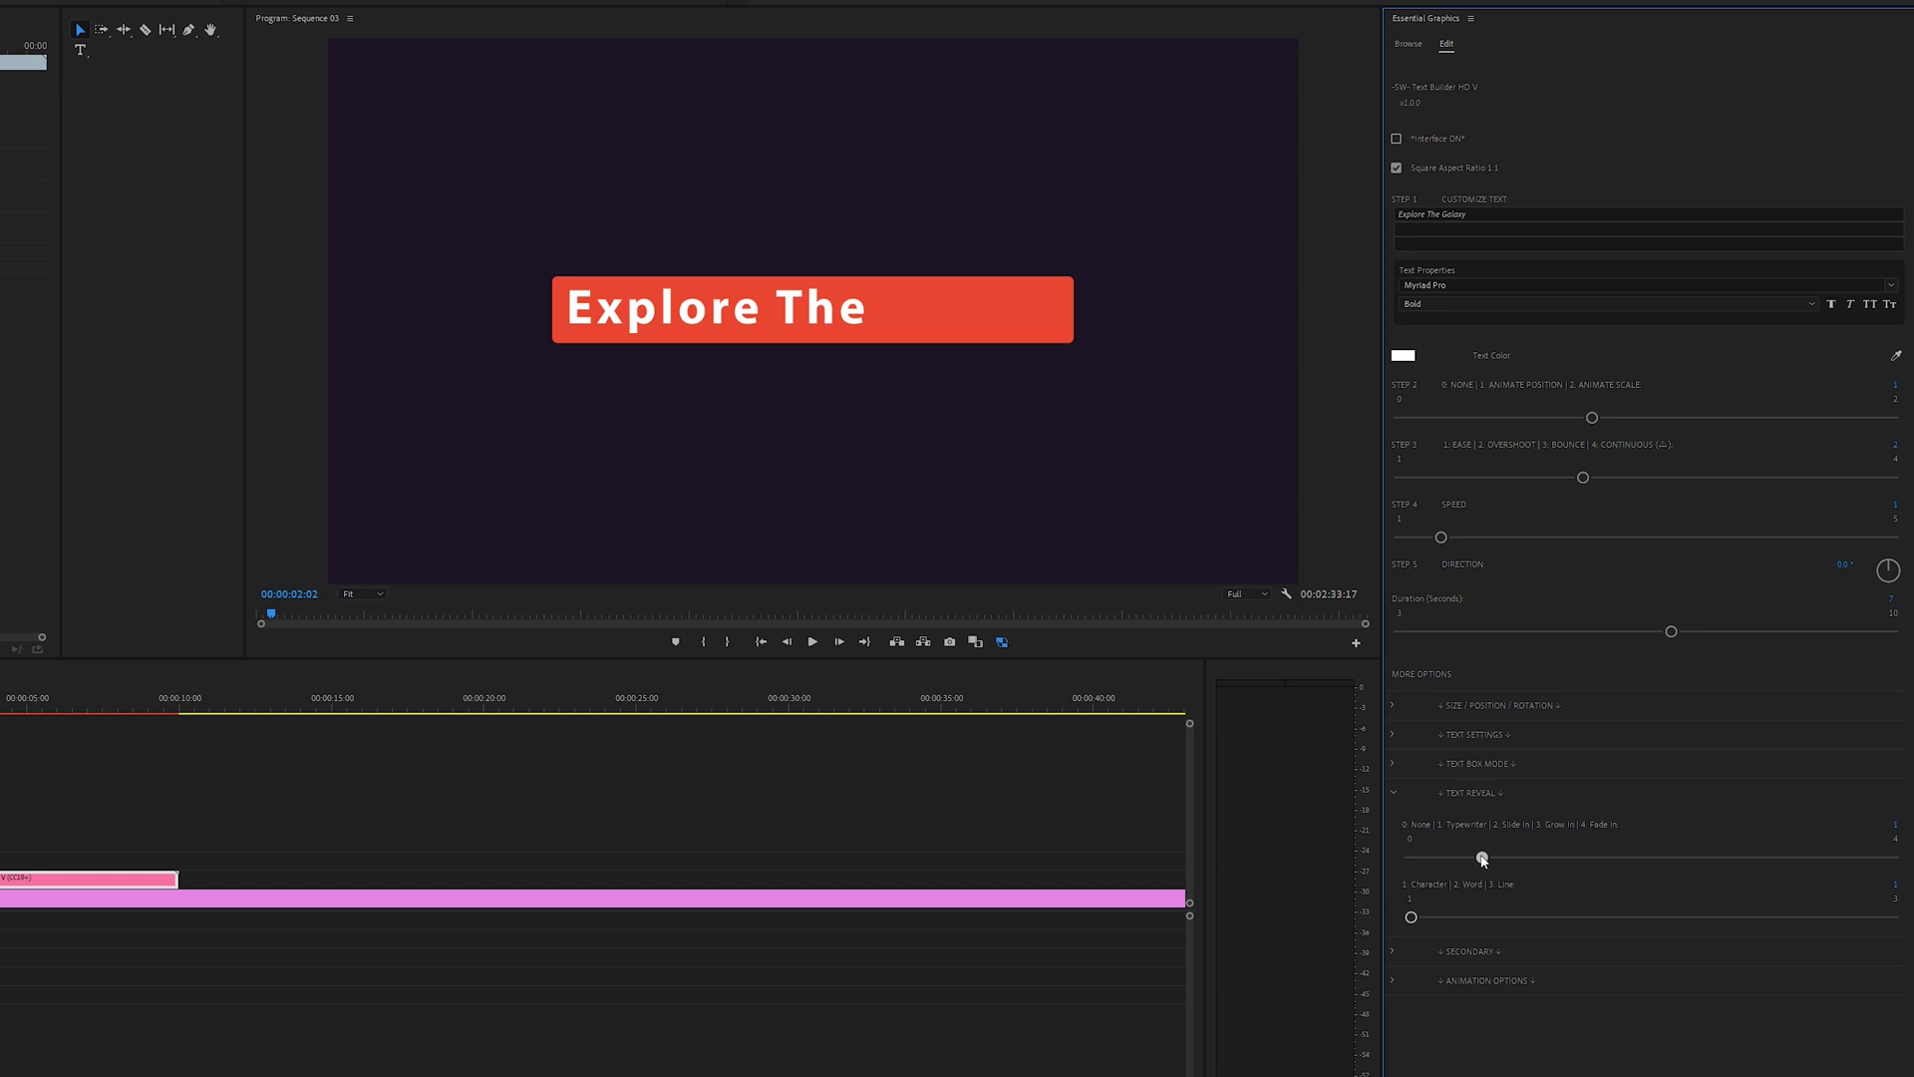
{"action": "key", "text": "Home"}
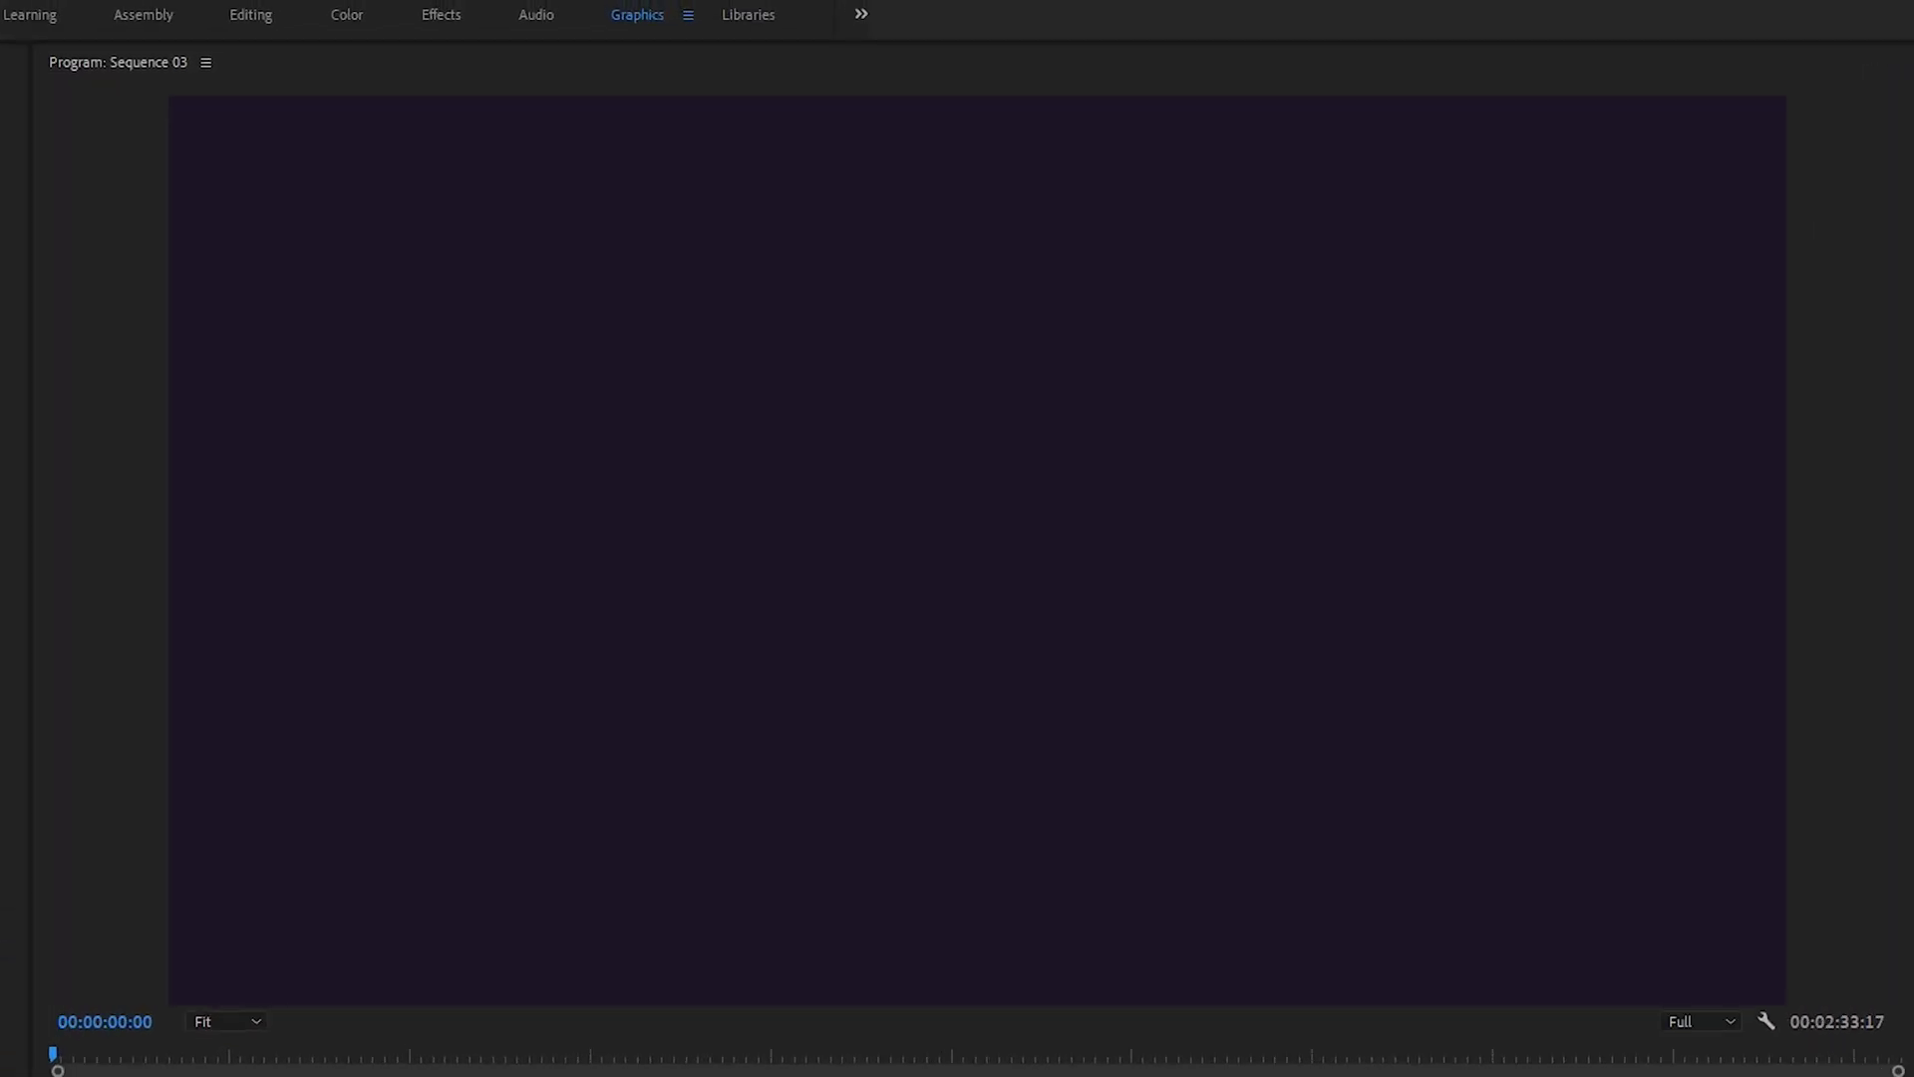
{"action": "key", "text": "space"}
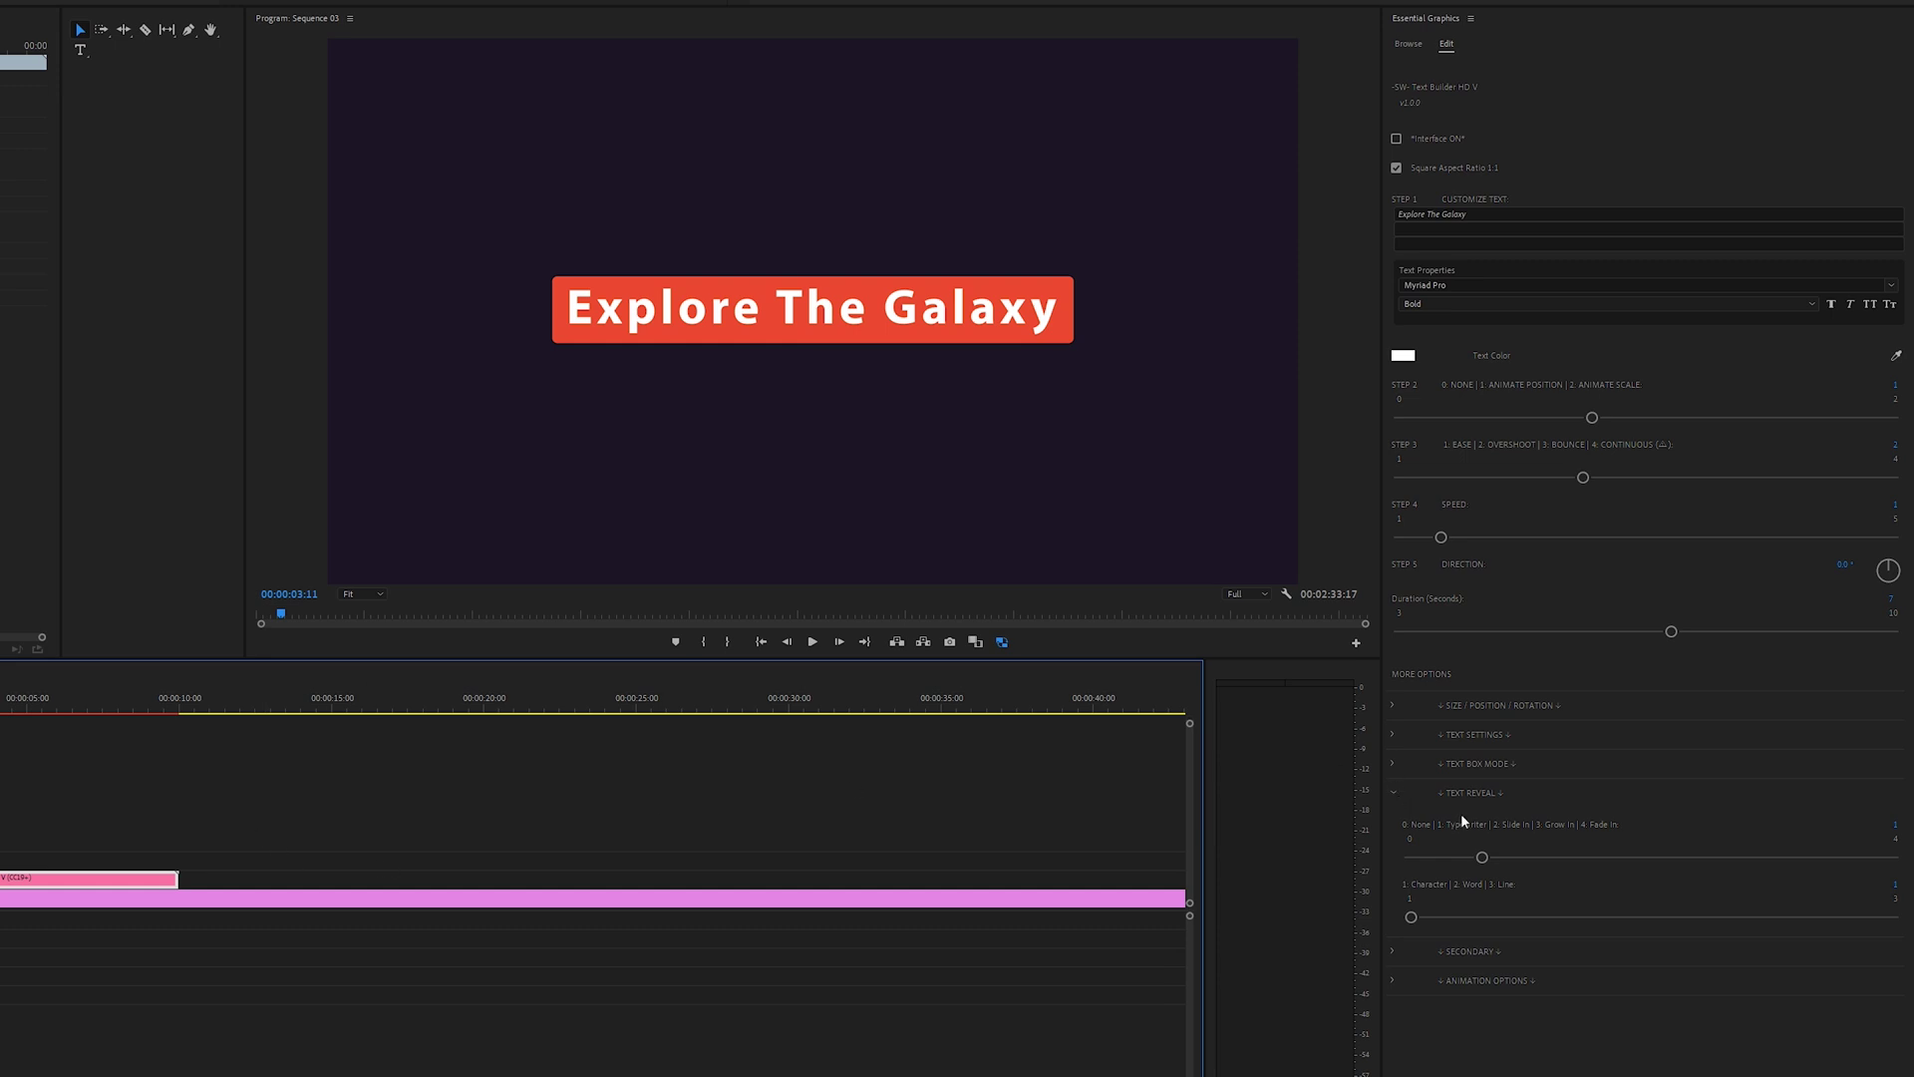
{"action": "left_click", "coordinate": [1392, 793]}
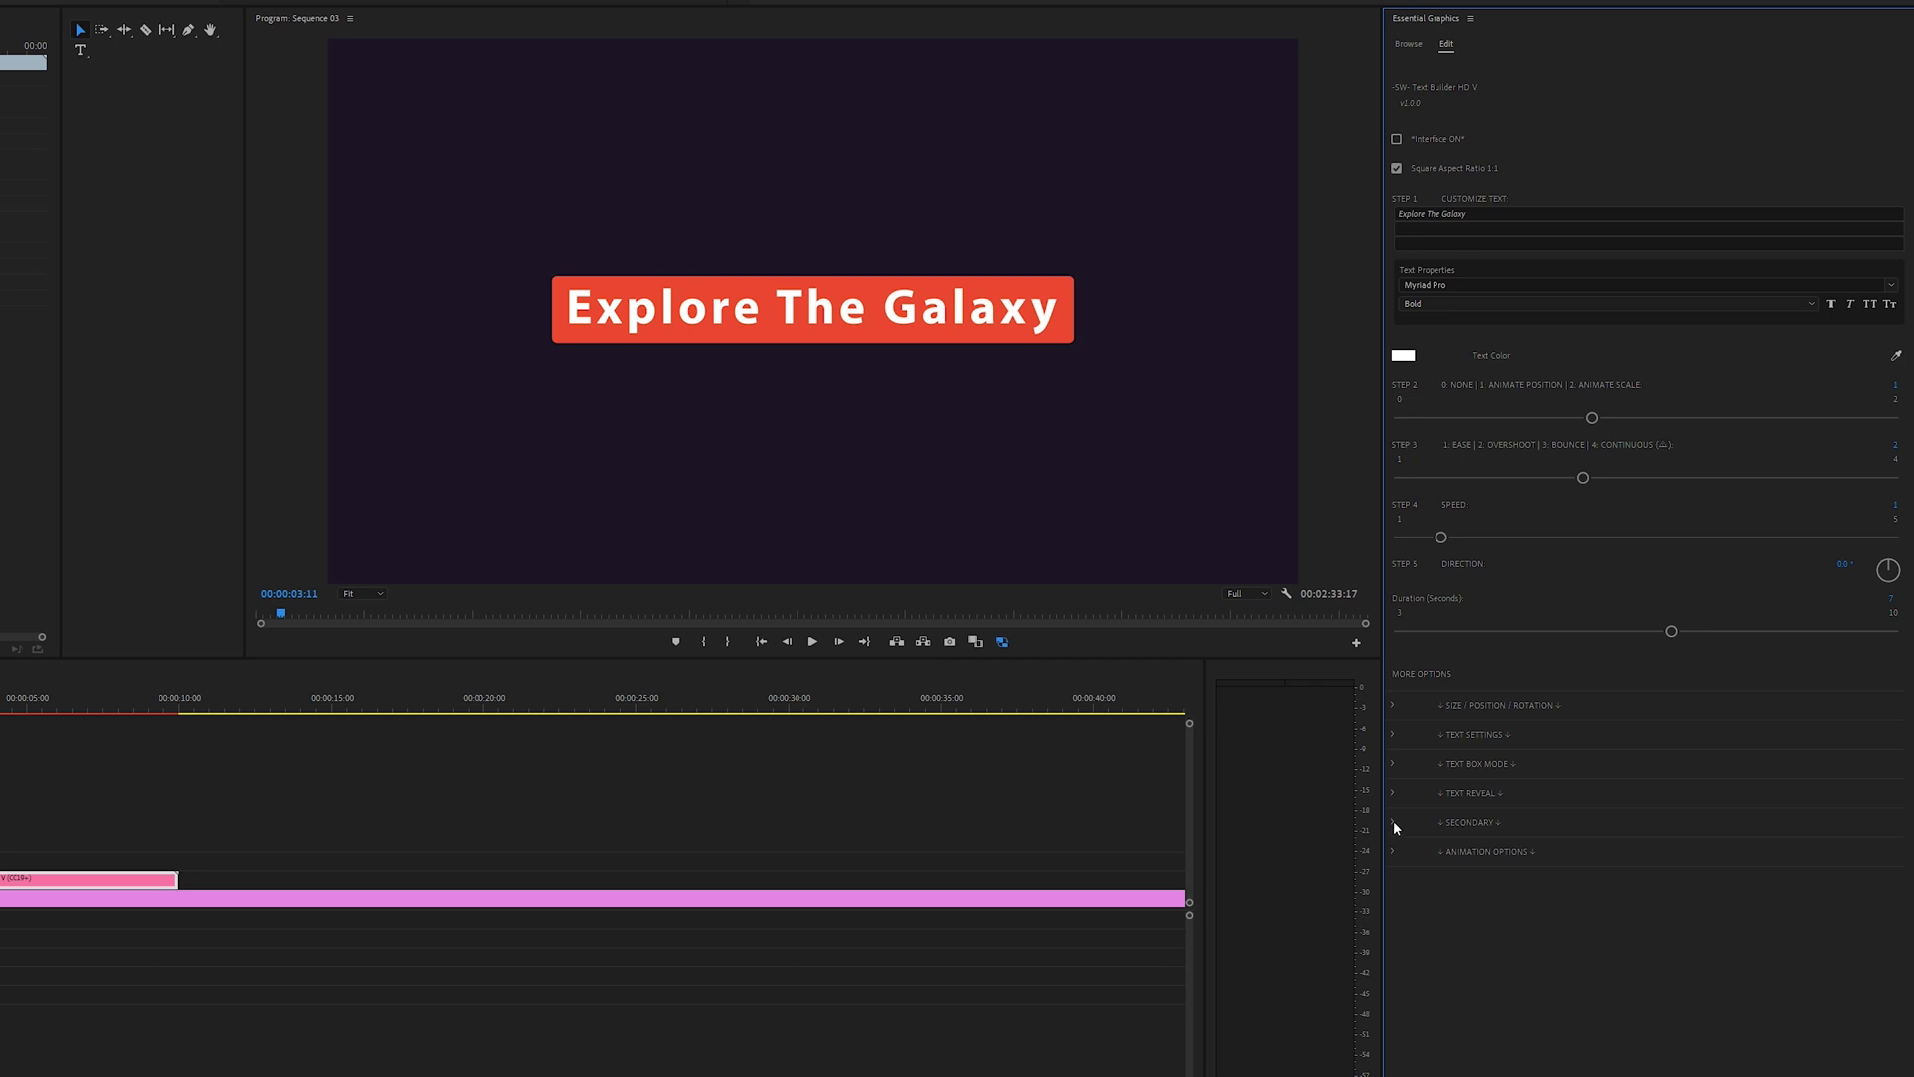
Step: Enable the secondary animation, set its position mode to 3 (Random) with position speed 1, and return to the sequence start
{"action": "left_click", "coordinate": [1393, 822]}
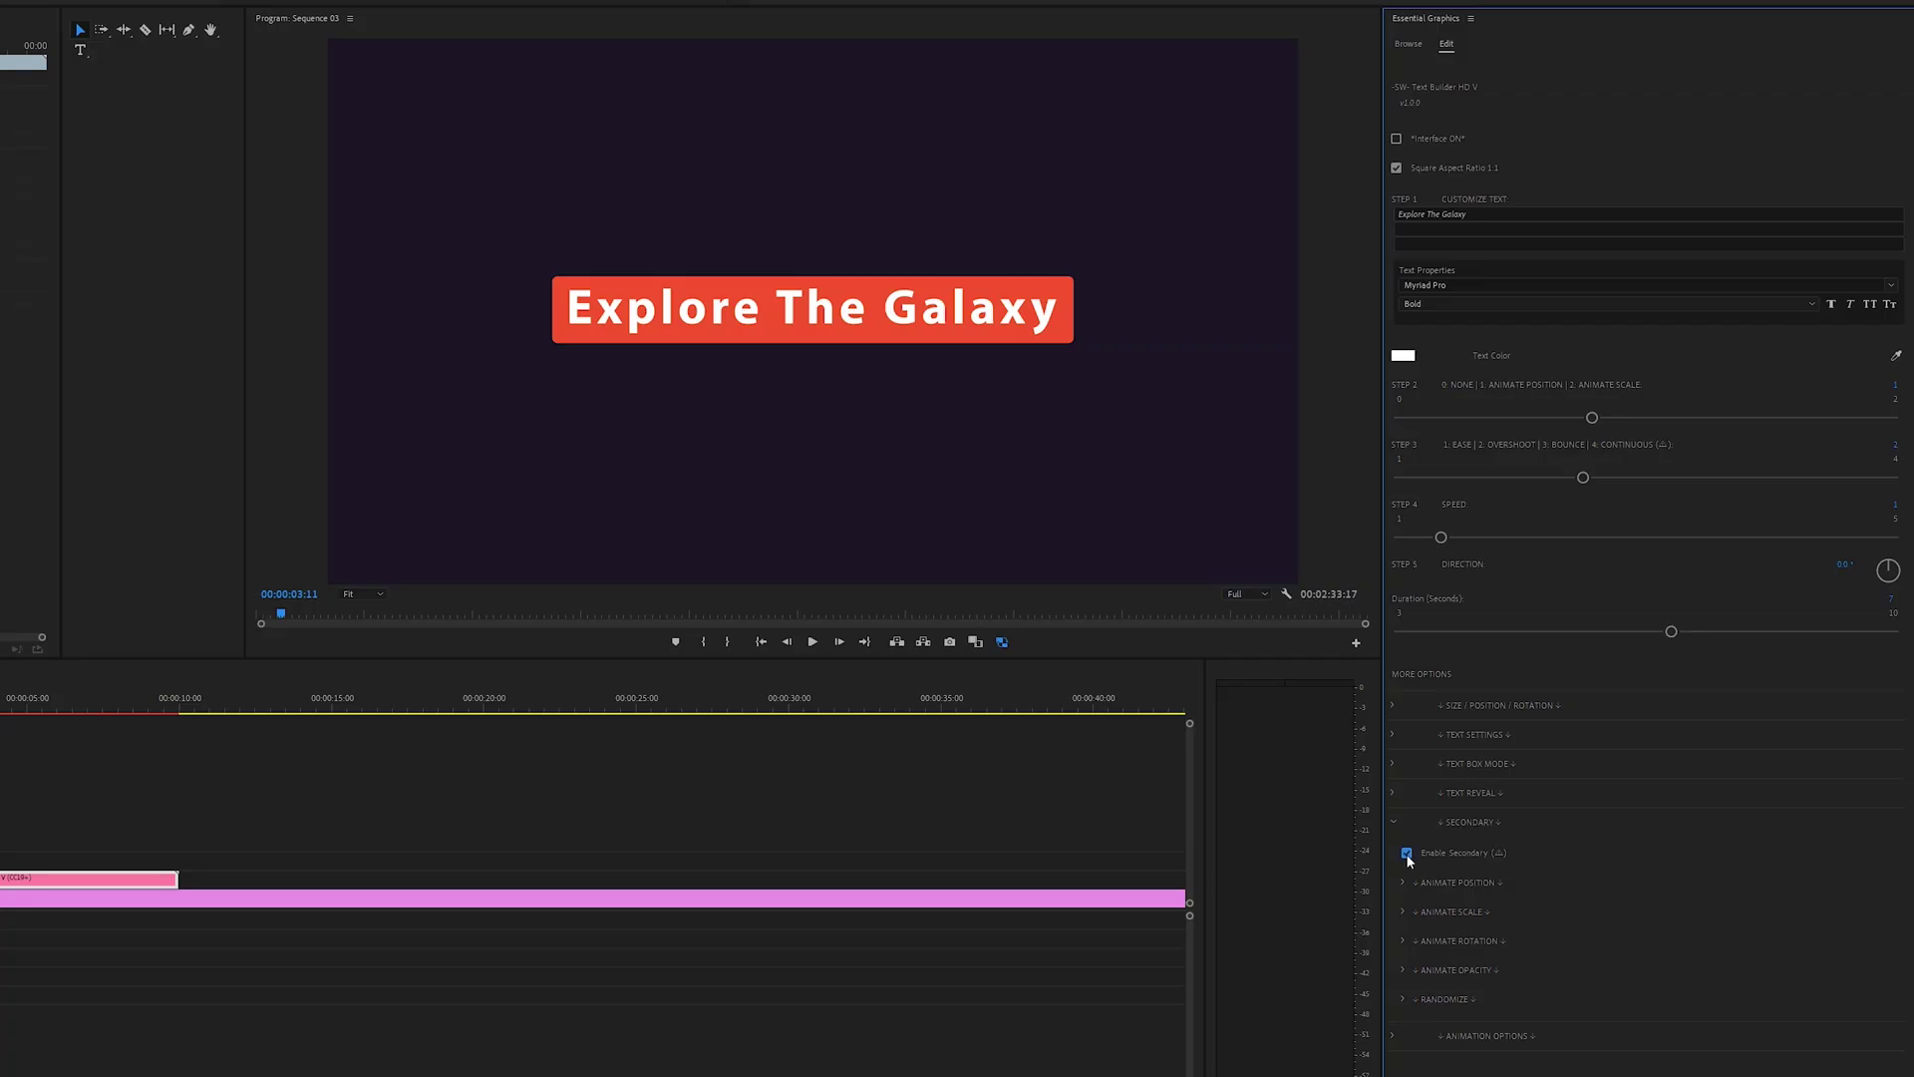
{"action": "left_click", "coordinate": [1402, 881]}
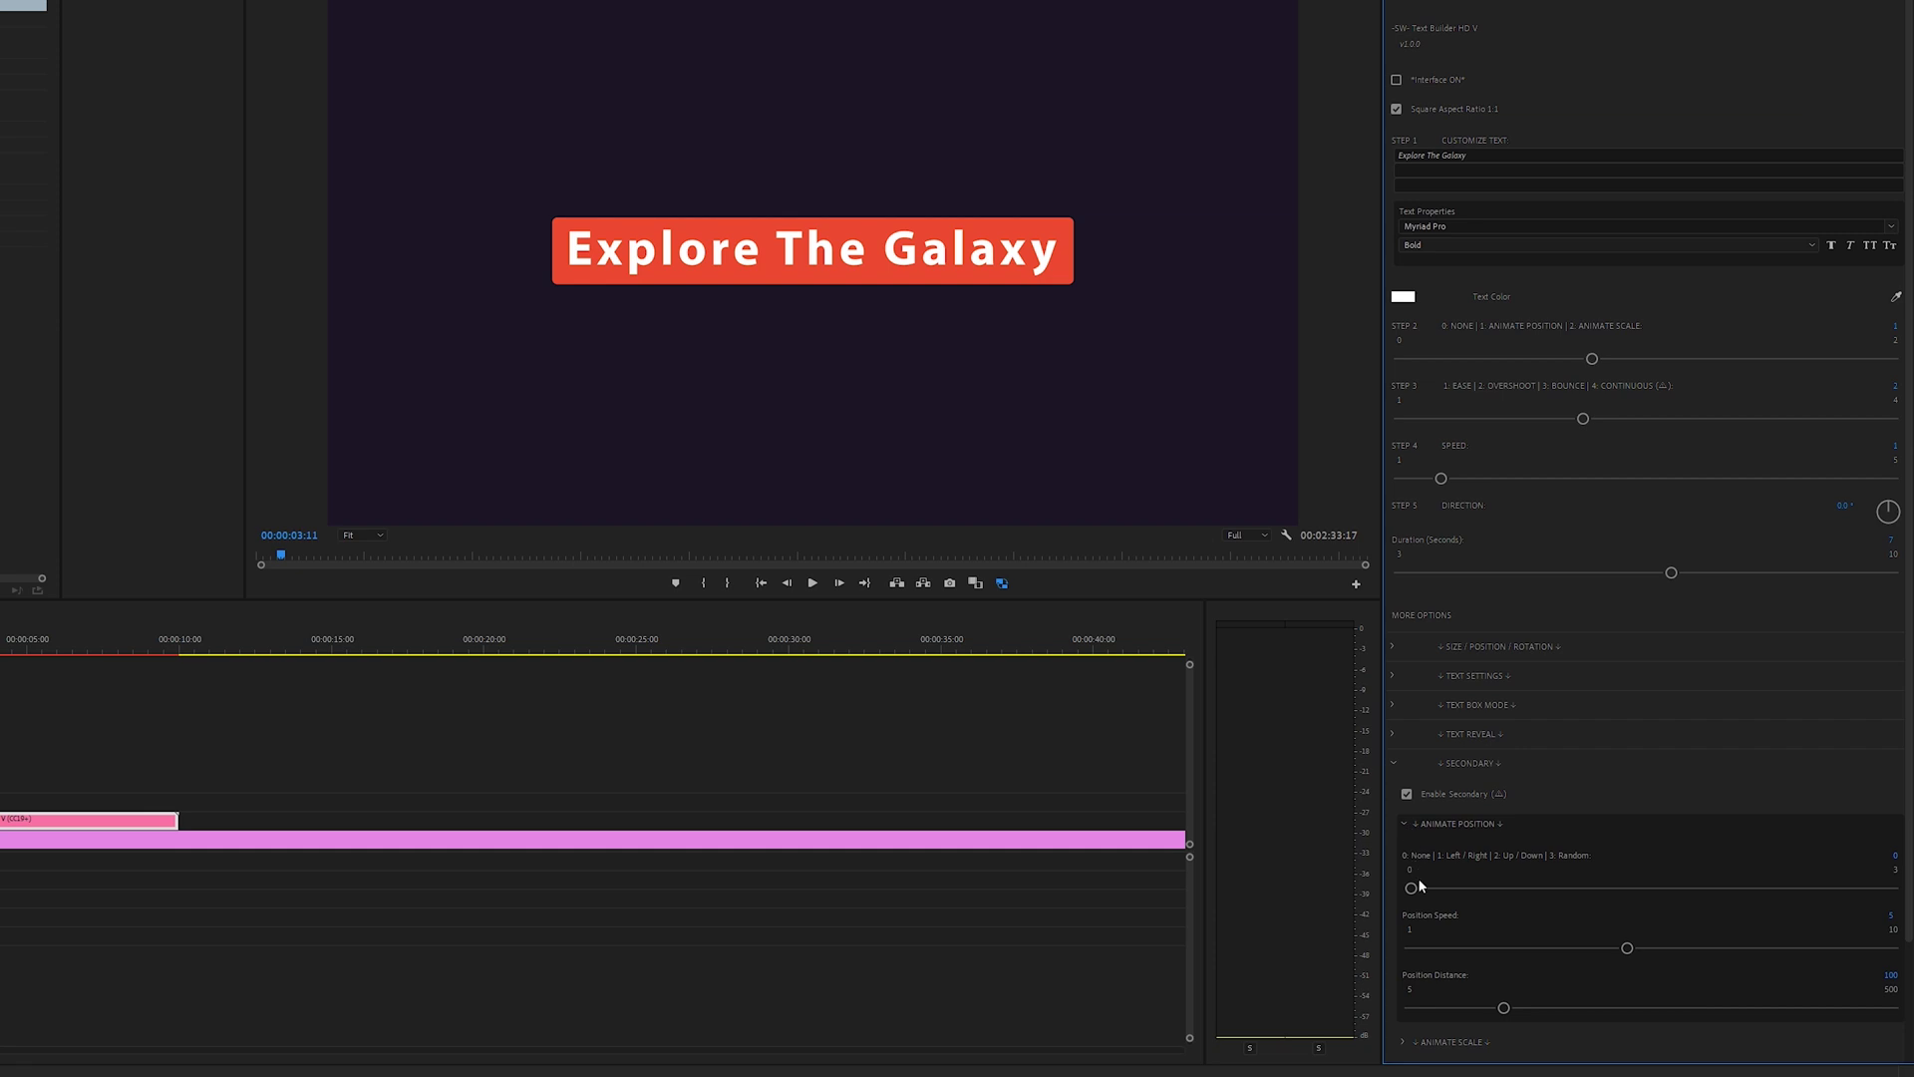
{"action": "left_click_drag", "start_coordinate": [1421, 887], "coordinate": [1892, 887]}
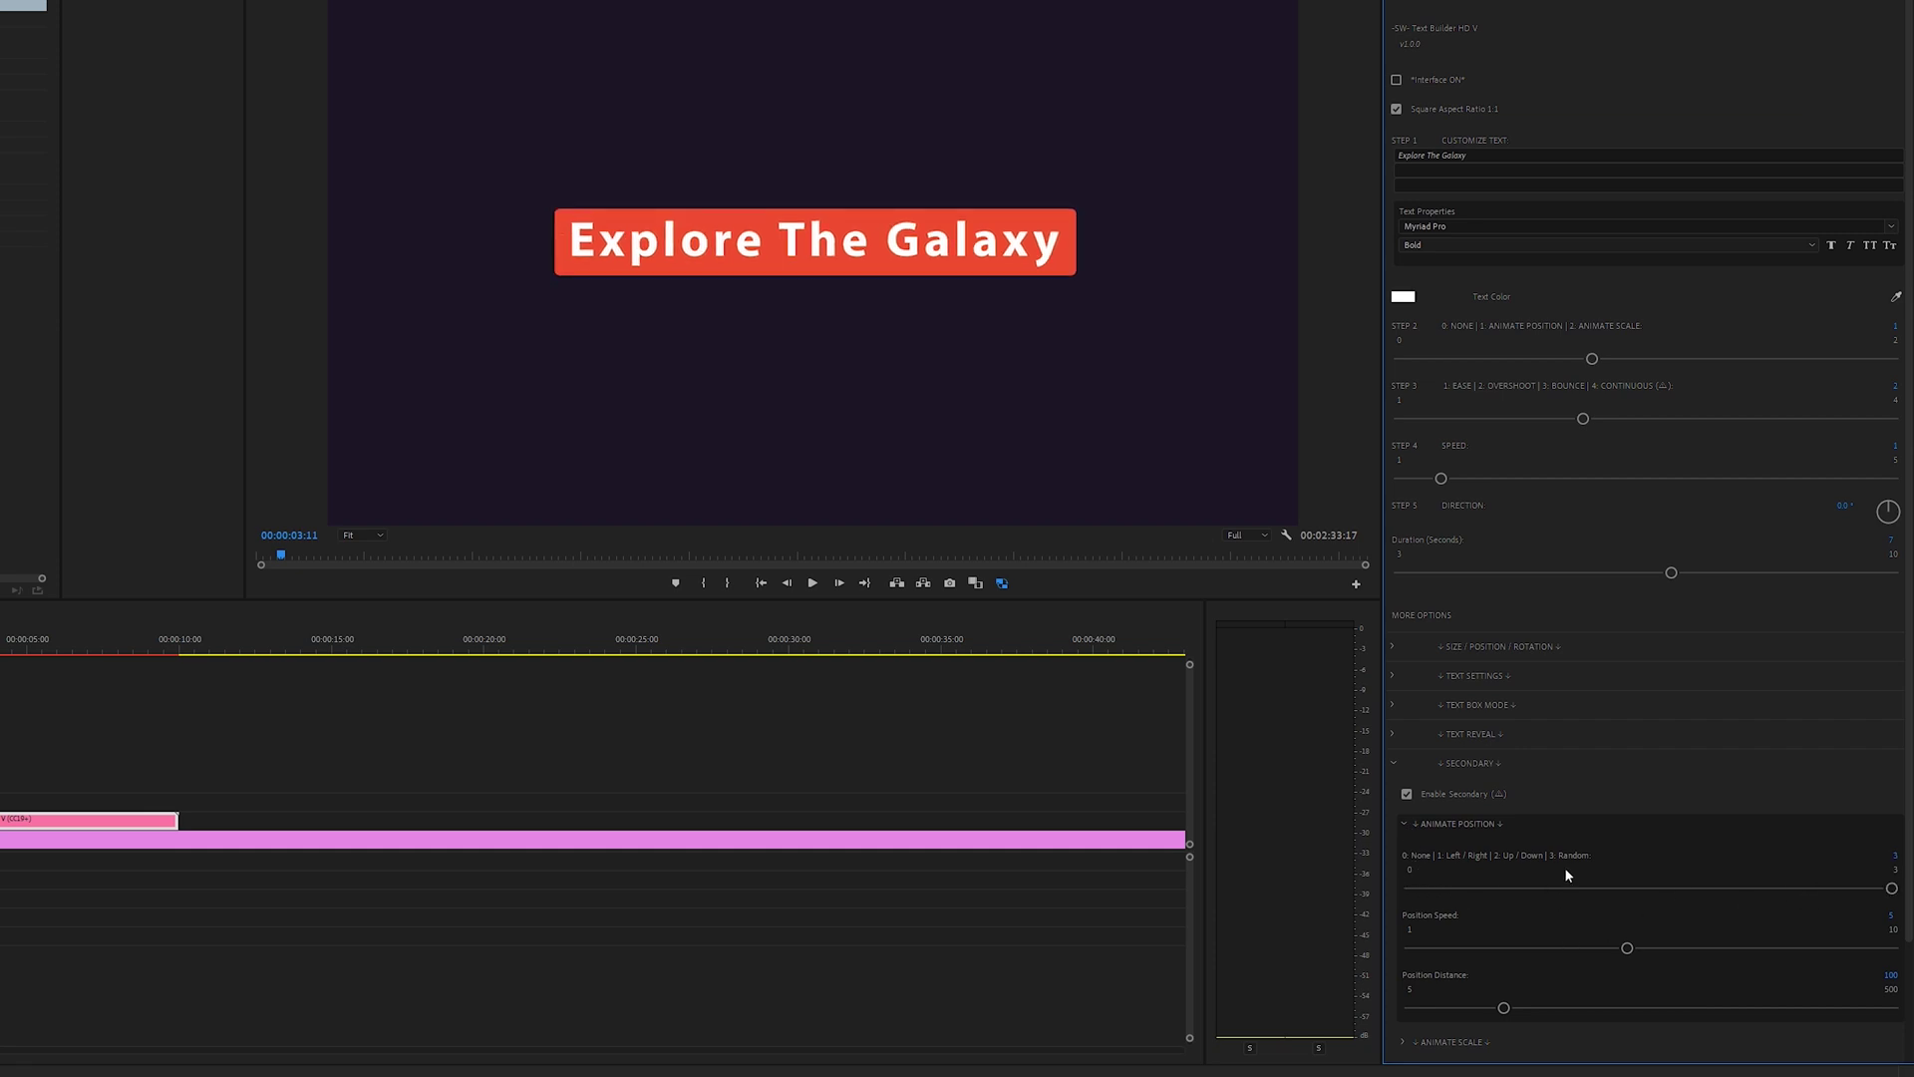
{"action": "left_click", "coordinate": [1409, 953]}
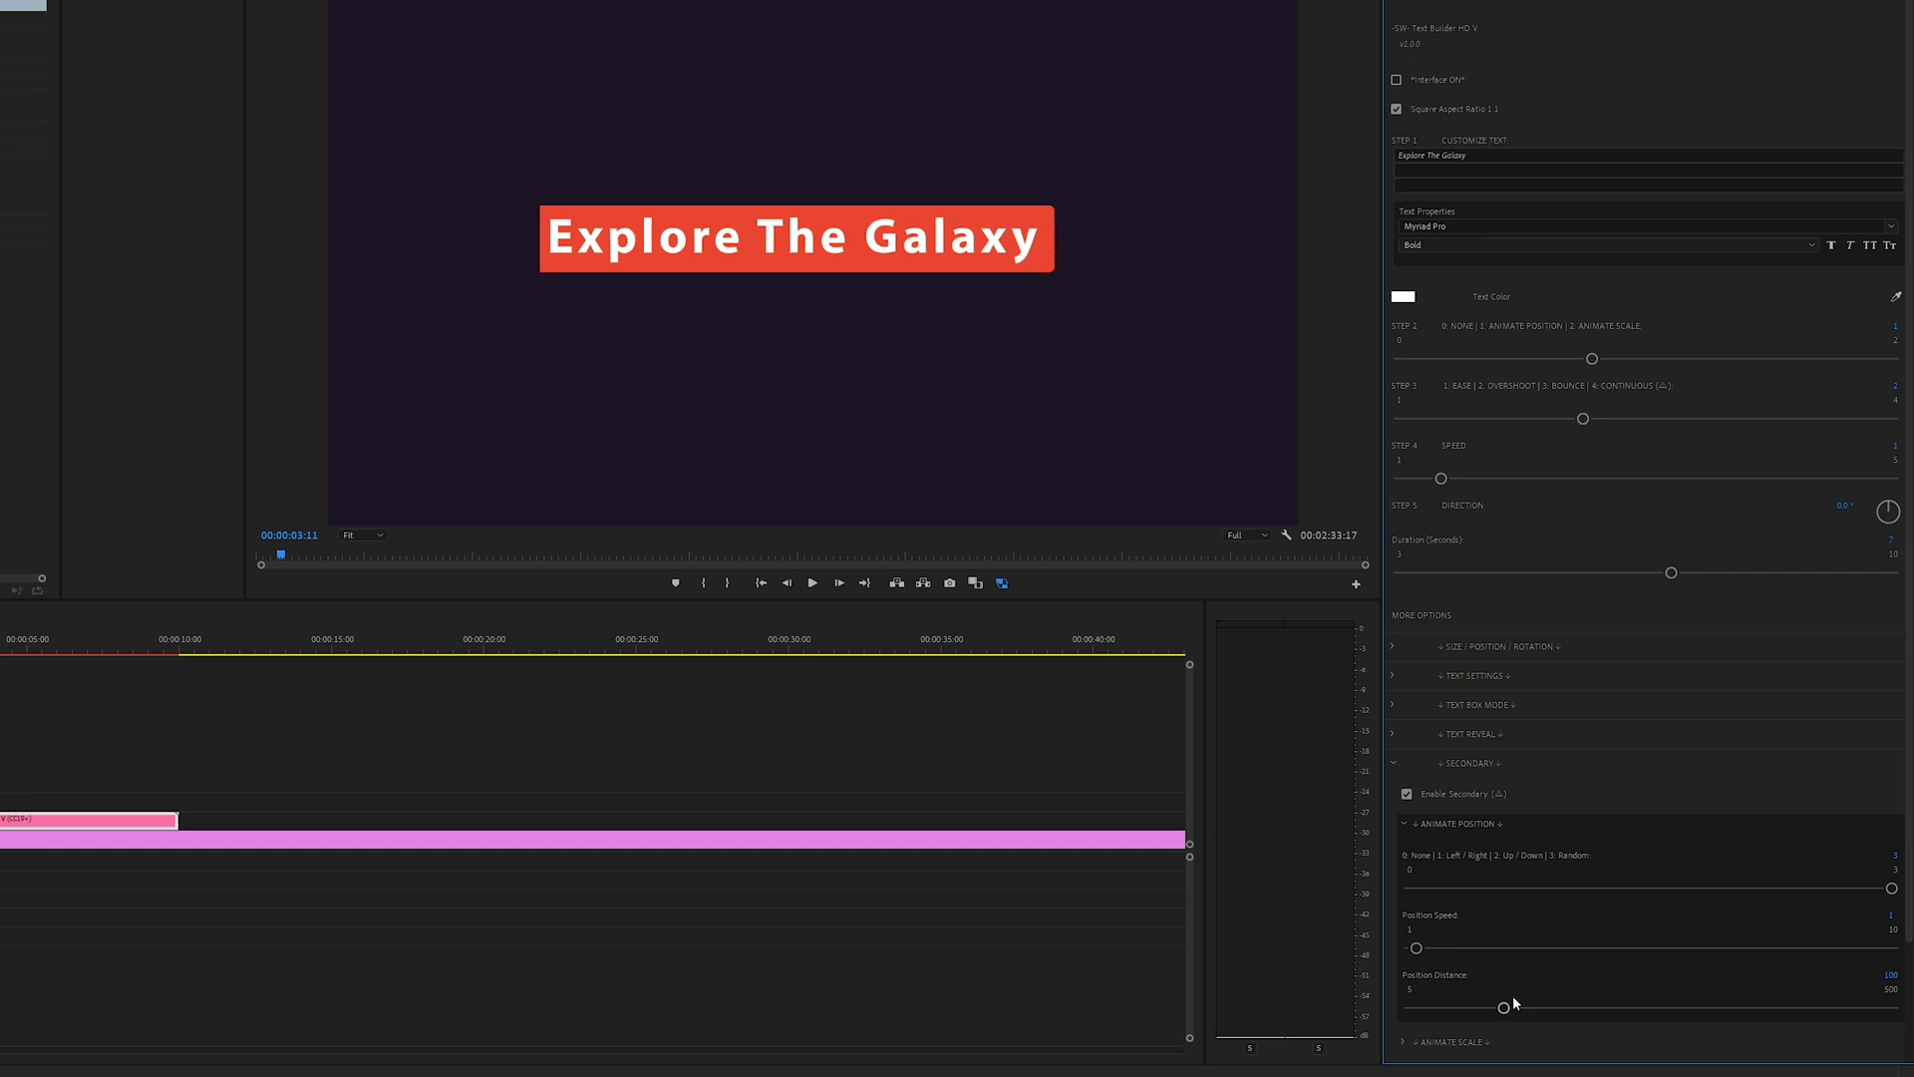
{"action": "left_click", "coordinate": [760, 643]}
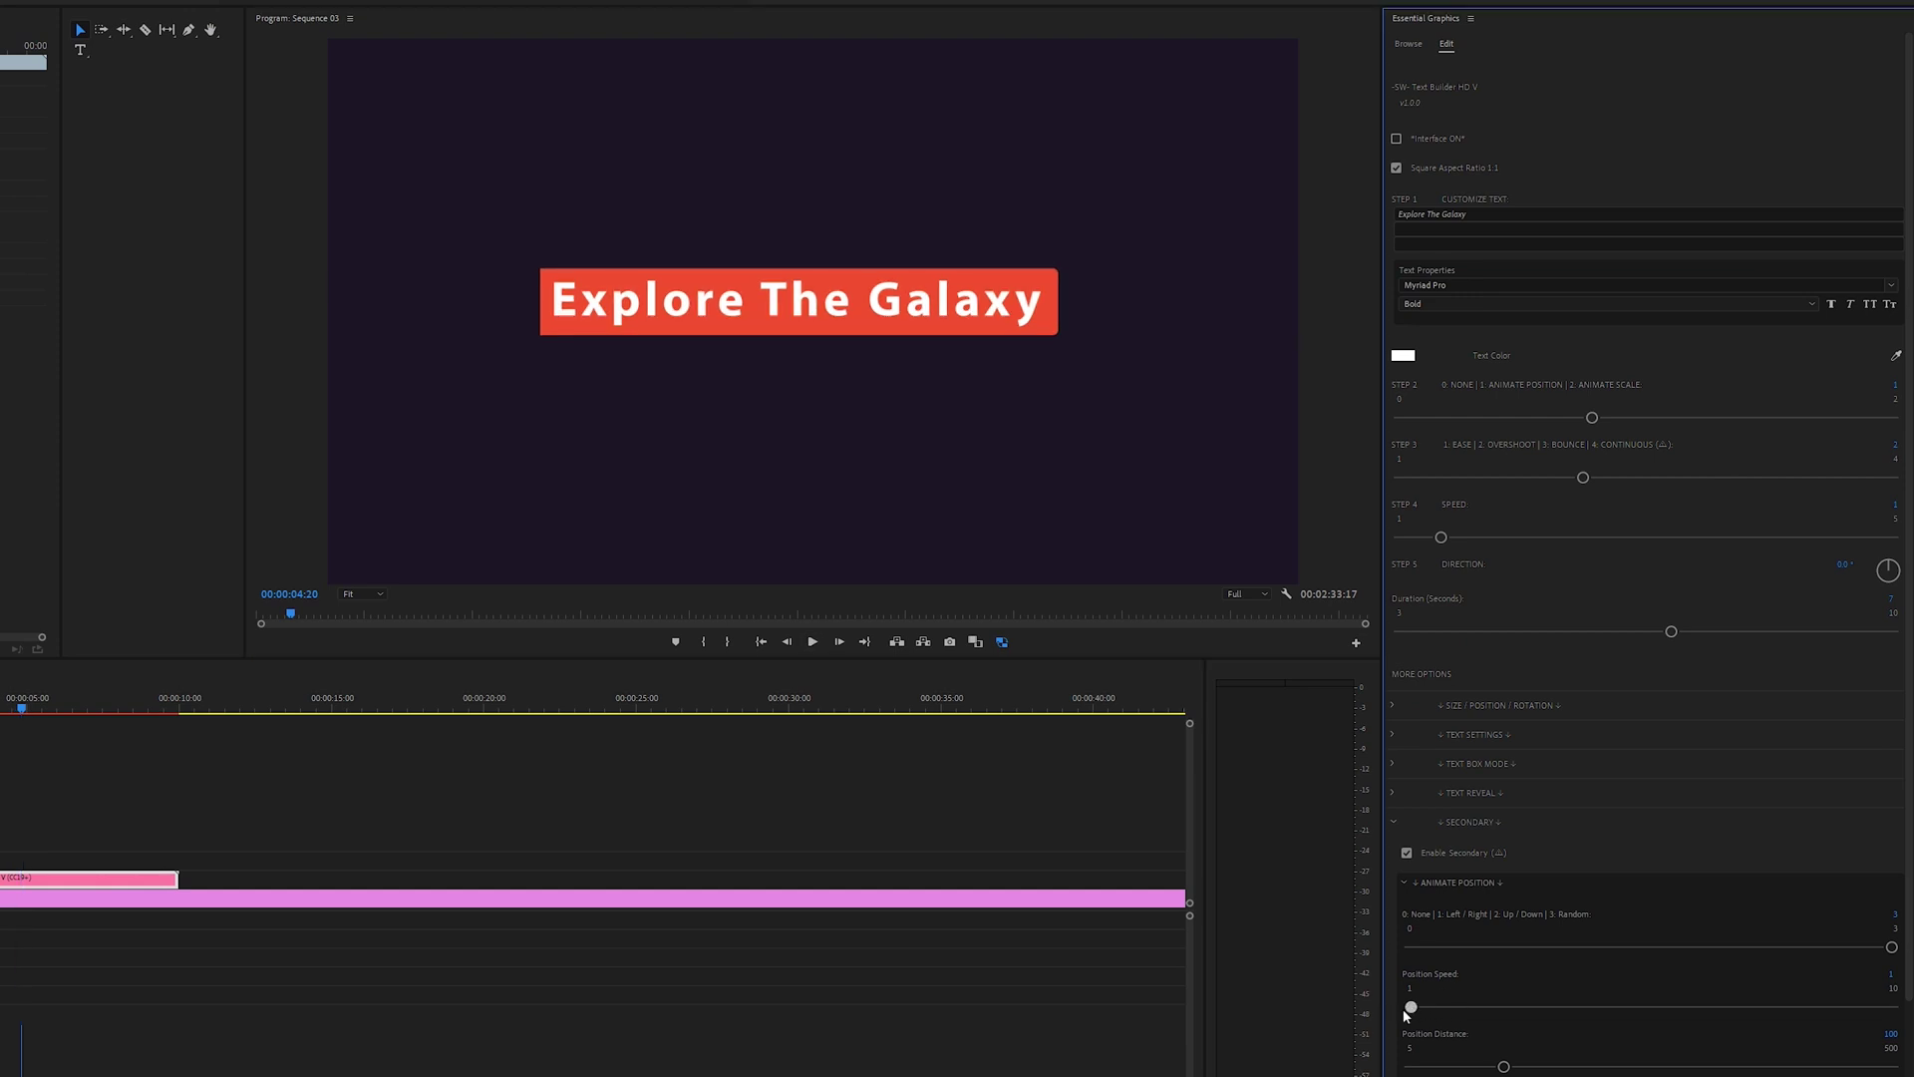
Step: Set the secondary position distance to 7, play back the boxed text and collapse the secondary group
{"action": "left_click_drag", "start_coordinate": [1504, 1066], "coordinate": [1413, 1066]}
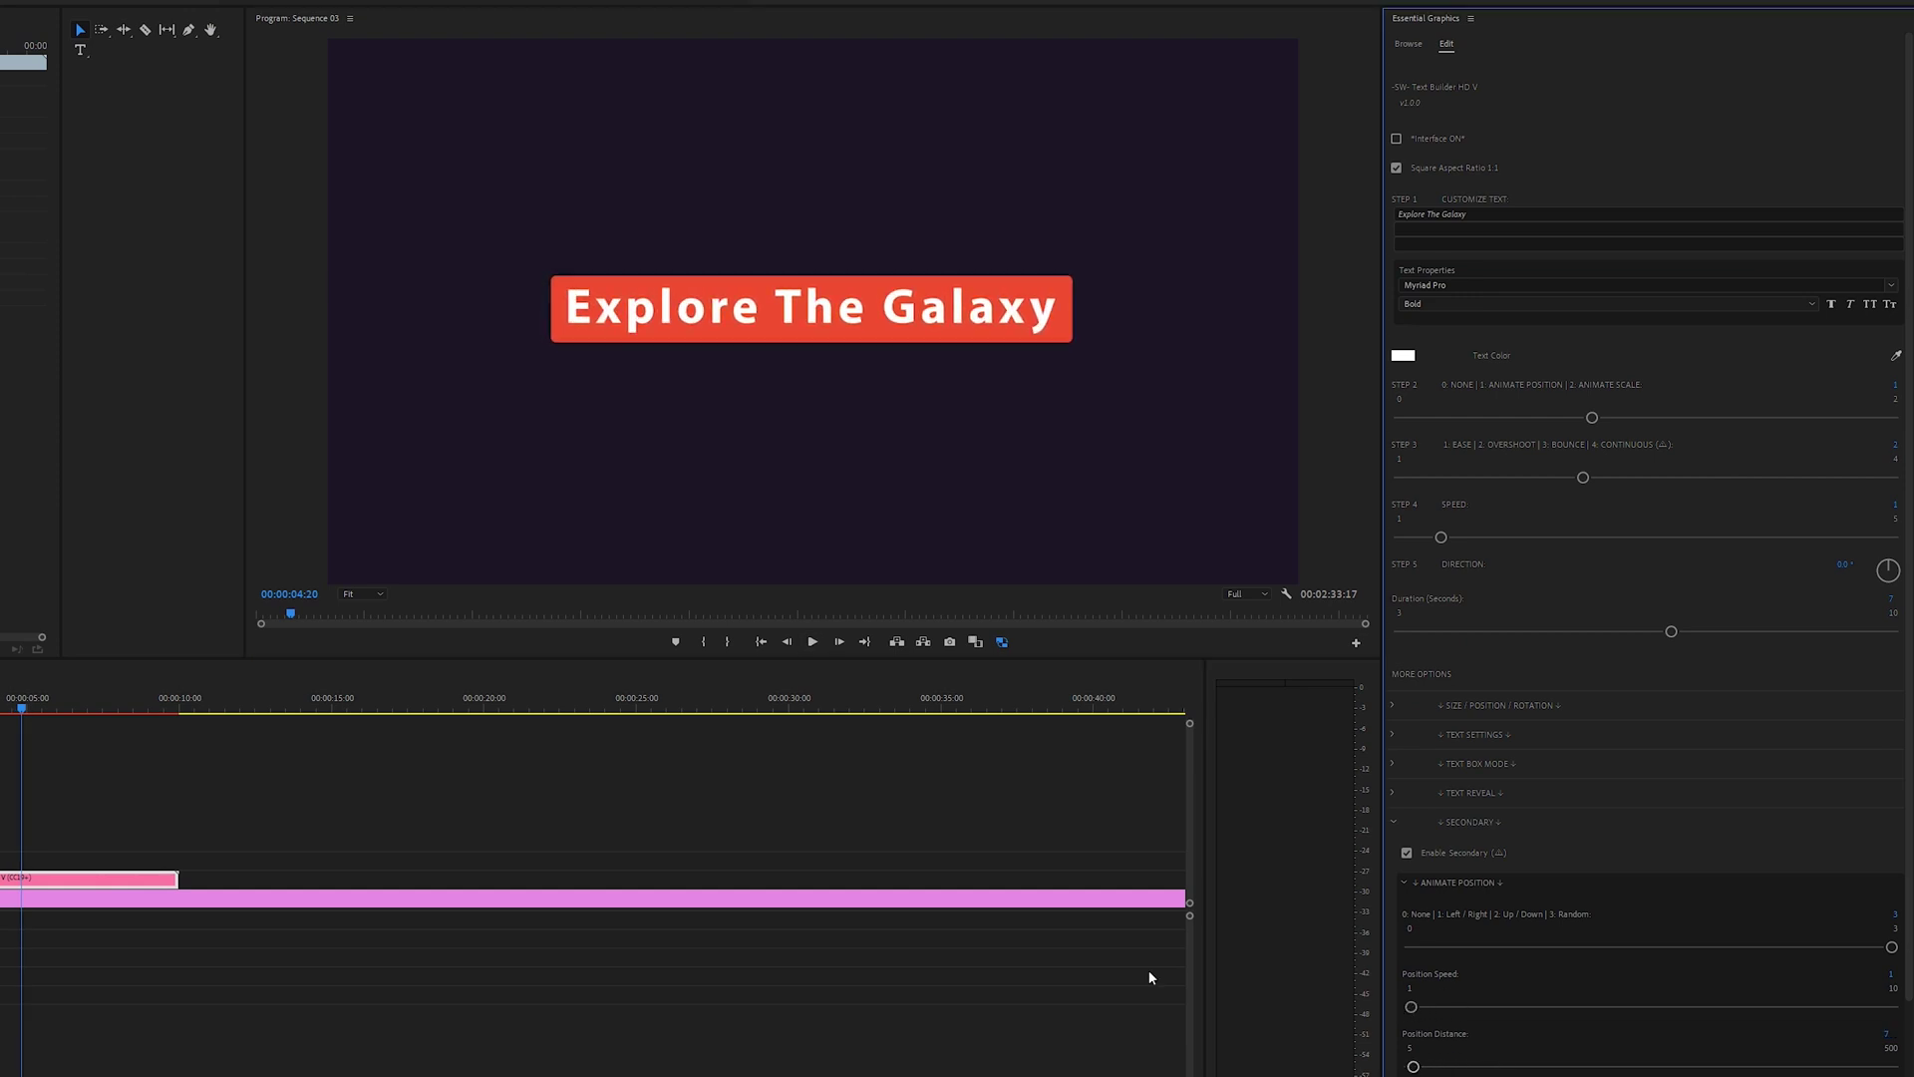
{"action": "left_click", "coordinate": [812, 646]}
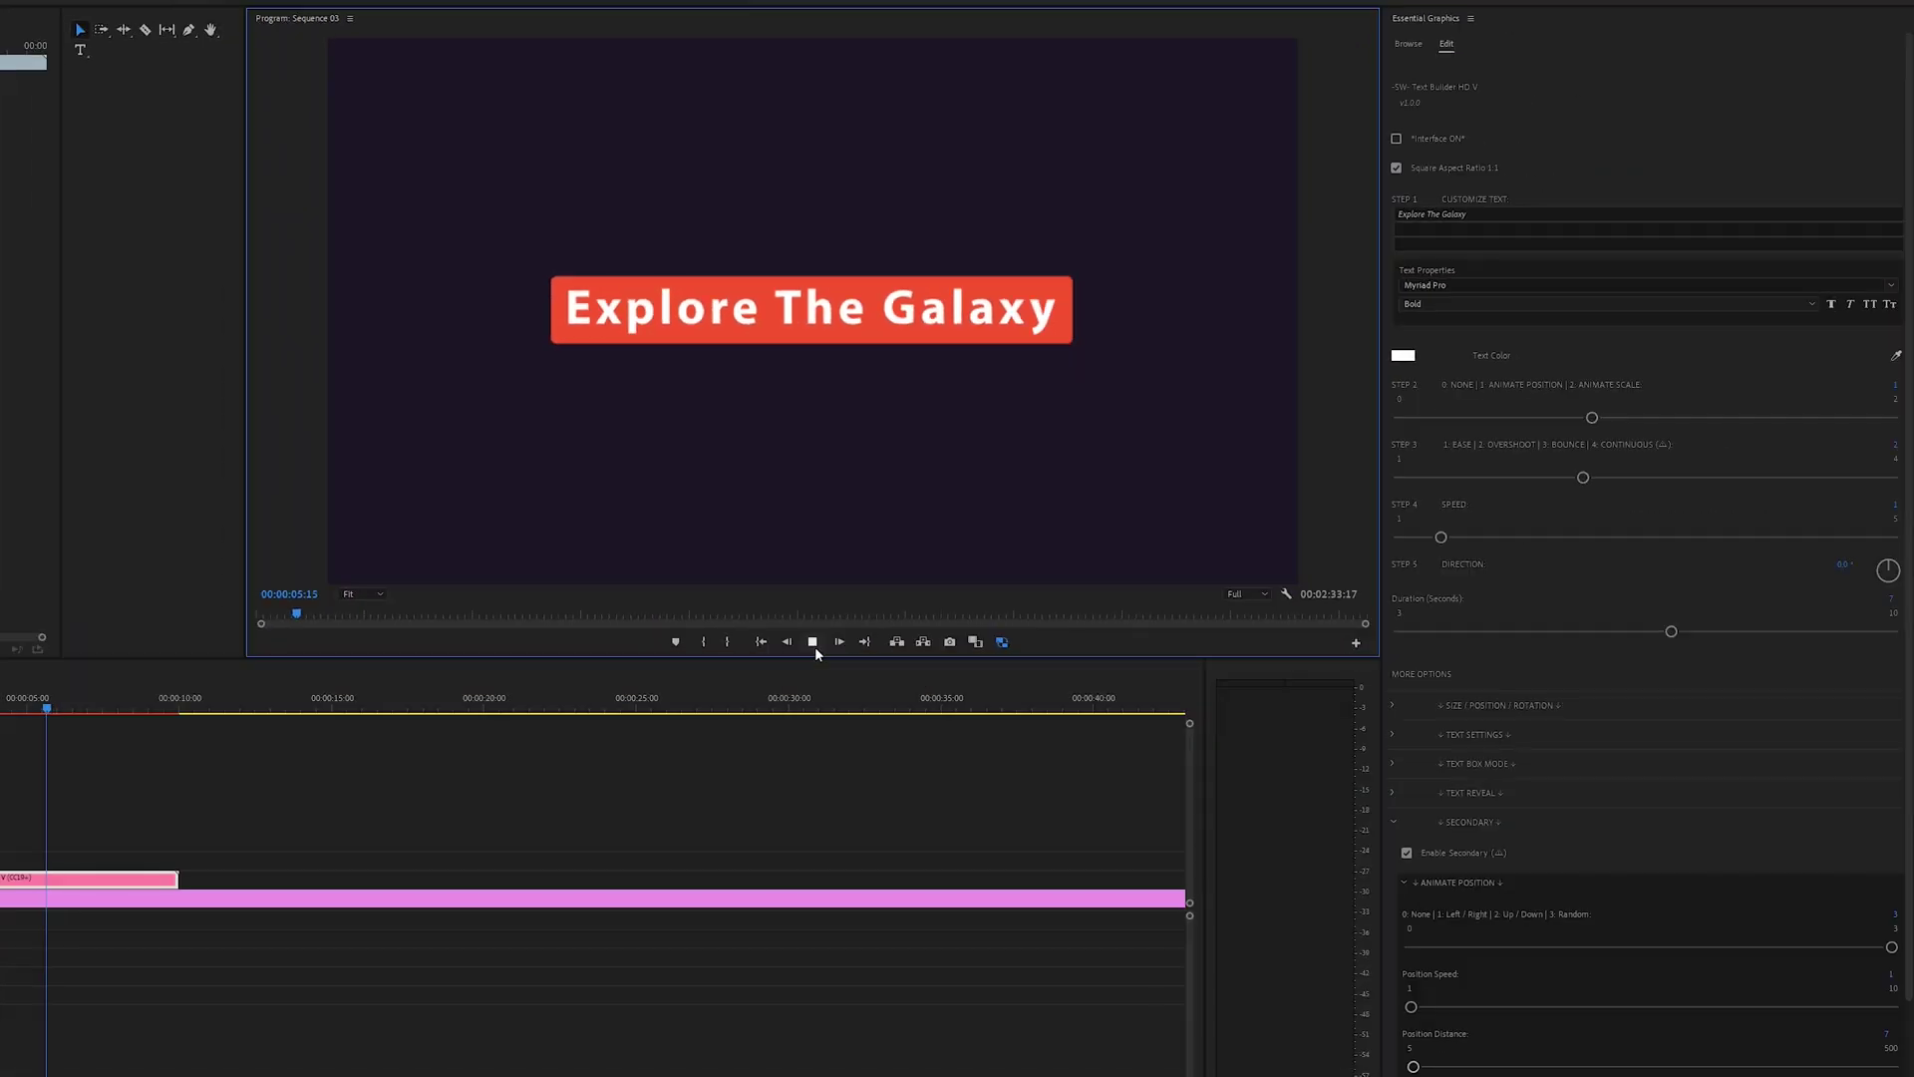
{"action": "left_click", "coordinate": [814, 644]}
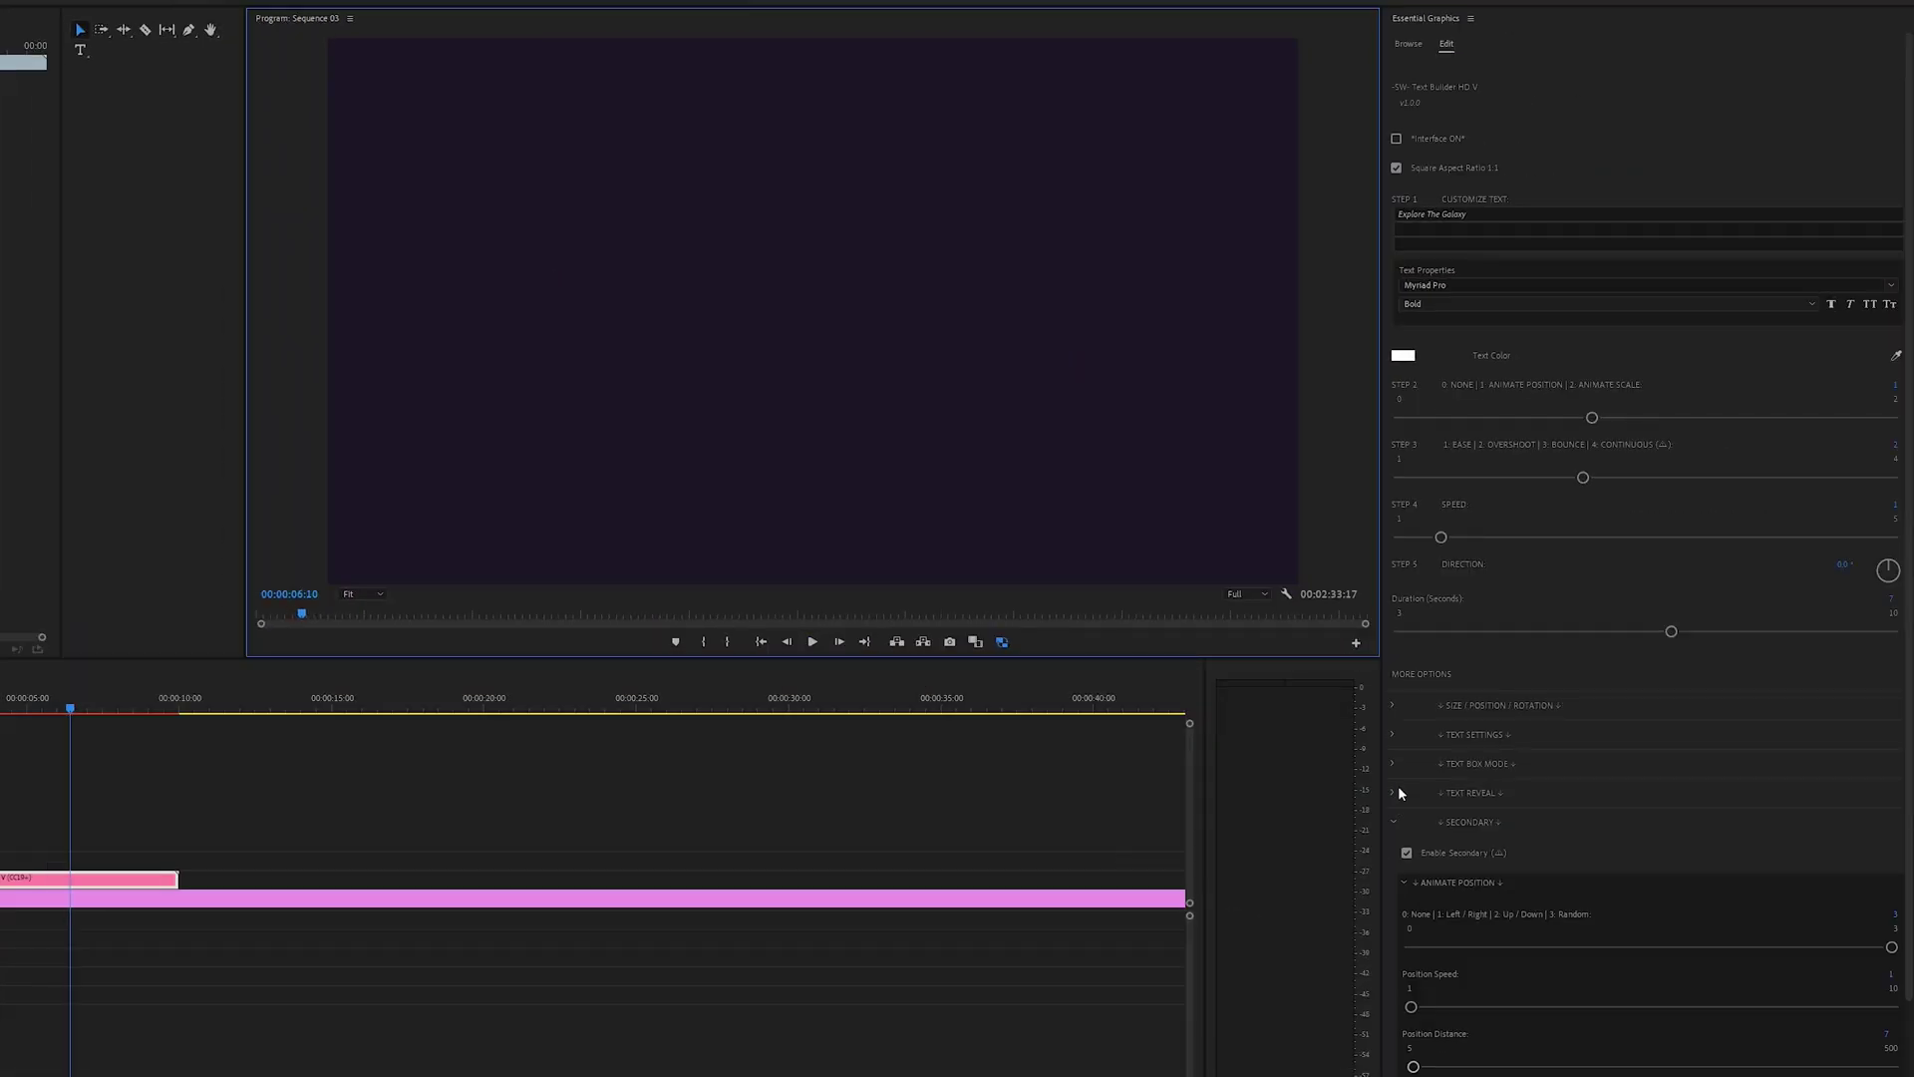
{"action": "left_click", "coordinate": [1392, 822]}
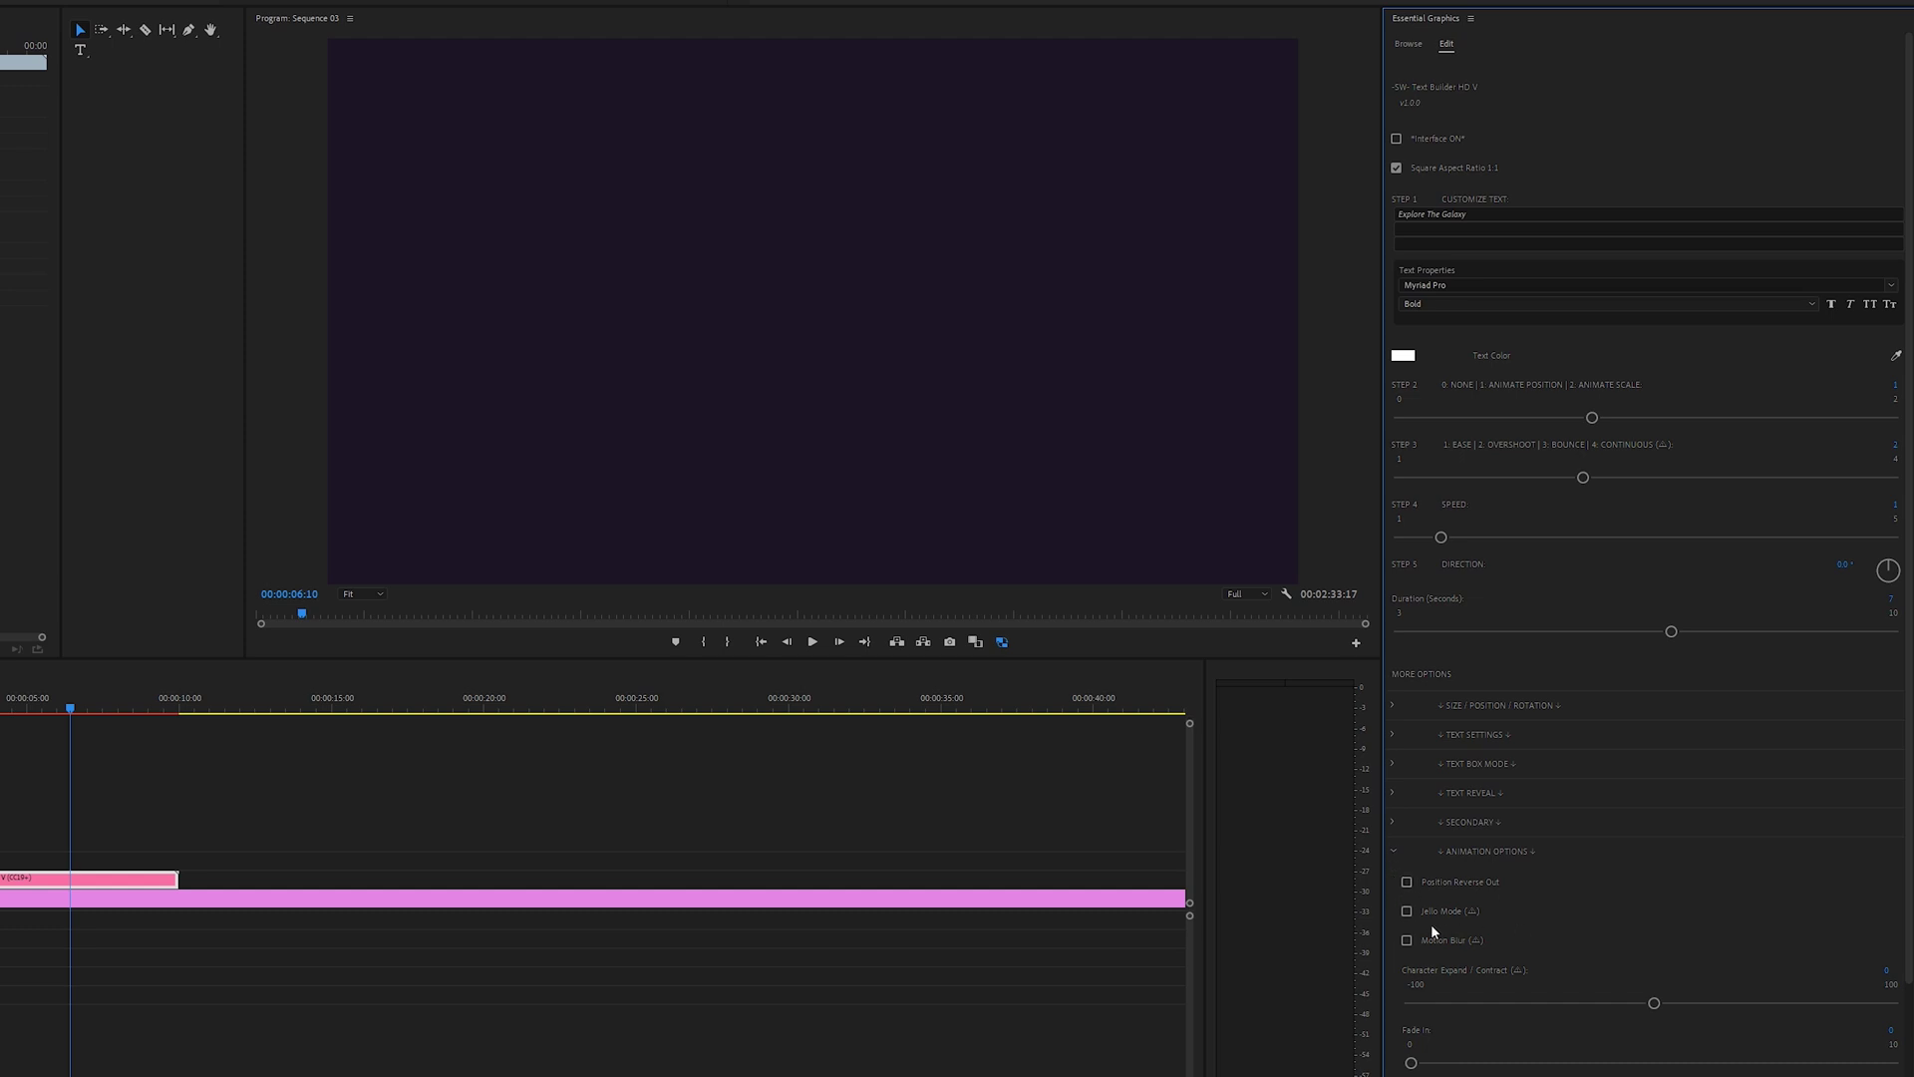
Step: Try motion blur on the boxed text at its entrance near the sequence start
{"action": "scroll", "coordinate": [1461, 914], "scroll_direction": "down", "scroll_amount": 1}
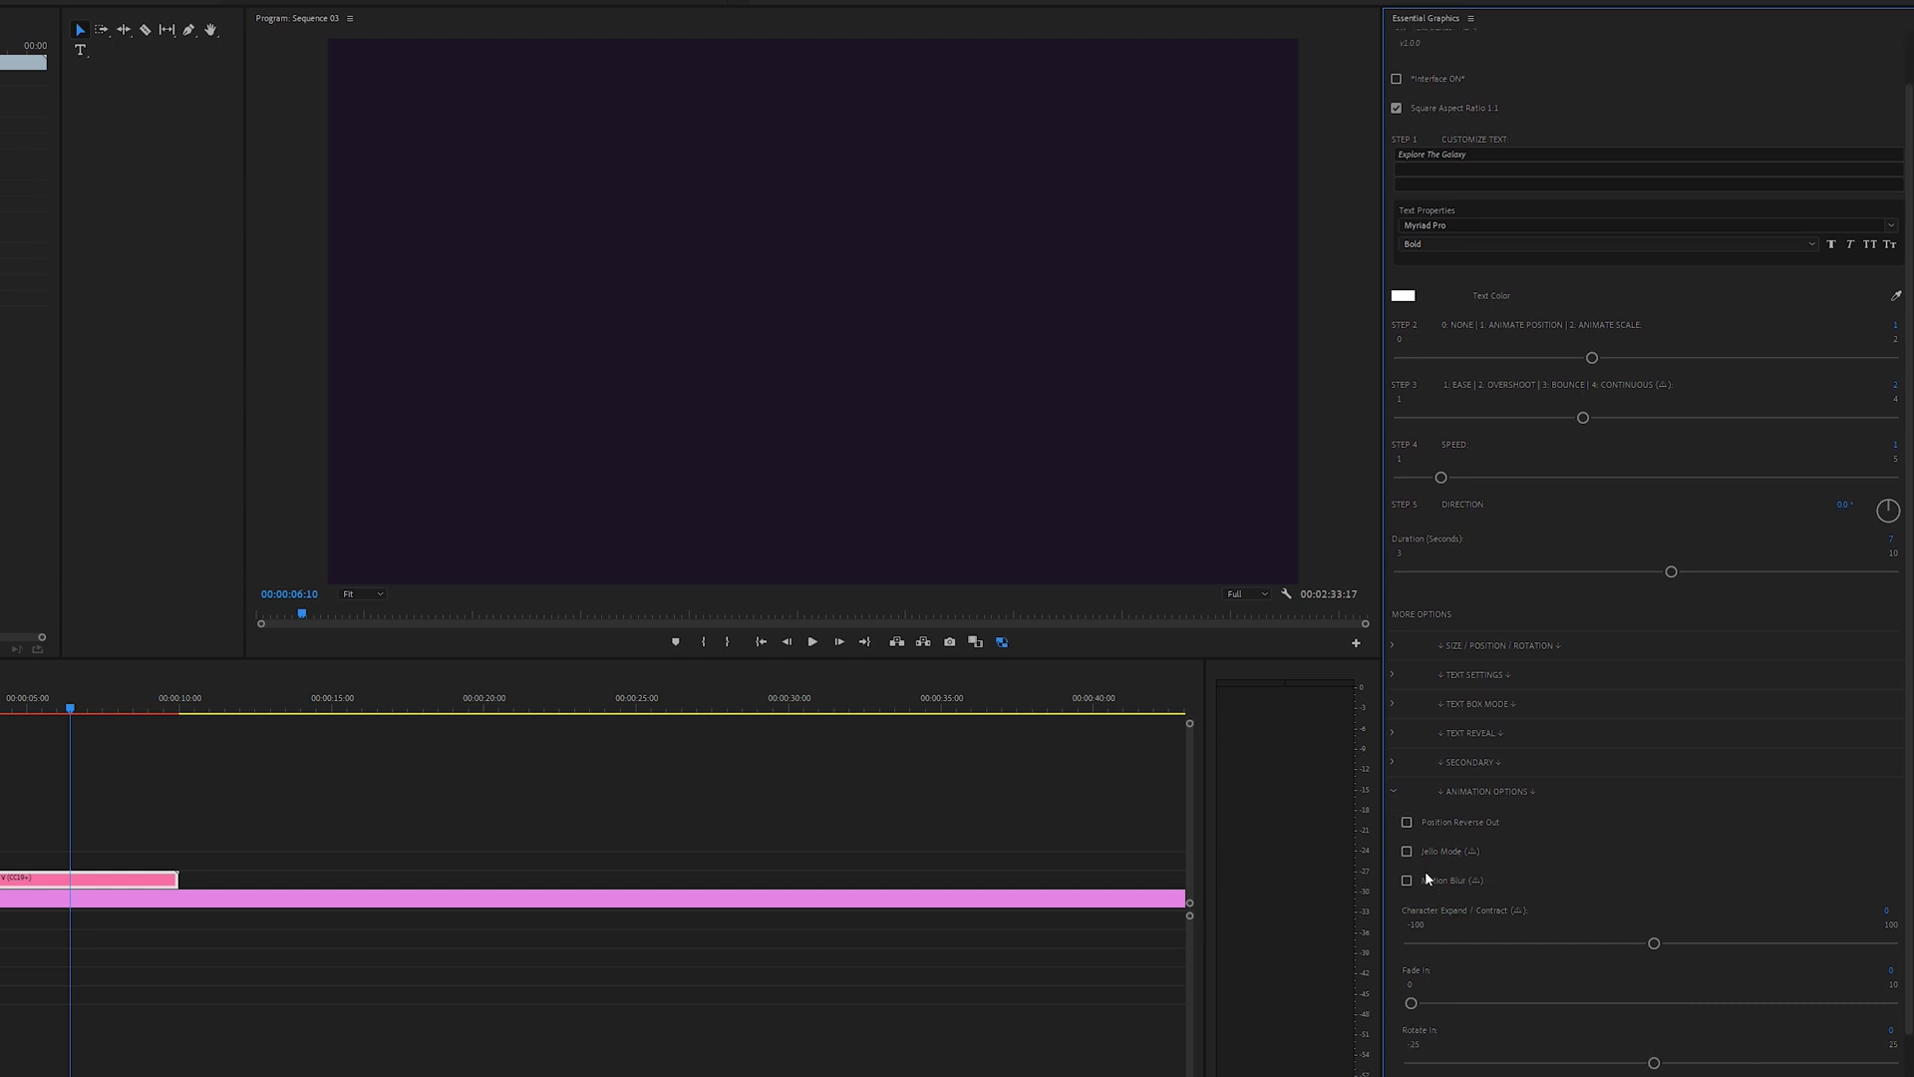
{"action": "scroll", "coordinate": [1451, 855], "scroll_direction": "down", "scroll_amount": 1}
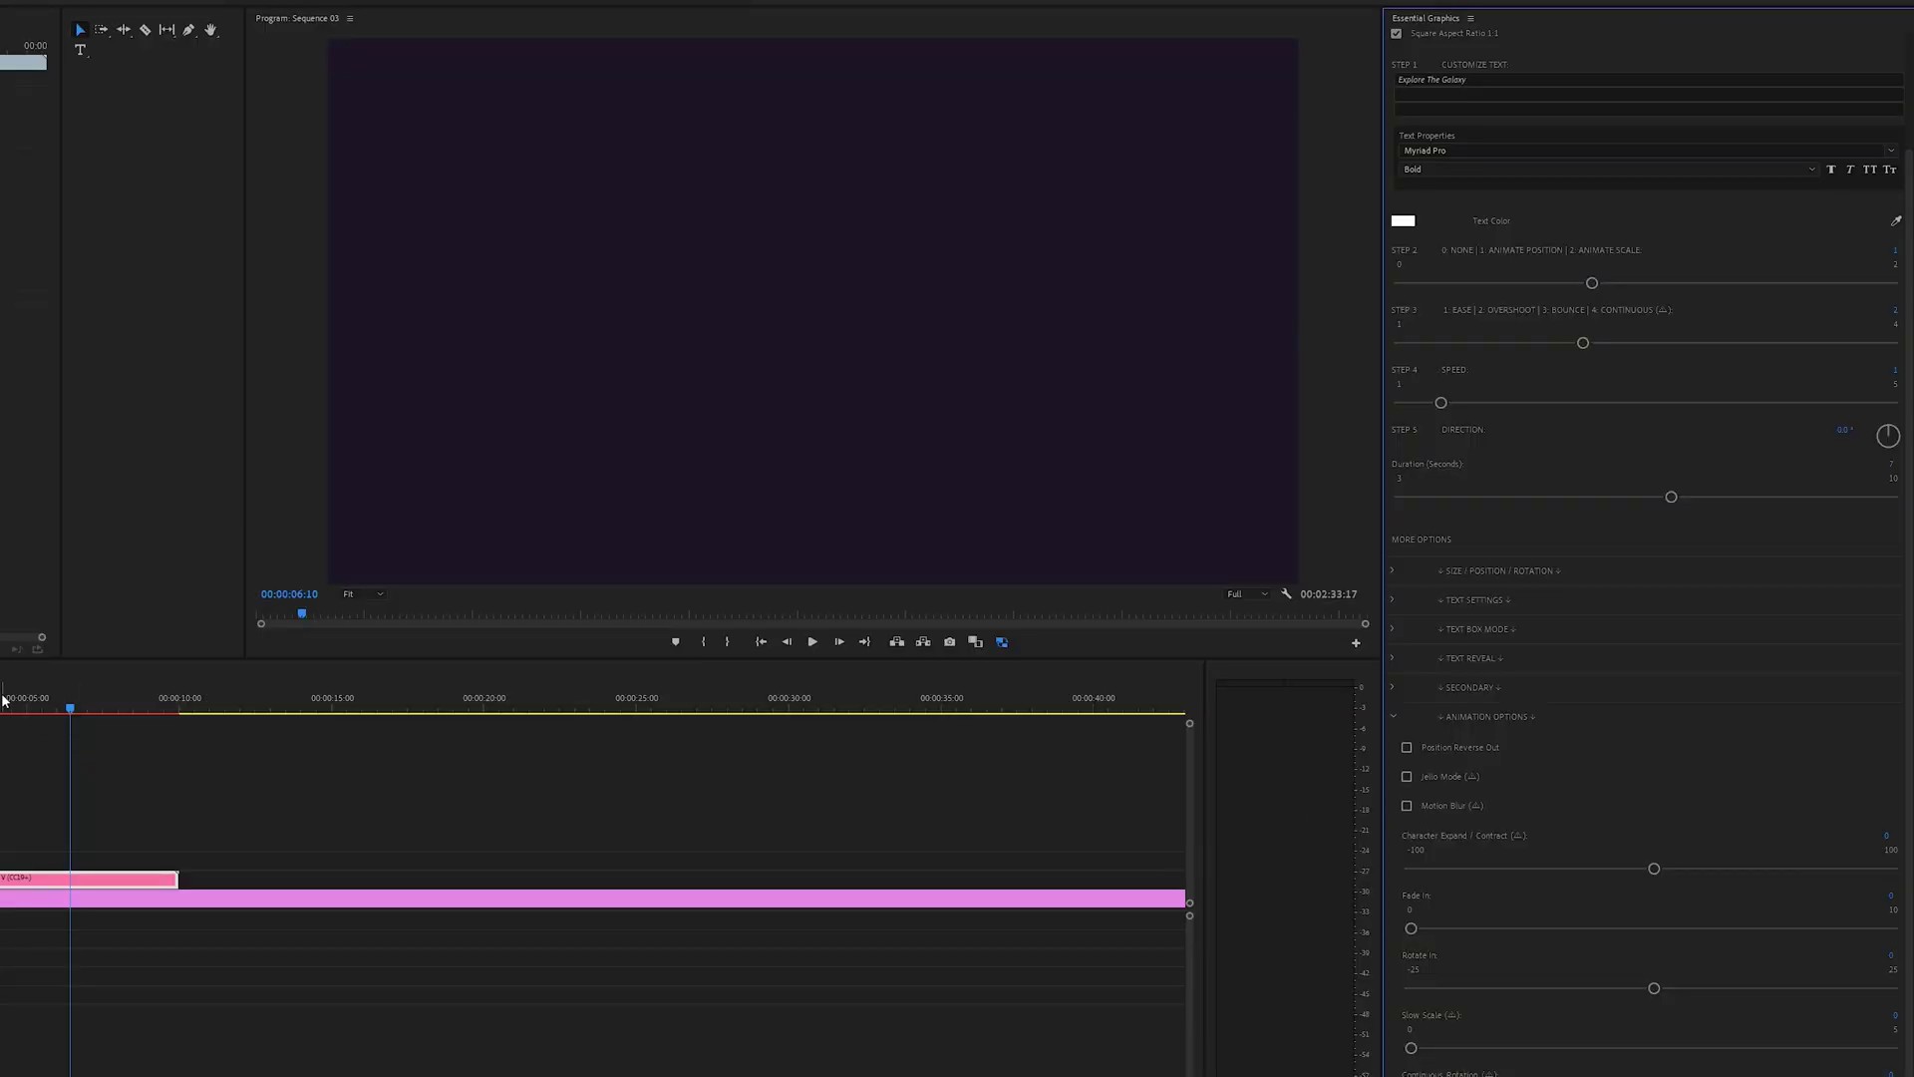
{"action": "left_click_drag", "start_coordinate": [2, 701], "coordinate": [0, 701]}
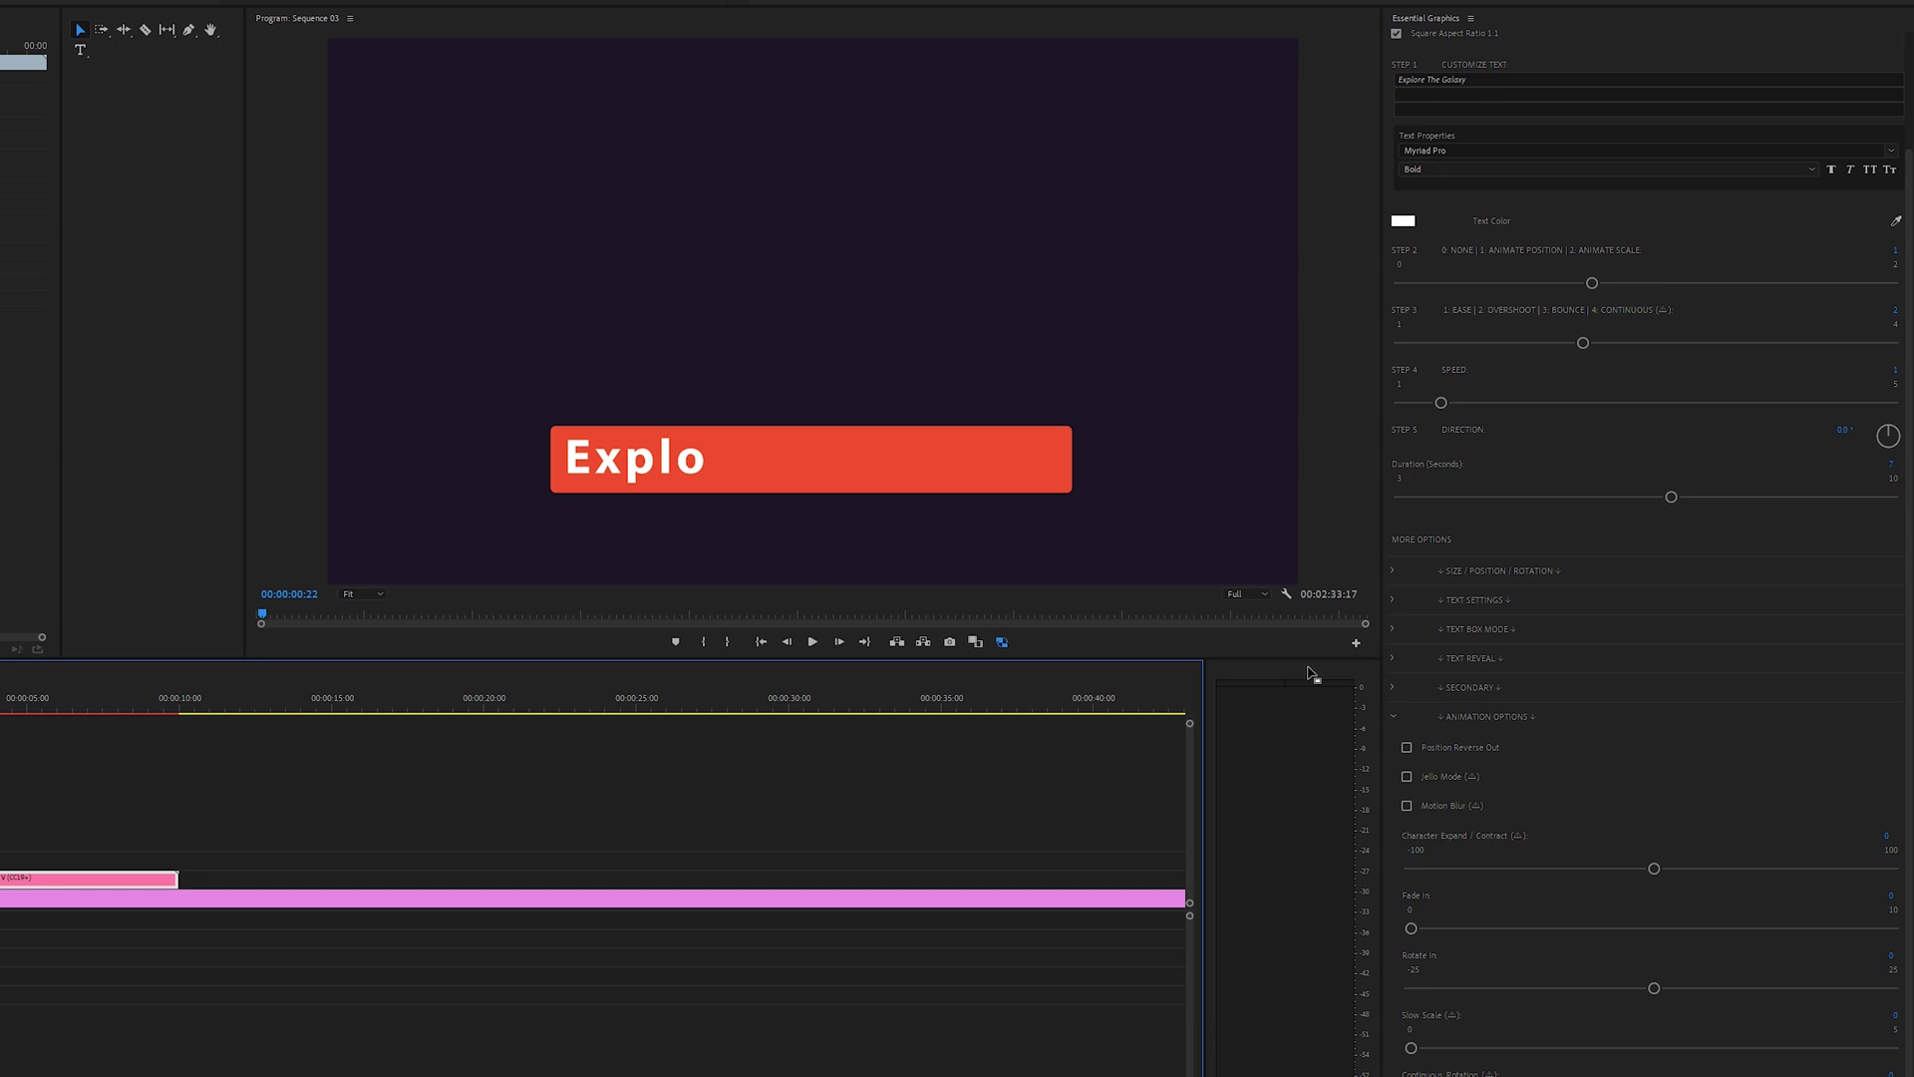
{"action": "left_click", "coordinate": [1407, 808]}
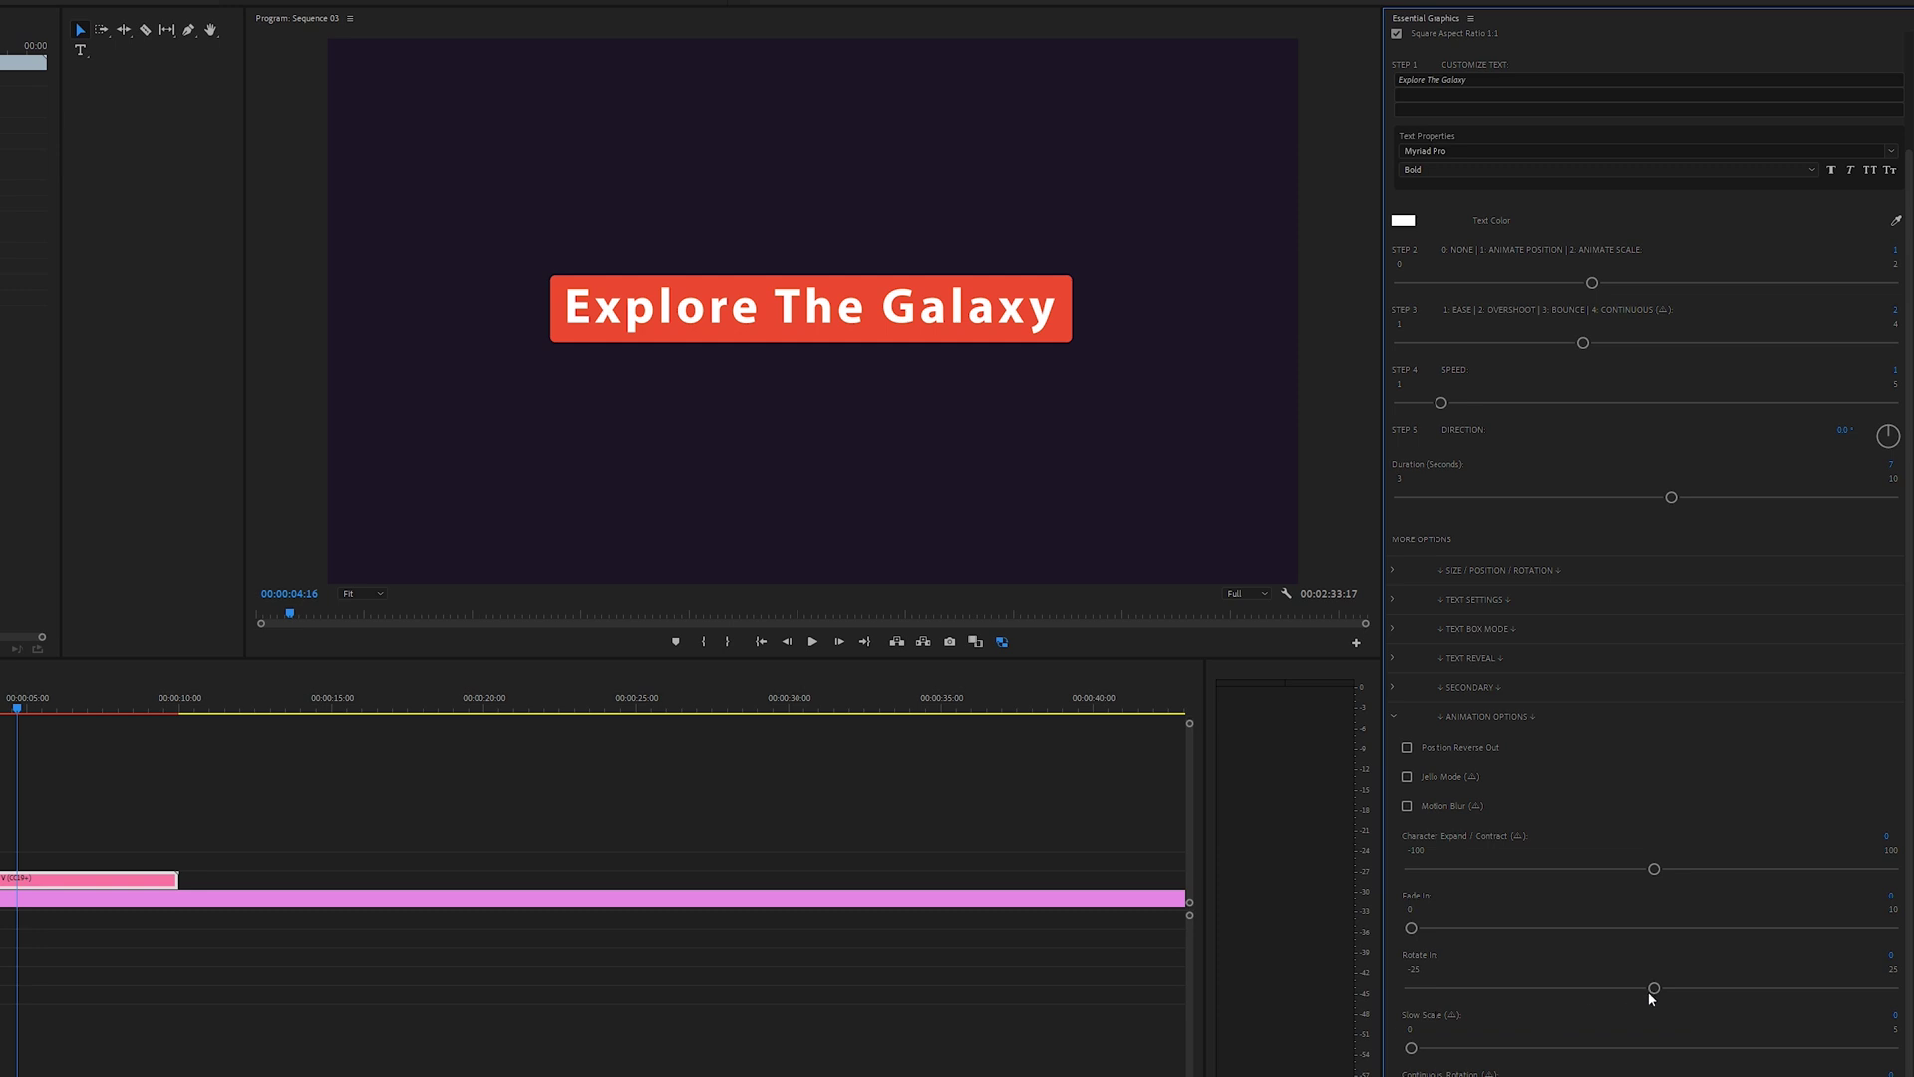
Step: Set the boxed text's Rotate In to 20, checking the effect by playing back from the sequence start
{"action": "left_click_drag", "start_coordinate": [1648, 991], "coordinate": [1742, 988]}
{"action": "left_click", "coordinate": [762, 642]}
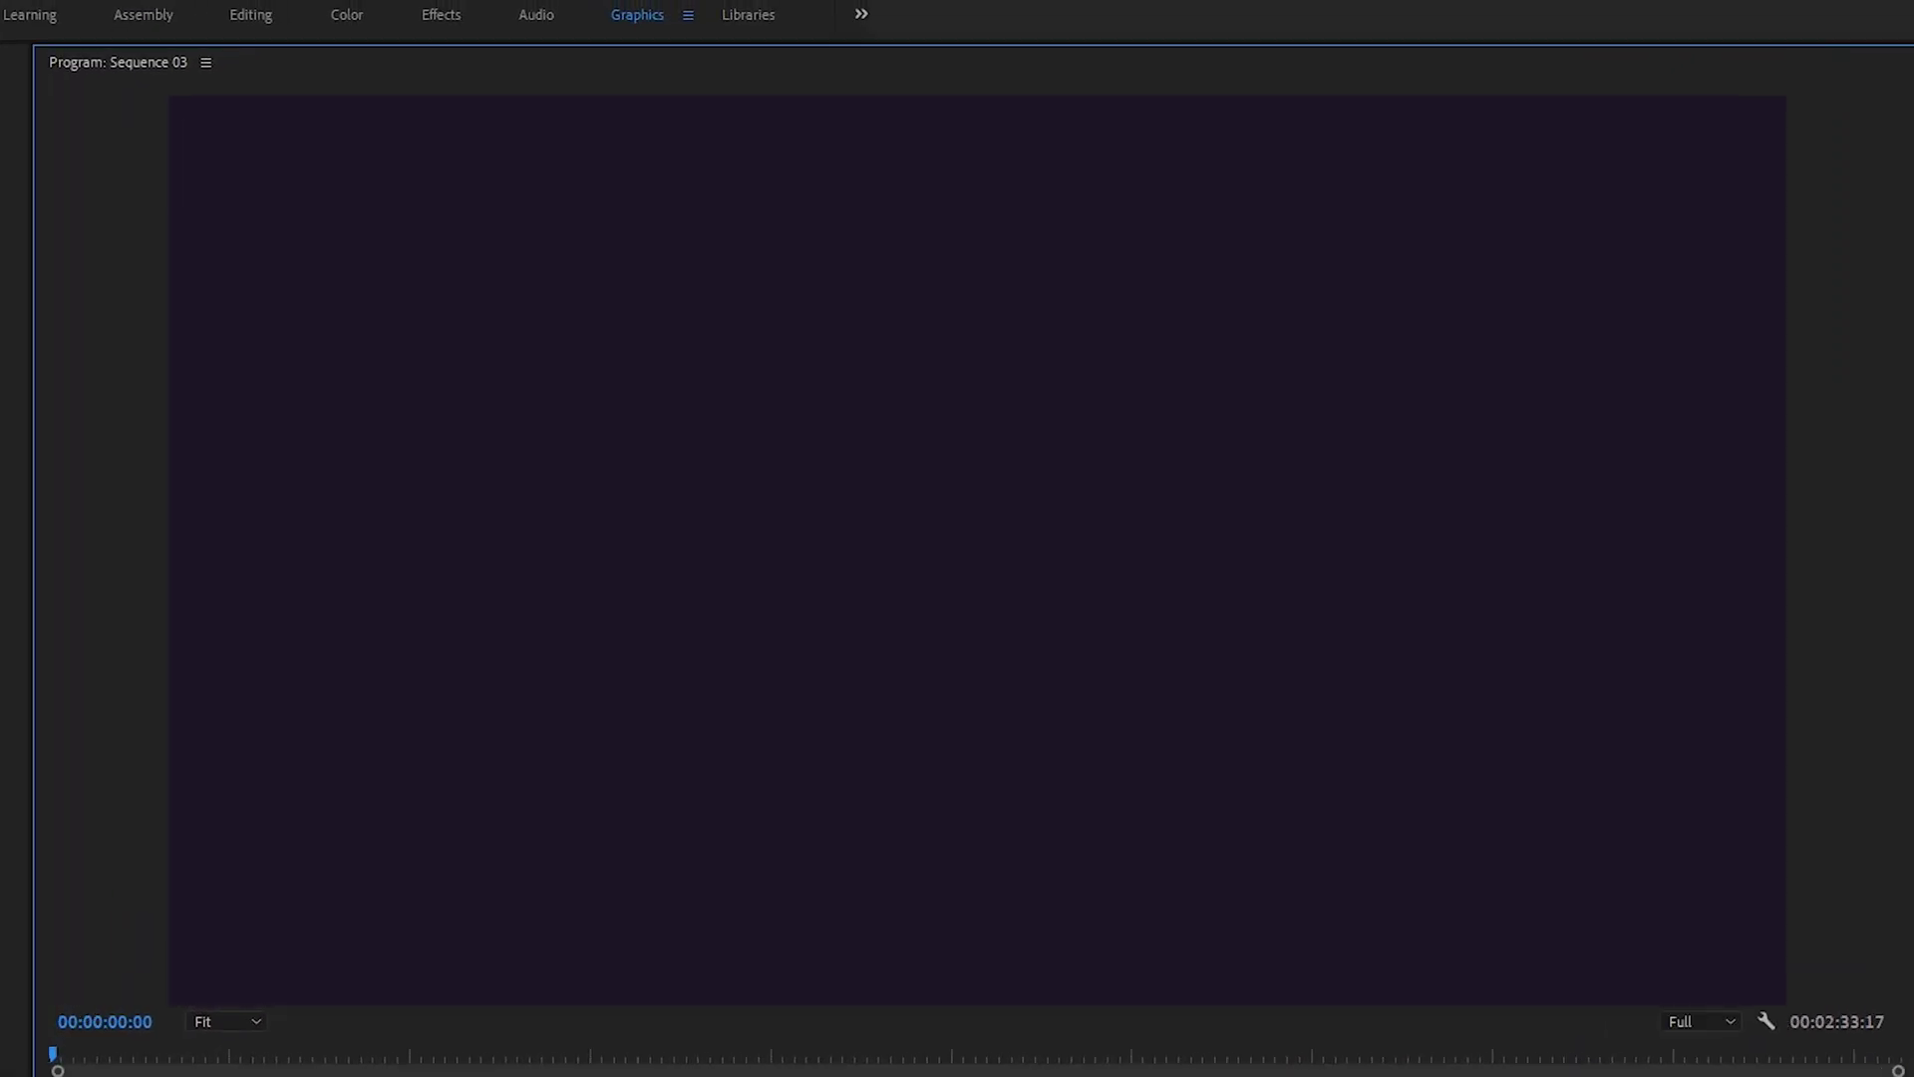
{"action": "key", "text": "space"}
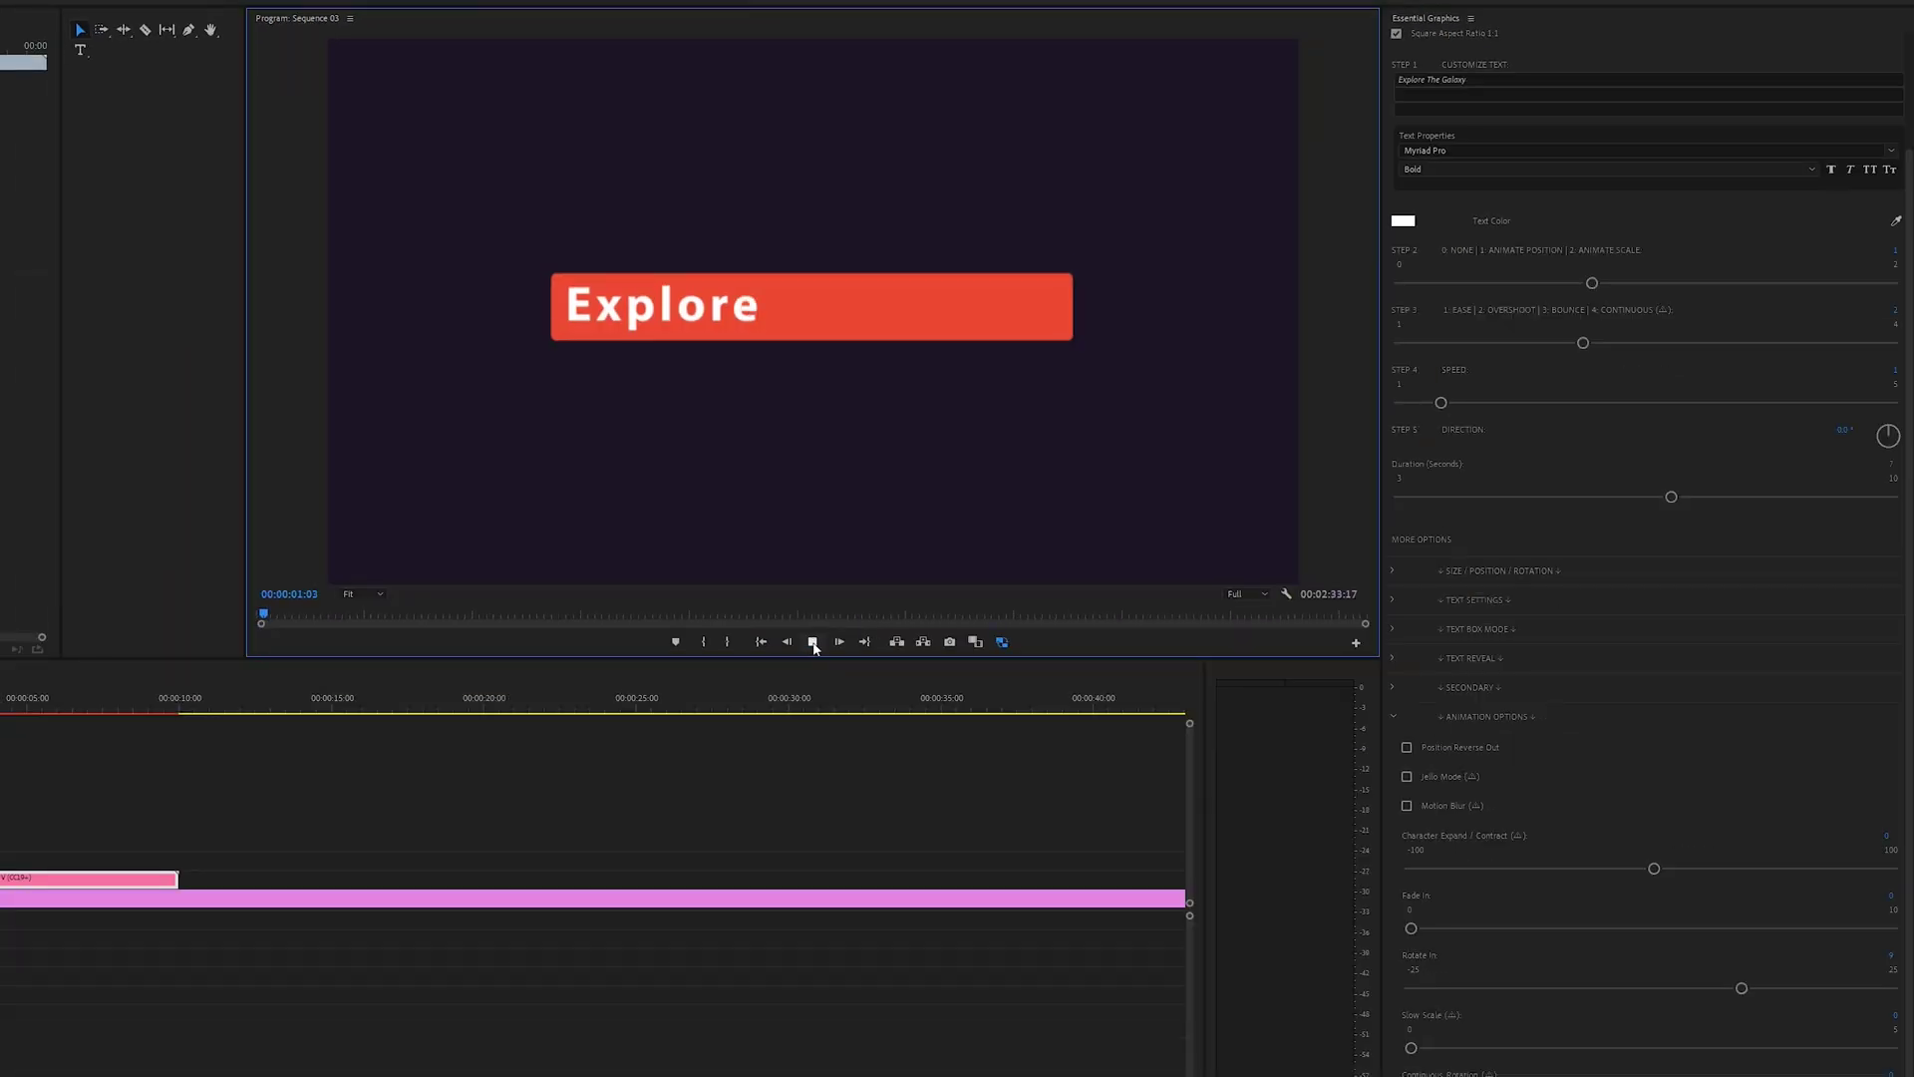
{"action": "left_click", "coordinate": [812, 643]}
{"action": "left_click_drag", "start_coordinate": [1742, 988], "coordinate": [1844, 989]}
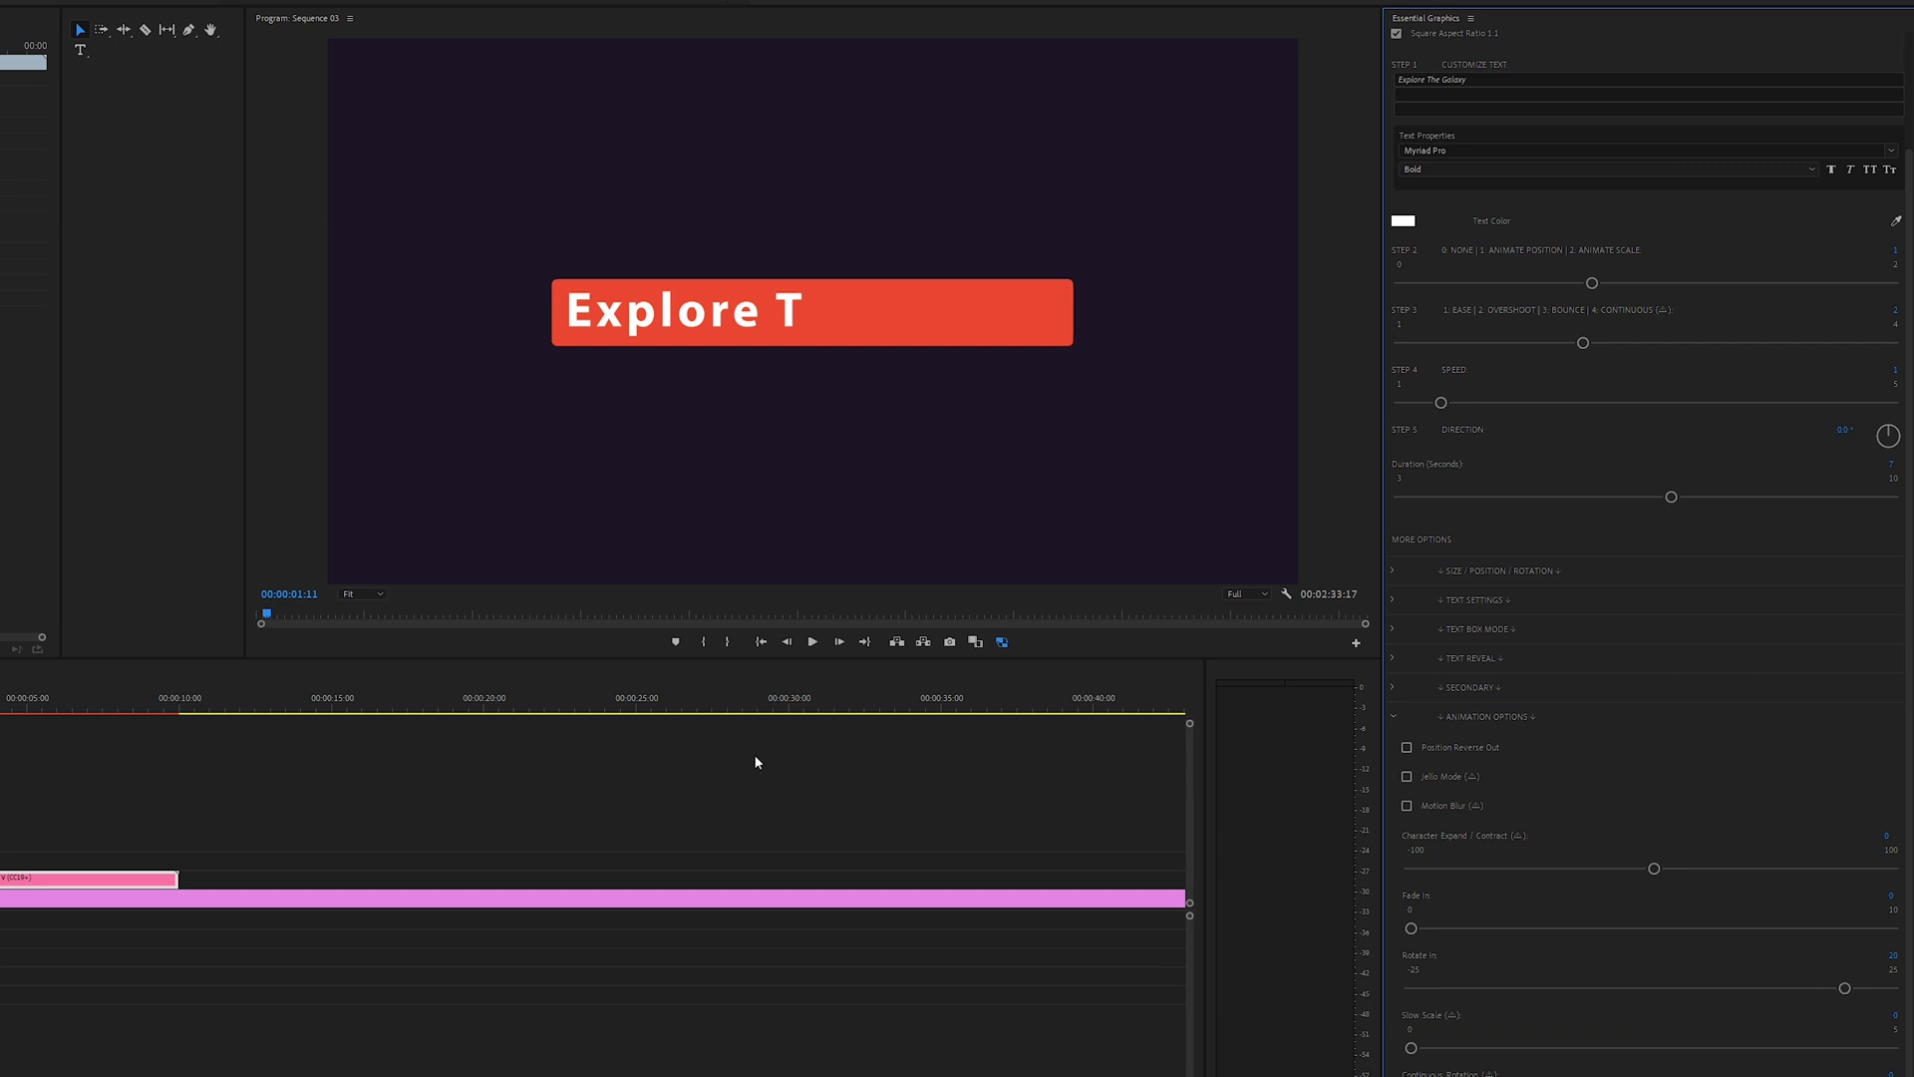
{"action": "left_click", "coordinate": [760, 641]}
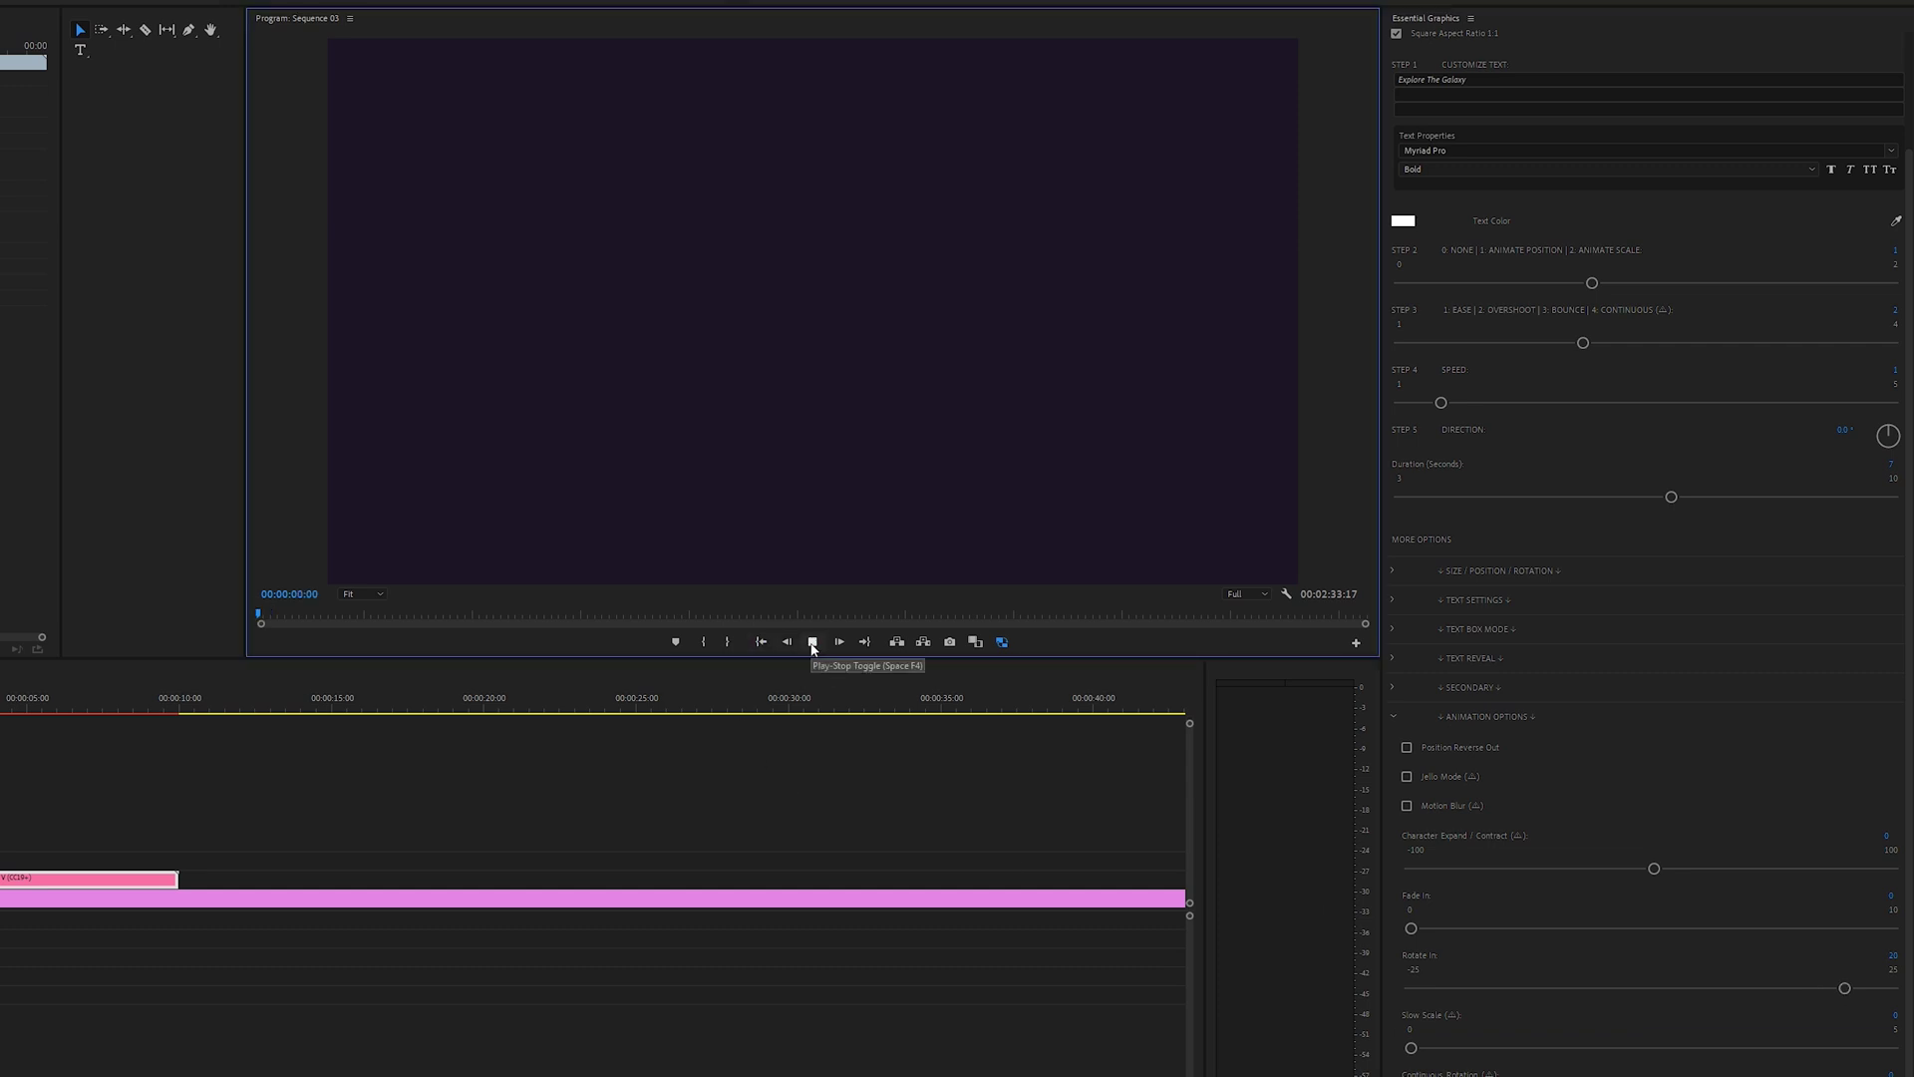
{"action": "left_click", "coordinate": [812, 641]}
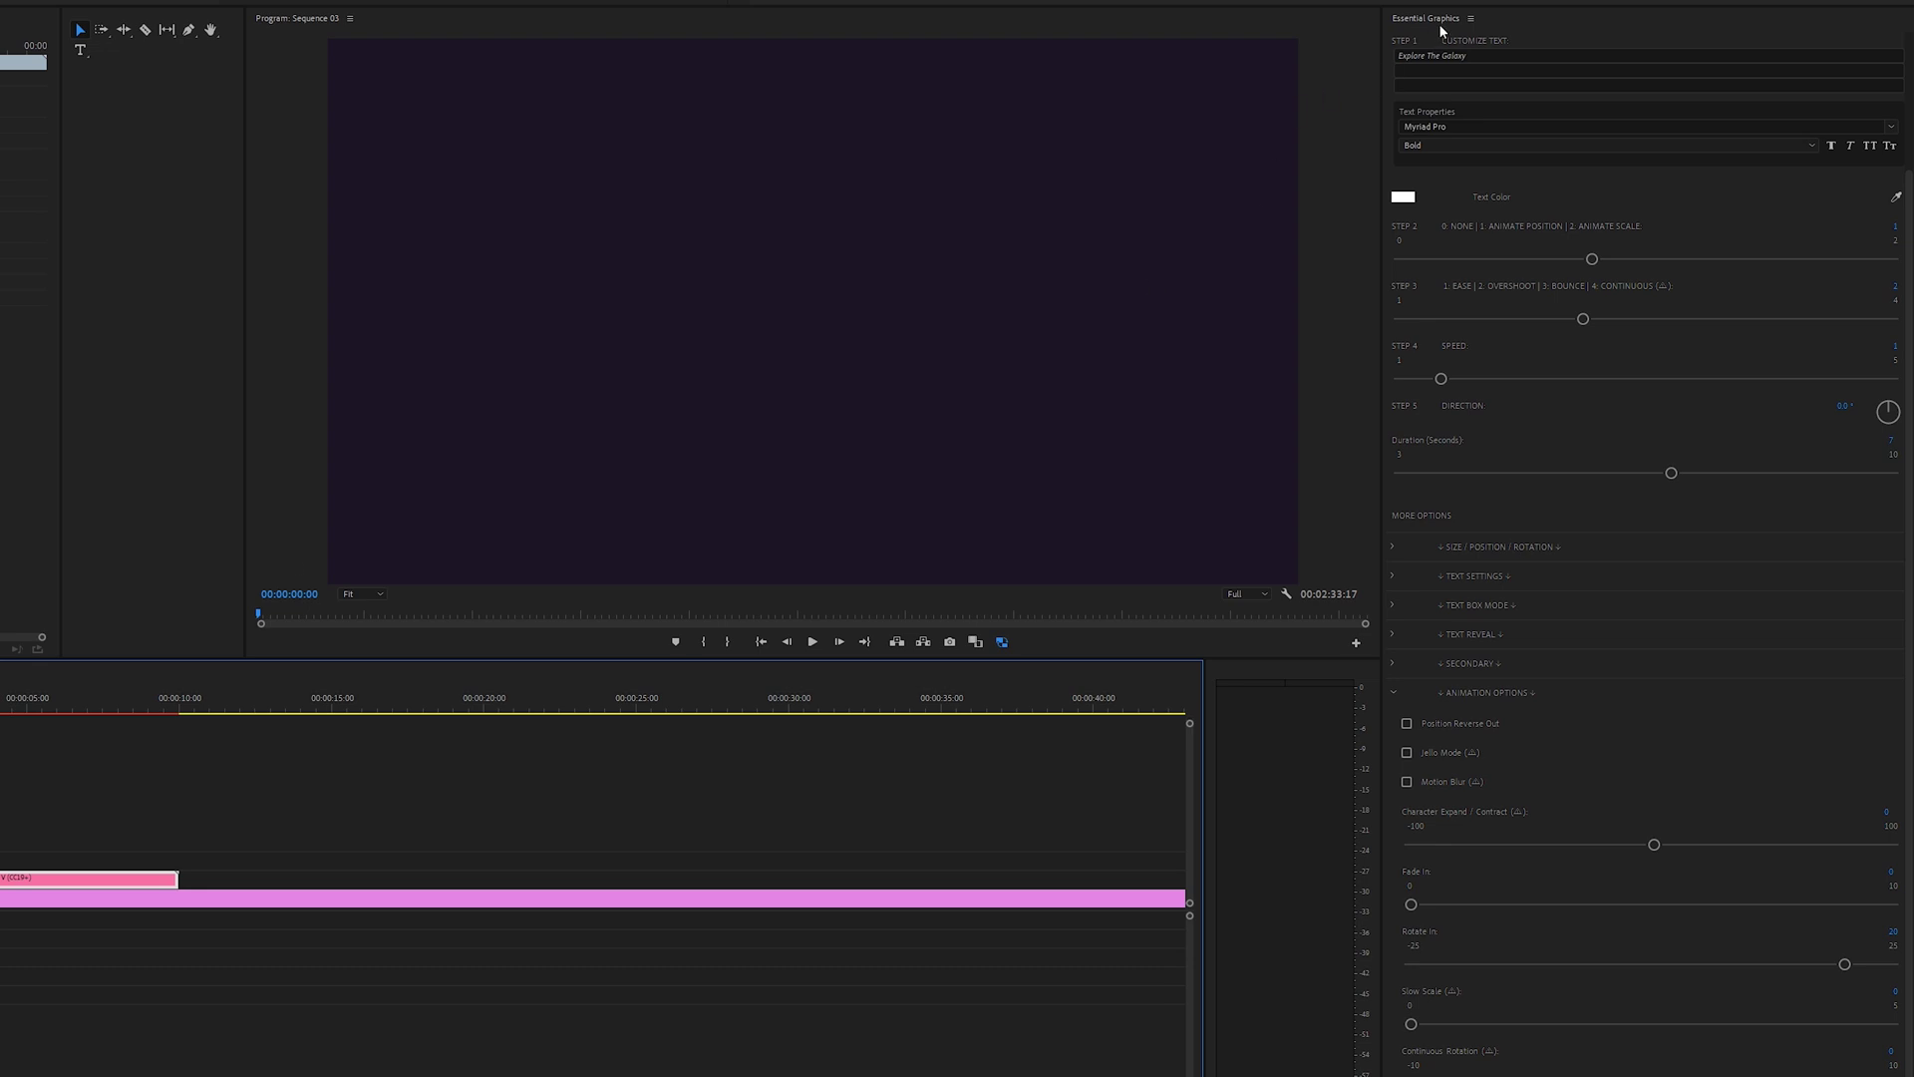
Step: Place the vertical HD Shape Builder template above the text clip in the timeline and turn off its interface overlay
{"action": "scroll", "coordinate": [1857, 337], "scroll_direction": "up", "scroll_amount": 3}
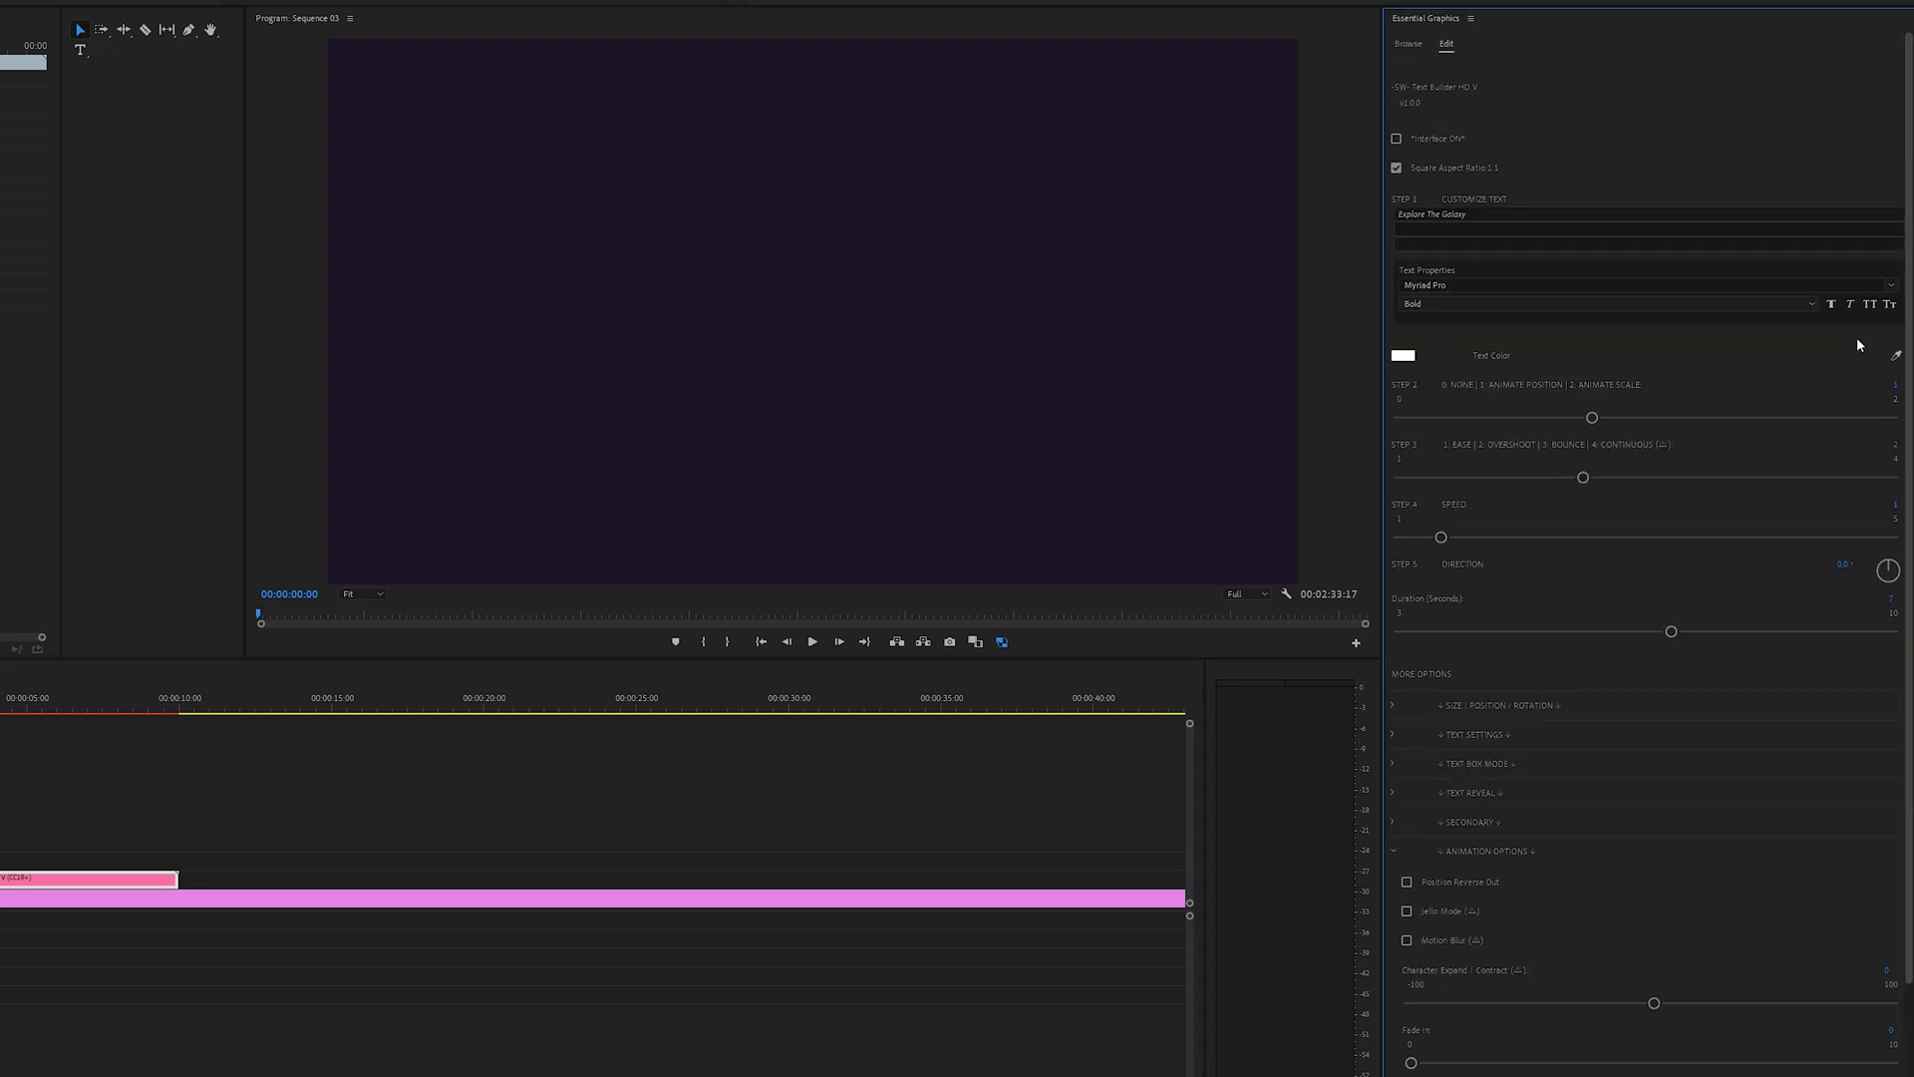
{"action": "left_click", "coordinate": [1407, 45]}
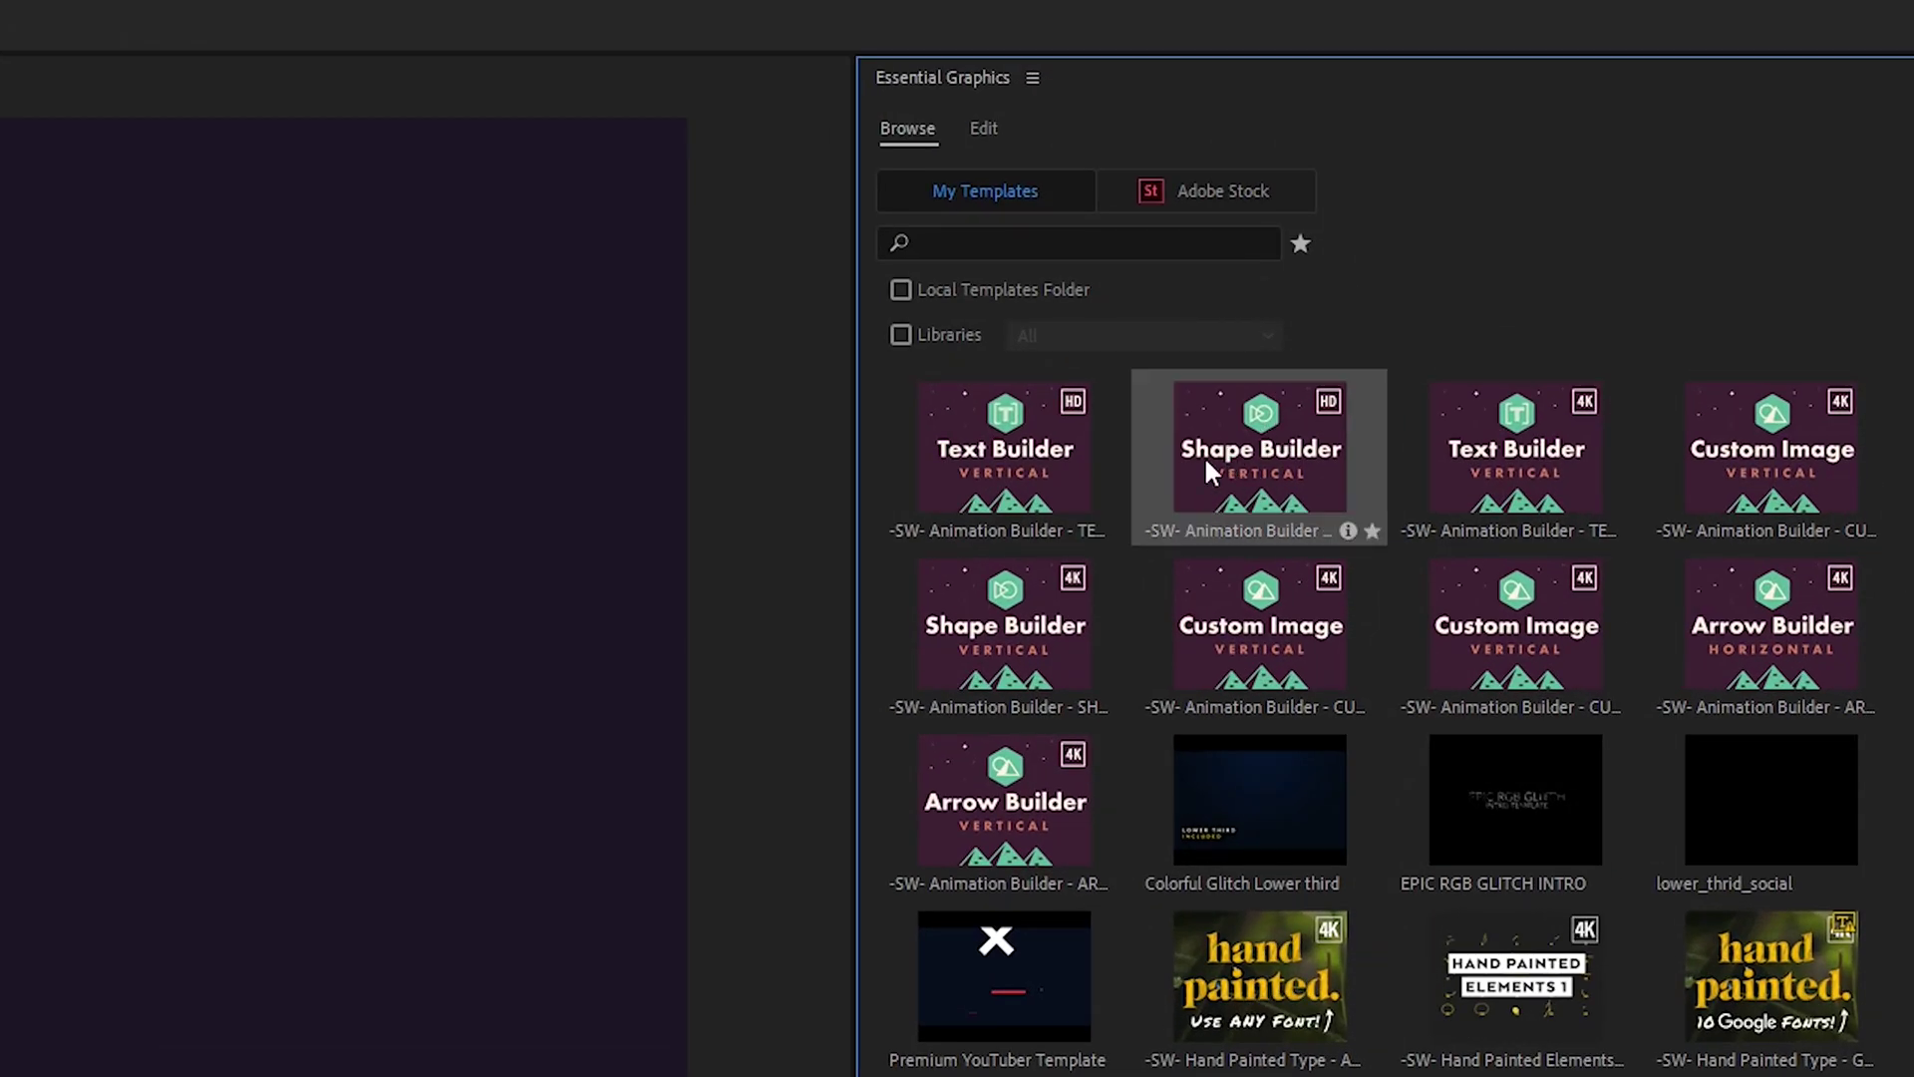
{"action": "left_click_drag", "start_coordinate": [1207, 468], "coordinate": [393, 646]}
{"action": "left_click", "coordinate": [373, 324]}
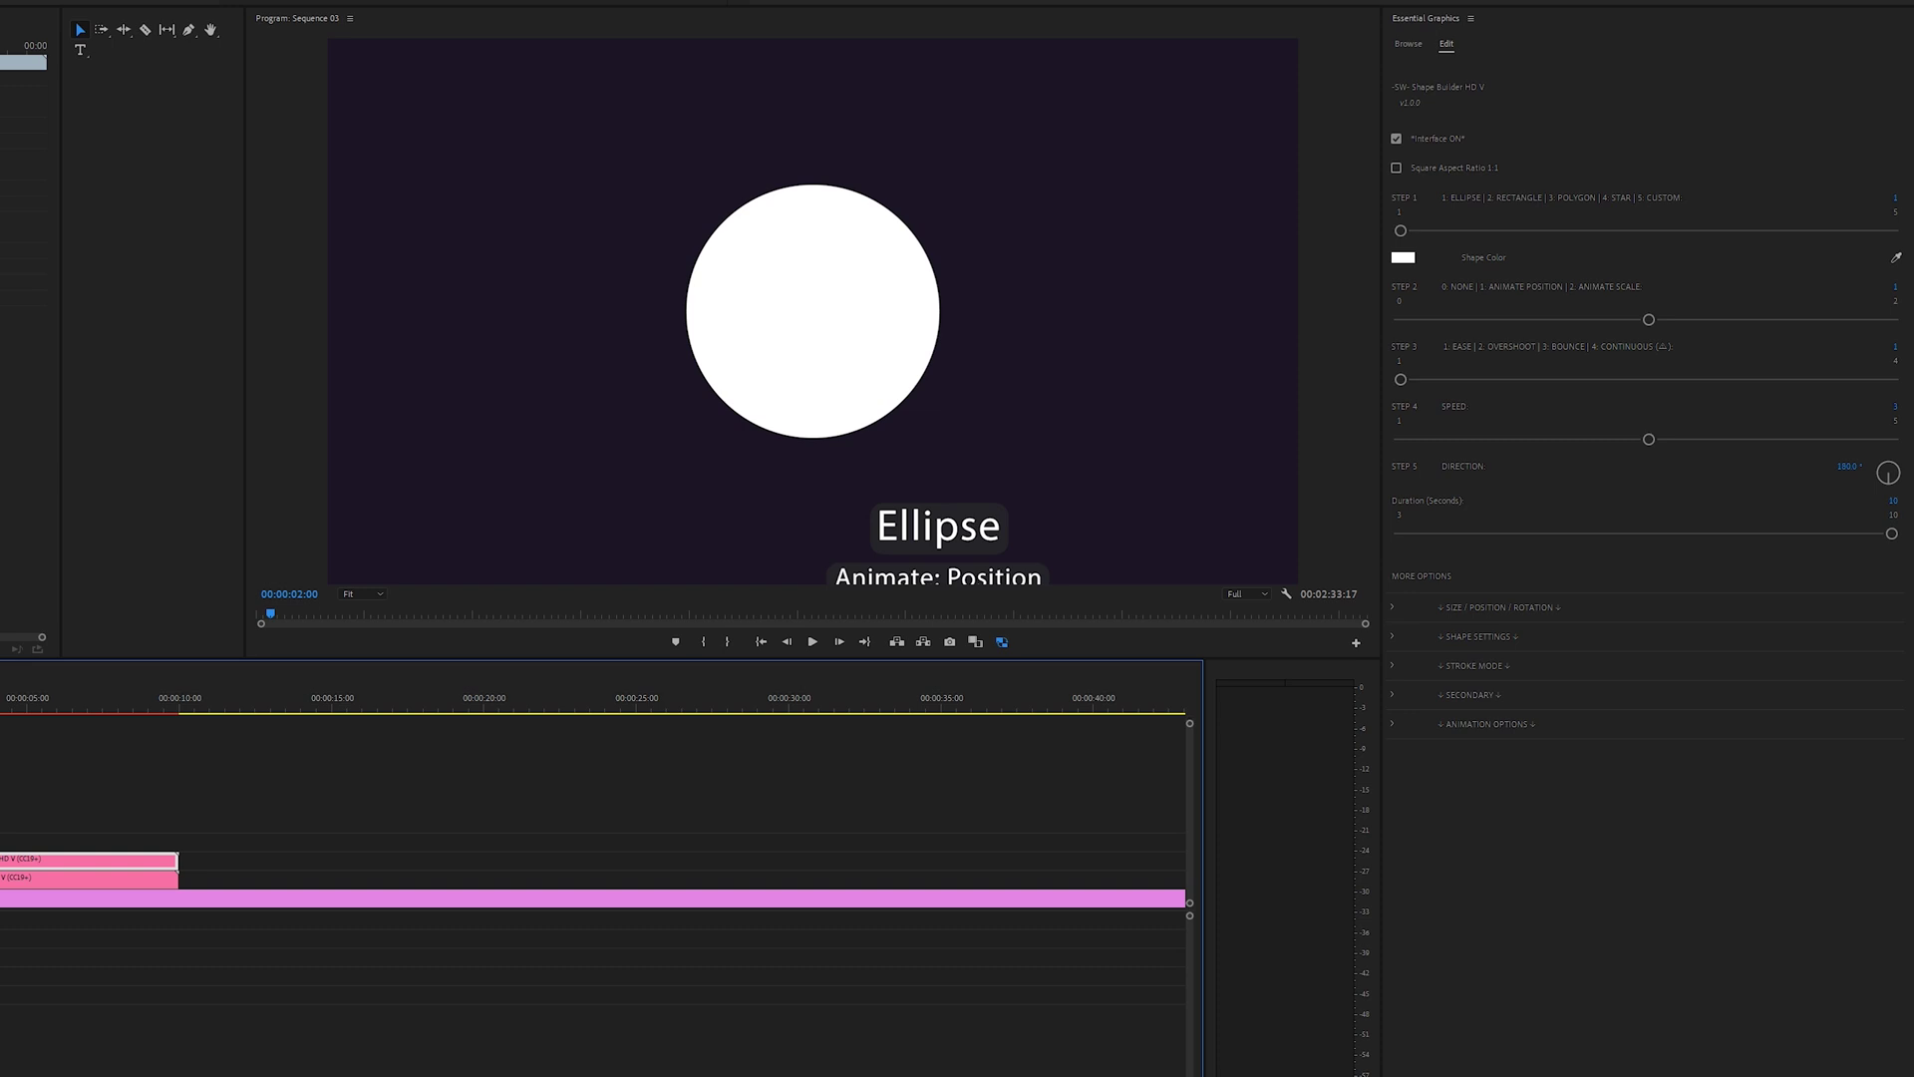
{"action": "left_click", "coordinate": [1396, 139]}
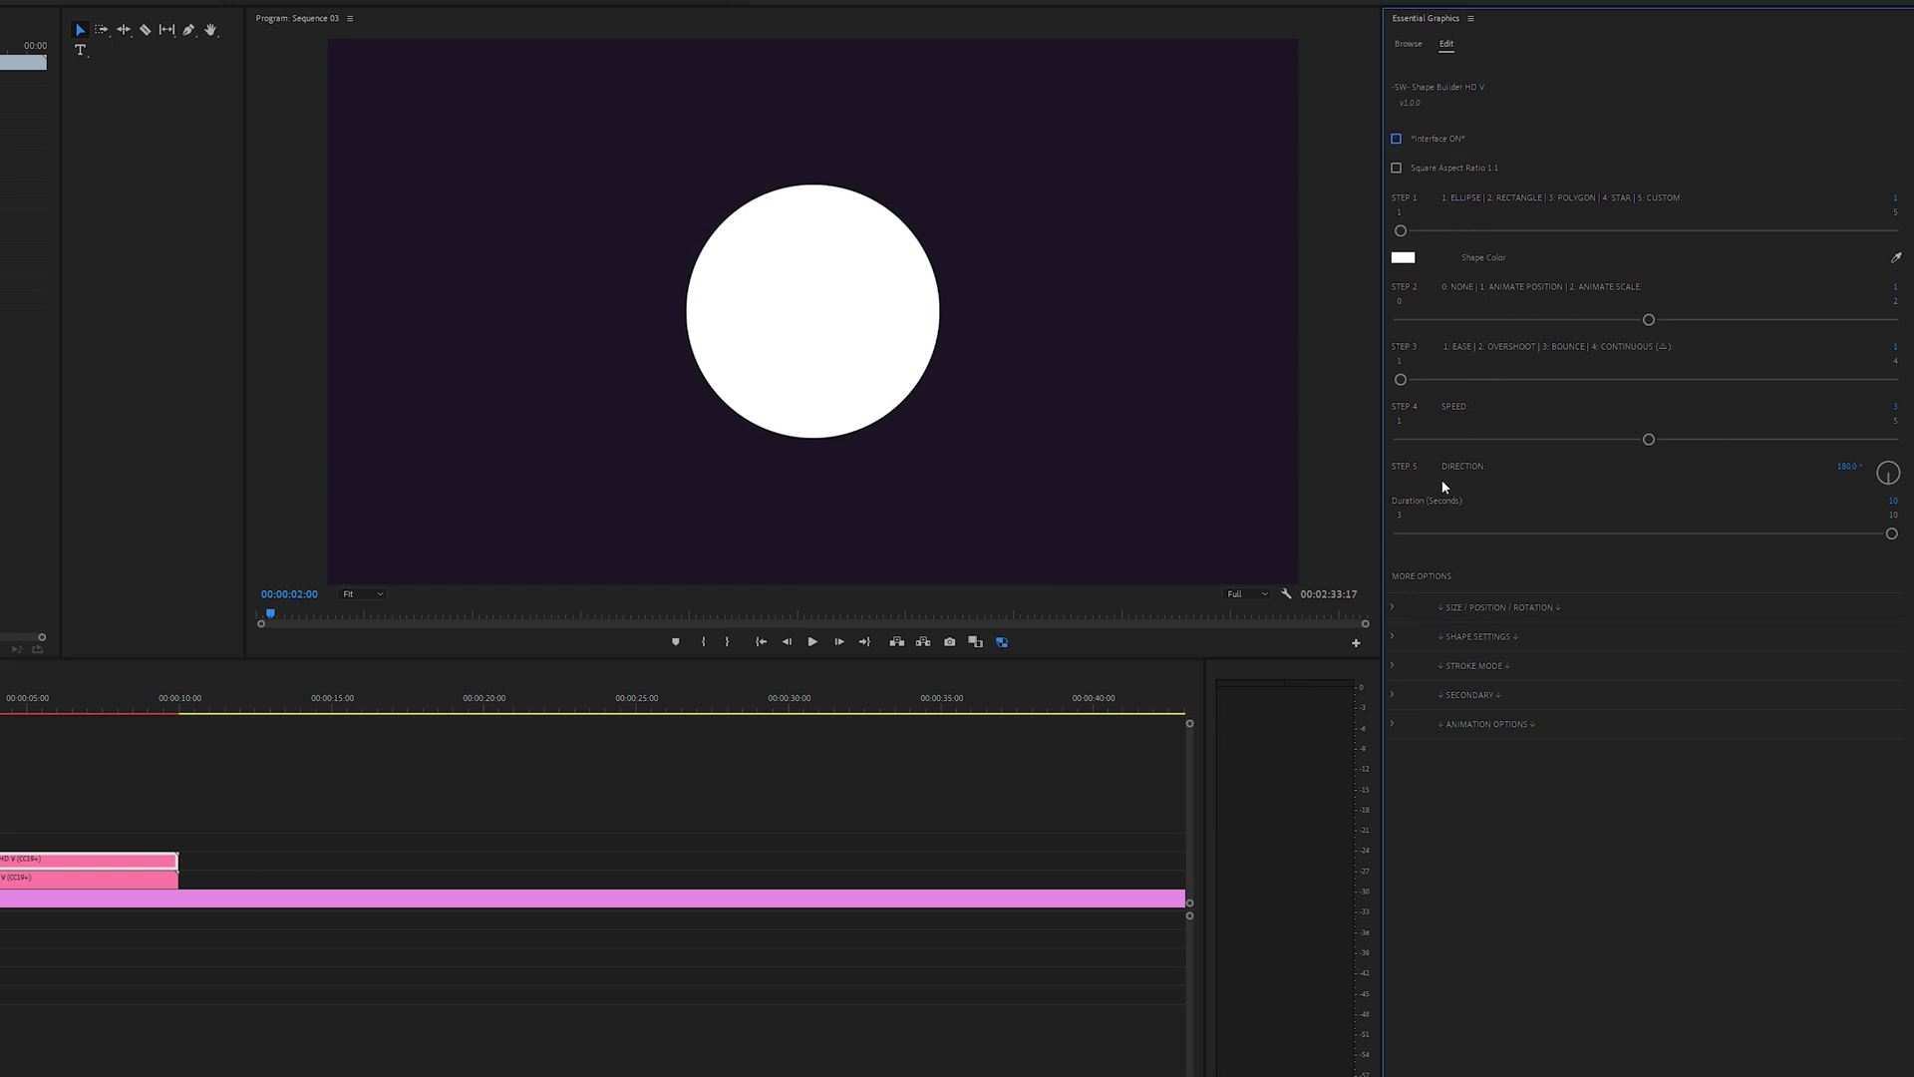
Step: Set the shape's object size to 40 and its shape type to 4 (Star)
{"action": "left_click", "coordinate": [1393, 610]}
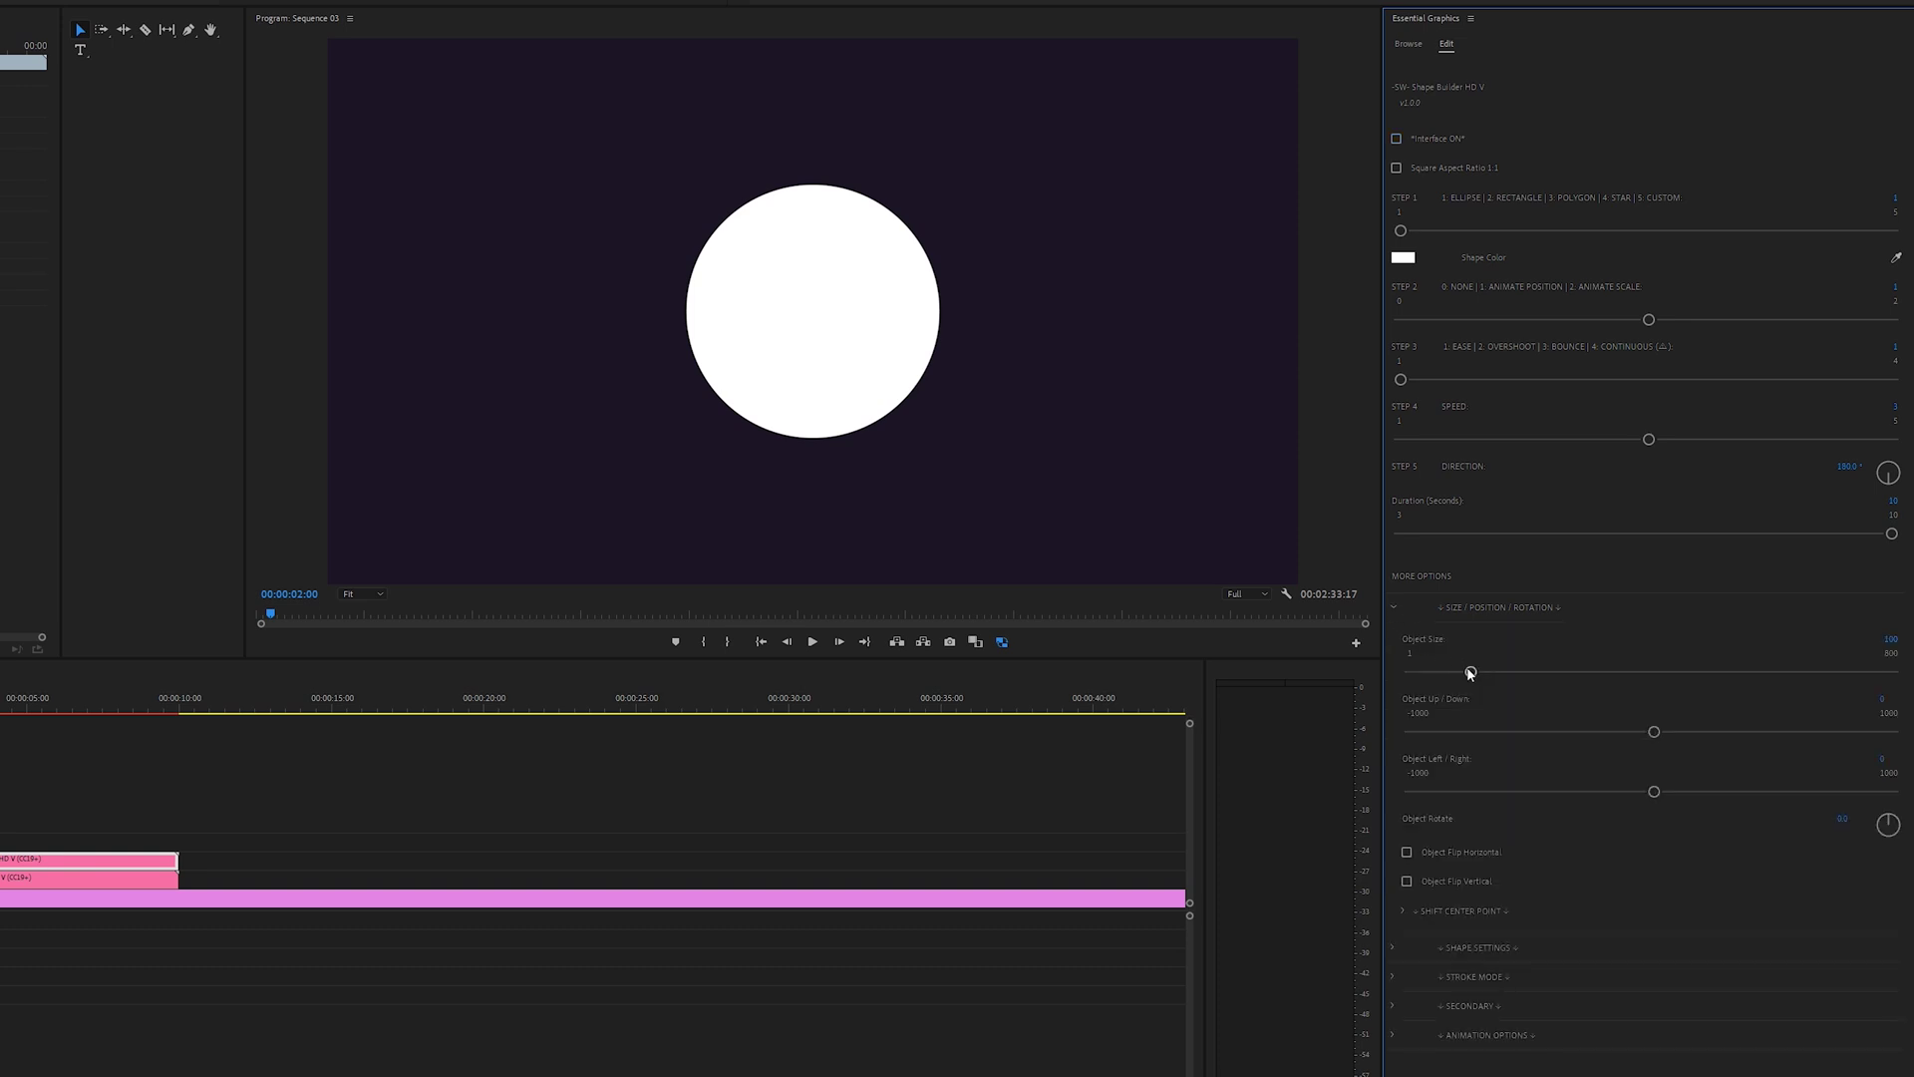
{"action": "left_click_drag", "start_coordinate": [1466, 671], "coordinate": [1436, 677]}
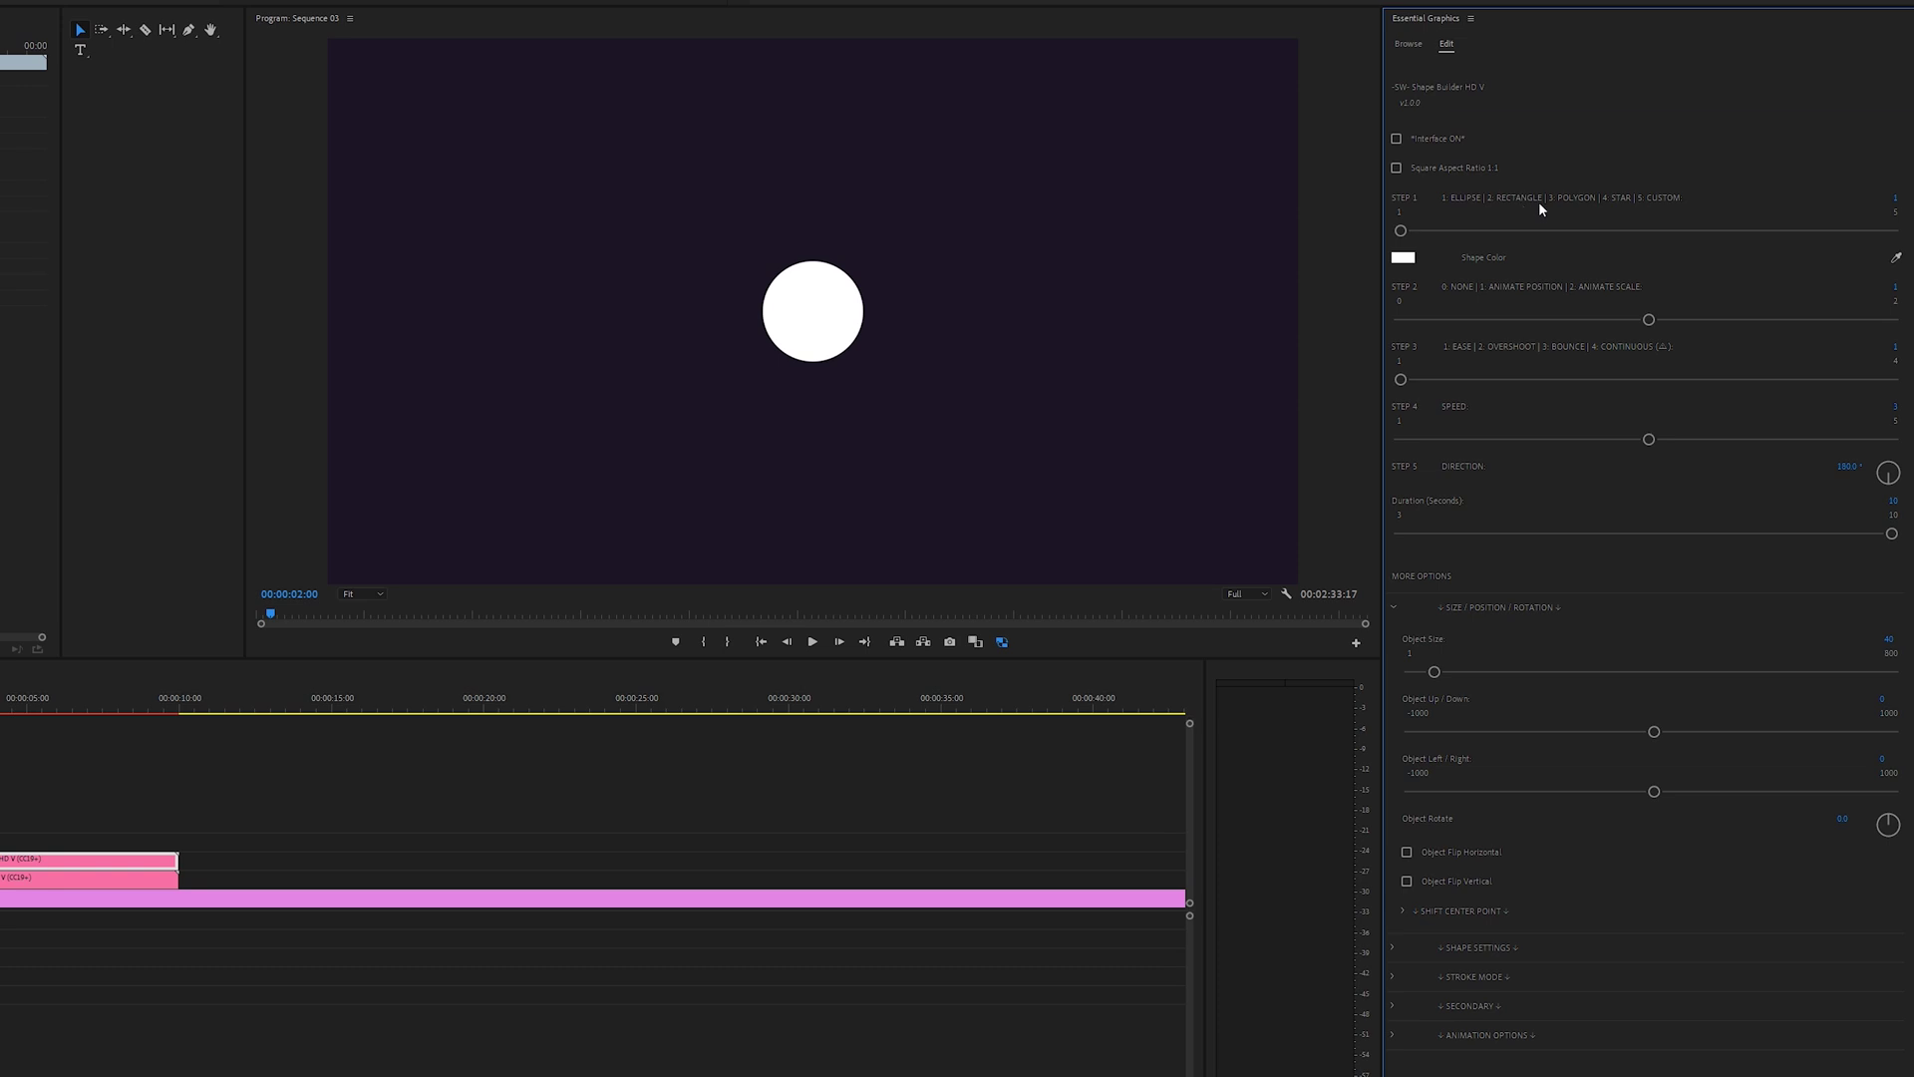
{"action": "left_click_drag", "start_coordinate": [1402, 231], "coordinate": [1702, 248]}
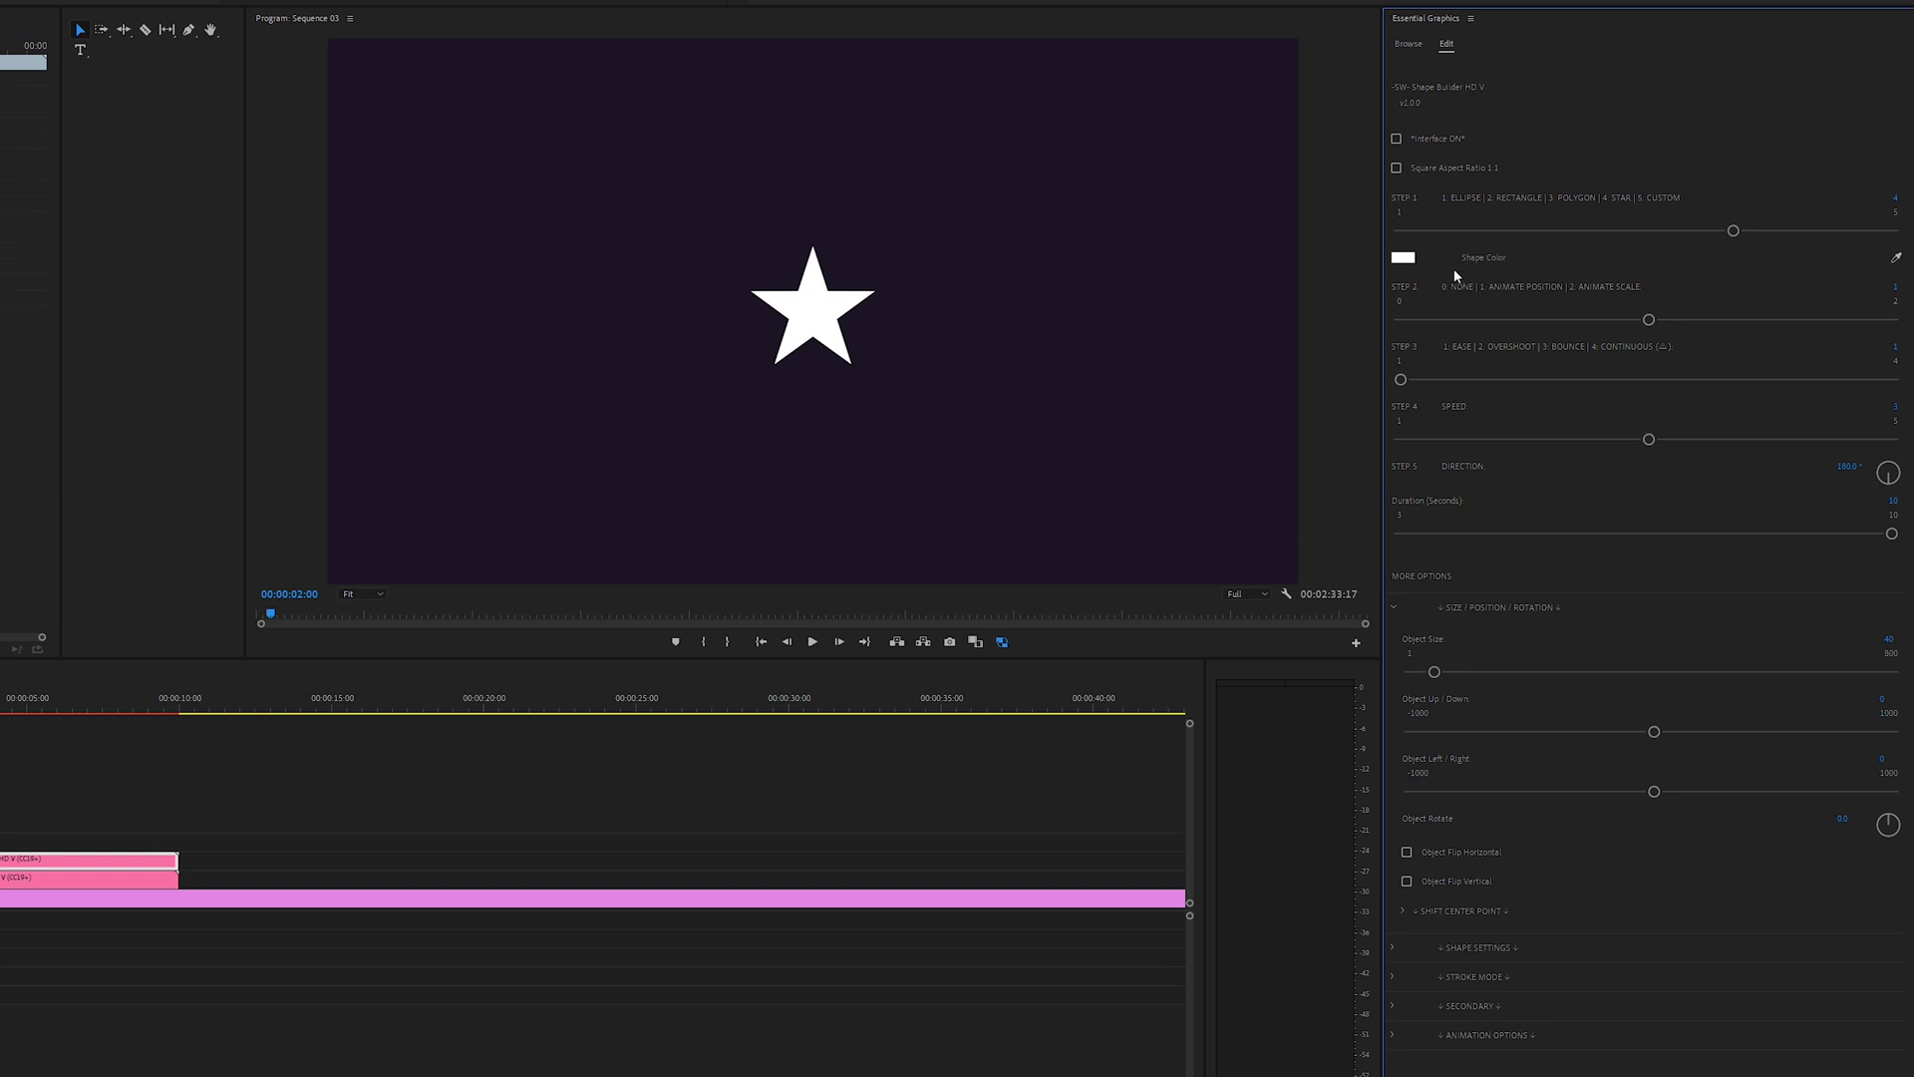
Step: Change the star's shape colour to a soft orange
{"action": "left_click", "coordinate": [1408, 259]}
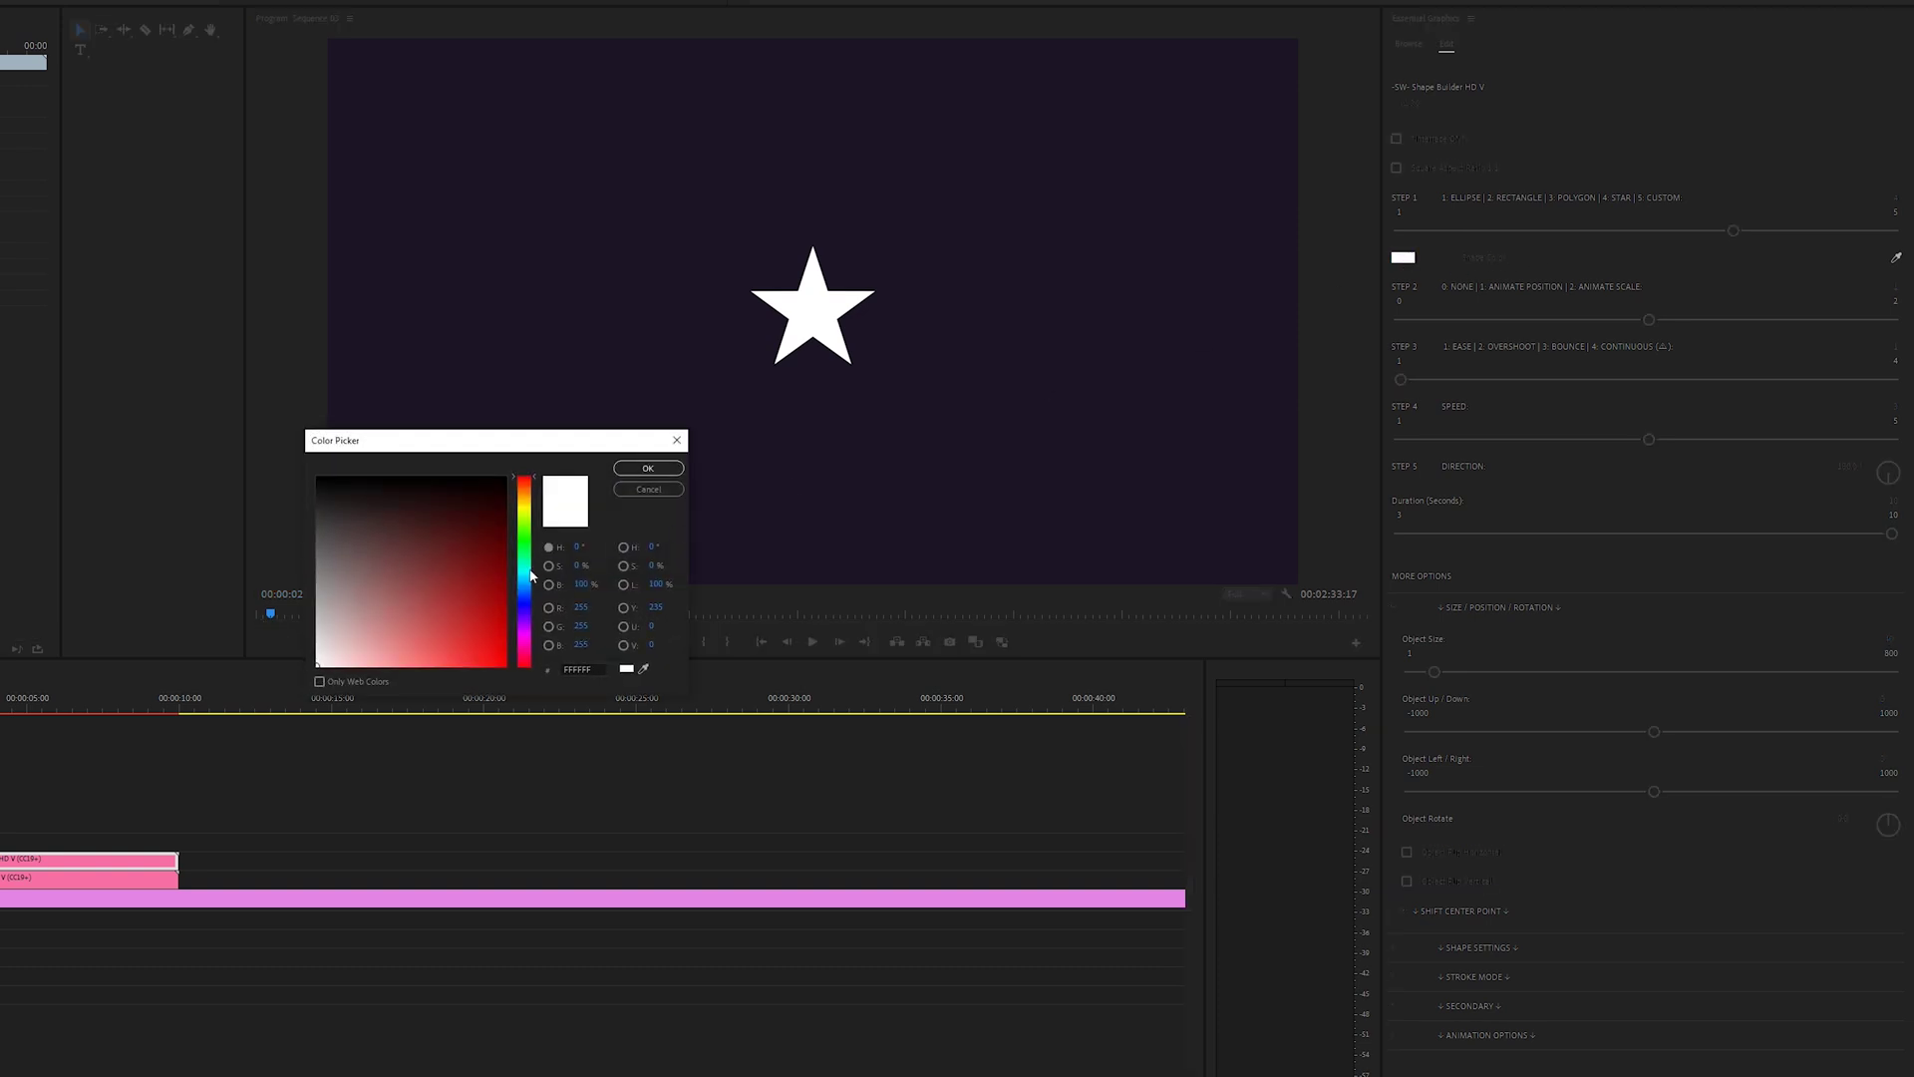
{"action": "left_click_drag", "start_coordinate": [525, 528], "coordinate": [525, 499]}
{"action": "mouse_move", "coordinate": [468, 574]}
{"action": "left_mouse_down"}
{"action": "mouse_move", "coordinate": [439, 620]}
{"action": "mouse_move", "coordinate": [450, 652]}
{"action": "left_mouse_up"}
{"action": "left_click_drag", "start_coordinate": [531, 503], "coordinate": [530, 497]}
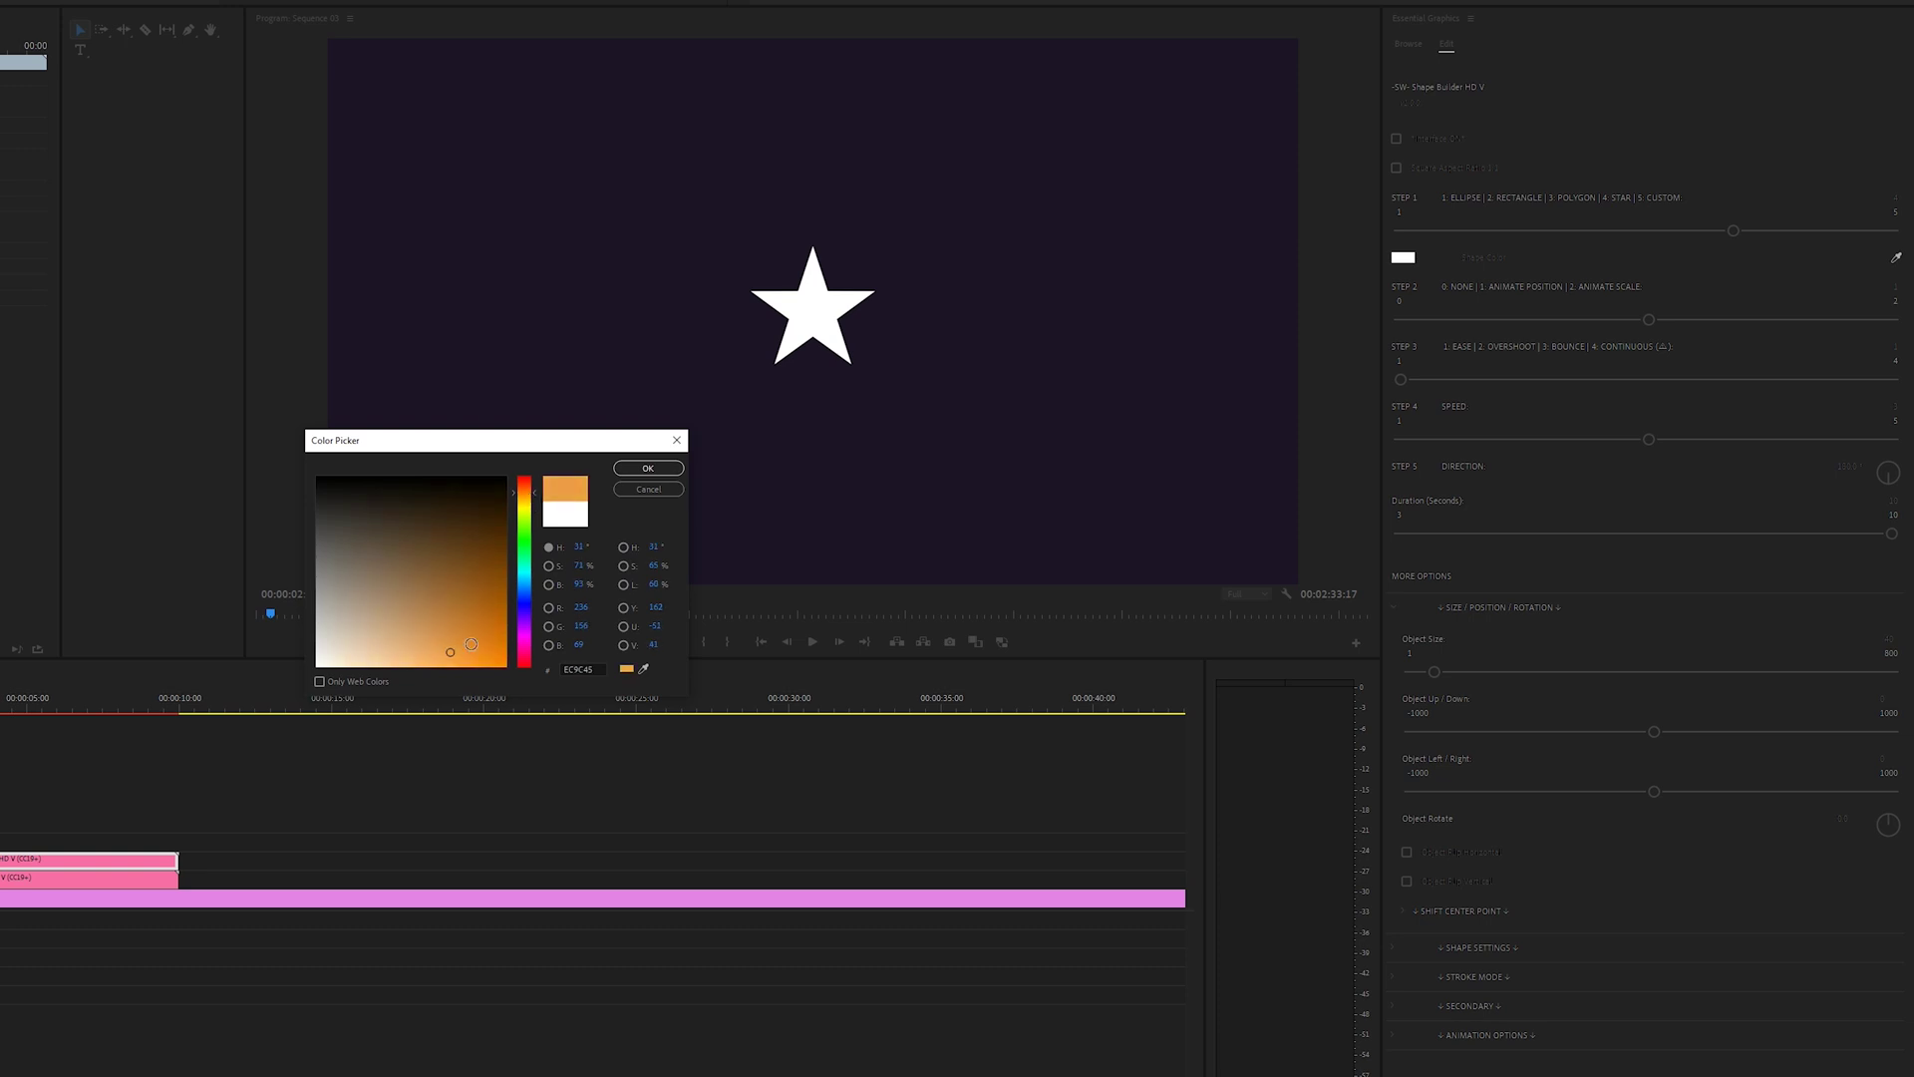
{"action": "left_click_drag", "start_coordinate": [449, 649], "coordinate": [438, 637]}
{"action": "left_click", "coordinate": [645, 471]}
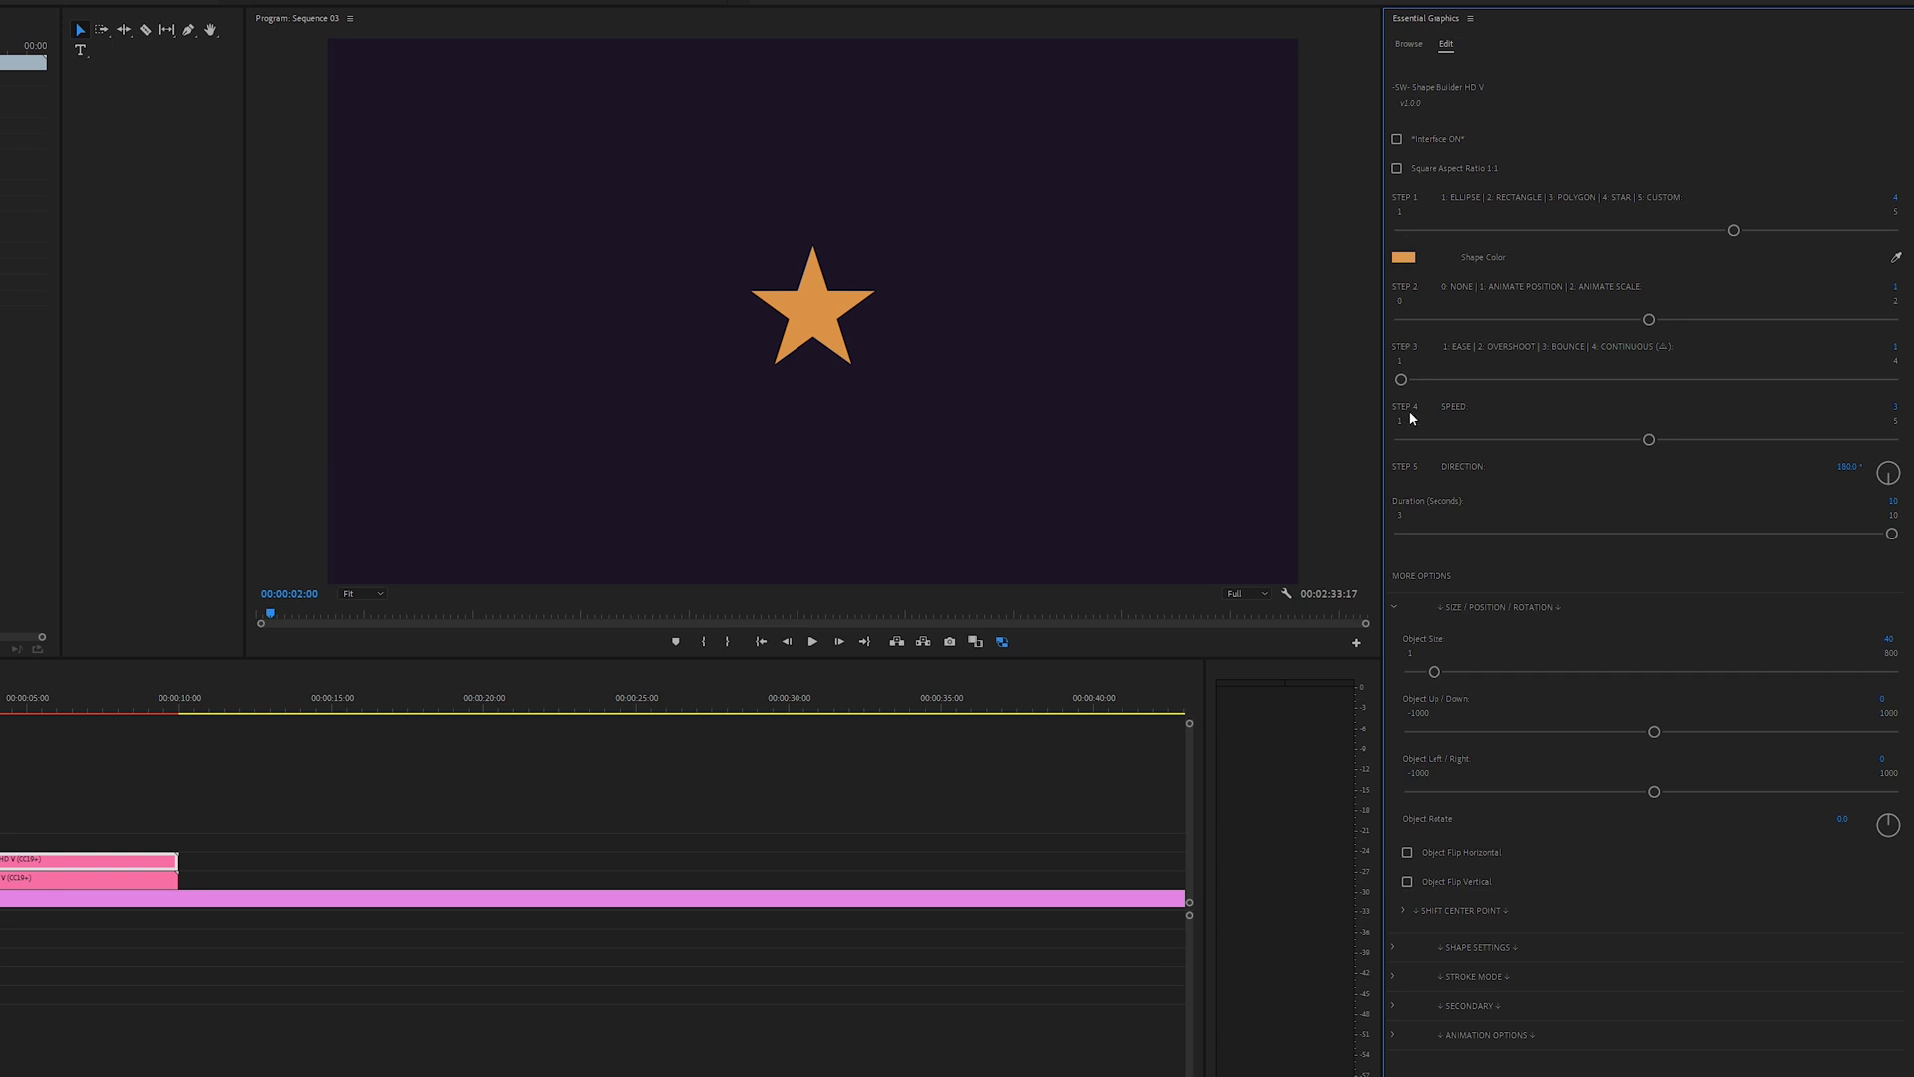
Step: In the star settings, set the star points to 4, inner radius to 287 and outer radius to 734
{"action": "left_click", "coordinate": [1396, 608]}
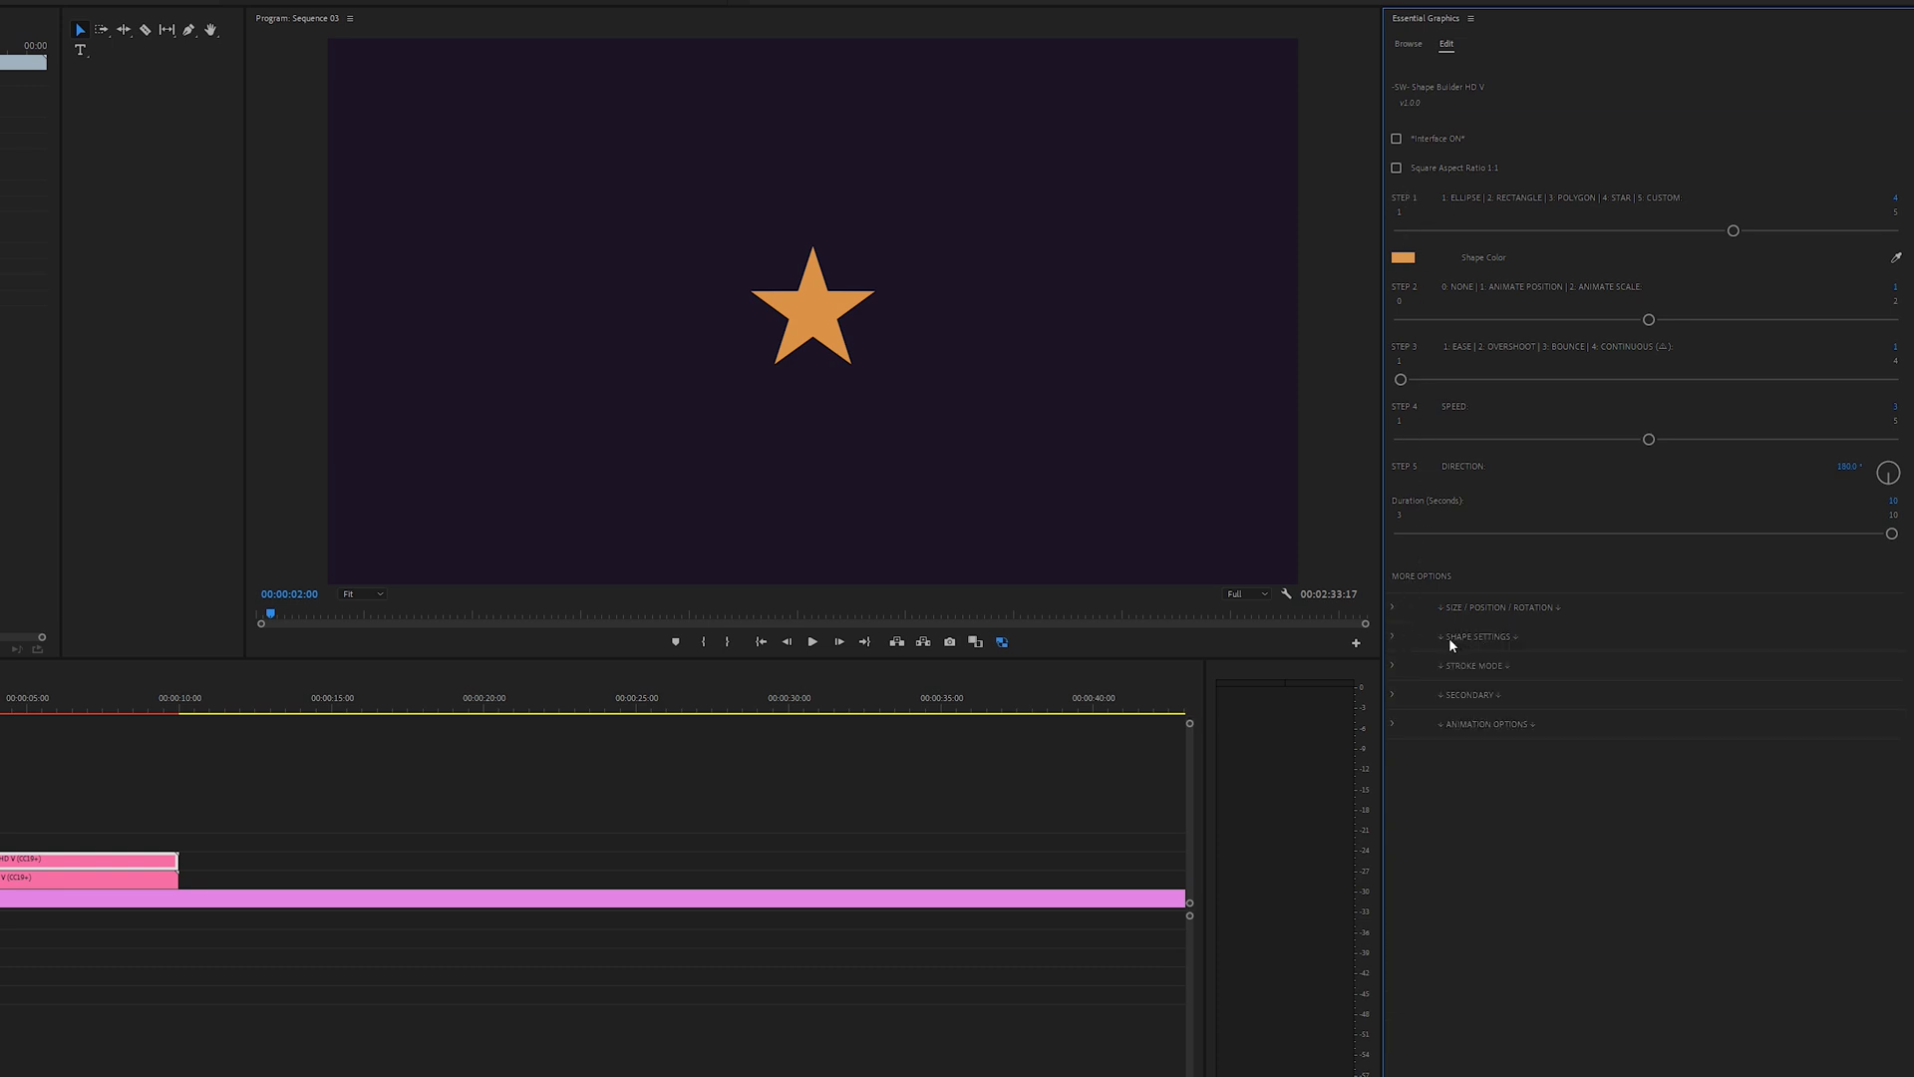
{"action": "left_click", "coordinate": [1394, 639]}
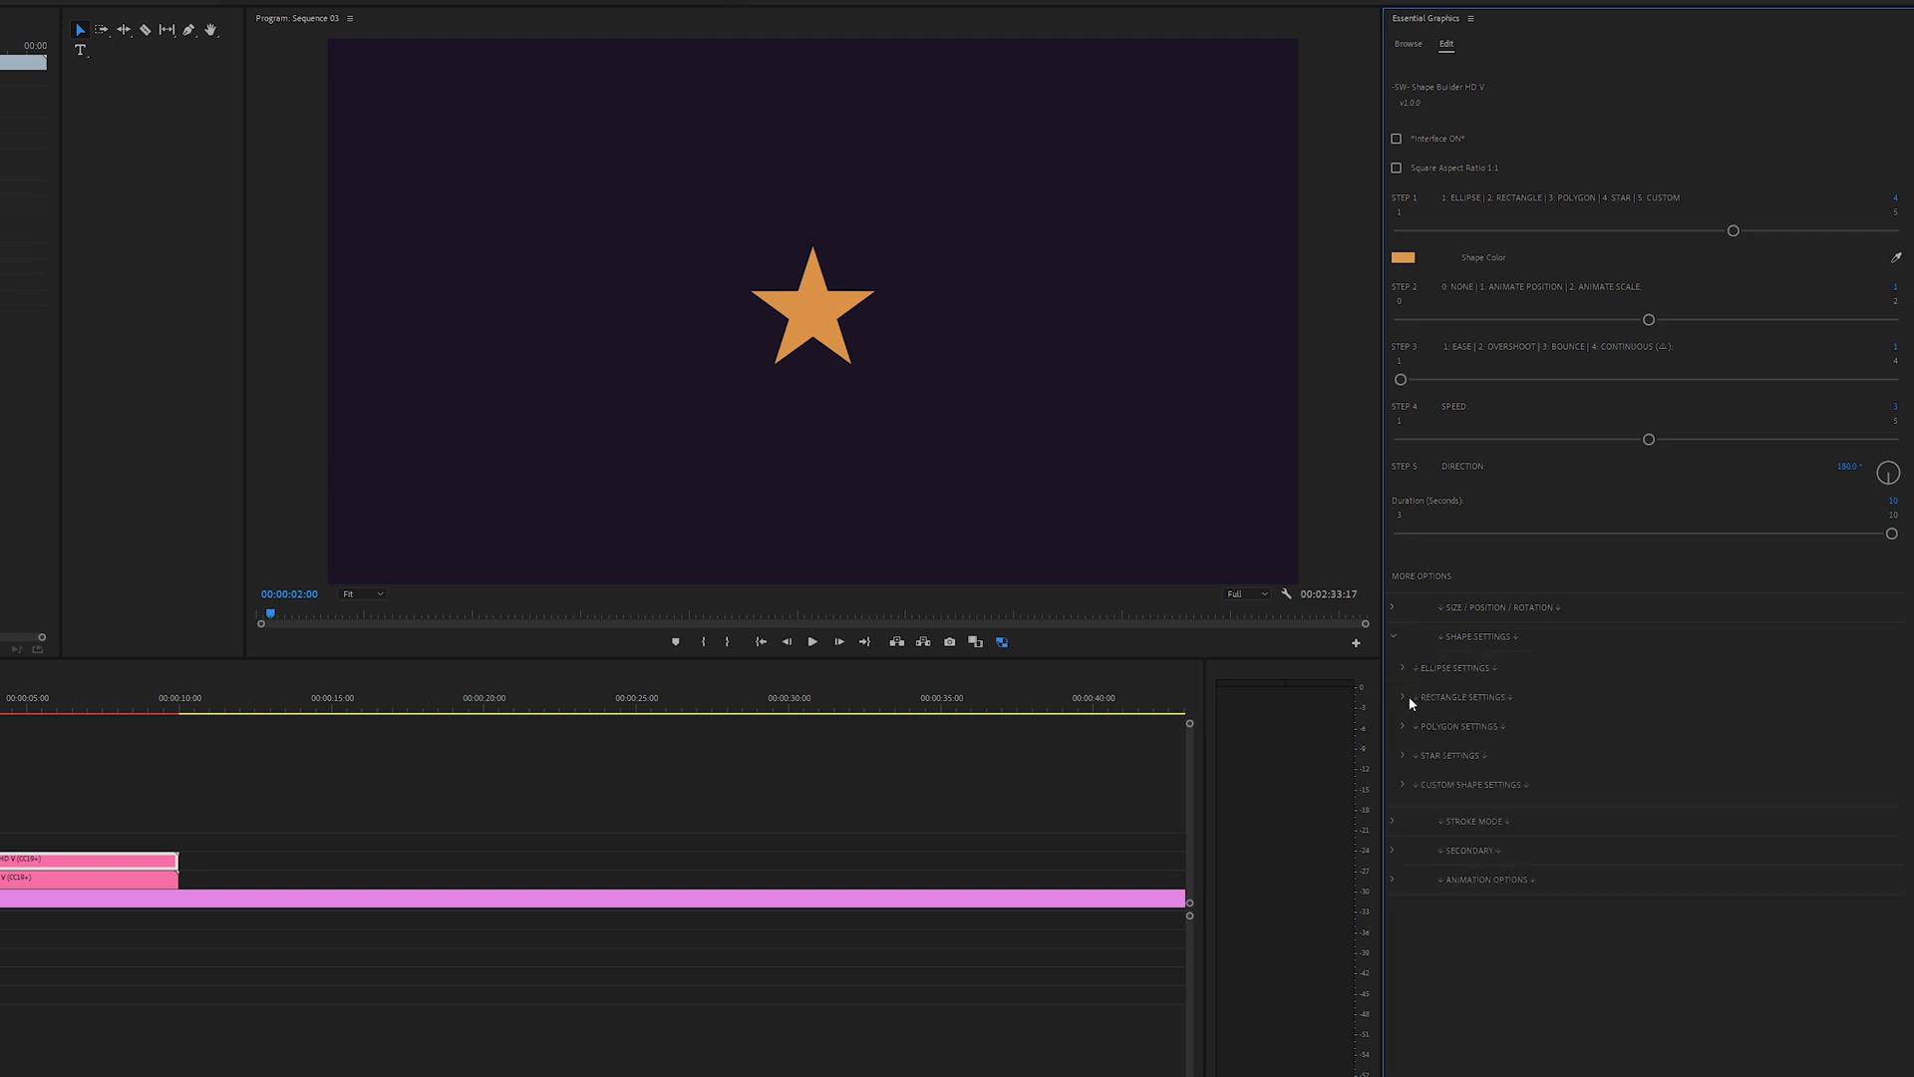
{"action": "left_click", "coordinate": [1403, 756]}
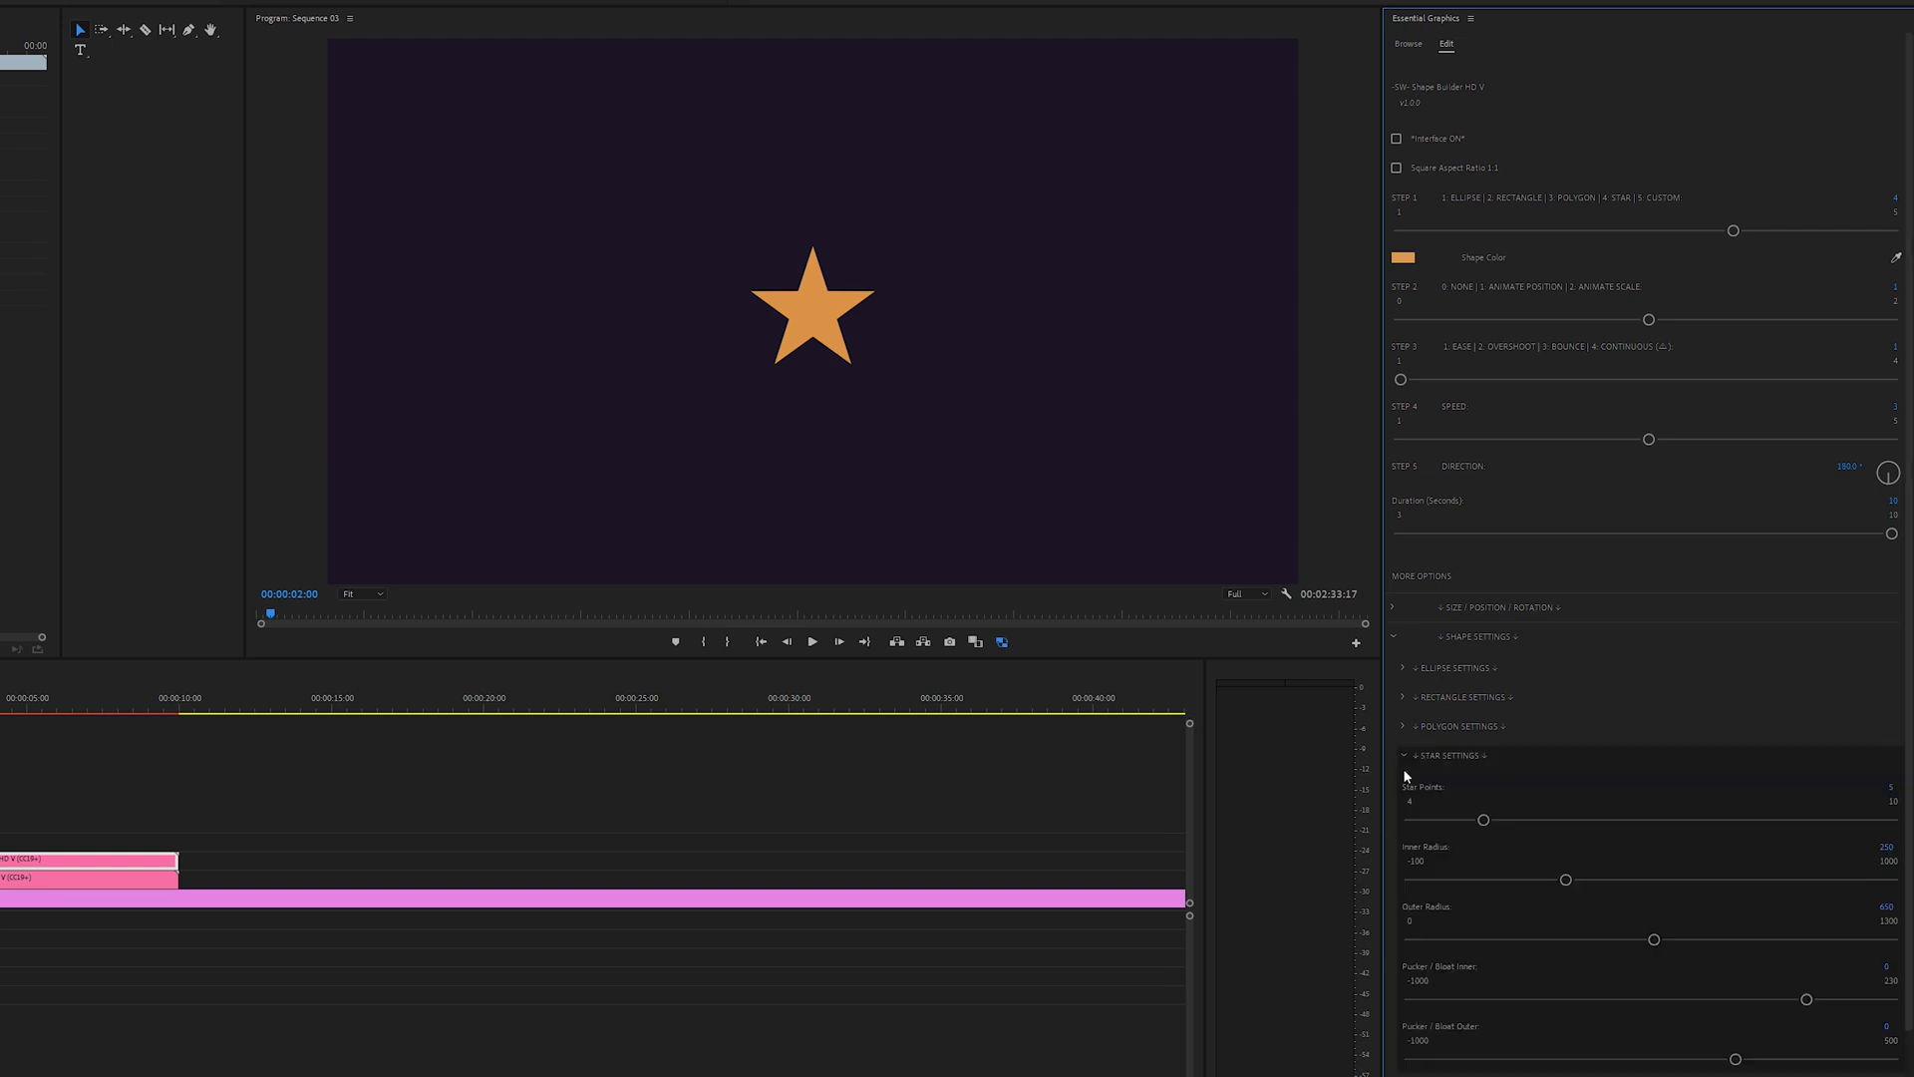
{"action": "left_click_drag", "start_coordinate": [1484, 821], "coordinate": [1445, 820]}
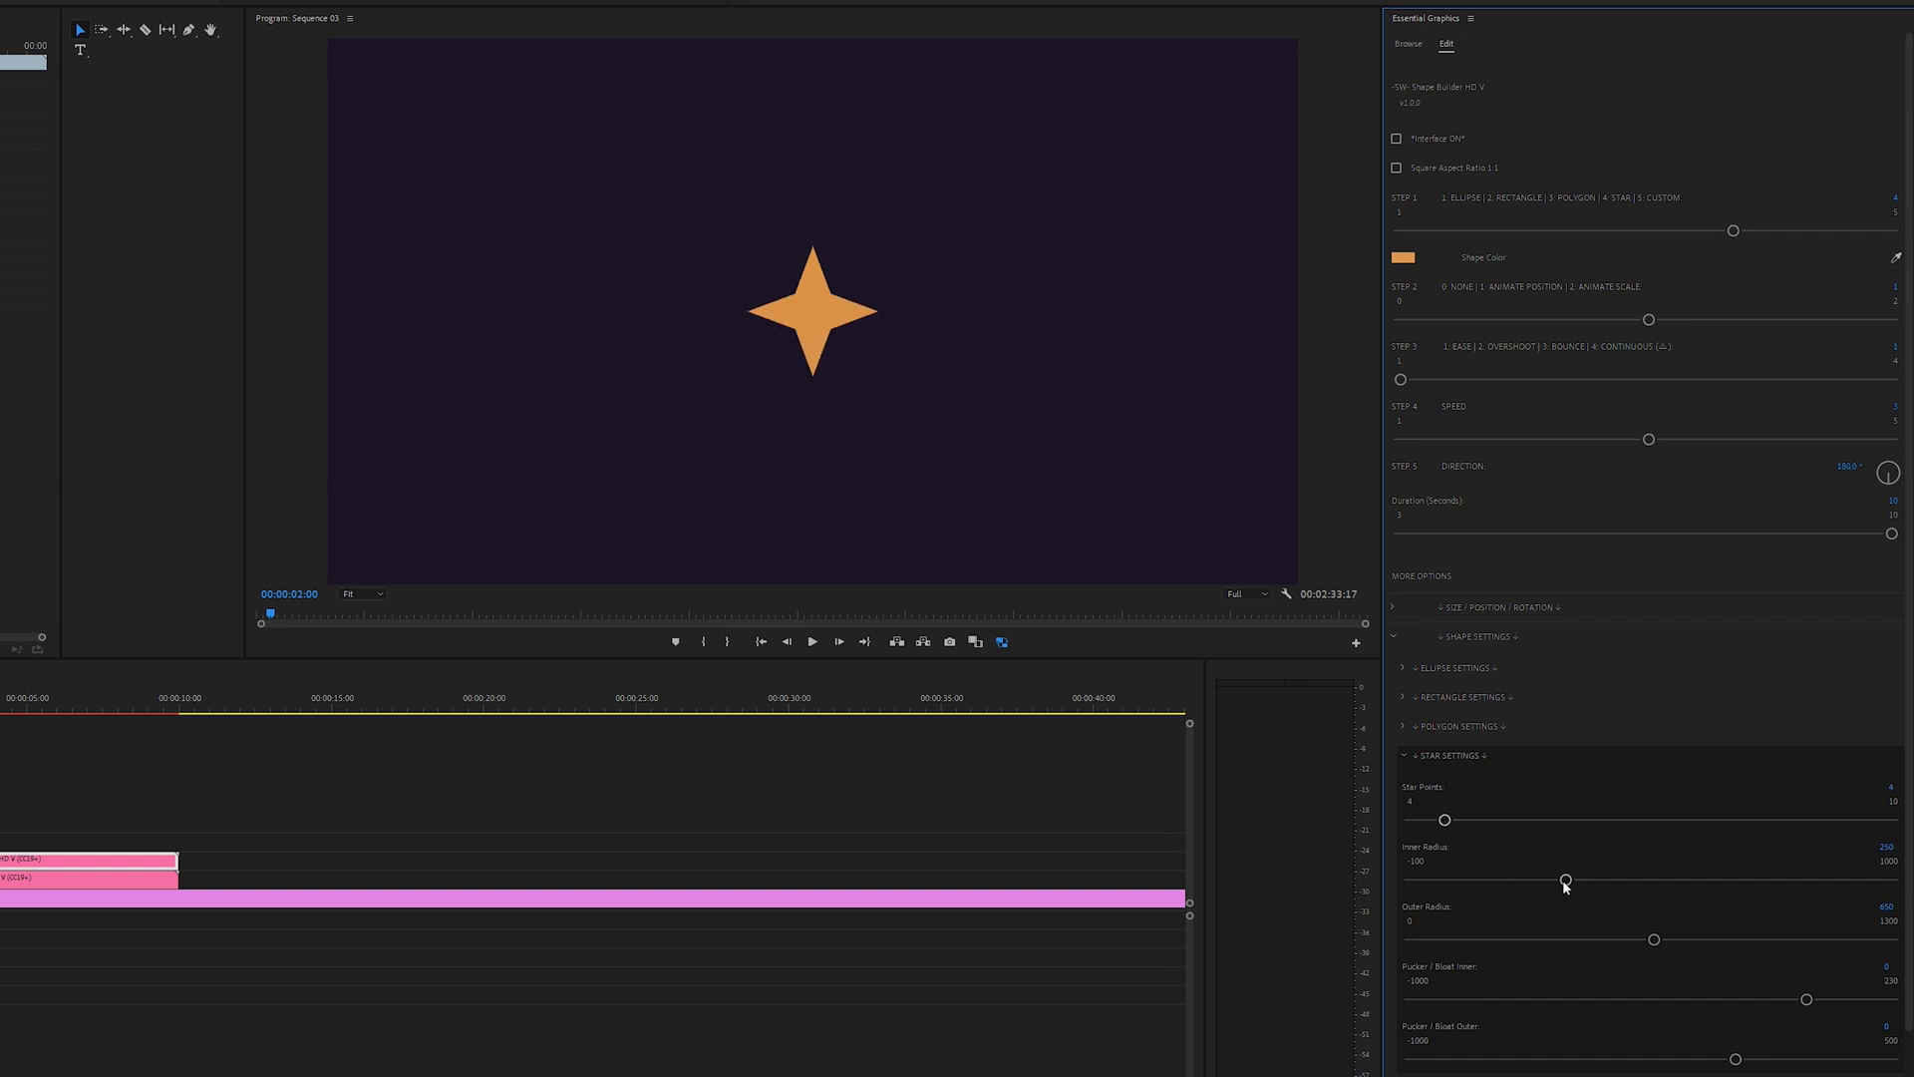
{"action": "left_click_drag", "start_coordinate": [1566, 881], "coordinate": [1582, 885]}
{"action": "left_click_drag", "start_coordinate": [1654, 941], "coordinate": [1683, 941]}
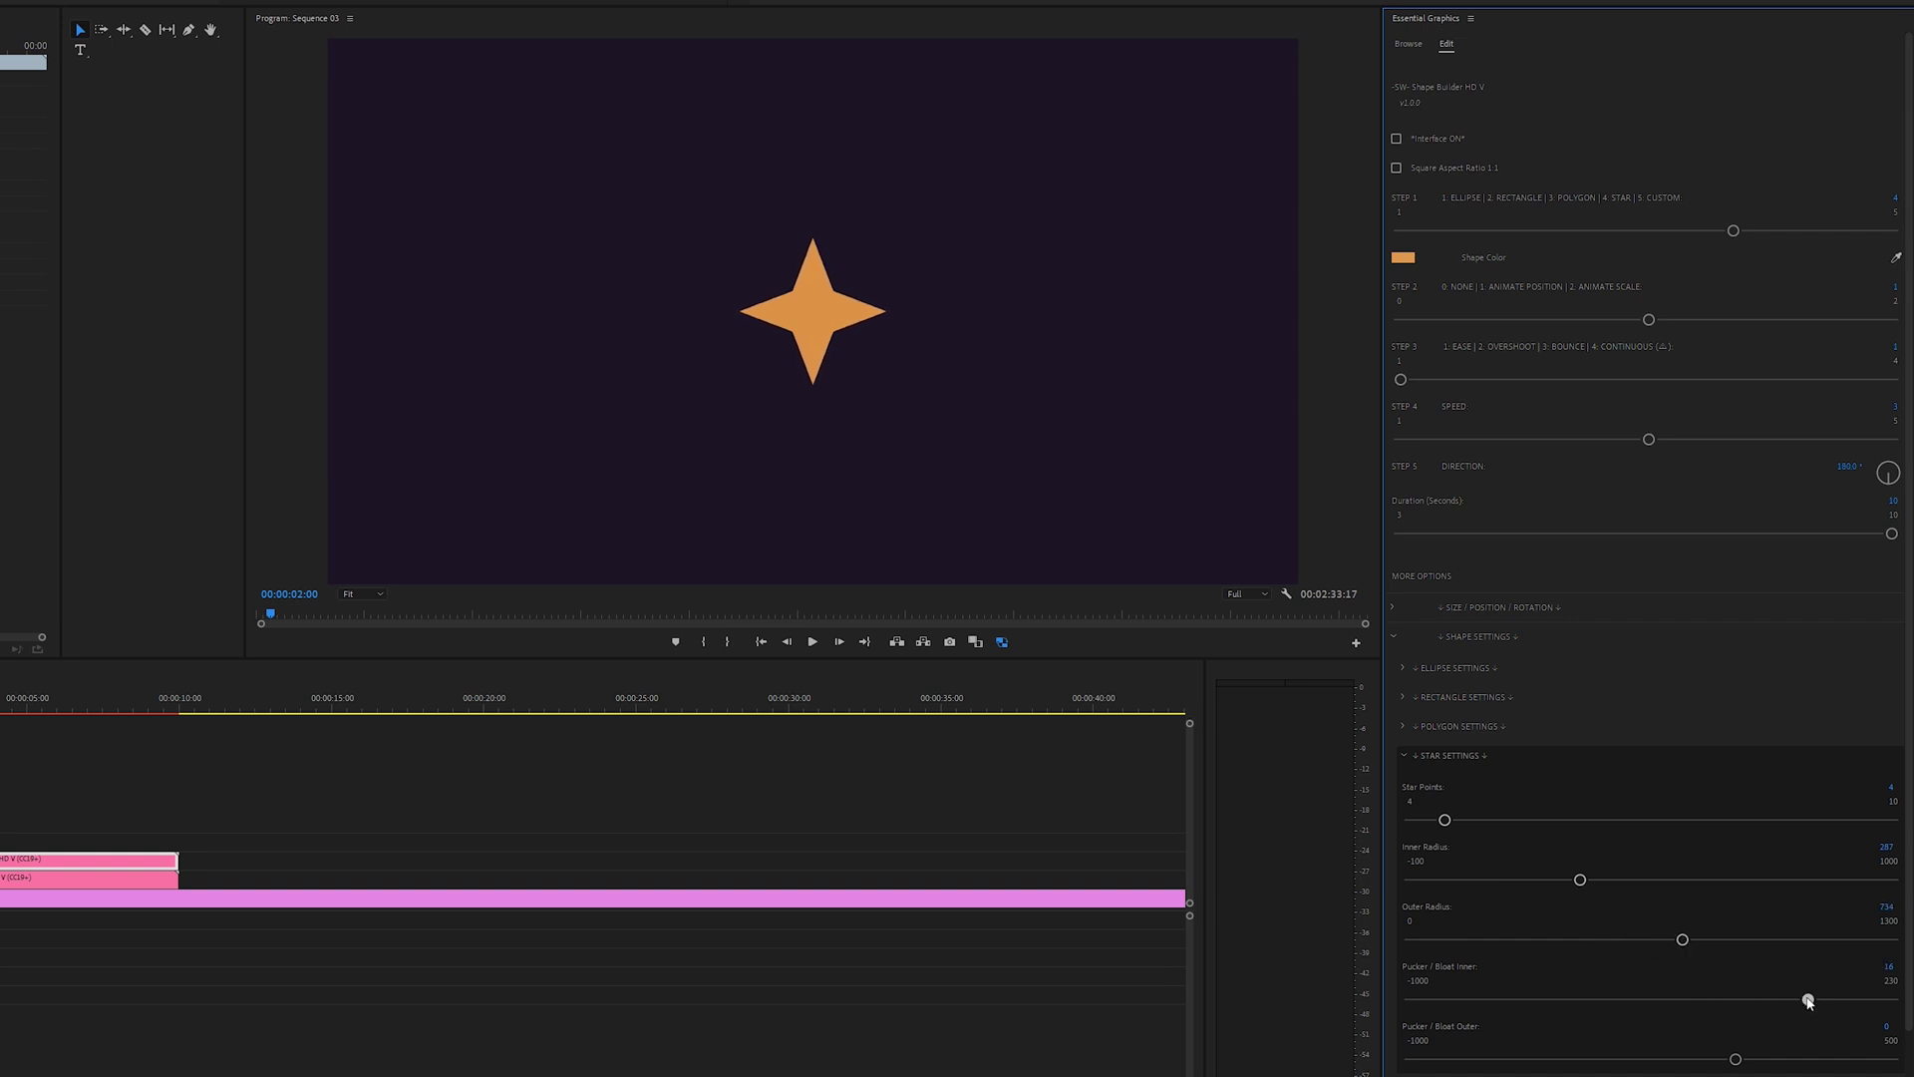
Step: Curve the star's edges with Pucker / Bloat Inner at -298 and Pucker / Bloat Outer at 36
{"action": "left_click_drag", "start_coordinate": [1807, 1000], "coordinate": [1685, 1000]}
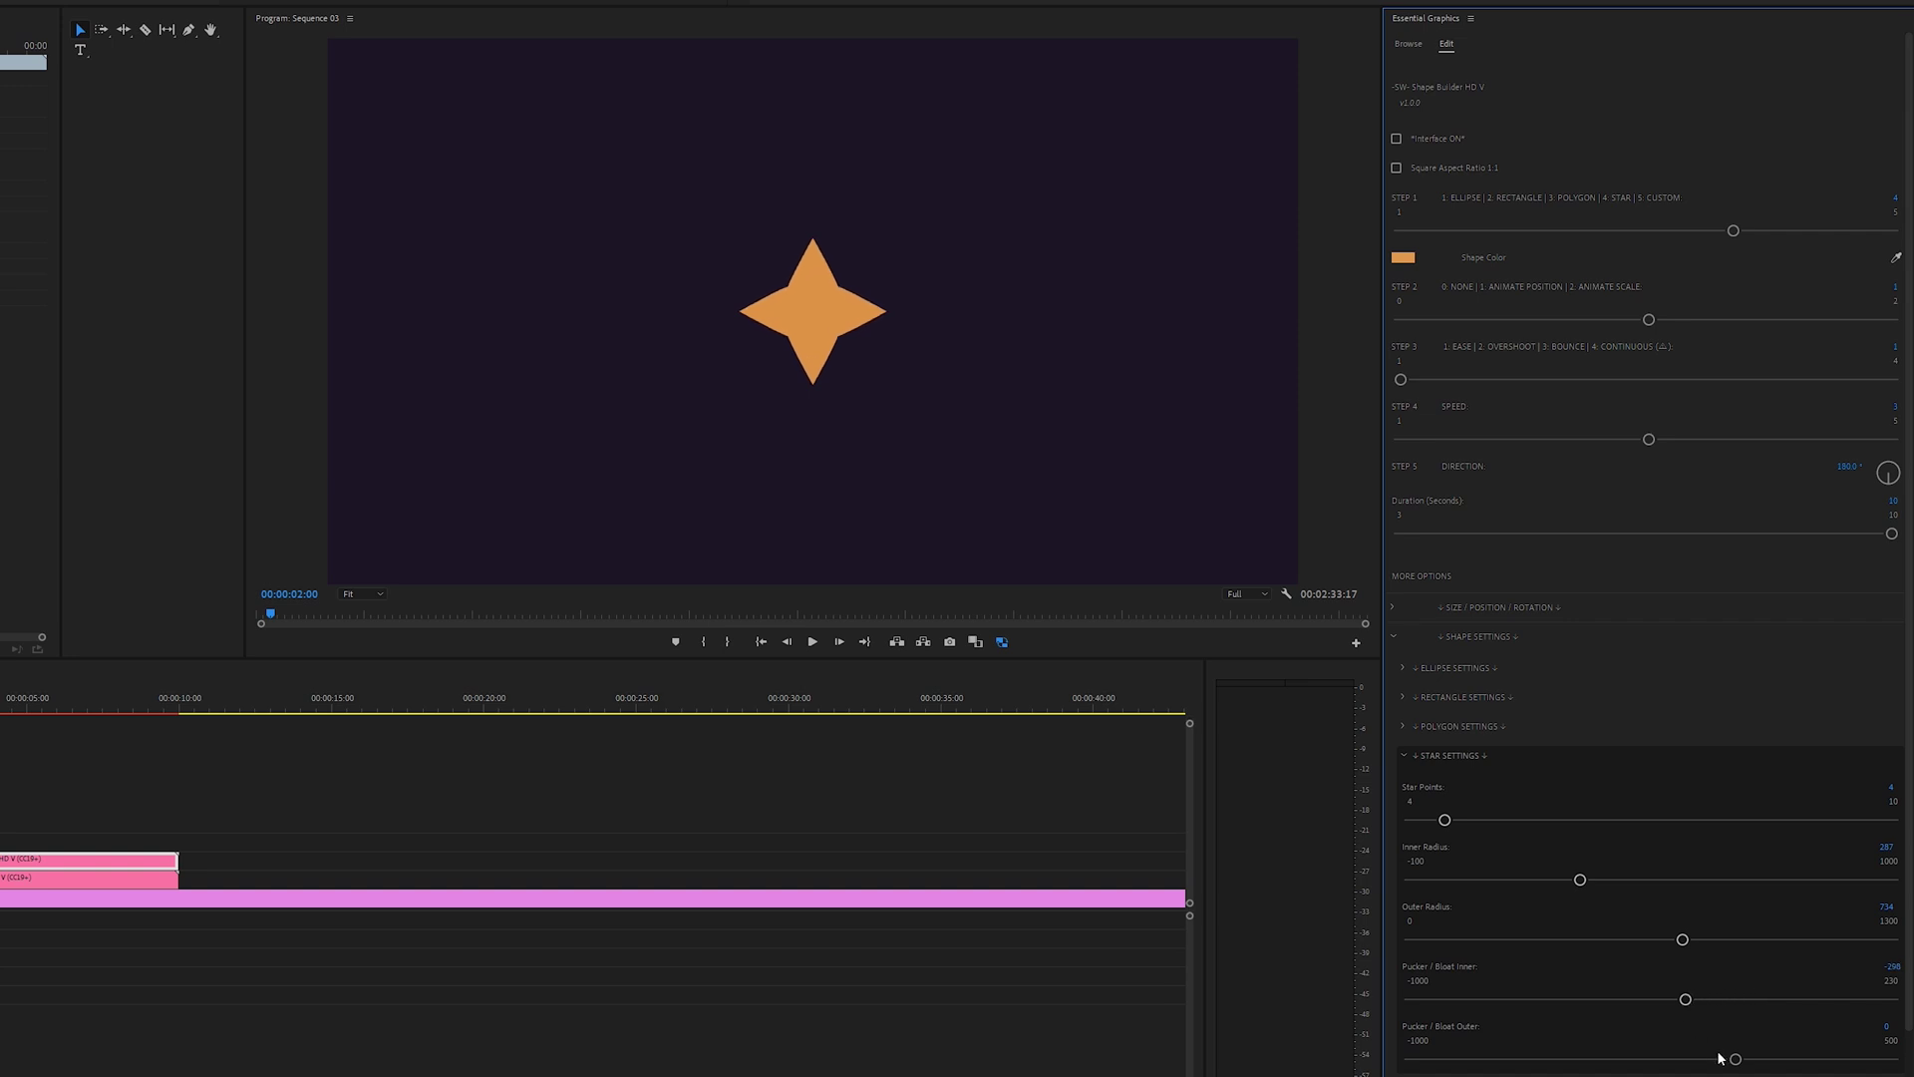
{"action": "mouse_move", "coordinate": [1735, 1069]}
{"action": "left_mouse_down"}
{"action": "mouse_move", "coordinate": [1791, 1065]}
{"action": "mouse_move", "coordinate": [1743, 1059]}
{"action": "left_mouse_up"}
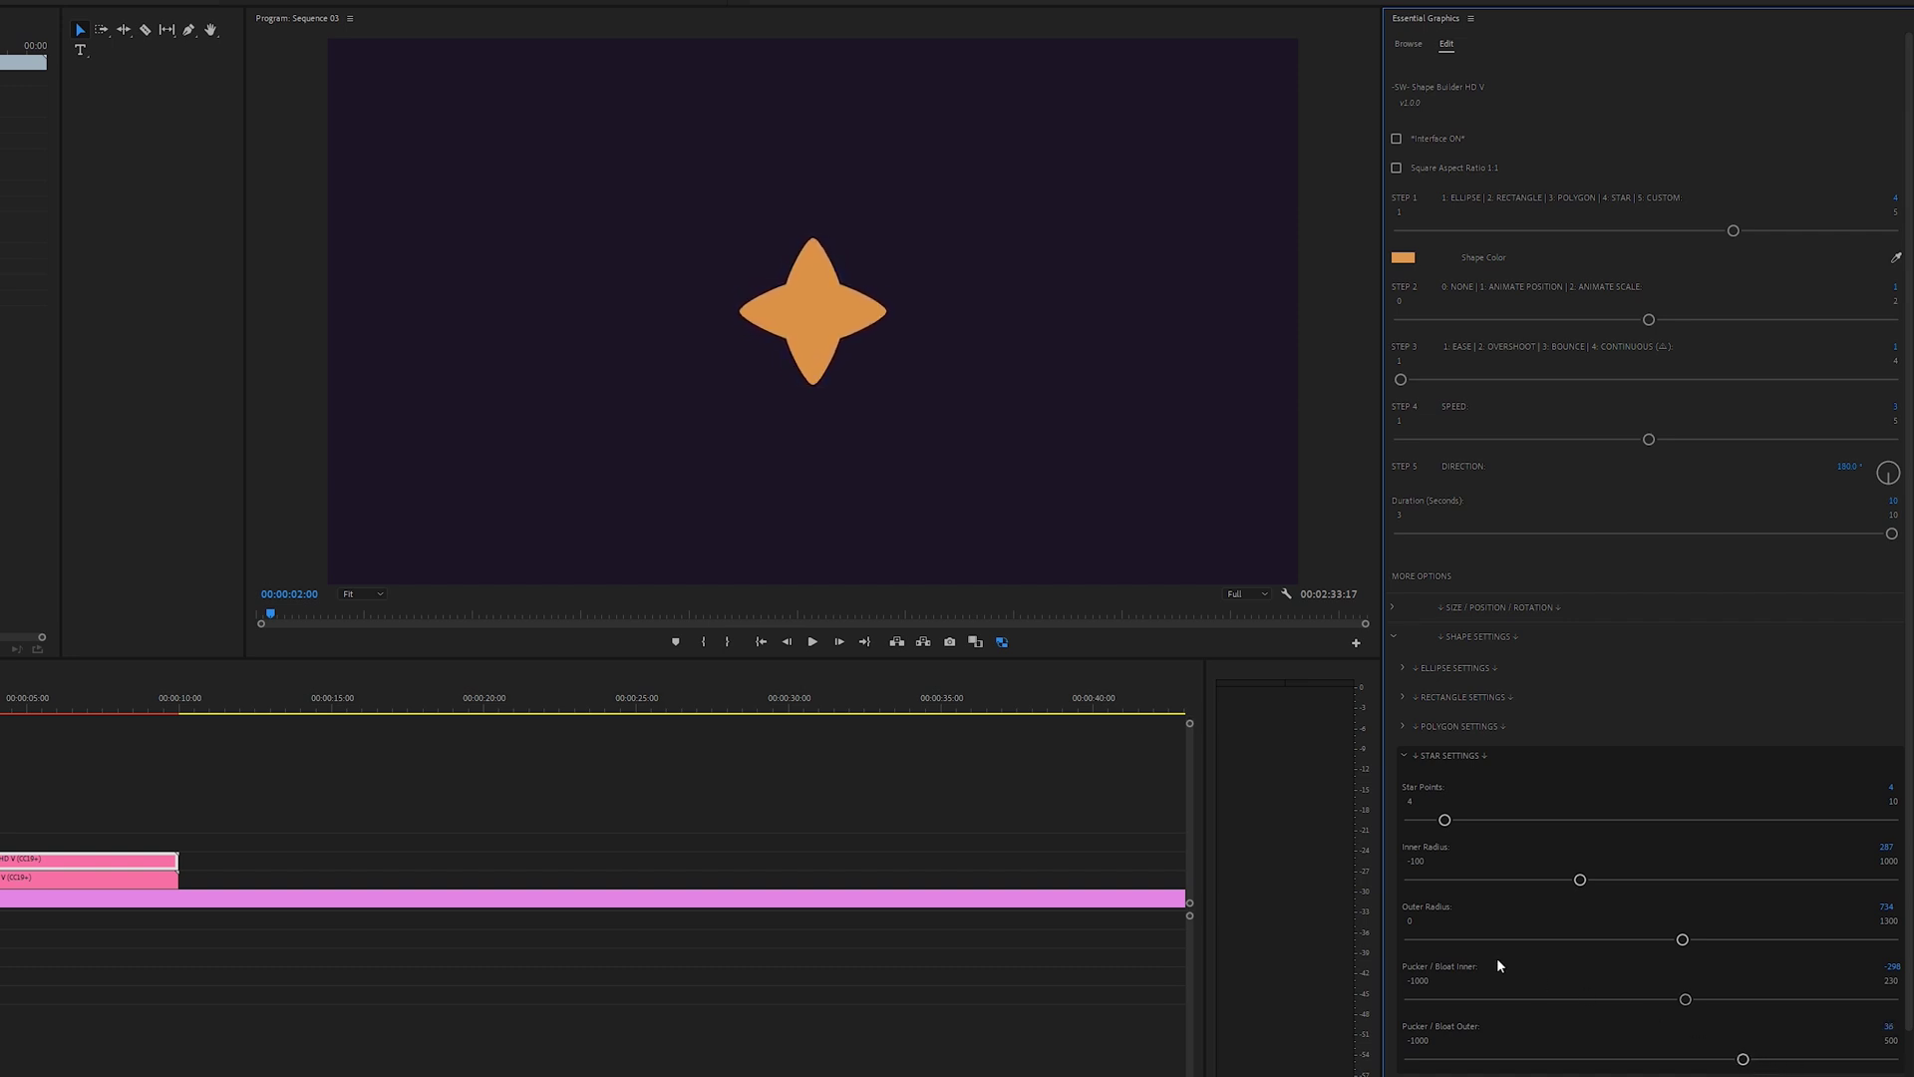
{"action": "scroll", "coordinate": [1414, 947], "scroll_direction": "down", "scroll_amount": 2}
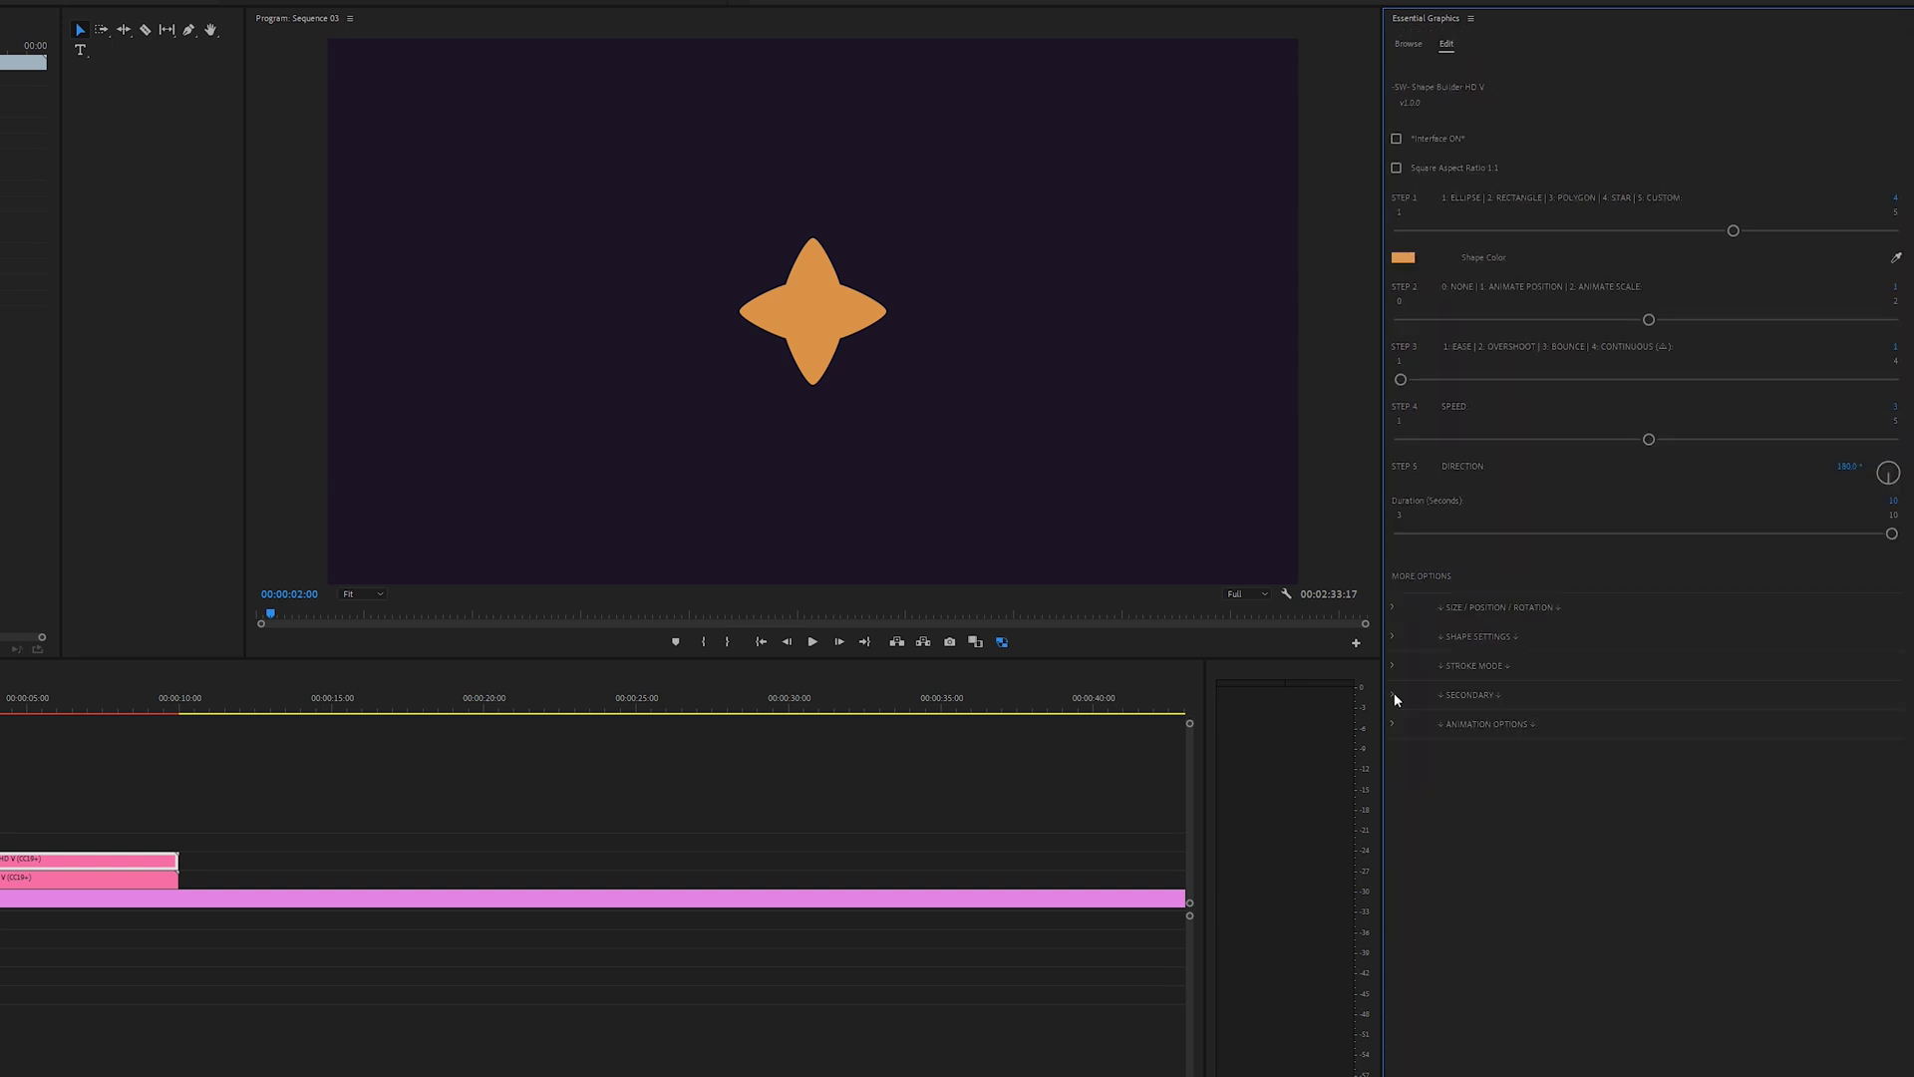
Step: Enable the star's secondary animation with position mode 3 (Random), position speed 1 and position distance 17
{"action": "left_click", "coordinate": [1394, 694]}
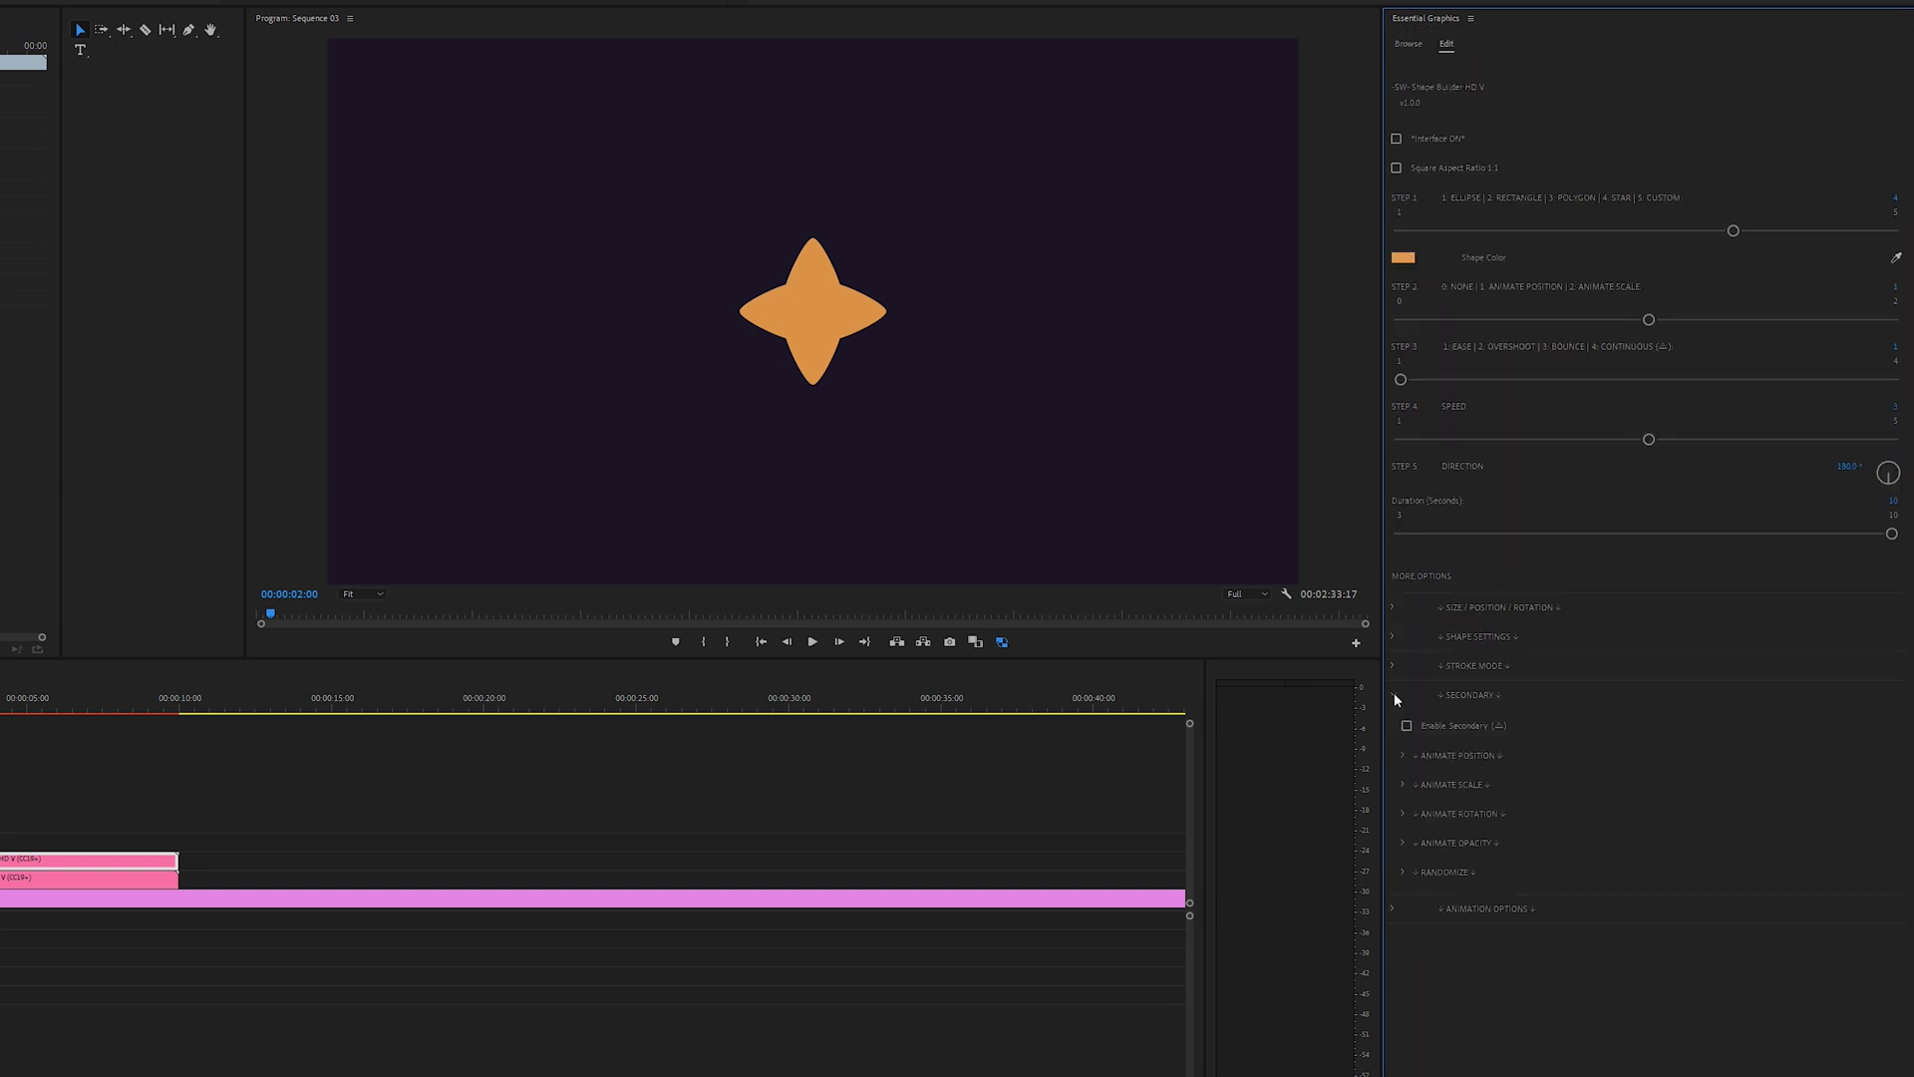
{"action": "left_click", "coordinate": [1407, 727]}
{"action": "left_click", "coordinate": [1403, 755]}
{"action": "left_click_drag", "start_coordinate": [1411, 820], "coordinate": [1893, 820]}
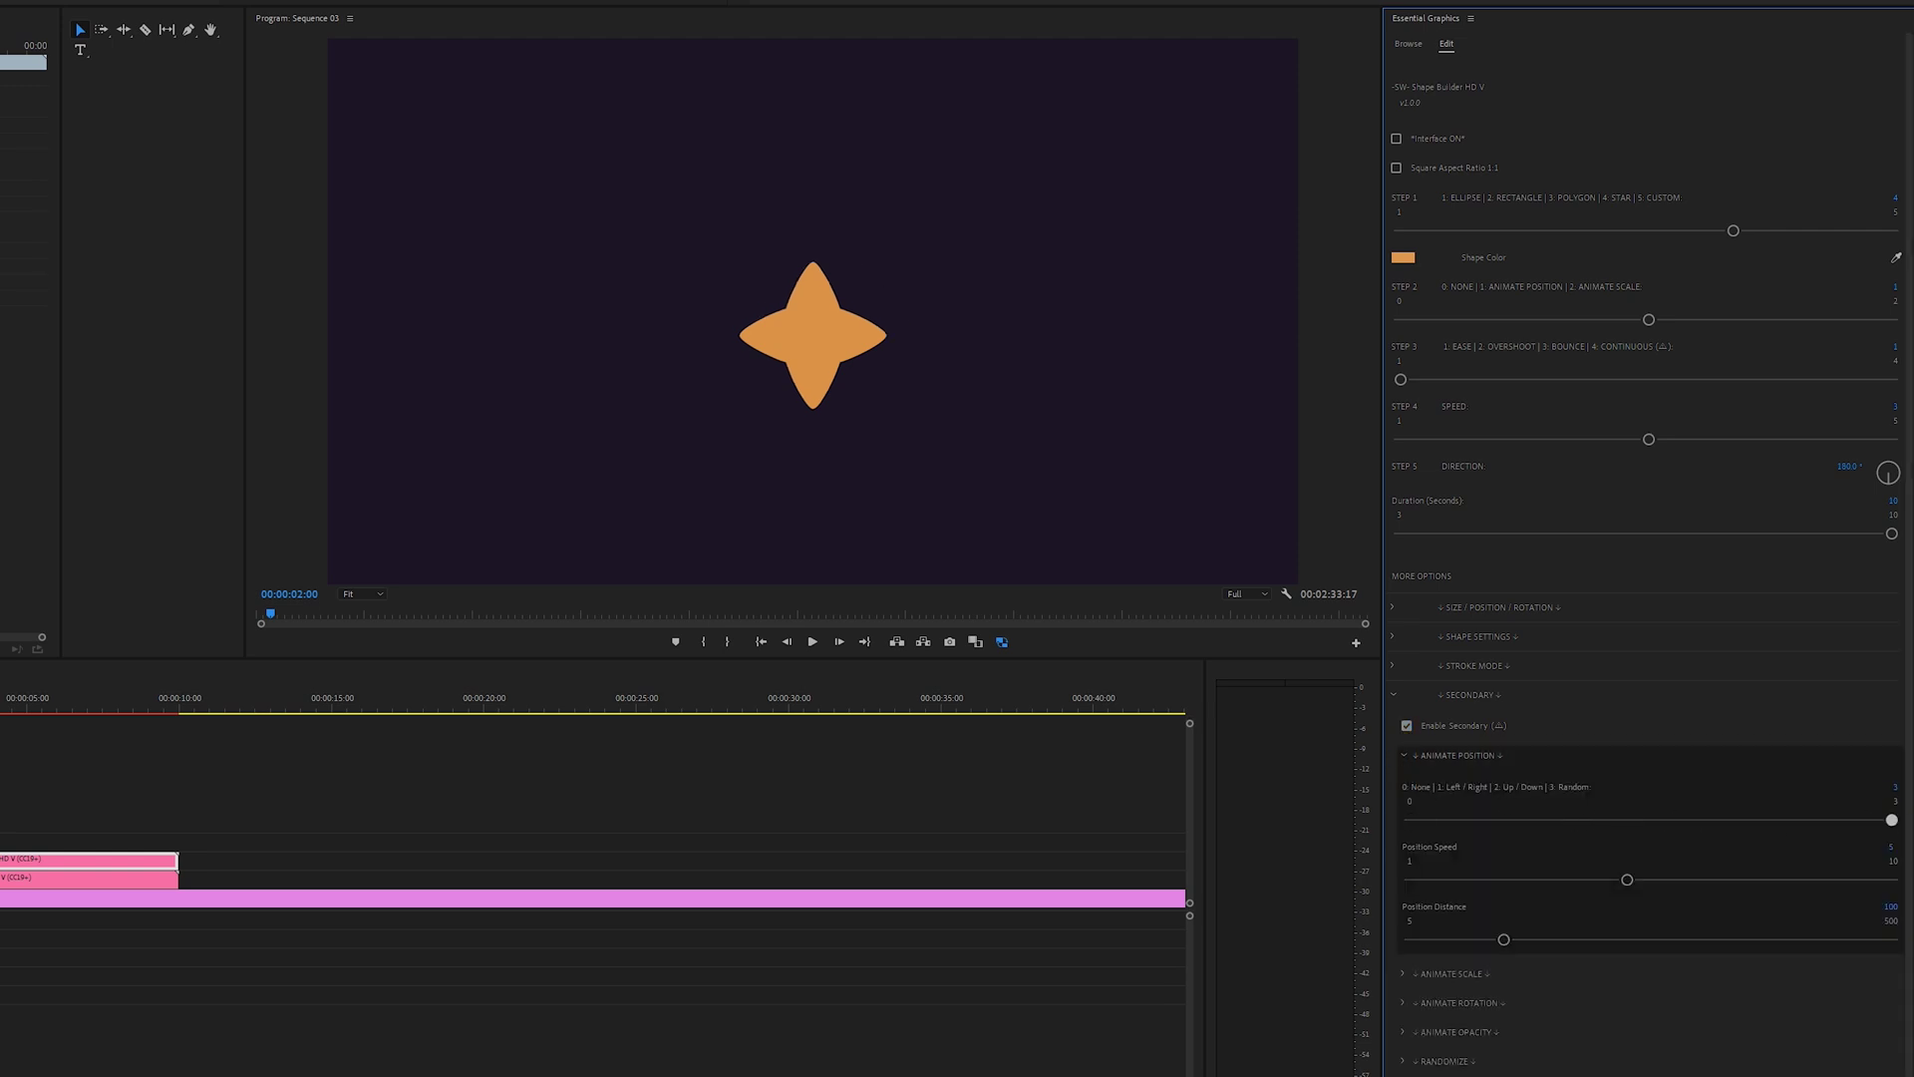
{"action": "left_click_drag", "start_coordinate": [1470, 879], "coordinate": [1423, 936]}
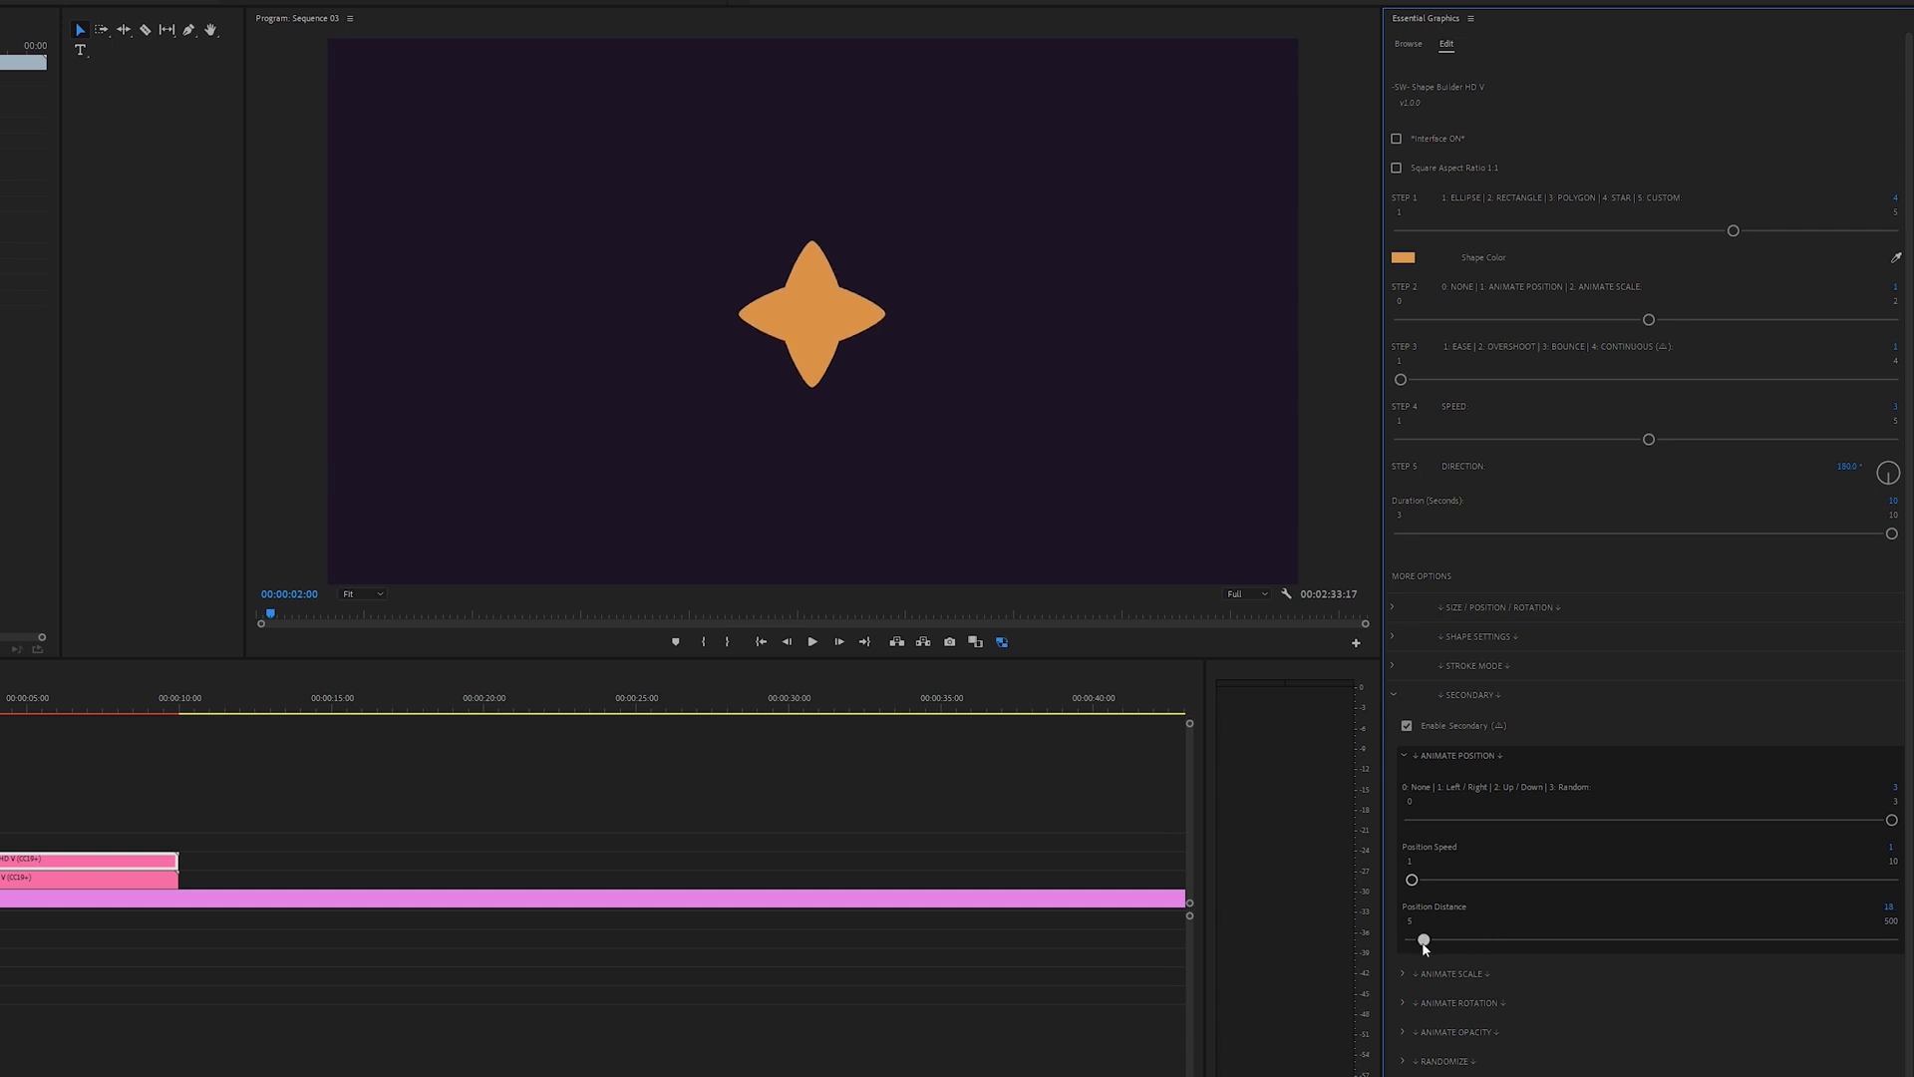
Step: Set the star's secondary opacity animation to mode 2 (Random) with opacity speed 3, and set Randomize Opacity to 4
{"action": "left_click", "coordinate": [1403, 1032]}
{"action": "scroll", "coordinate": [1446, 1042], "scroll_direction": "down", "scroll_amount": 1}
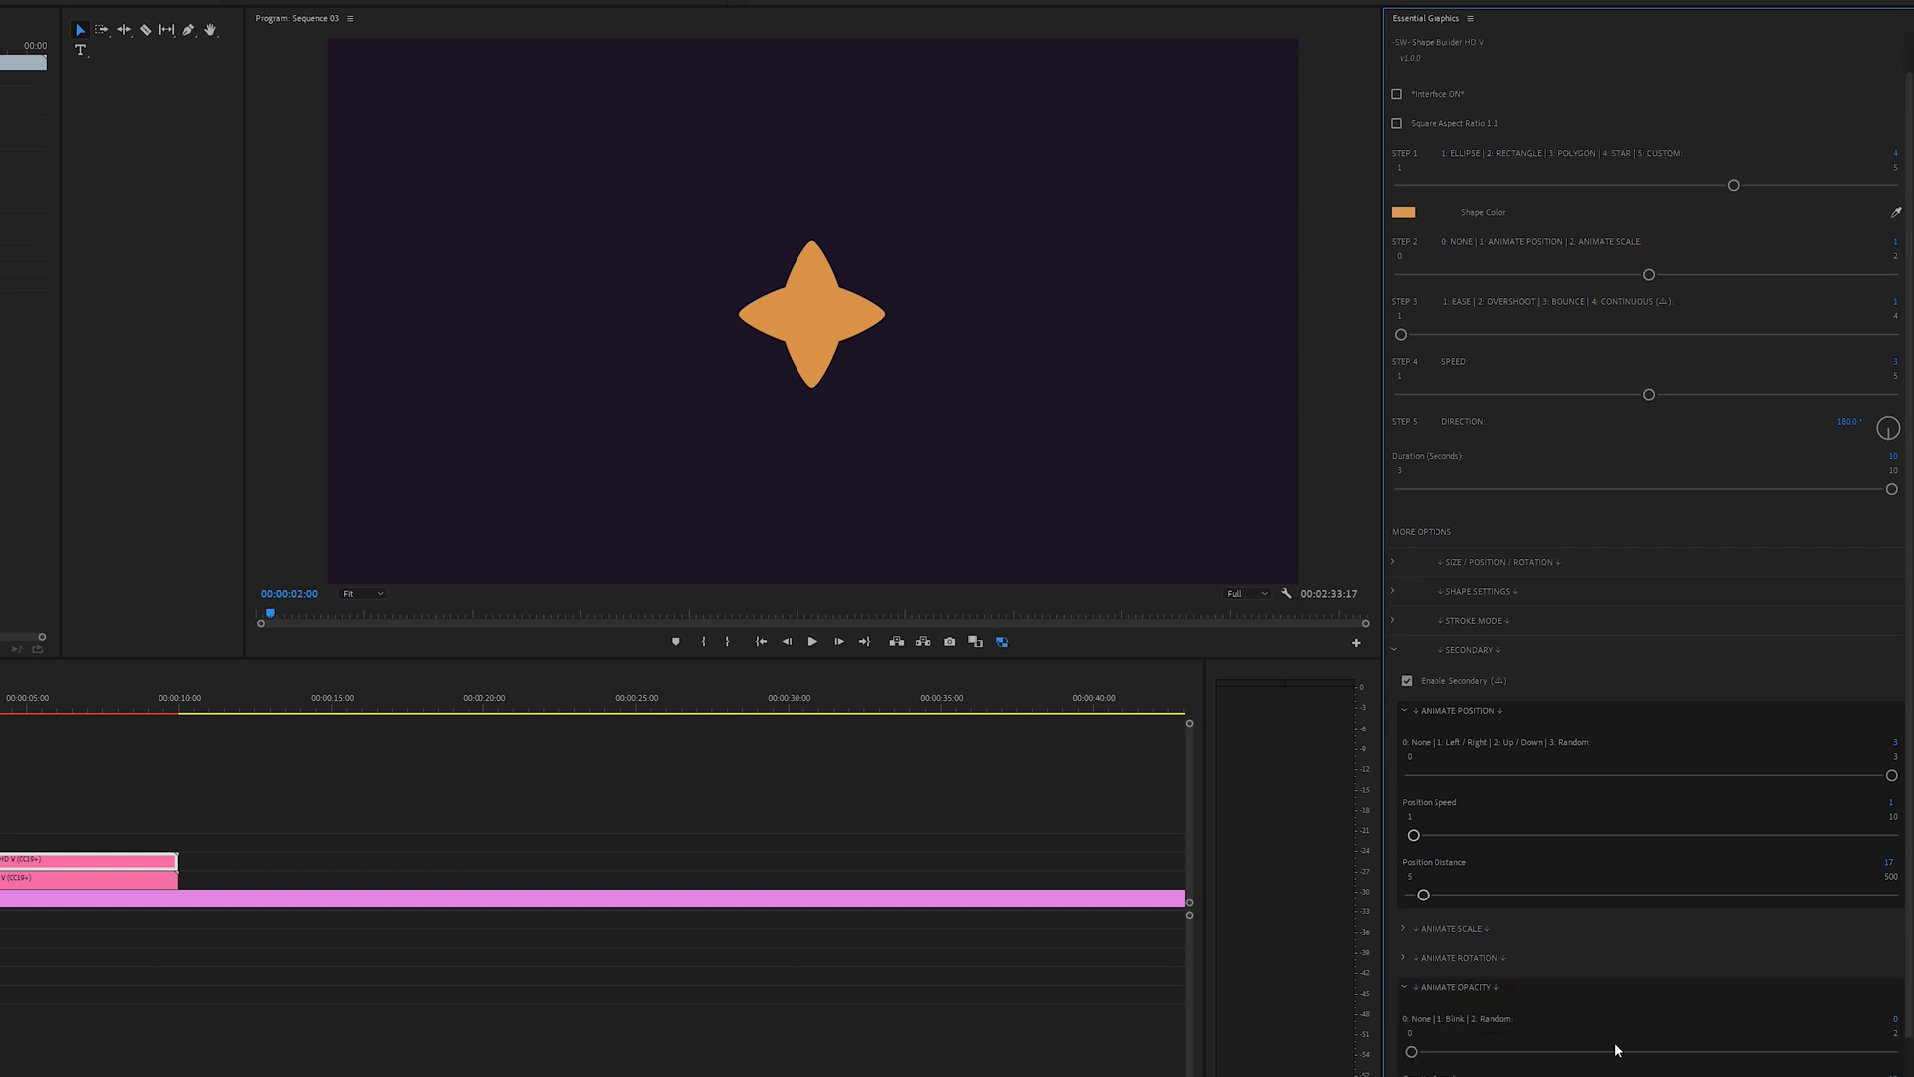
{"action": "left_click_drag", "start_coordinate": [1484, 1037], "coordinate": [1891, 1037]}
{"action": "scroll", "coordinate": [1658, 1008], "scroll_direction": "down", "scroll_amount": 1}
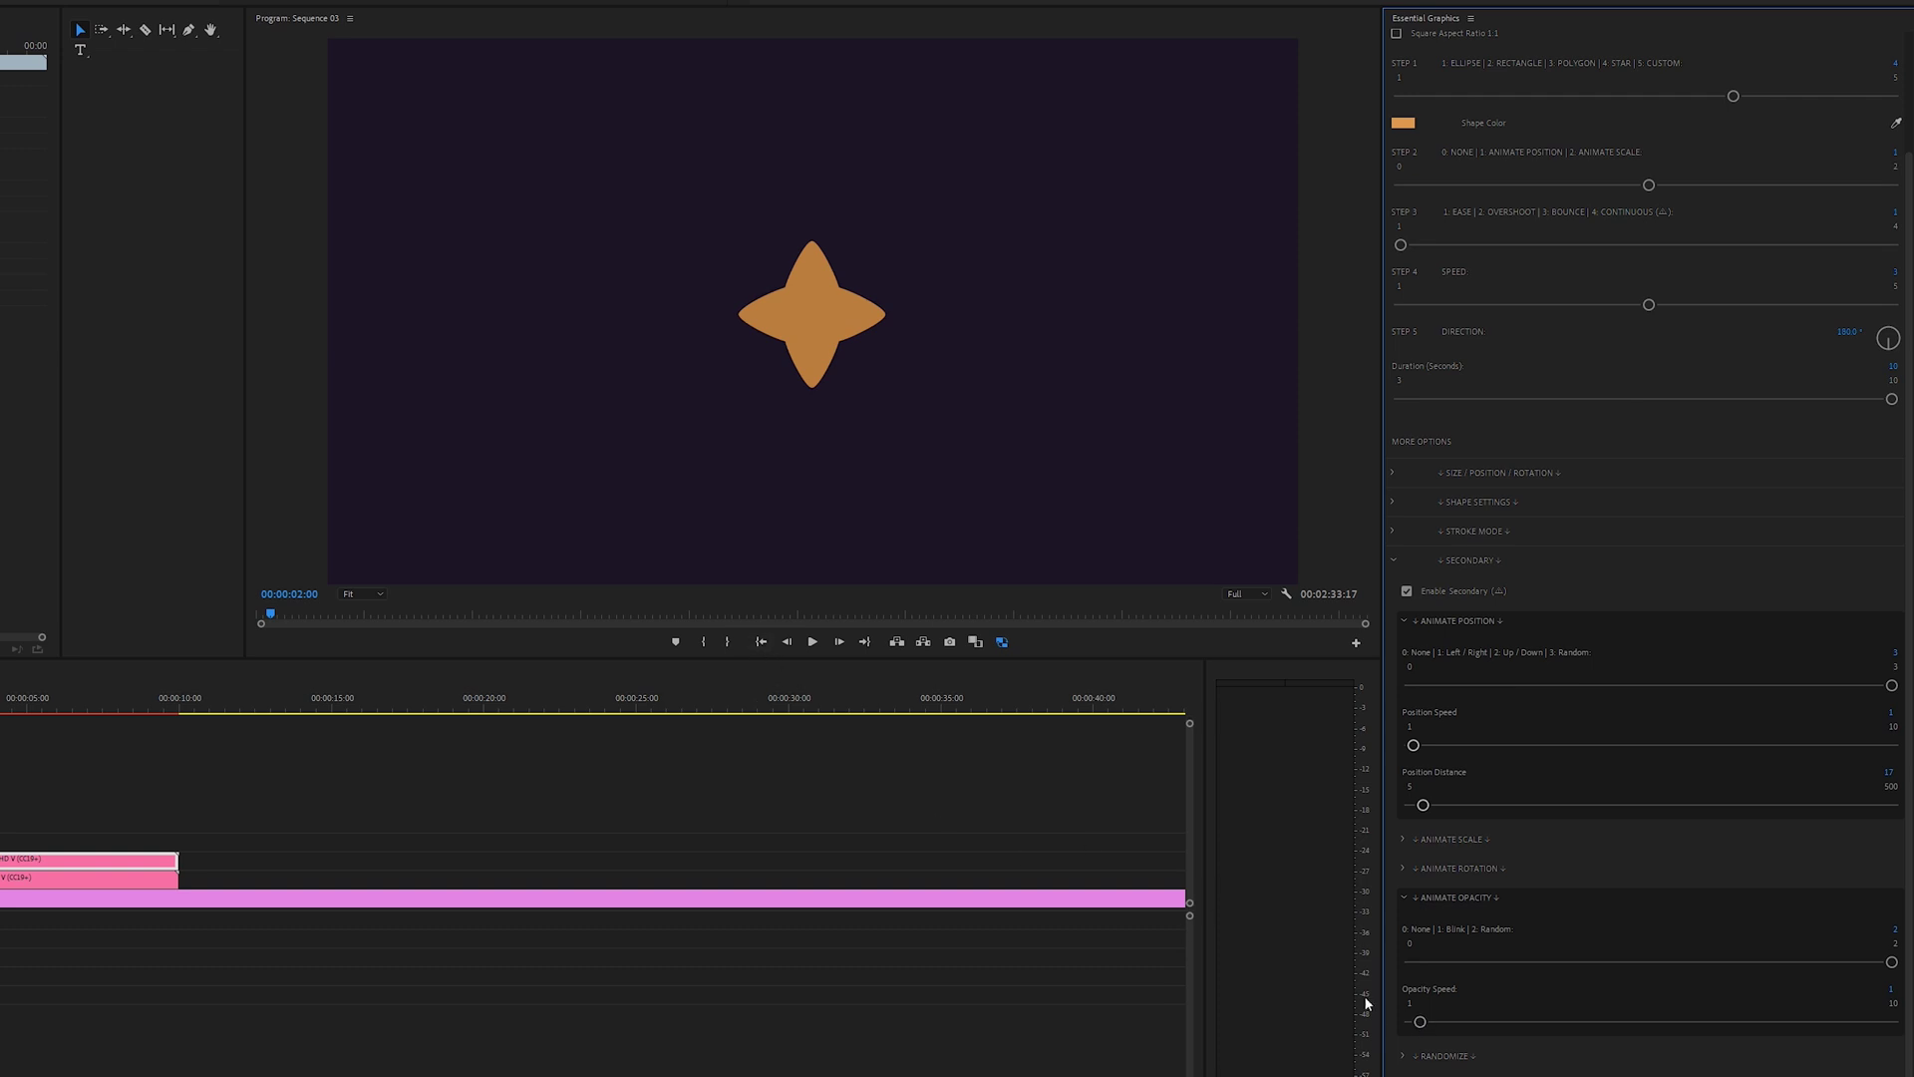
{"action": "left_click", "coordinate": [1441, 1055]}
{"action": "scroll", "coordinate": [1481, 1027], "scroll_direction": "down", "scroll_amount": 3}
{"action": "left_click_drag", "start_coordinate": [1506, 1046], "coordinate": [1577, 1056]}
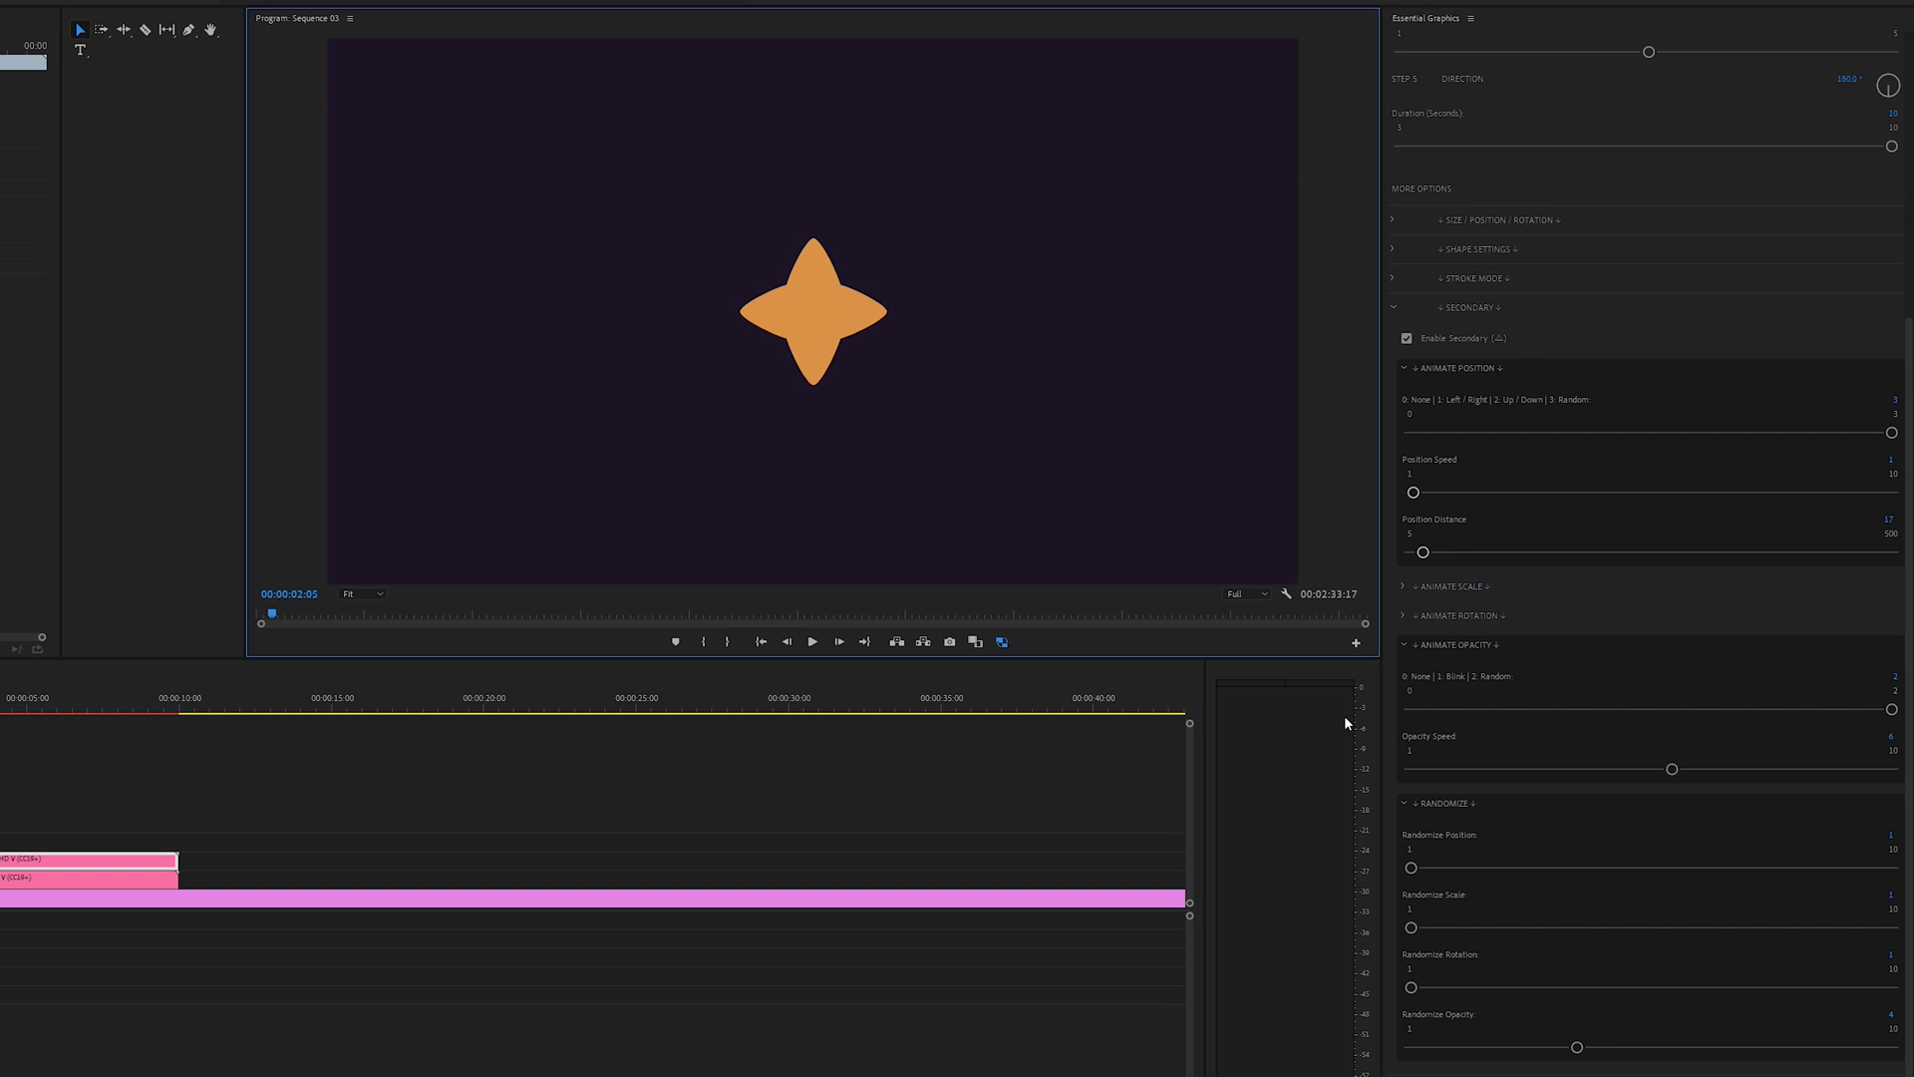
{"action": "left_click_drag", "start_coordinate": [1419, 768], "coordinate": [1532, 769]}
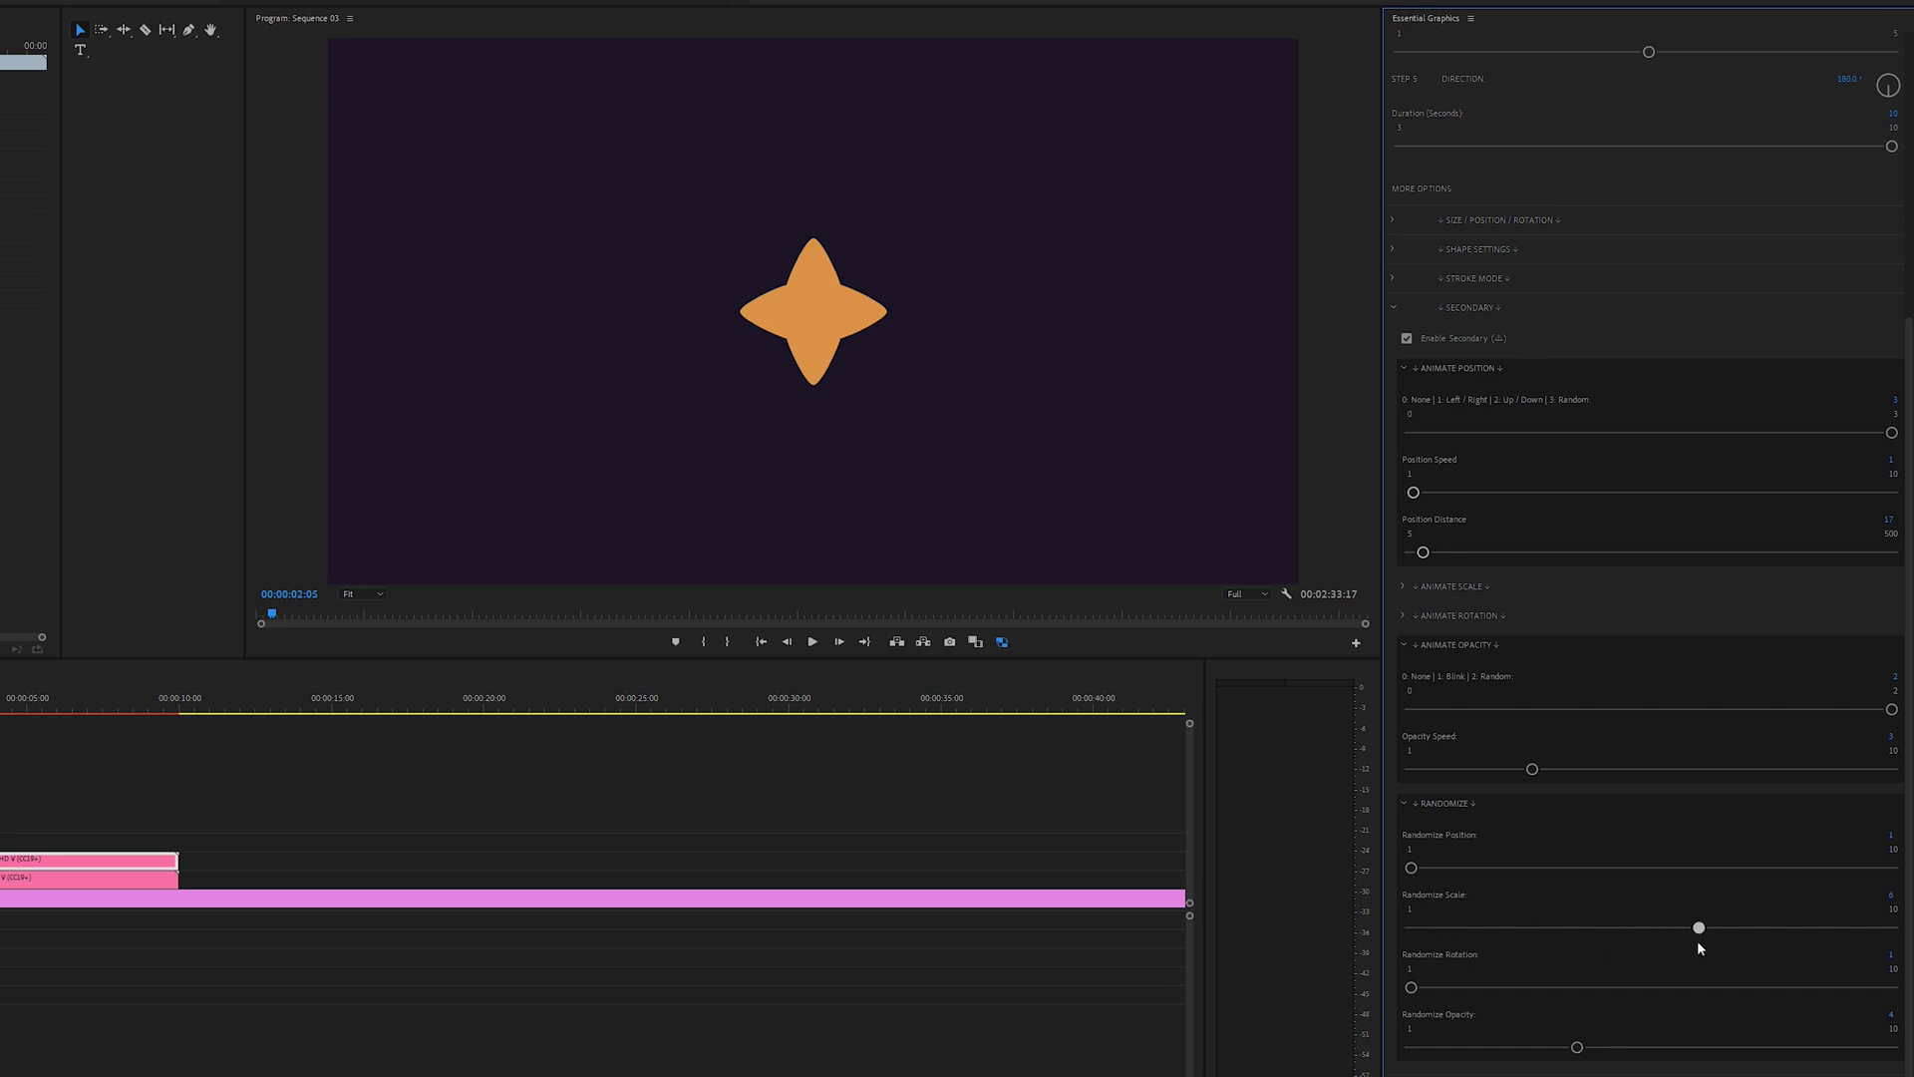
Step: Raise Randomize Scale to its maximum of 10 and play the star's animation from the start
{"action": "left_click_drag", "start_coordinate": [1700, 945], "coordinate": [1893, 944]}
{"action": "left_click", "coordinate": [760, 642]}
{"action": "left_click", "coordinate": [813, 642]}
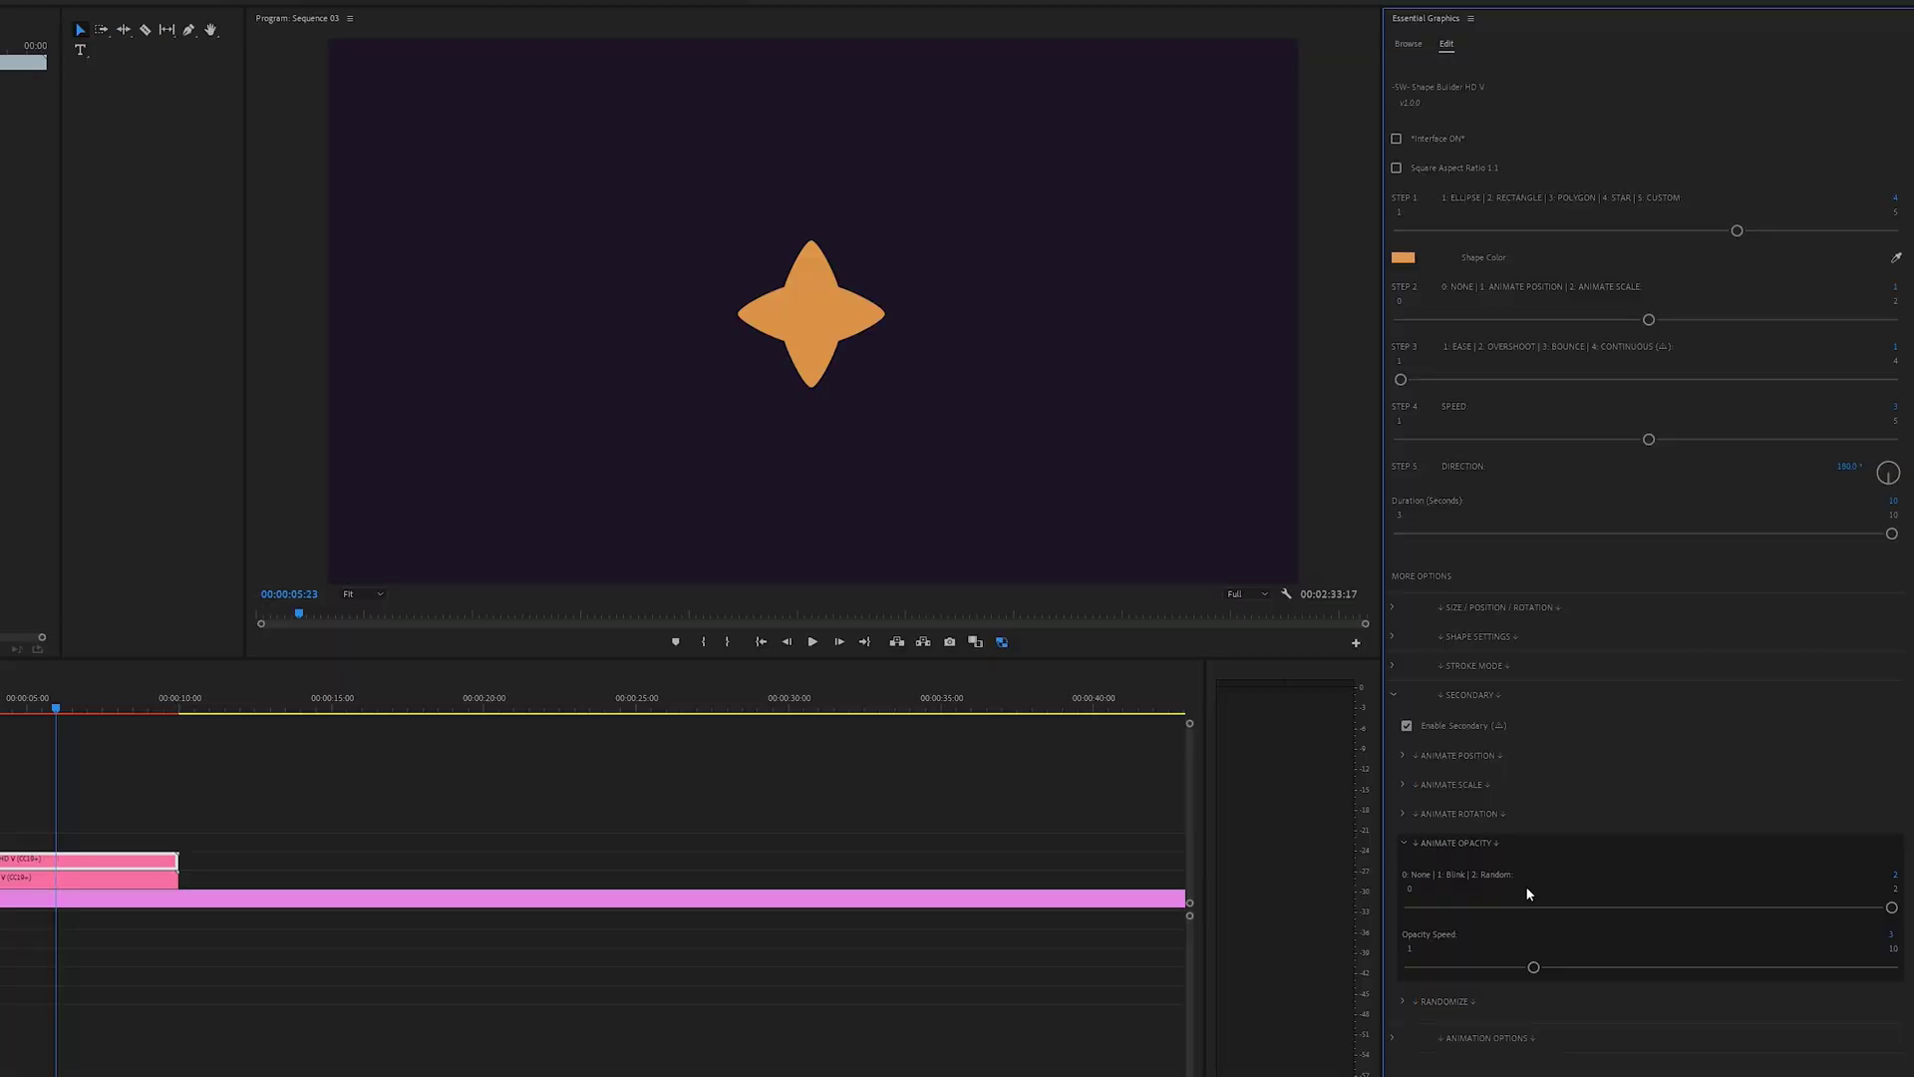
Step: Set the star's secondary scale animation to mode 2 (Random) with scale speed 2 and scale amount 24, and preview it
{"action": "left_click", "coordinate": [1403, 785]}
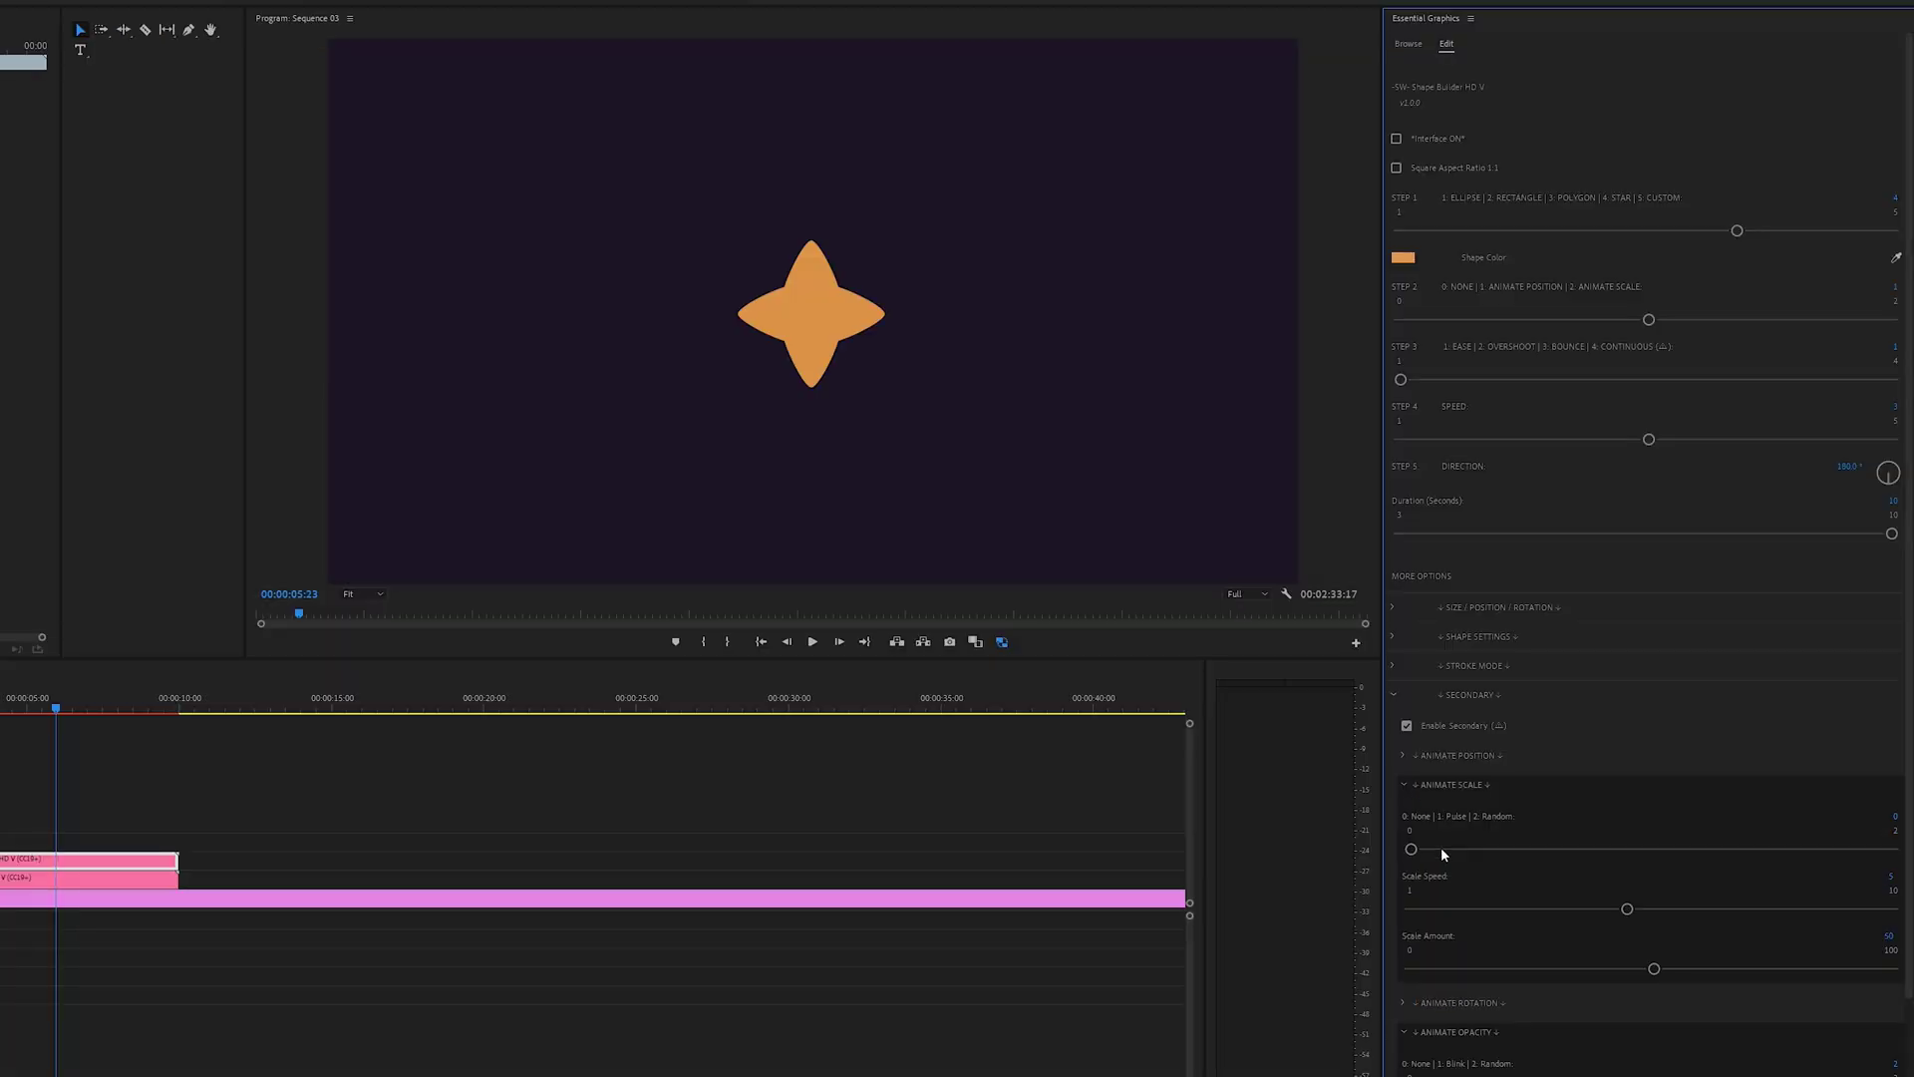
{"action": "left_click_drag", "start_coordinate": [1440, 849], "coordinate": [1891, 850]}
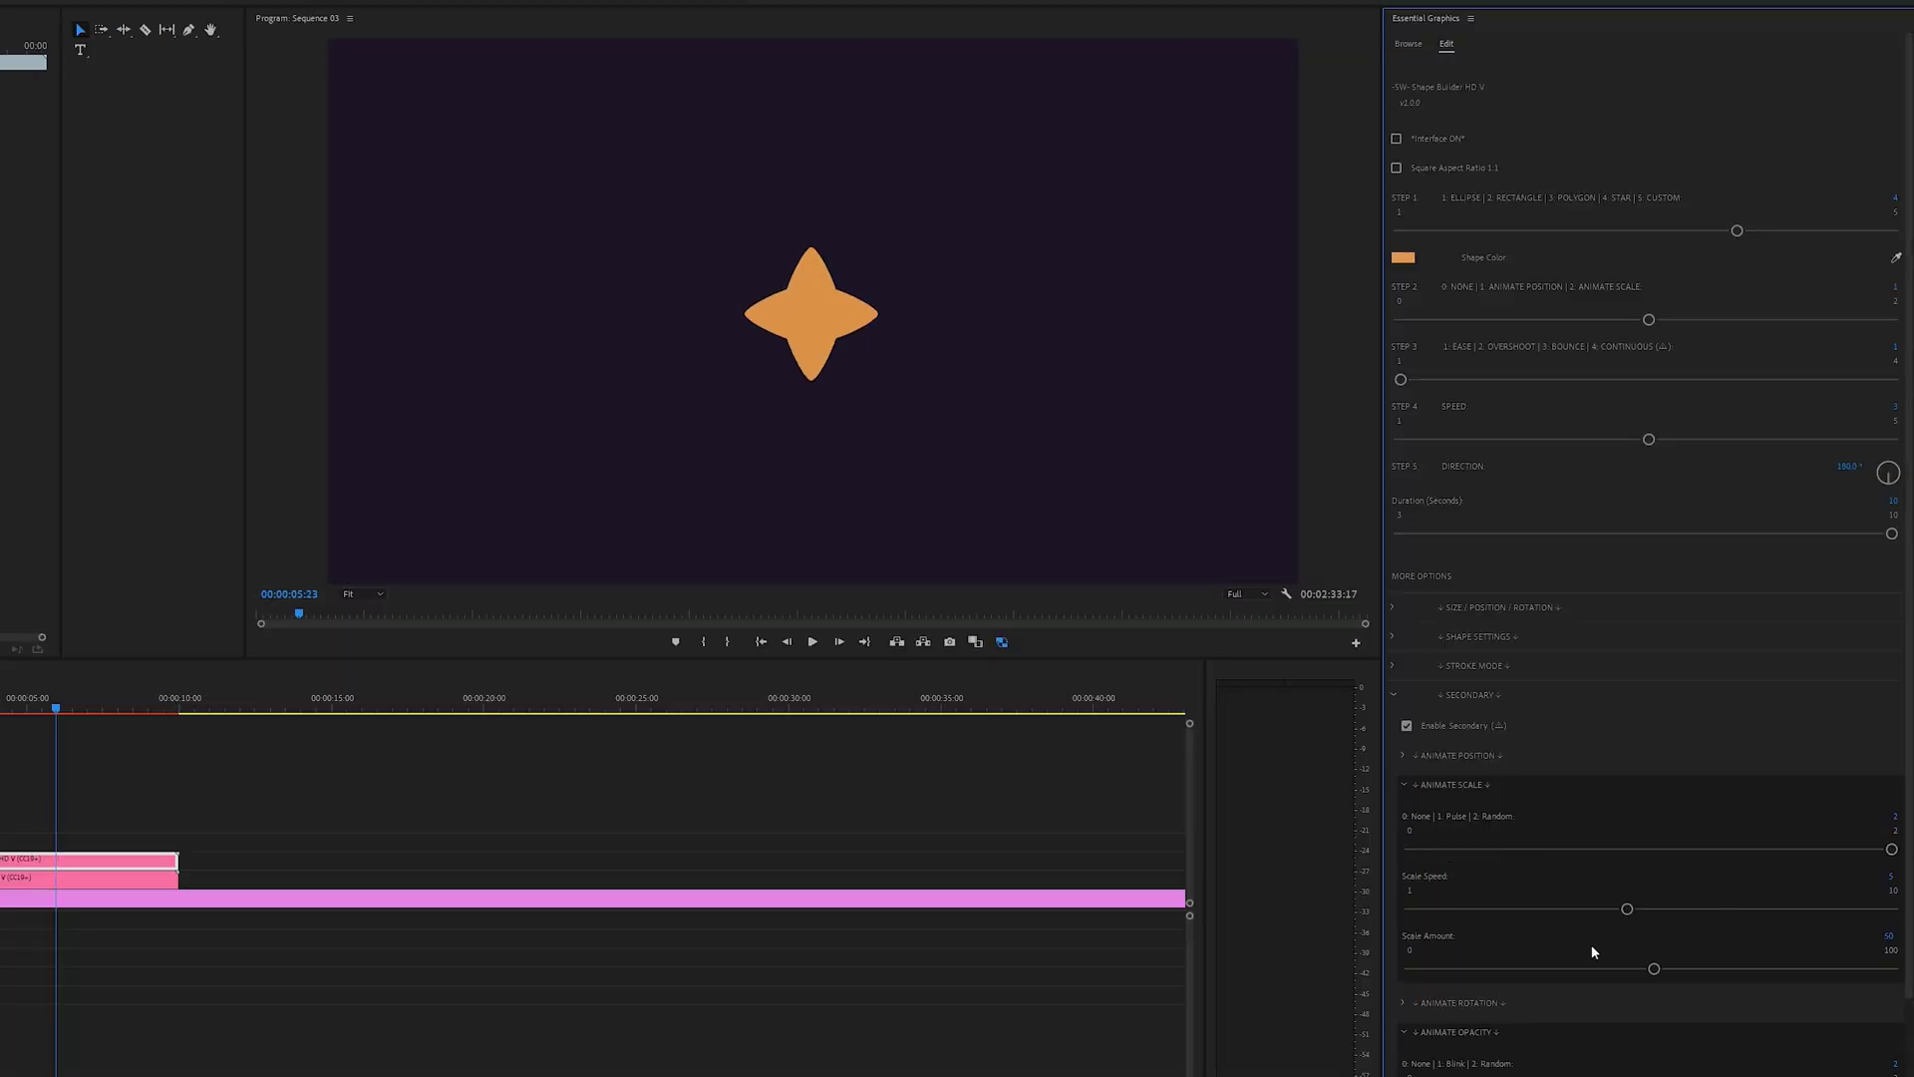
{"action": "left_click", "coordinate": [1458, 908]}
{"action": "left_click", "coordinate": [1524, 968]}
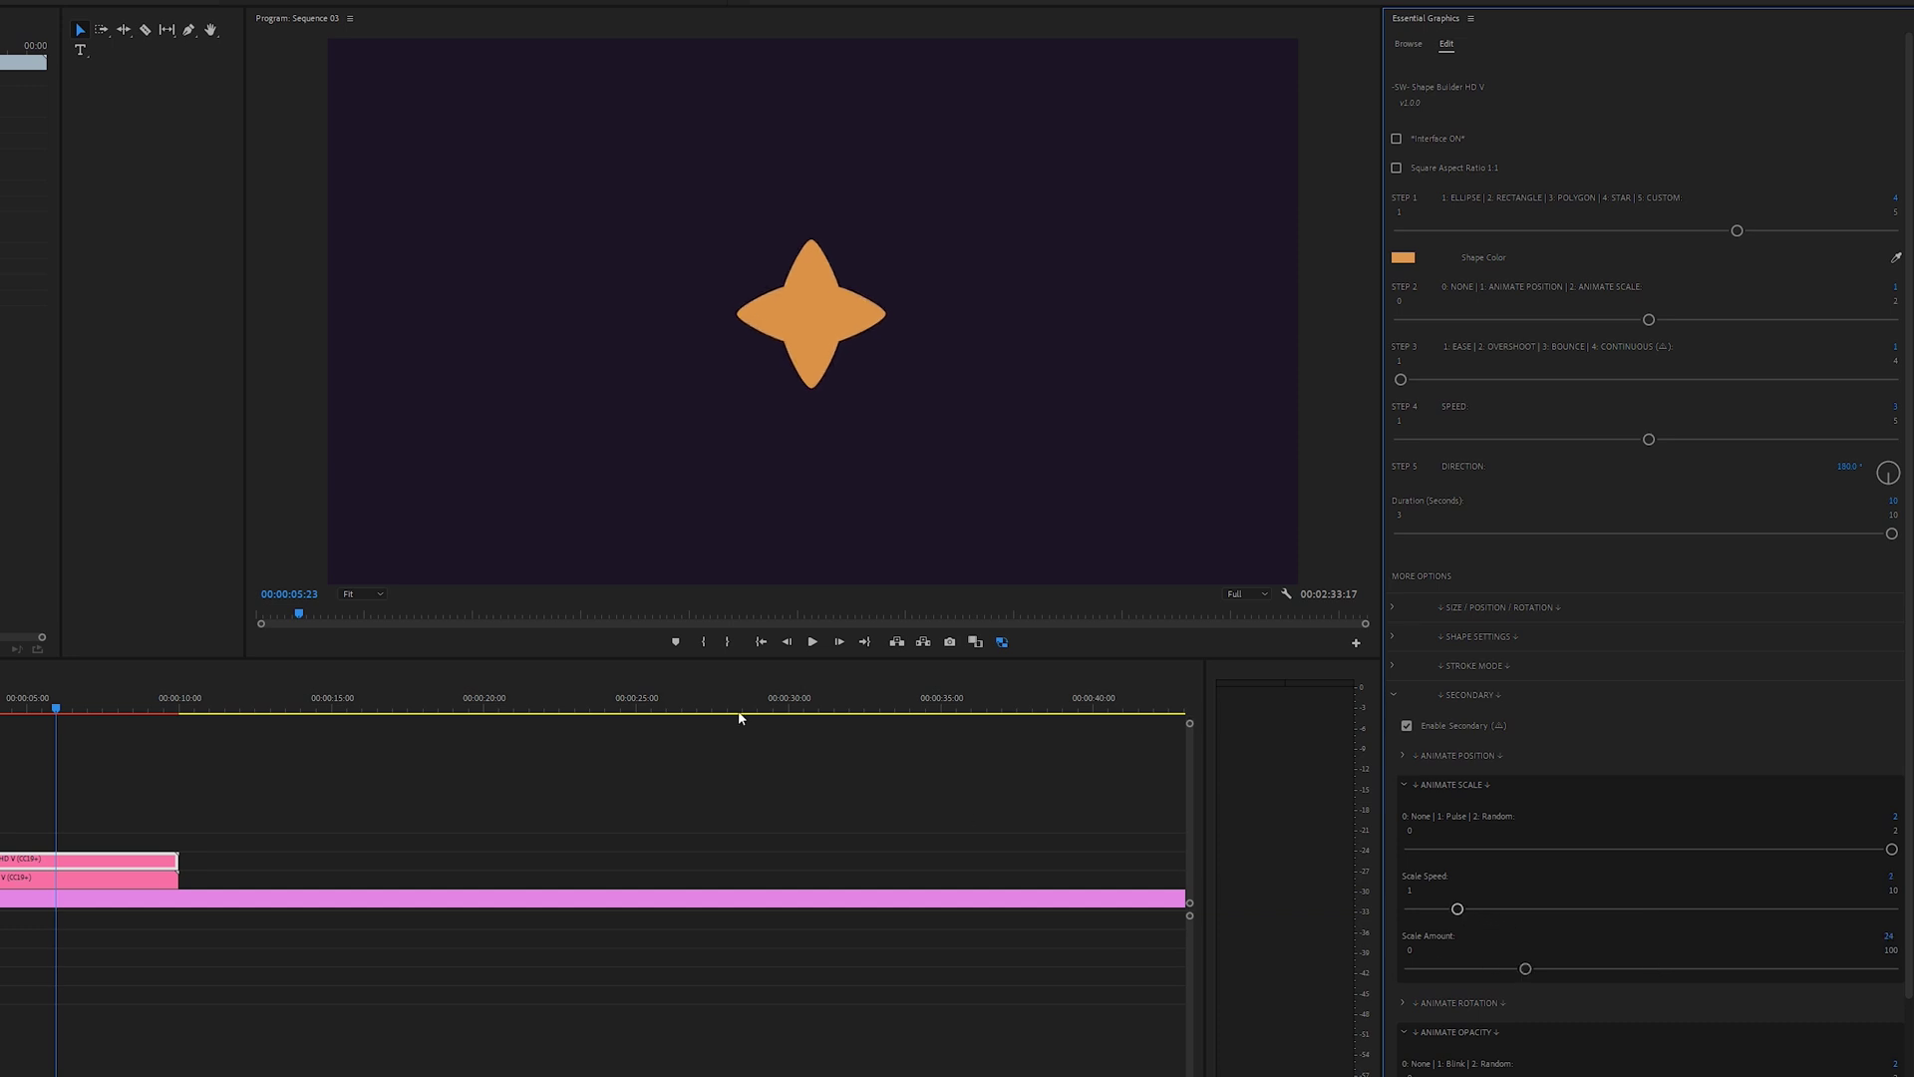
{"action": "left_click", "coordinate": [812, 642]}
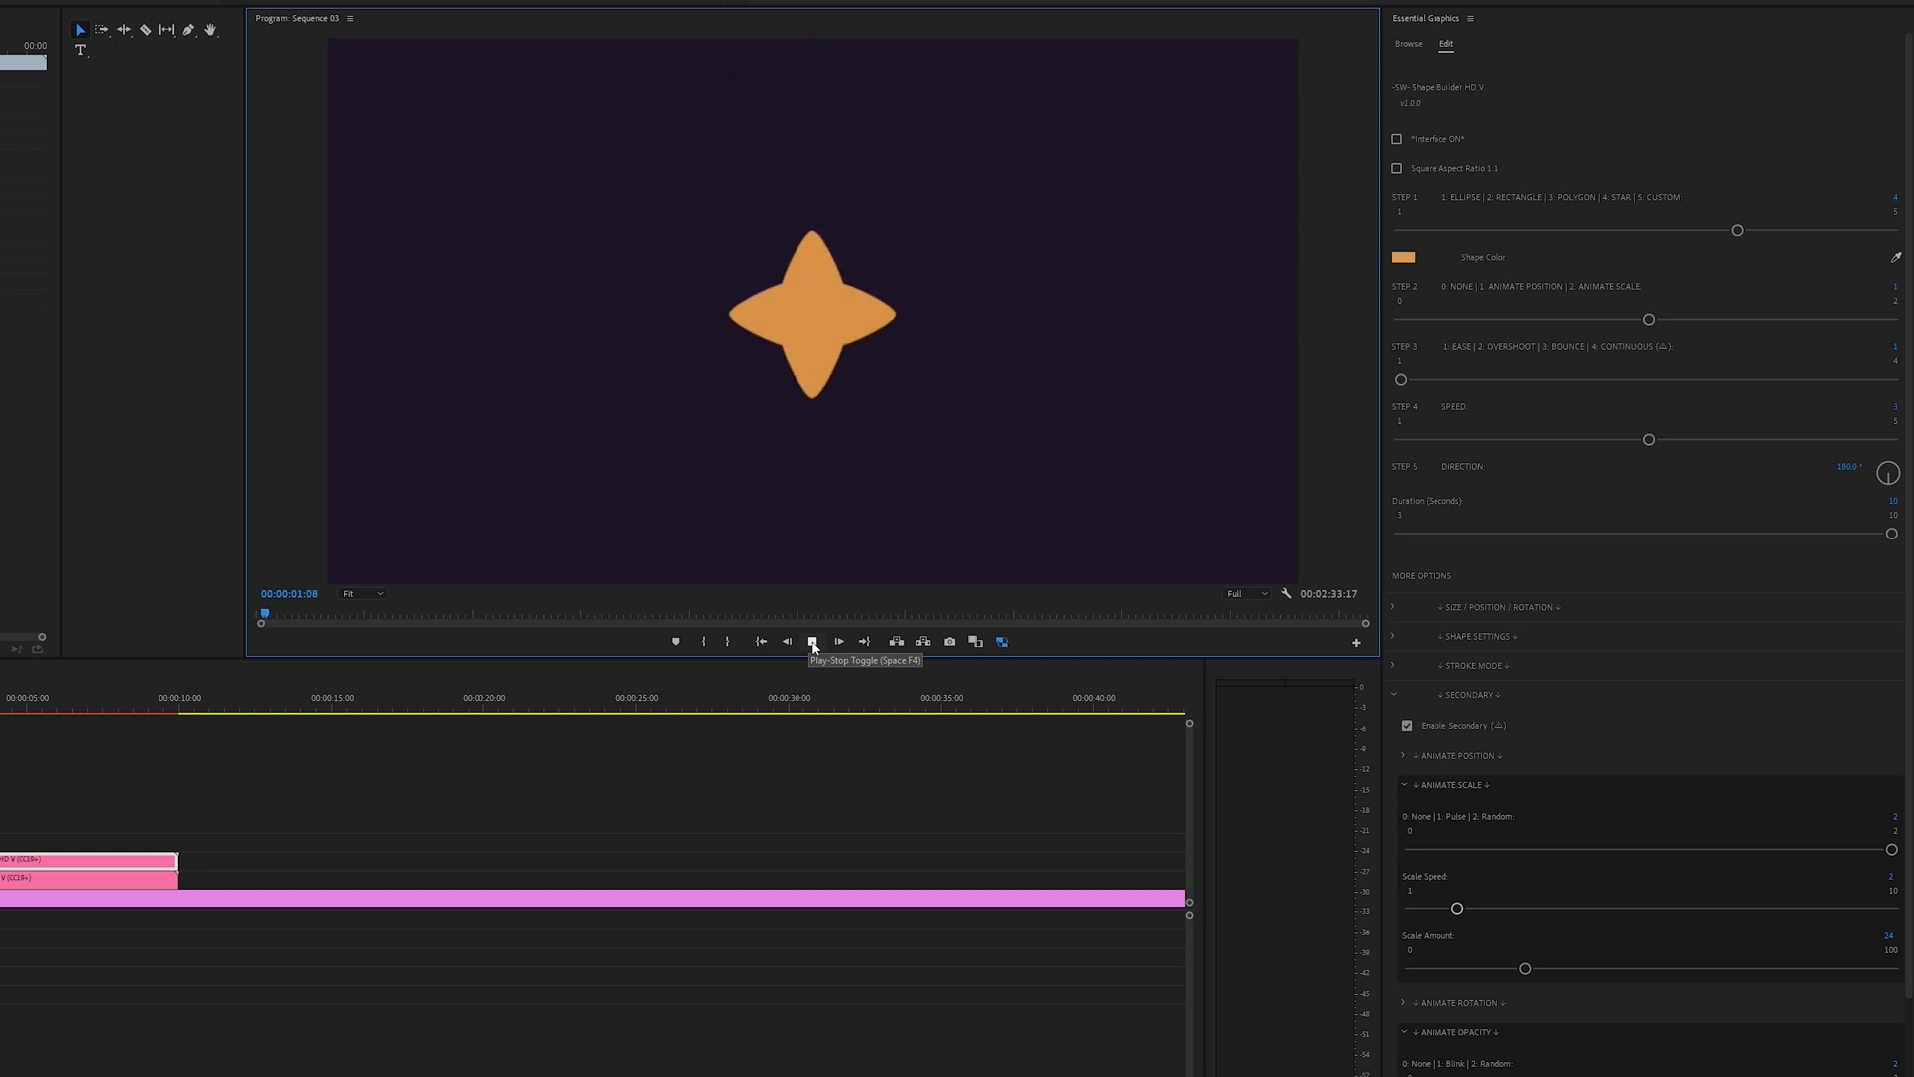
{"action": "left_click", "coordinate": [813, 643]}
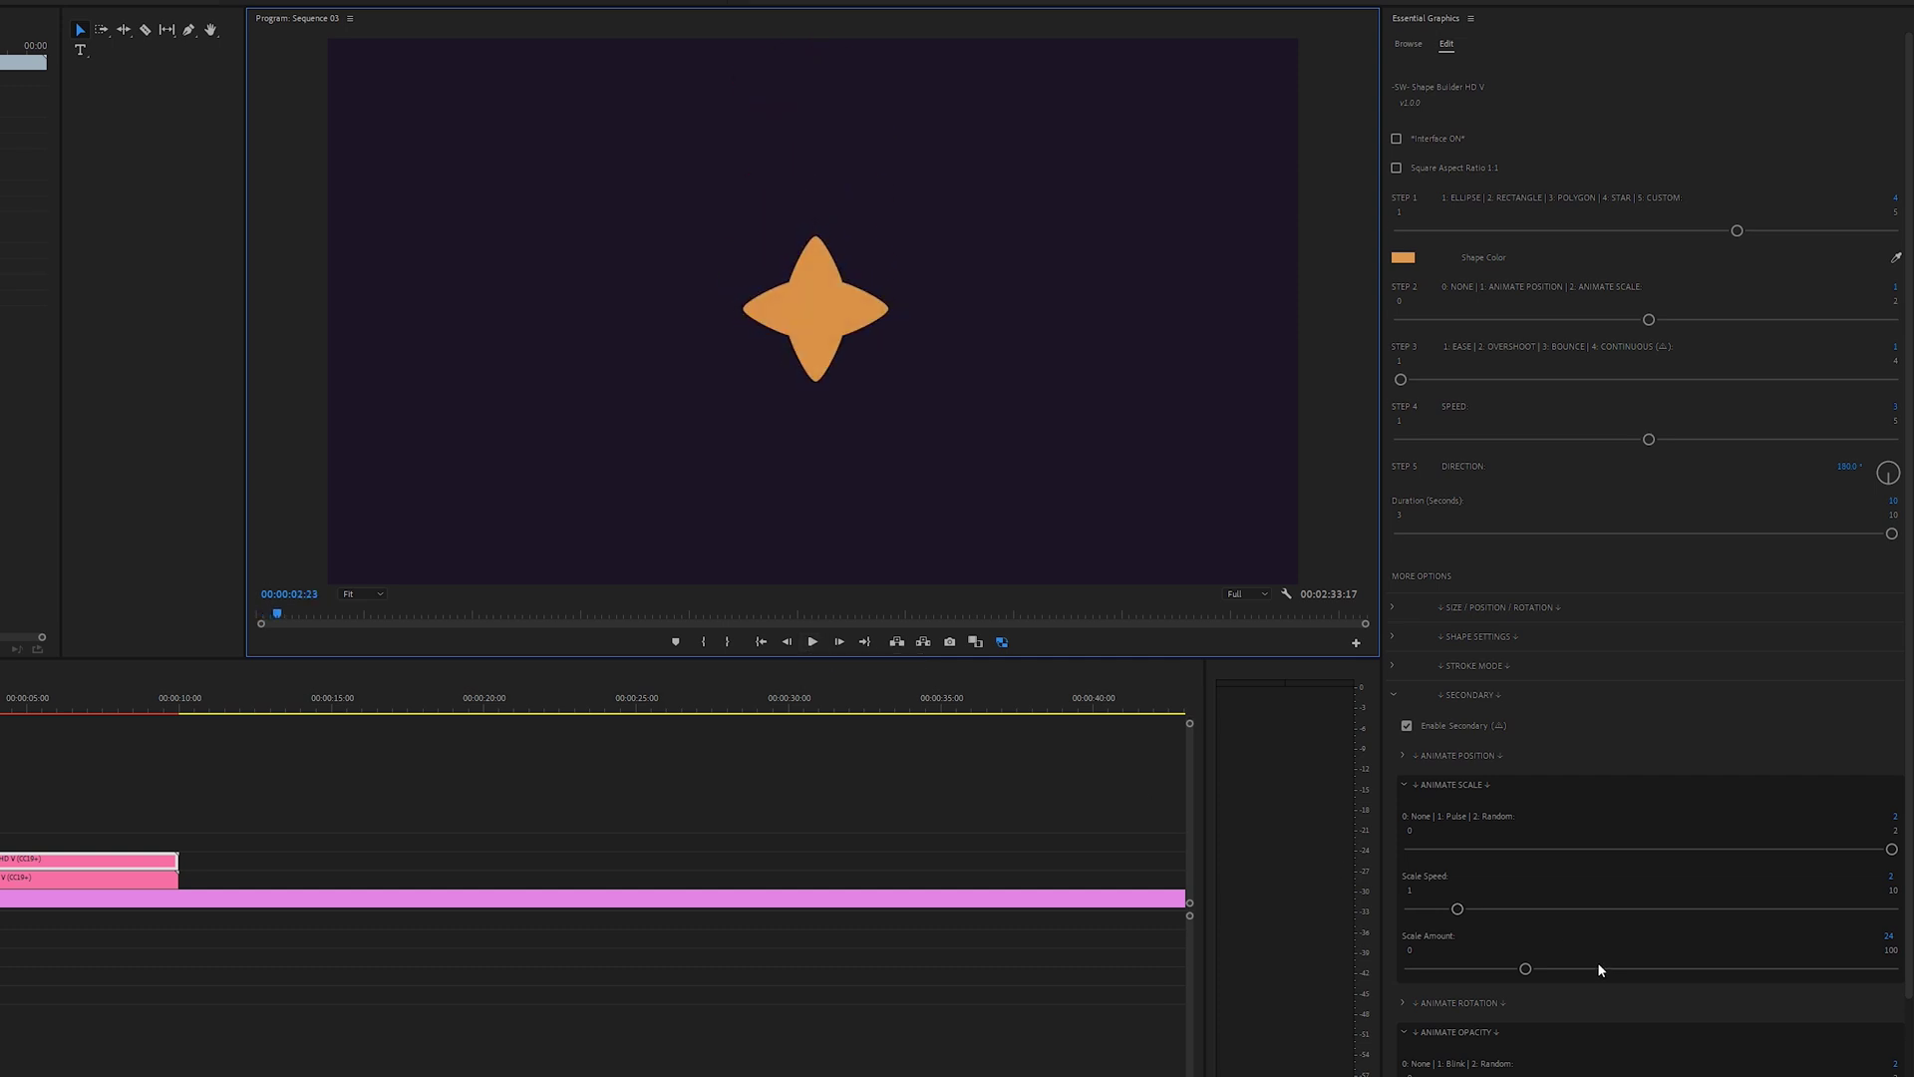
Step: Set scale amount to 10 and scale speed to 3, set the main animation to 0 (None), and preview from the start
{"action": "left_click", "coordinate": [1456, 968]}
{"action": "left_click_drag", "start_coordinate": [1458, 908], "coordinate": [1519, 910]}
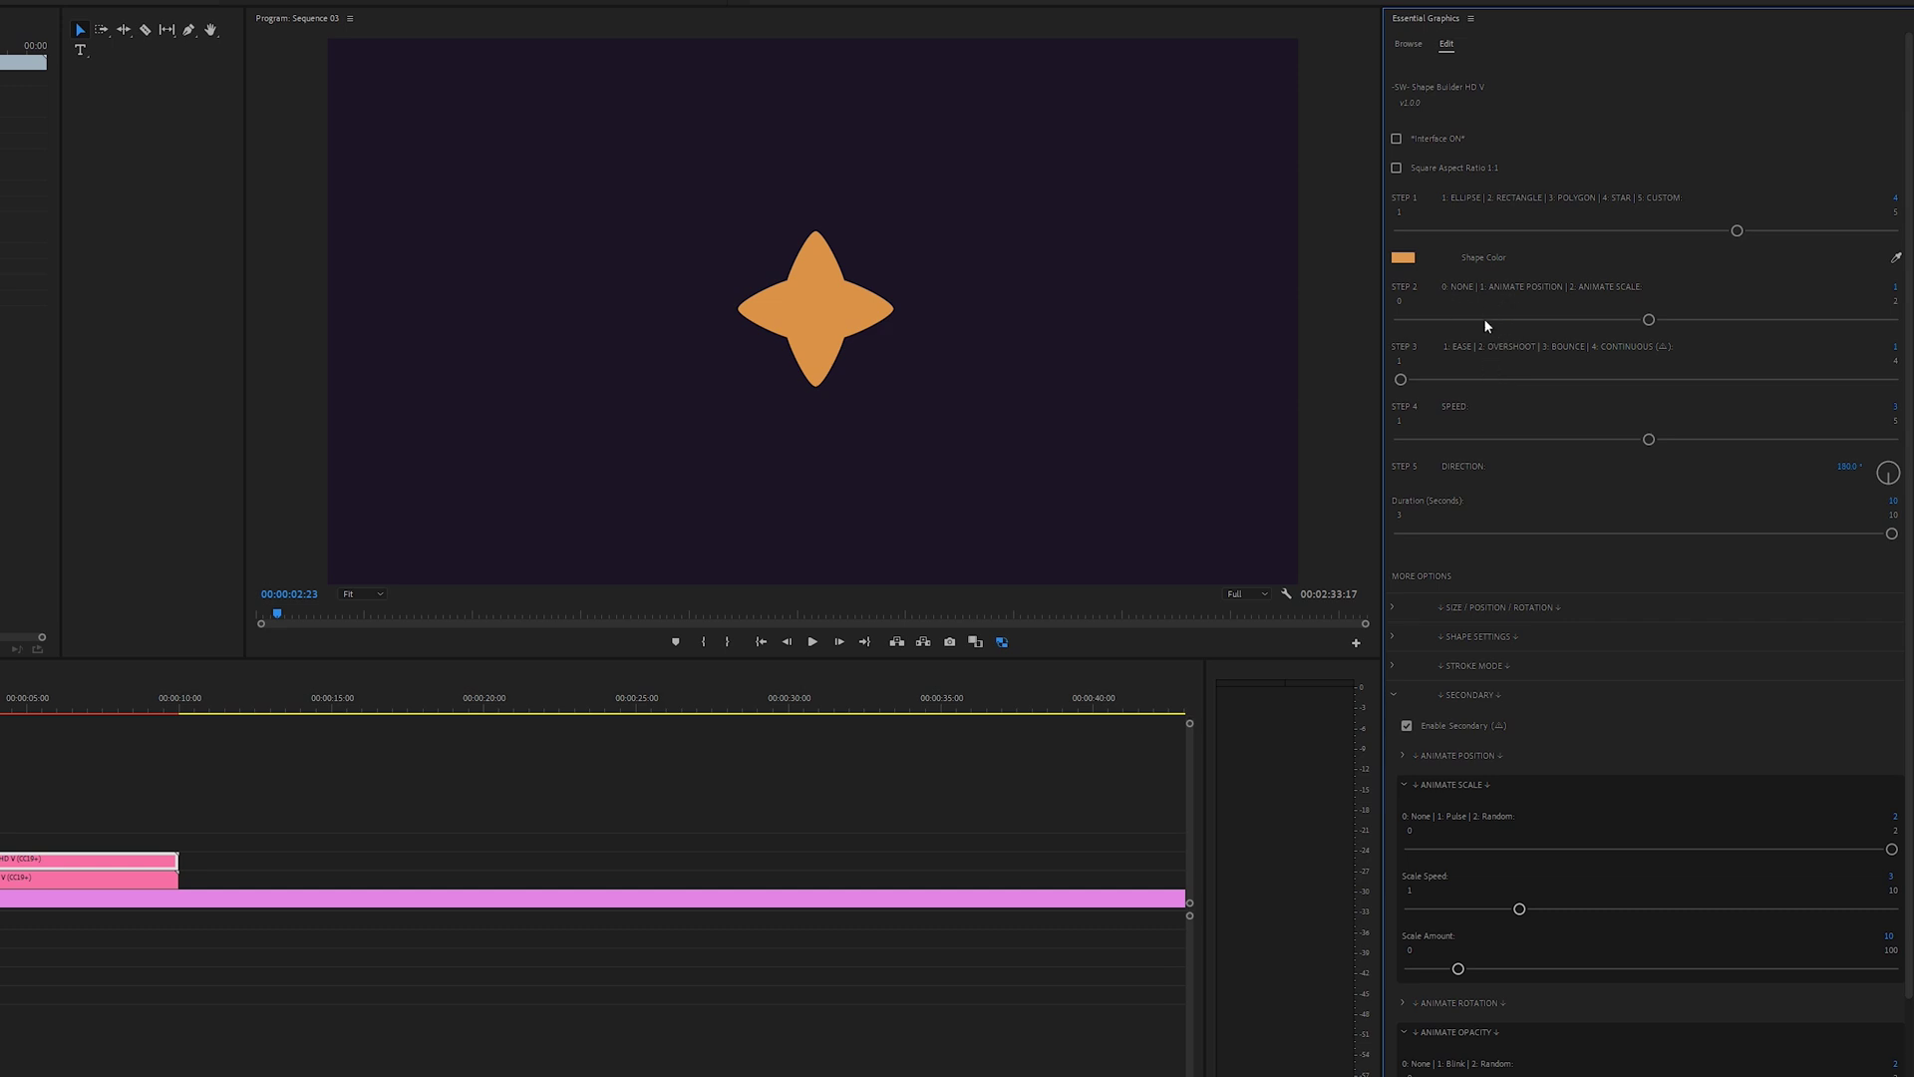
{"action": "left_click_drag", "start_coordinate": [1486, 321], "coordinate": [1408, 319]}
{"action": "left_click", "coordinate": [760, 641]}
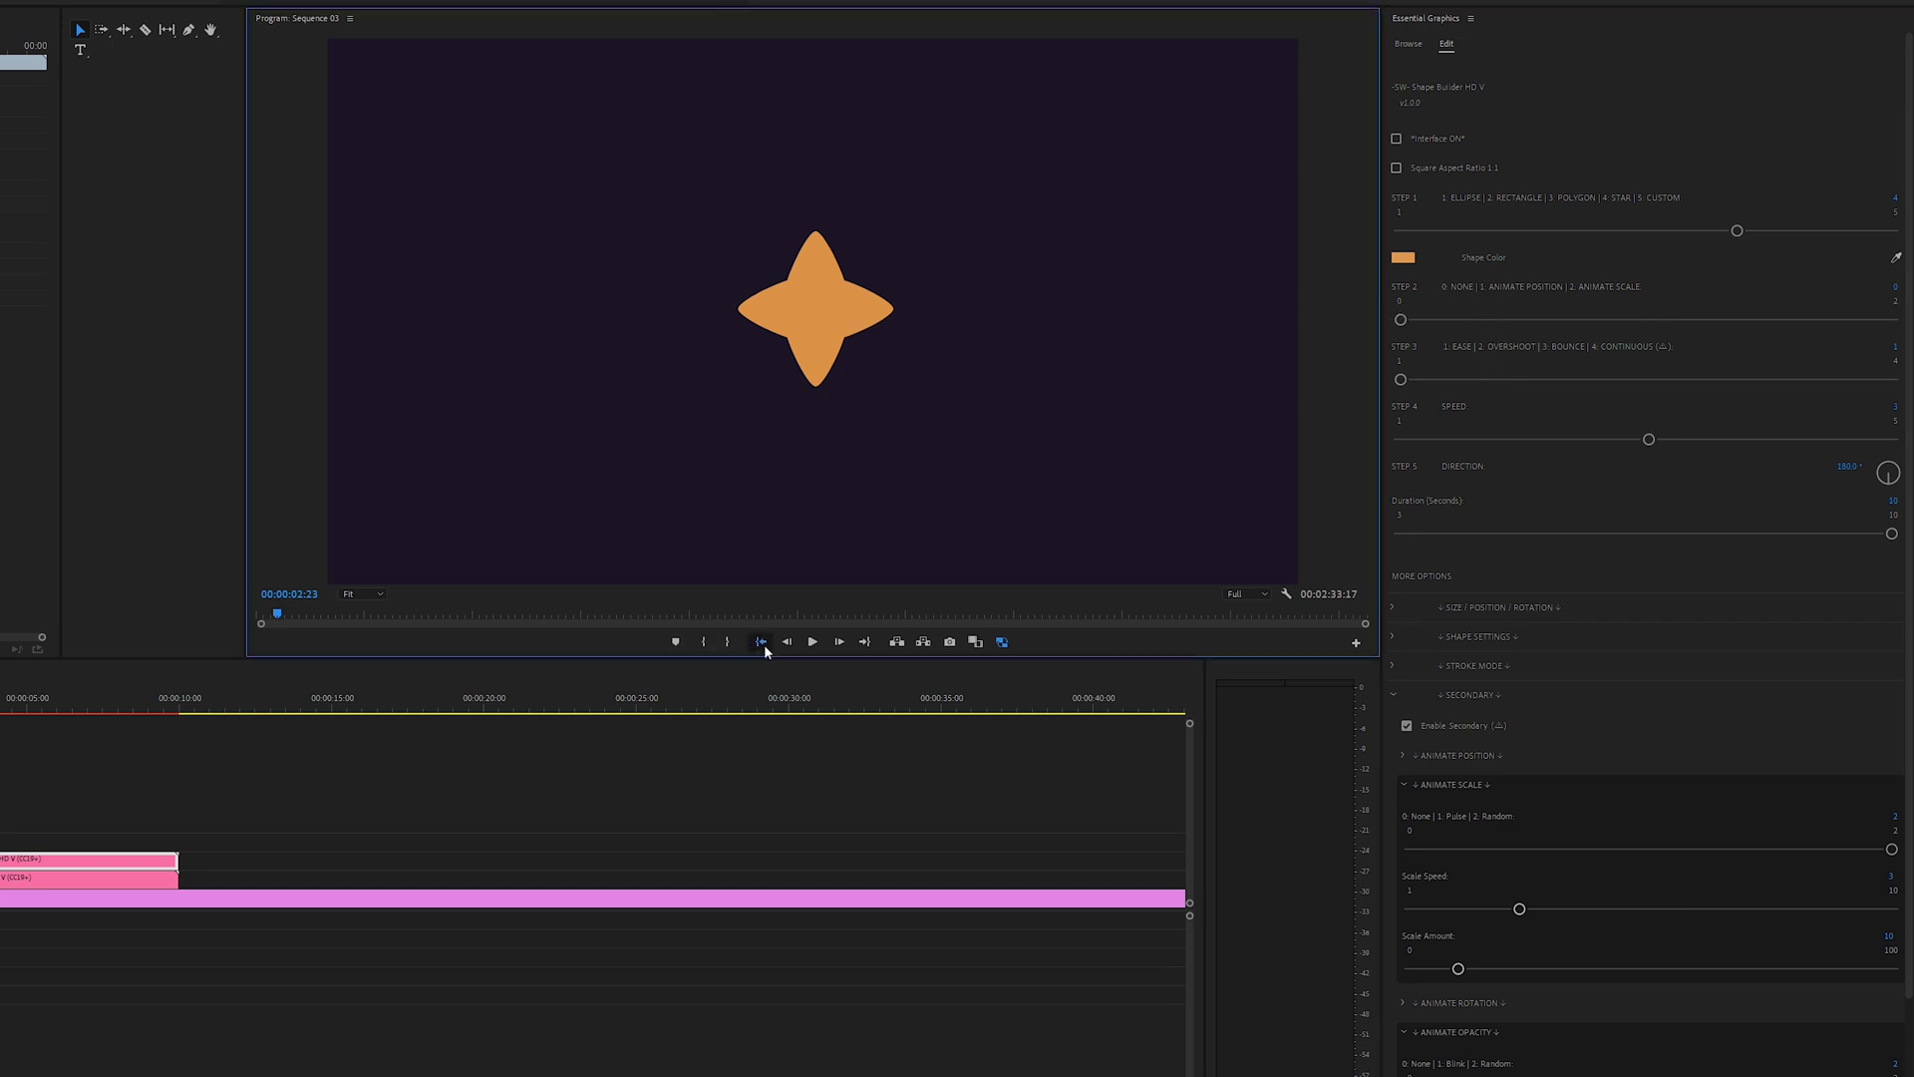
{"action": "left_click", "coordinate": [812, 641]}
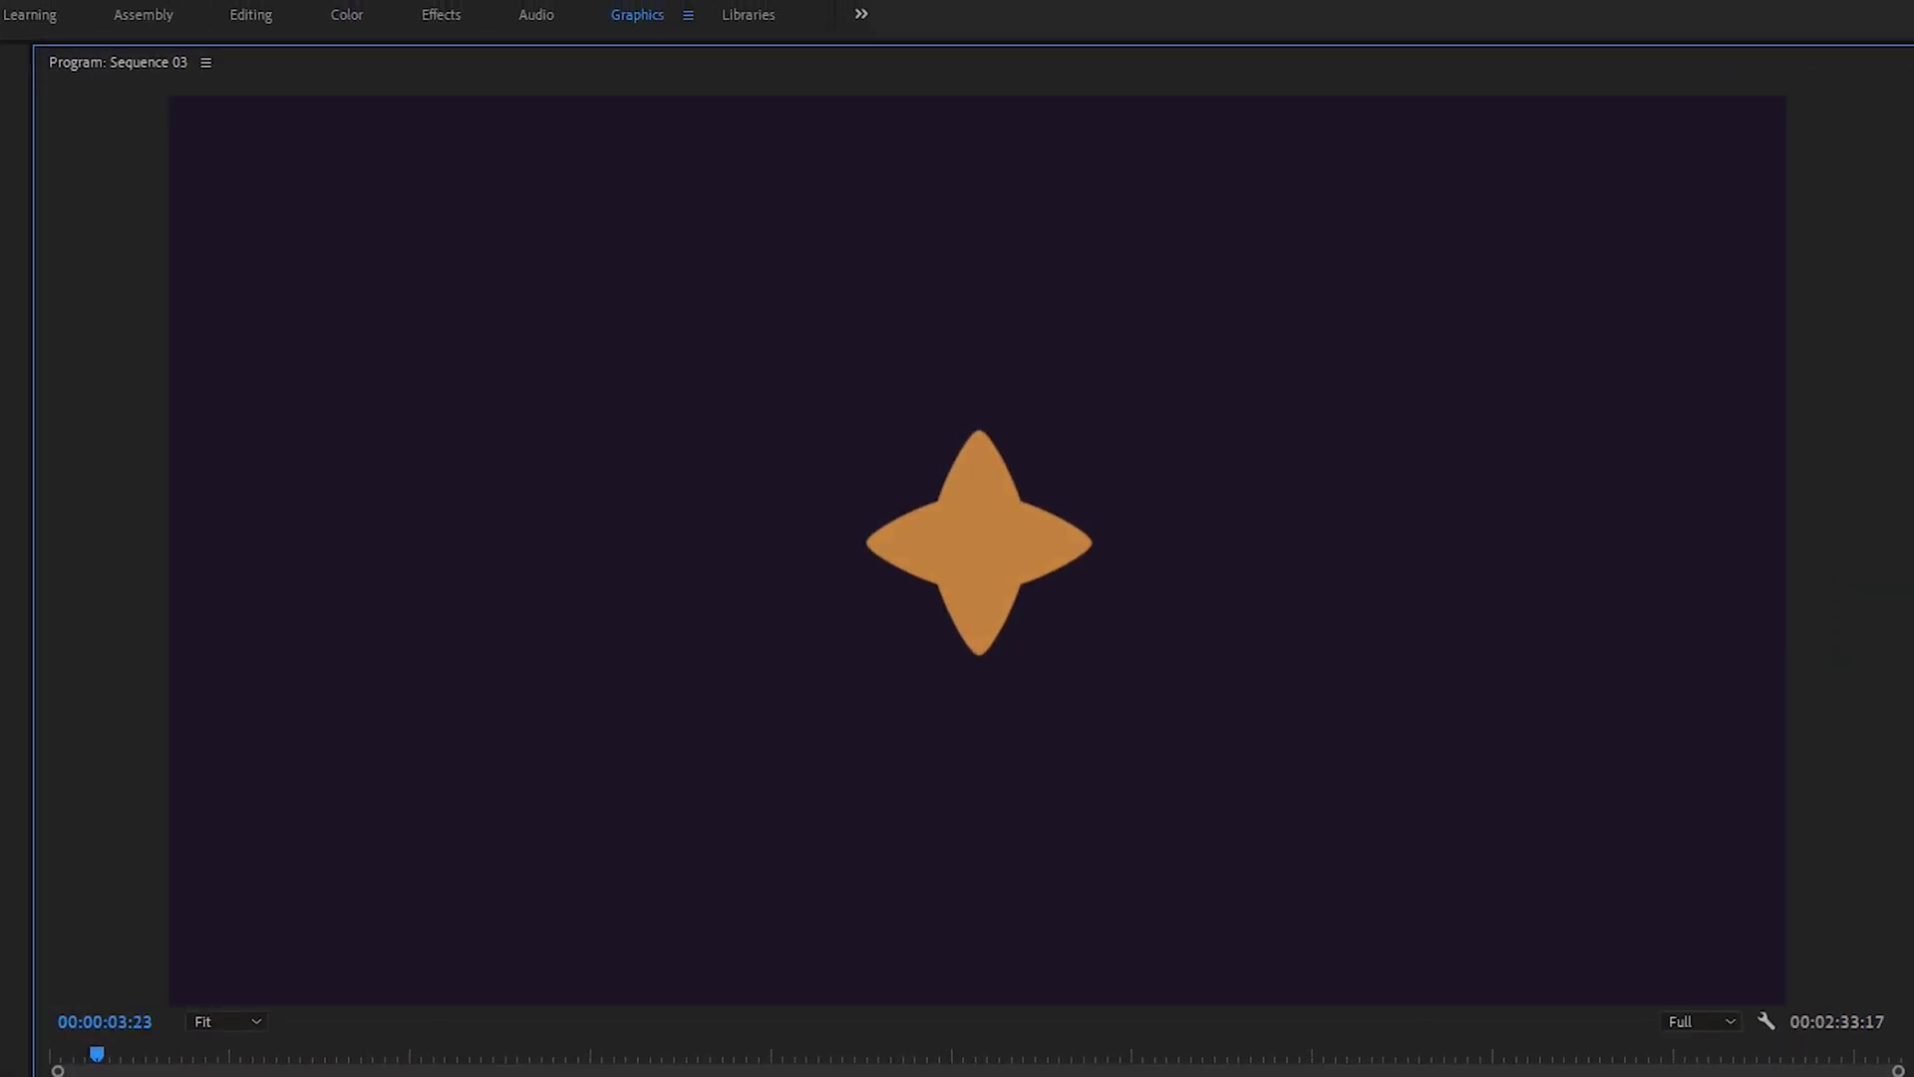
{"action": "key", "text": "space"}
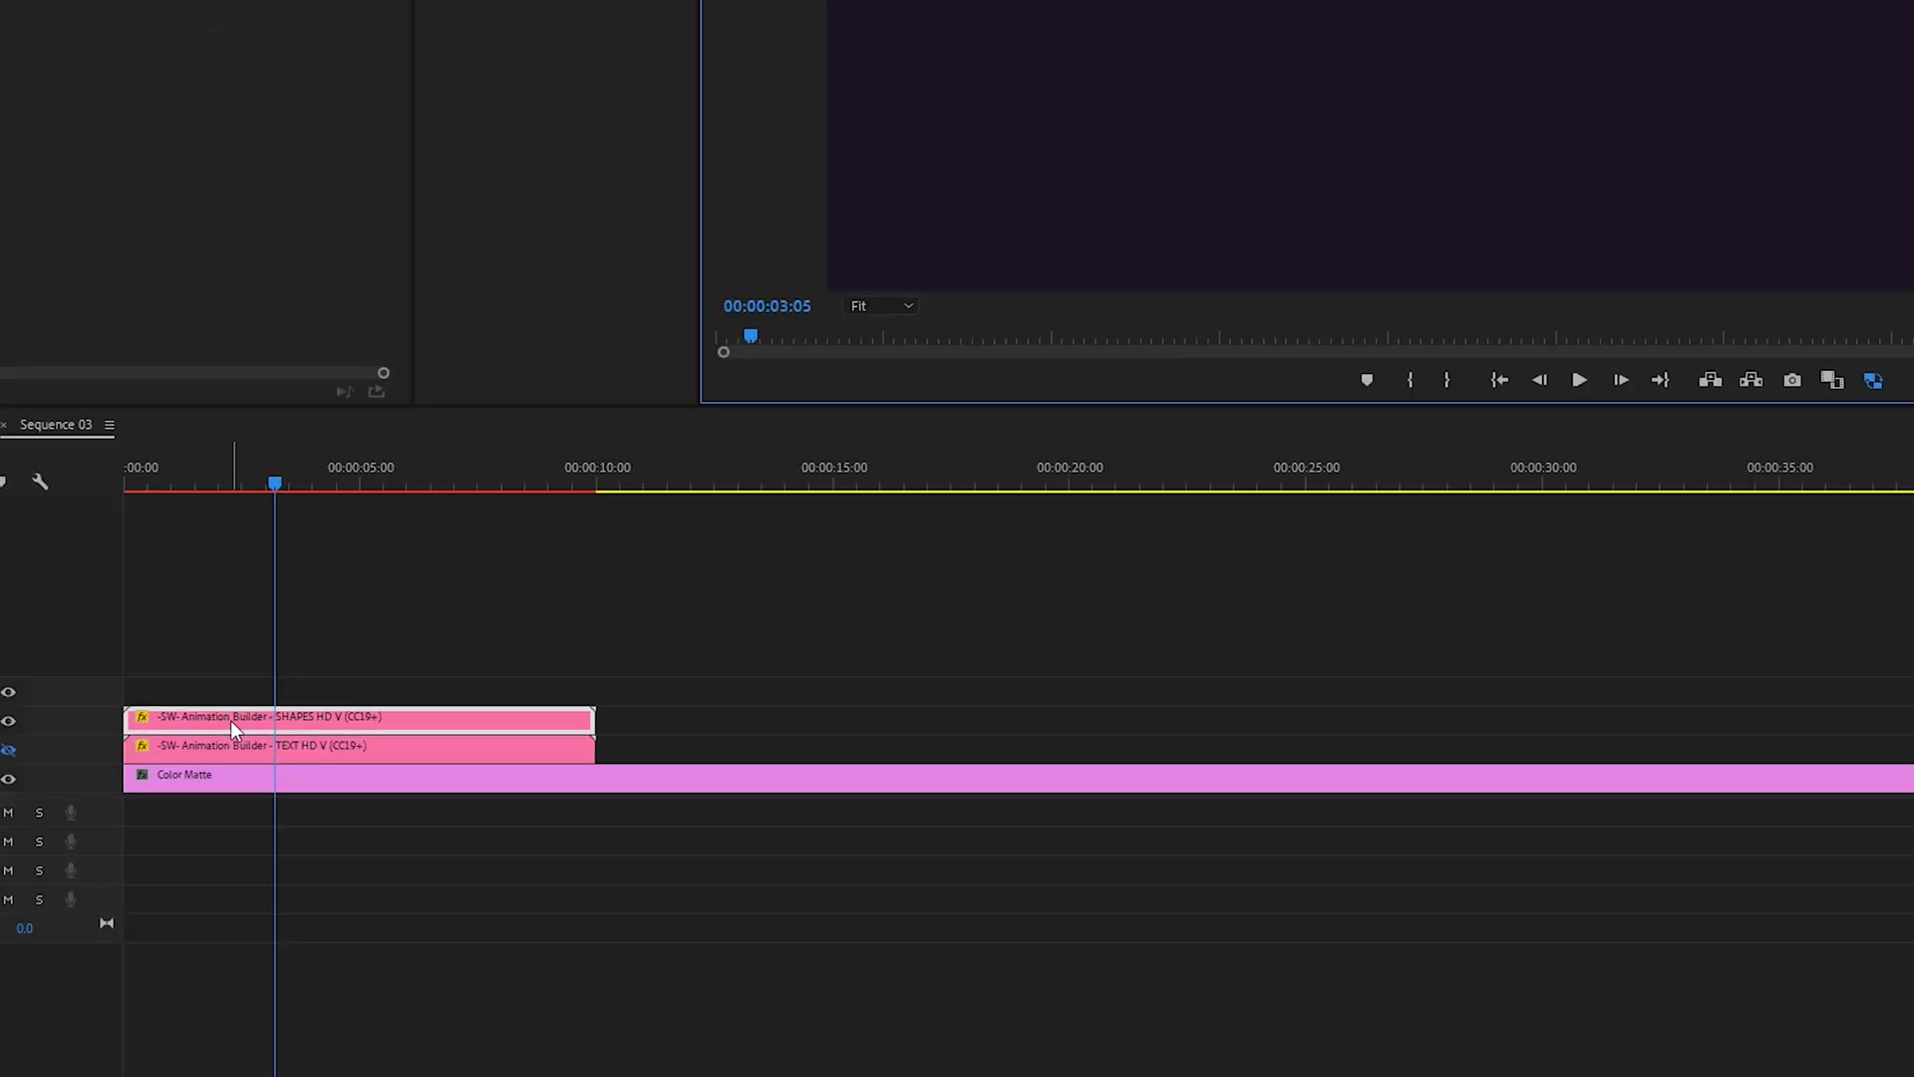
Step: Duplicate the star clip onto the track above, shrink the copy and place it in the frame's upper-left area
{"action": "left_click_drag", "start_coordinate": [20, 860], "coordinate": [20, 844]}
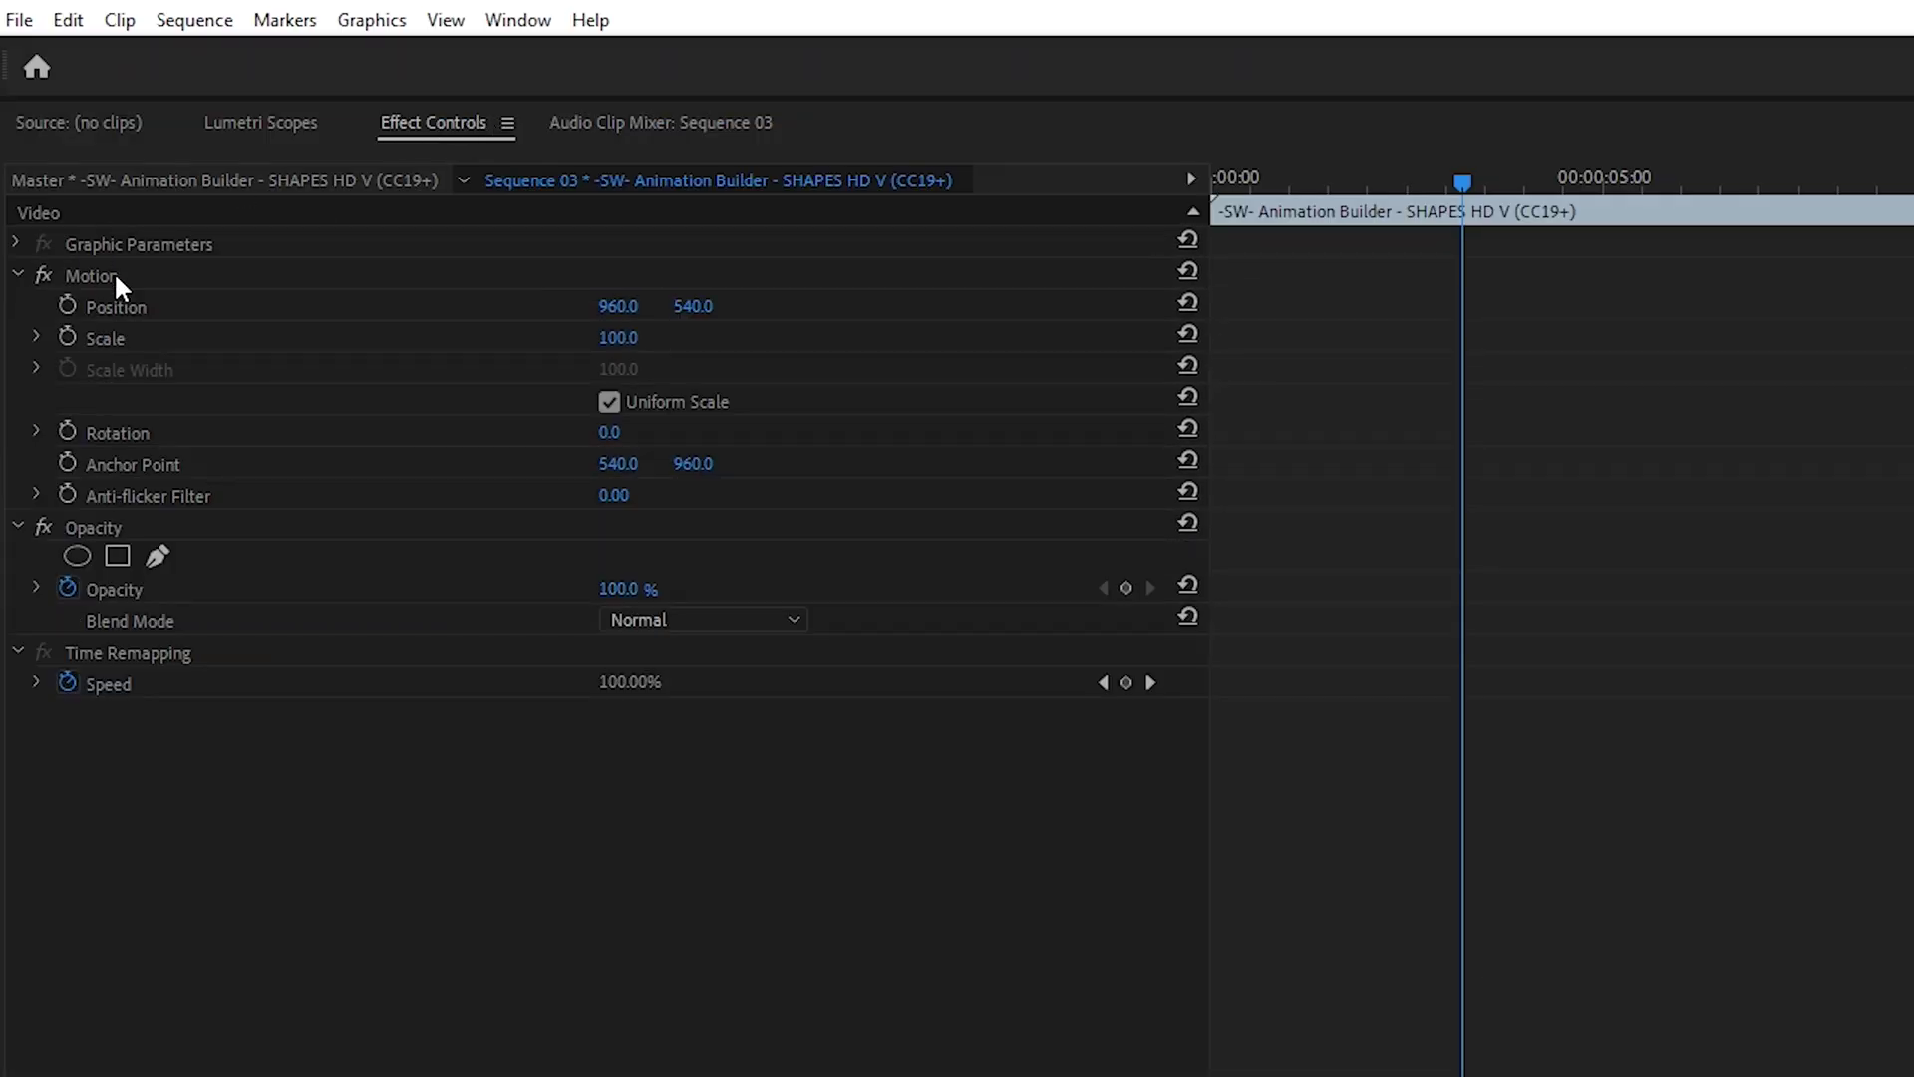
{"action": "left_click", "coordinate": [117, 281]}
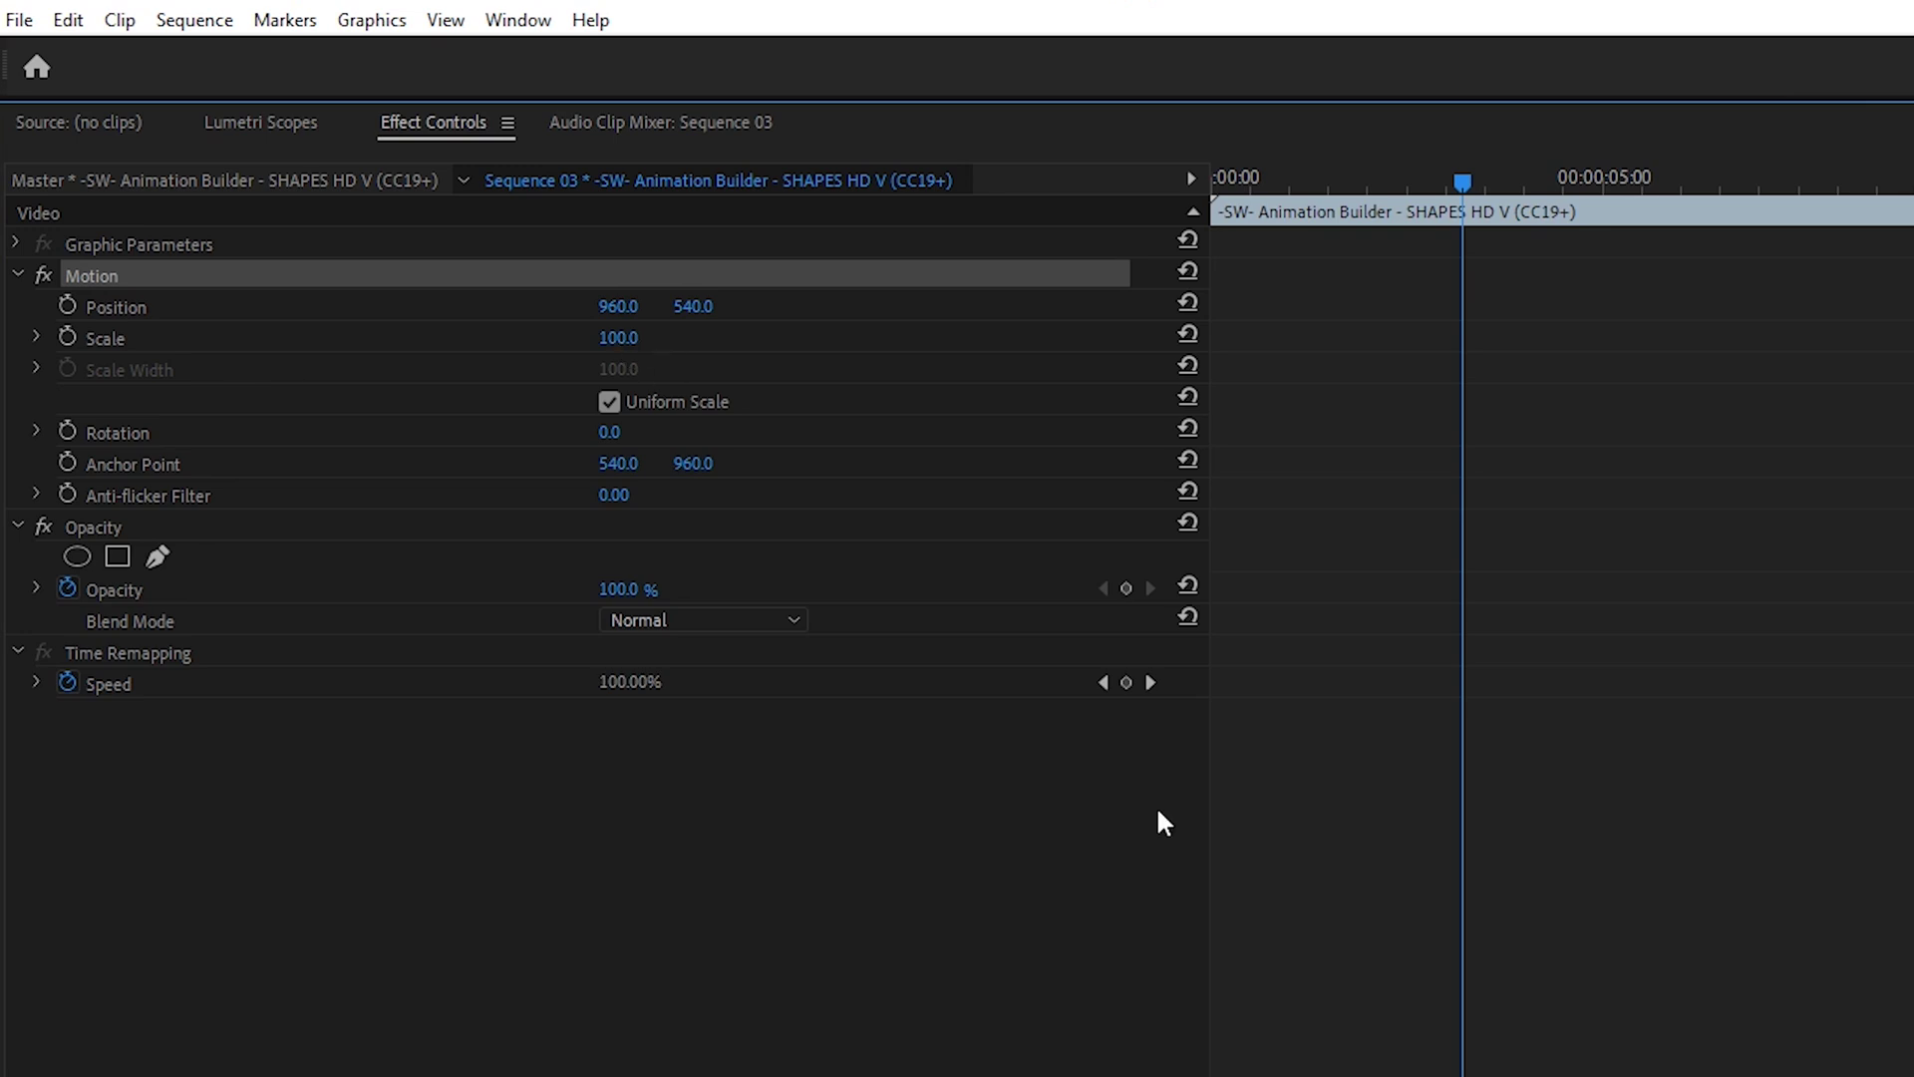
{"action": "left_click_drag", "start_coordinate": [613, 337], "coordinate": [509, 337]}
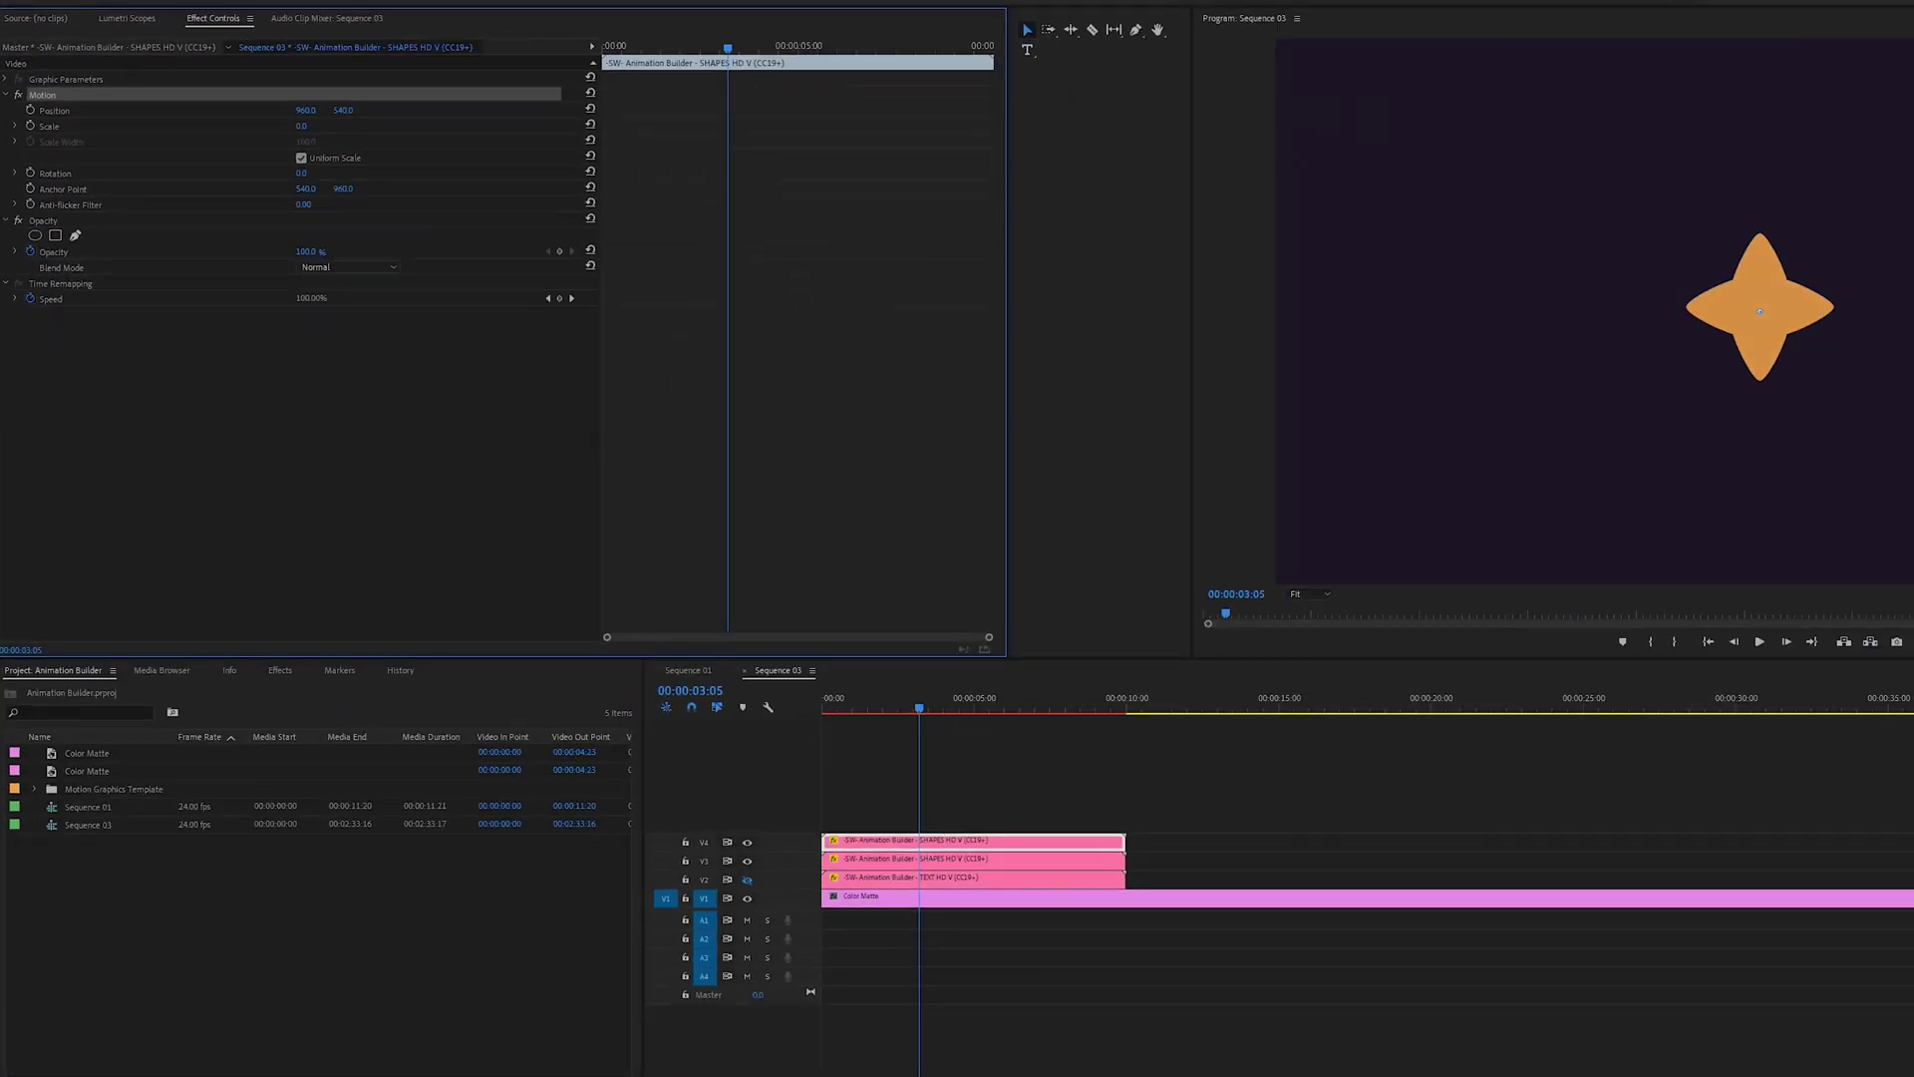
{"action": "left_click_drag", "start_coordinate": [302, 125], "coordinate": [346, 135]}
{"action": "left_click_drag", "start_coordinate": [1678, 337], "coordinate": [1474, 272]}
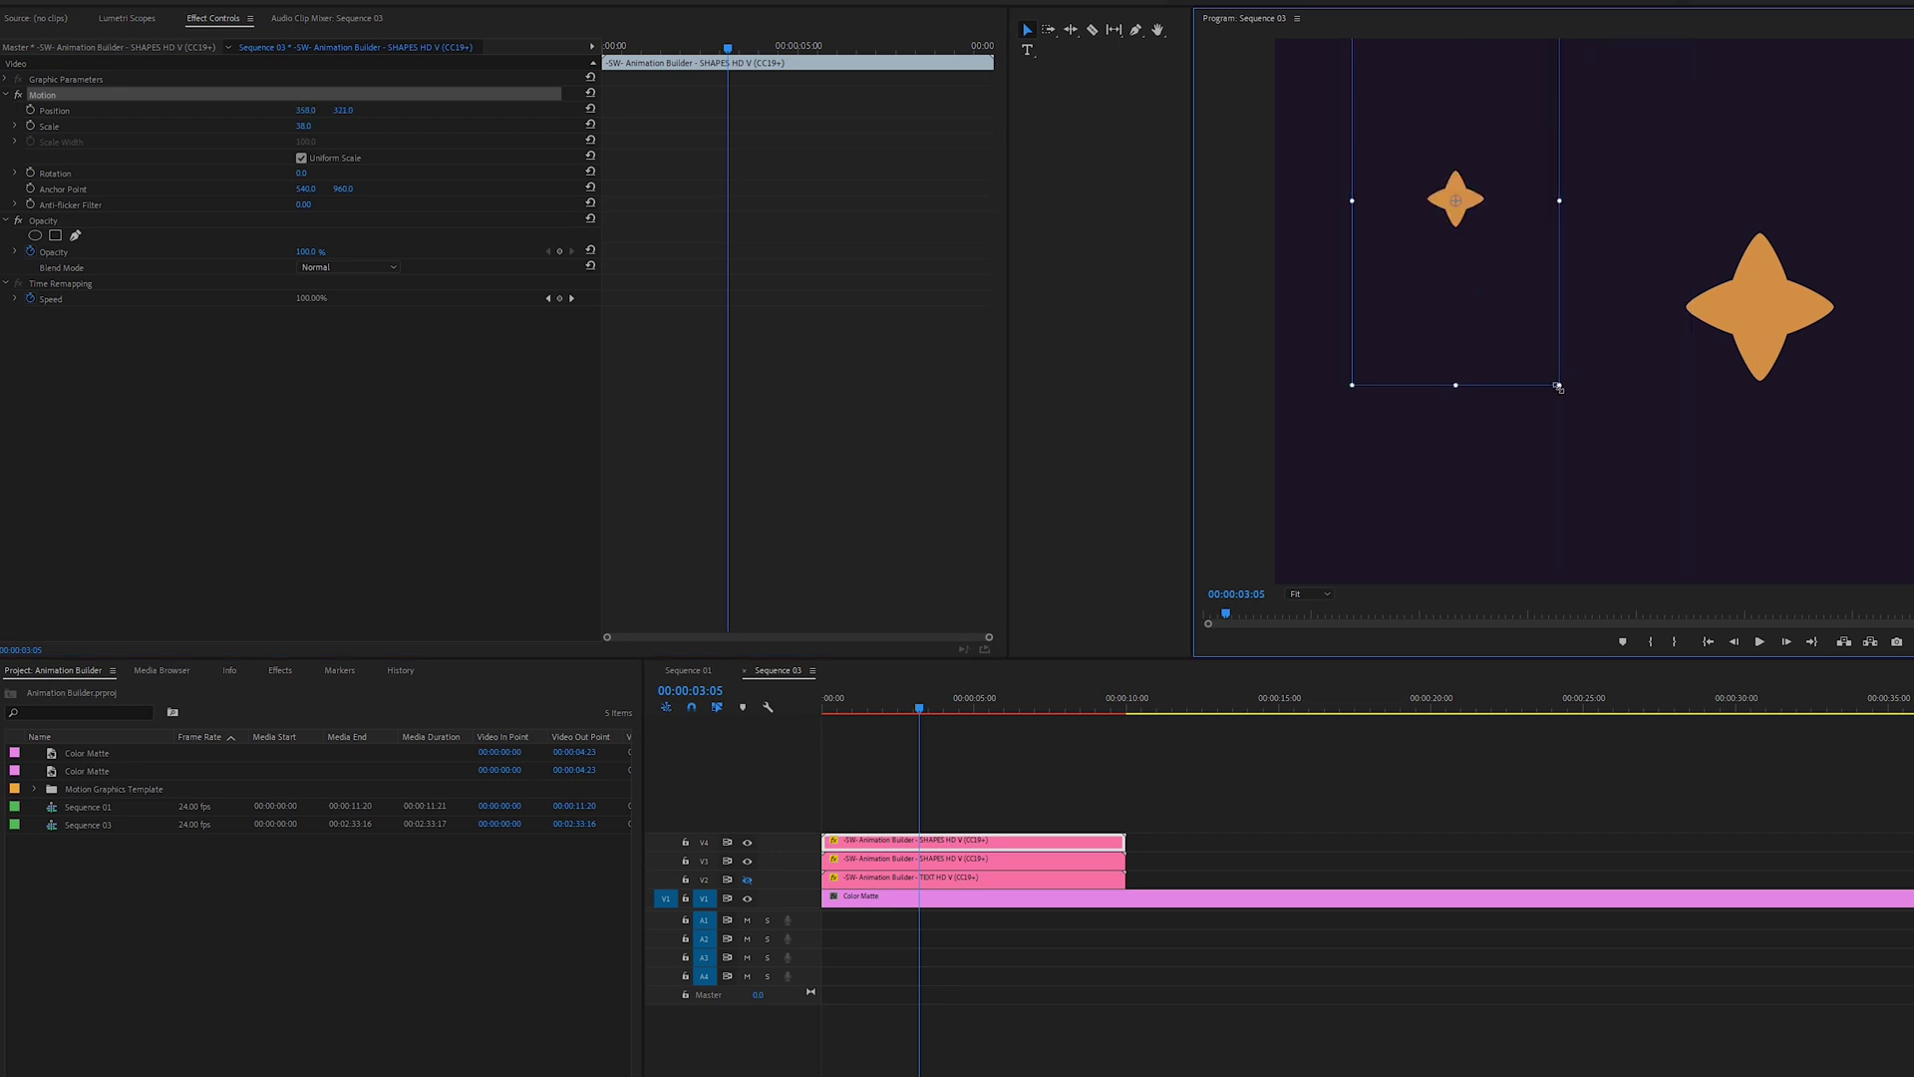
{"action": "left_click_drag", "start_coordinate": [1559, 388], "coordinate": [1528, 350]}
Step: Set the original centre star clip's scale to 50
{"action": "left_click", "coordinate": [1063, 864]}
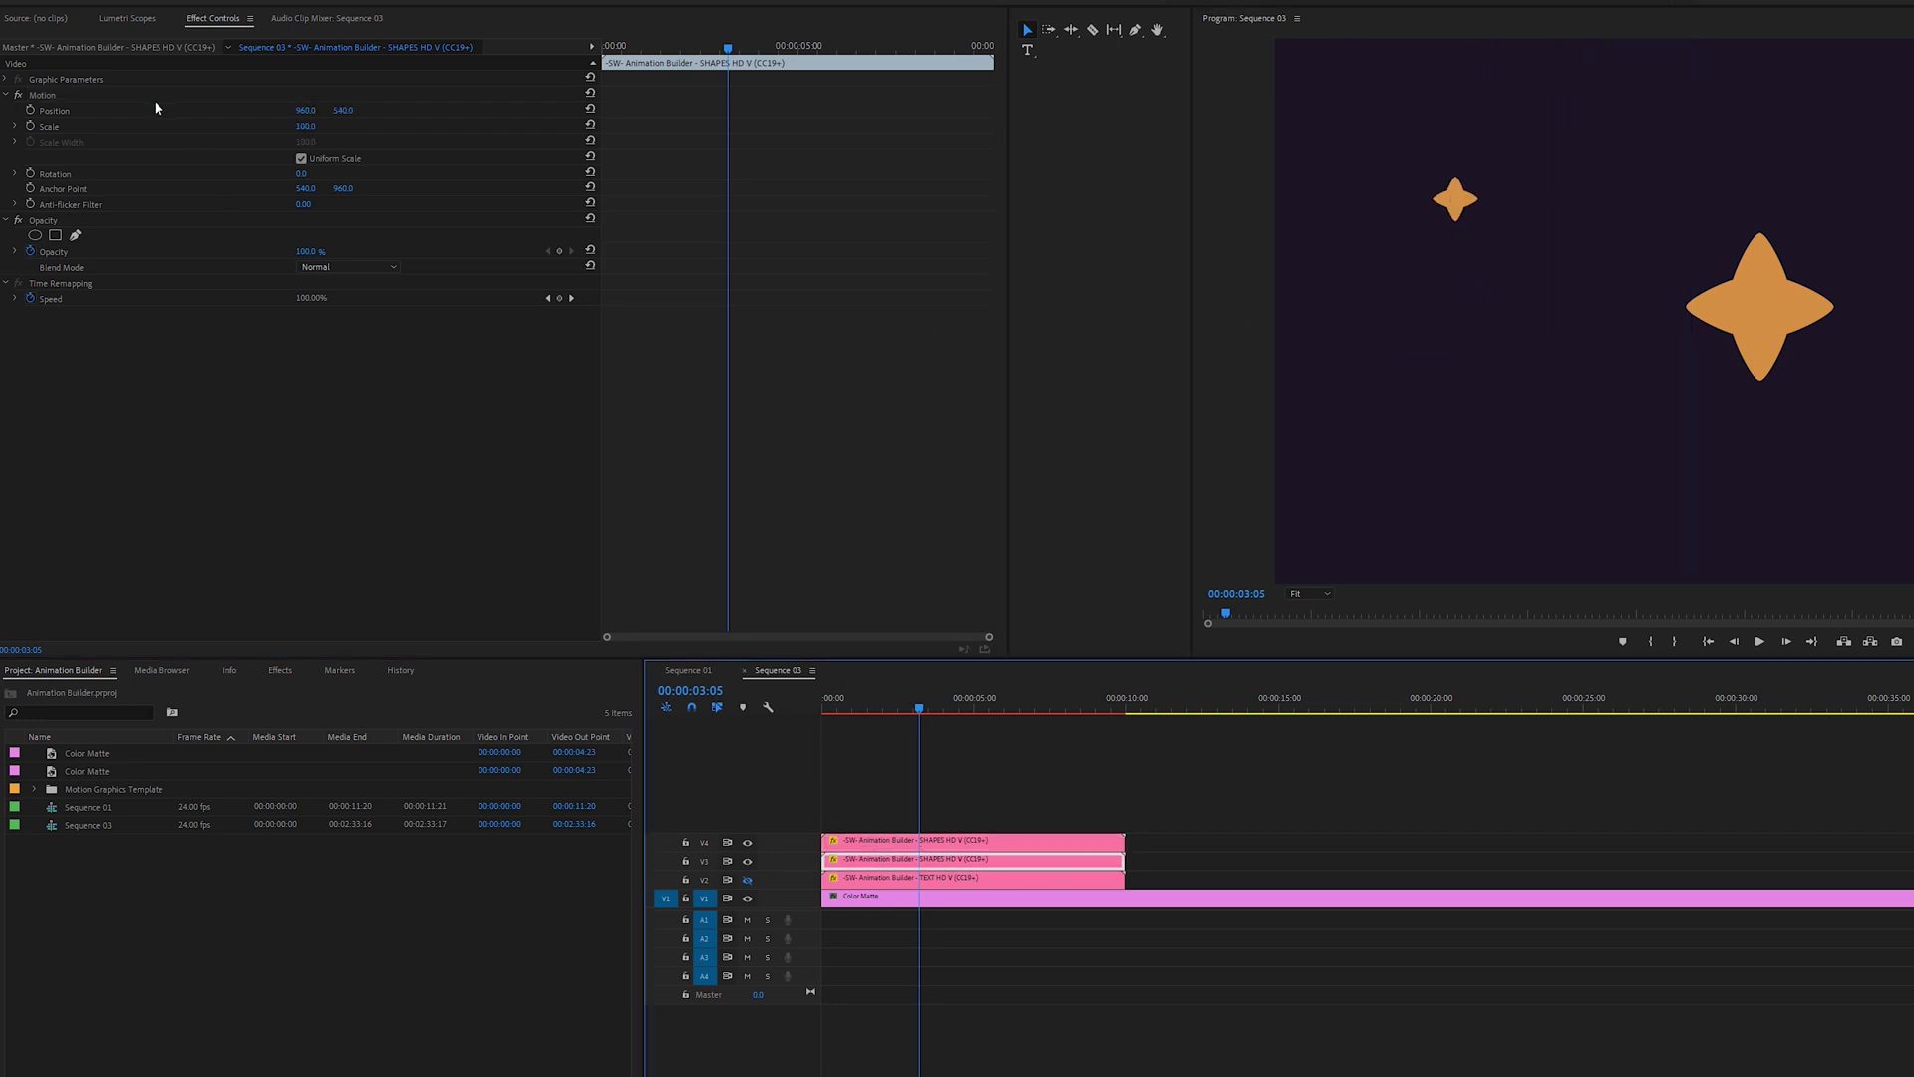
{"action": "left_click", "coordinate": [55, 96]}
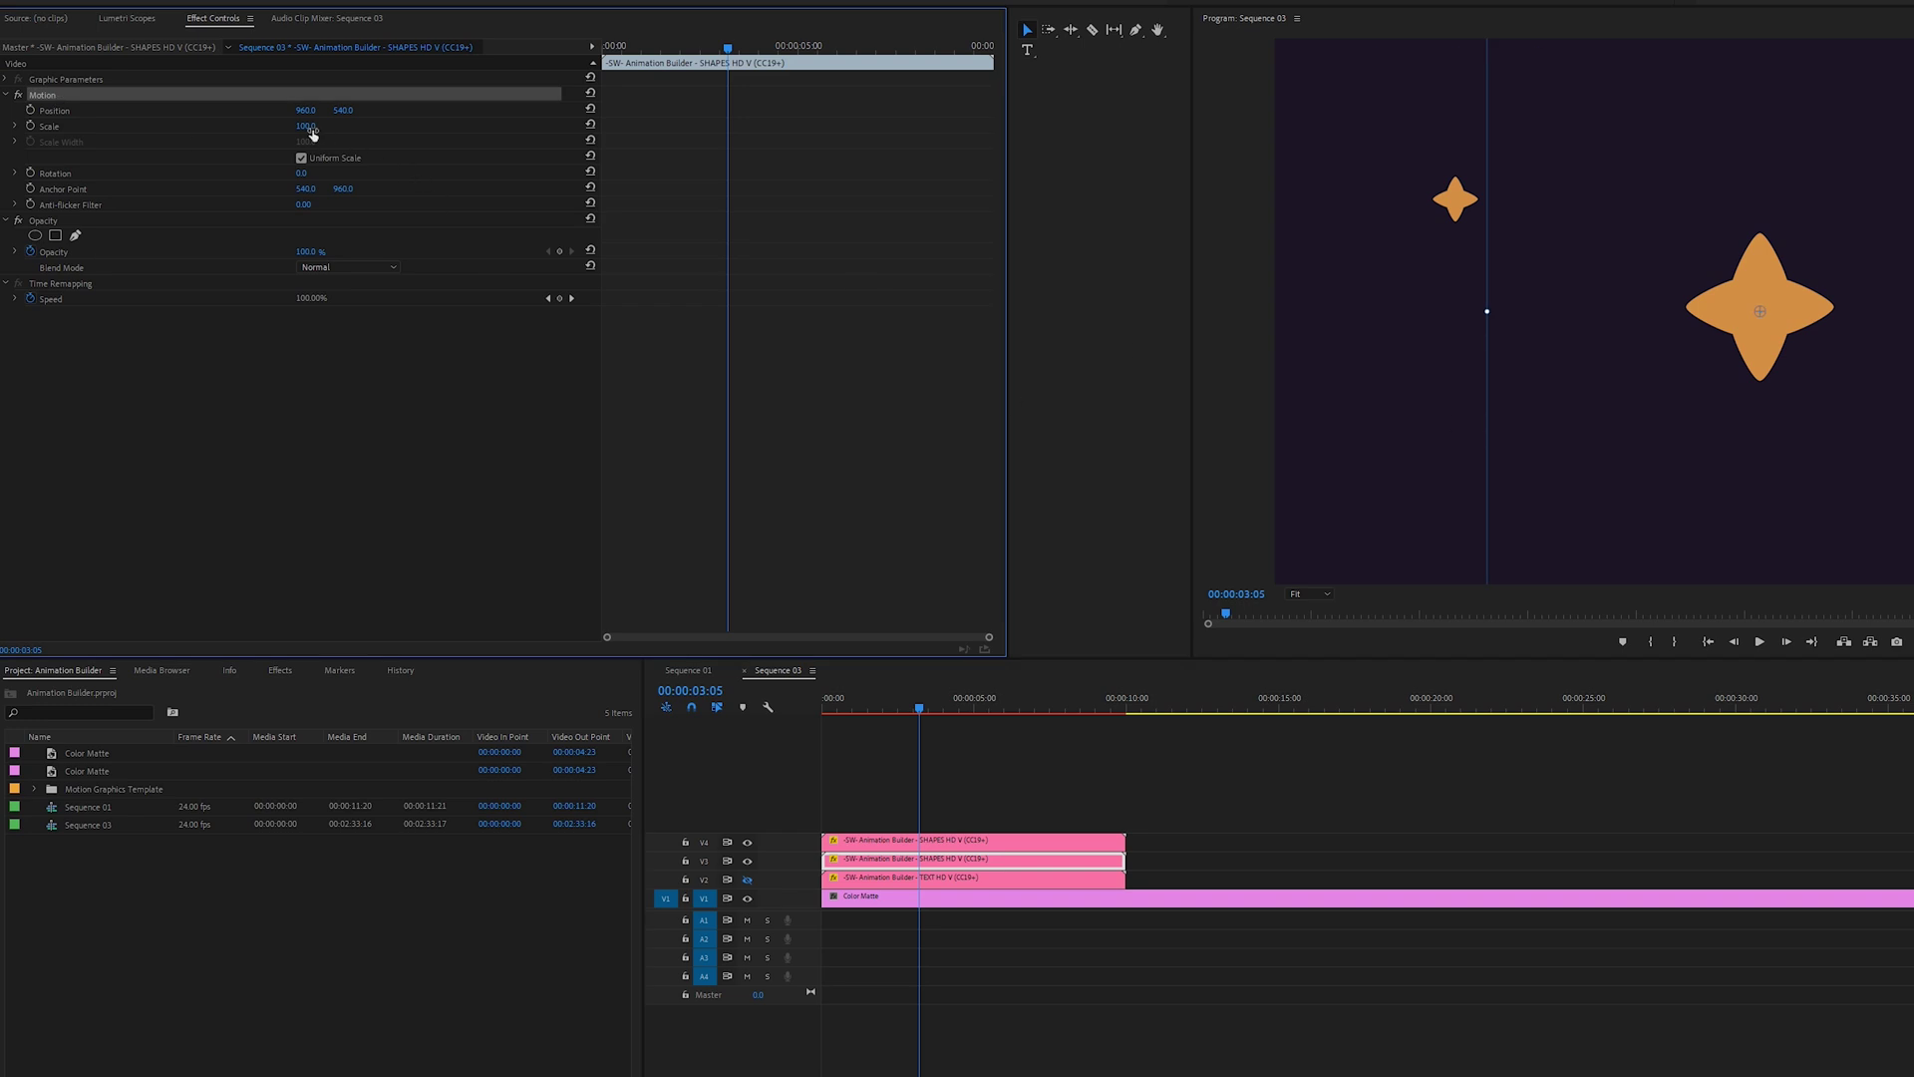
{"action": "left_click_drag", "start_coordinate": [305, 125], "coordinate": [296, 125]}
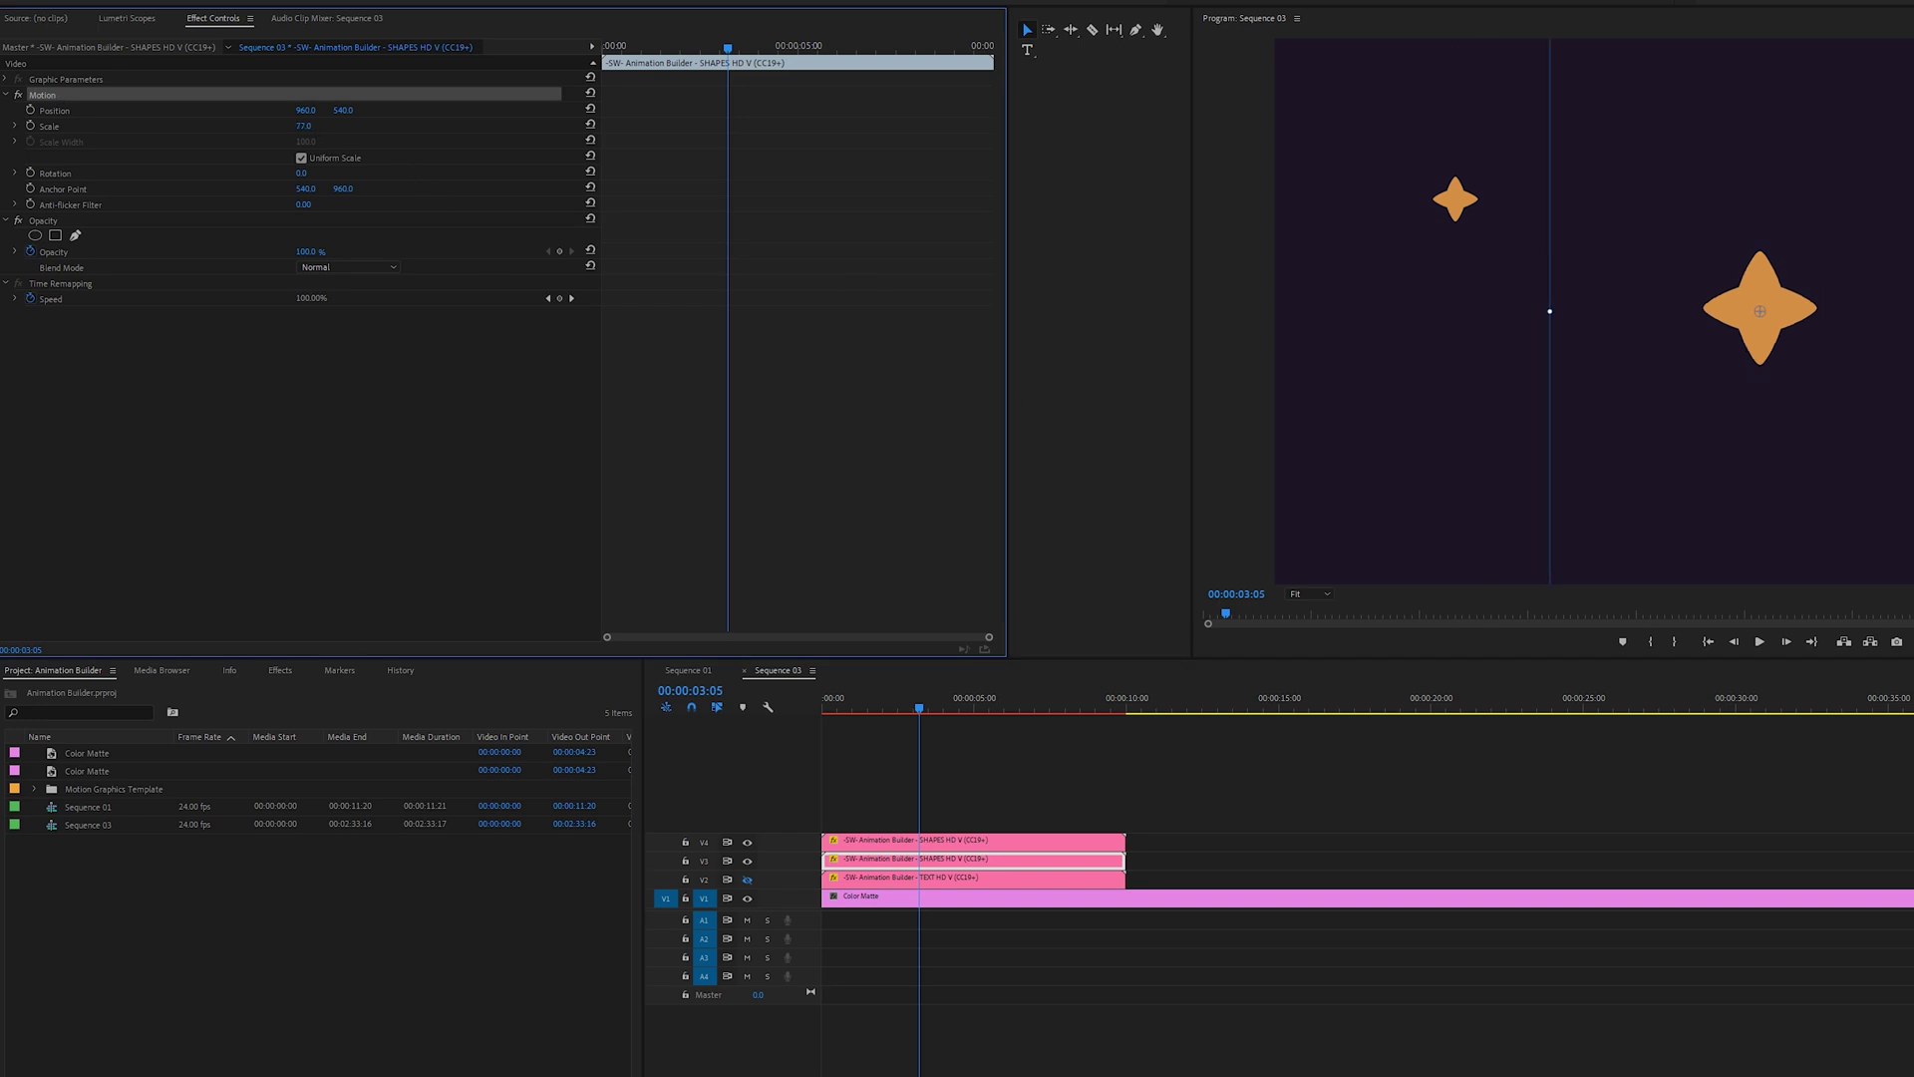
{"action": "left_click", "coordinate": [315, 124]}
{"action": "type", "text": "50"}
{"action": "key", "text": "Return"}
Step: Set the scale of the duplicate star in the frame's upper-left area to 10
{"action": "left_click", "coordinate": [919, 842]}
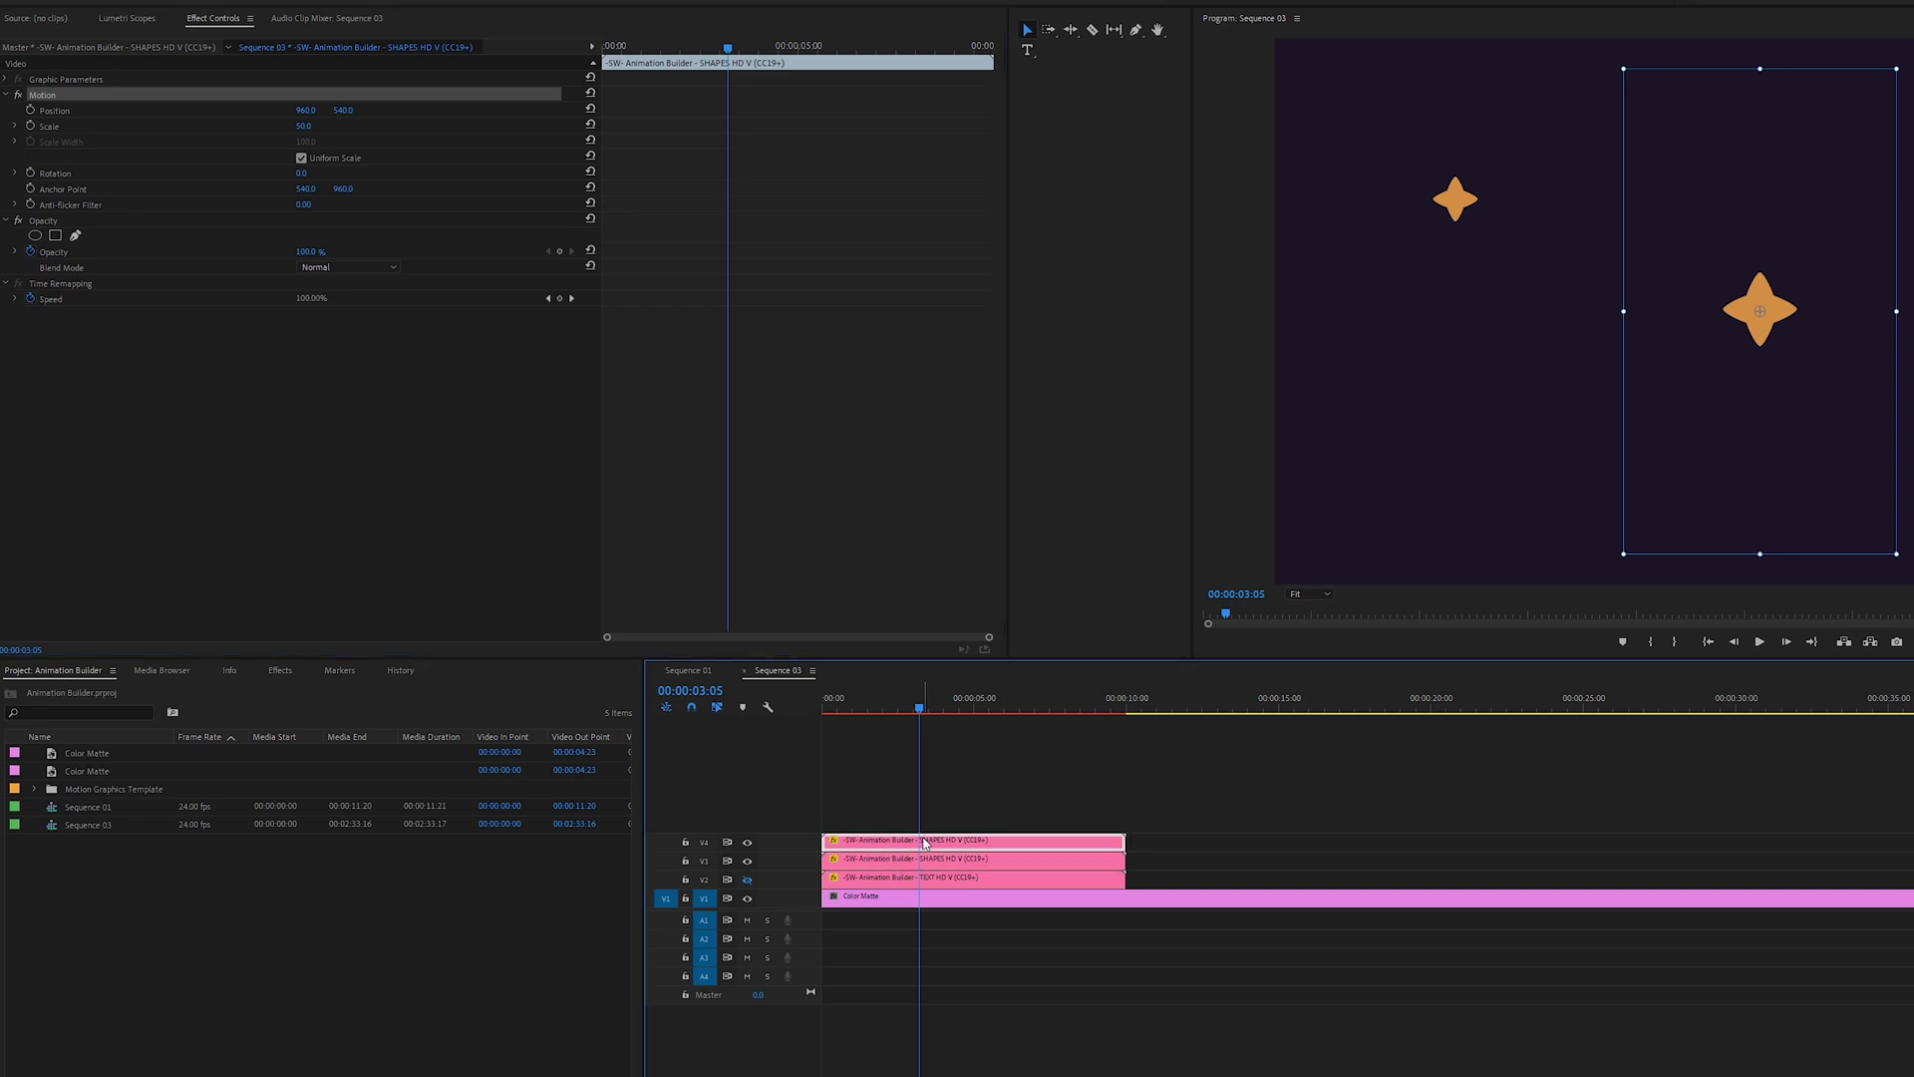
{"action": "left_click", "coordinate": [301, 126]}
{"action": "type", "text": "10"}
{"action": "key", "text": "Return"}
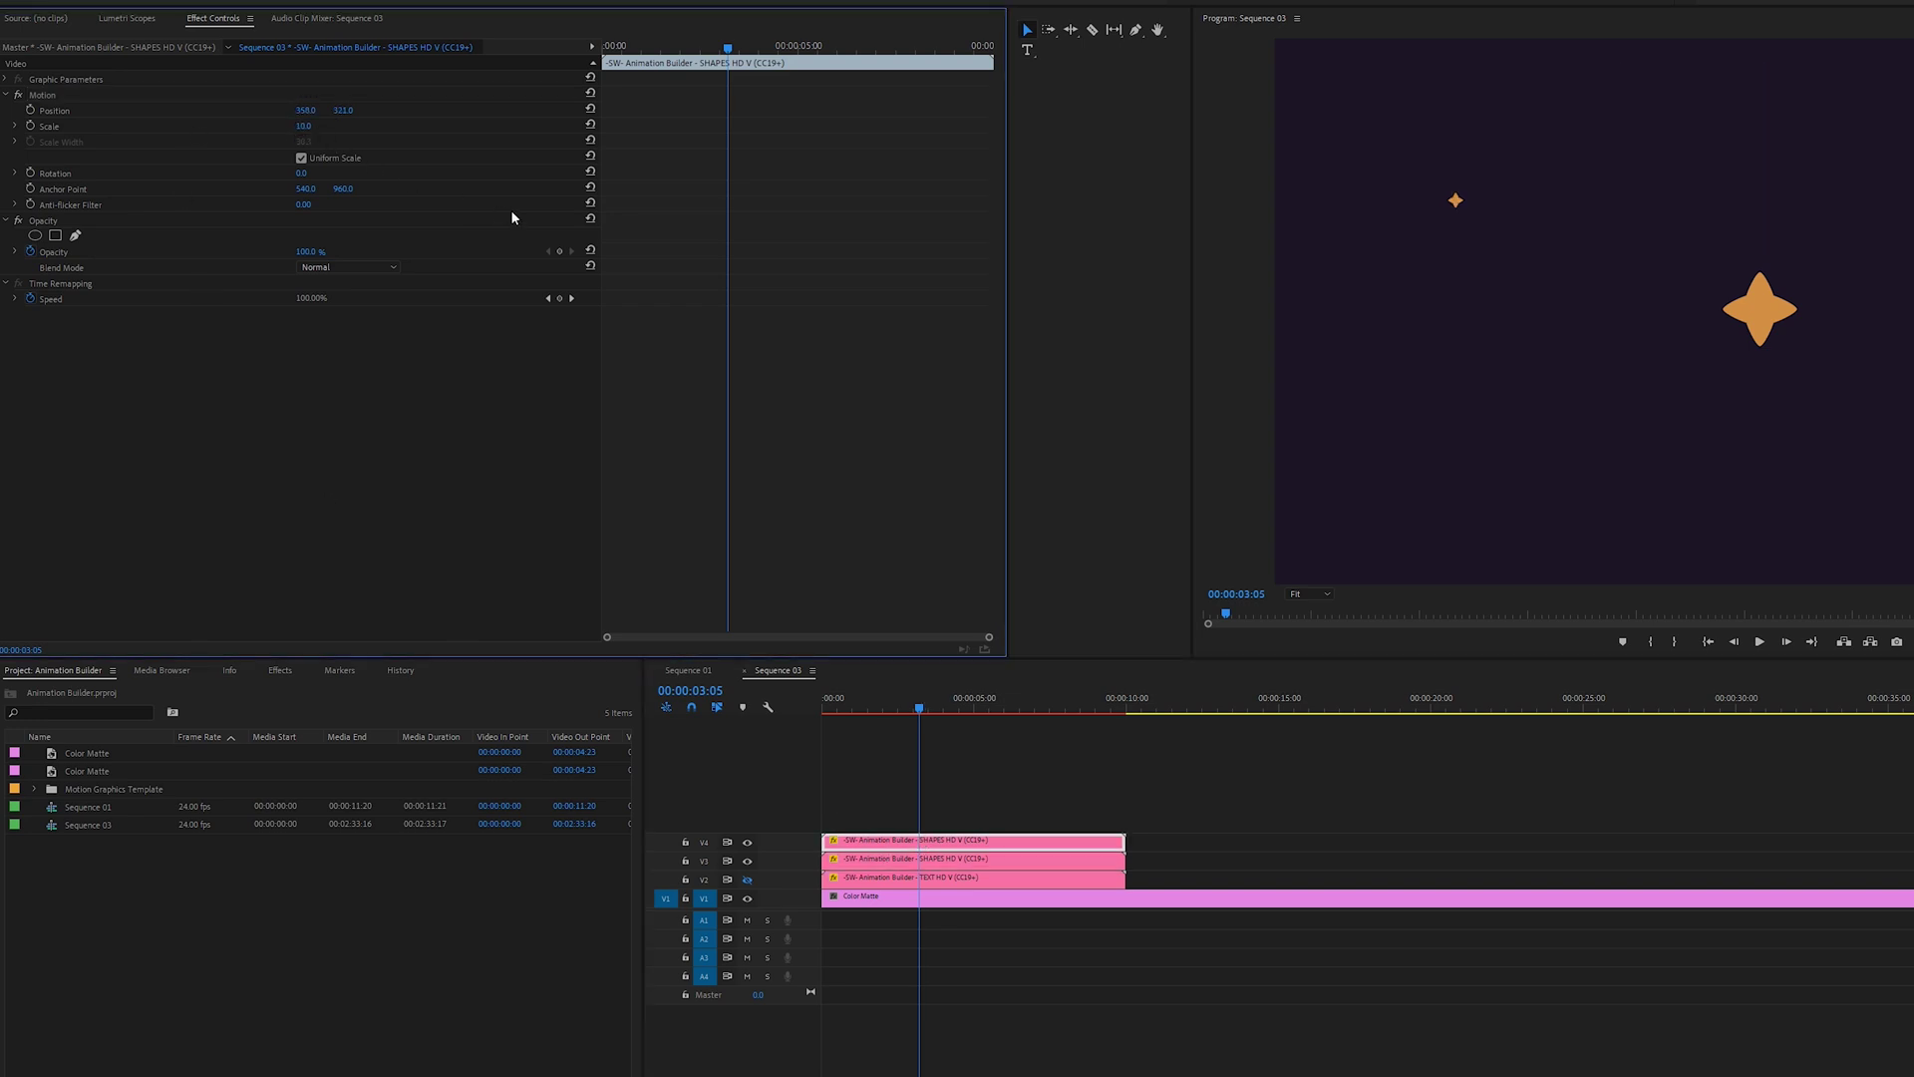
{"action": "left_click", "coordinate": [82, 79]}
Step: Duplicate the small star clip onto the track above and move the copy to the right of and below the centre star
{"action": "left_click_drag", "start_coordinate": [885, 847], "coordinate": [879, 827]}
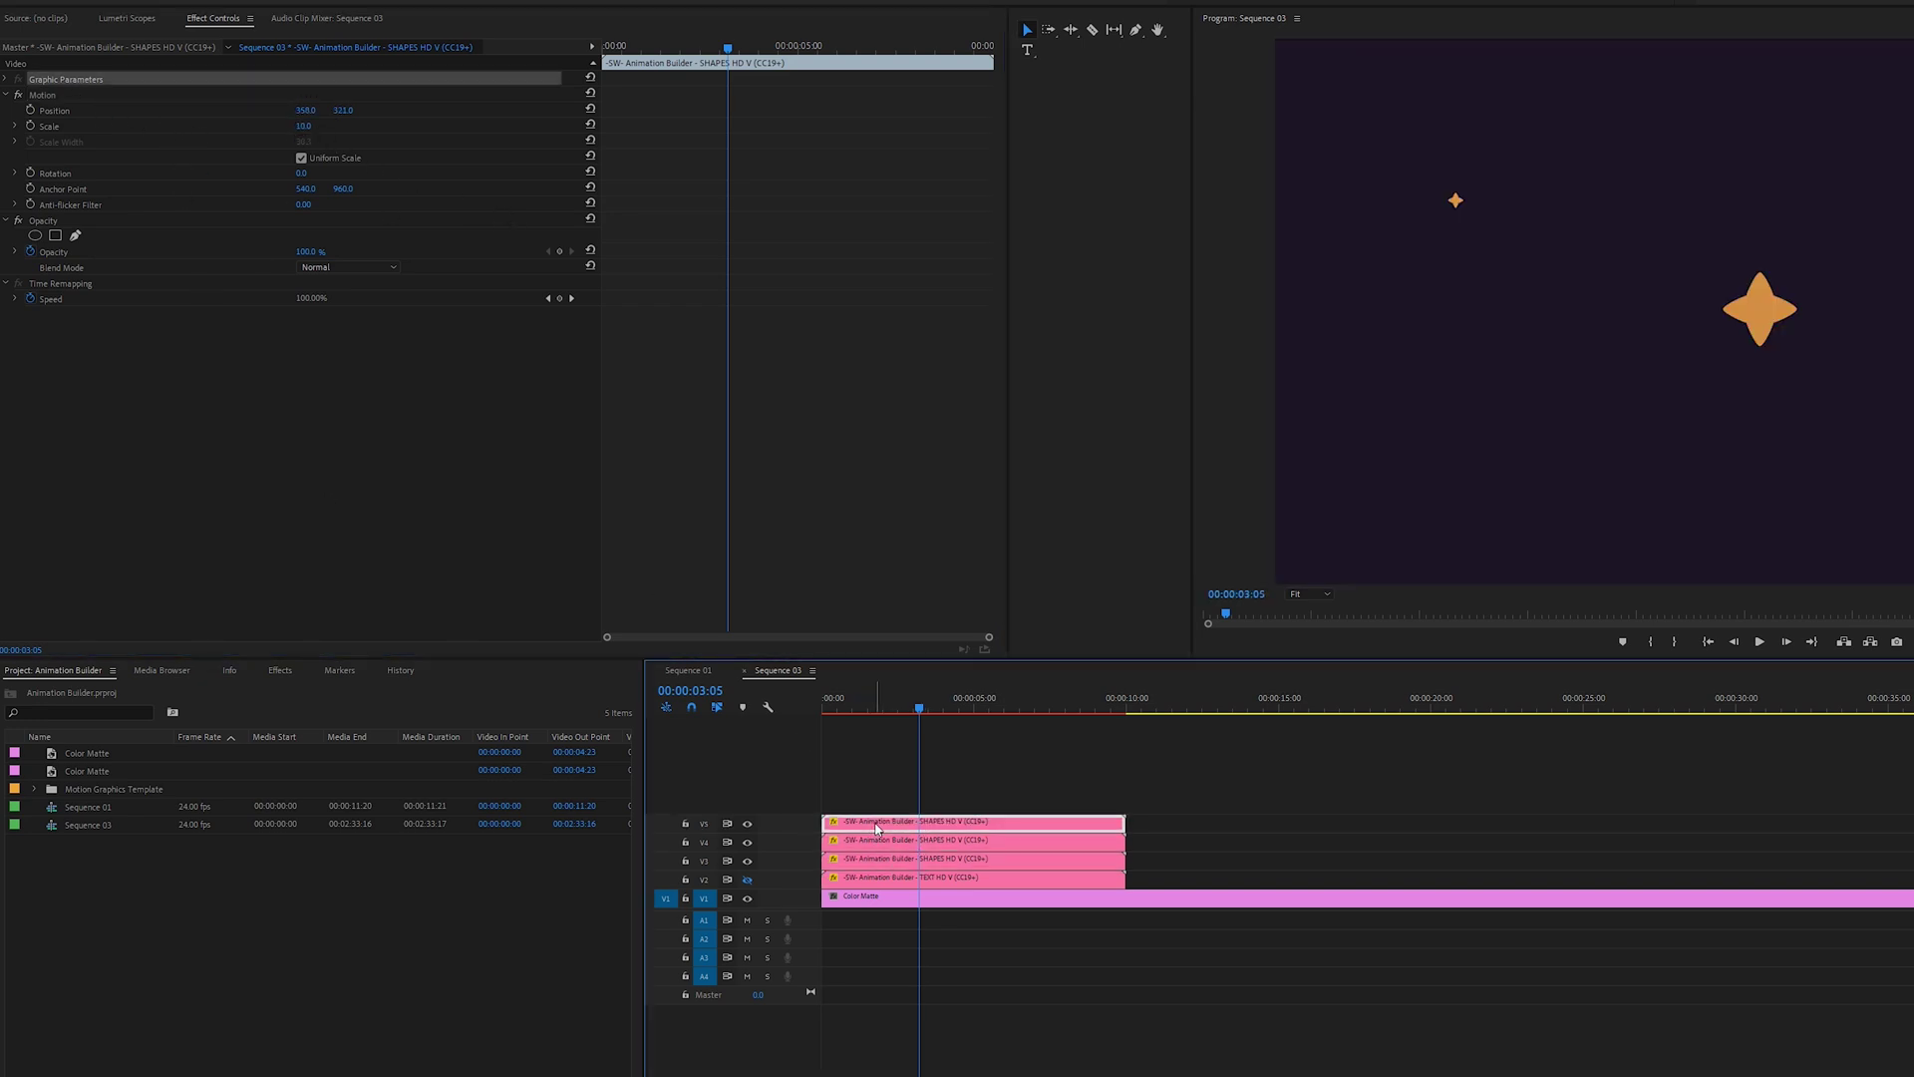
{"action": "left_click", "coordinate": [54, 97]}
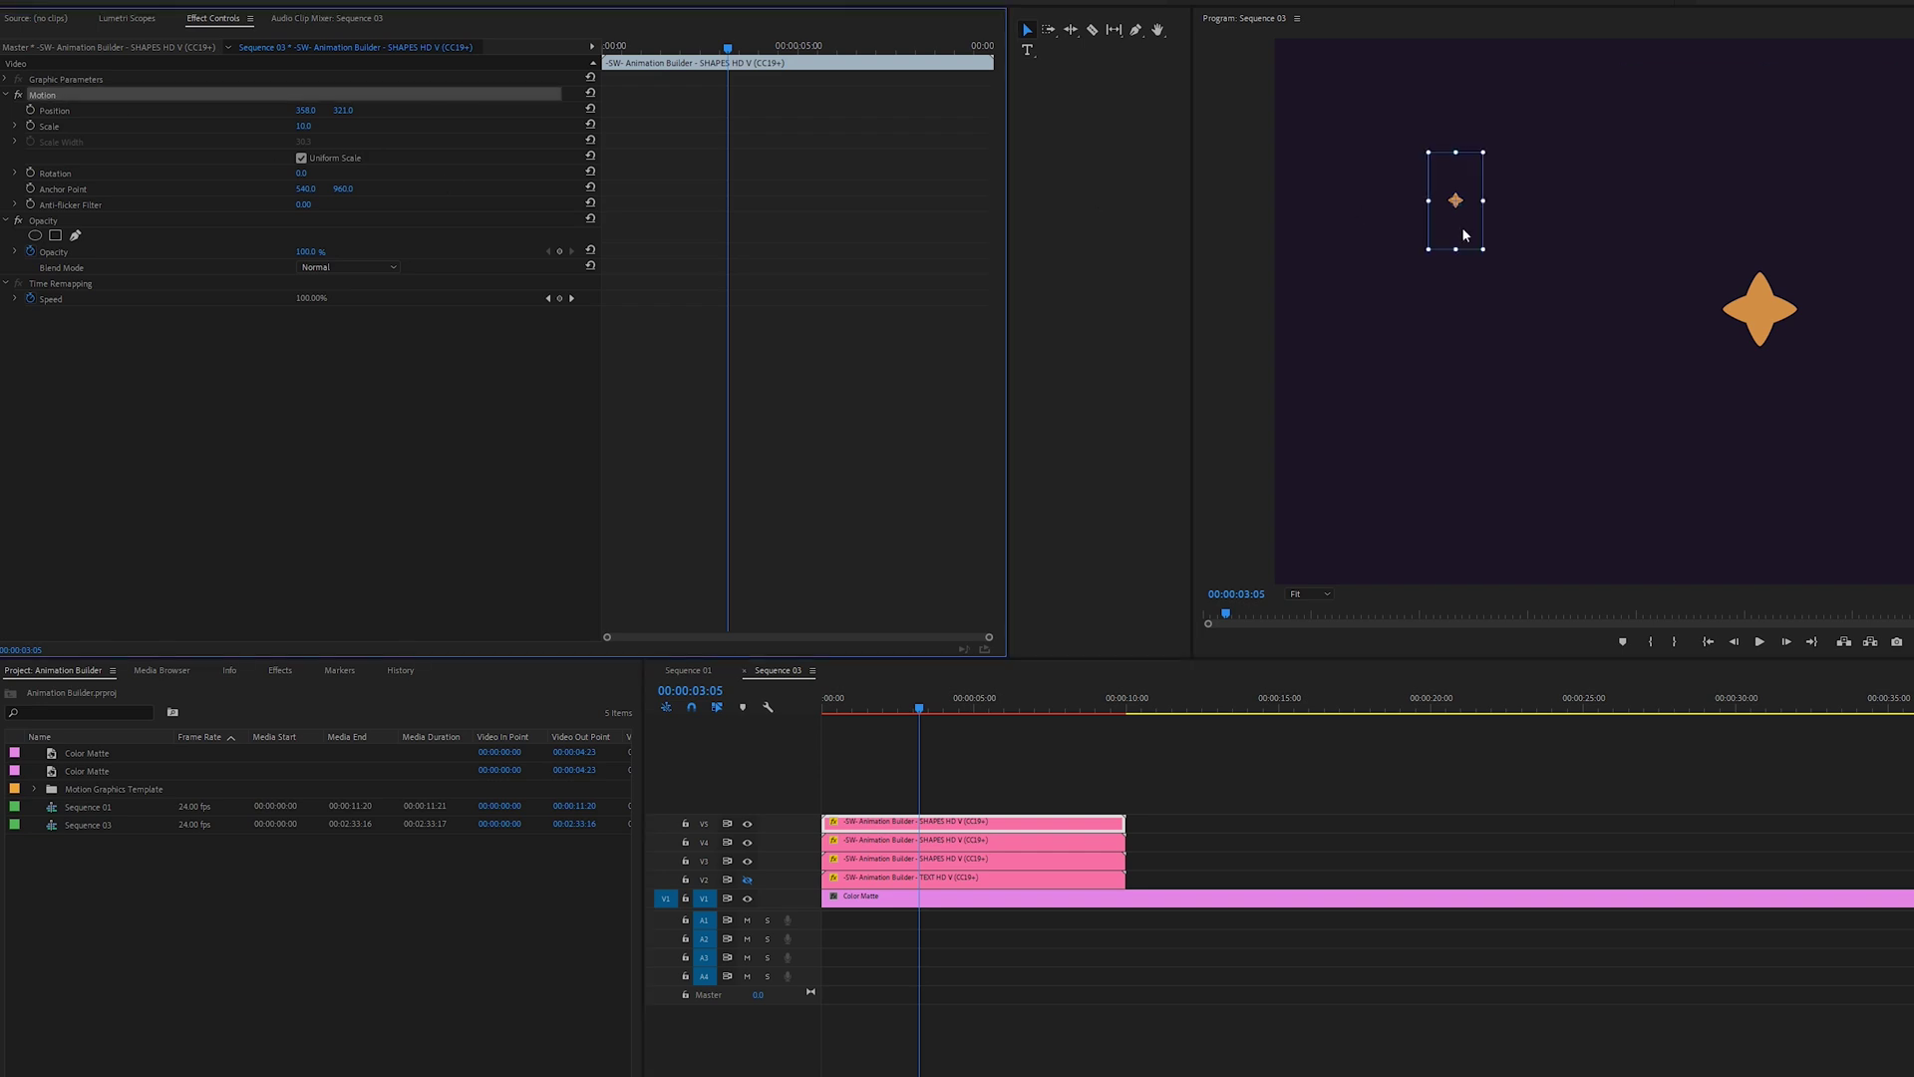
{"action": "left_click_drag", "start_coordinate": [1464, 234], "coordinate": [1823, 227]}
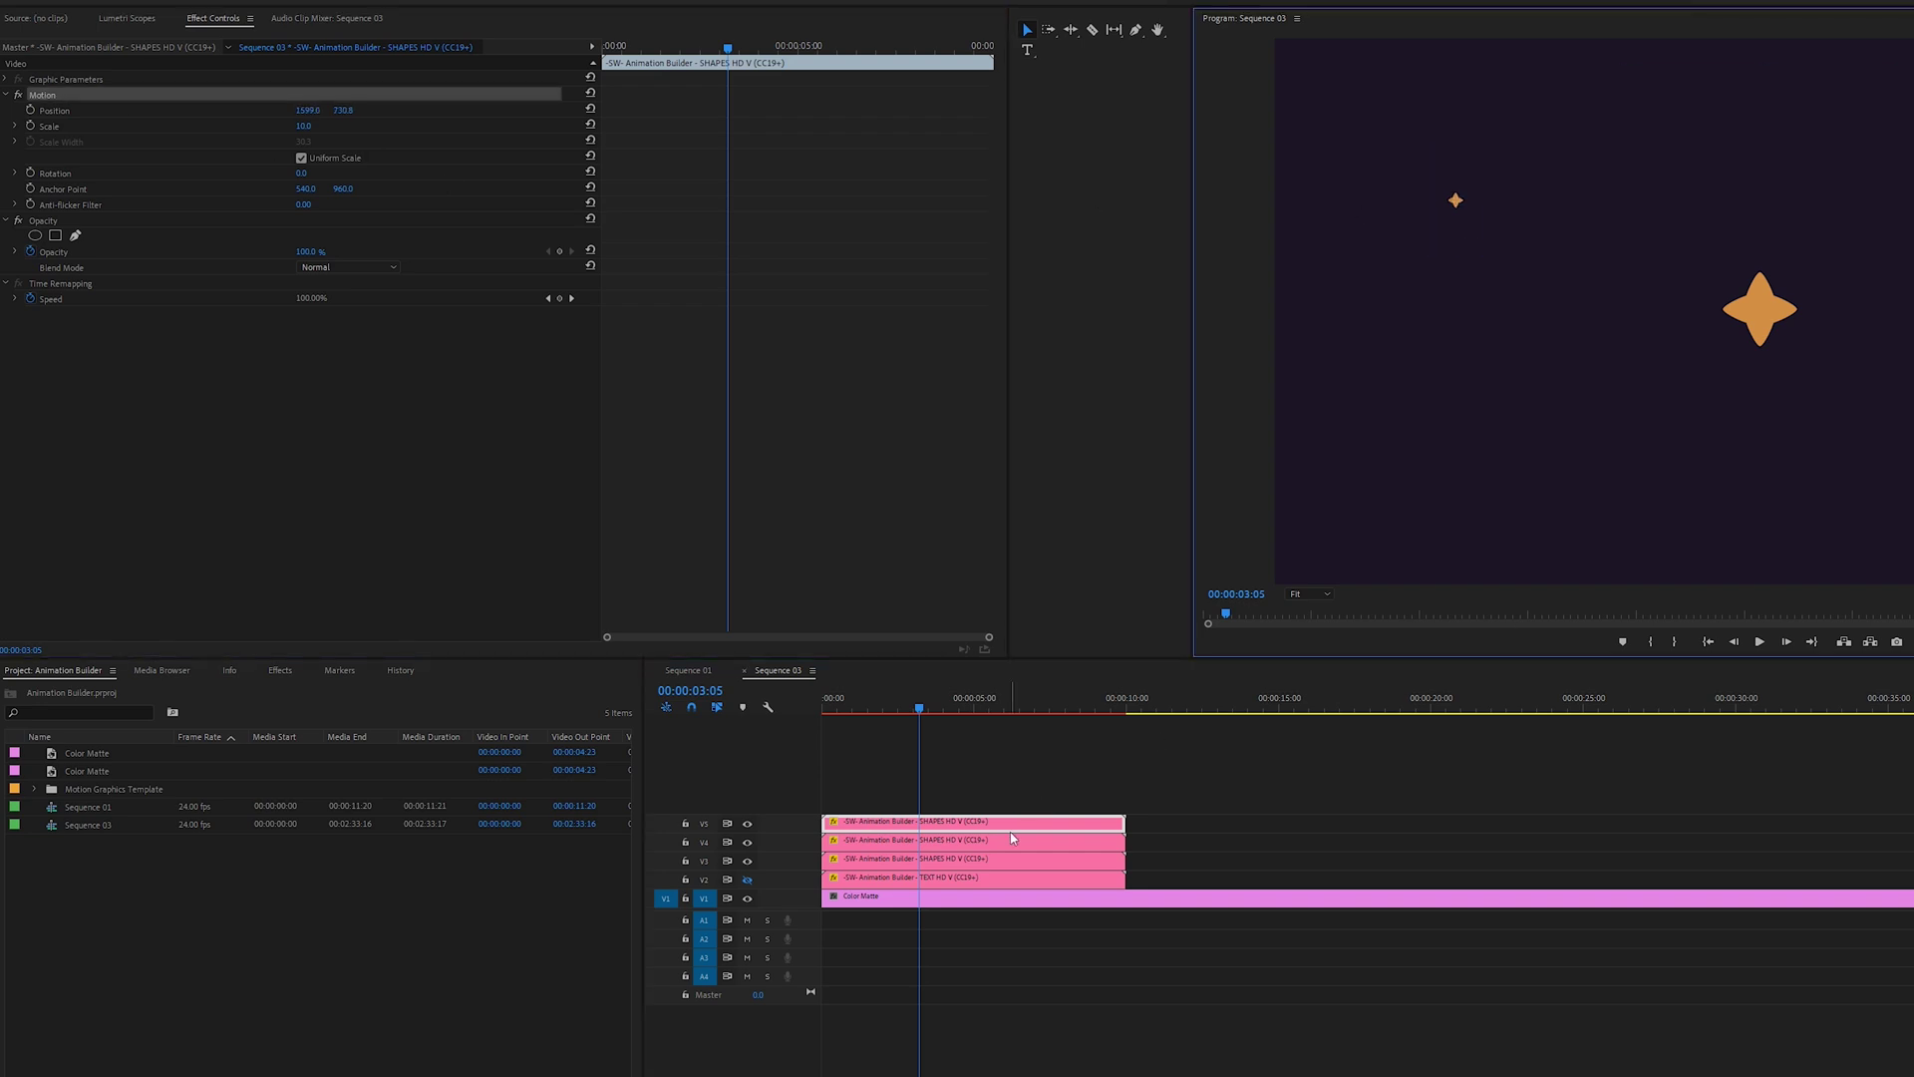
Step: Duplicate the newest small star clip onto another track, place it slightly up and left of that star, and set its scale to 20
{"action": "left_click_drag", "start_coordinate": [1011, 836], "coordinate": [1012, 810]}
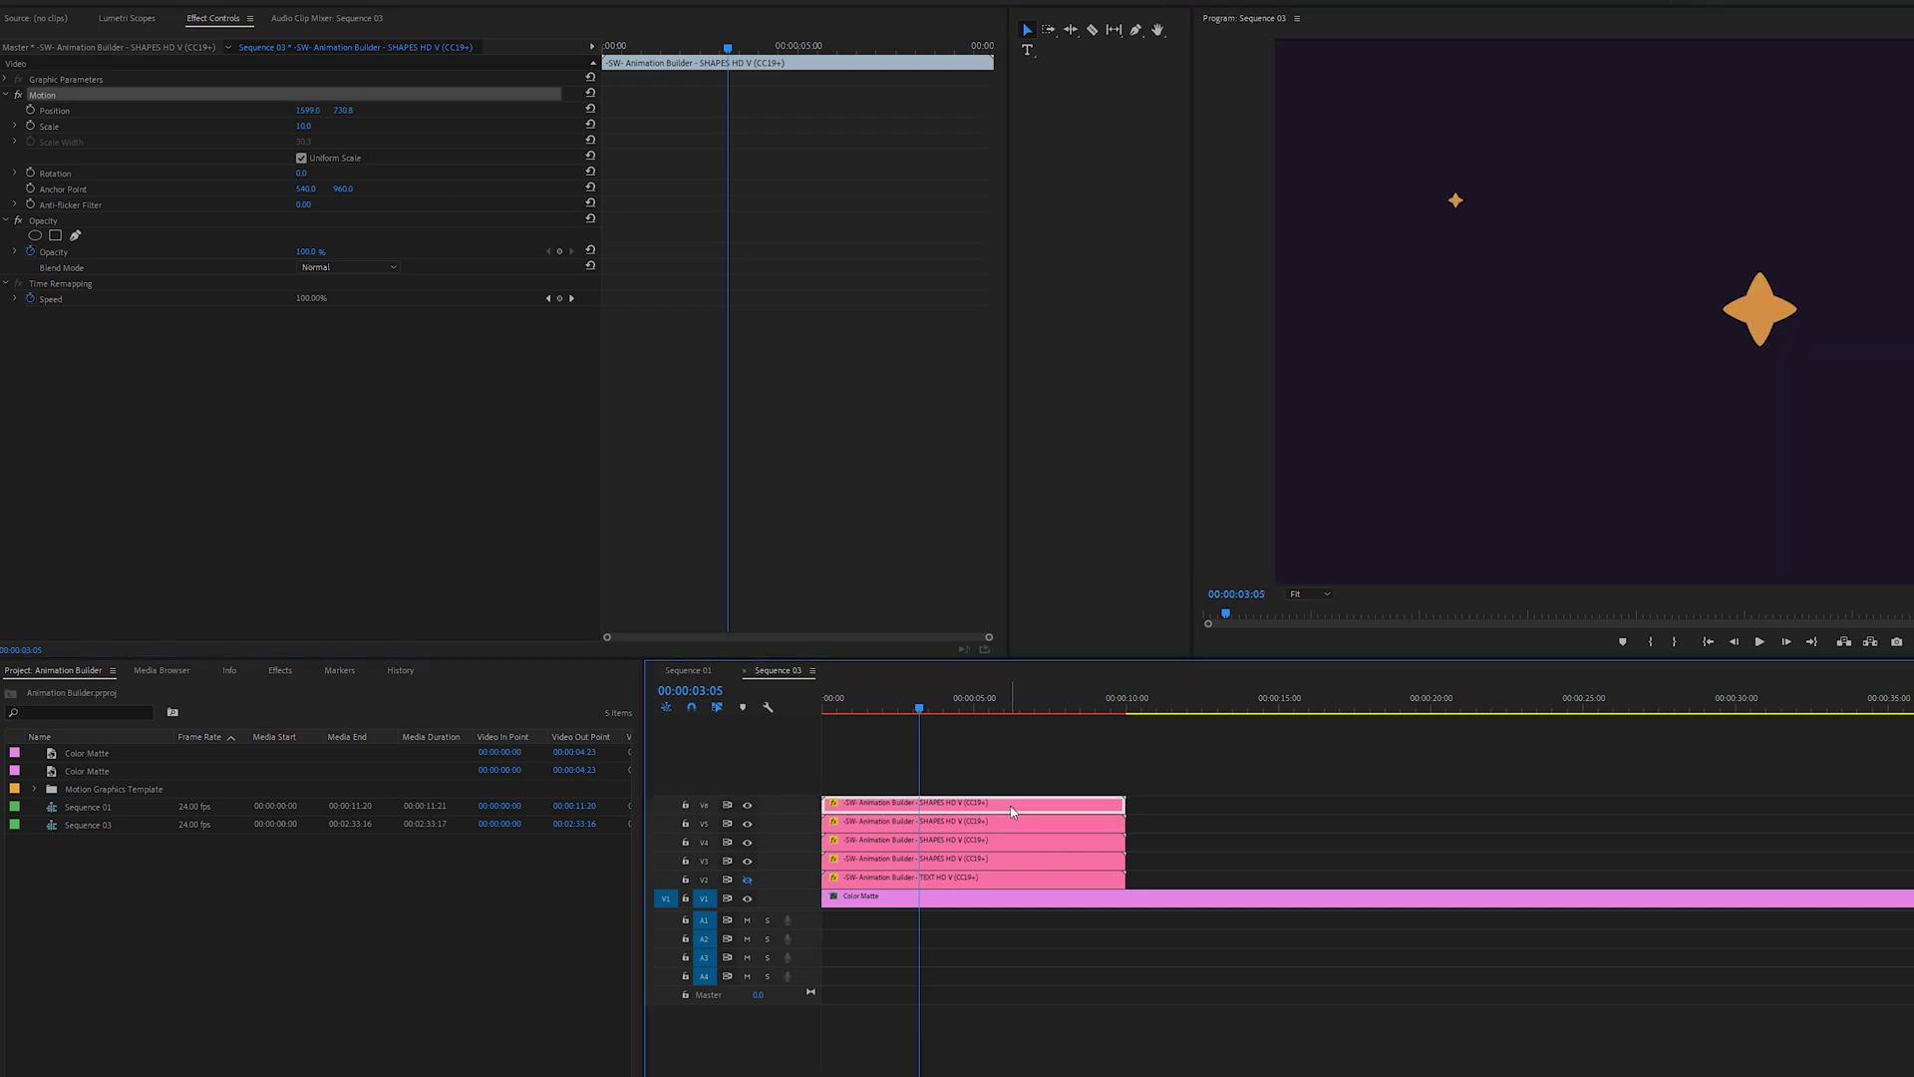
{"action": "left_click", "coordinate": [104, 97]}
{"action": "left_click_drag", "start_coordinate": [1913, 406], "coordinate": [1913, 400]}
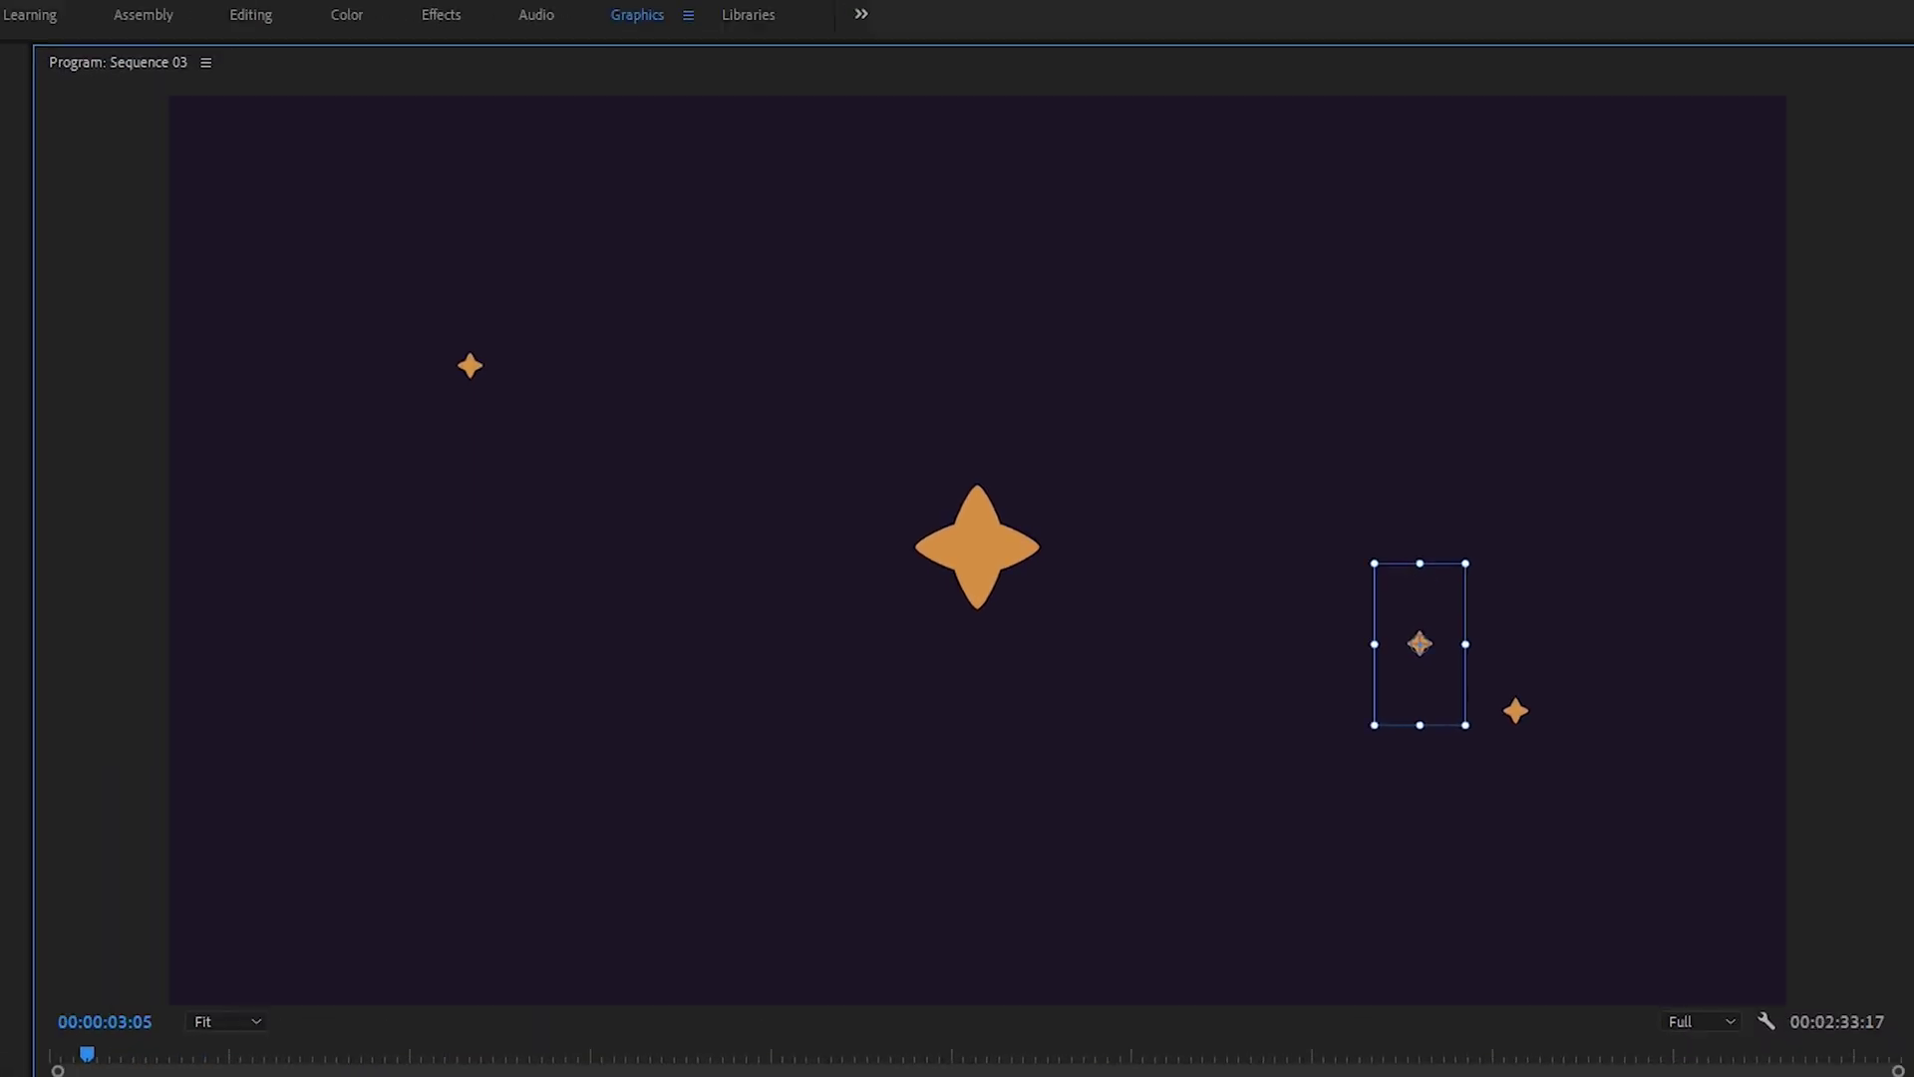
{"action": "left_click", "coordinate": [304, 126]}
{"action": "type", "text": "20"}
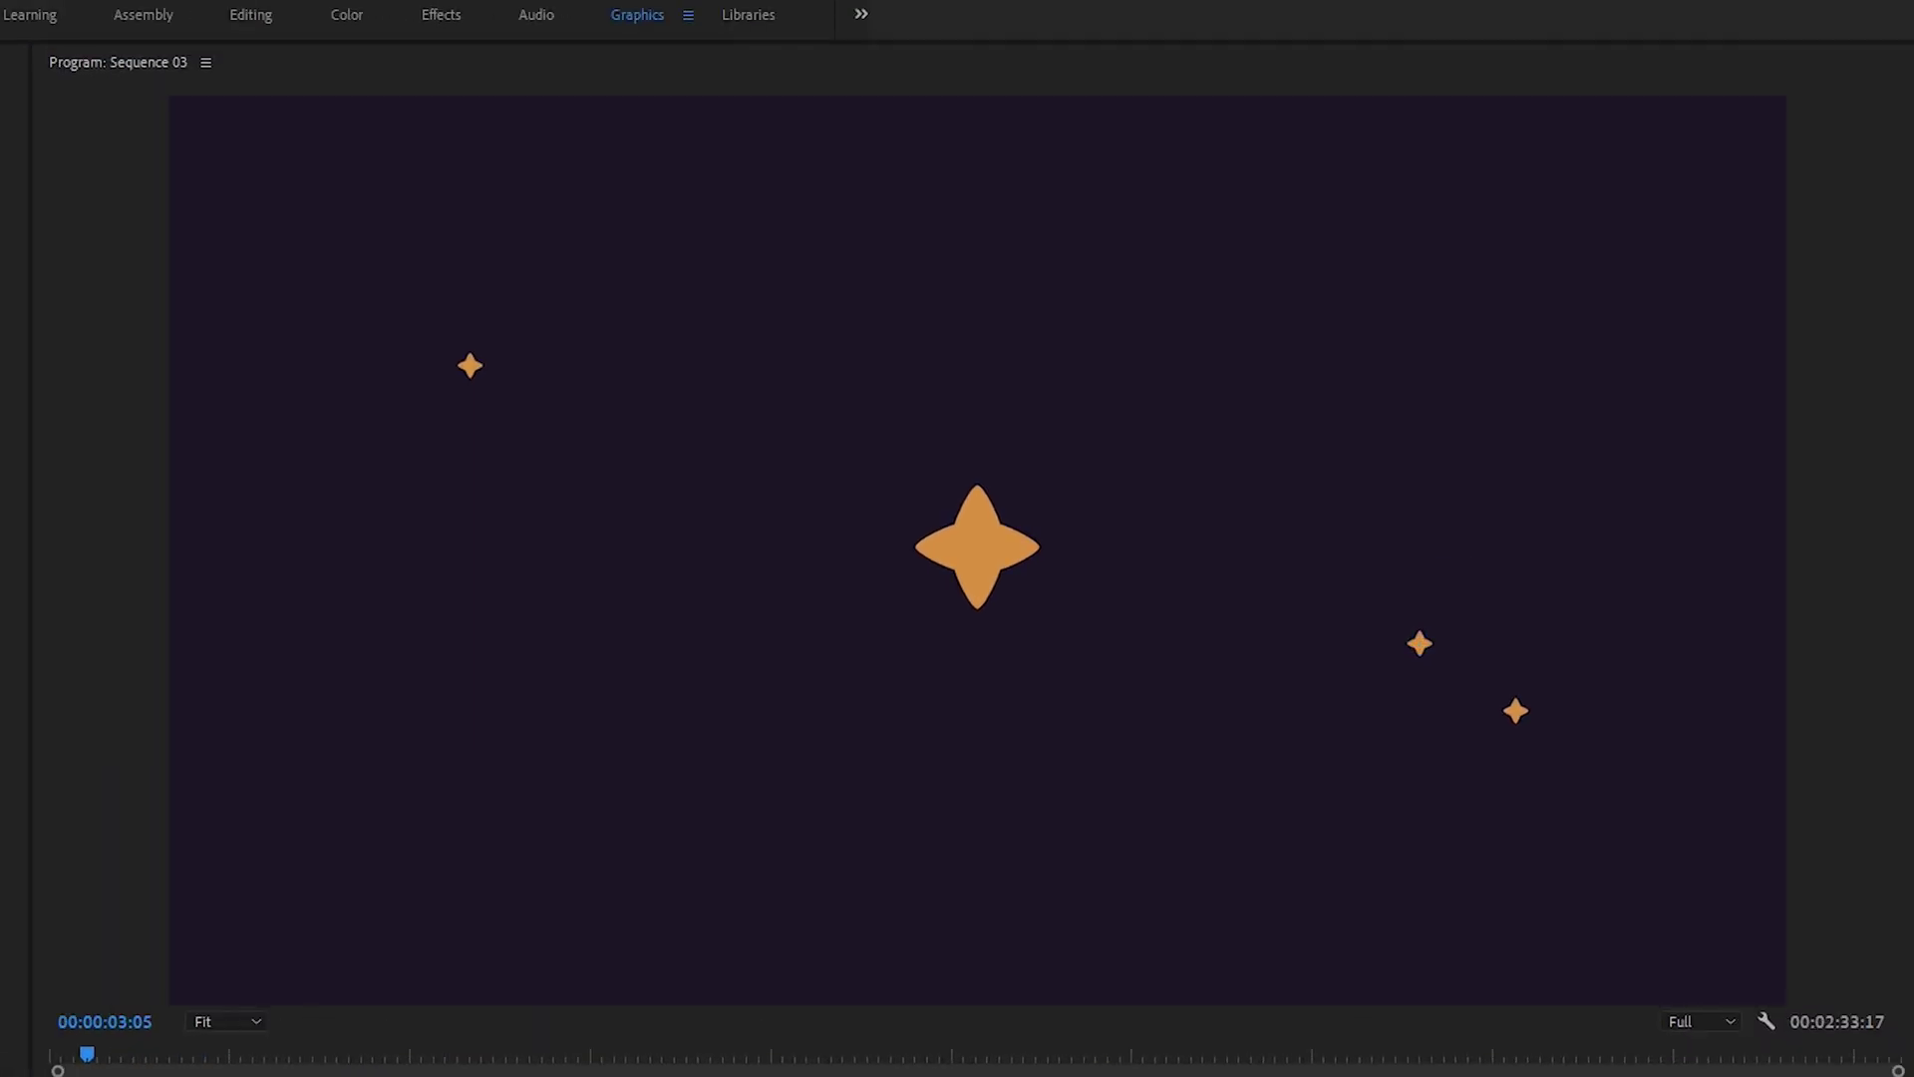
{"action": "key", "text": "Return"}
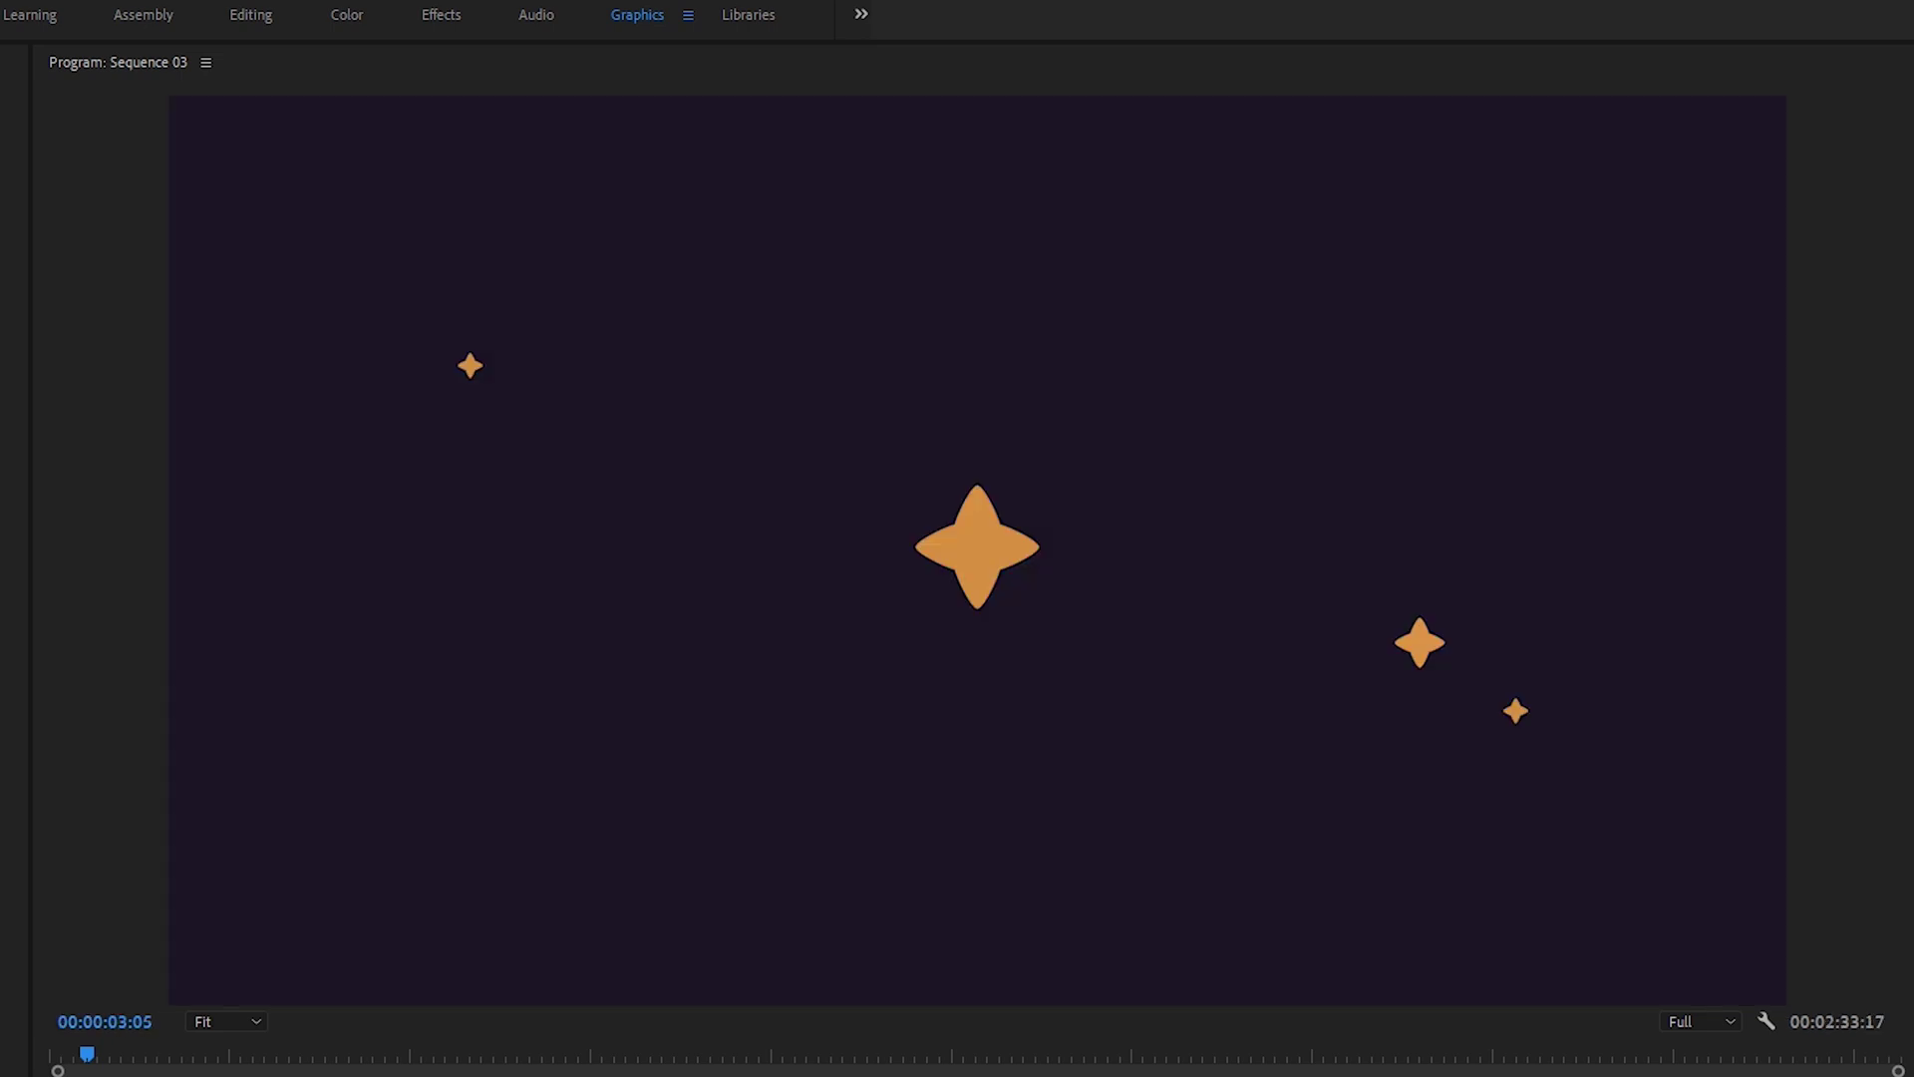
Step: Place another copy of the scale-20 star to the lower left of the centre star and play the sequence from the start
{"action": "left_click", "coordinate": [1420, 643]}
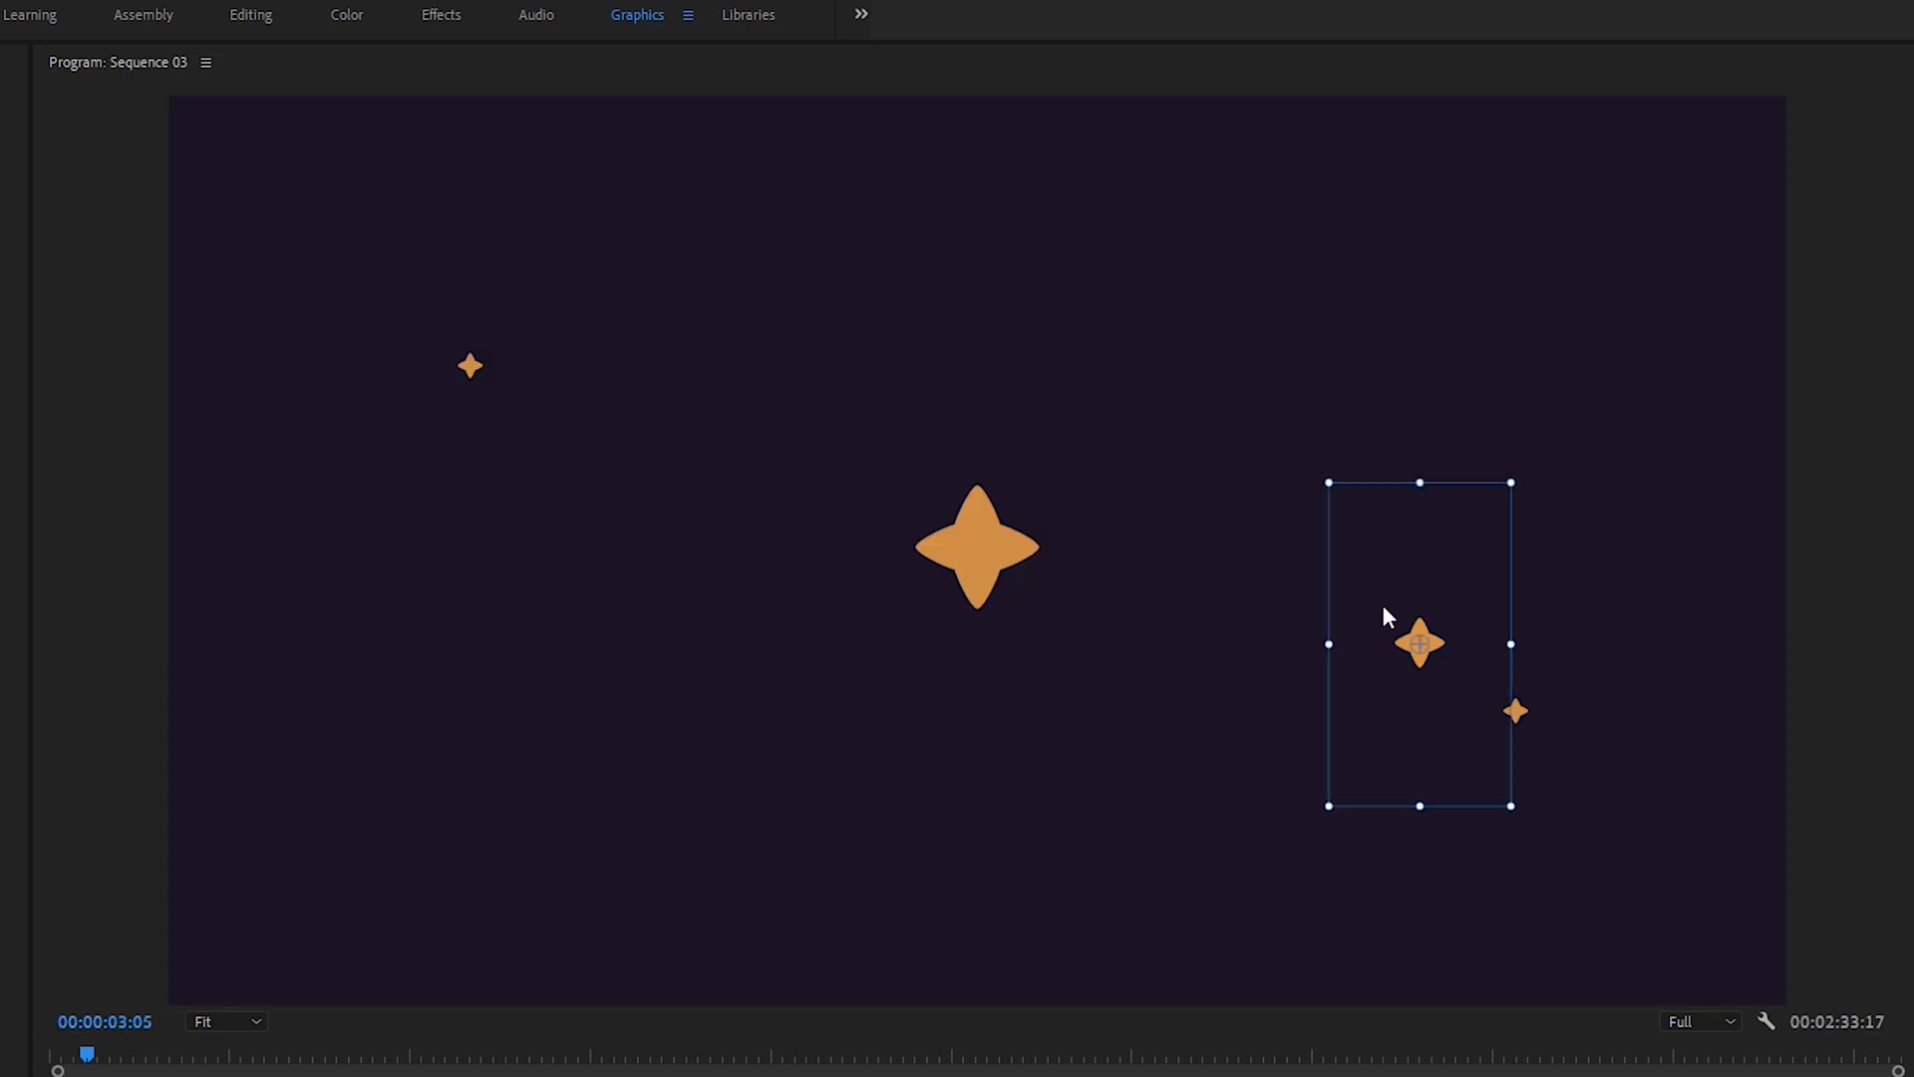
{"action": "left_click_drag", "start_coordinate": [1452, 717], "coordinate": [812, 684]}
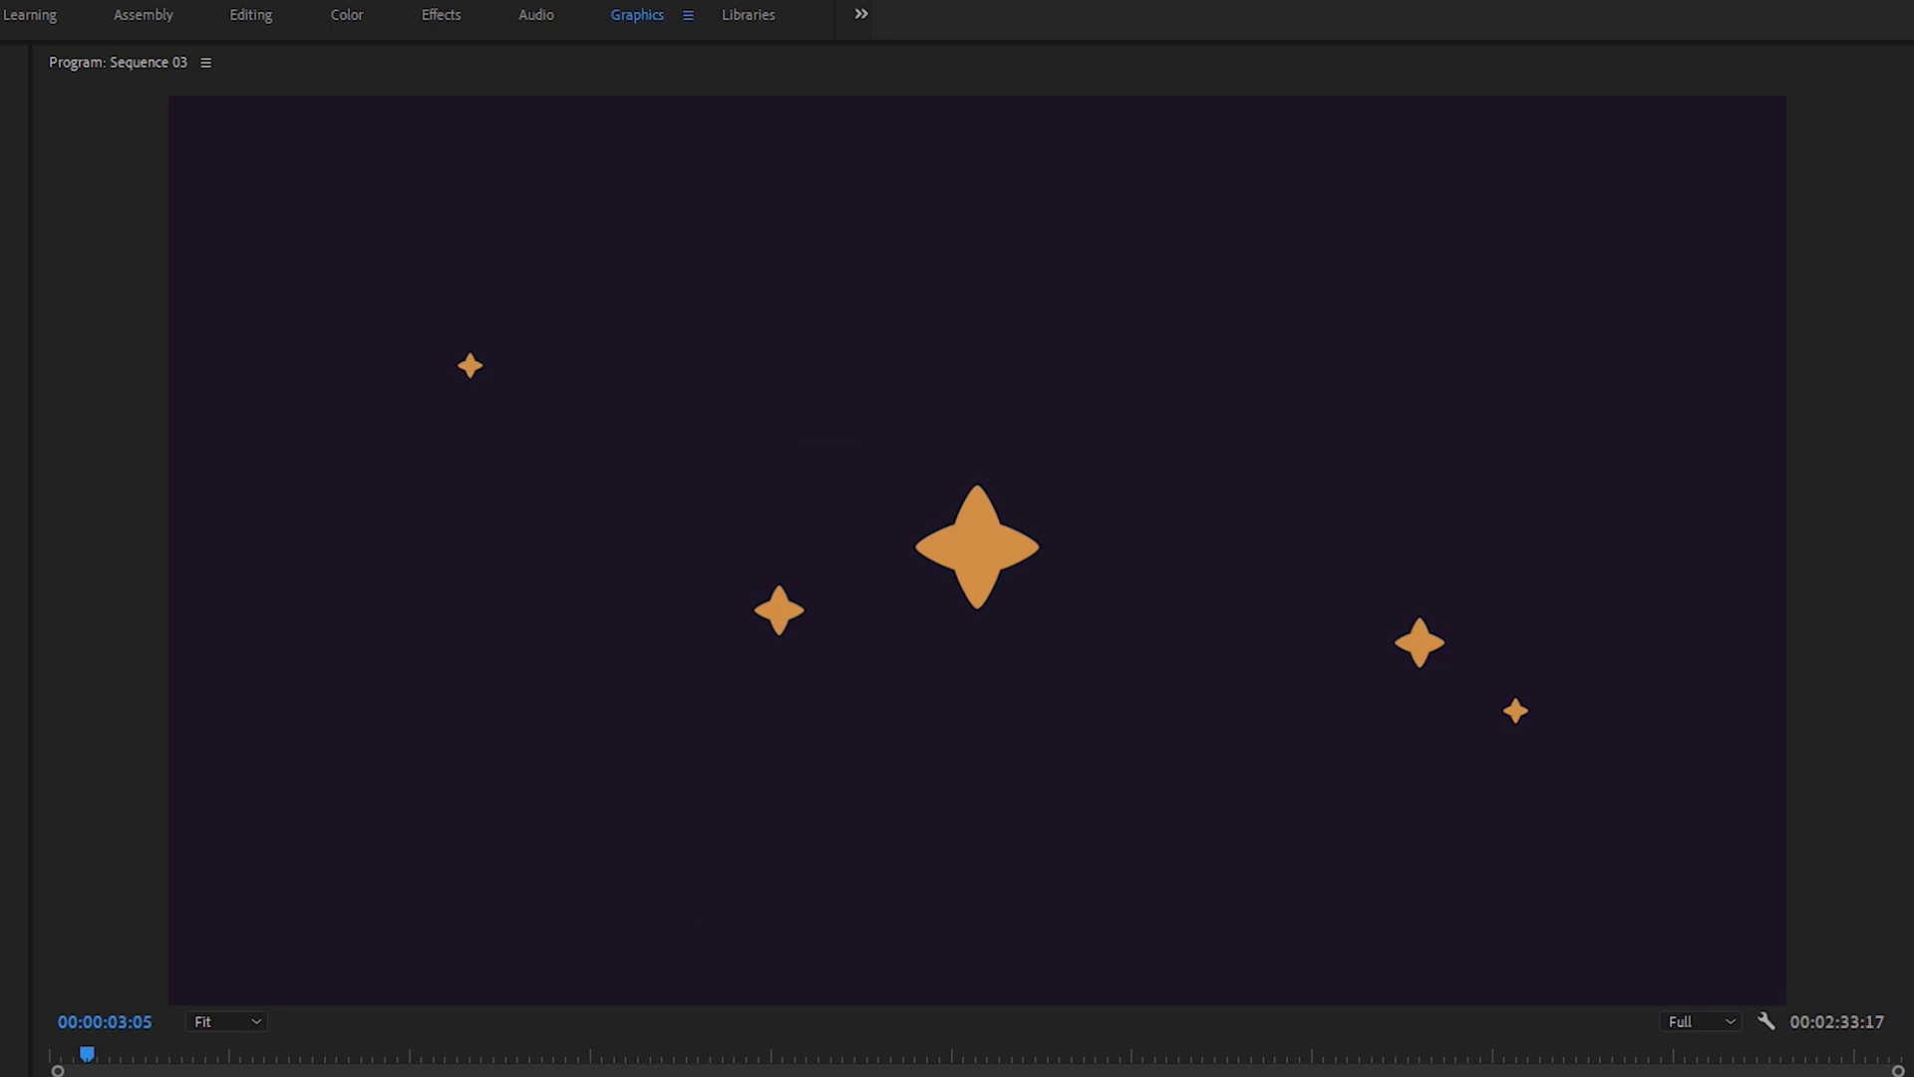
{"action": "key", "text": "Home"}
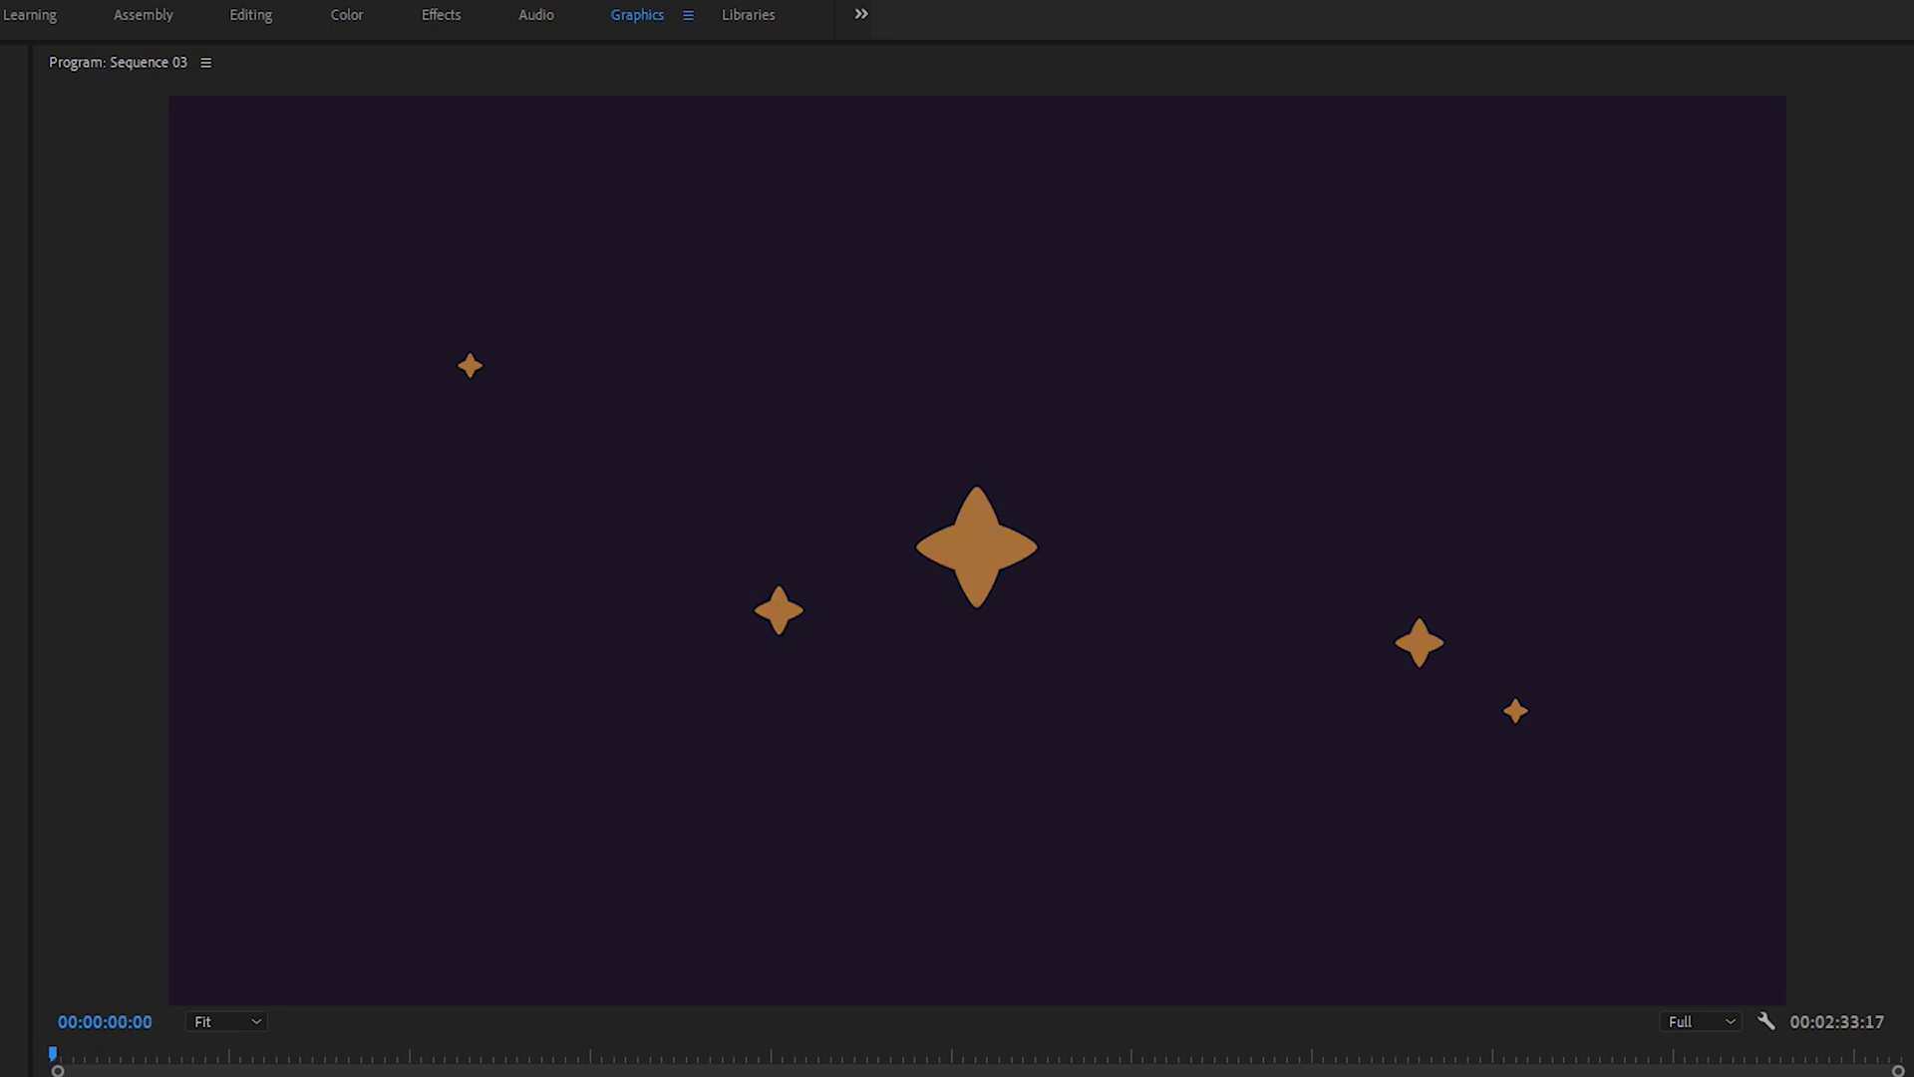
{"action": "key", "text": "space"}
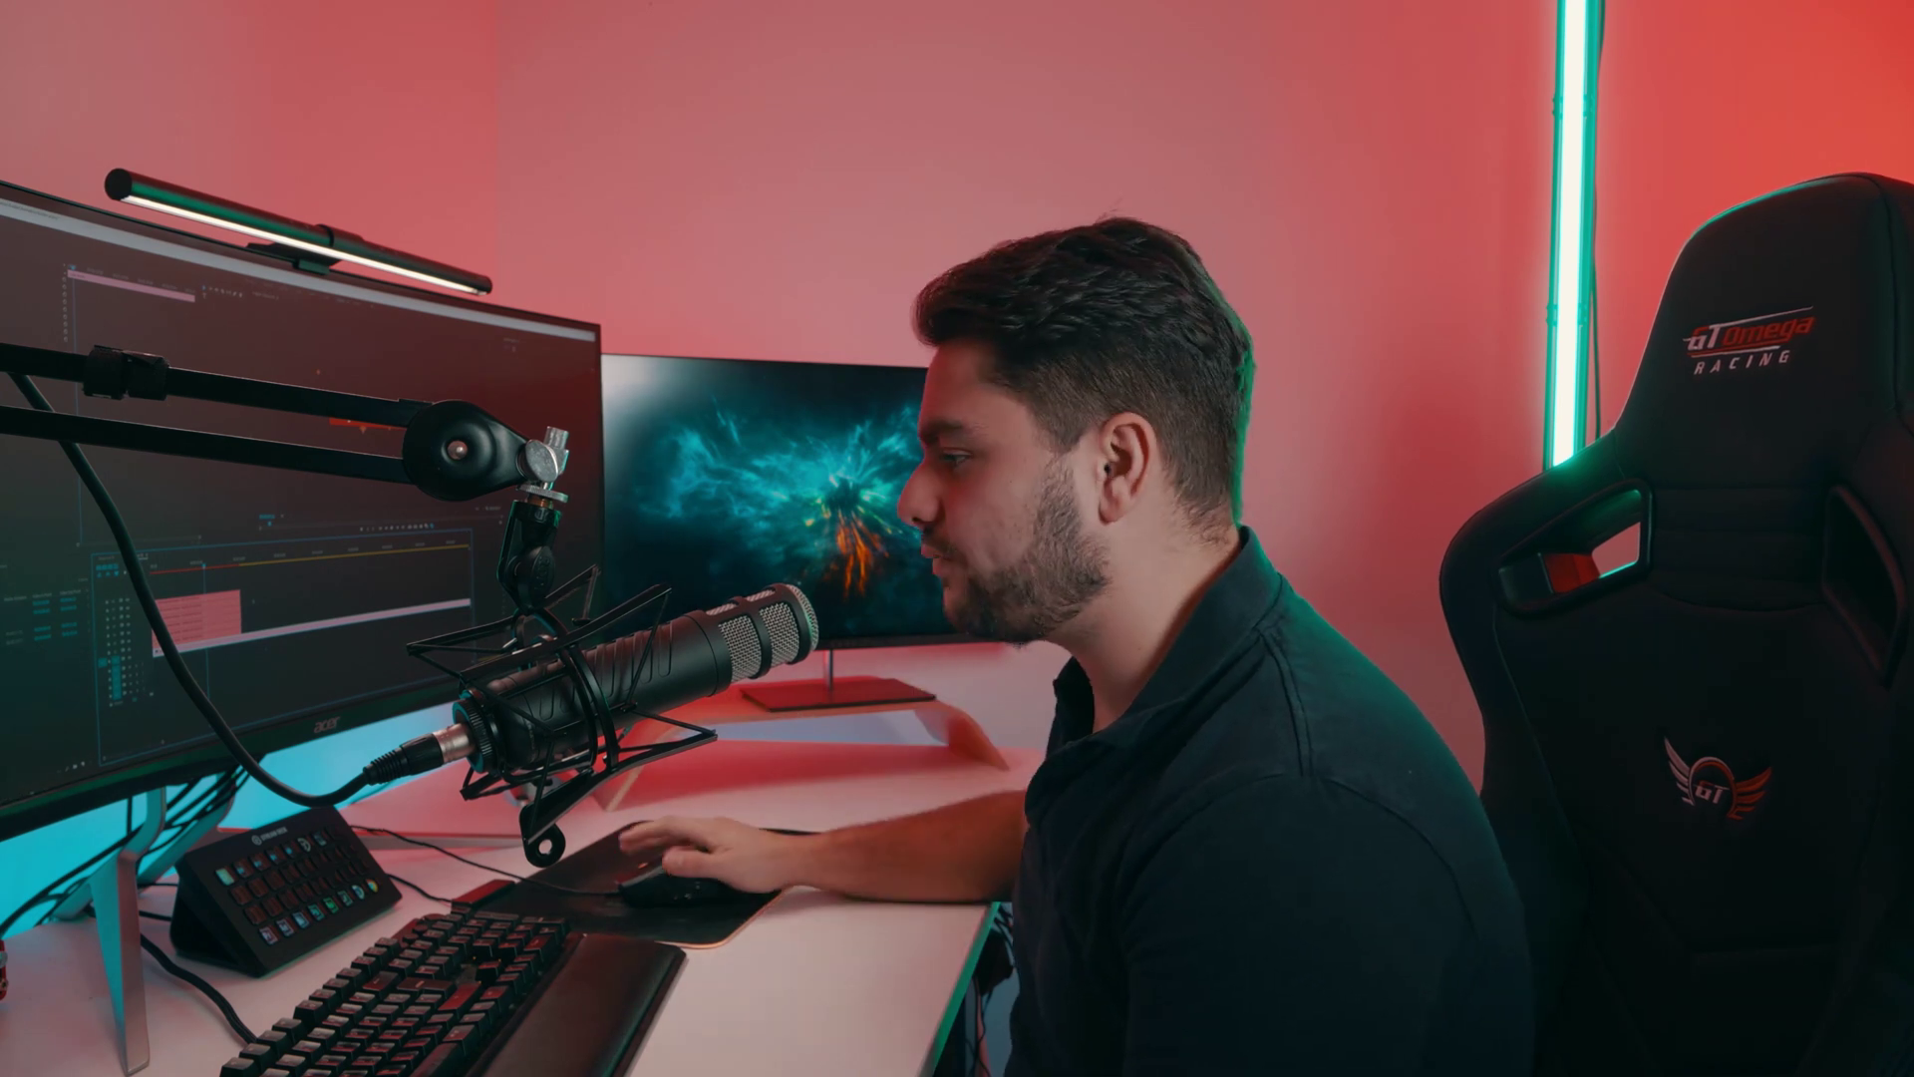
Step: Switch to the Smashworks MOGRT Customizer page in the browser
{"action": "key", "text": "alt+Tab"}
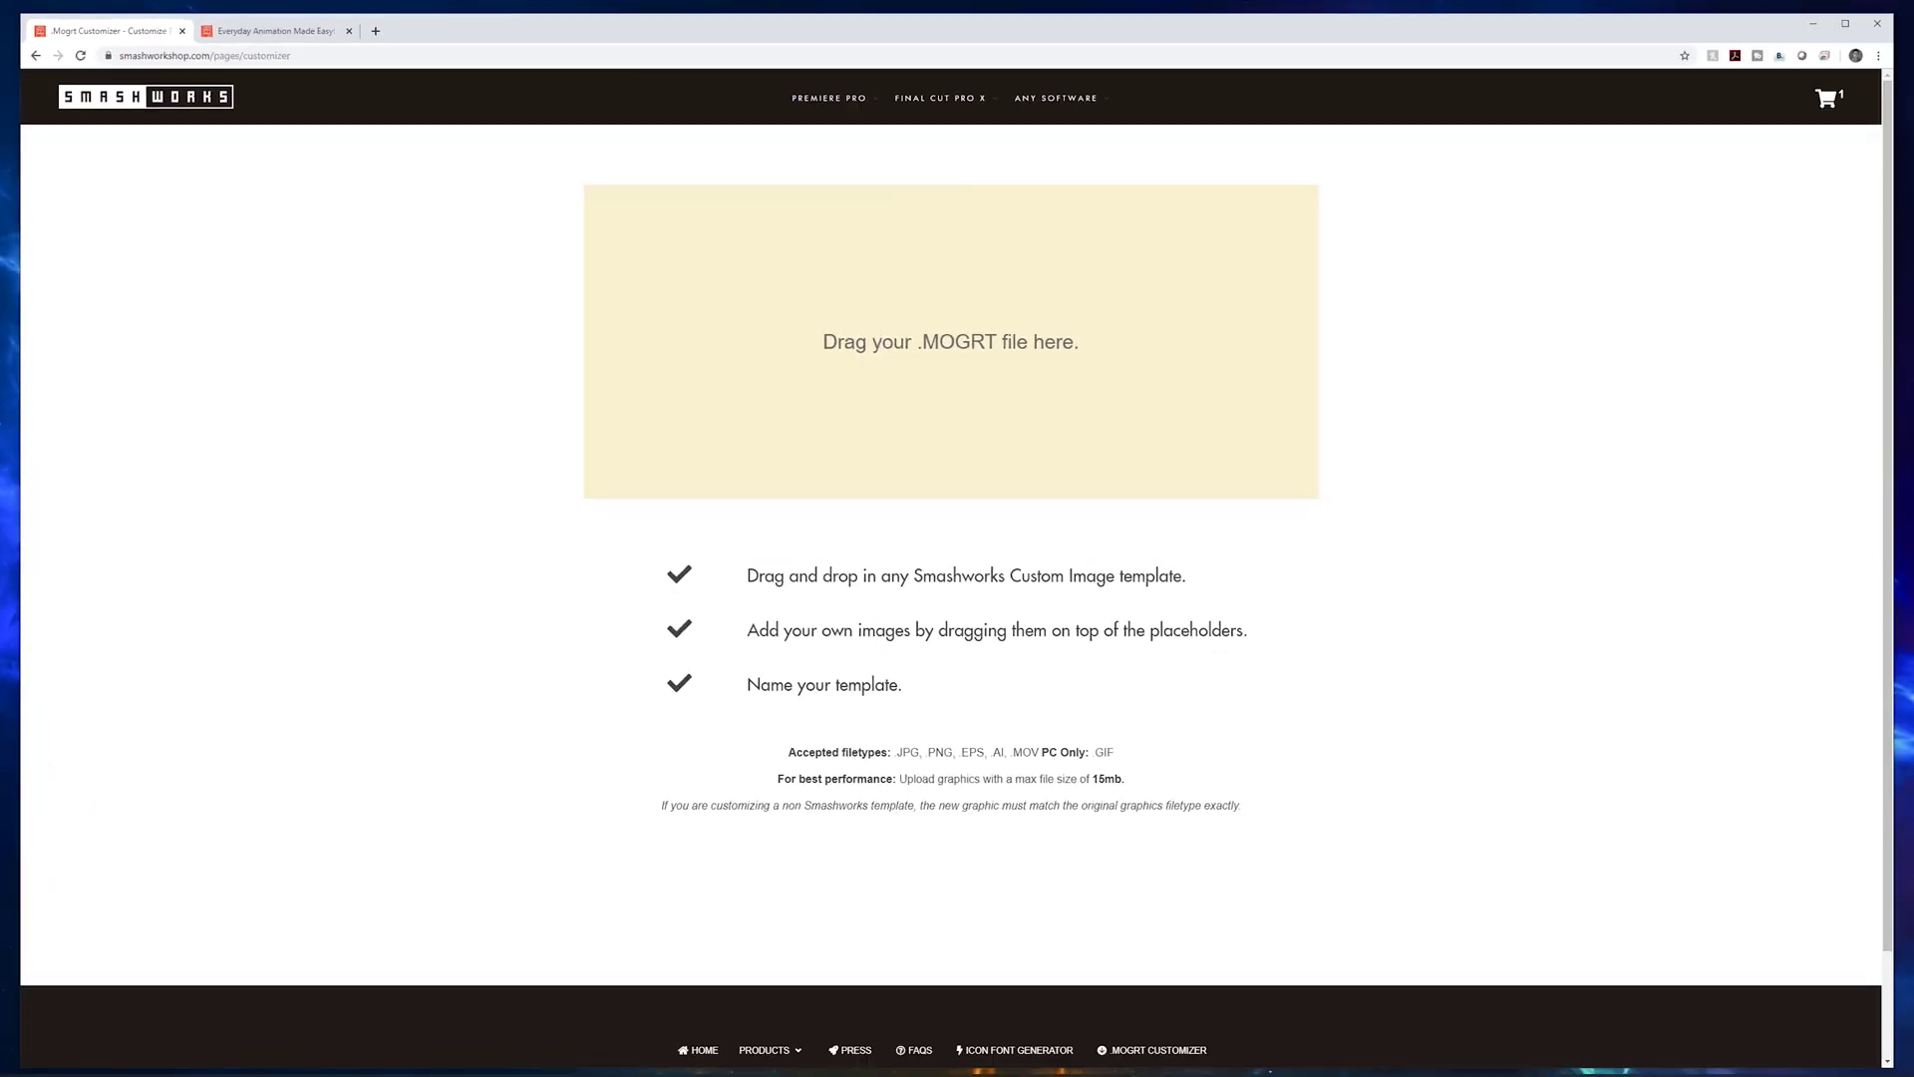
Step: Load the Animation Builder CUSTOM-IMAGE HD V (CC19+) template from the CUSTOM IMAGE folder into the MOGRT Customizer
{"action": "key", "text": "alt+Tab"}
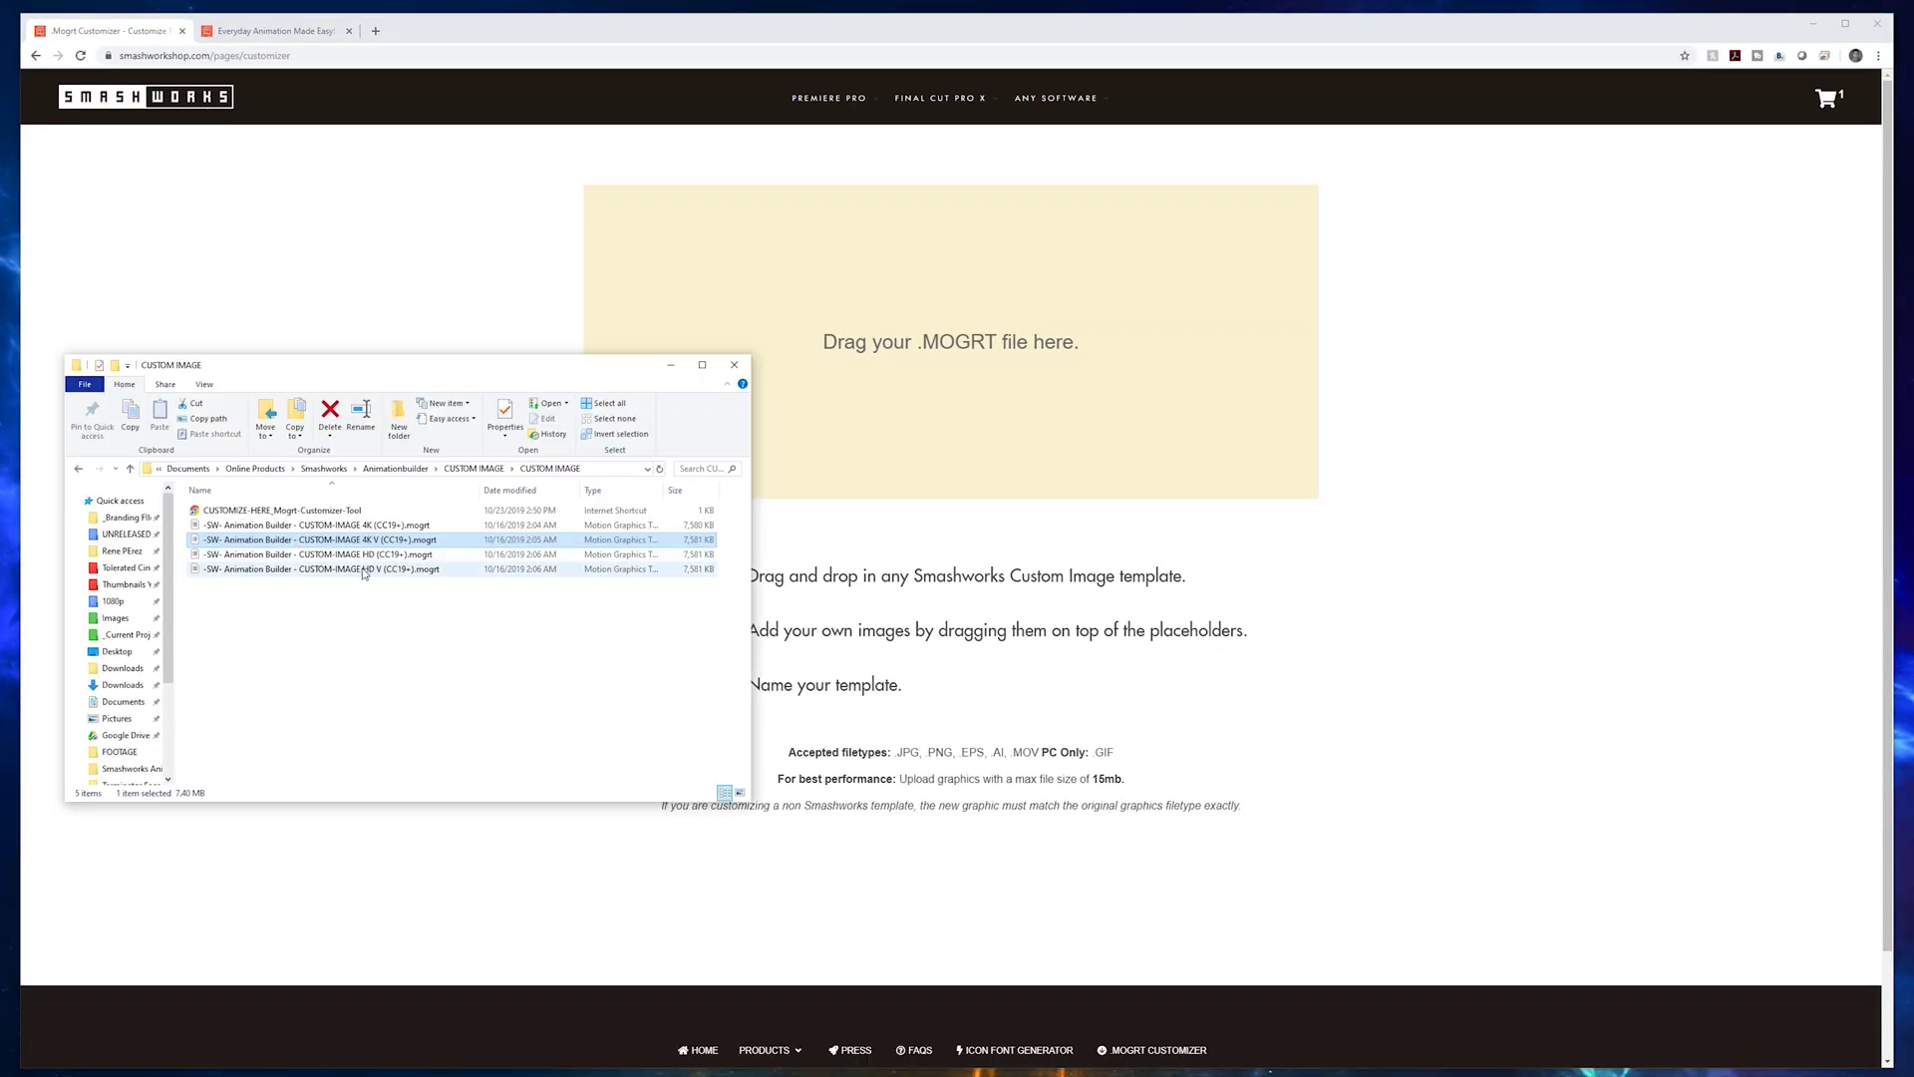
{"action": "left_click", "coordinate": [364, 571]}
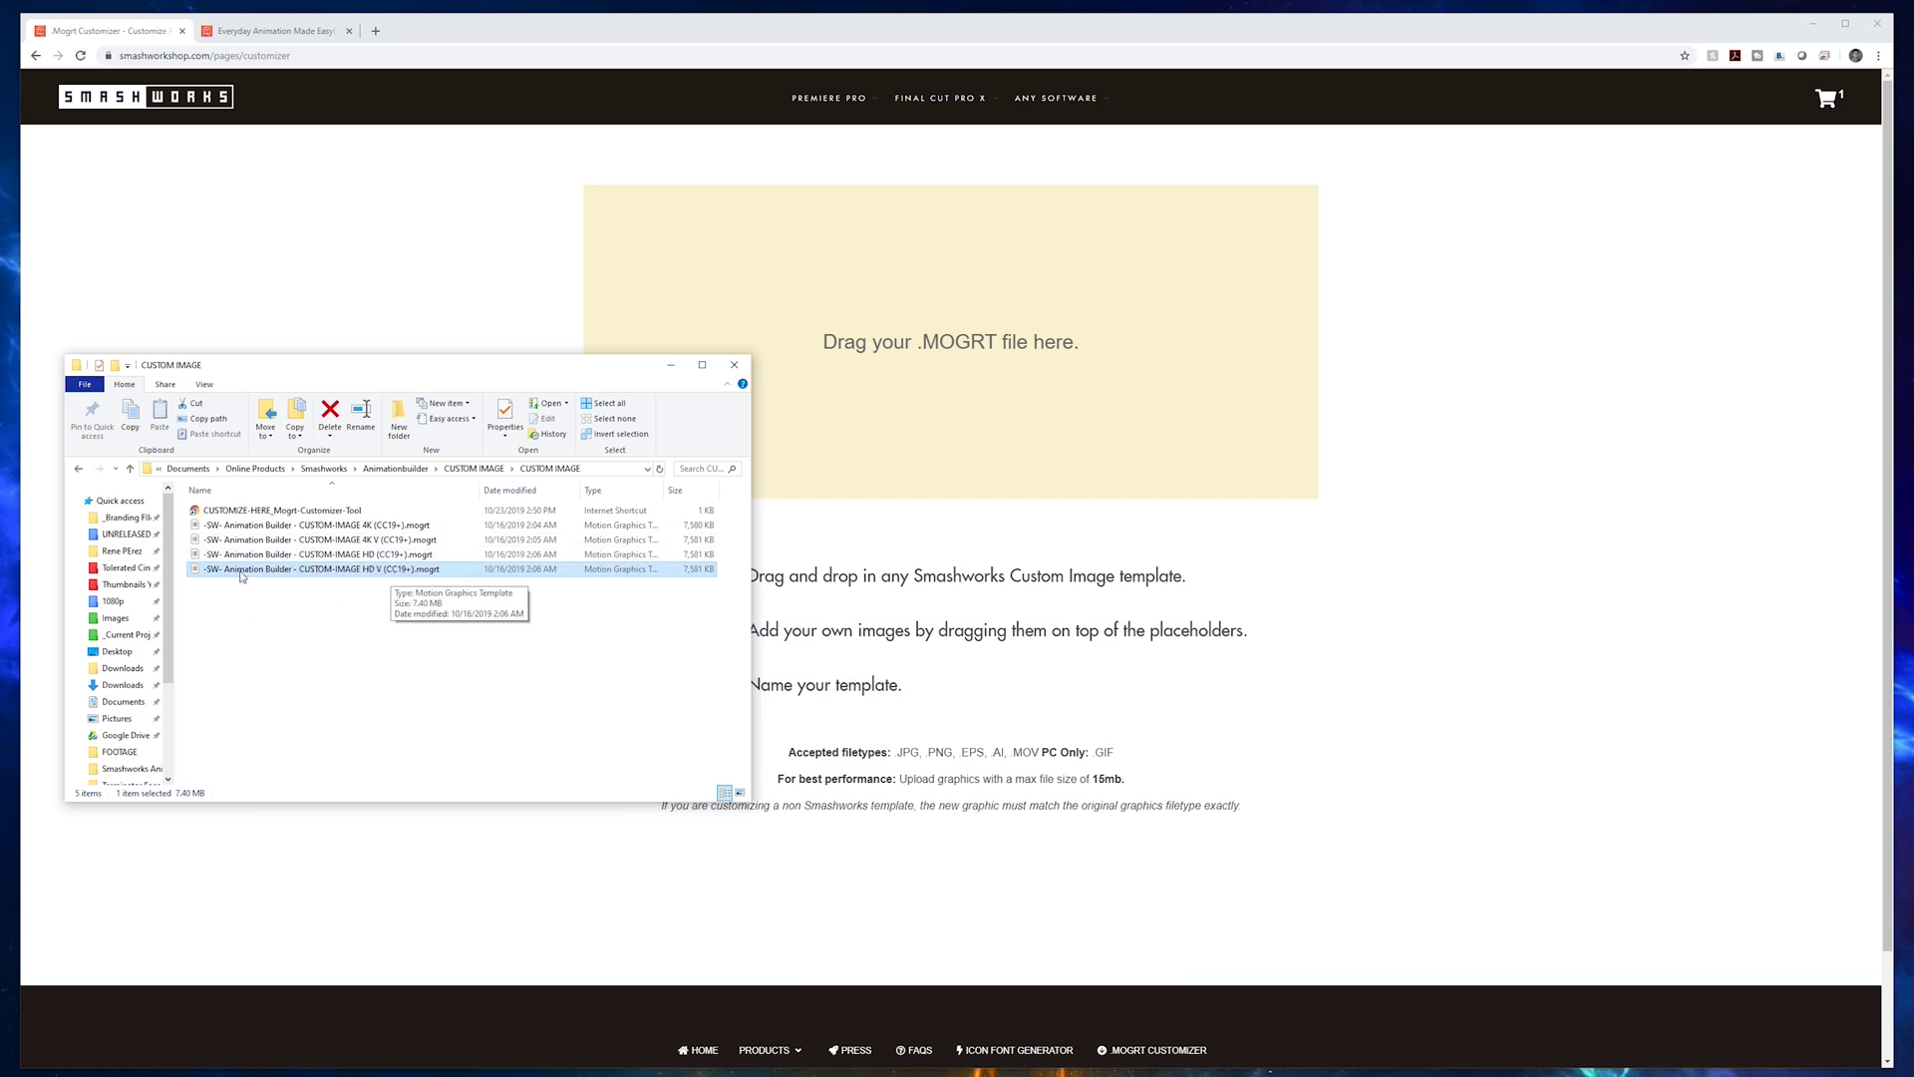
{"action": "left_click_drag", "start_coordinate": [227, 575], "coordinate": [906, 384]}
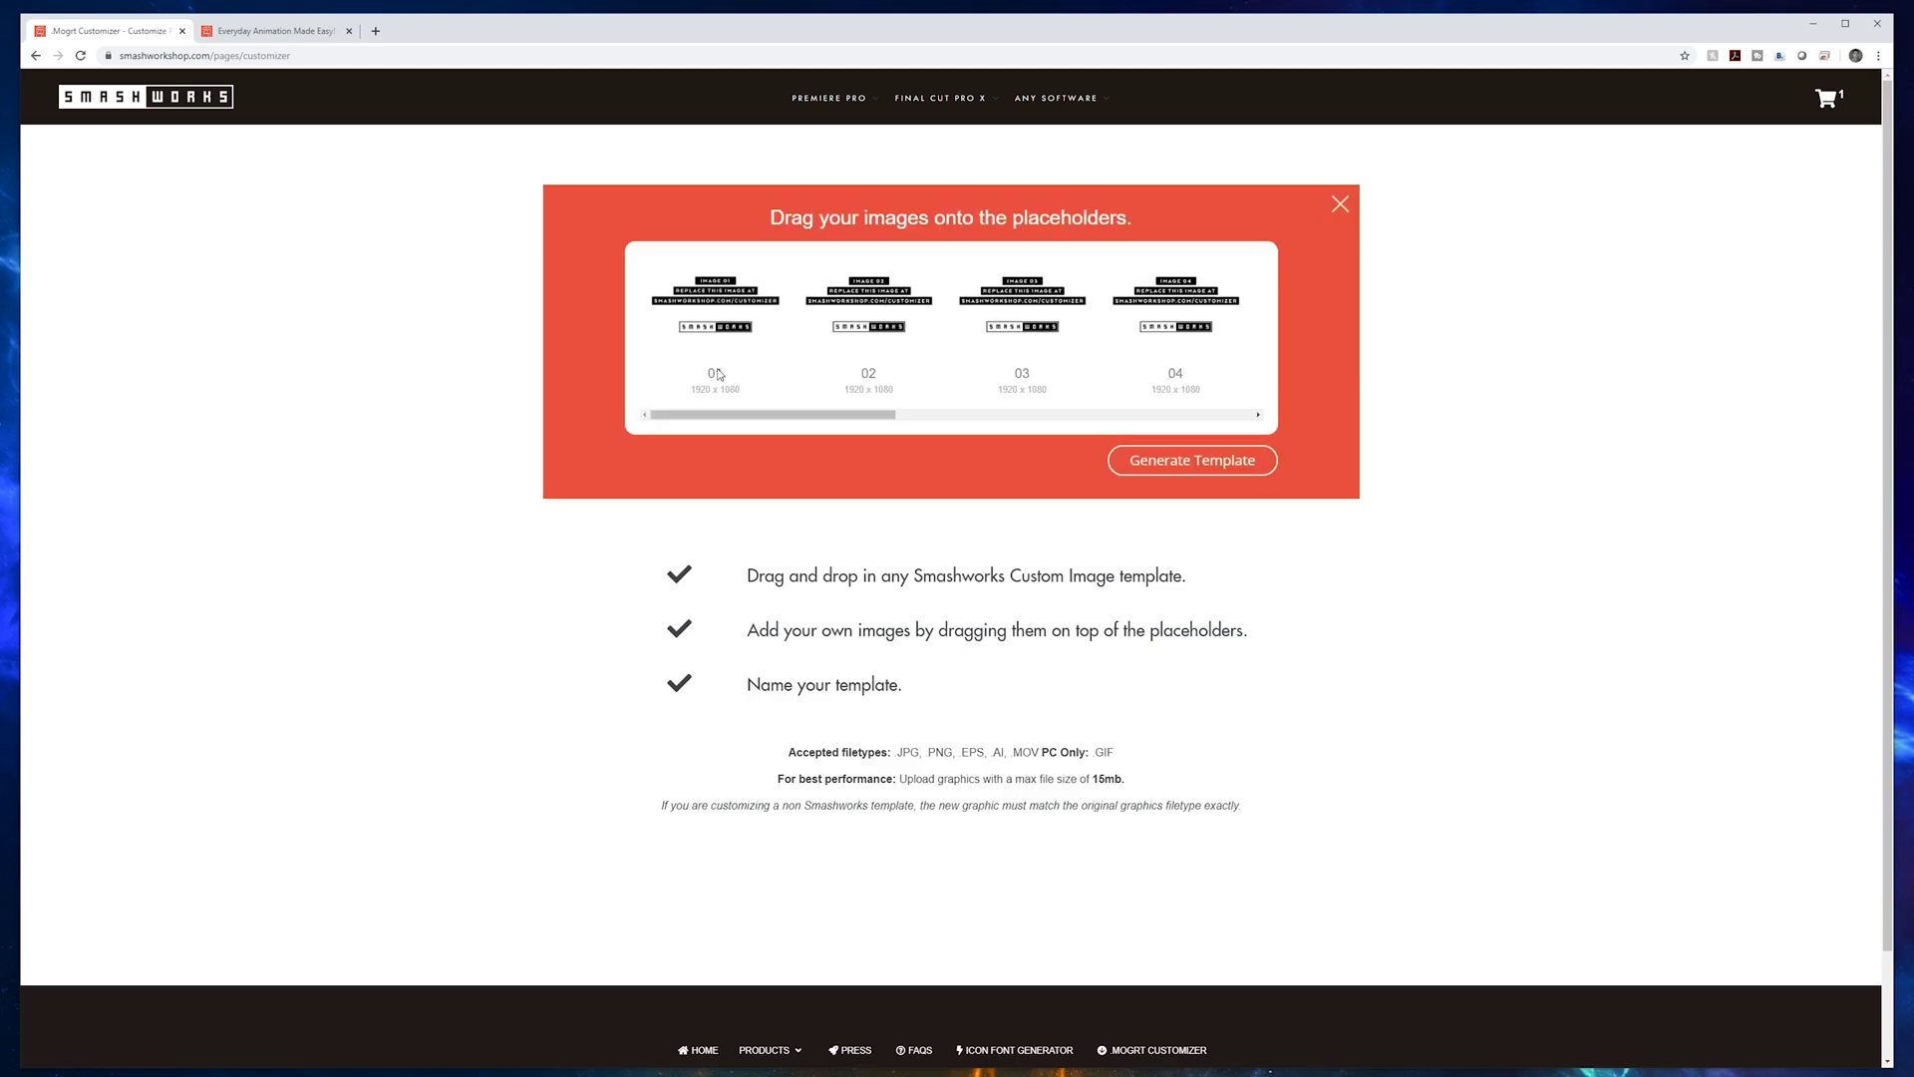
Step: Fill image placeholders 01 to 05 with the rocket, Mars, Uranus, Venus and Jupiter images from the Smashworks Animation Builder project folder
{"action": "mouse_move", "coordinate": [727, 415]}
{"action": "left_mouse_down"}
{"action": "mouse_move", "coordinate": [1103, 417]}
{"action": "mouse_move", "coordinate": [698, 416]}
{"action": "left_mouse_up"}
{"action": "key", "text": "alt+Tab"}
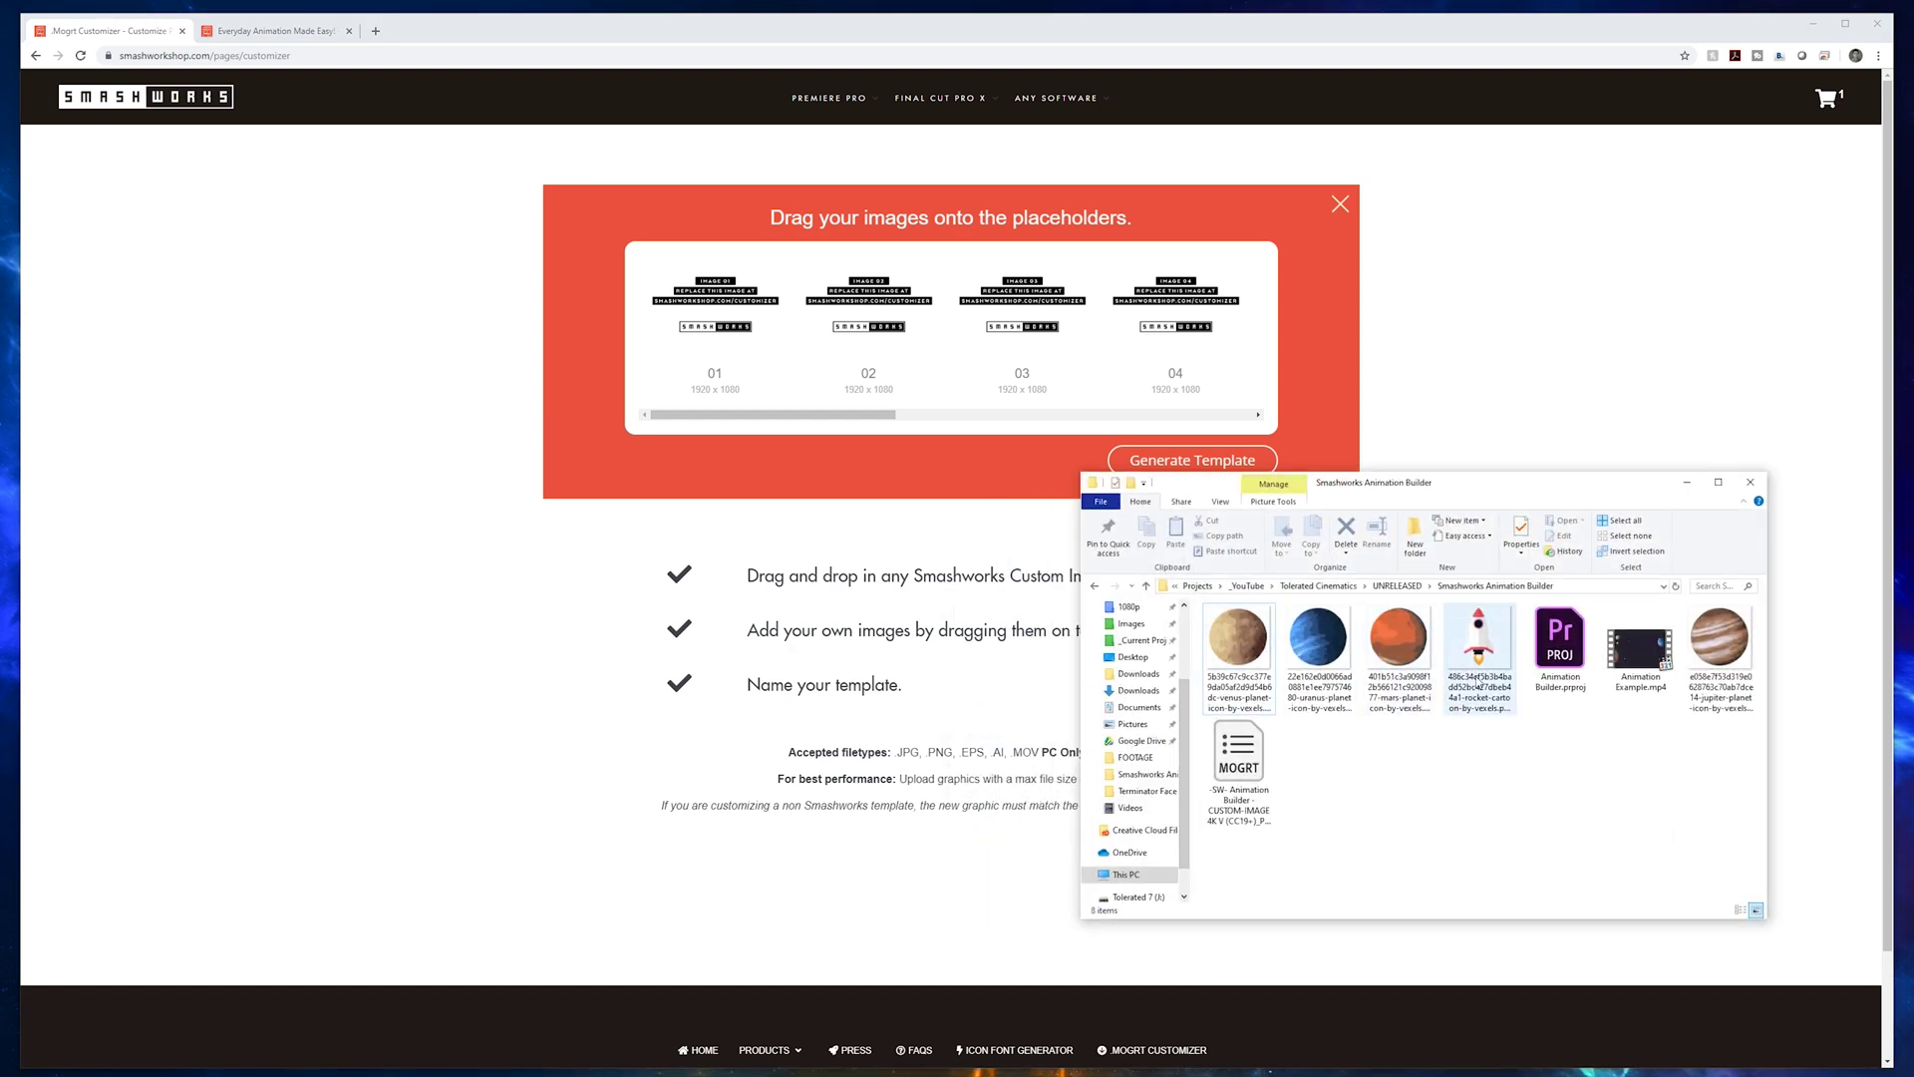
{"action": "left_click", "coordinate": [1491, 672]}
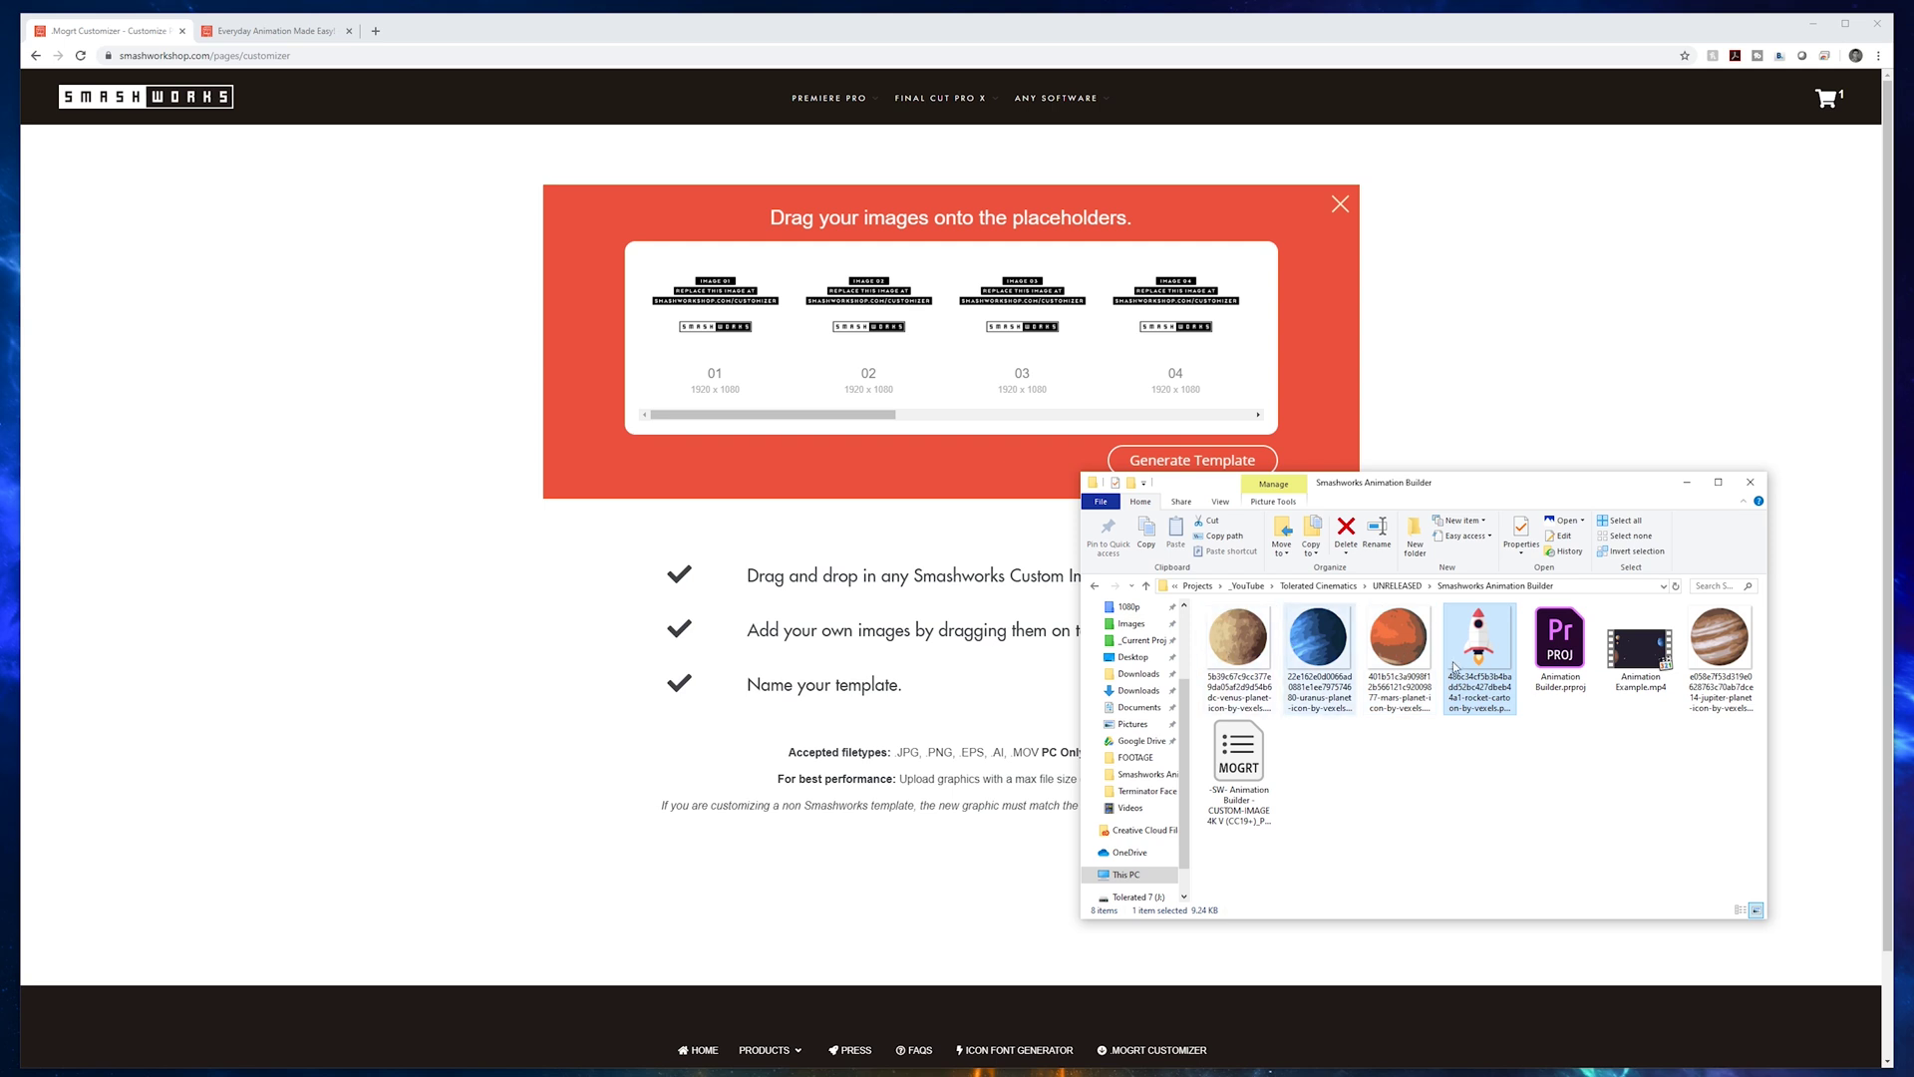
{"action": "left_click_drag", "start_coordinate": [1503, 665], "coordinate": [757, 368]}
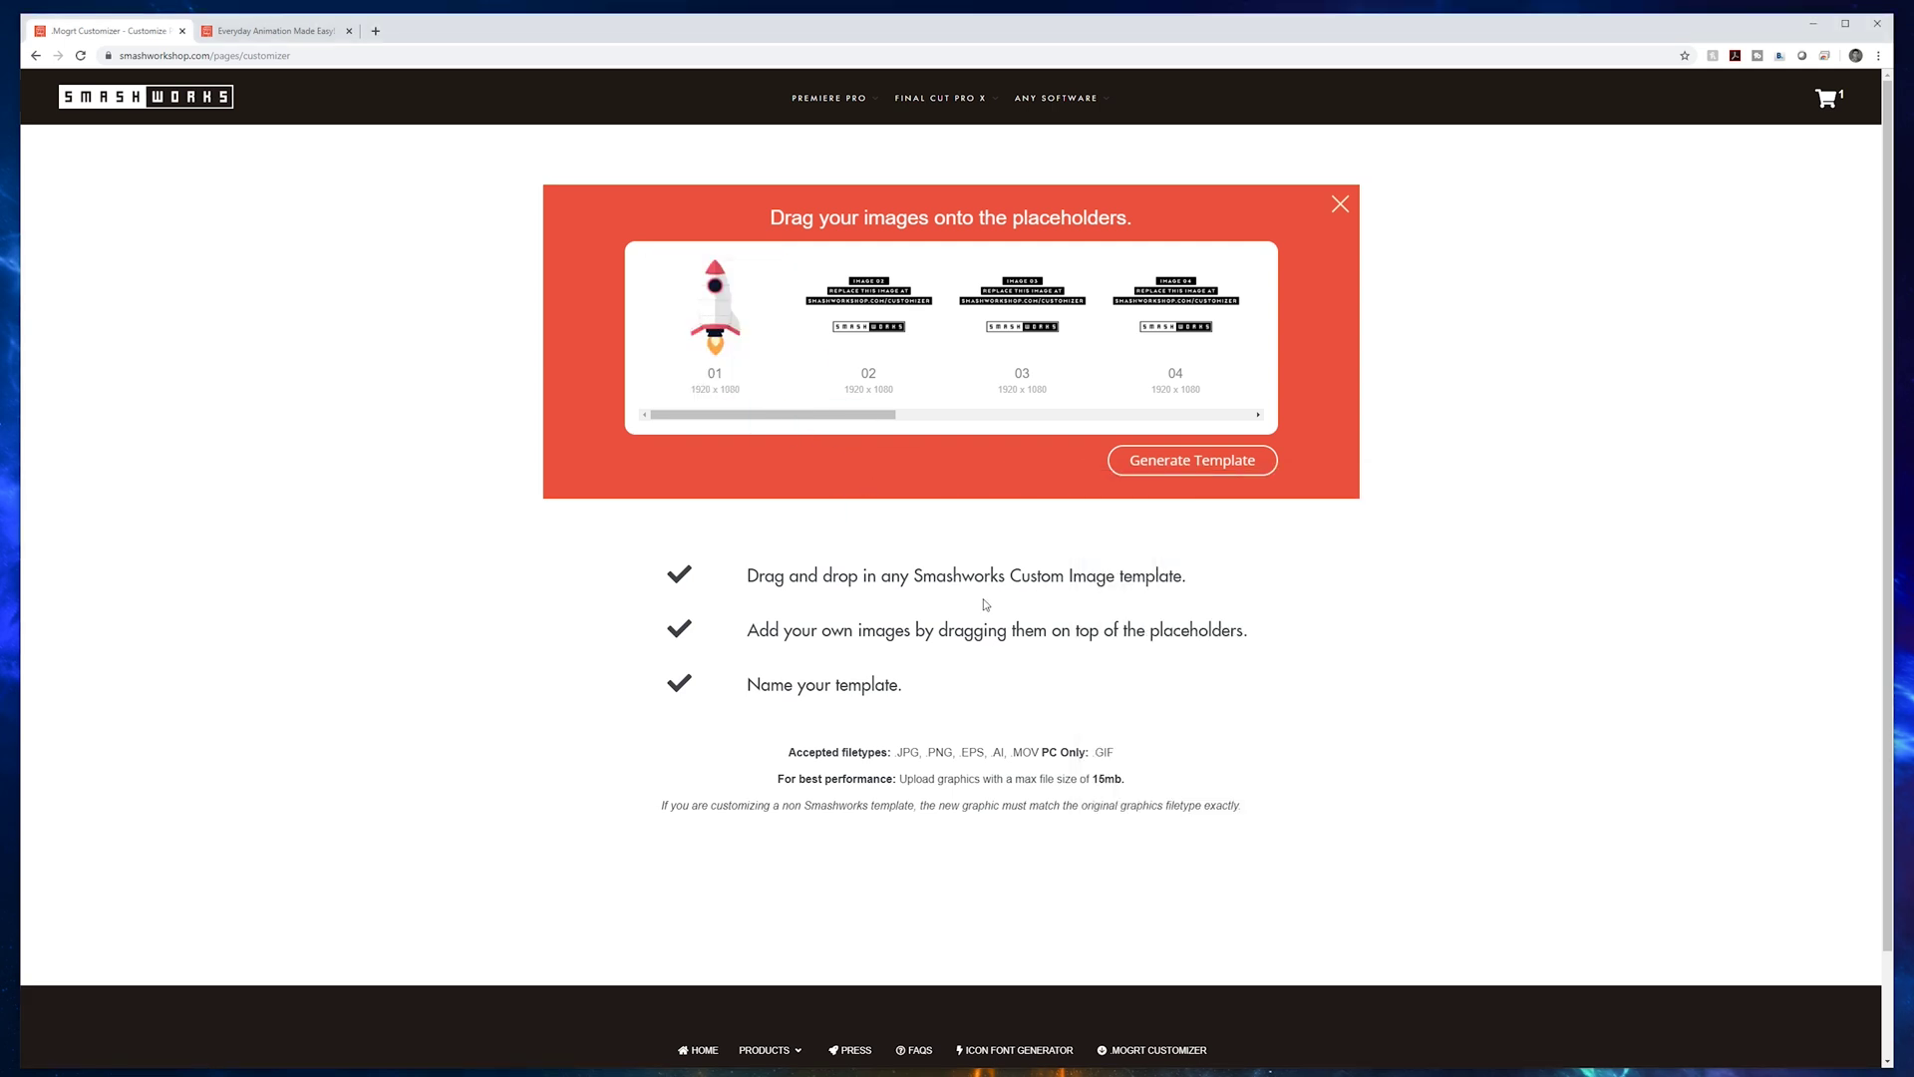
{"action": "key", "text": "alt+Tab"}
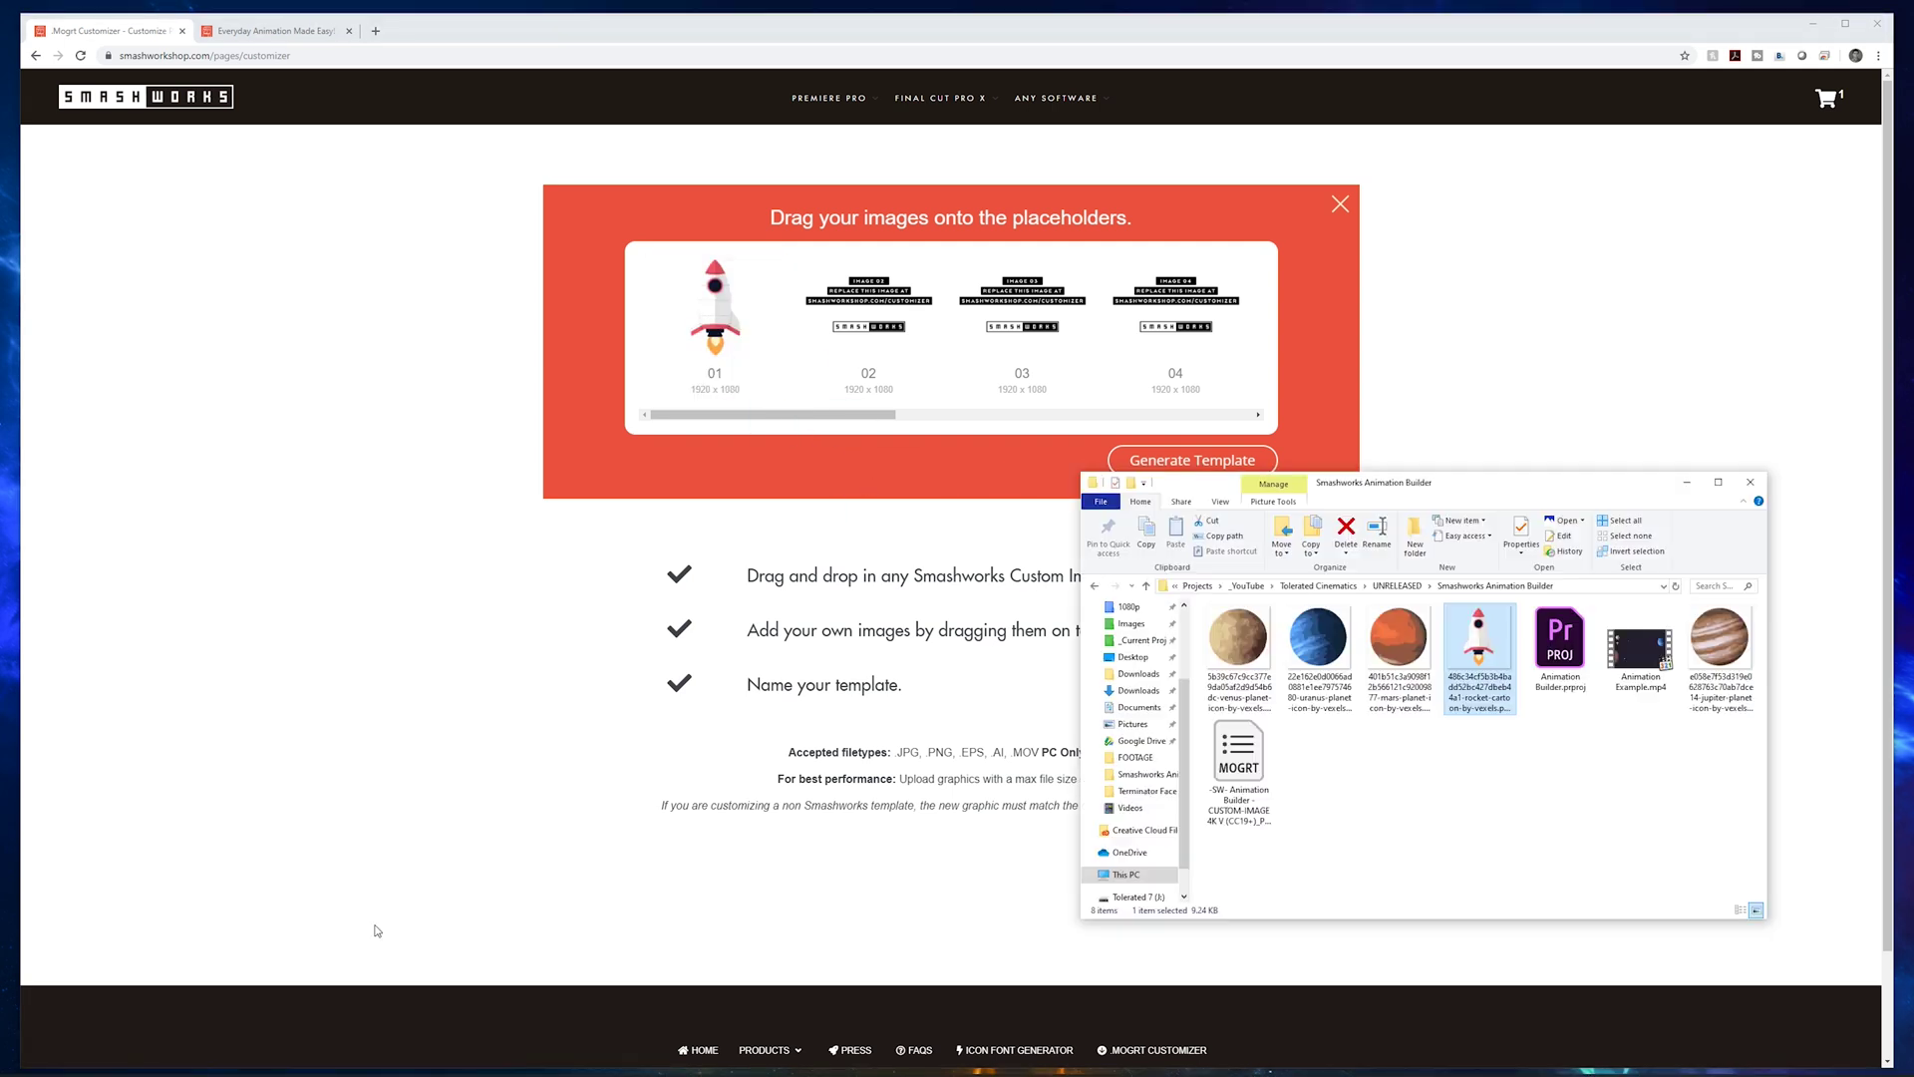
{"action": "left_click_drag", "start_coordinate": [1422, 673], "coordinate": [869, 319]}
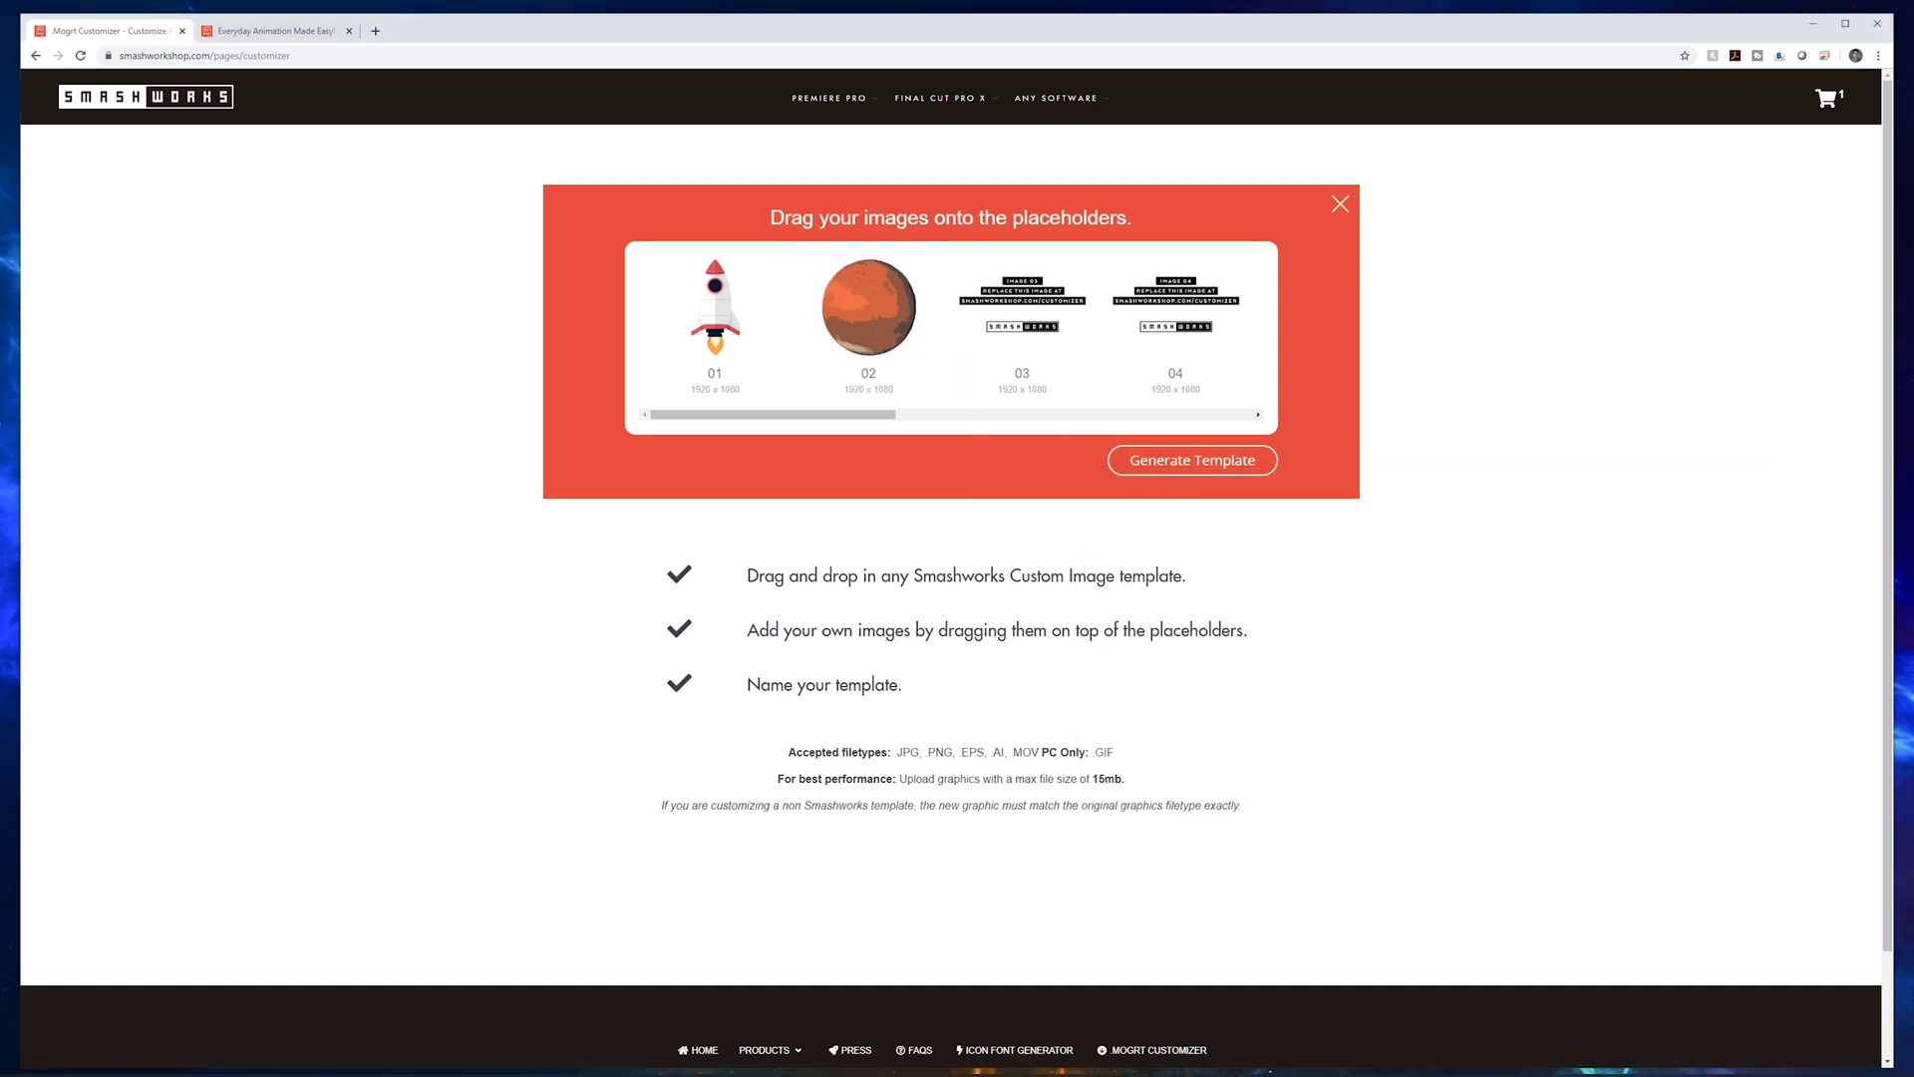
{"action": "left_click", "coordinate": [376, 1062]}
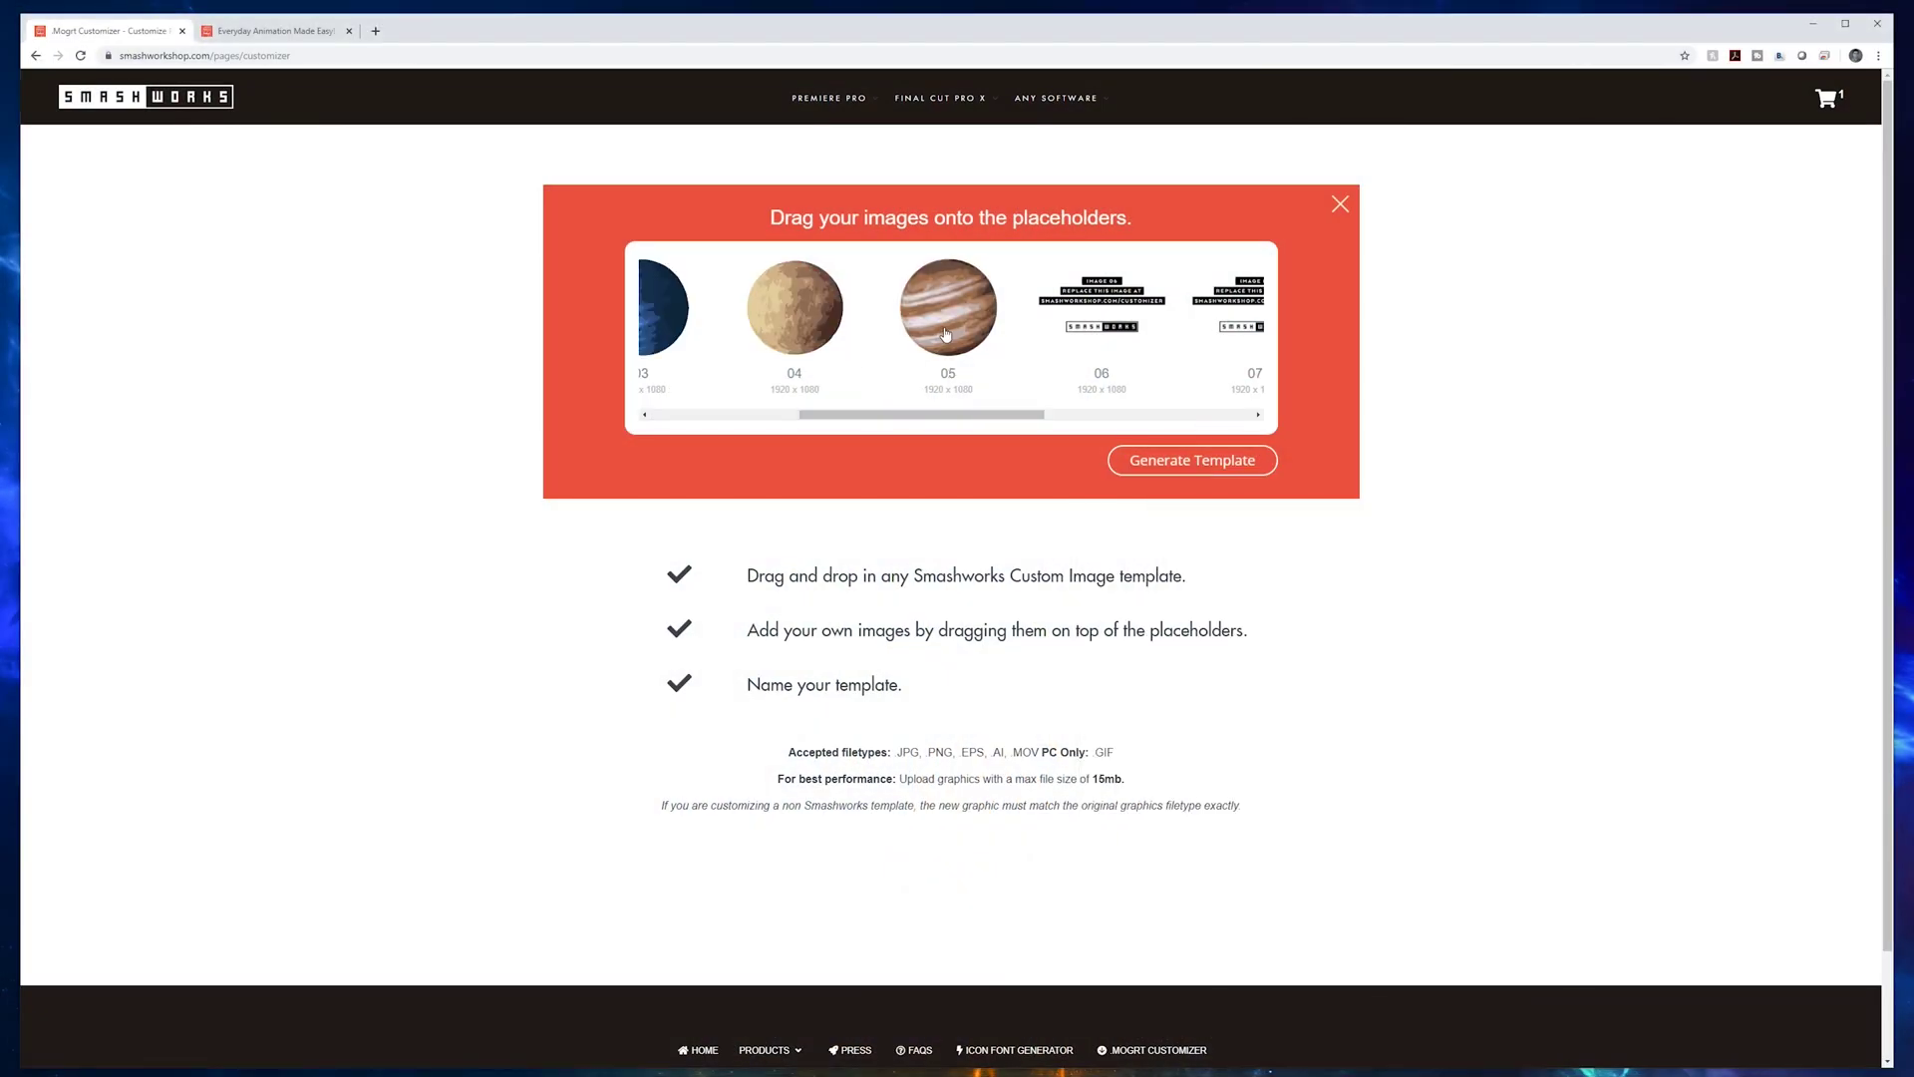
Step: Generate the customized template with the name PlanetsV2 and save it in the CUSTOM IMAGE folder
{"action": "left_click", "coordinate": [1213, 467]}
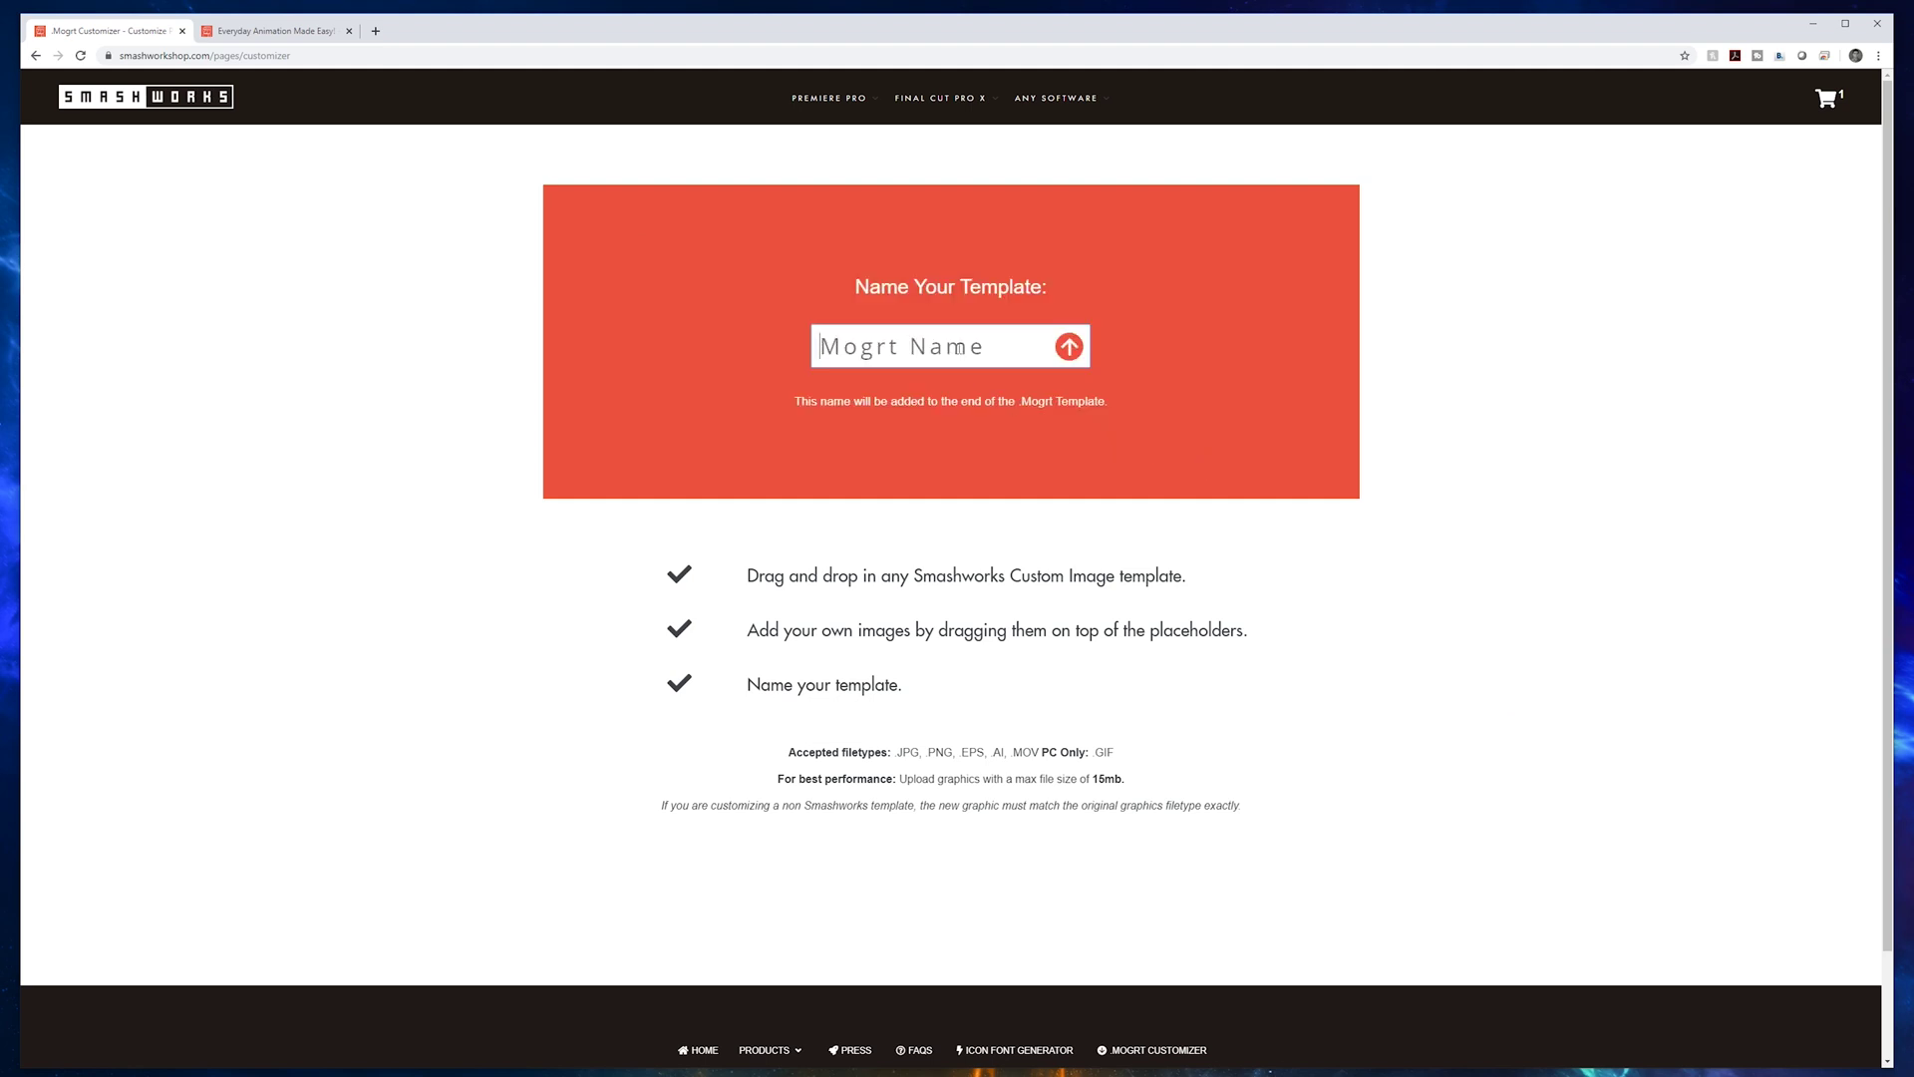
{"action": "type", "text": "PlanetsV2"}
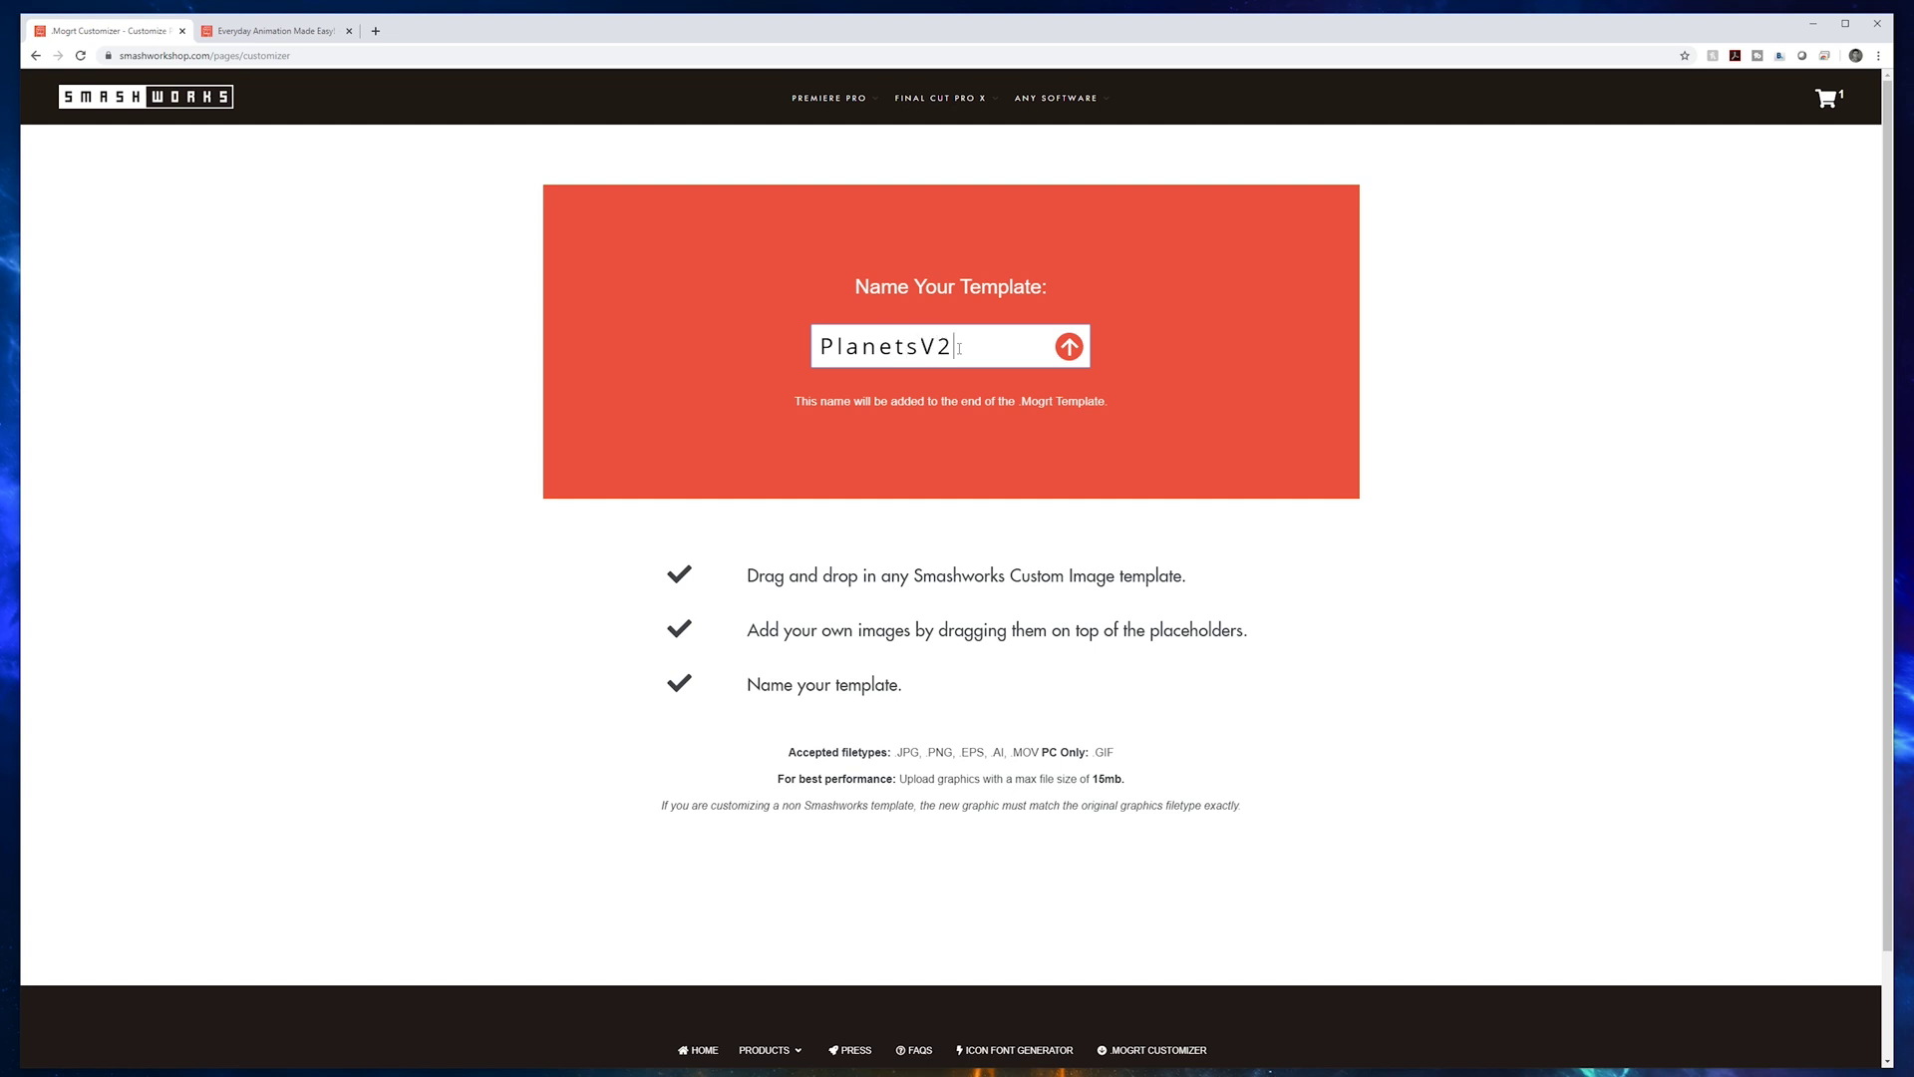
{"action": "left_click", "coordinate": [1068, 347]}
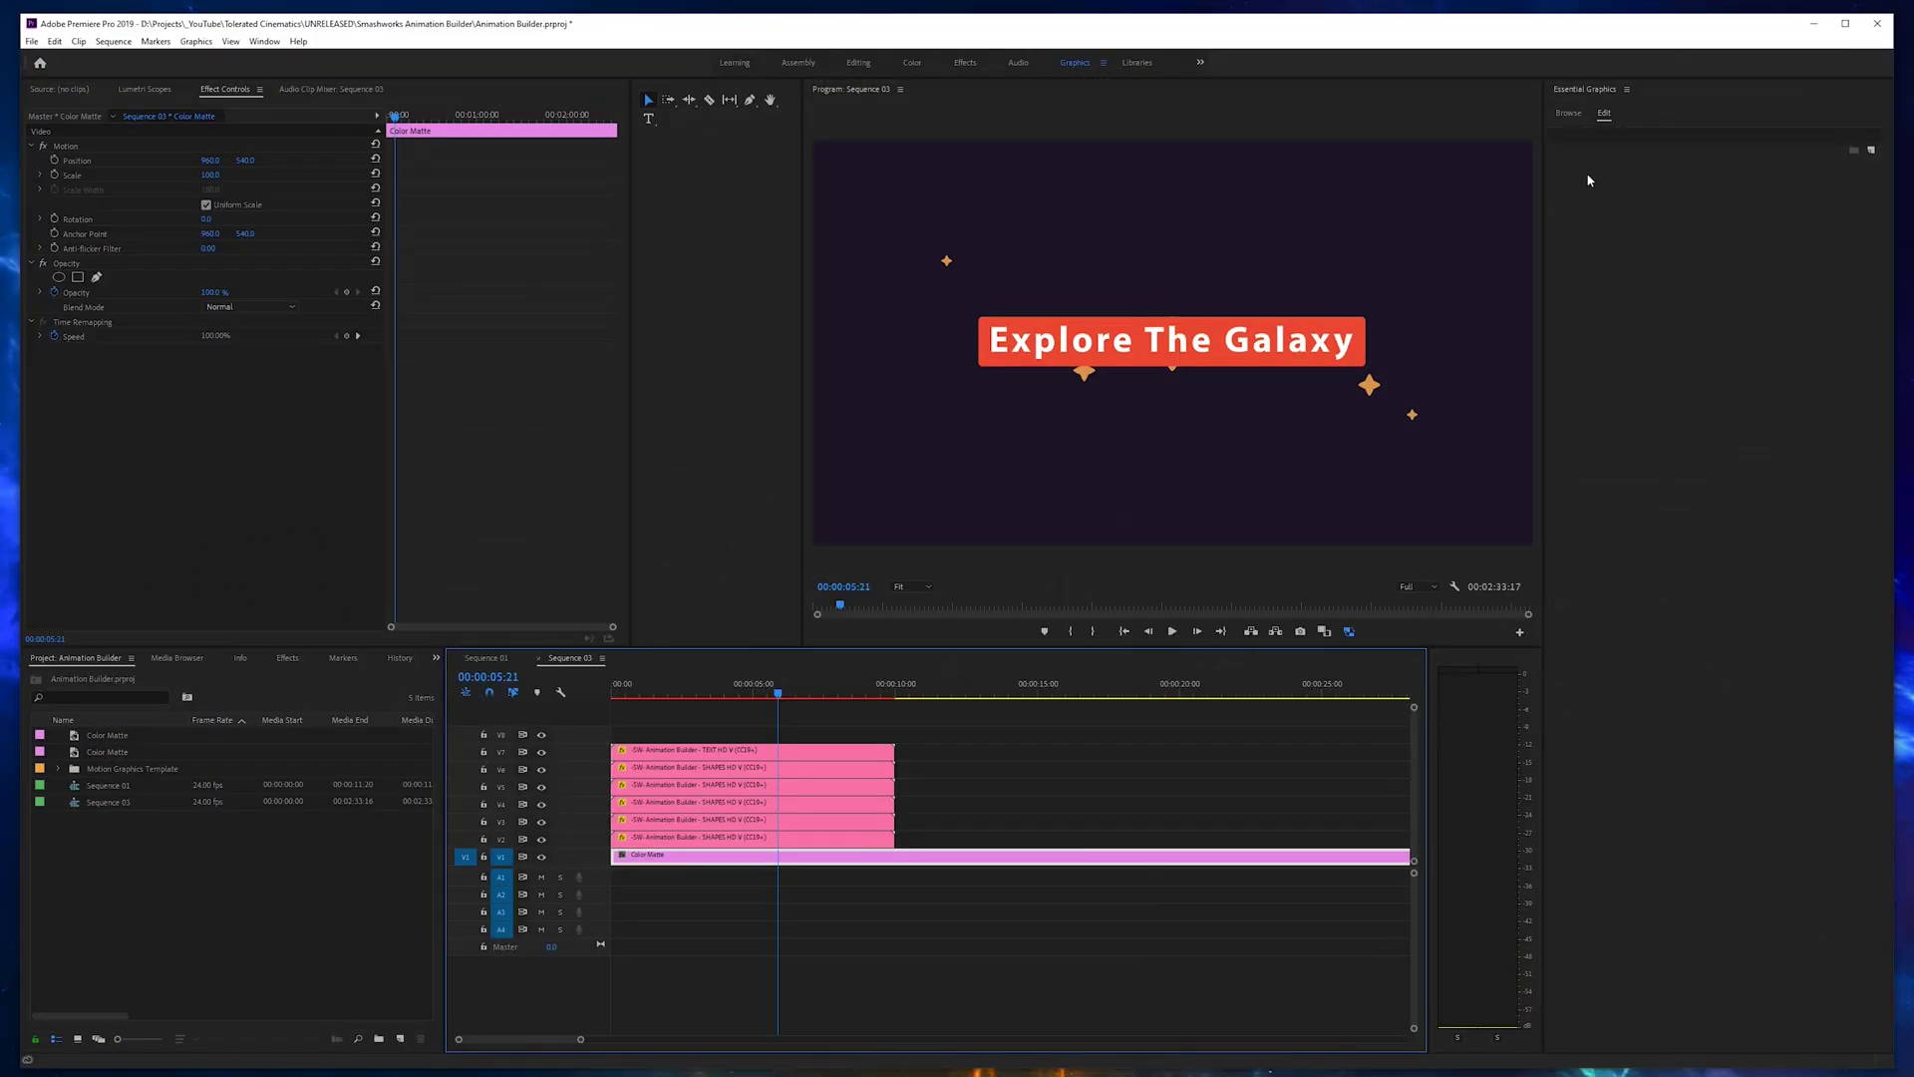
Step: Switch to Premiere Pro and install the CUSTOM-IMAGE HD V (CC19+)_PlanetsV2 motion graphics template from the nested CUSTOM IMAGE folder
{"action": "left_click", "coordinate": [1569, 116]}
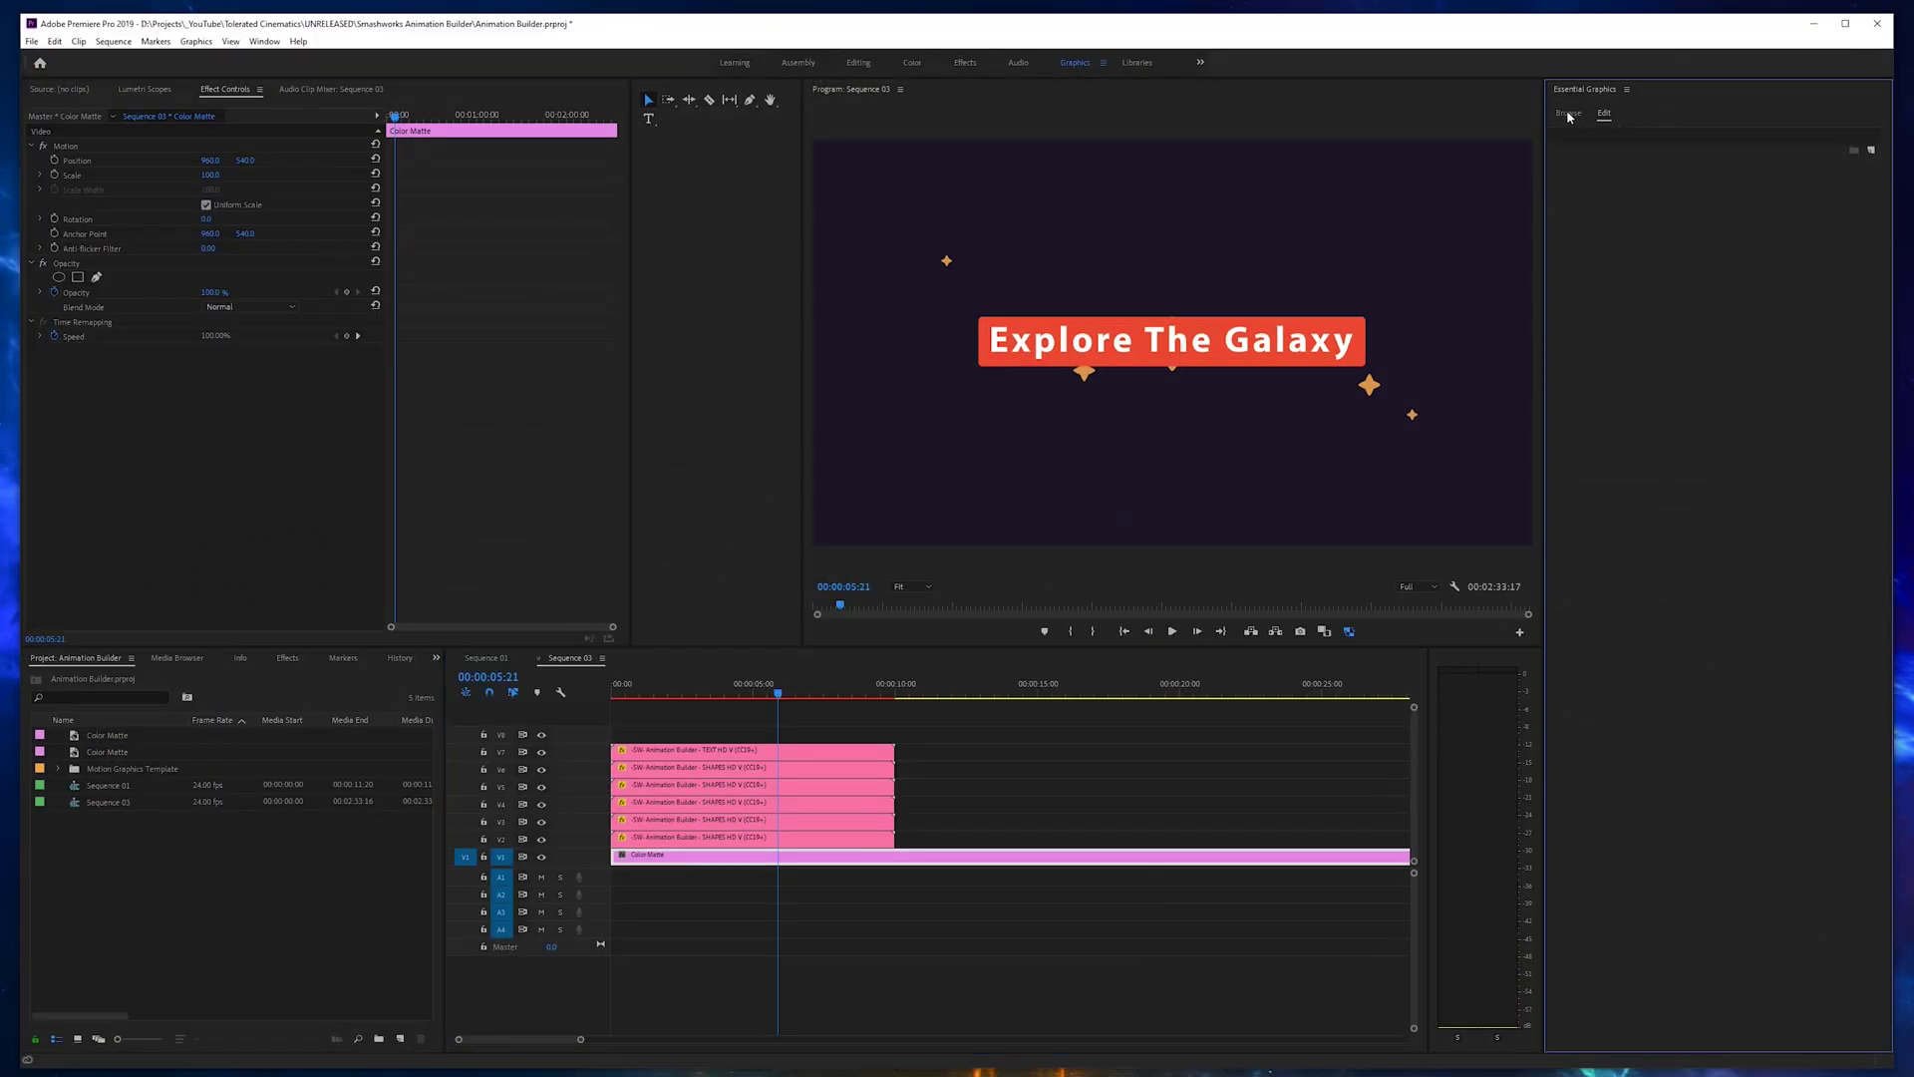
{"action": "left_click", "coordinate": [1876, 1042]}
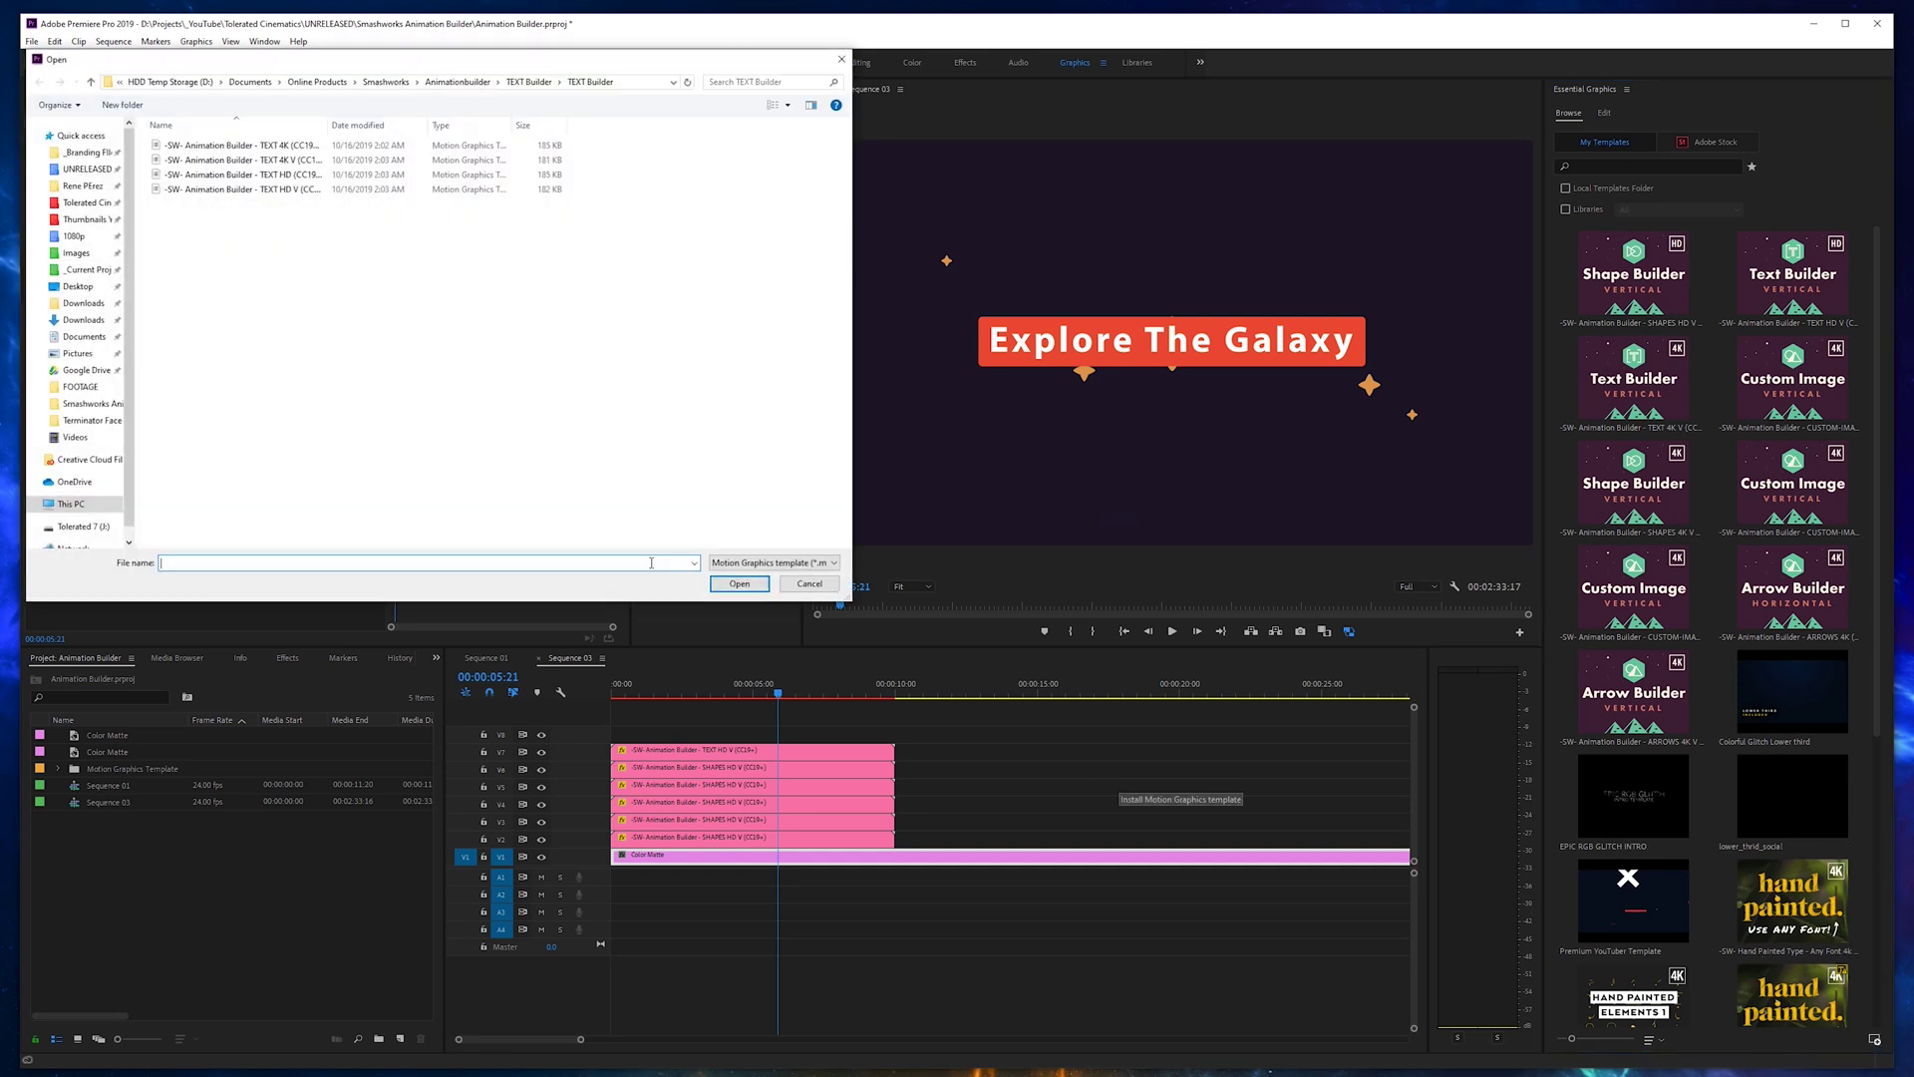
{"action": "left_click", "coordinate": [447, 86]}
{"action": "double_click", "coordinate": [198, 160]}
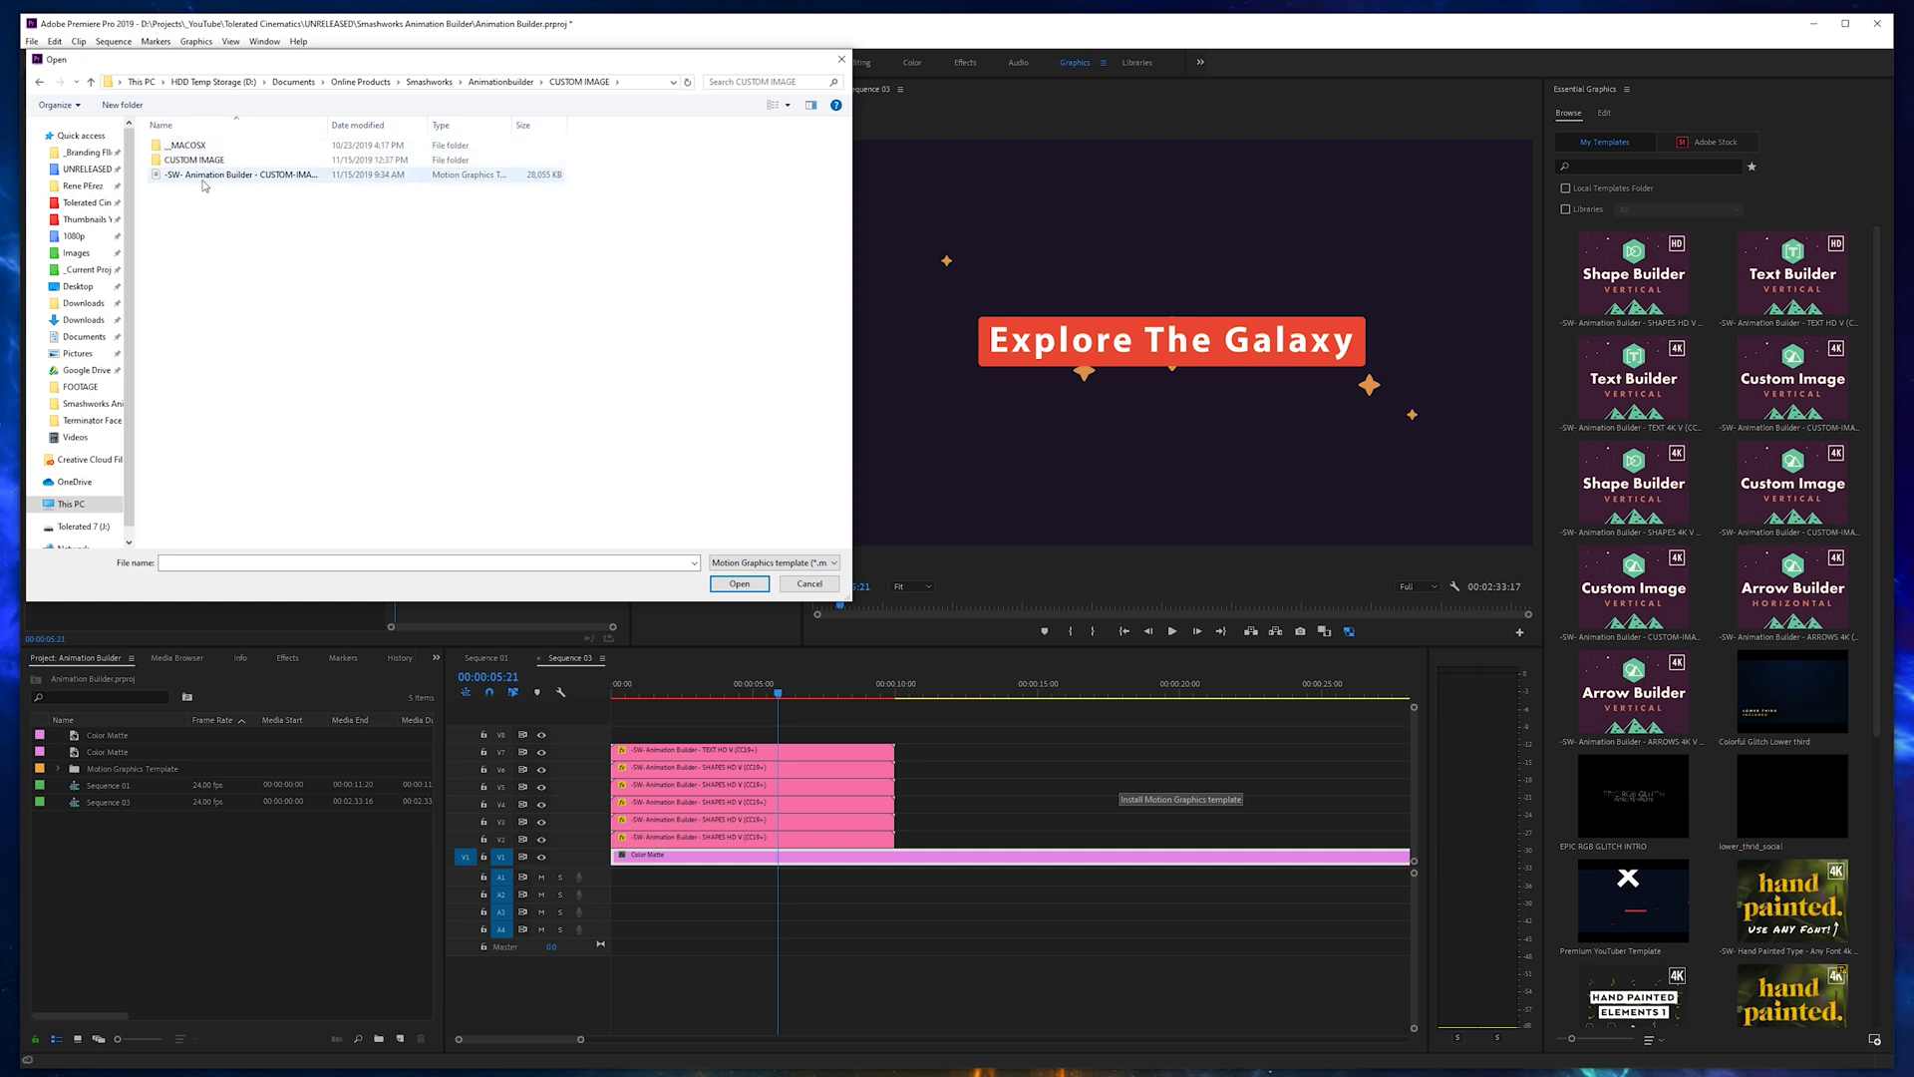
{"action": "left_click", "coordinate": [203, 177]}
{"action": "double_click", "coordinate": [211, 161]}
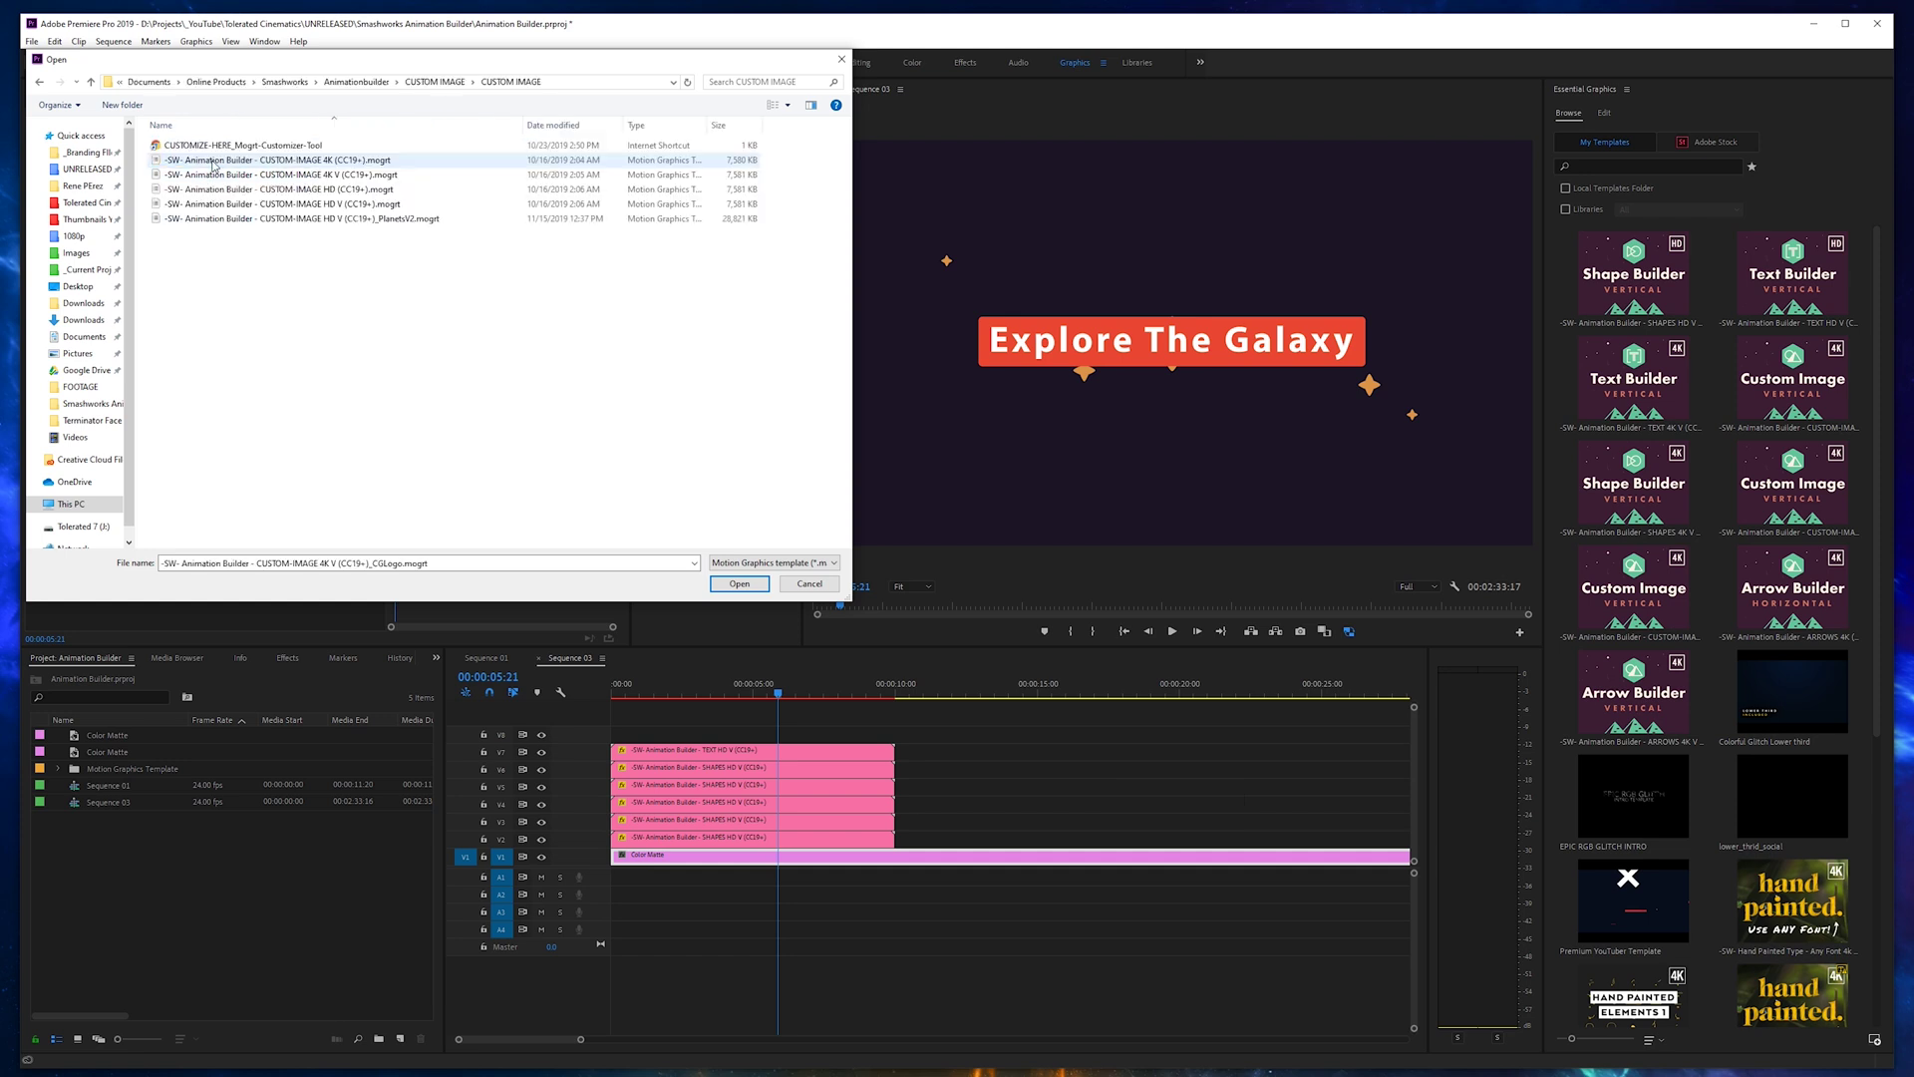
{"action": "left_click", "coordinate": [309, 218]}
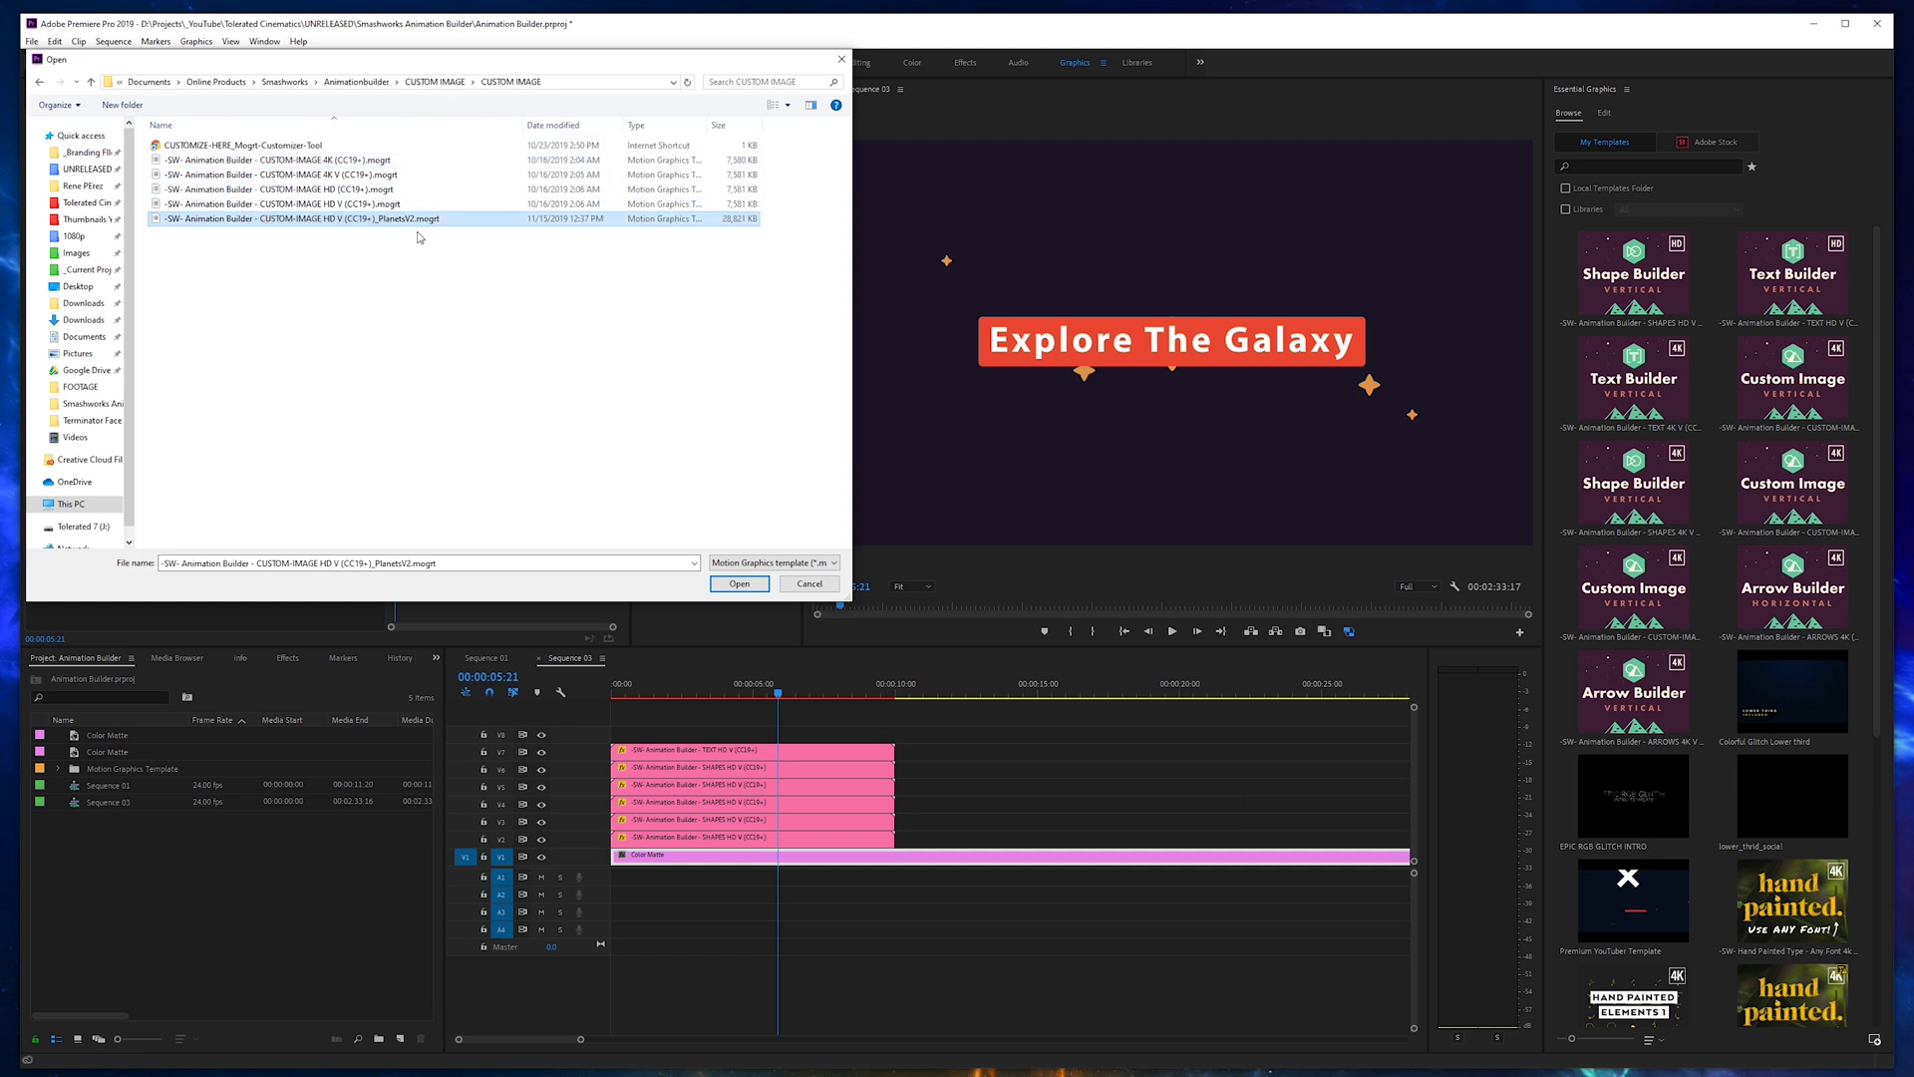
{"action": "left_click", "coordinate": [739, 584]}
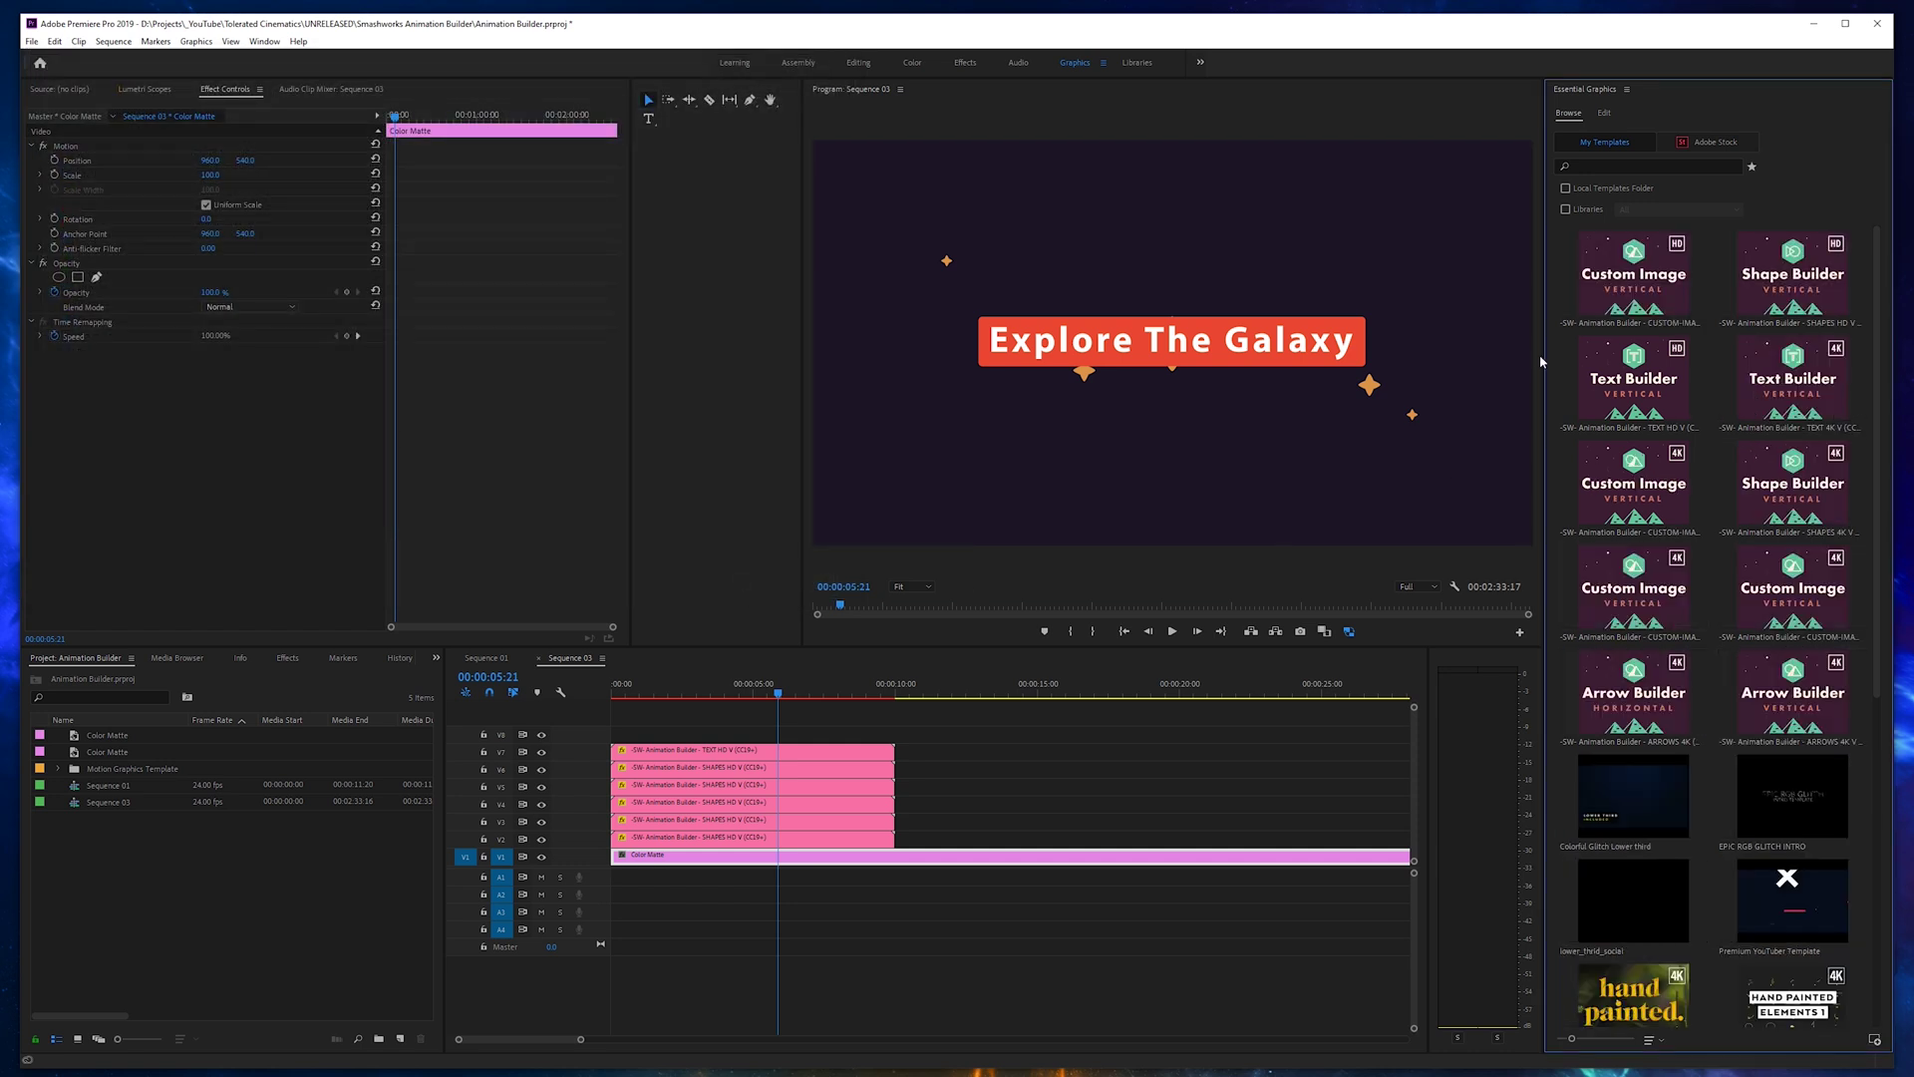
Step: Place the PlanetsV2 template at the start of the track above the text clip and hide the text and star tracks
{"action": "left_click_drag", "start_coordinate": [685, 719], "coordinate": [658, 732]}
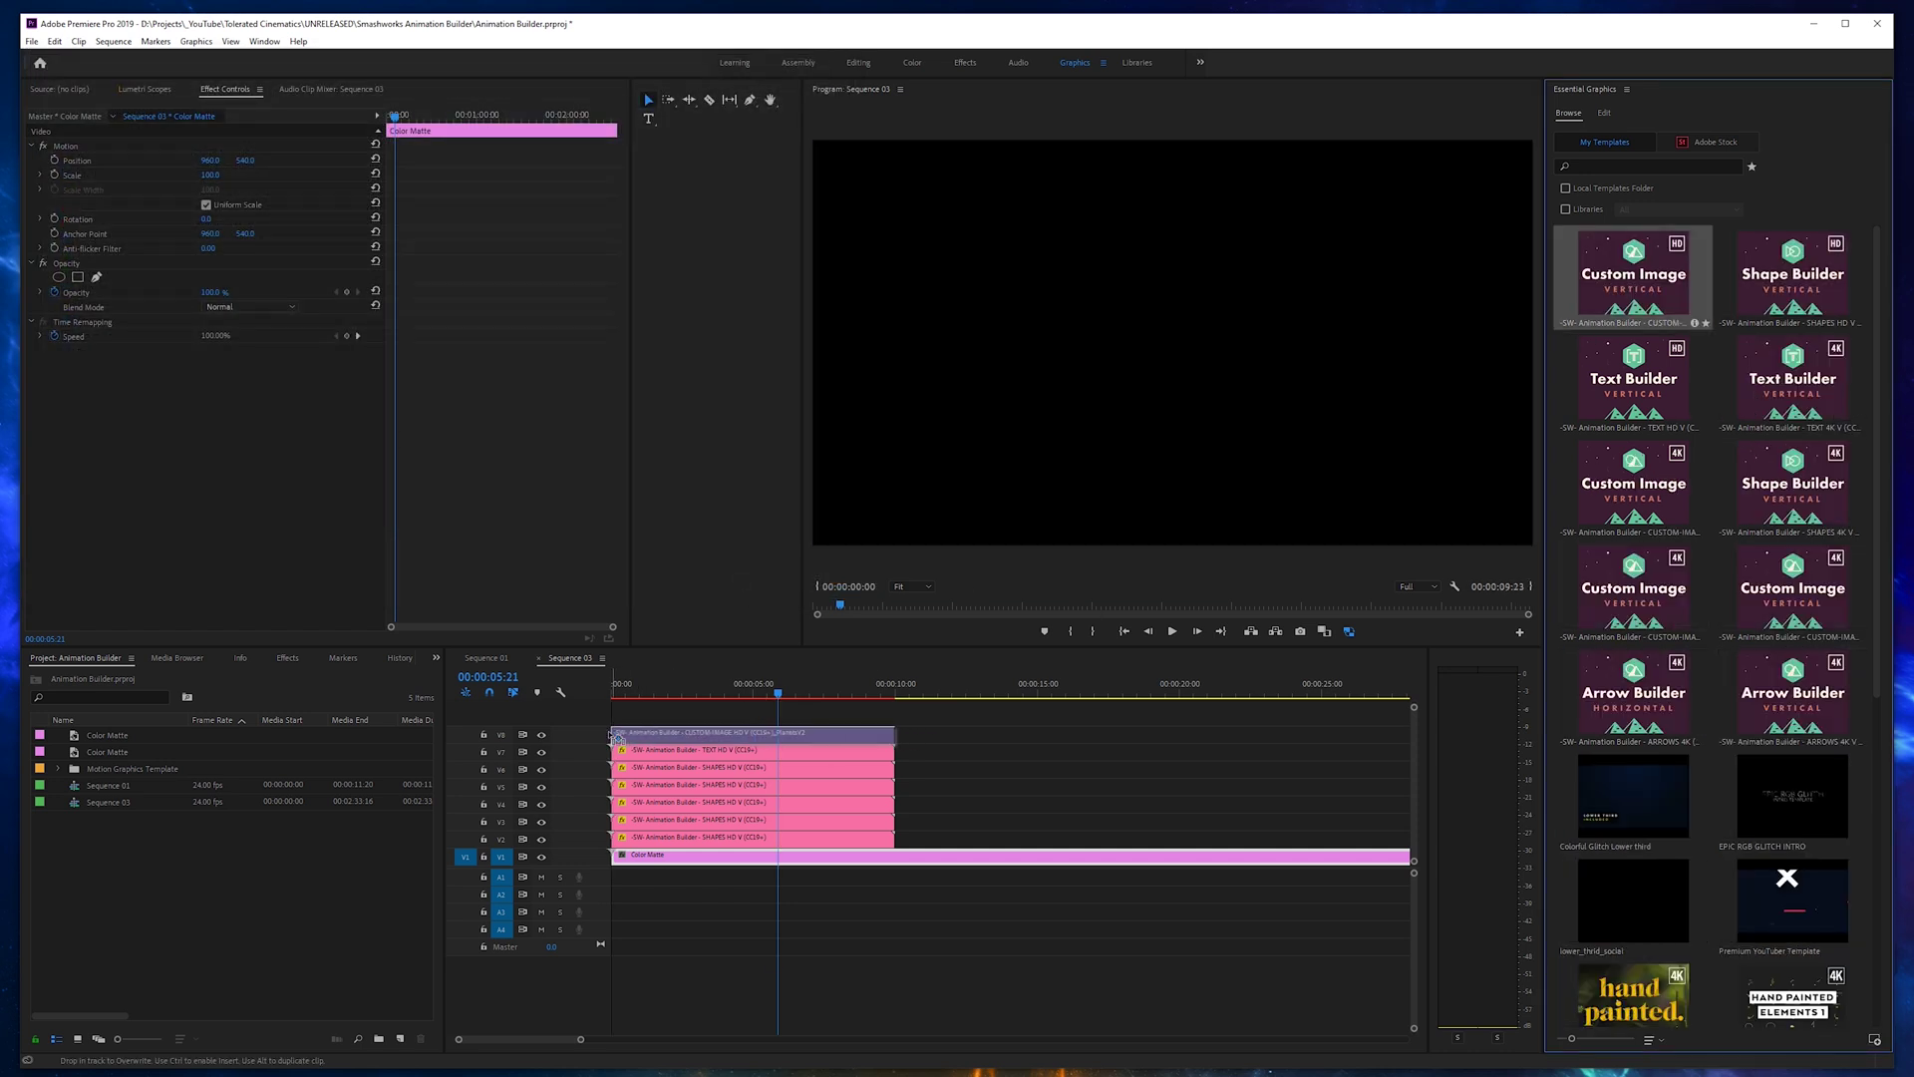
{"action": "left_click", "coordinate": [541, 754]}
{"action": "left_click", "coordinate": [542, 804]}
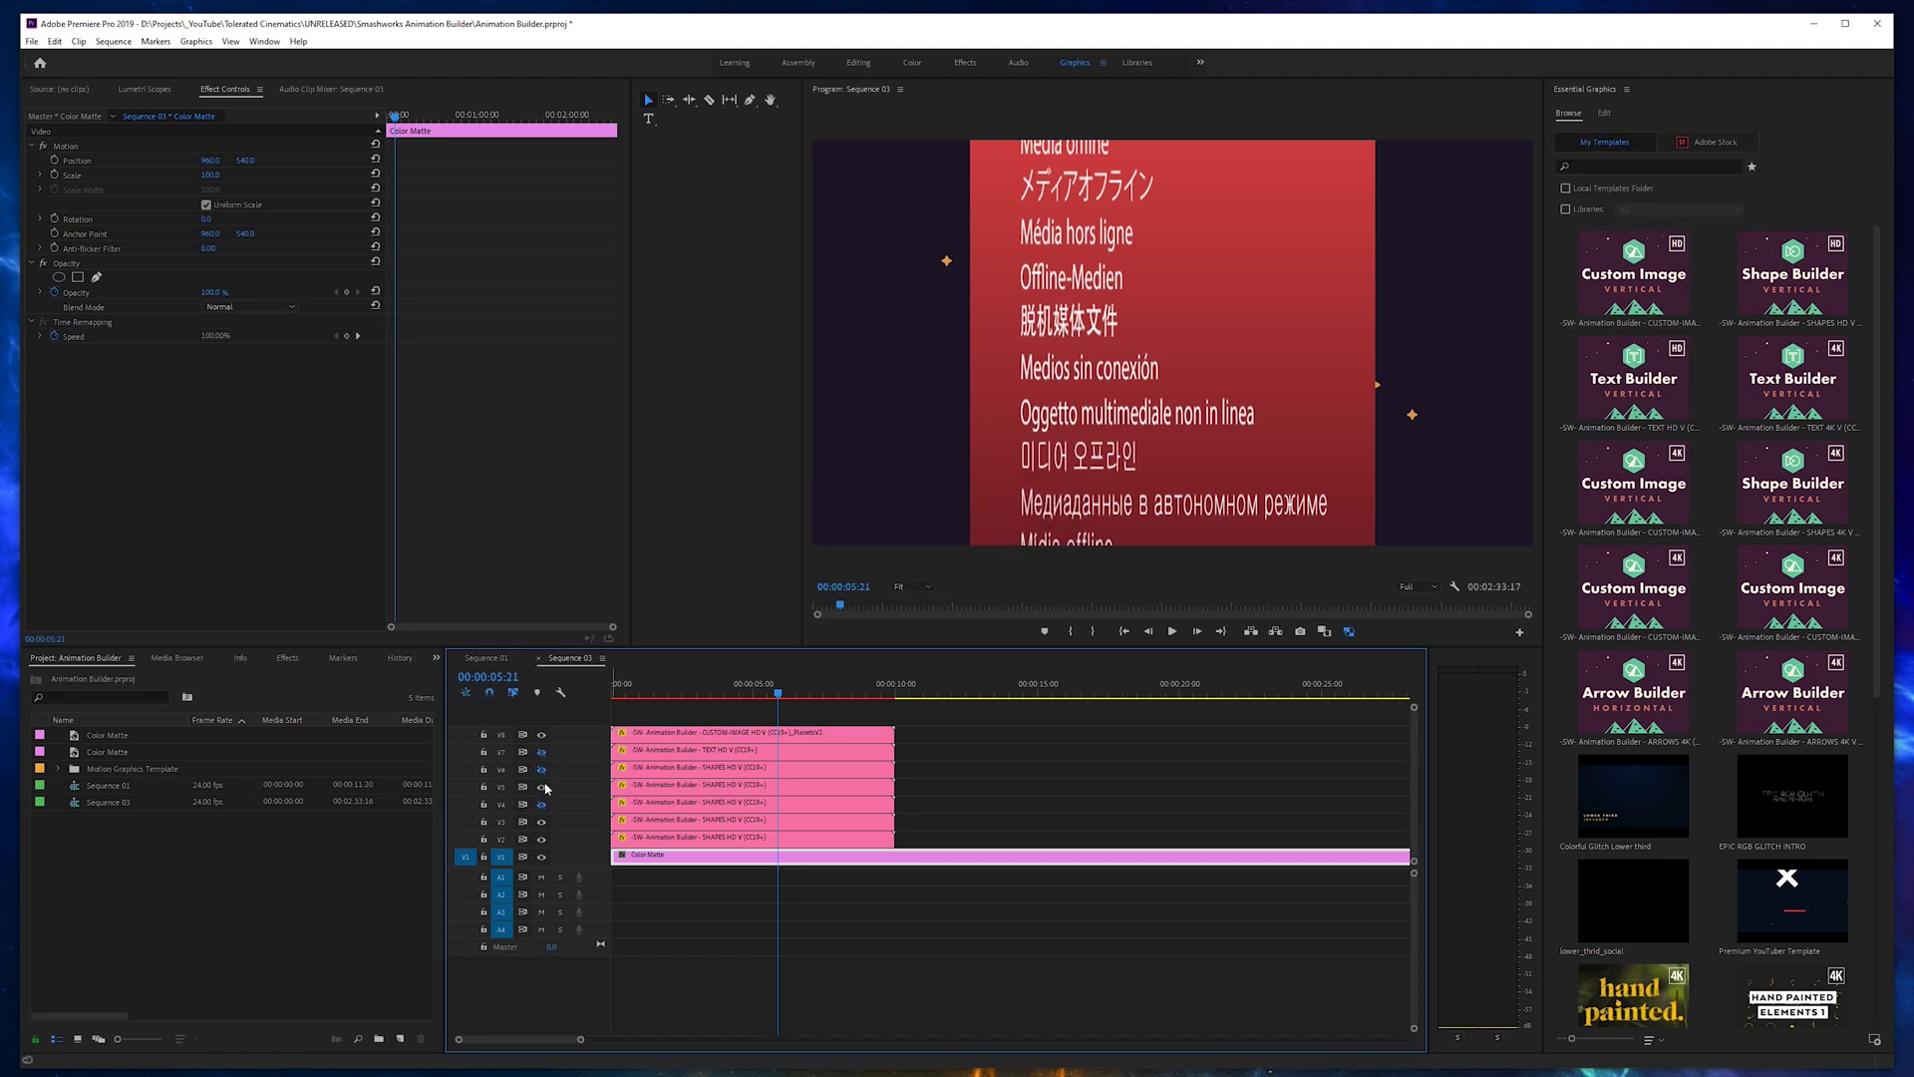
{"action": "left_click", "coordinate": [542, 840]}
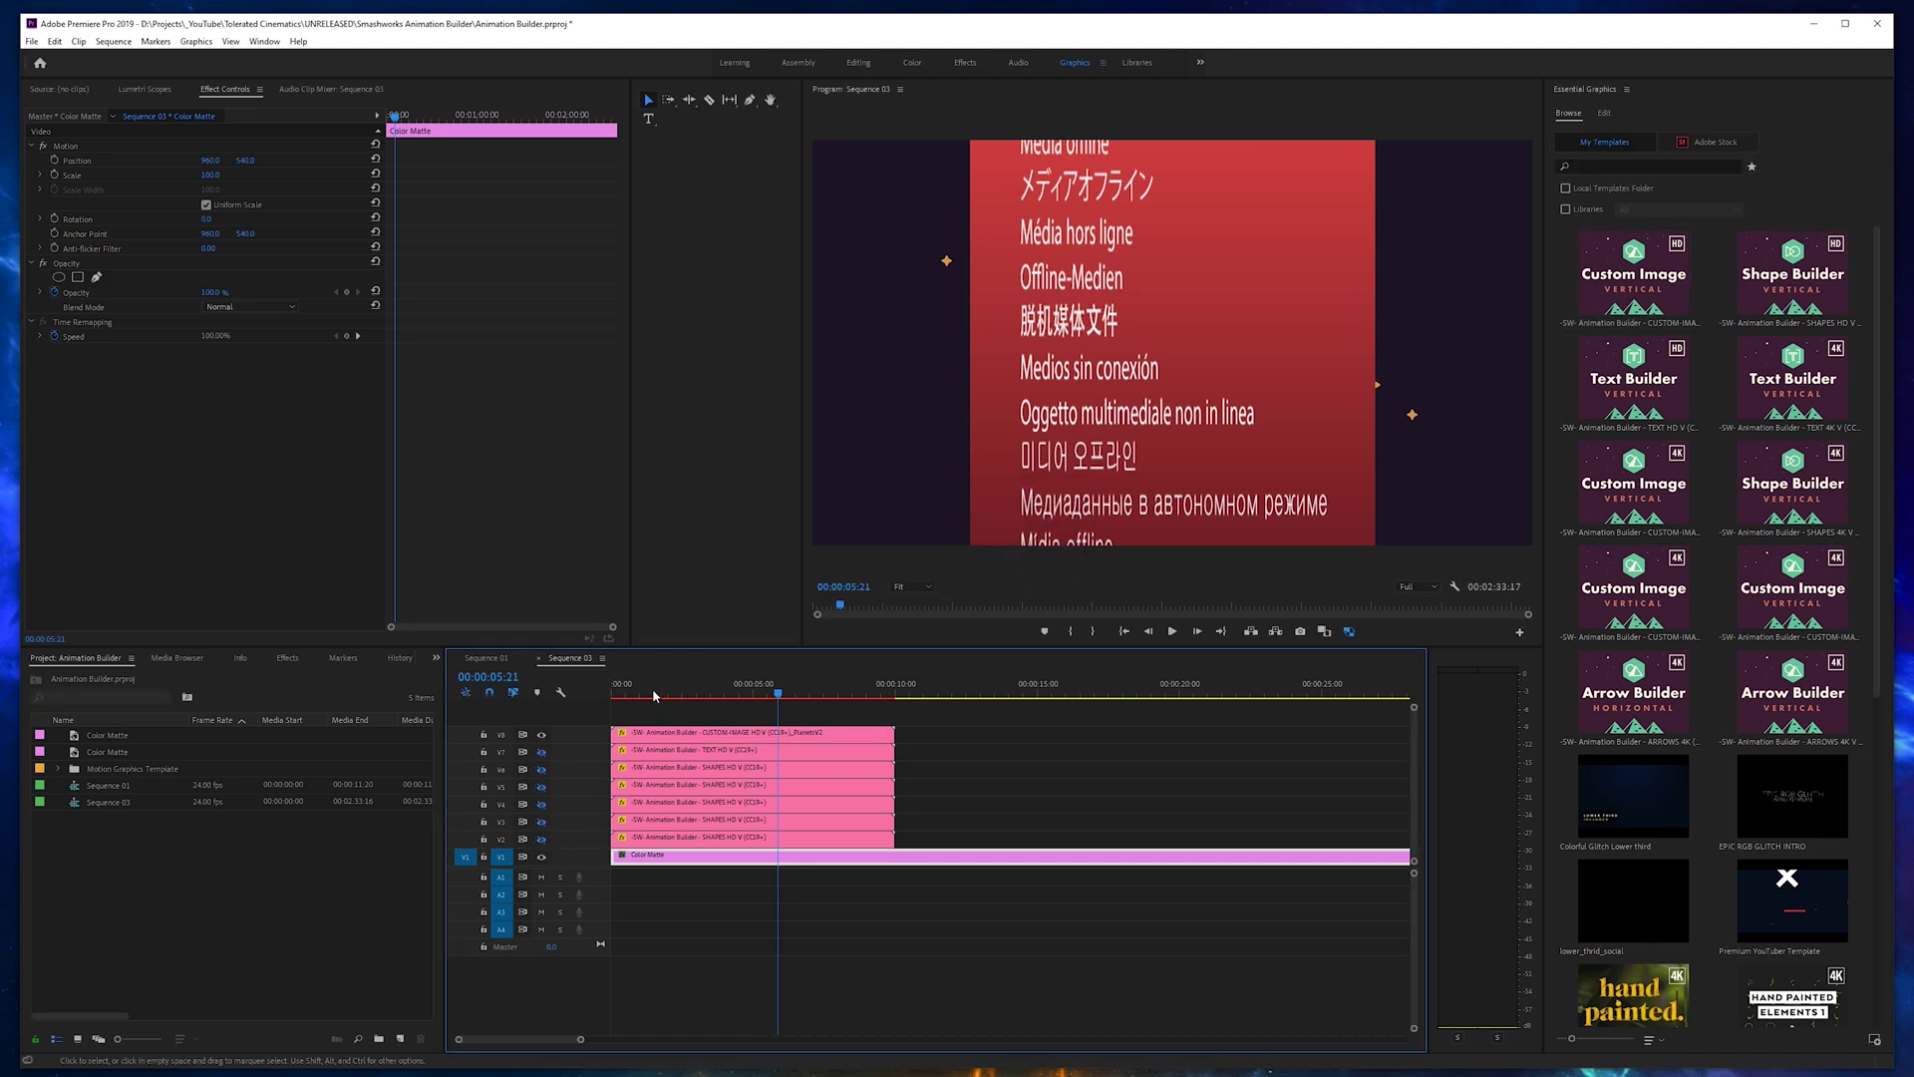
Step: Select the PlanetsV2 clip, preview its rocket animation from the start of the sequence, and turn off its on-screen interface
{"action": "key", "text": "Home"}
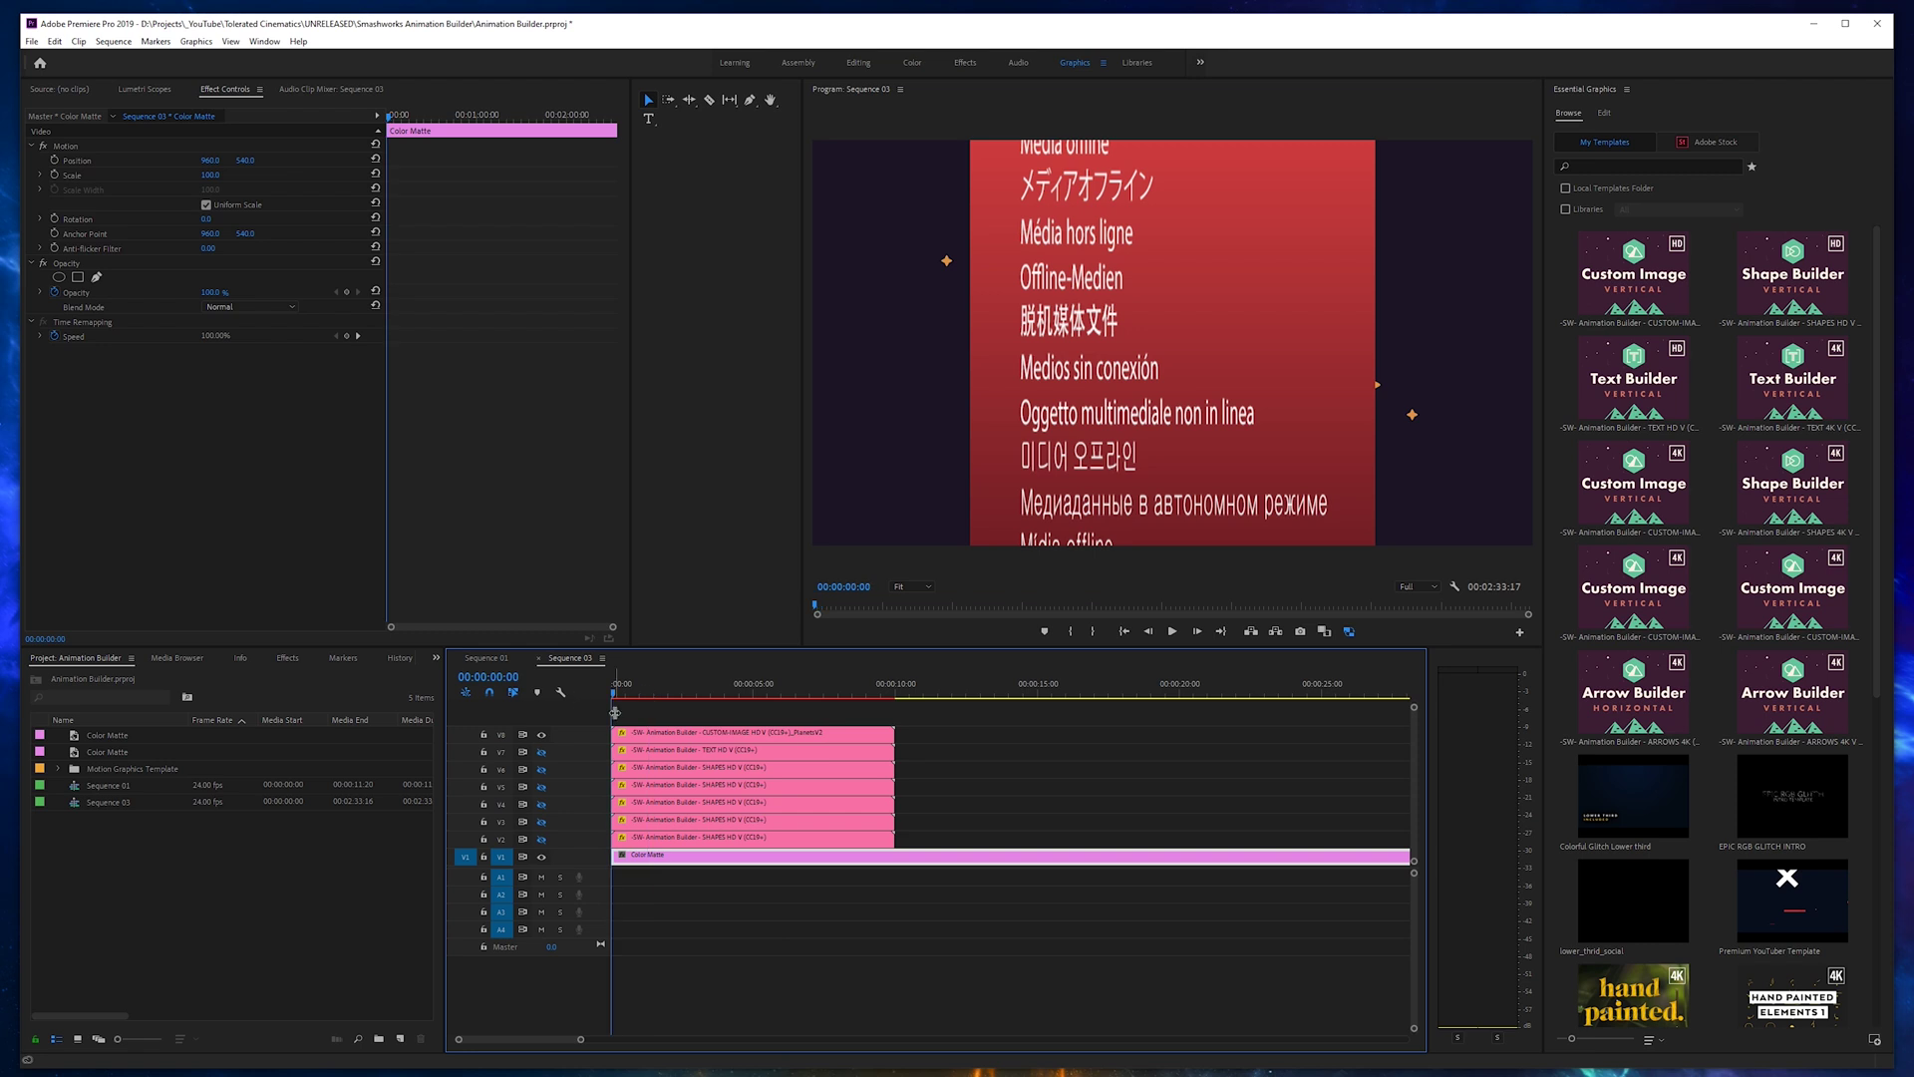
{"action": "left_click", "coordinate": [650, 738]}
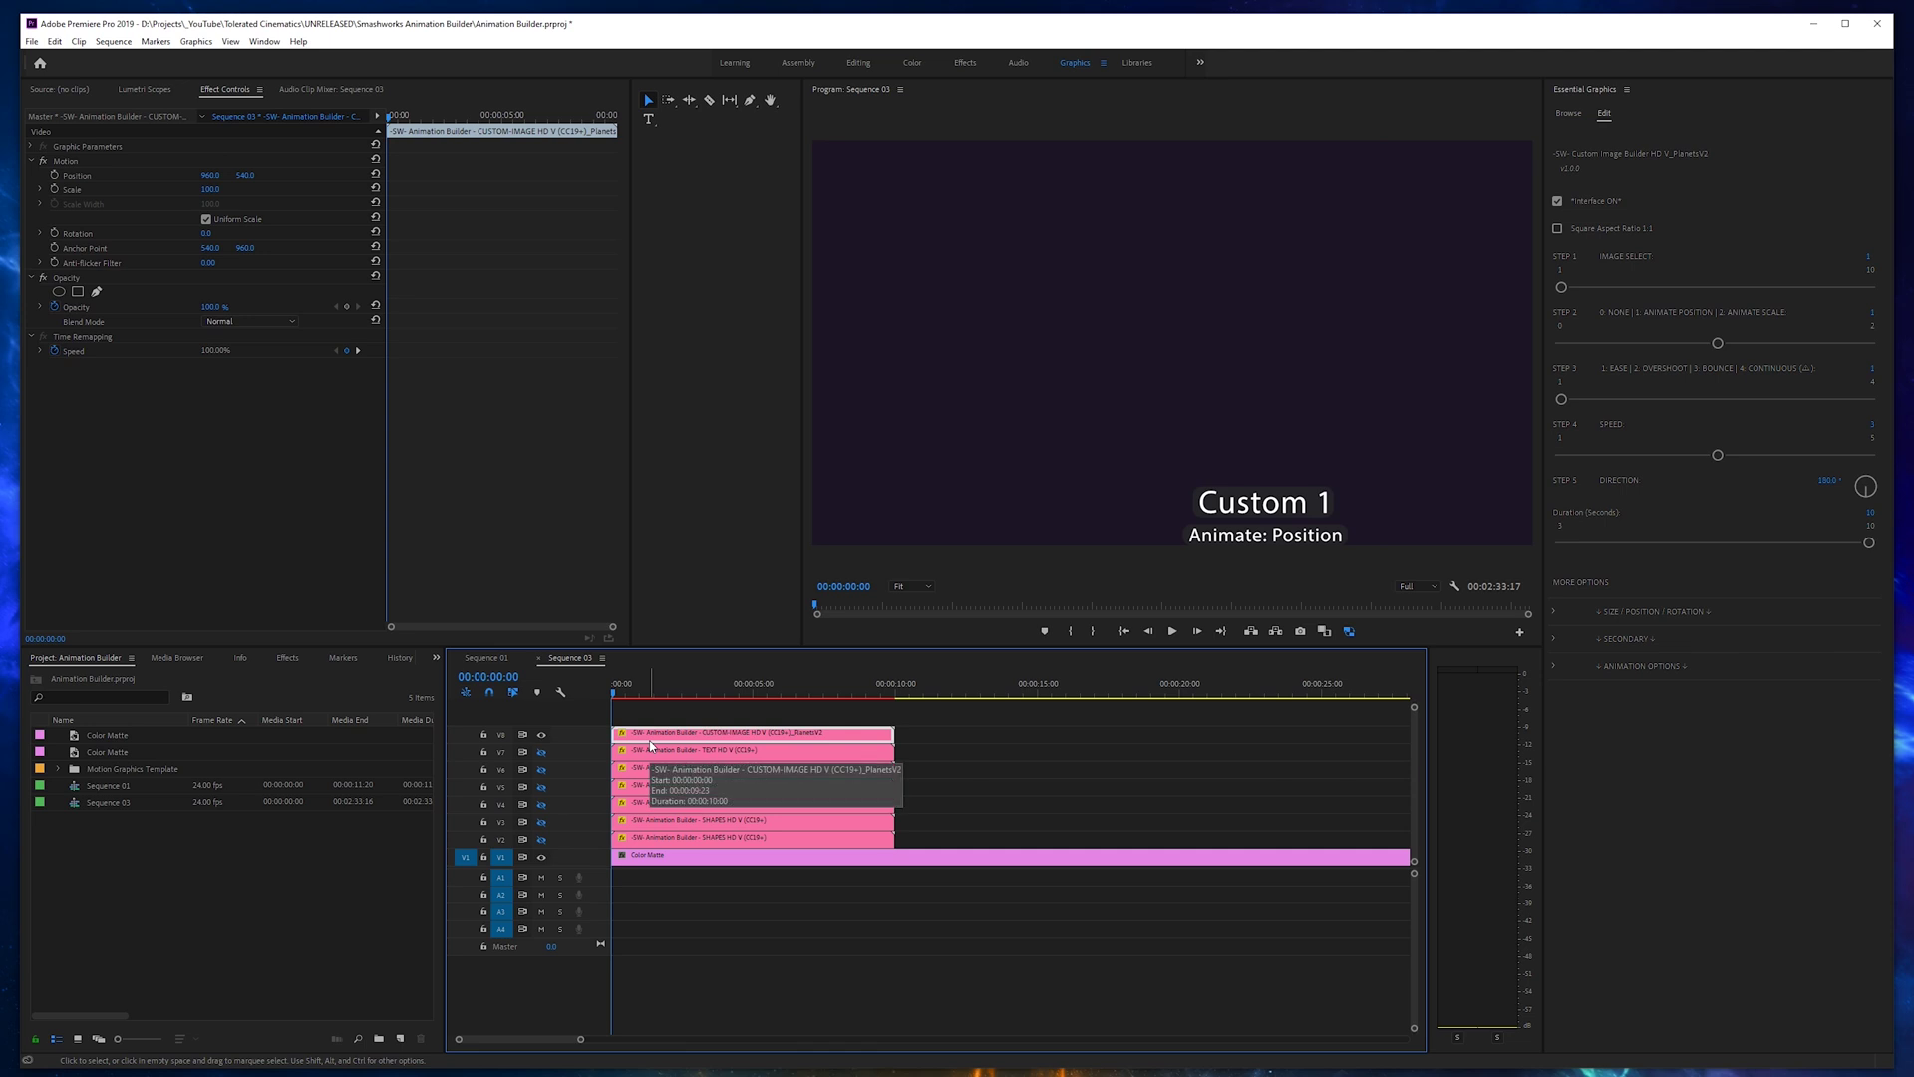
{"action": "left_click", "coordinate": [1558, 202]}
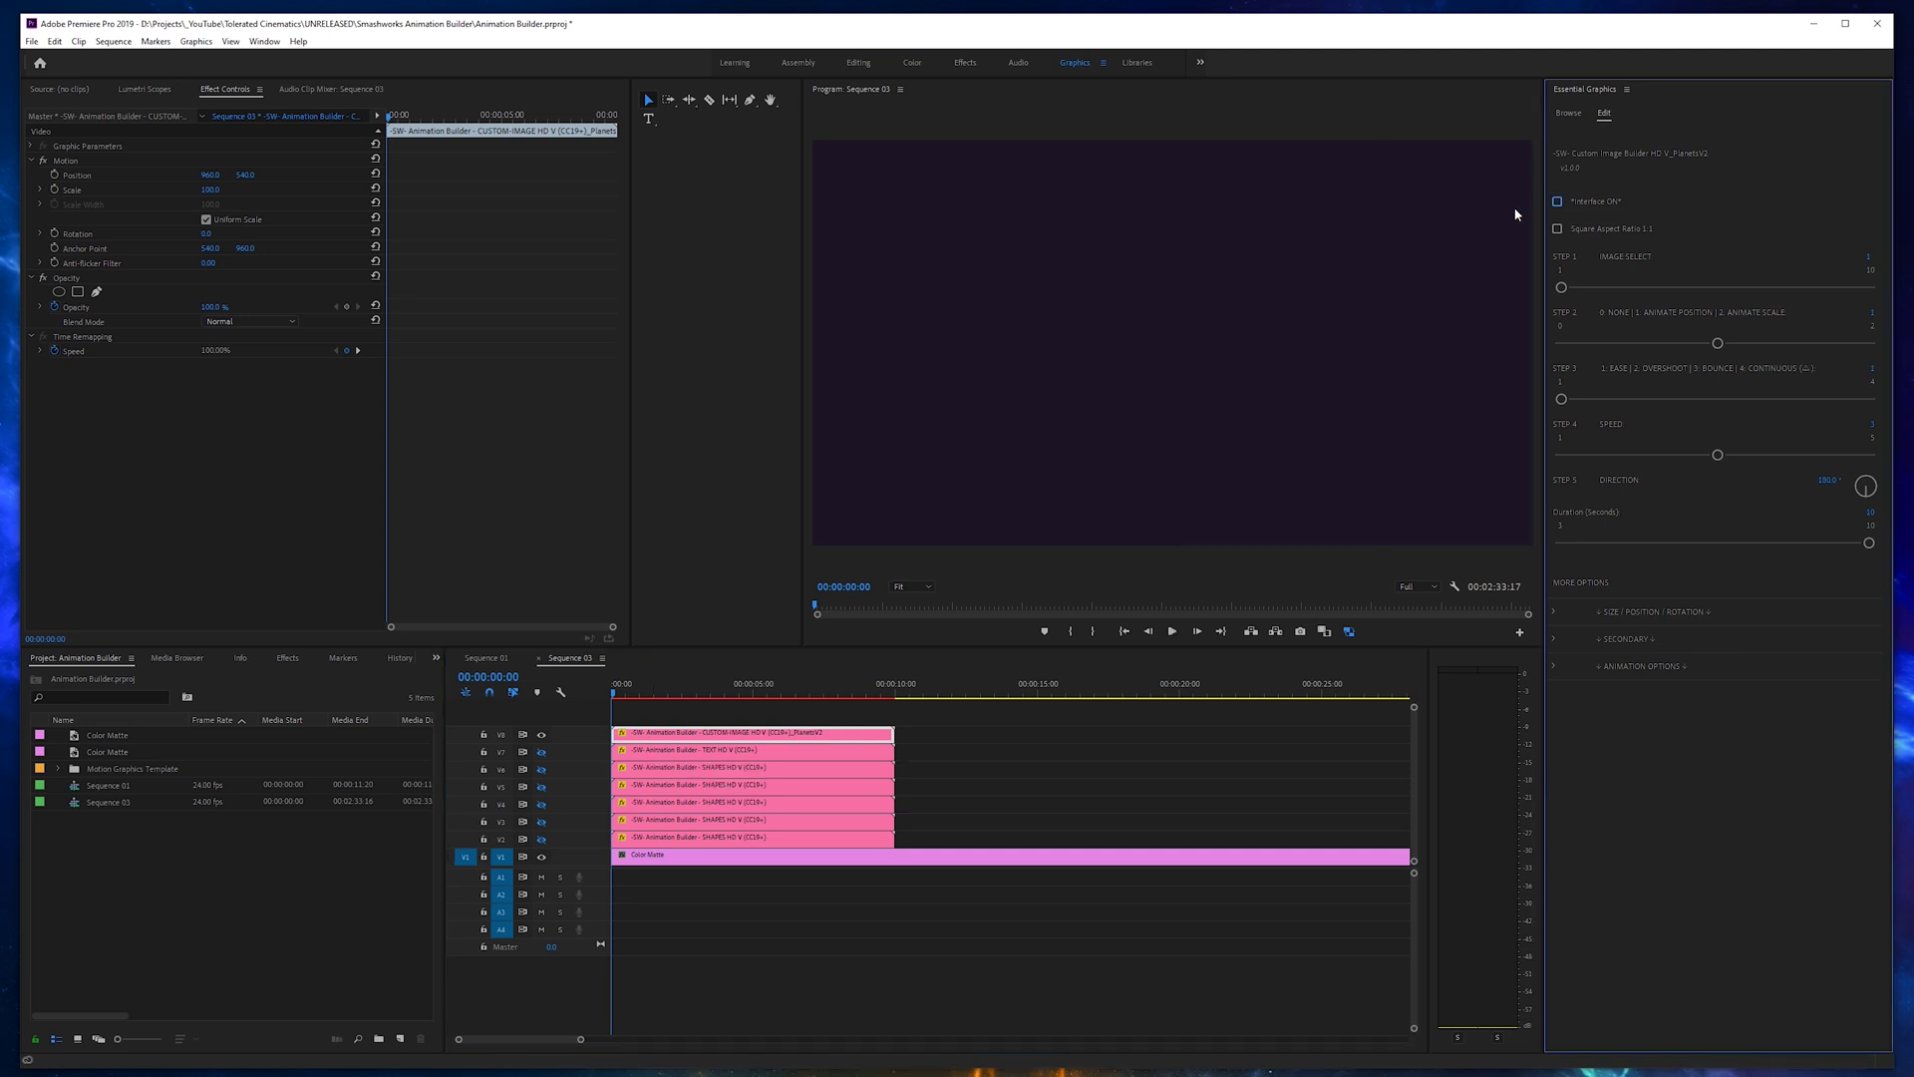
{"action": "key", "text": "ctrl+z"}
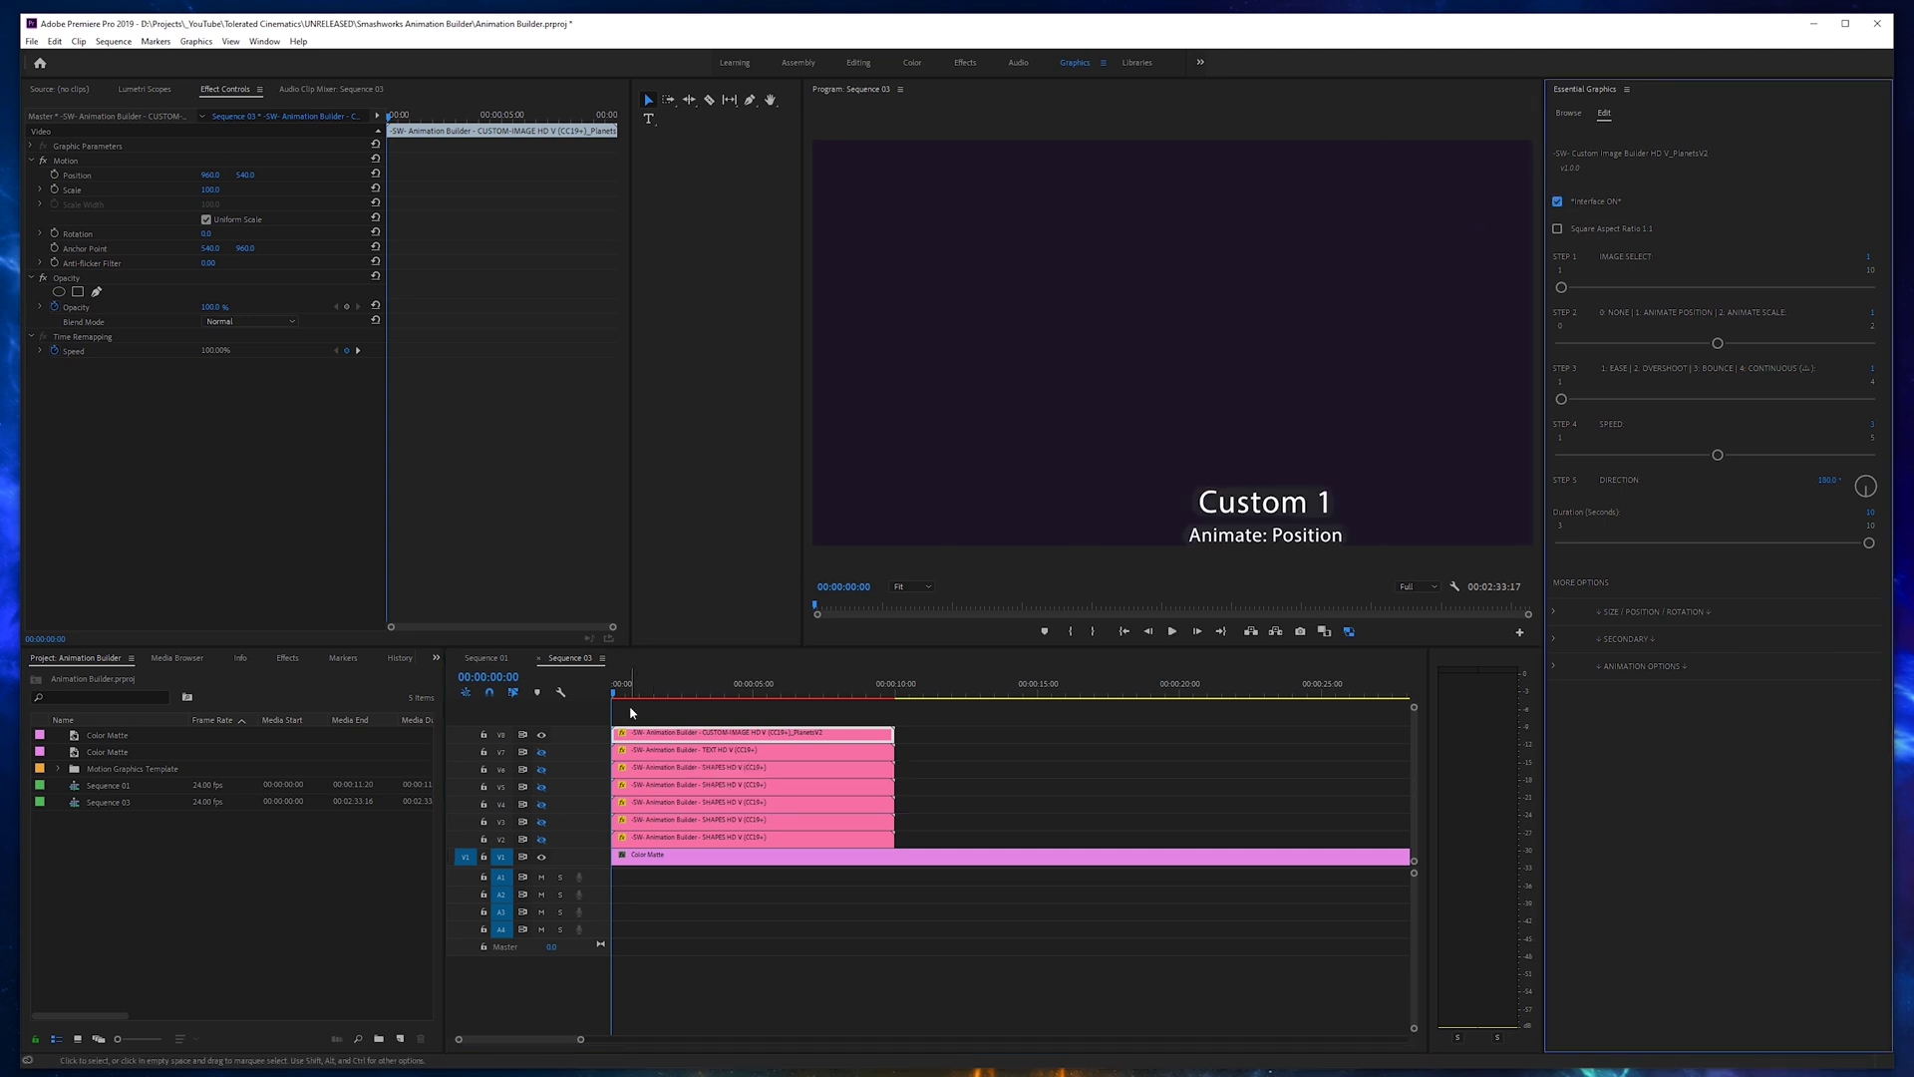
{"action": "key", "text": "space"}
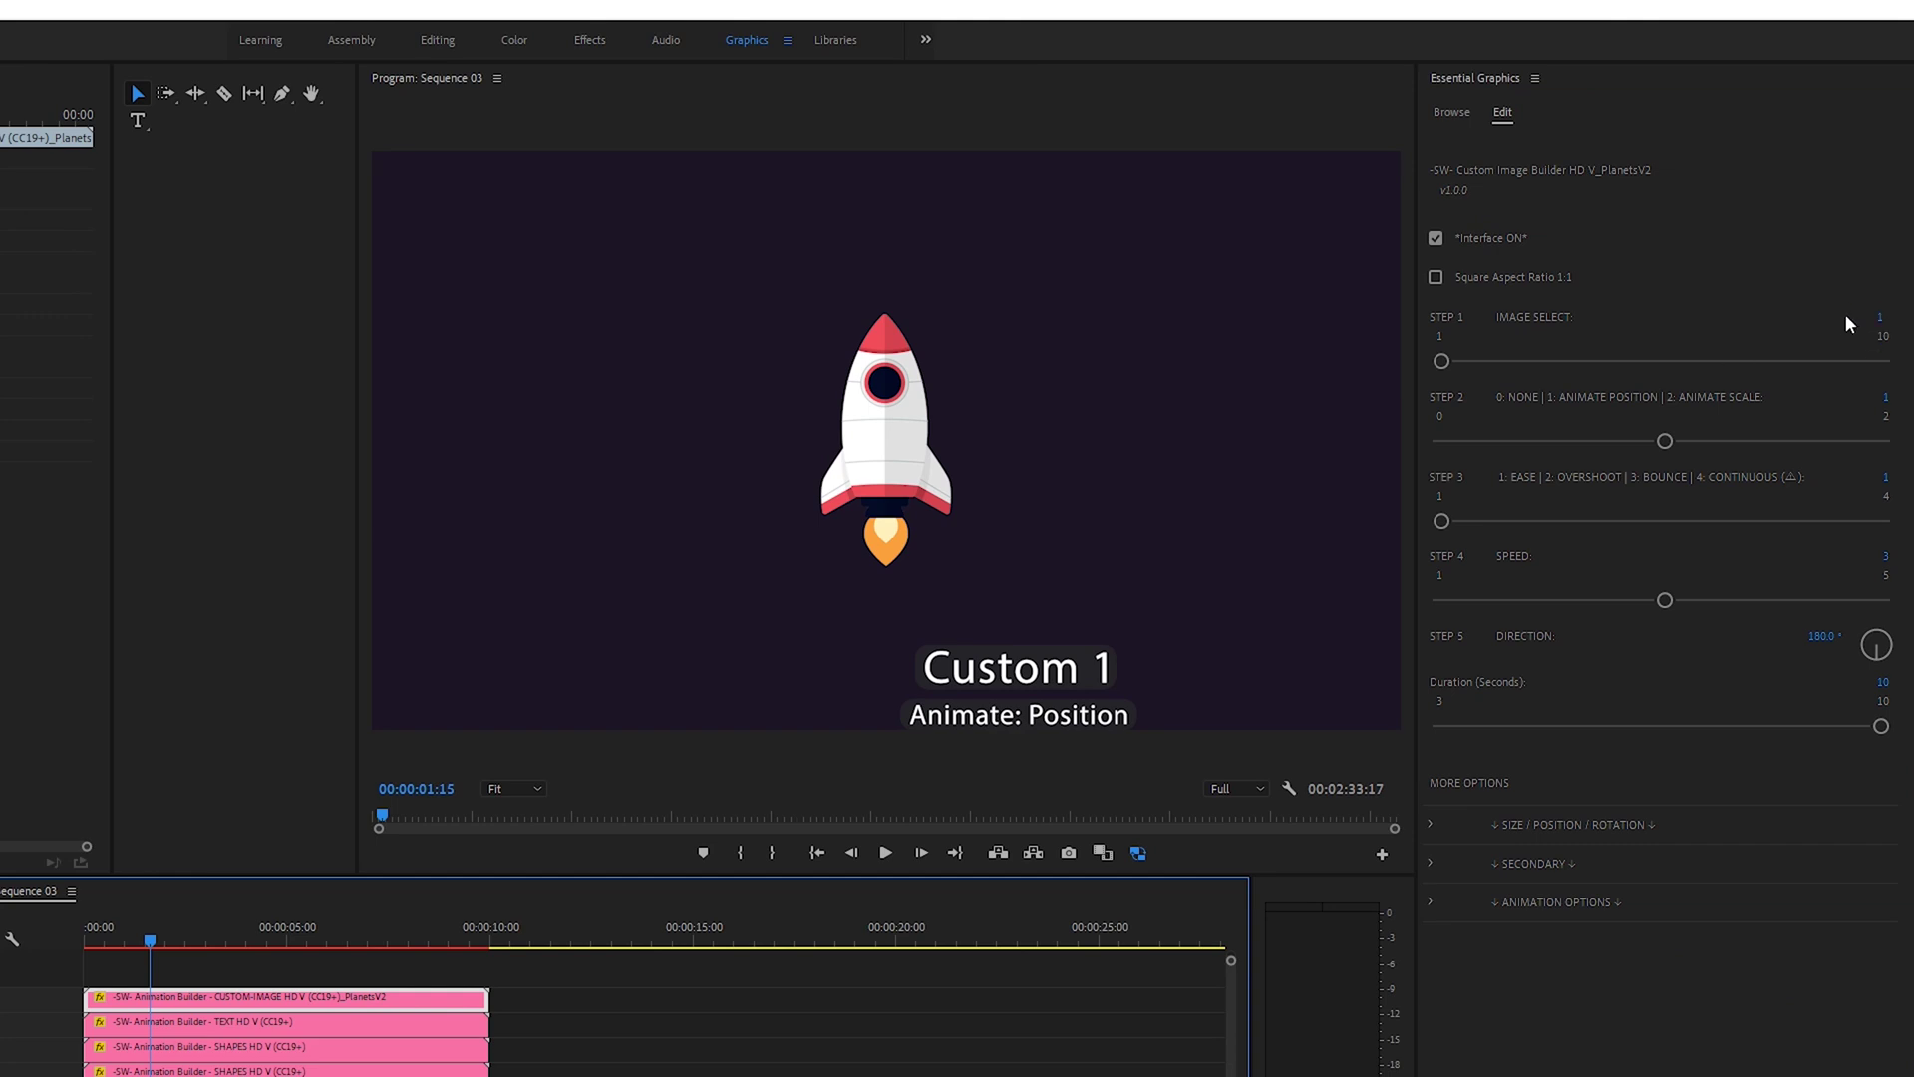
{"action": "left_click", "coordinate": [1435, 238]}
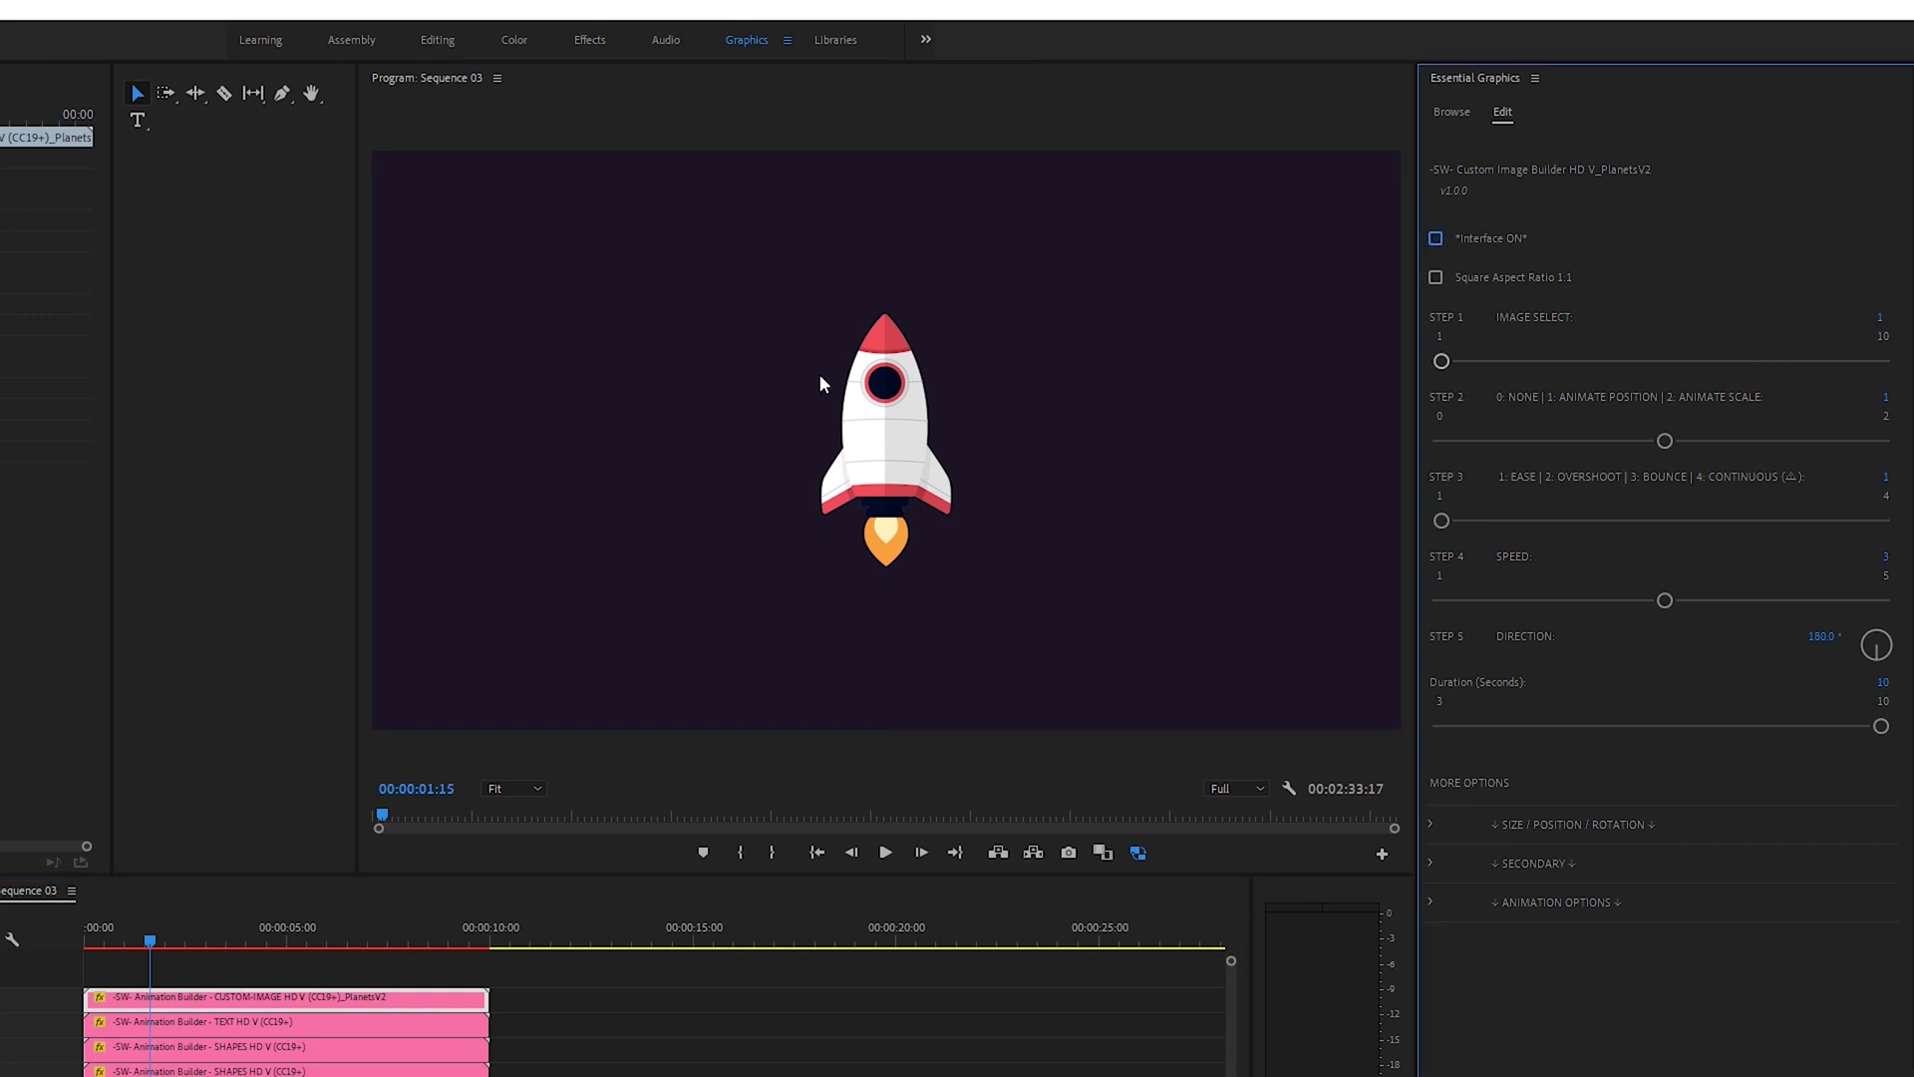
Step: Set the rocket's direction to 0° and its animation type to 4 (Continuous), and play the sequence from the start
{"action": "left_click", "coordinate": [1830, 637]}
{"action": "type", "text": "0"}
{"action": "key", "text": "Return"}
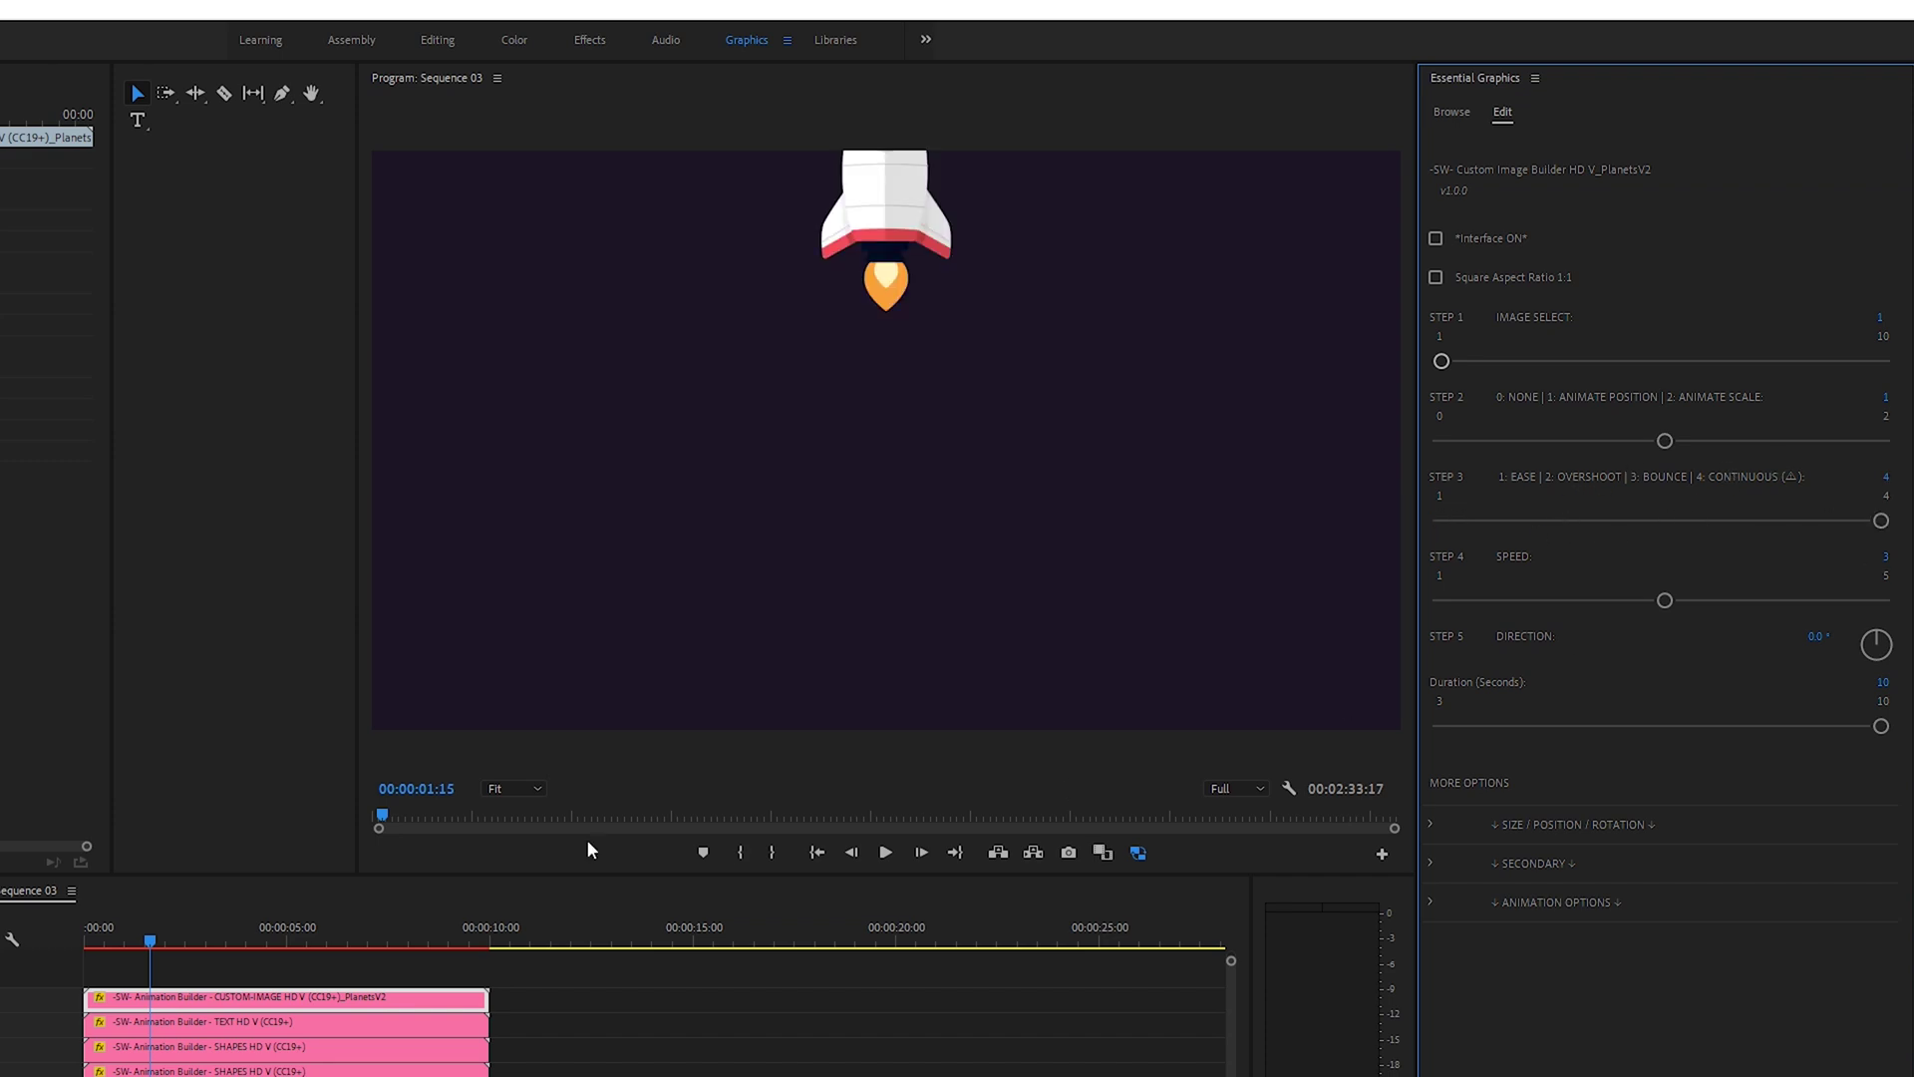
{"action": "left_click", "coordinate": [85, 938]}
{"action": "left_click", "coordinate": [885, 853]}
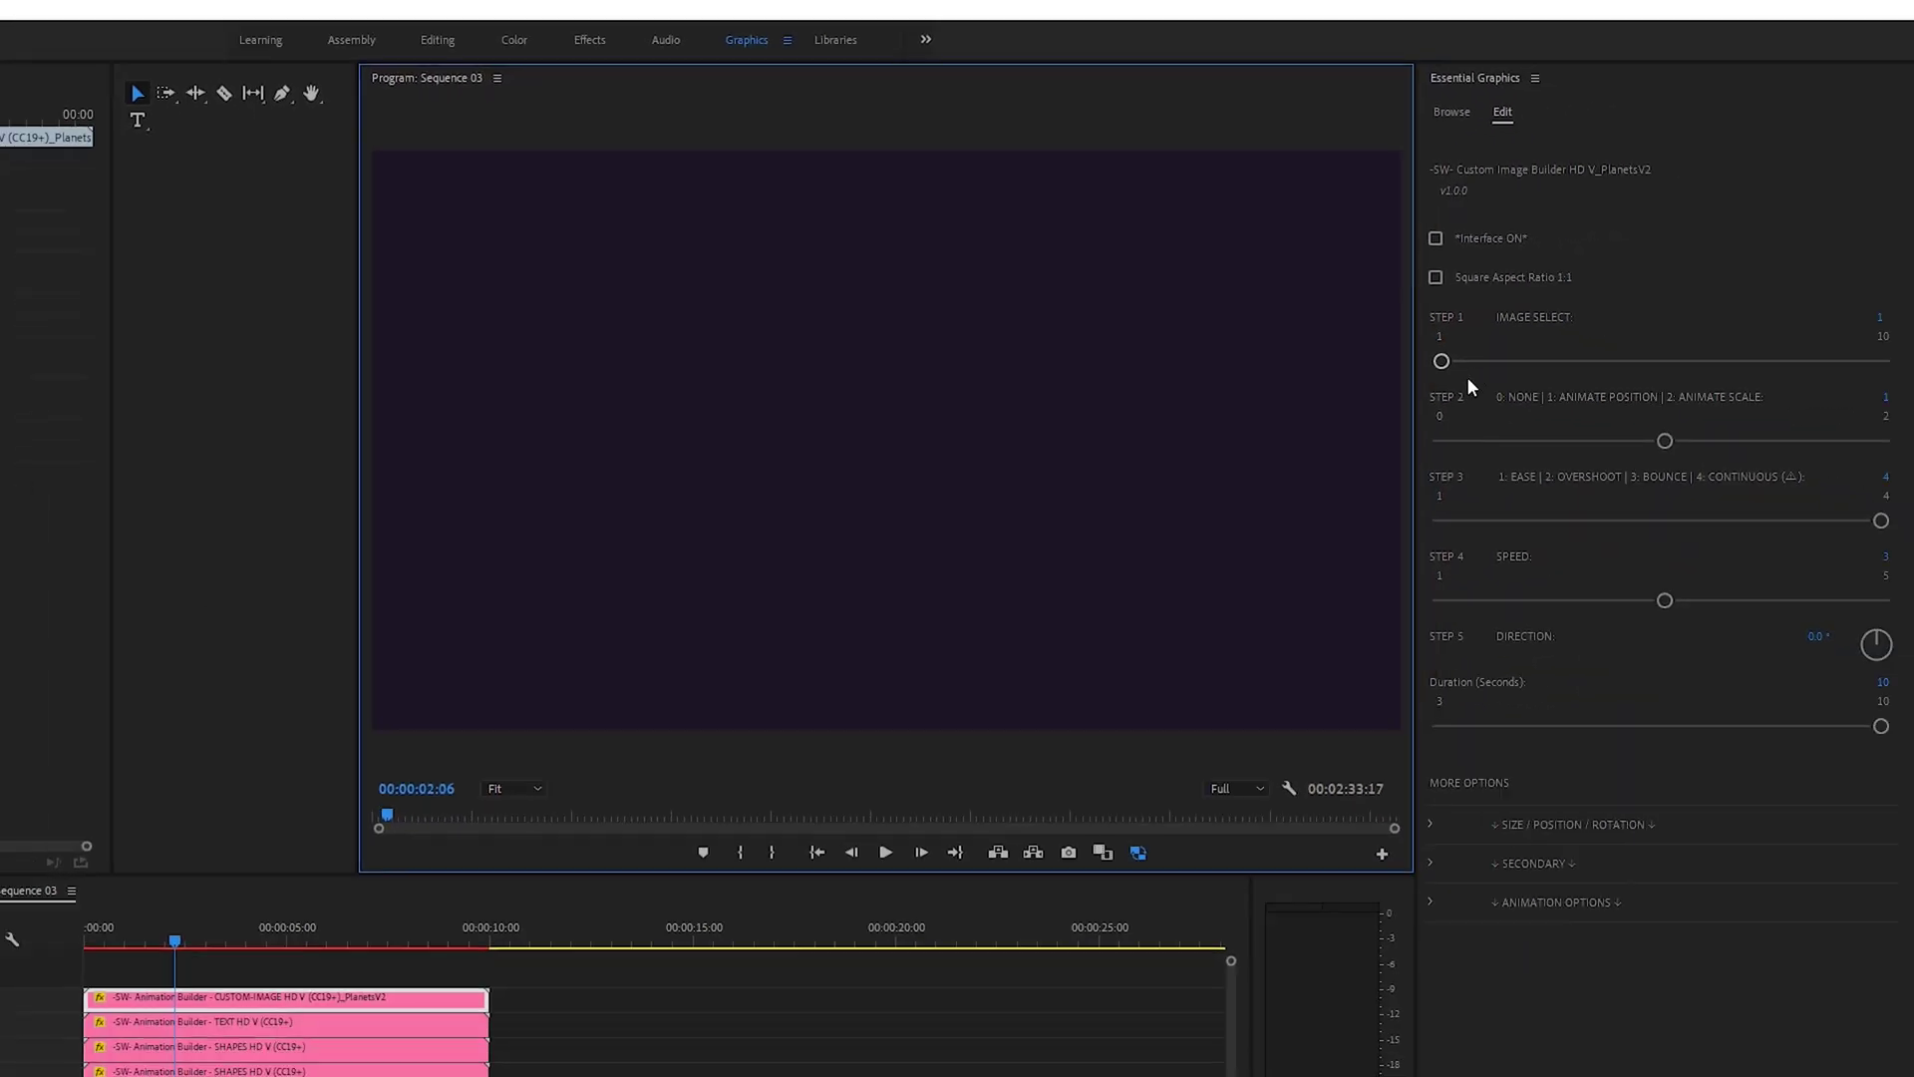
Step: Lower the rocket's animation speed to 1 and replay the sequence from the start
{"action": "left_click_drag", "start_coordinate": [1511, 596], "coordinate": [1466, 602]}
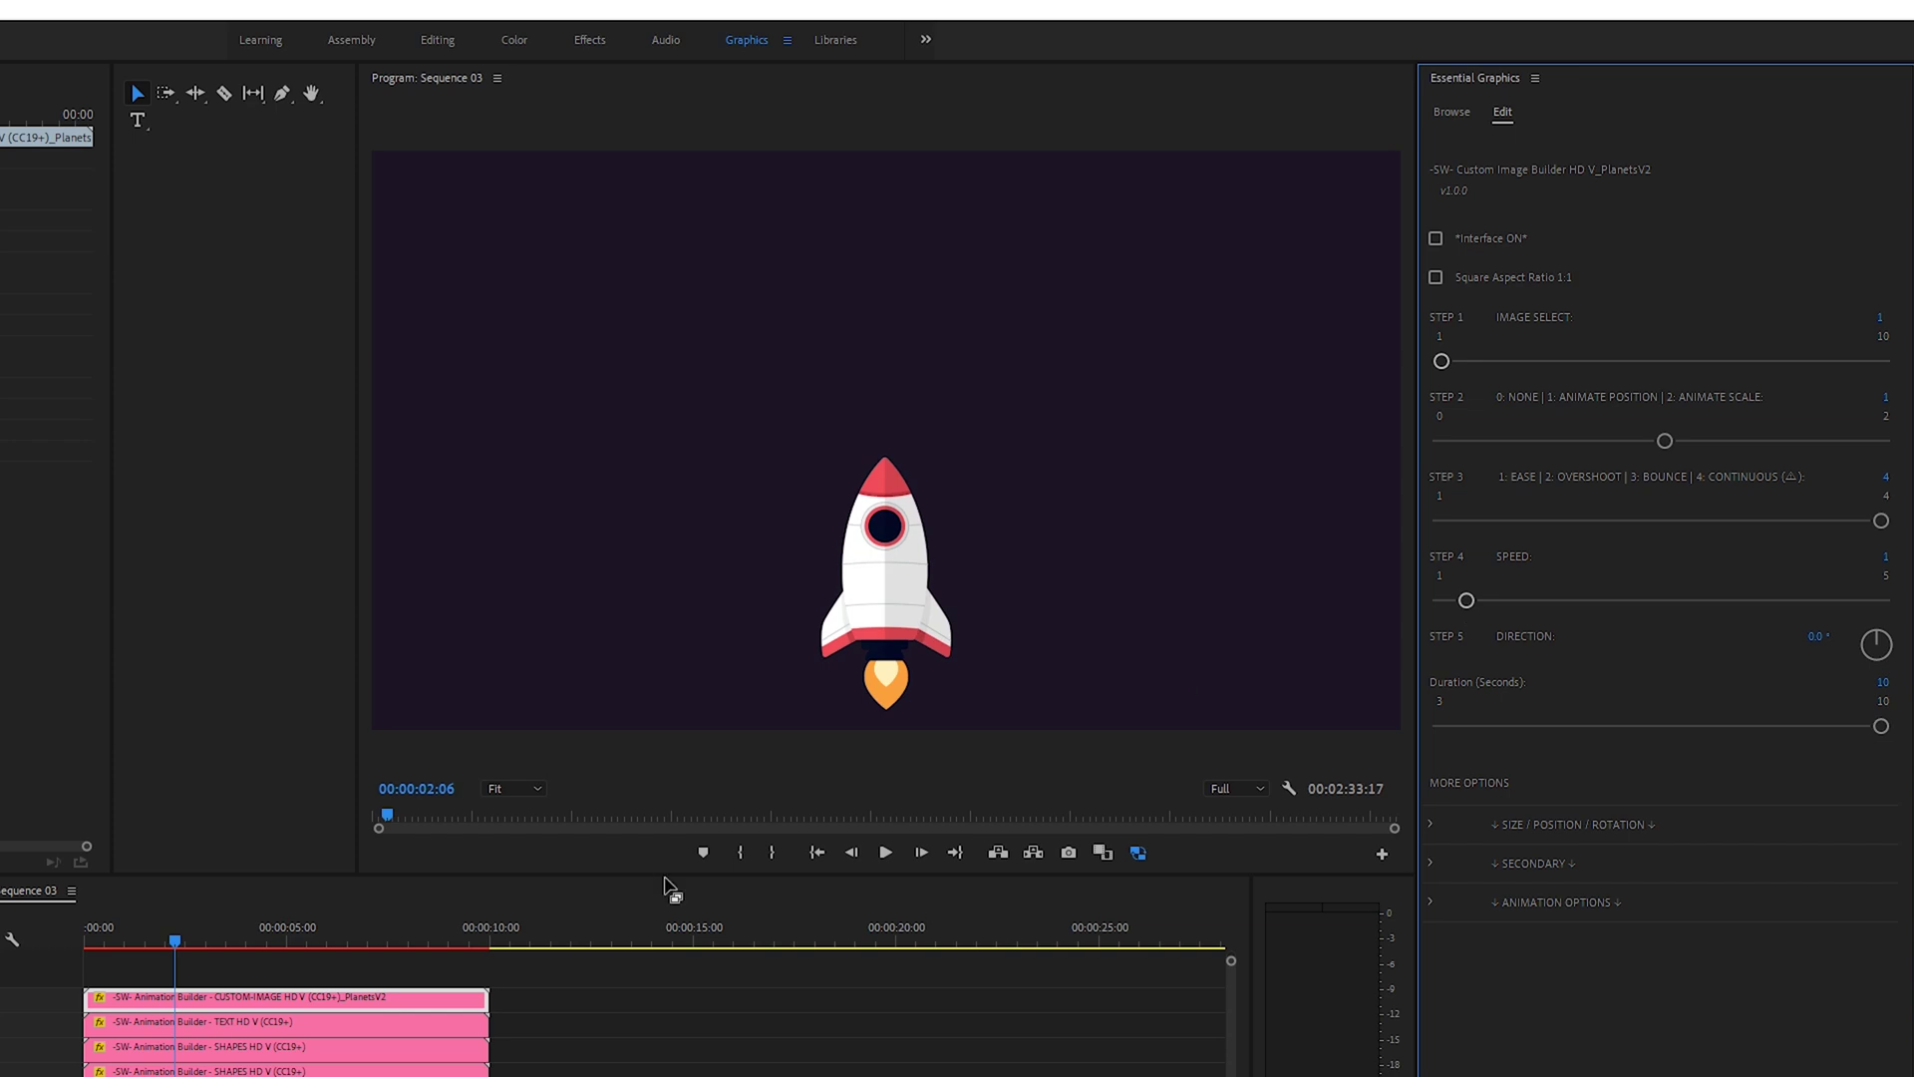
{"action": "left_click", "coordinate": [814, 853]}
{"action": "left_click", "coordinate": [886, 853]}
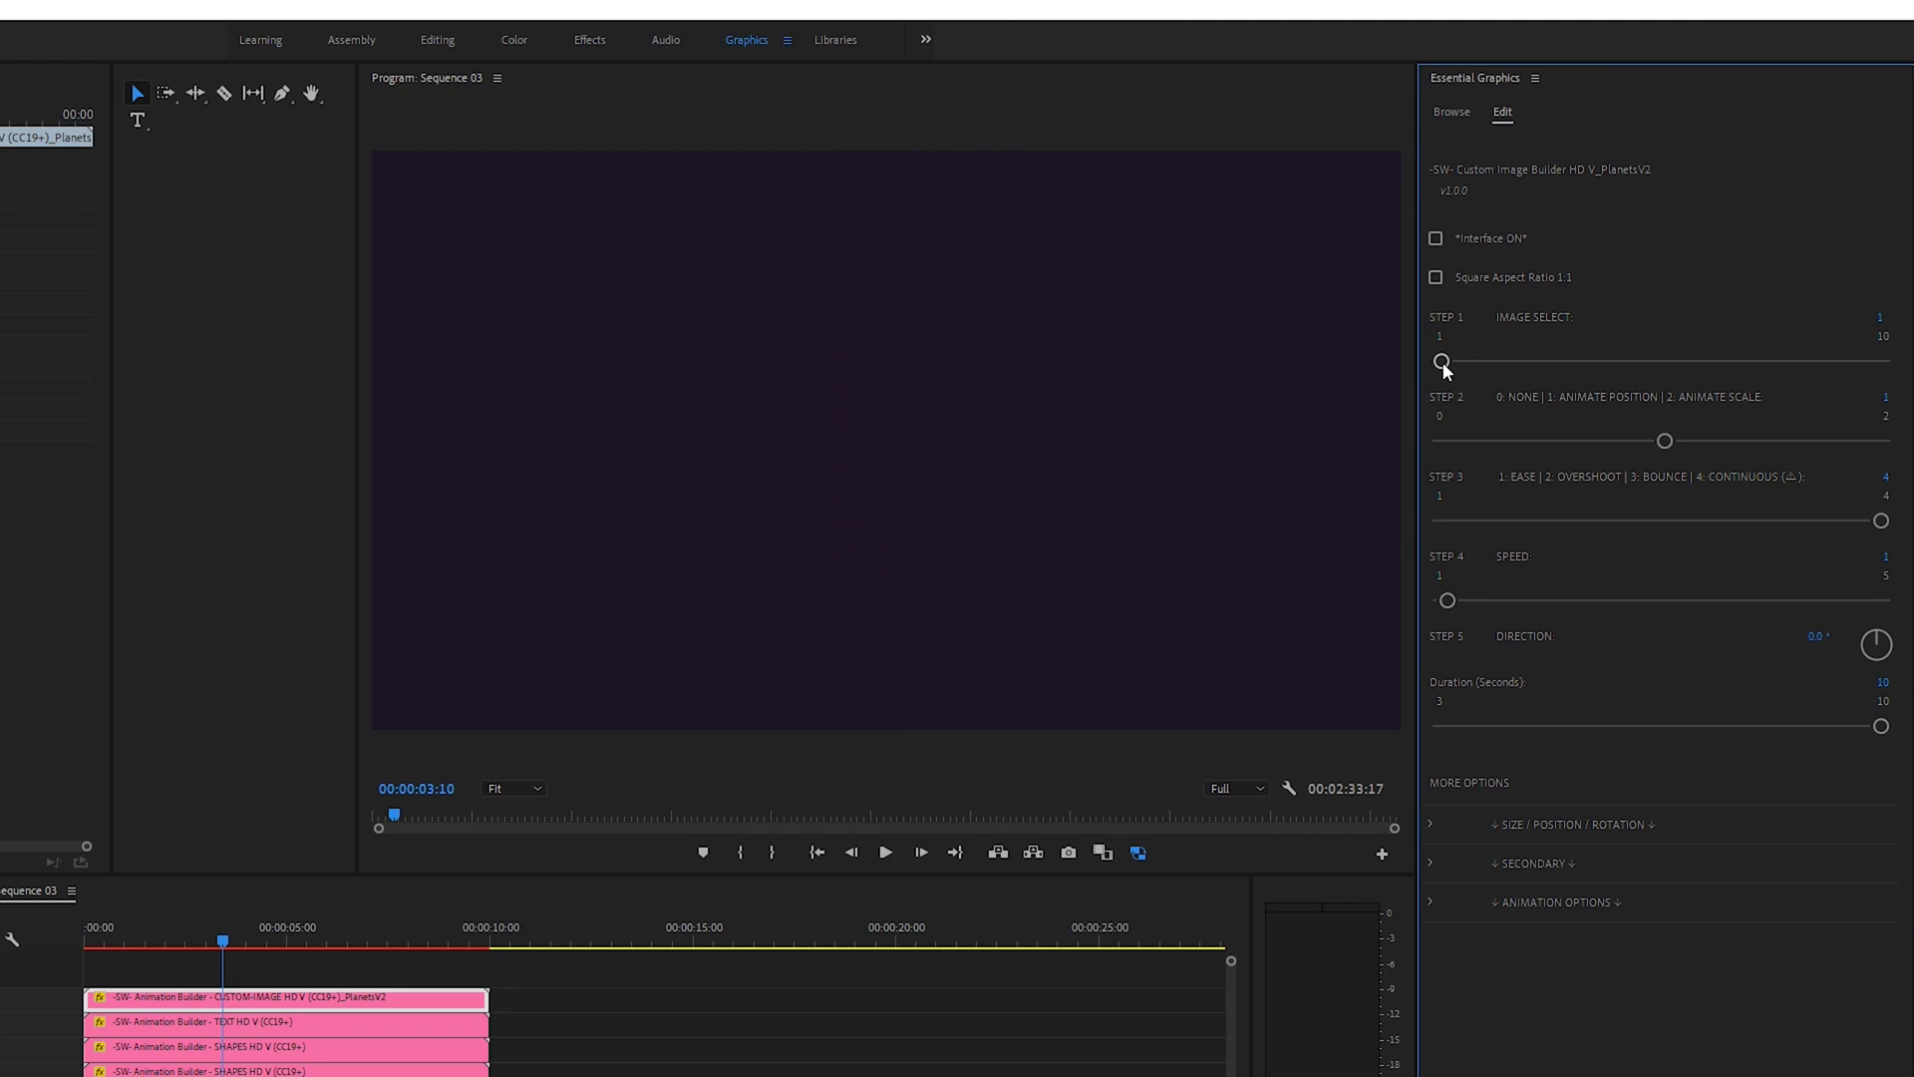
Step: Enable the rocket's secondary animation with random position movement (3), position speed 7 and position distance 13, and play it from the start
{"action": "left_click", "coordinate": [1432, 862]}
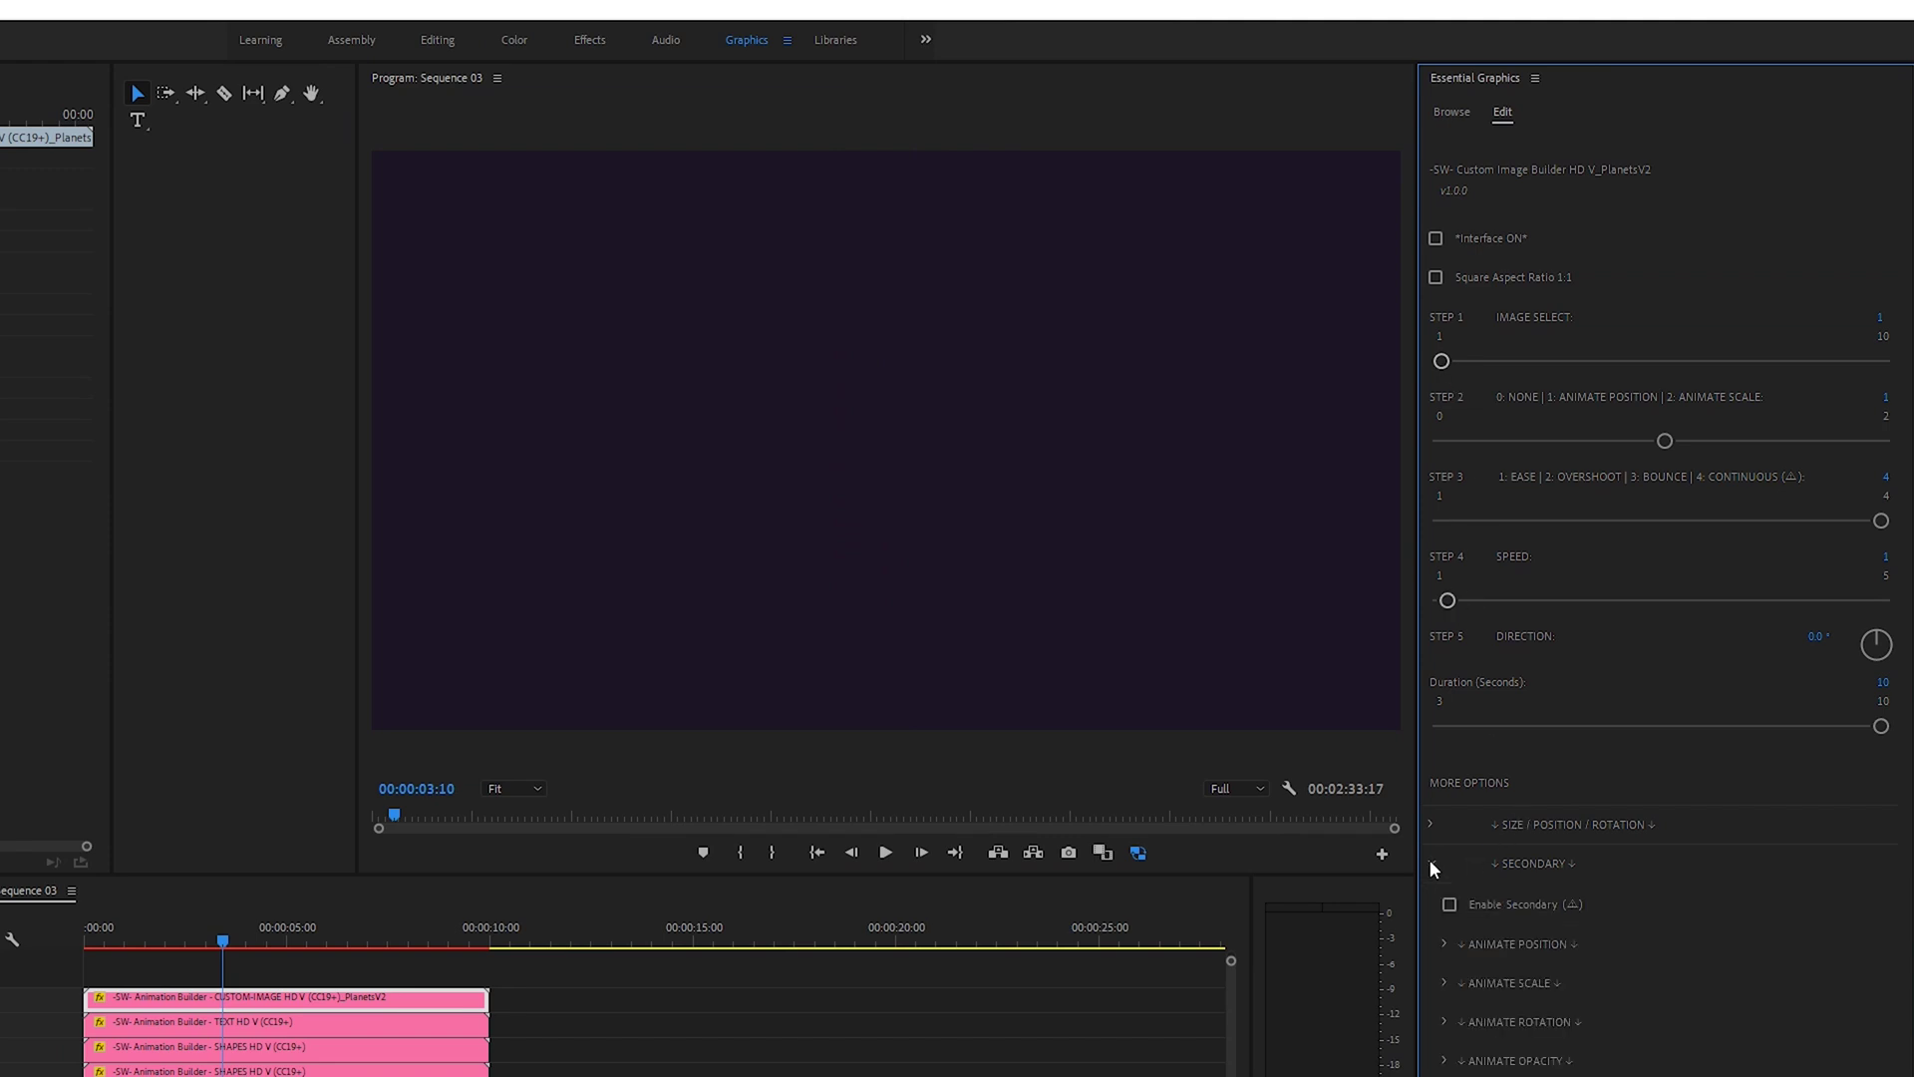
{"action": "left_click", "coordinate": [1449, 904]}
{"action": "left_click", "coordinate": [1445, 943]}
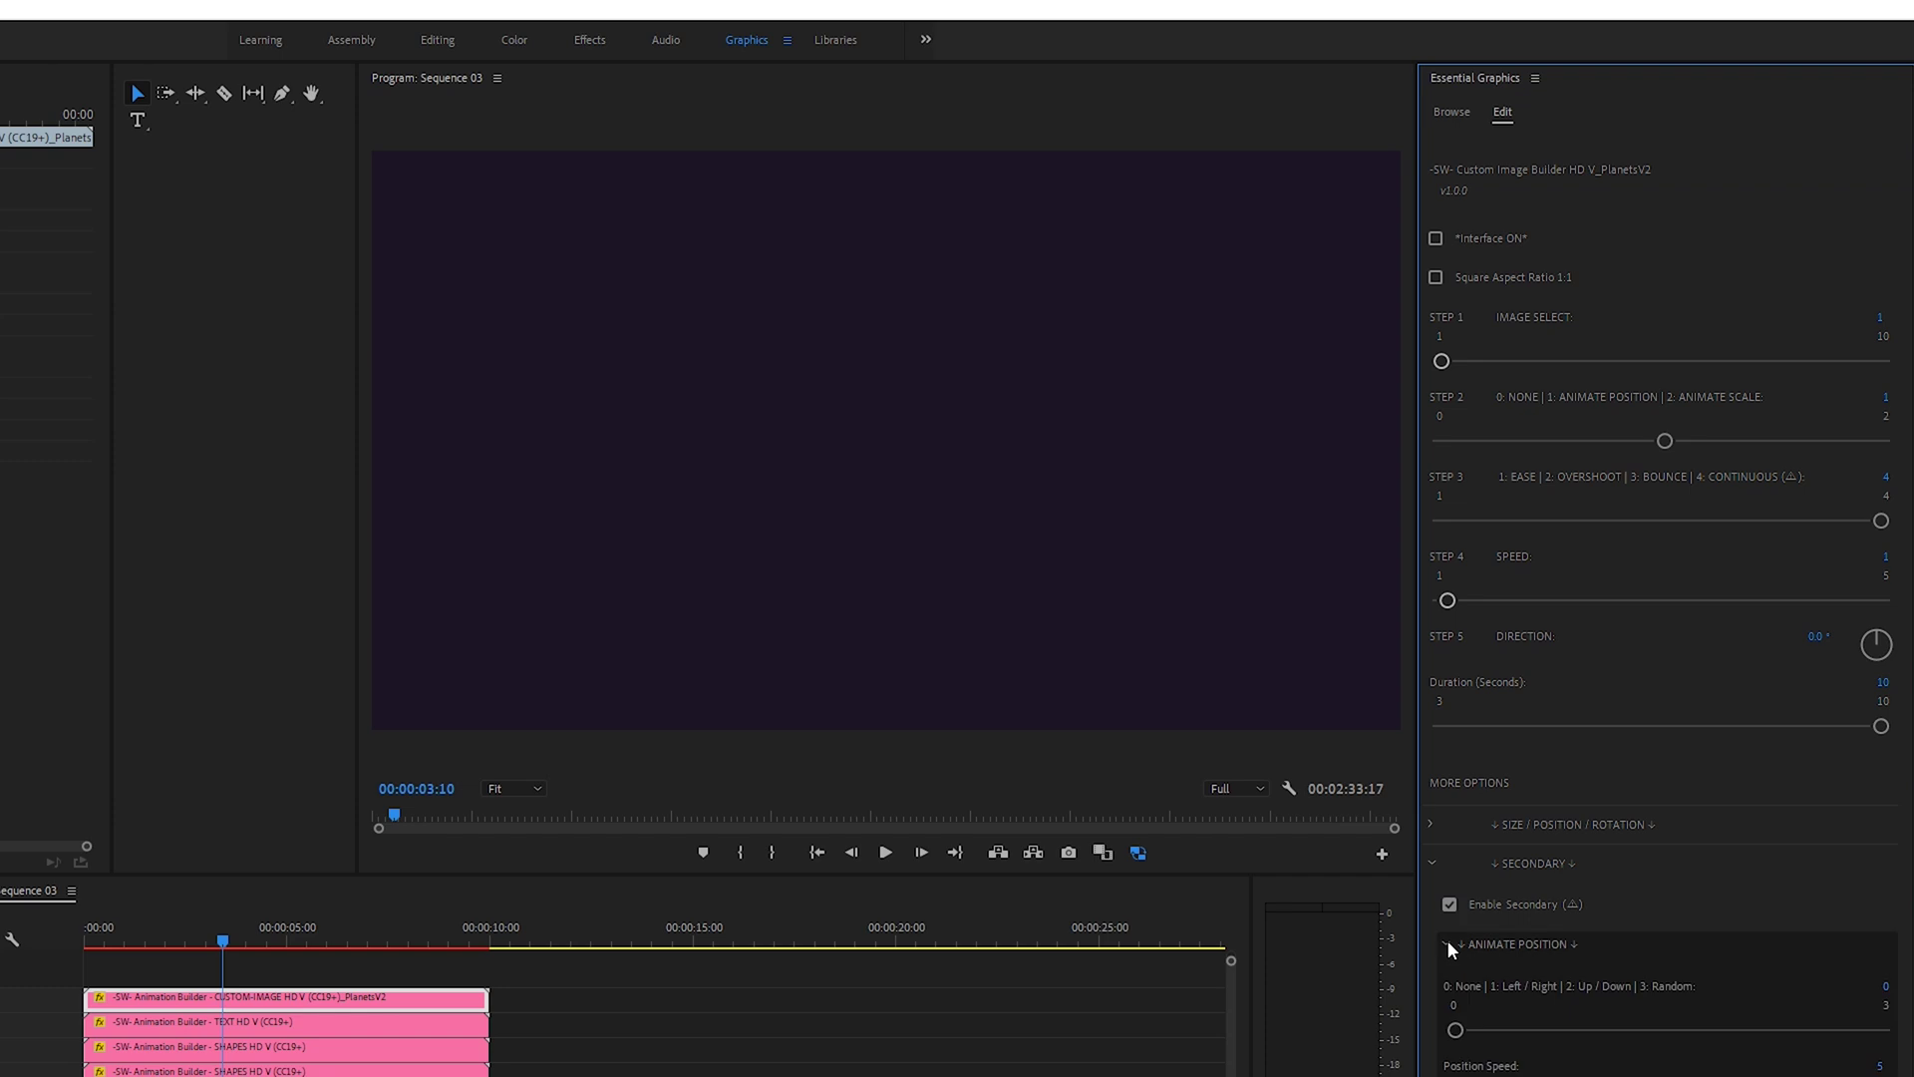
{"action": "left_click_drag", "start_coordinate": [1528, 772], "coordinate": [1882, 771]}
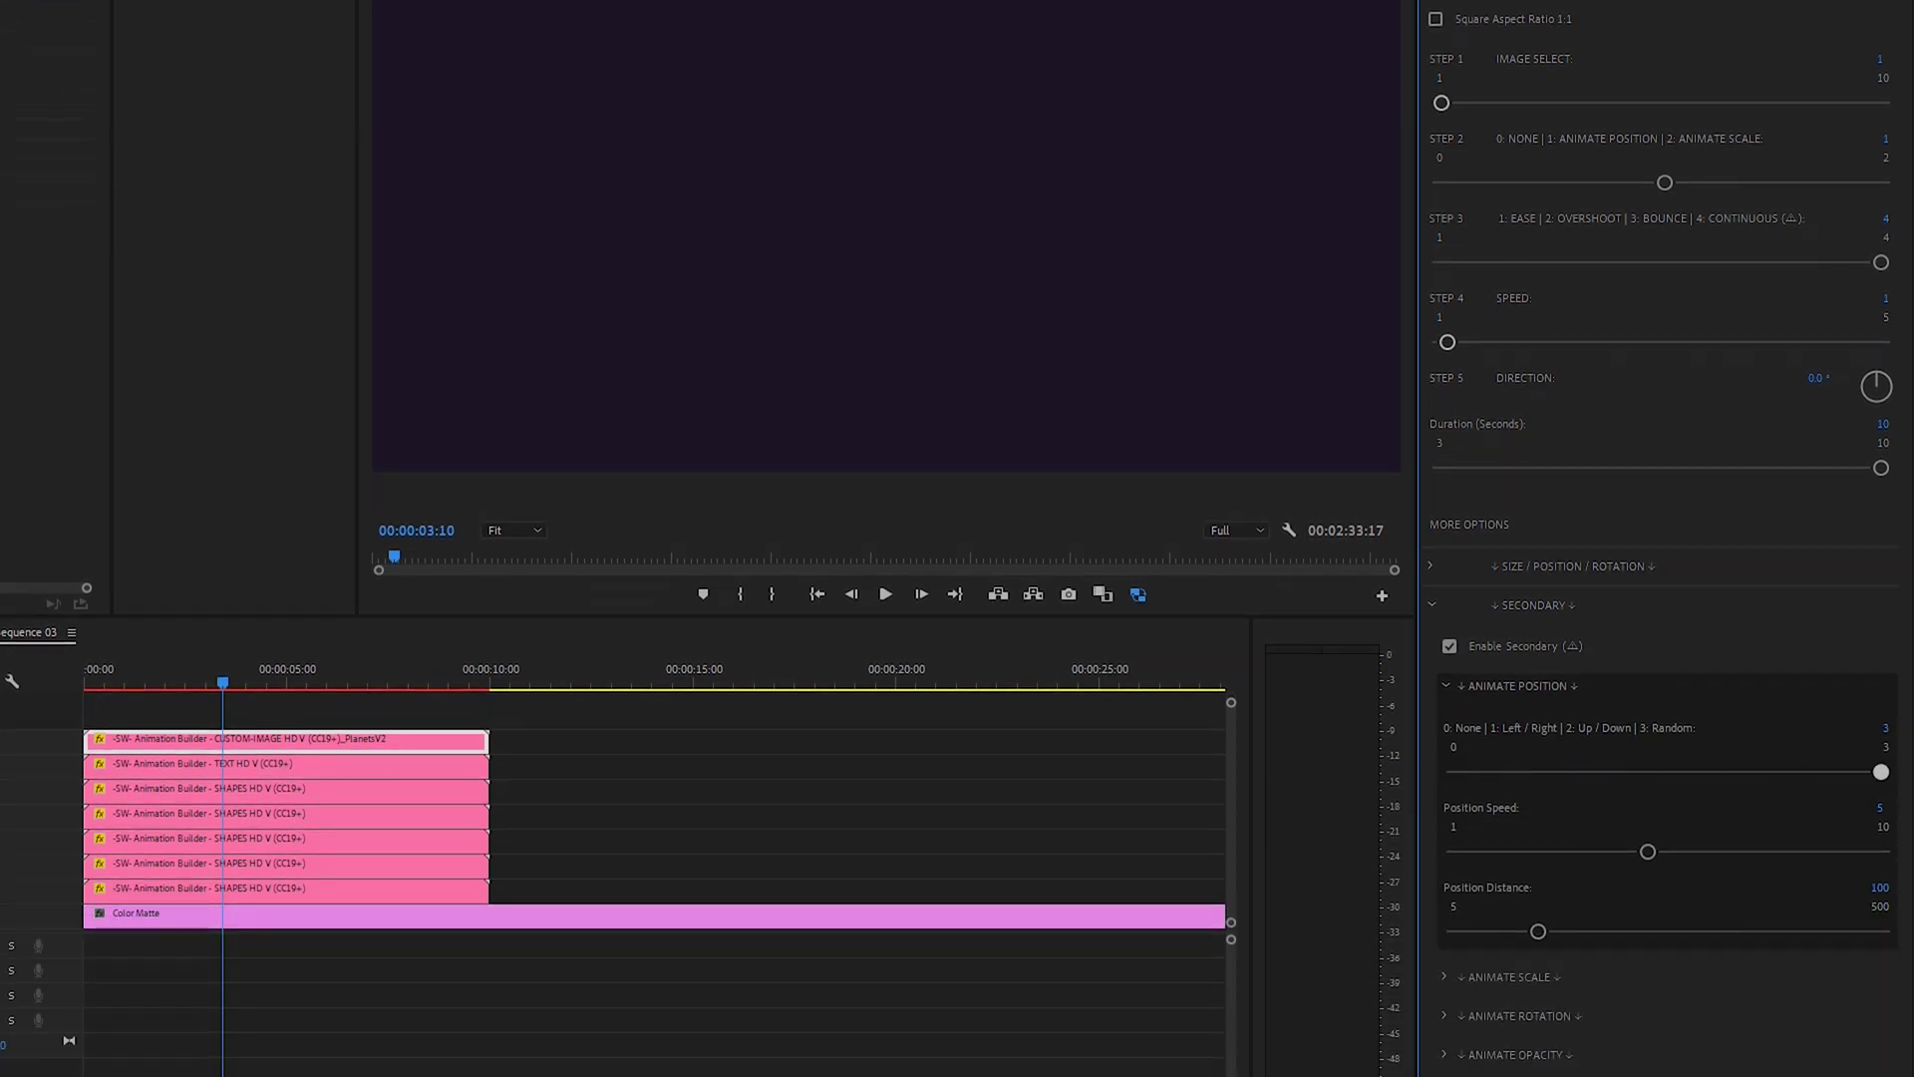
{"action": "left_click_drag", "start_coordinate": [1539, 932], "coordinate": [1456, 932]}
{"action": "left_click", "coordinate": [819, 596]}
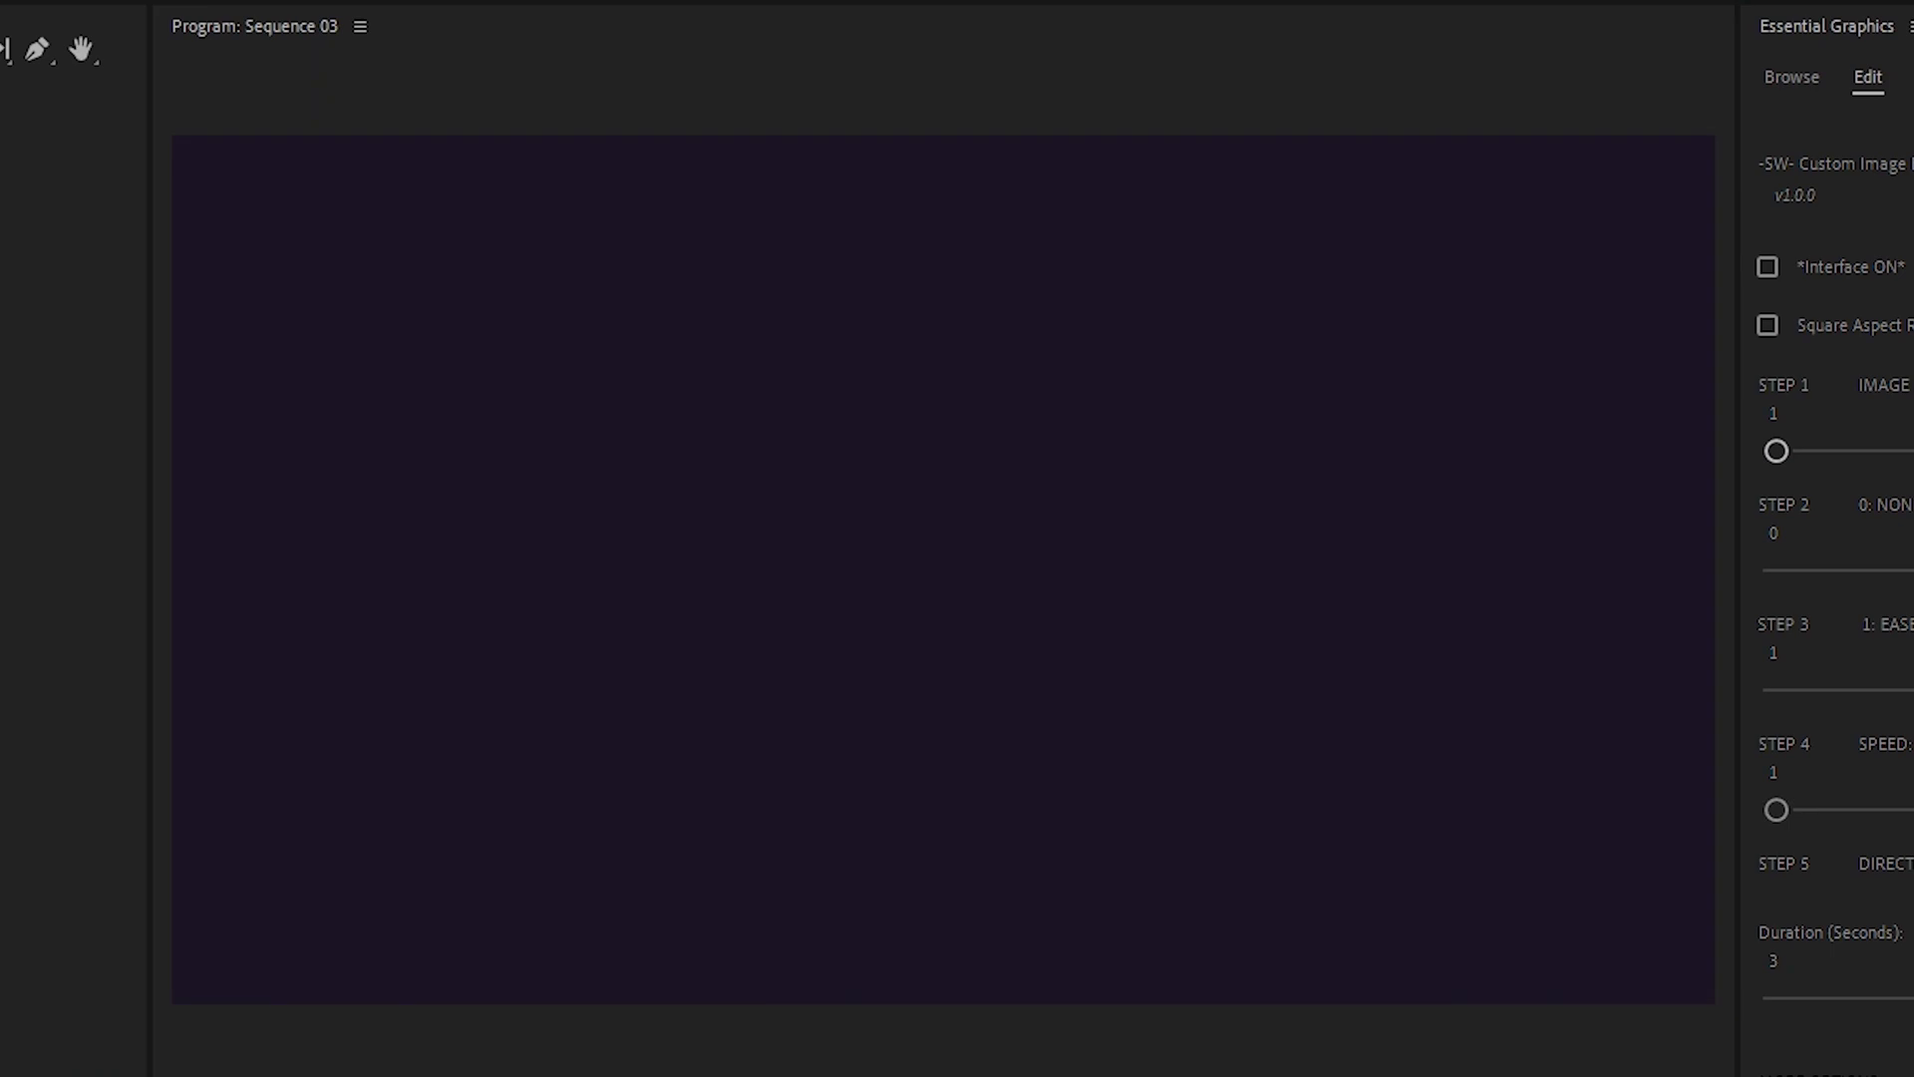
{"action": "key", "text": "space"}
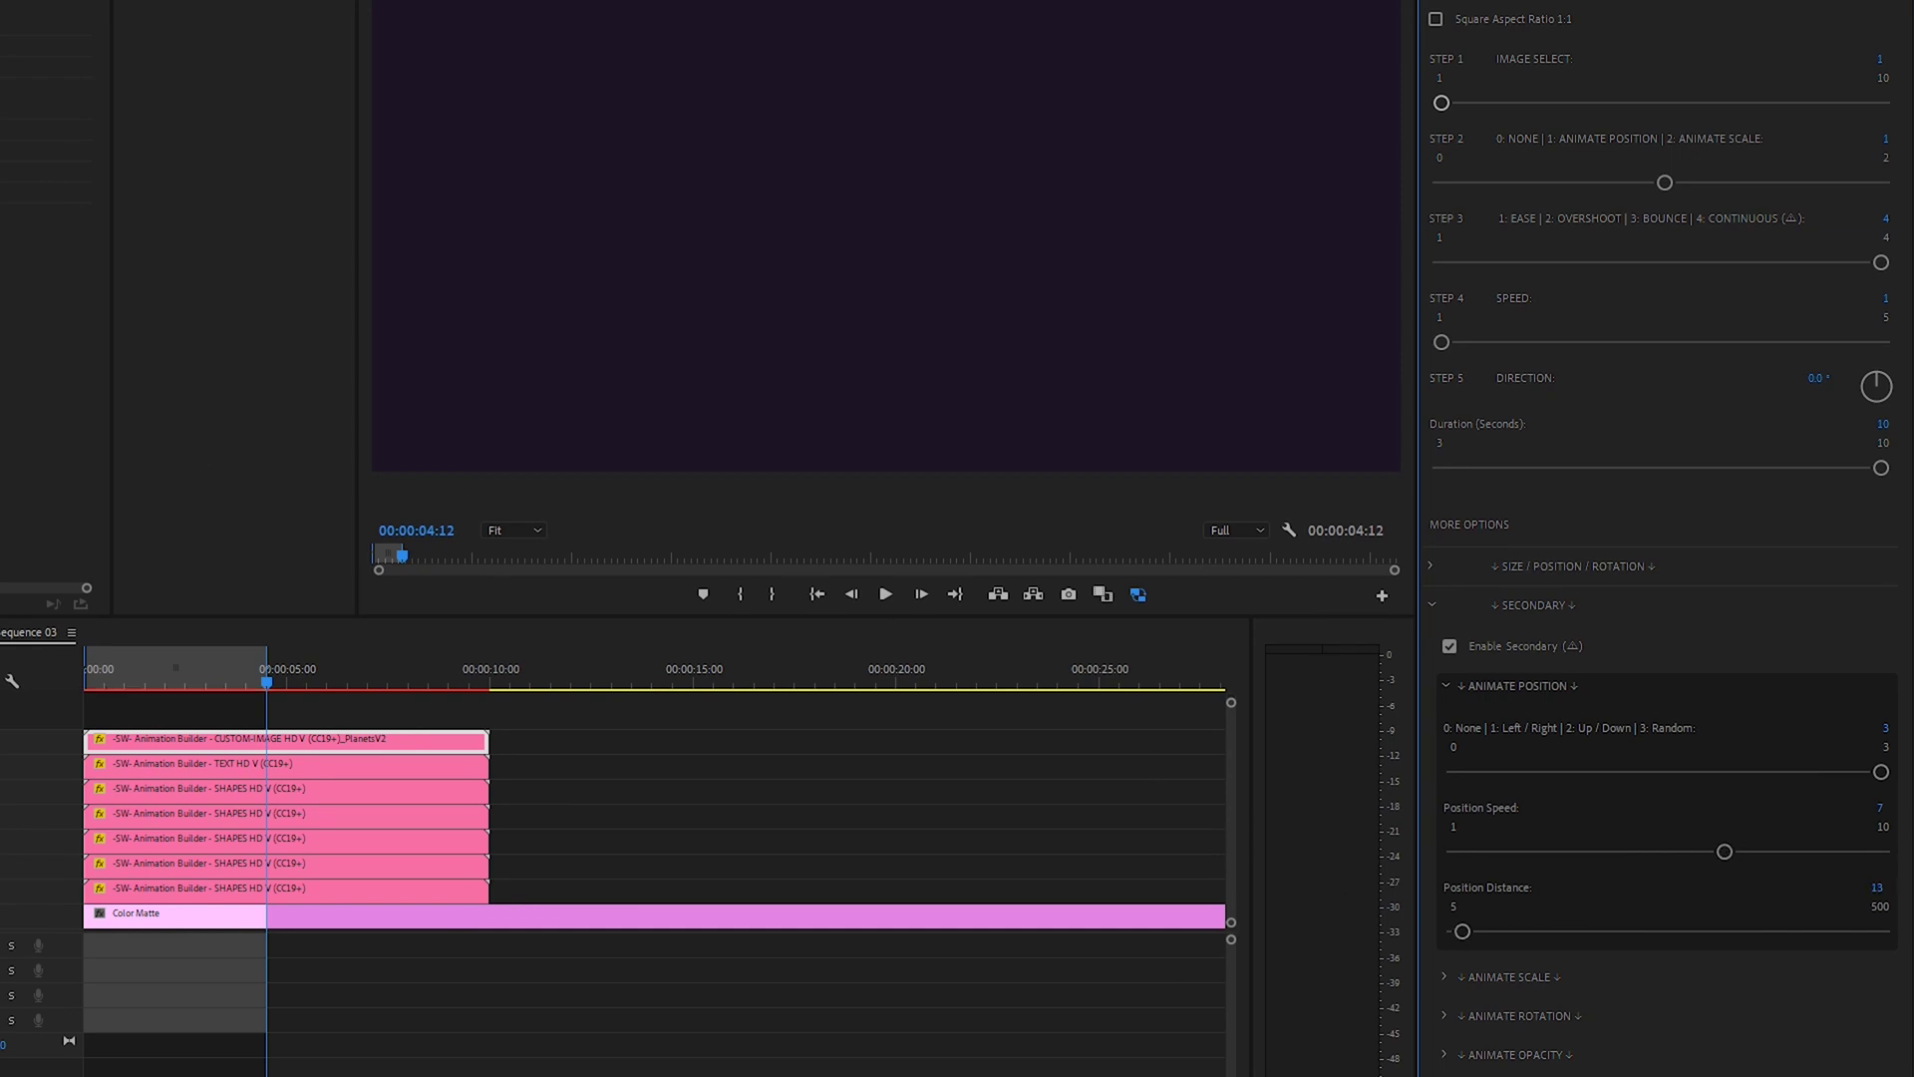
Step: Render the sequence's preview and play back the rocket's shaking animation
{"action": "key", "text": "Return"}
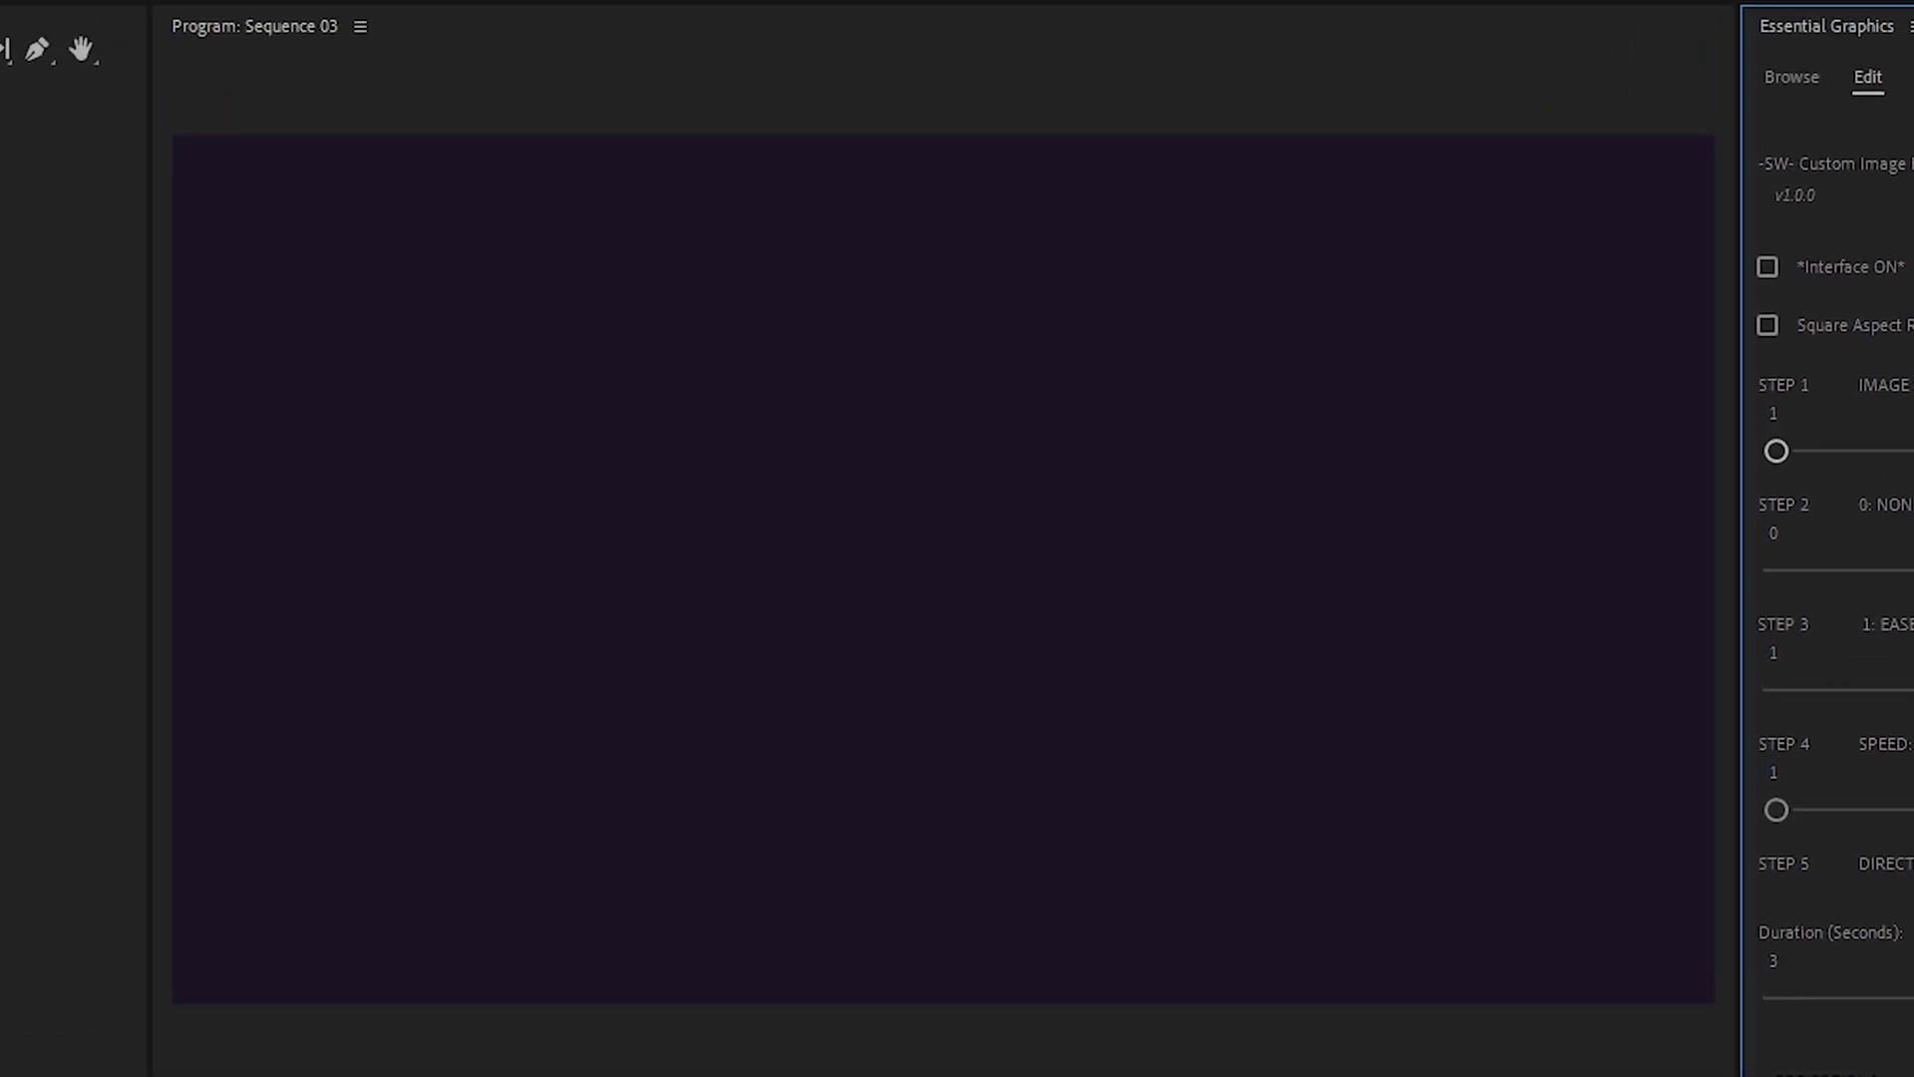
{"action": "key", "text": "space"}
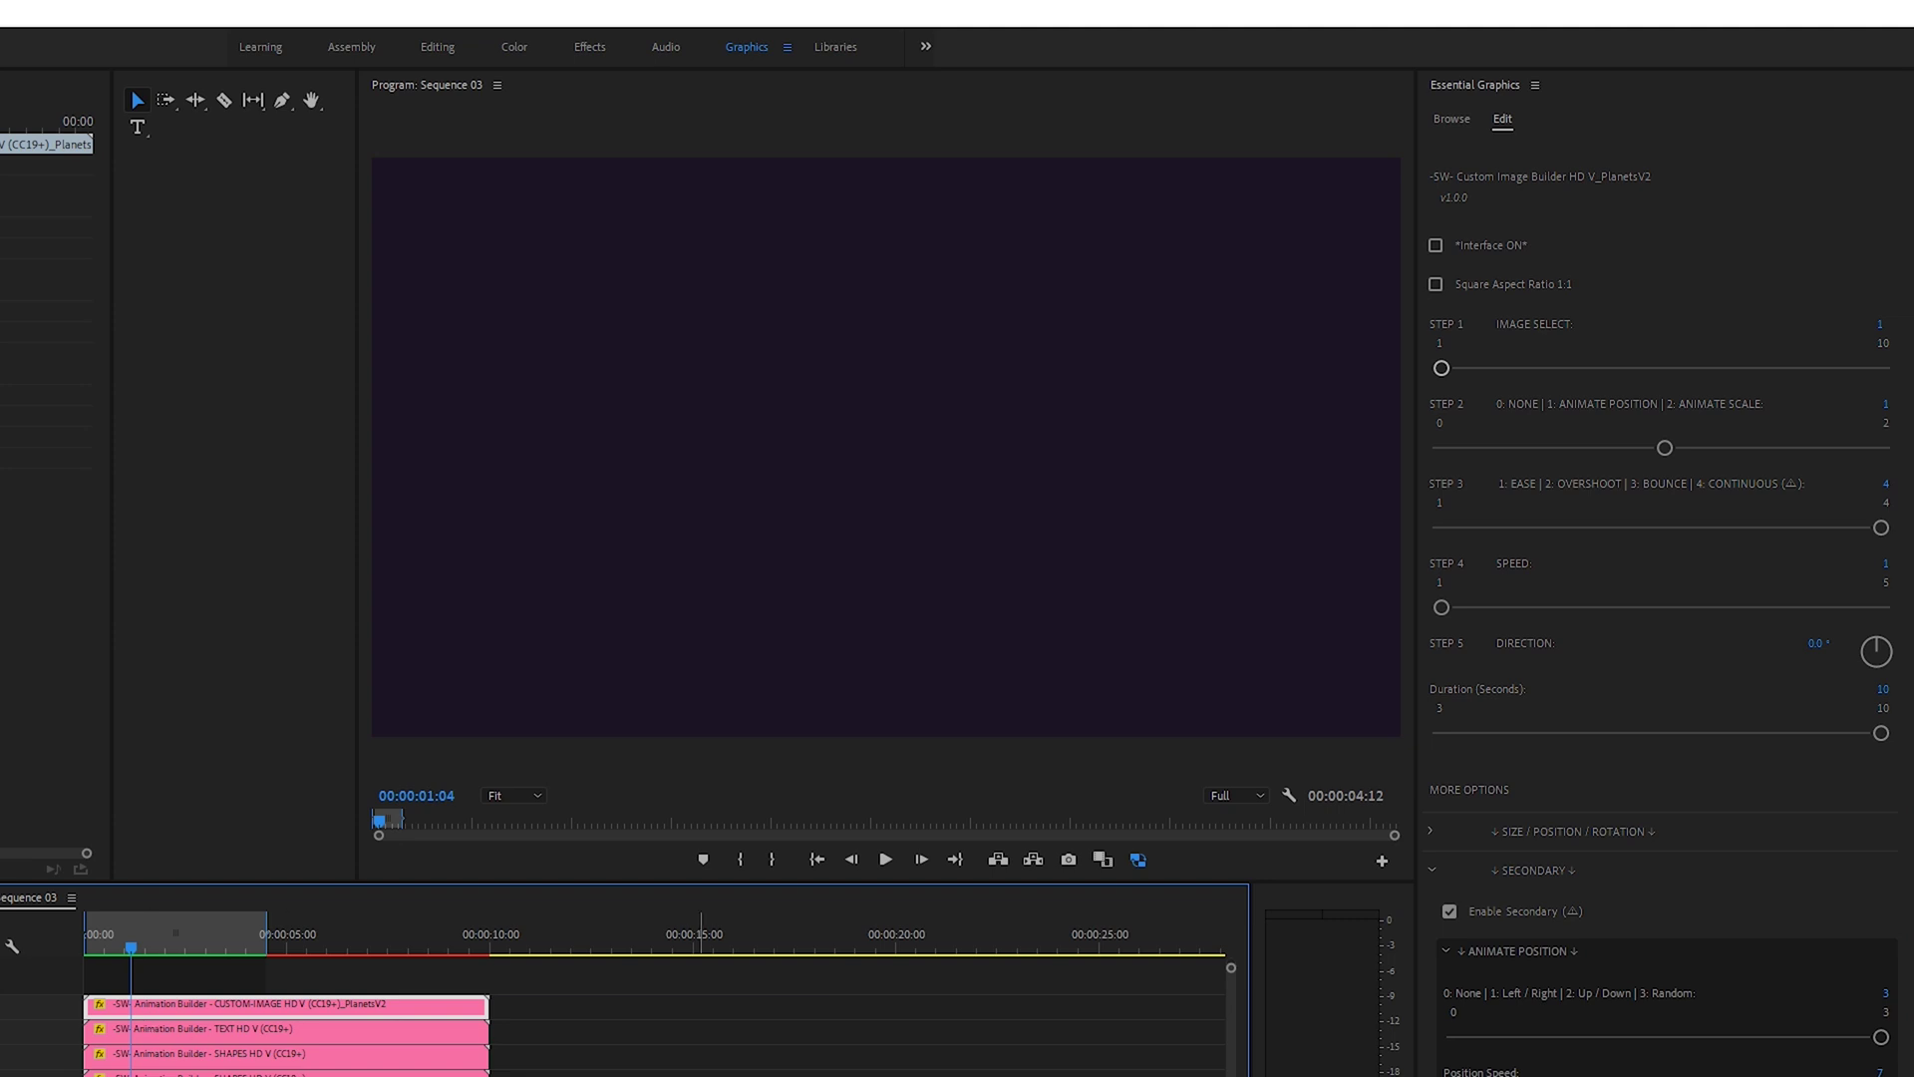
Step: Add another PlanetsV2 custom image clip above the rocket clip, turn off its on-screen interface and select image 2
{"action": "left_click", "coordinate": [1453, 120]}
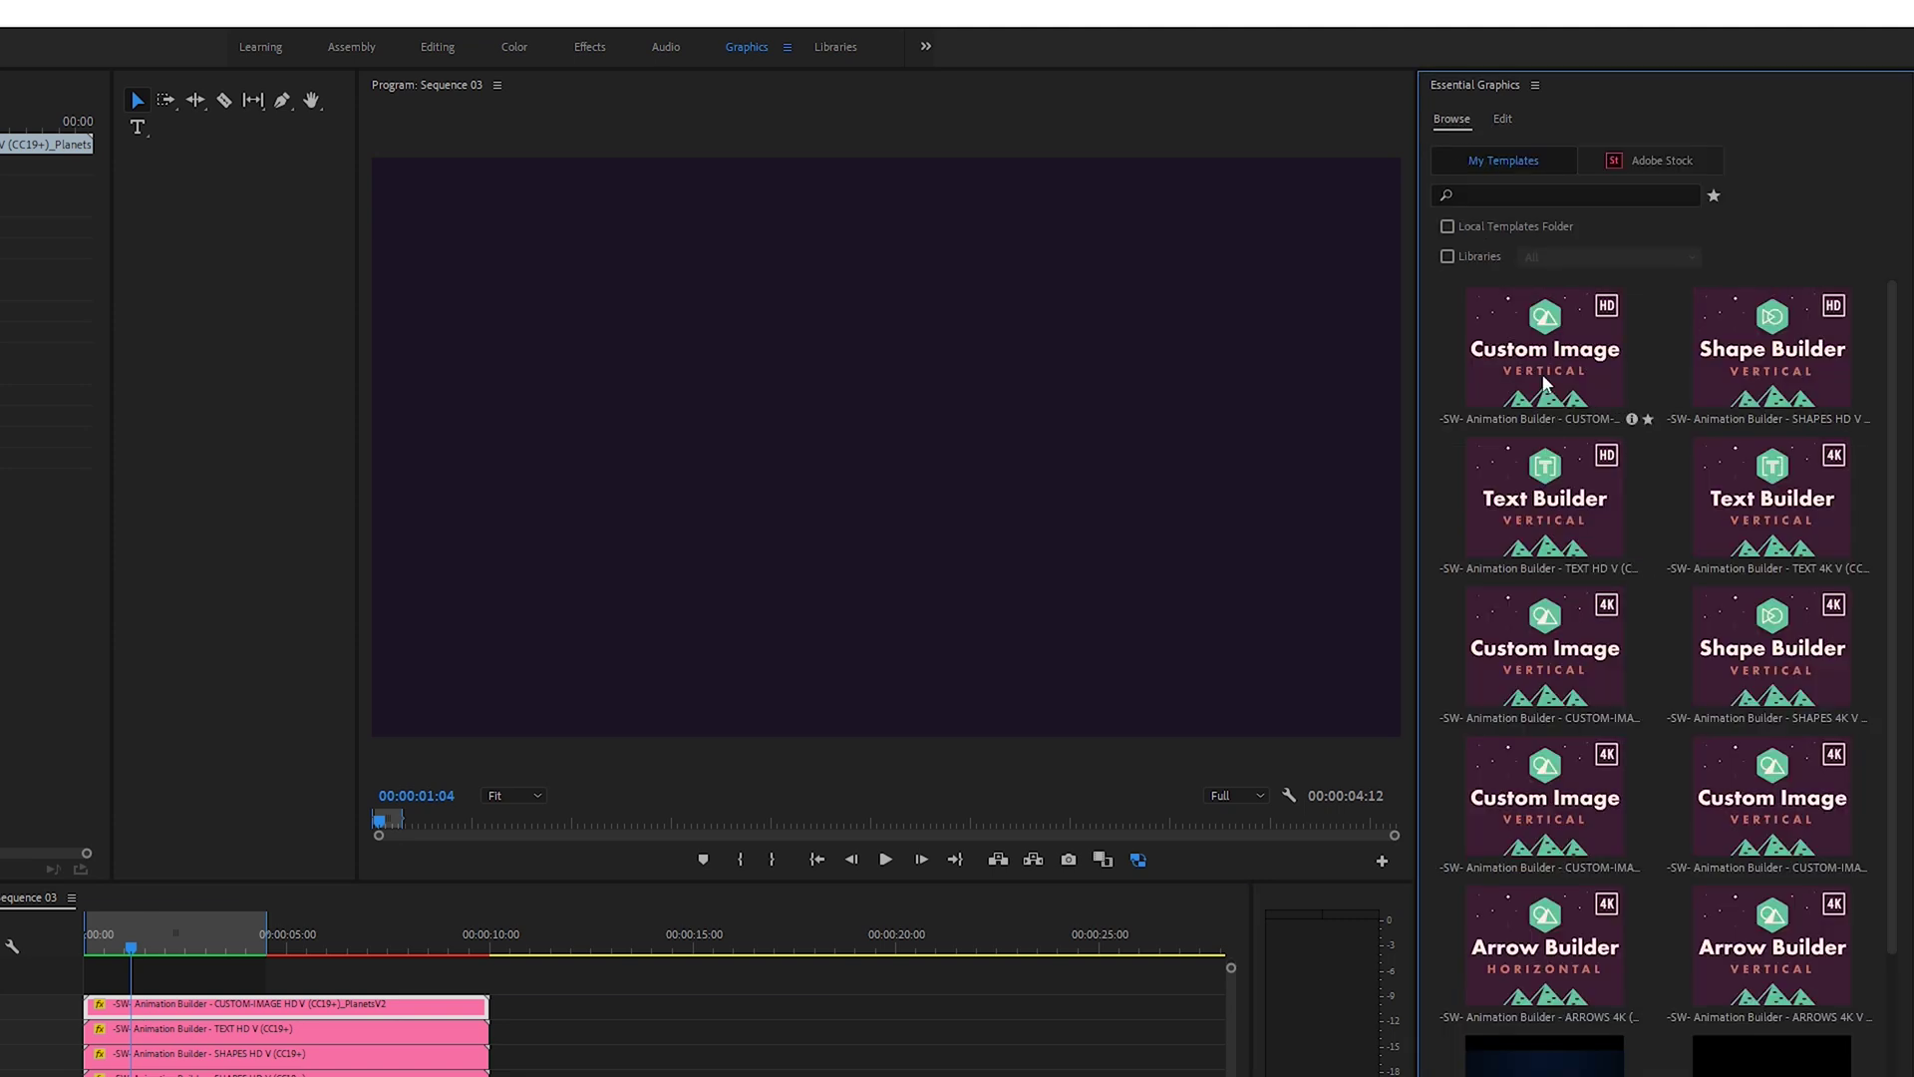
{"action": "left_click_drag", "start_coordinate": [399, 730], "coordinate": [86, 983]}
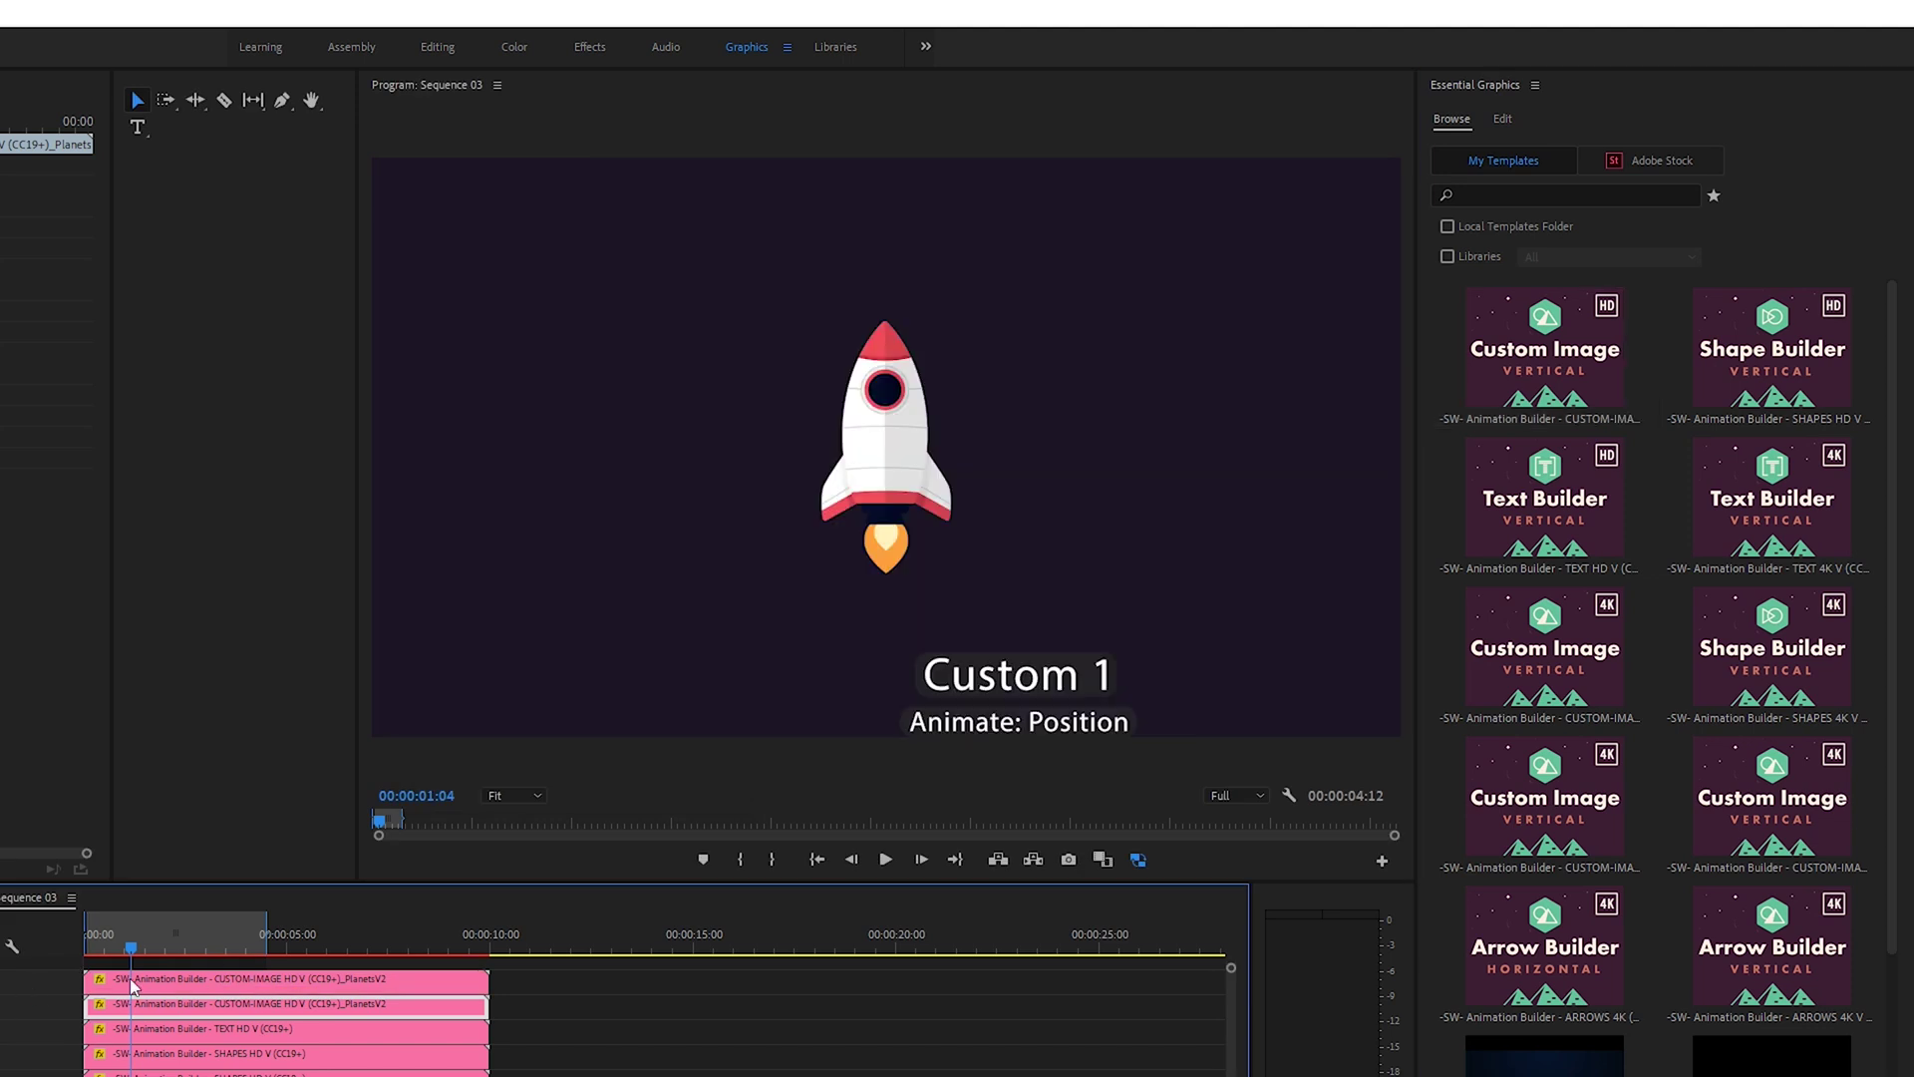
{"action": "scroll", "coordinate": [654, 1017], "scroll_direction": "up", "scroll_amount": 3}
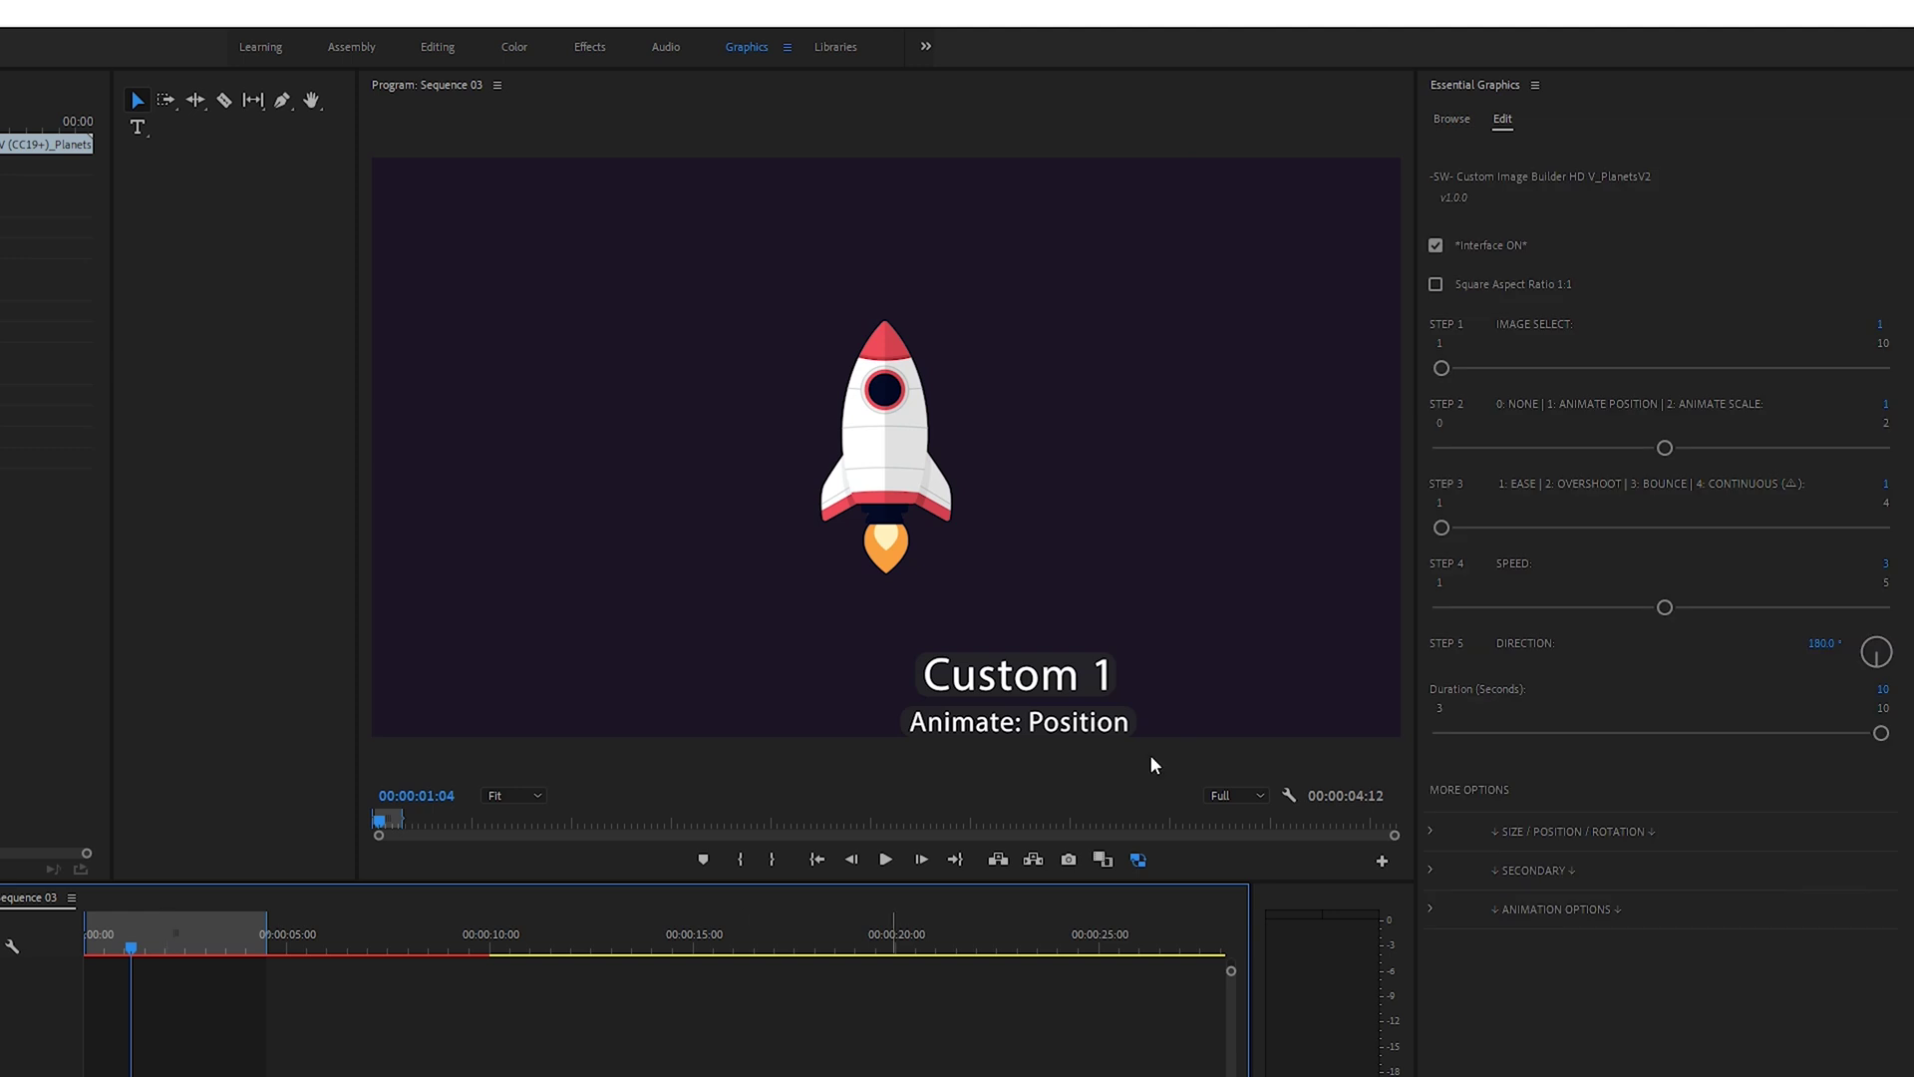
{"action": "left_click", "coordinate": [1436, 245]}
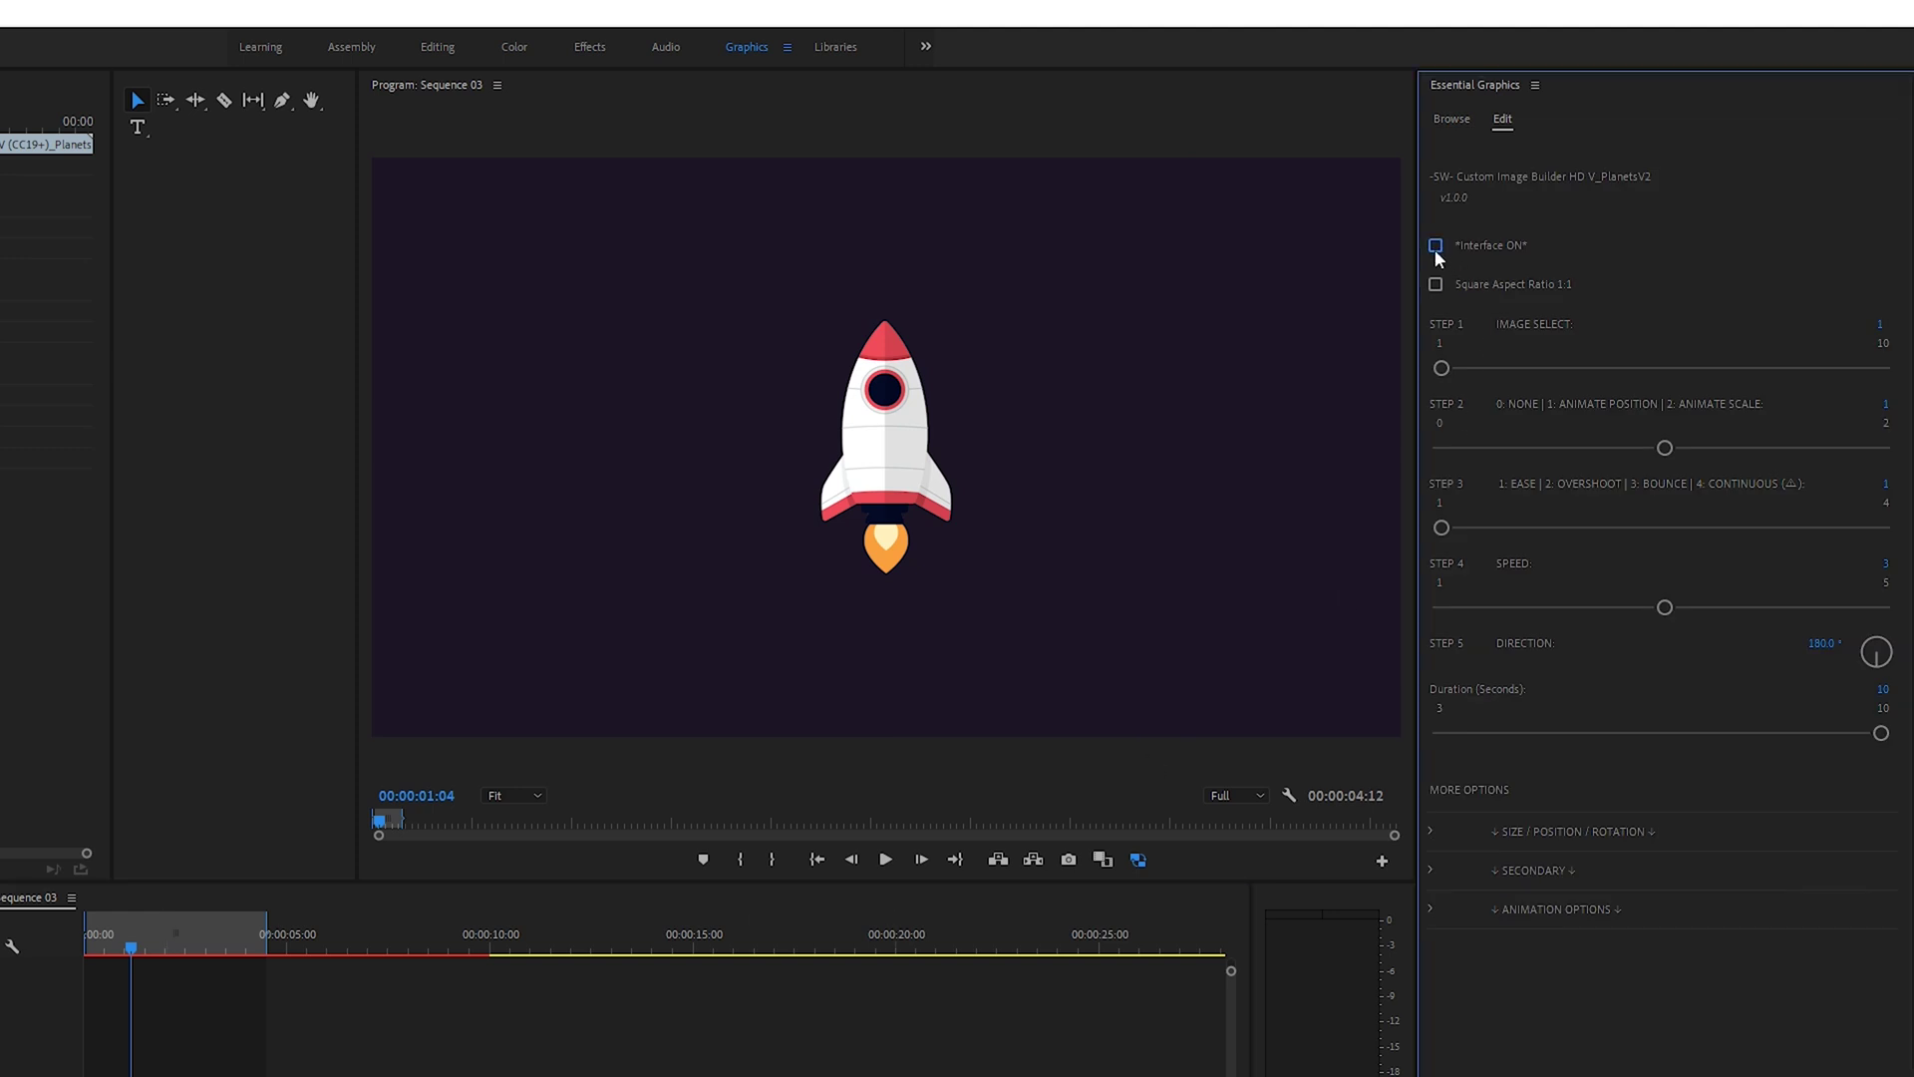
{"action": "left_click_drag", "start_coordinate": [1443, 368], "coordinate": [1507, 369]}
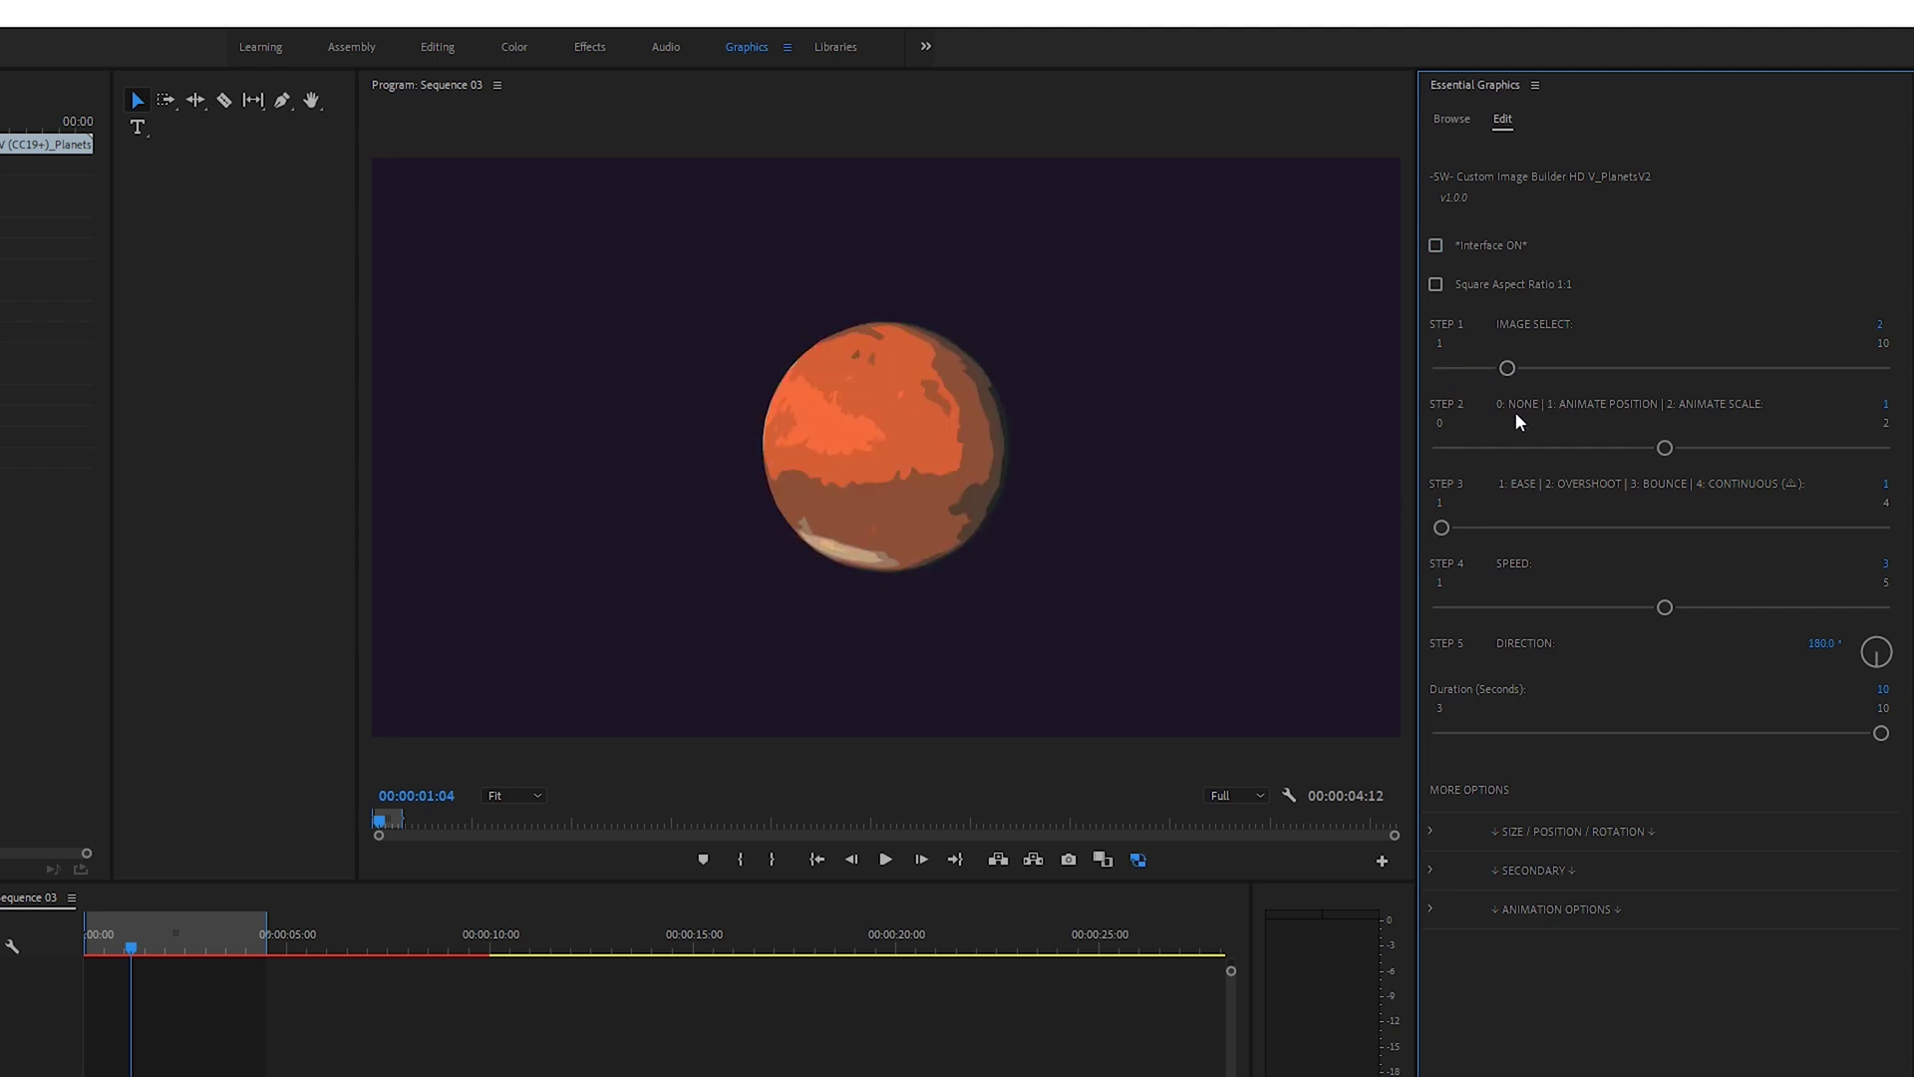
Step: Set the red planet's animation type to 2 (Overshoot), scale it to 50 and place it in the frame's left part
{"action": "key", "text": "ctrl+s"}
{"action": "left_click_drag", "start_coordinate": [1541, 534], "coordinate": [1558, 532]}
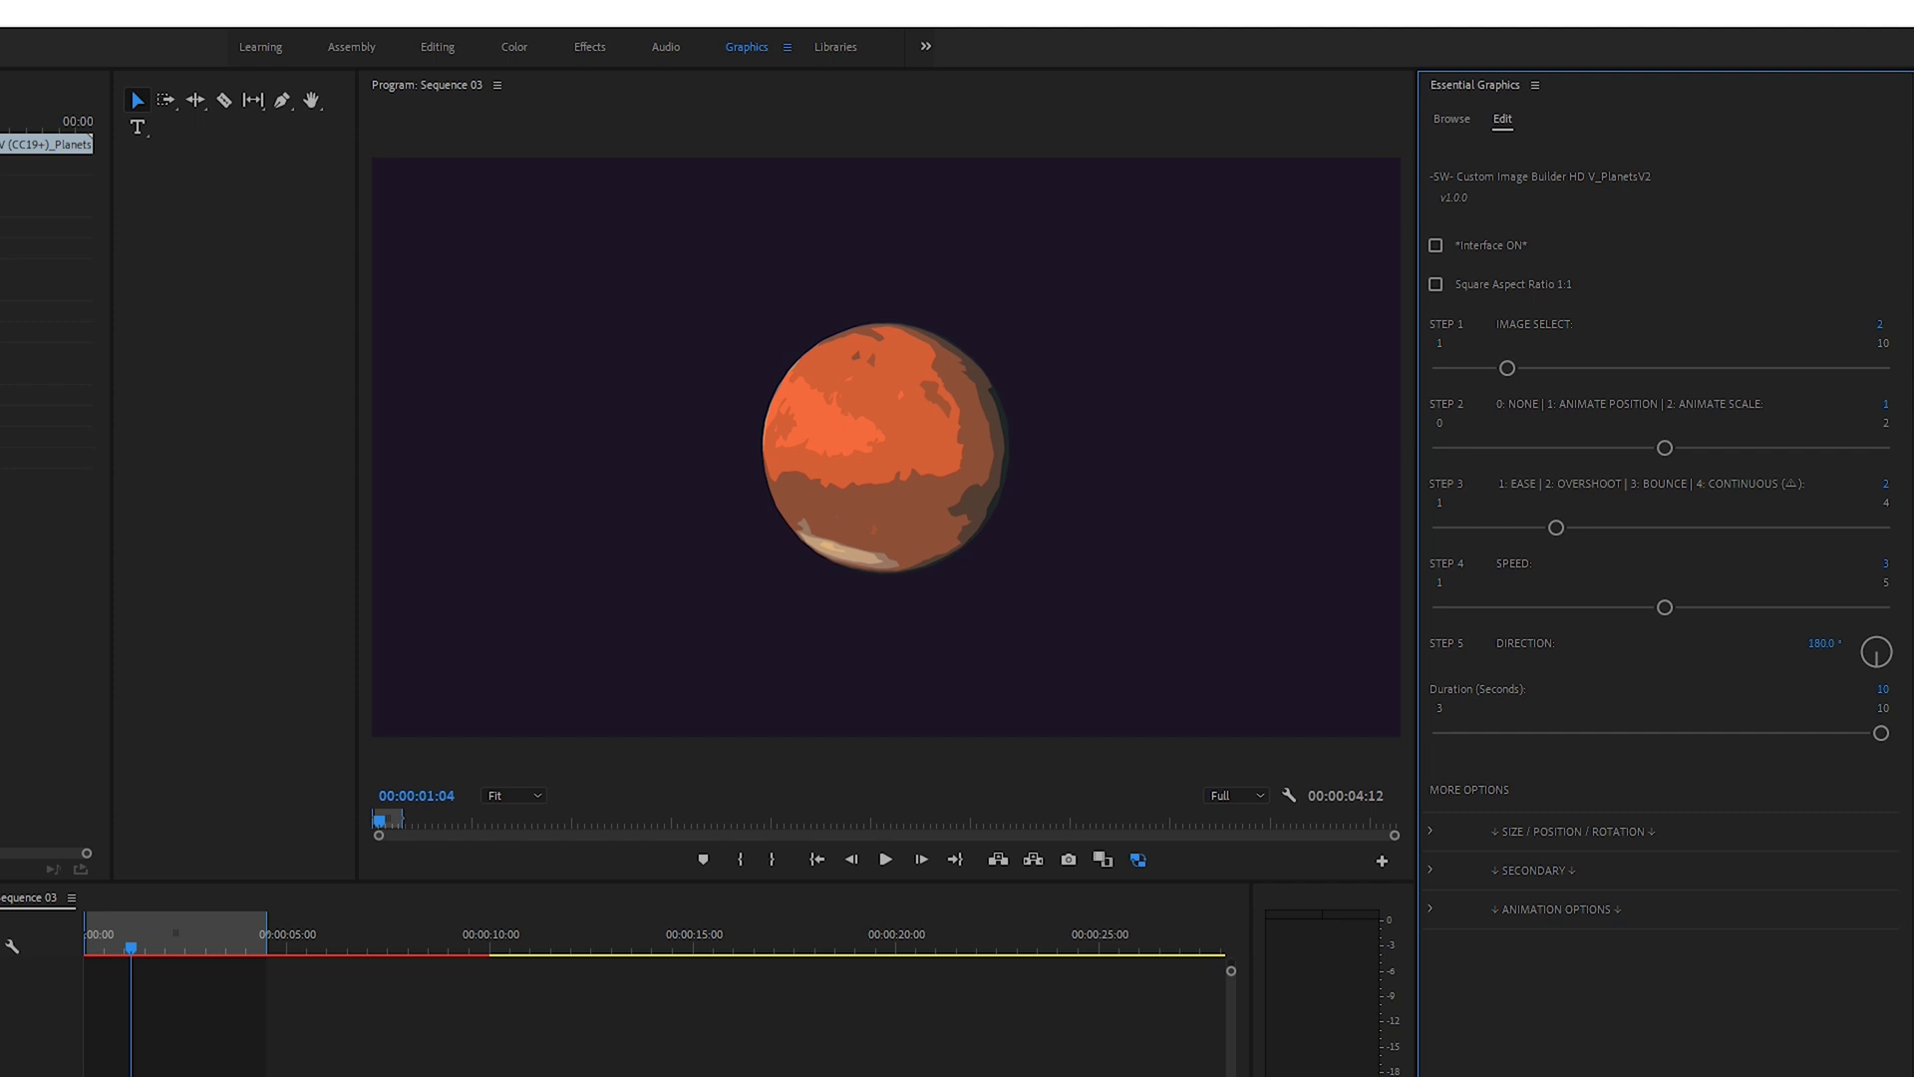
{"action": "key", "text": "shift+5"}
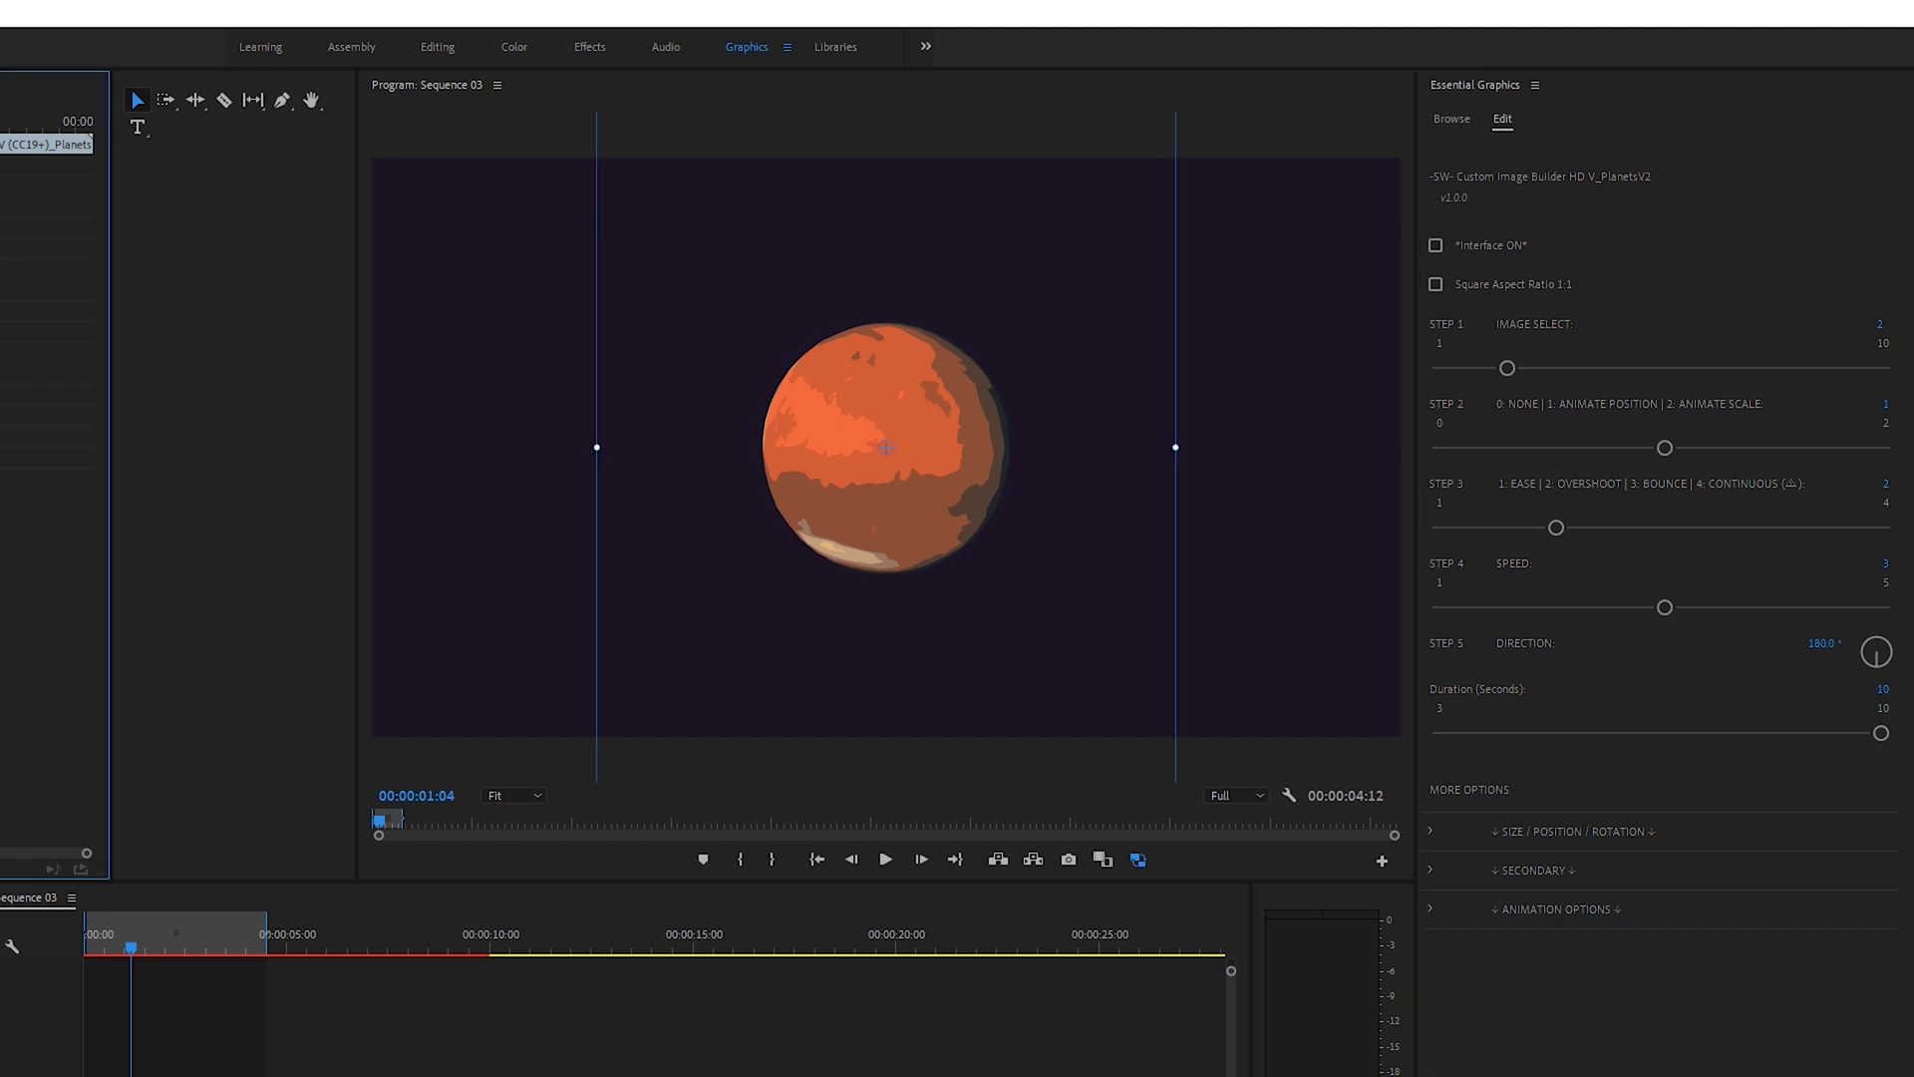
{"action": "key", "text": "Return"}
{"action": "left_click_drag", "start_coordinate": [906, 508], "coordinate": [532, 471]}
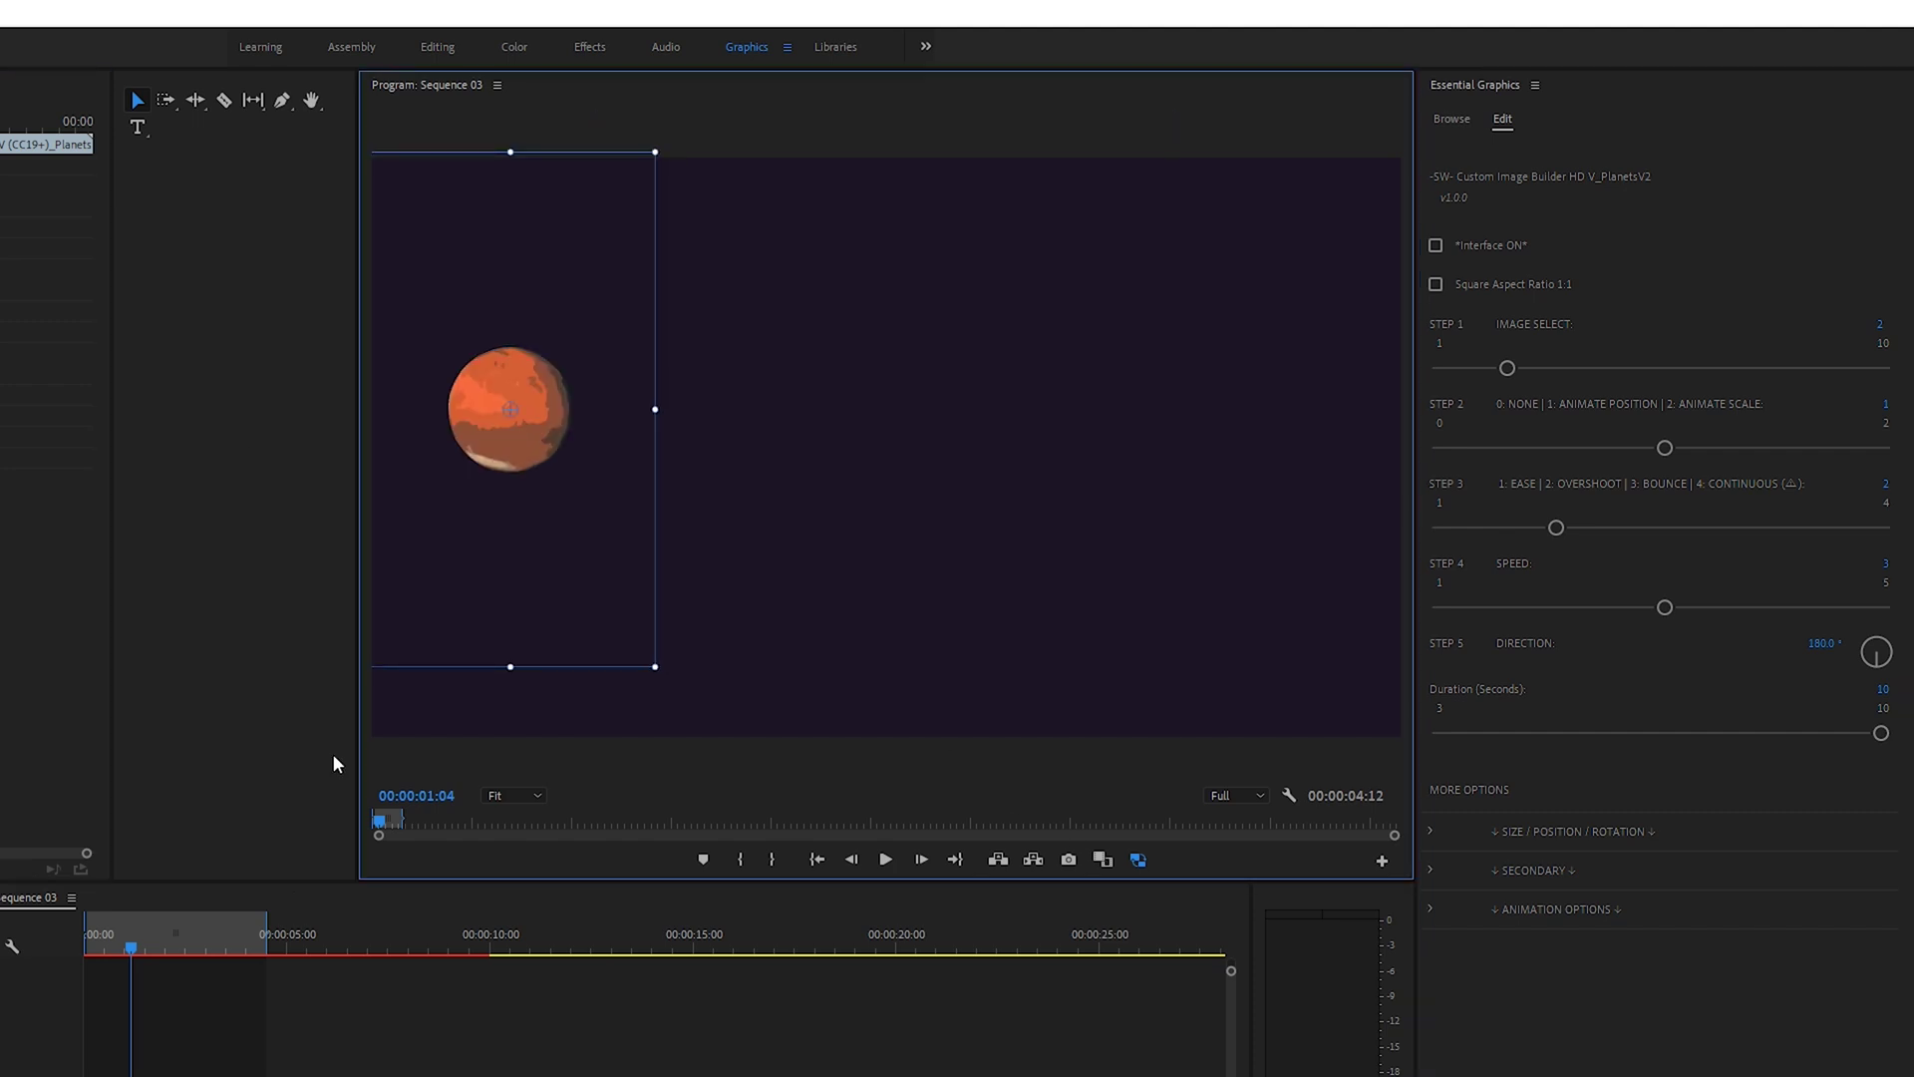
Step: Play the red planet's entrance animation from the start of the sequence
{"action": "left_click_drag", "start_coordinate": [97, 933], "coordinate": [54, 937]}
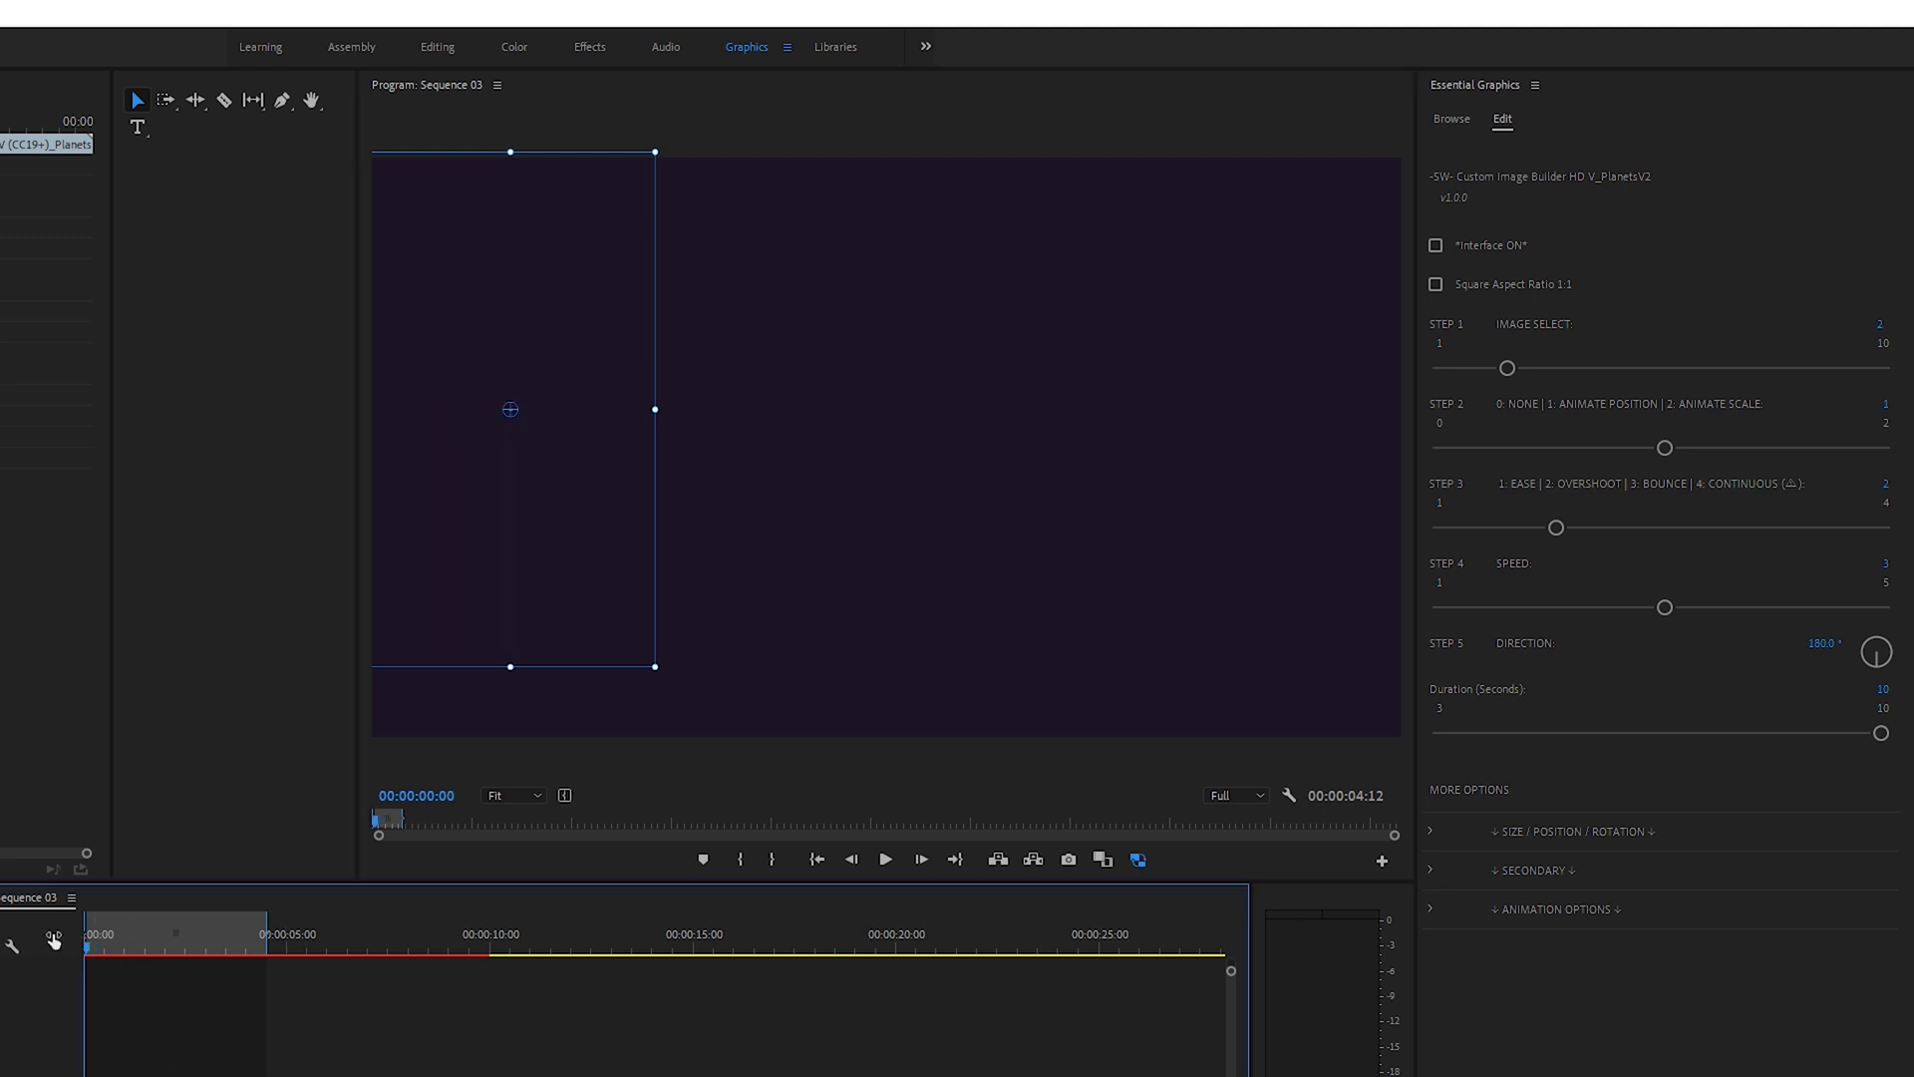
{"action": "key", "text": "space"}
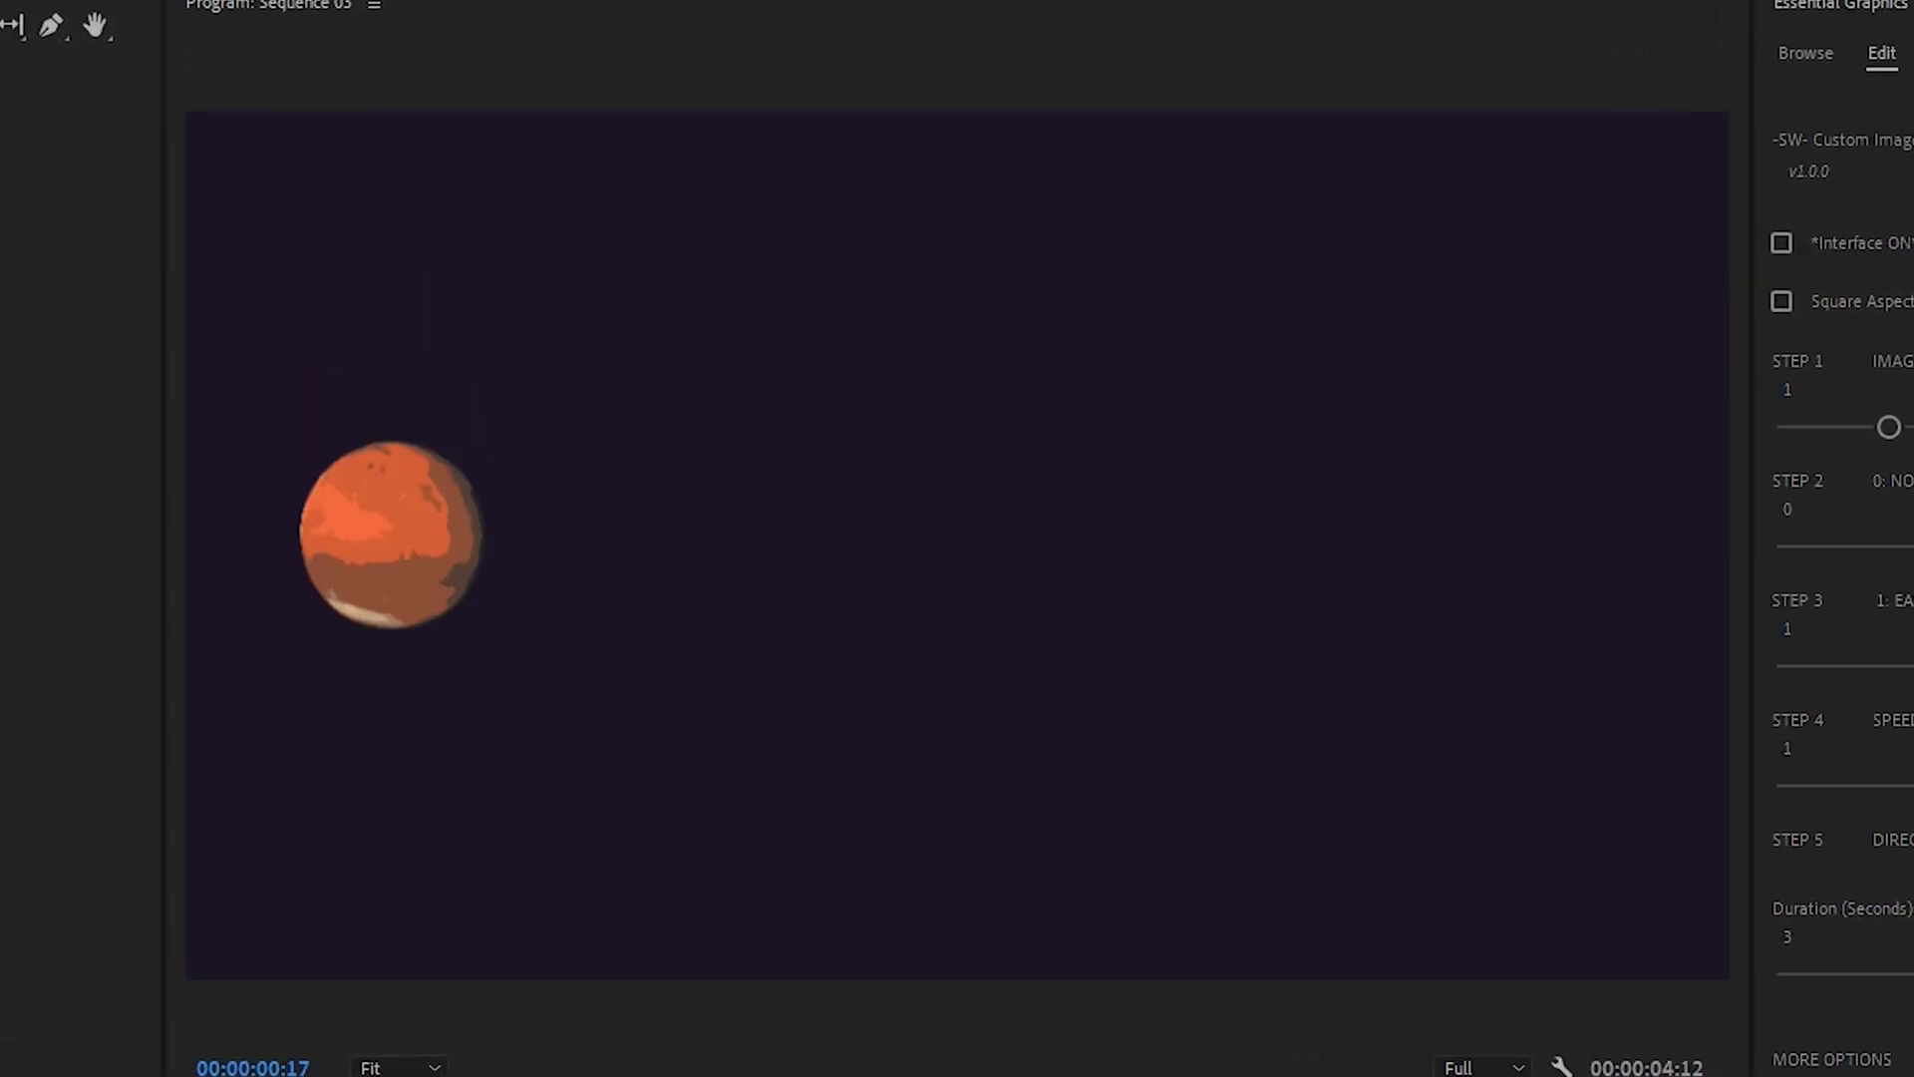
{"action": "key", "text": "space"}
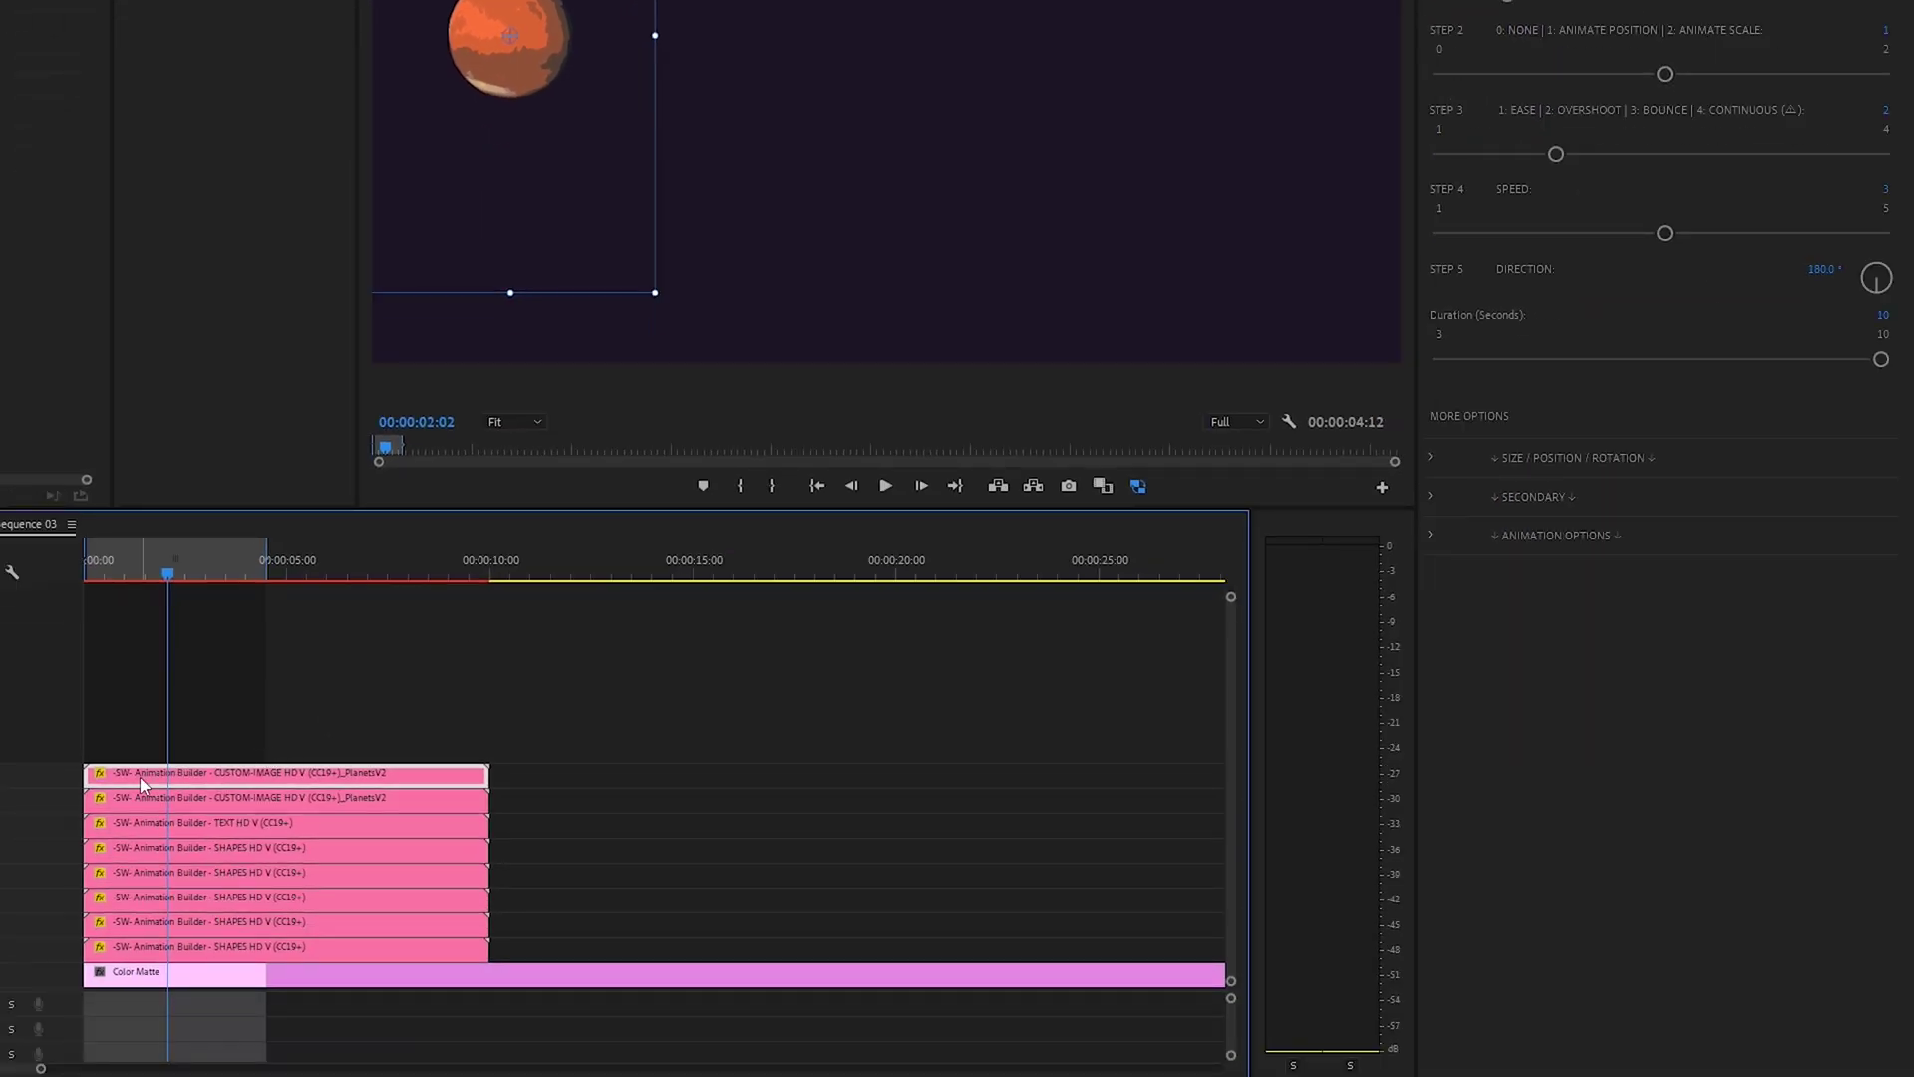
Step: Duplicate the red planet clip onto the track above, change its image to 4 and move it away from the original
{"action": "left_click_drag", "start_coordinate": [134, 778], "coordinate": [141, 751]}
{"action": "left_click_drag", "start_coordinate": [1509, 1], "coordinate": [1592, 1]}
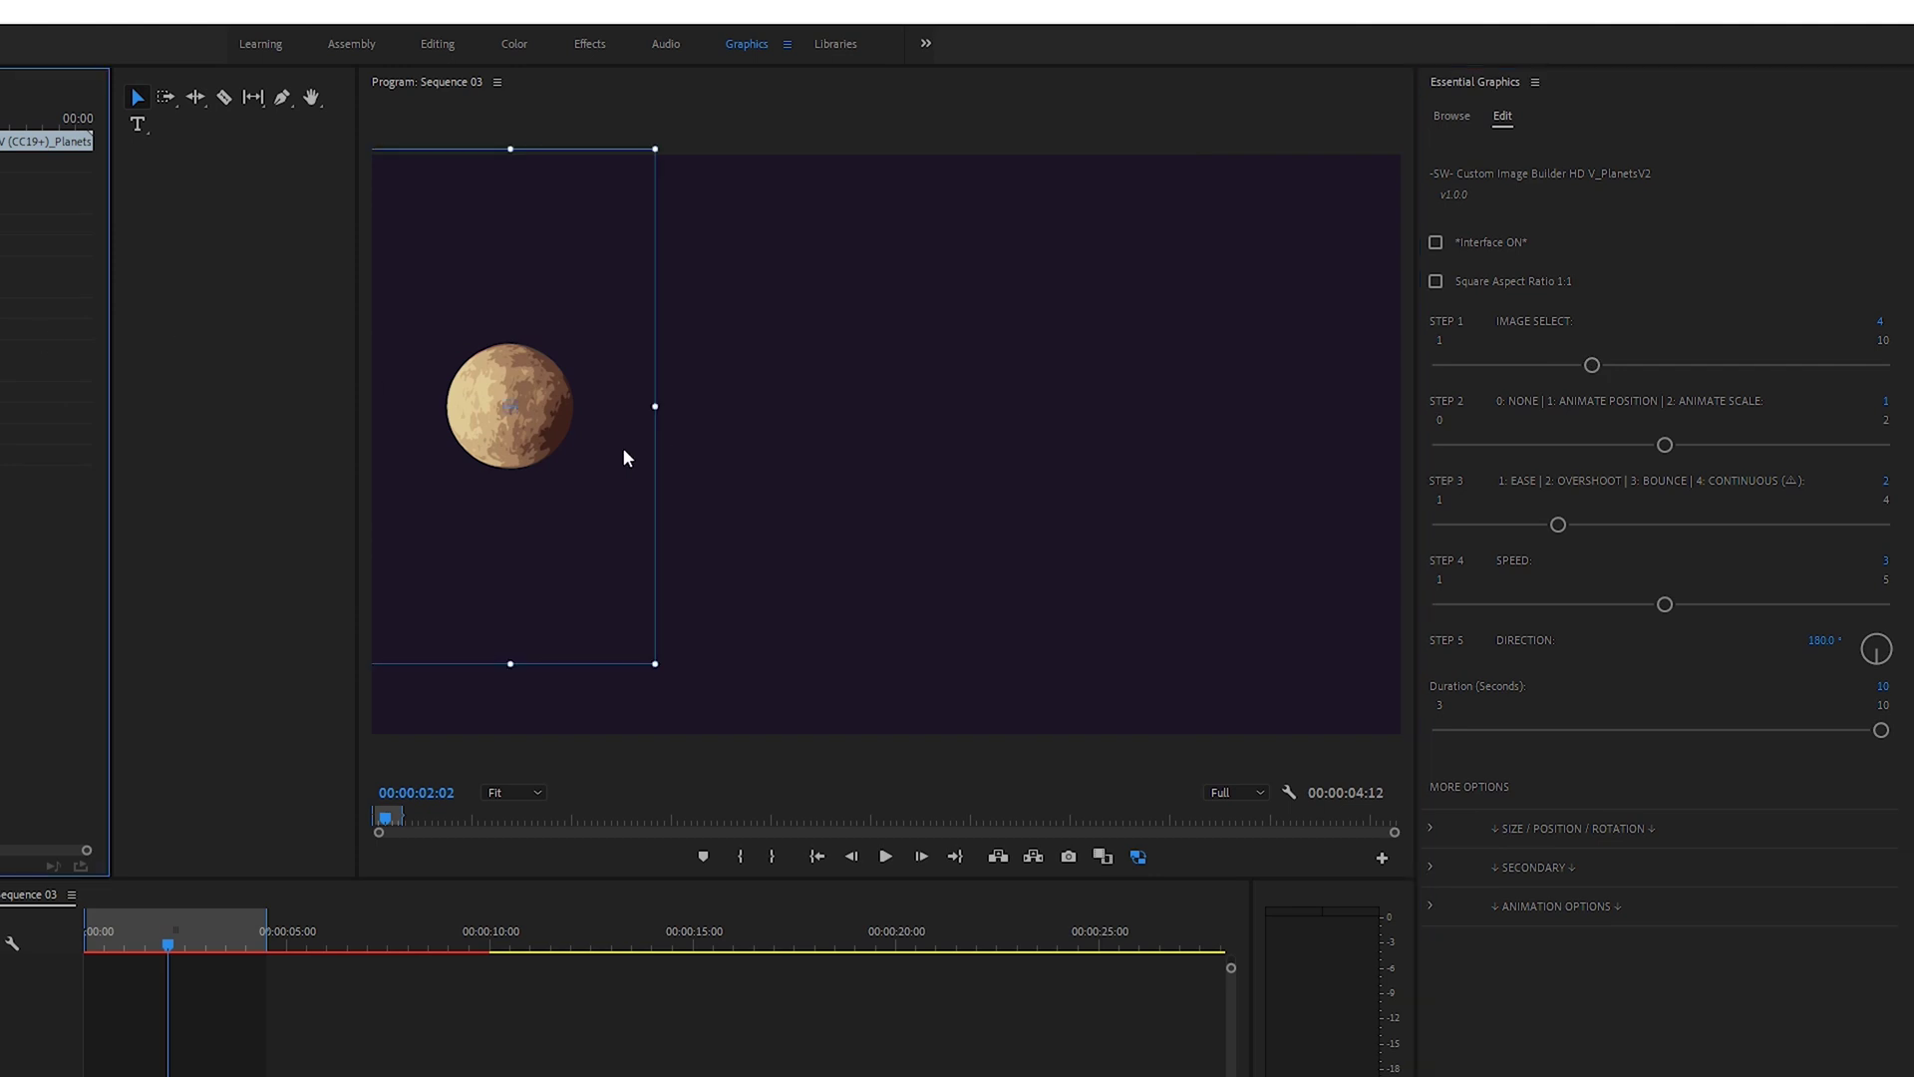
{"action": "left_click_drag", "start_coordinate": [577, 473], "coordinate": [987, 497]}
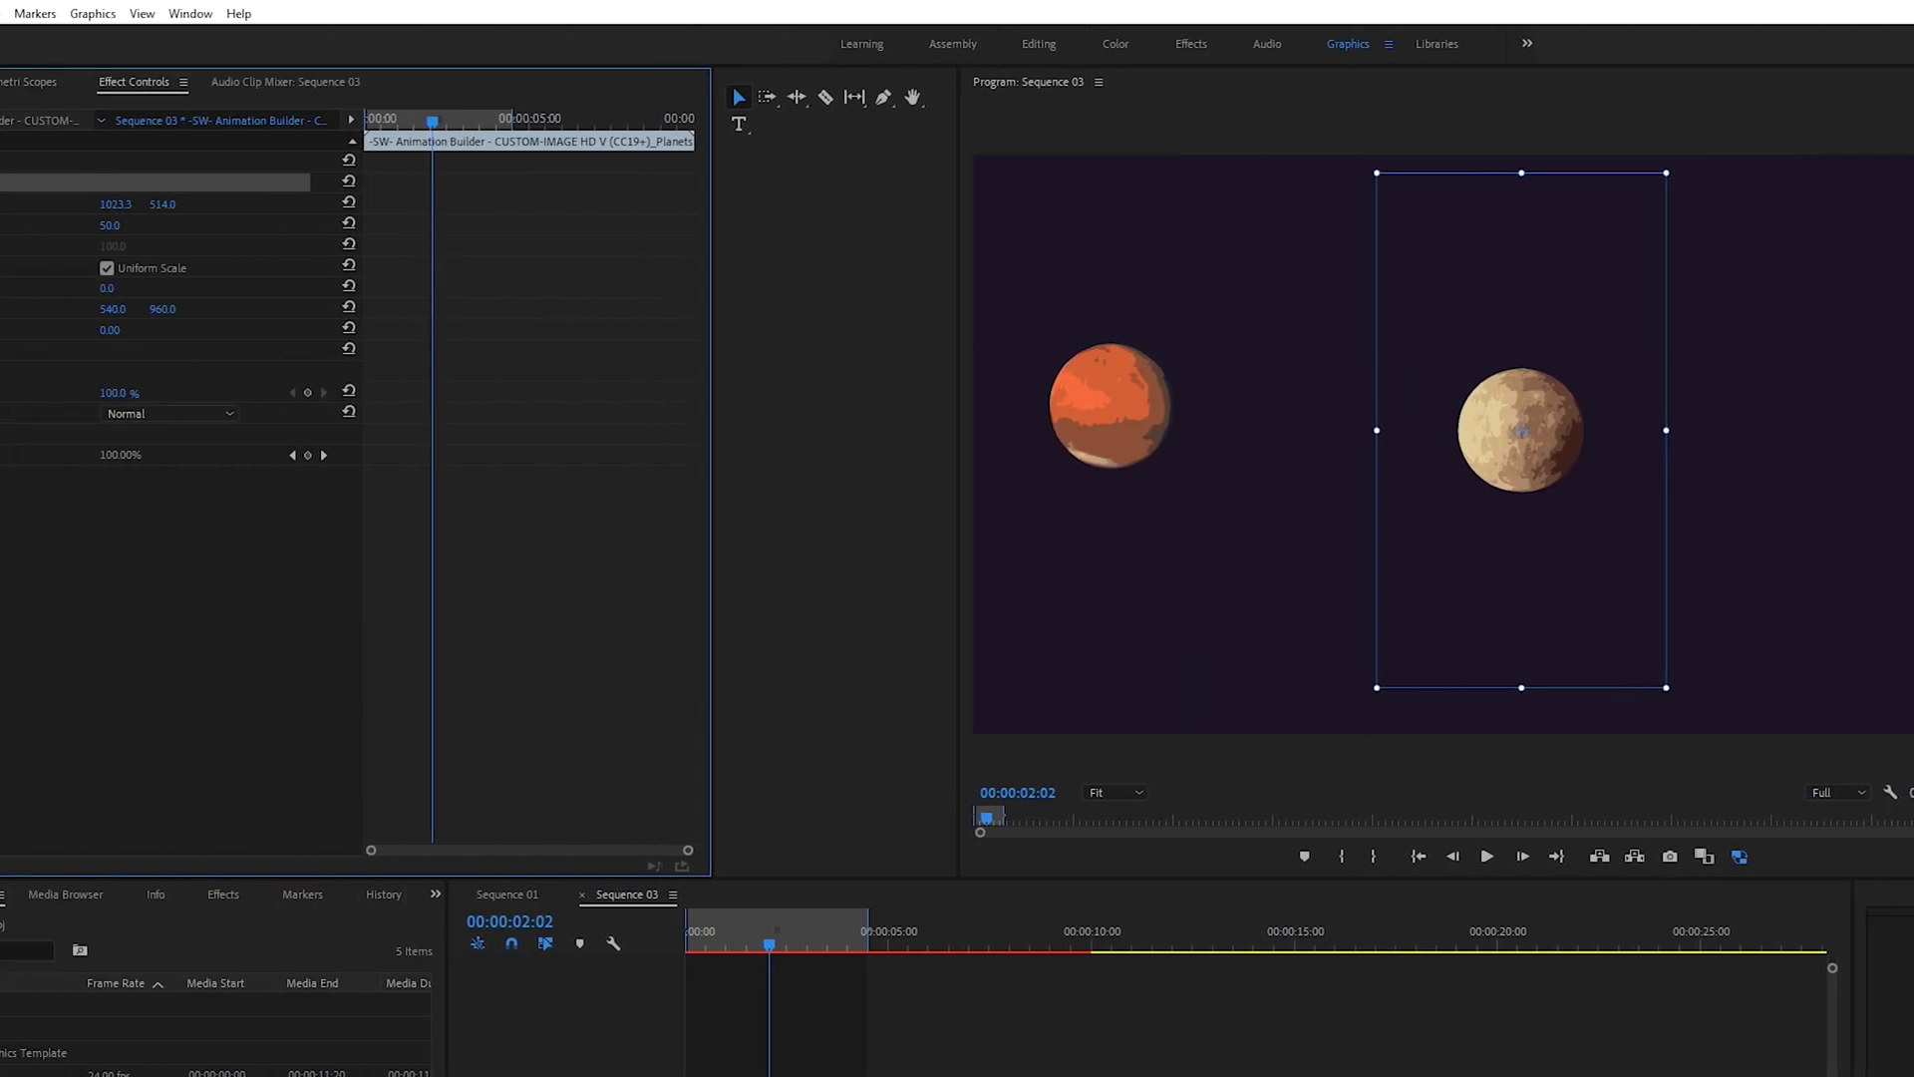
Step: Scale the beige planet to 75 and position it in the upper-right area of the frame
{"action": "left_click", "coordinate": [256, 225]}
{"action": "type", "text": "75"}
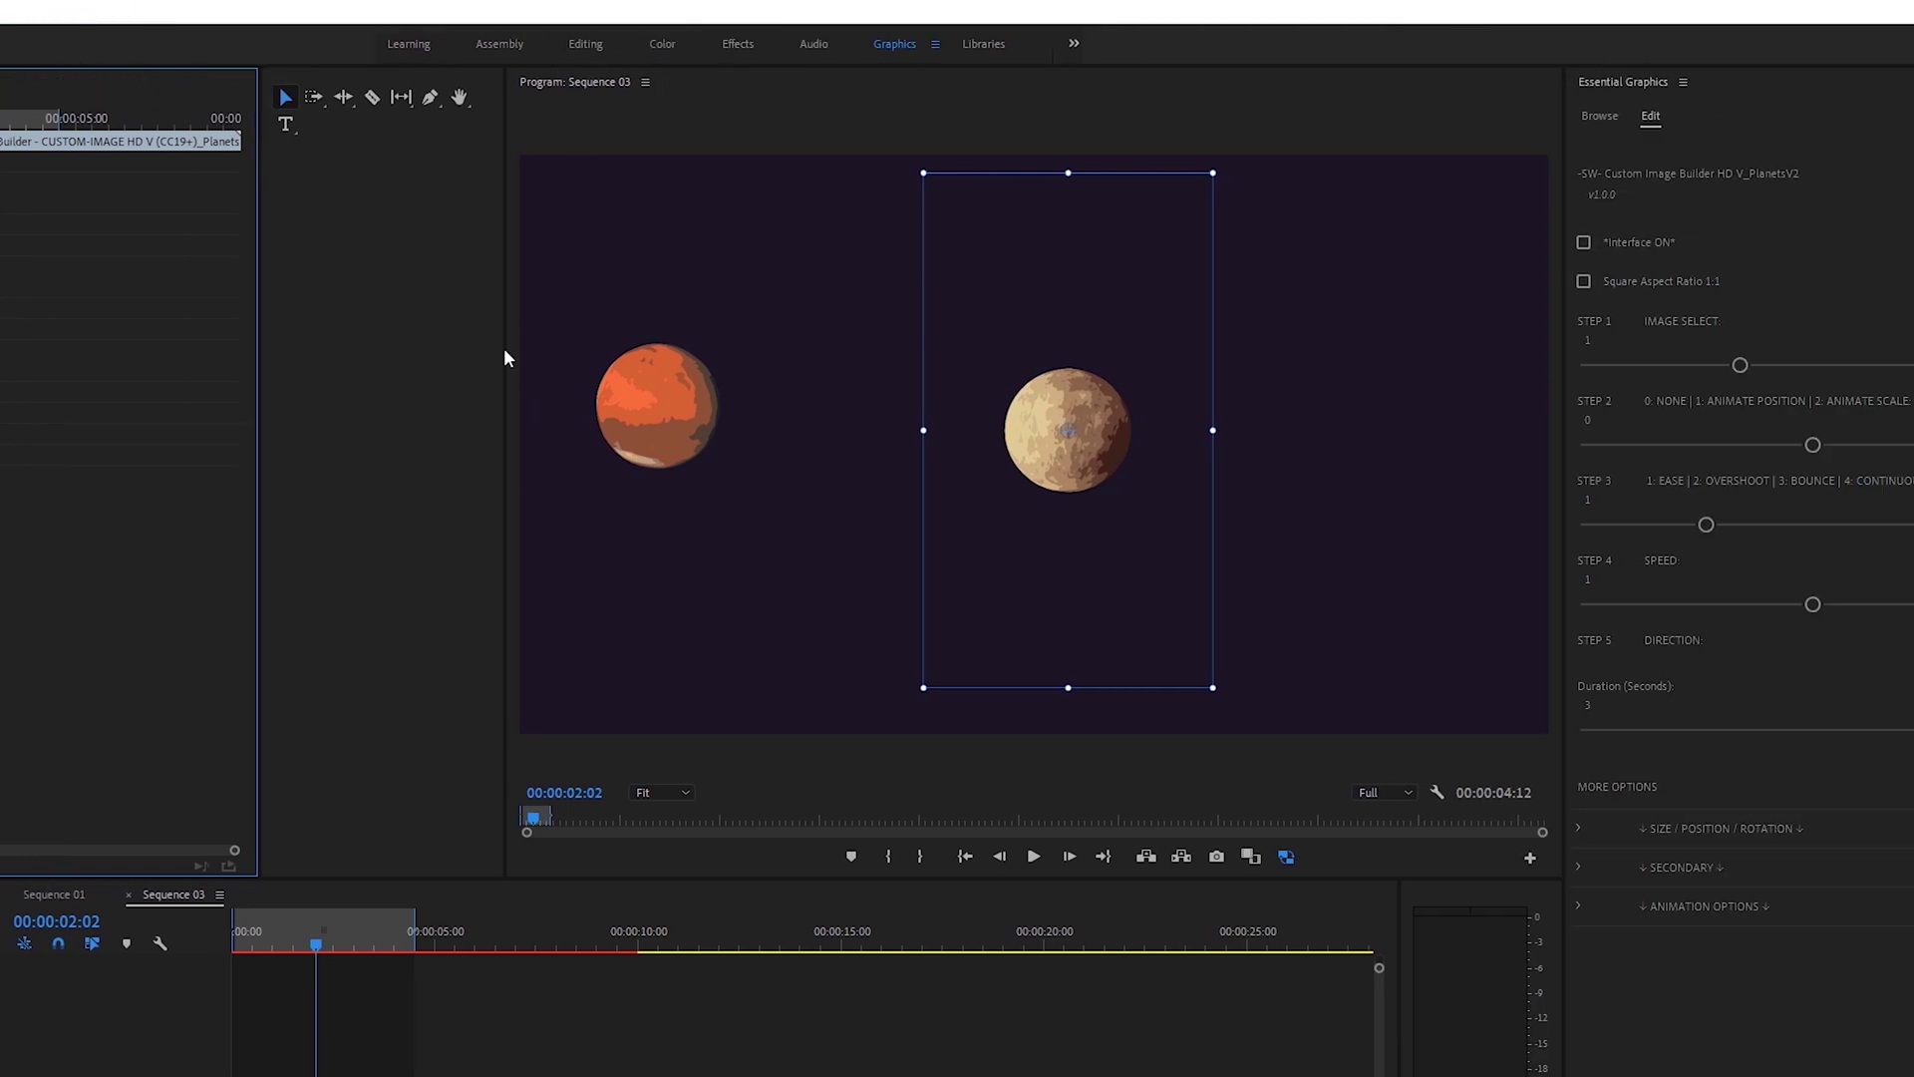
{"action": "key", "text": "Return"}
{"action": "left_click_drag", "start_coordinate": [1643, 506], "coordinate": [1913, 395]}
{"action": "left_click_drag", "start_coordinate": [1255, 394], "coordinate": [1191, 375]}
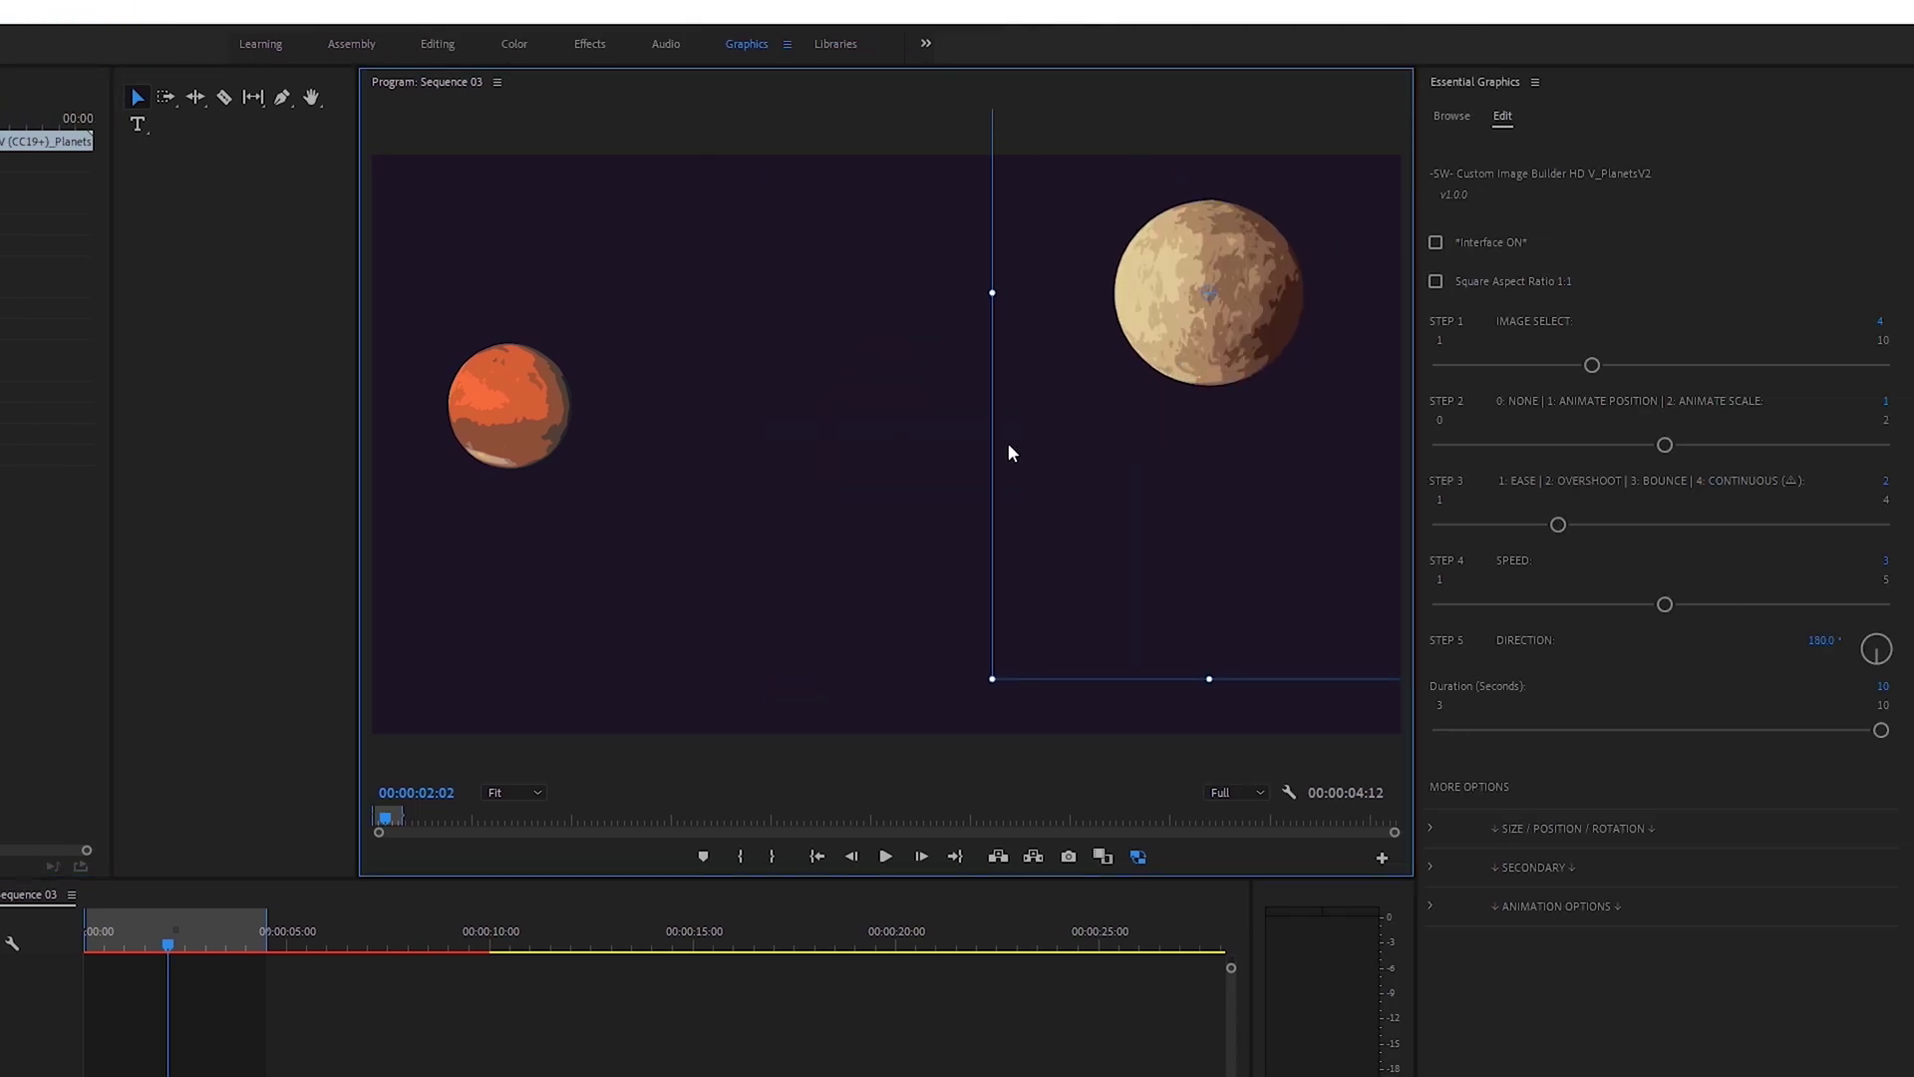
Step: Duplicate the beige planet clip onto the track above, select image 5, shrink it and place it over the large planet's lower-left edge
{"action": "left_click_drag", "start_coordinate": [175, 756], "coordinate": [164, 727]}
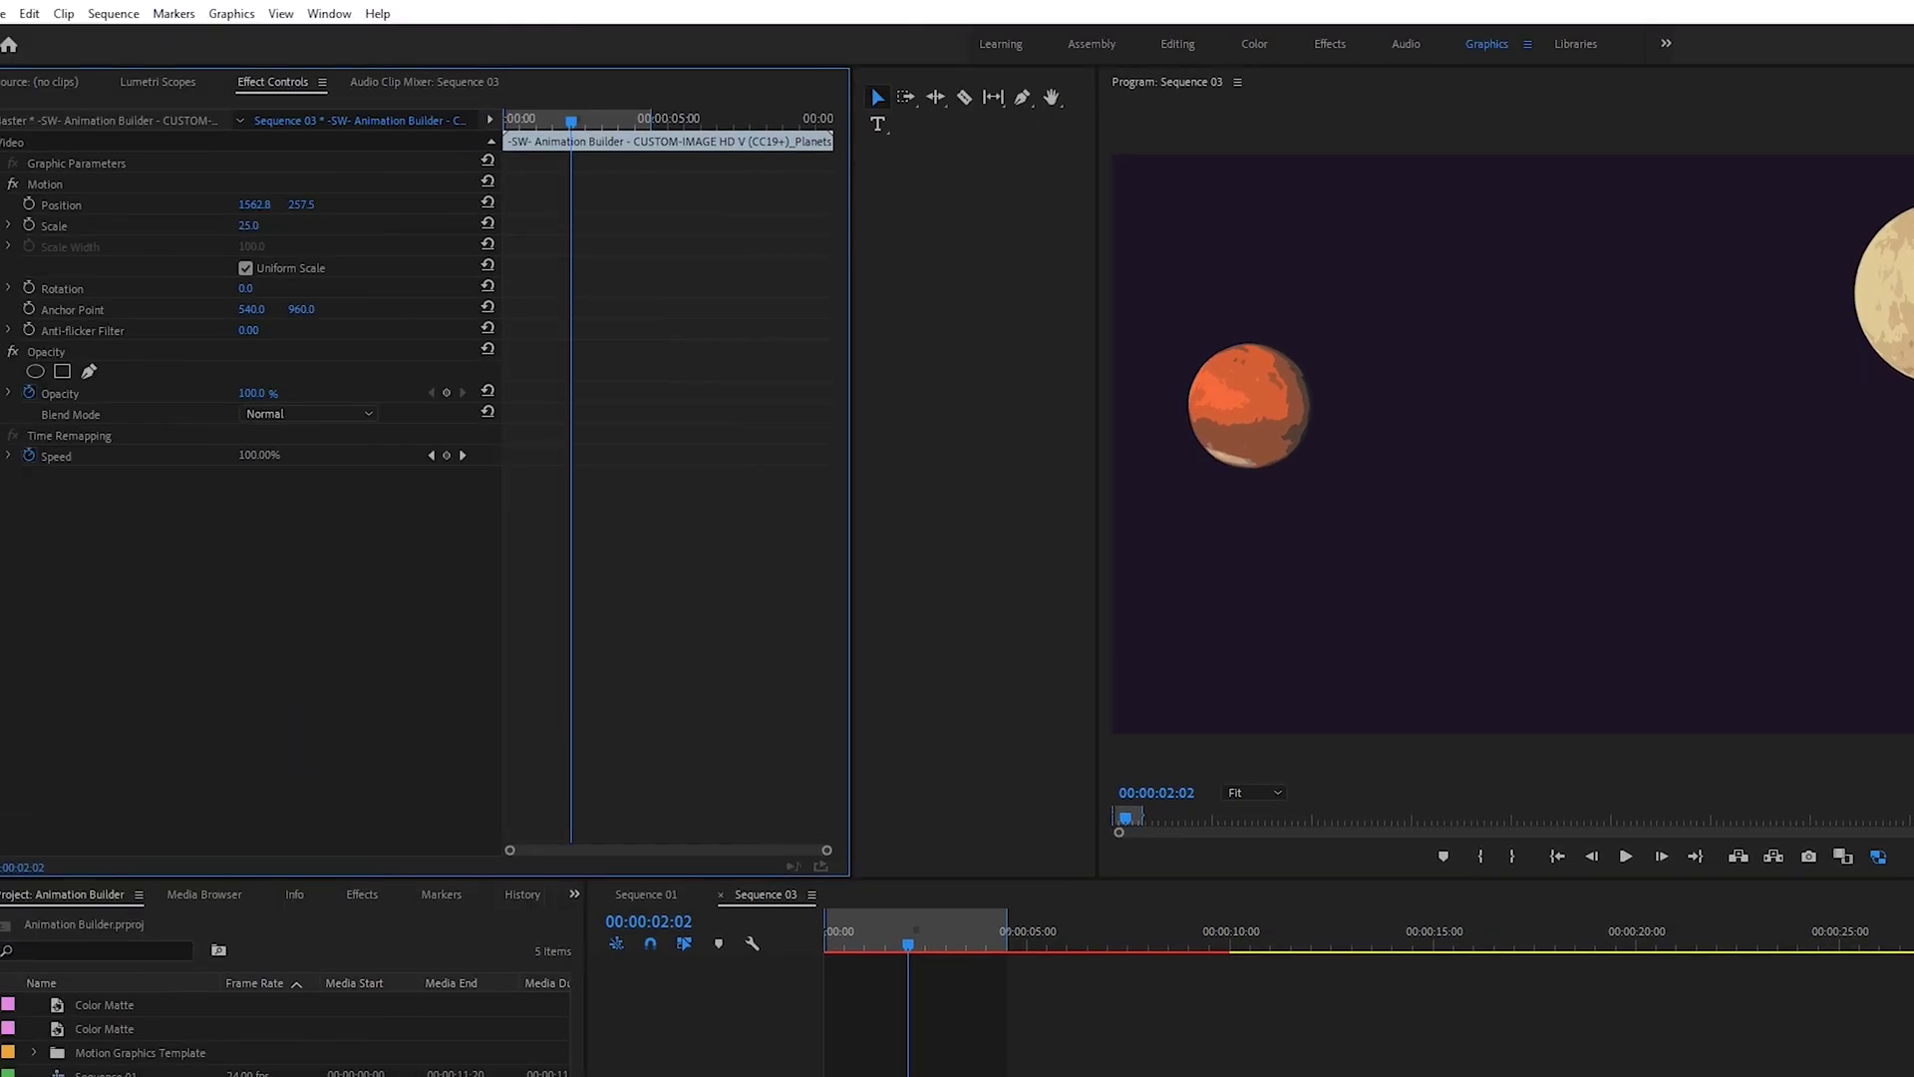
{"action": "mouse_move", "coordinate": [1611, 369]}
{"action": "left_mouse_down"}
{"action": "mouse_move", "coordinate": [1679, 365]}
{"action": "mouse_move", "coordinate": [1635, 369]}
{"action": "left_mouse_up"}
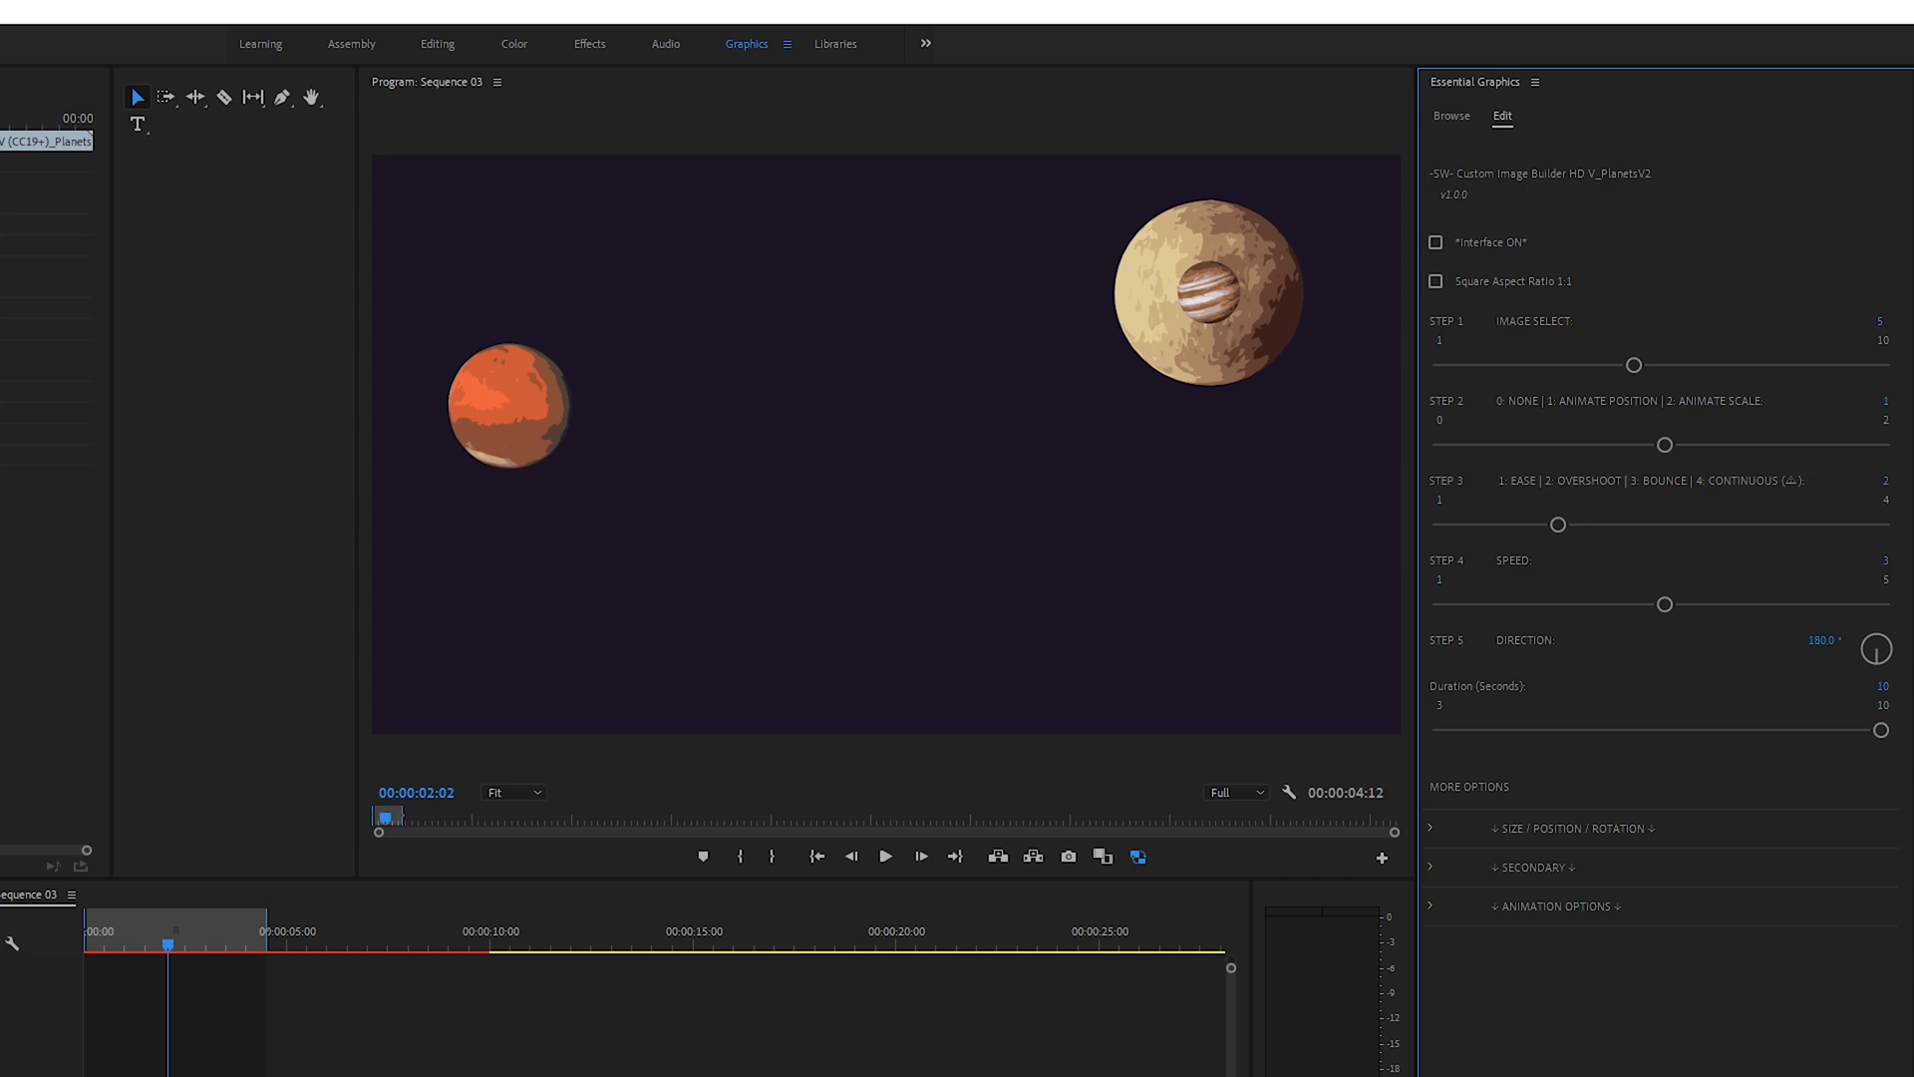
{"action": "left_click_drag", "start_coordinate": [1173, 333], "coordinate": [1125, 374]}
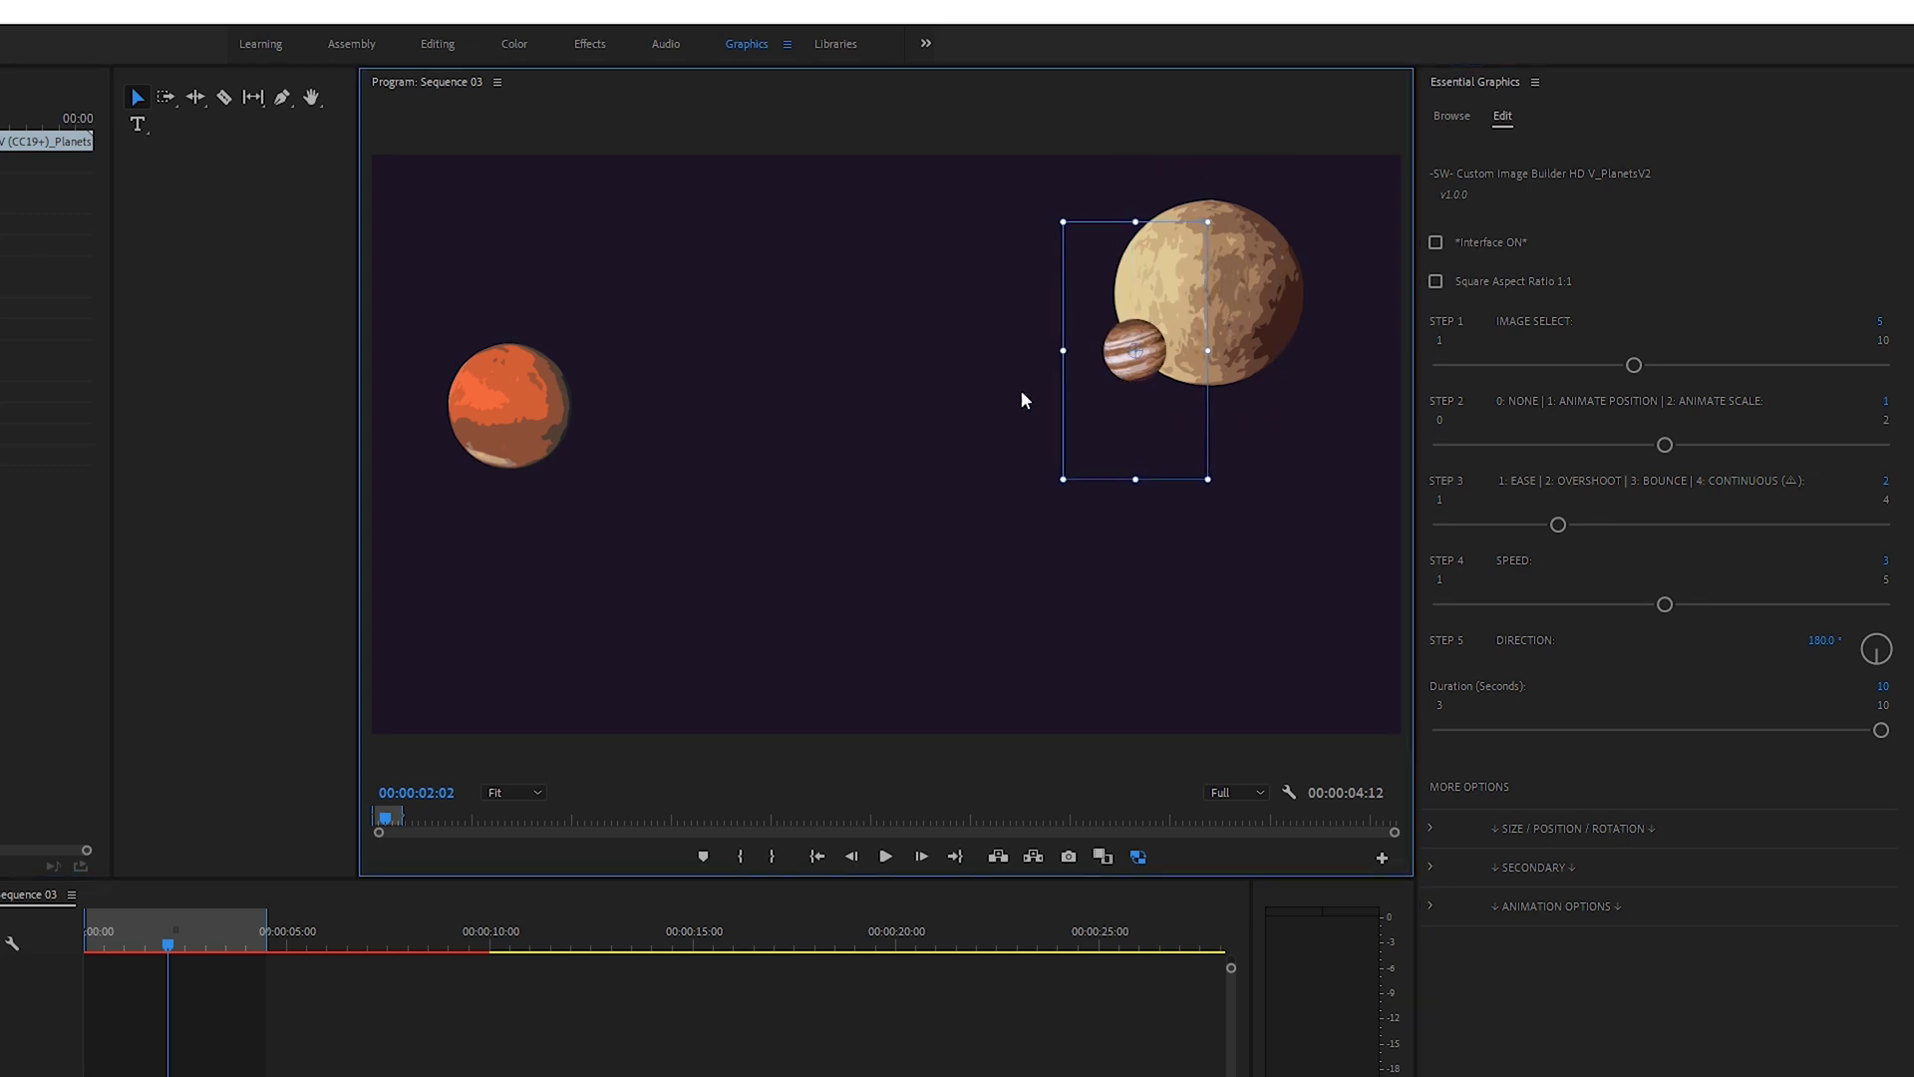
{"action": "key", "text": "shift+5"}
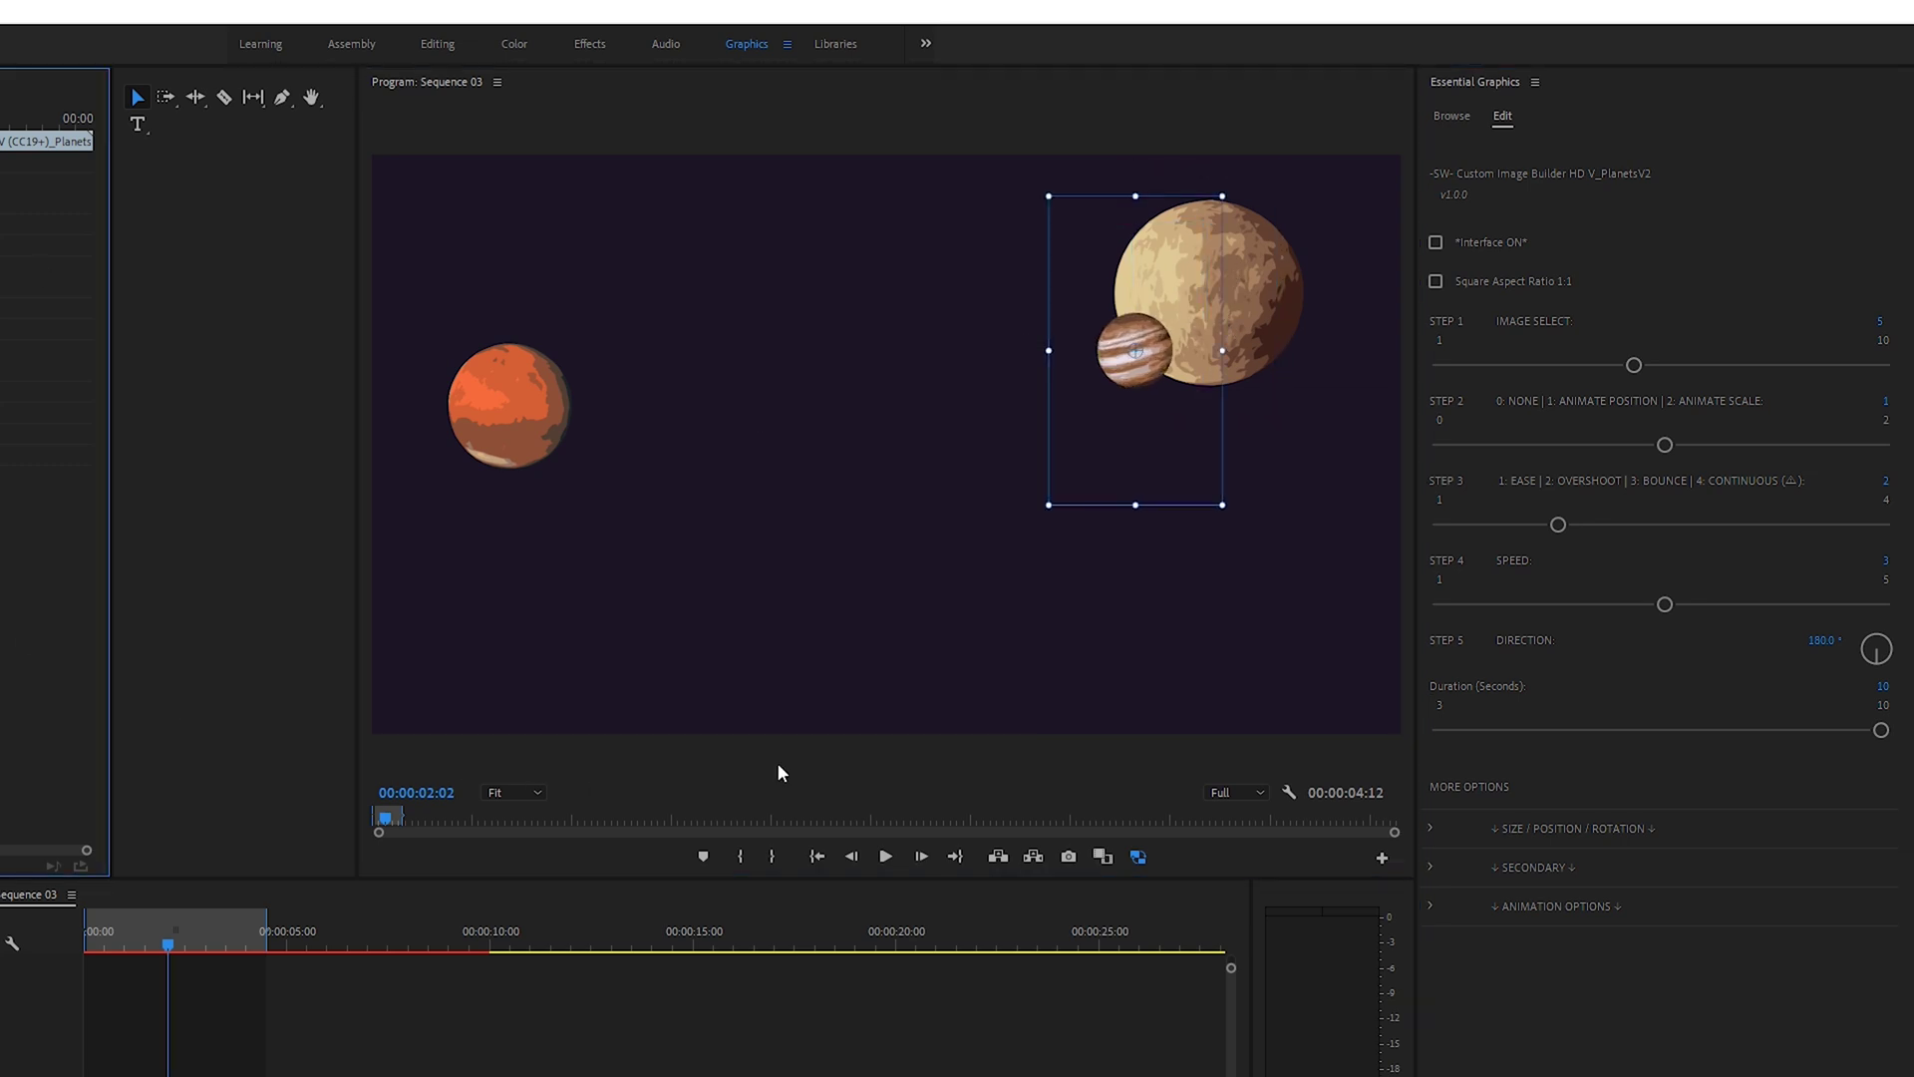
Step: Duplicate the striped planet clip onto the track above, select image 3, enlarge it slightly and place it below the red planet
{"action": "left_click_drag", "start_coordinate": [189, 815], "coordinate": [189, 794]}
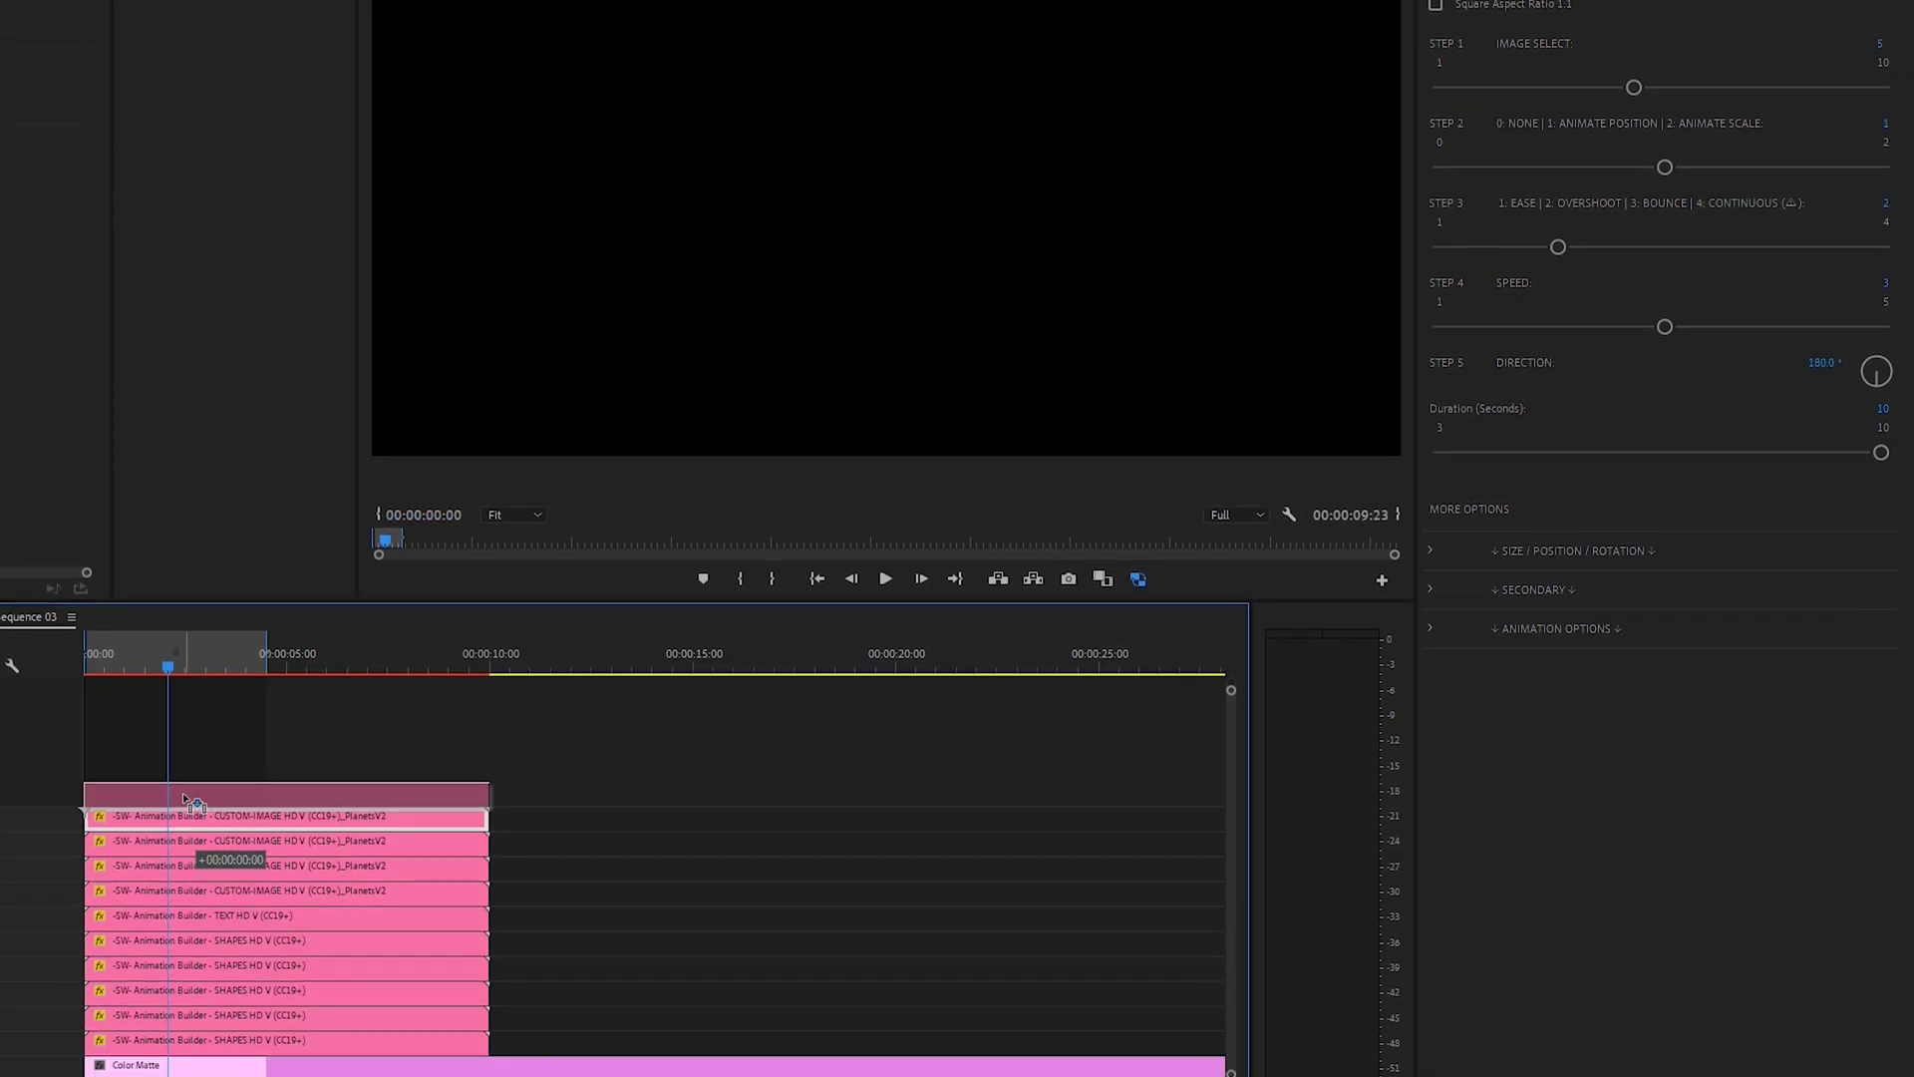
{"action": "mouse_move", "coordinate": [1637, 11]}
{"action": "left_mouse_down"}
{"action": "mouse_move", "coordinate": [1596, 12]}
{"action": "mouse_move", "coordinate": [1673, 19]}
{"action": "left_mouse_up"}
{"action": "left_click_drag", "start_coordinate": [1673, 379], "coordinate": [1545, 392]}
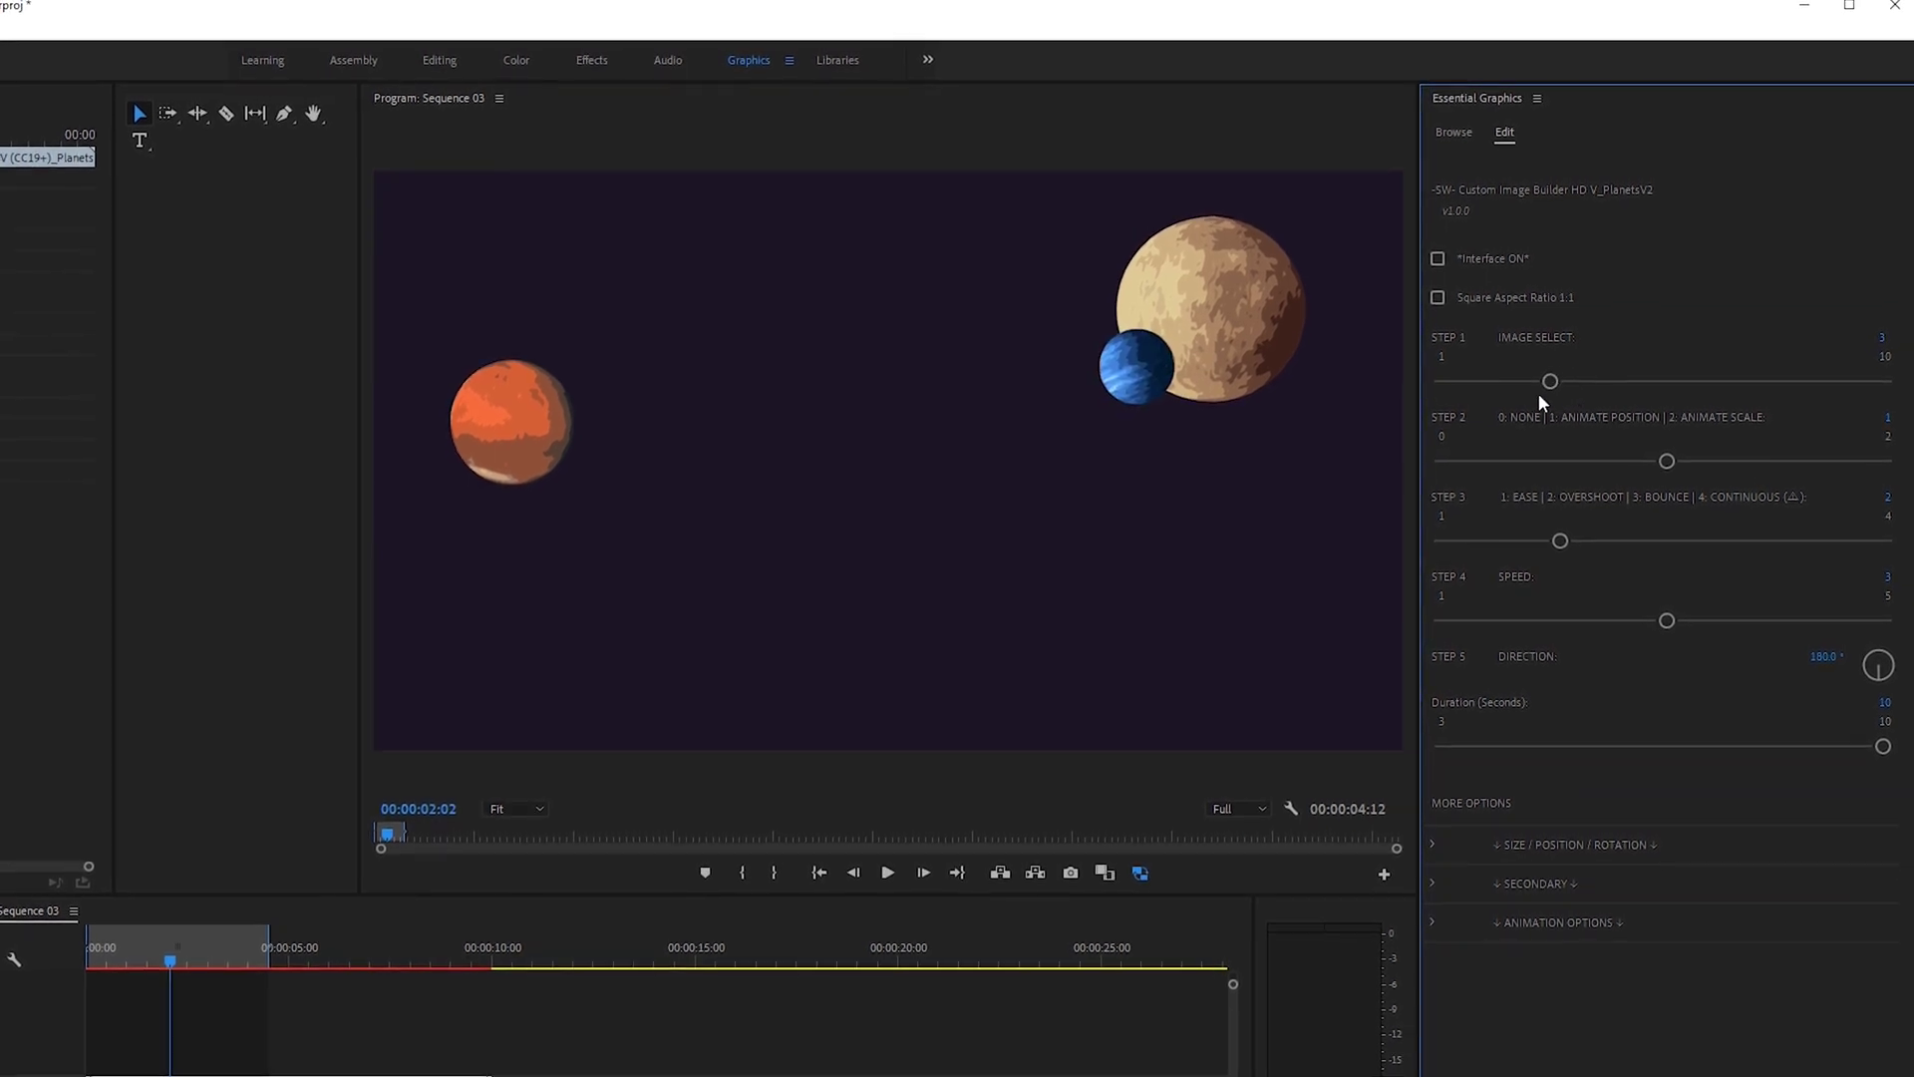
{"action": "left_click_drag", "start_coordinate": [1137, 362], "coordinate": [625, 583]}
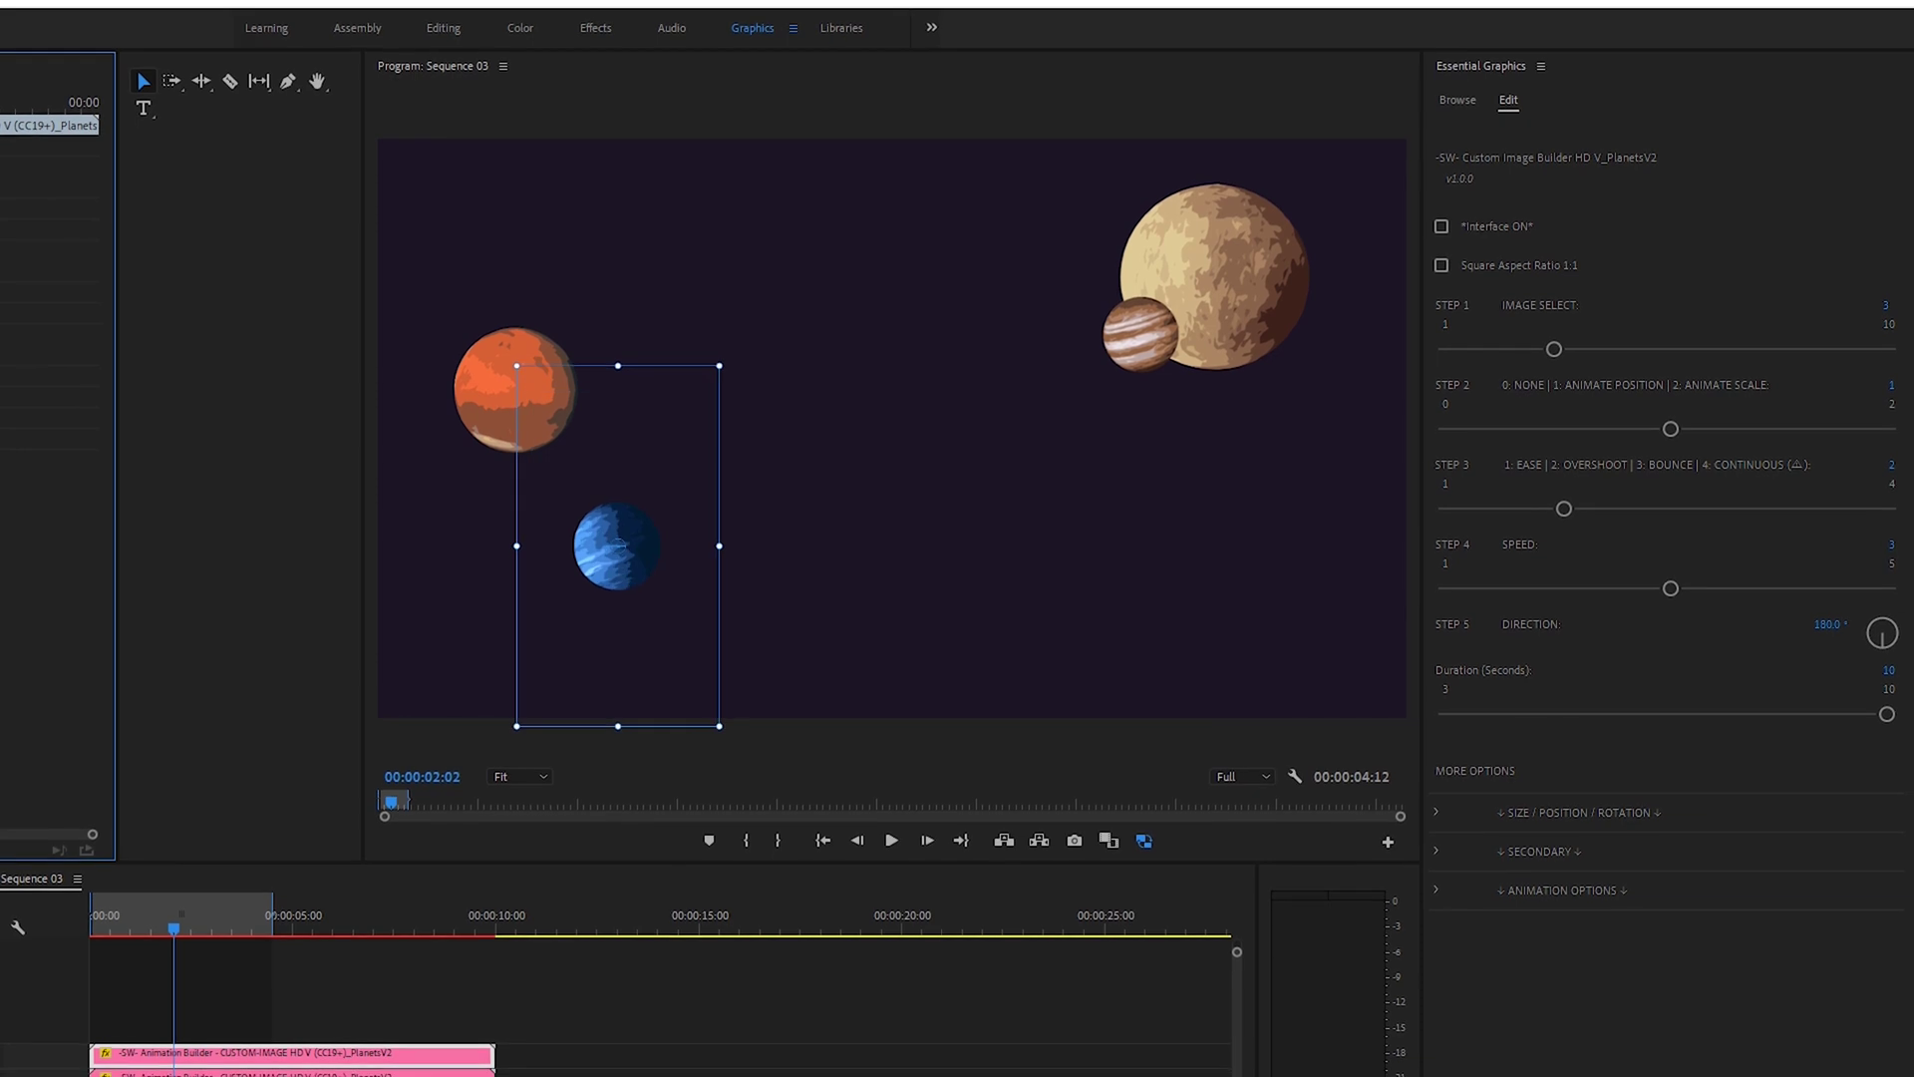
Step: Deselect the clips and play the four planets' entrance from the start of the sequence
{"action": "left_click", "coordinate": [307, 1025]}
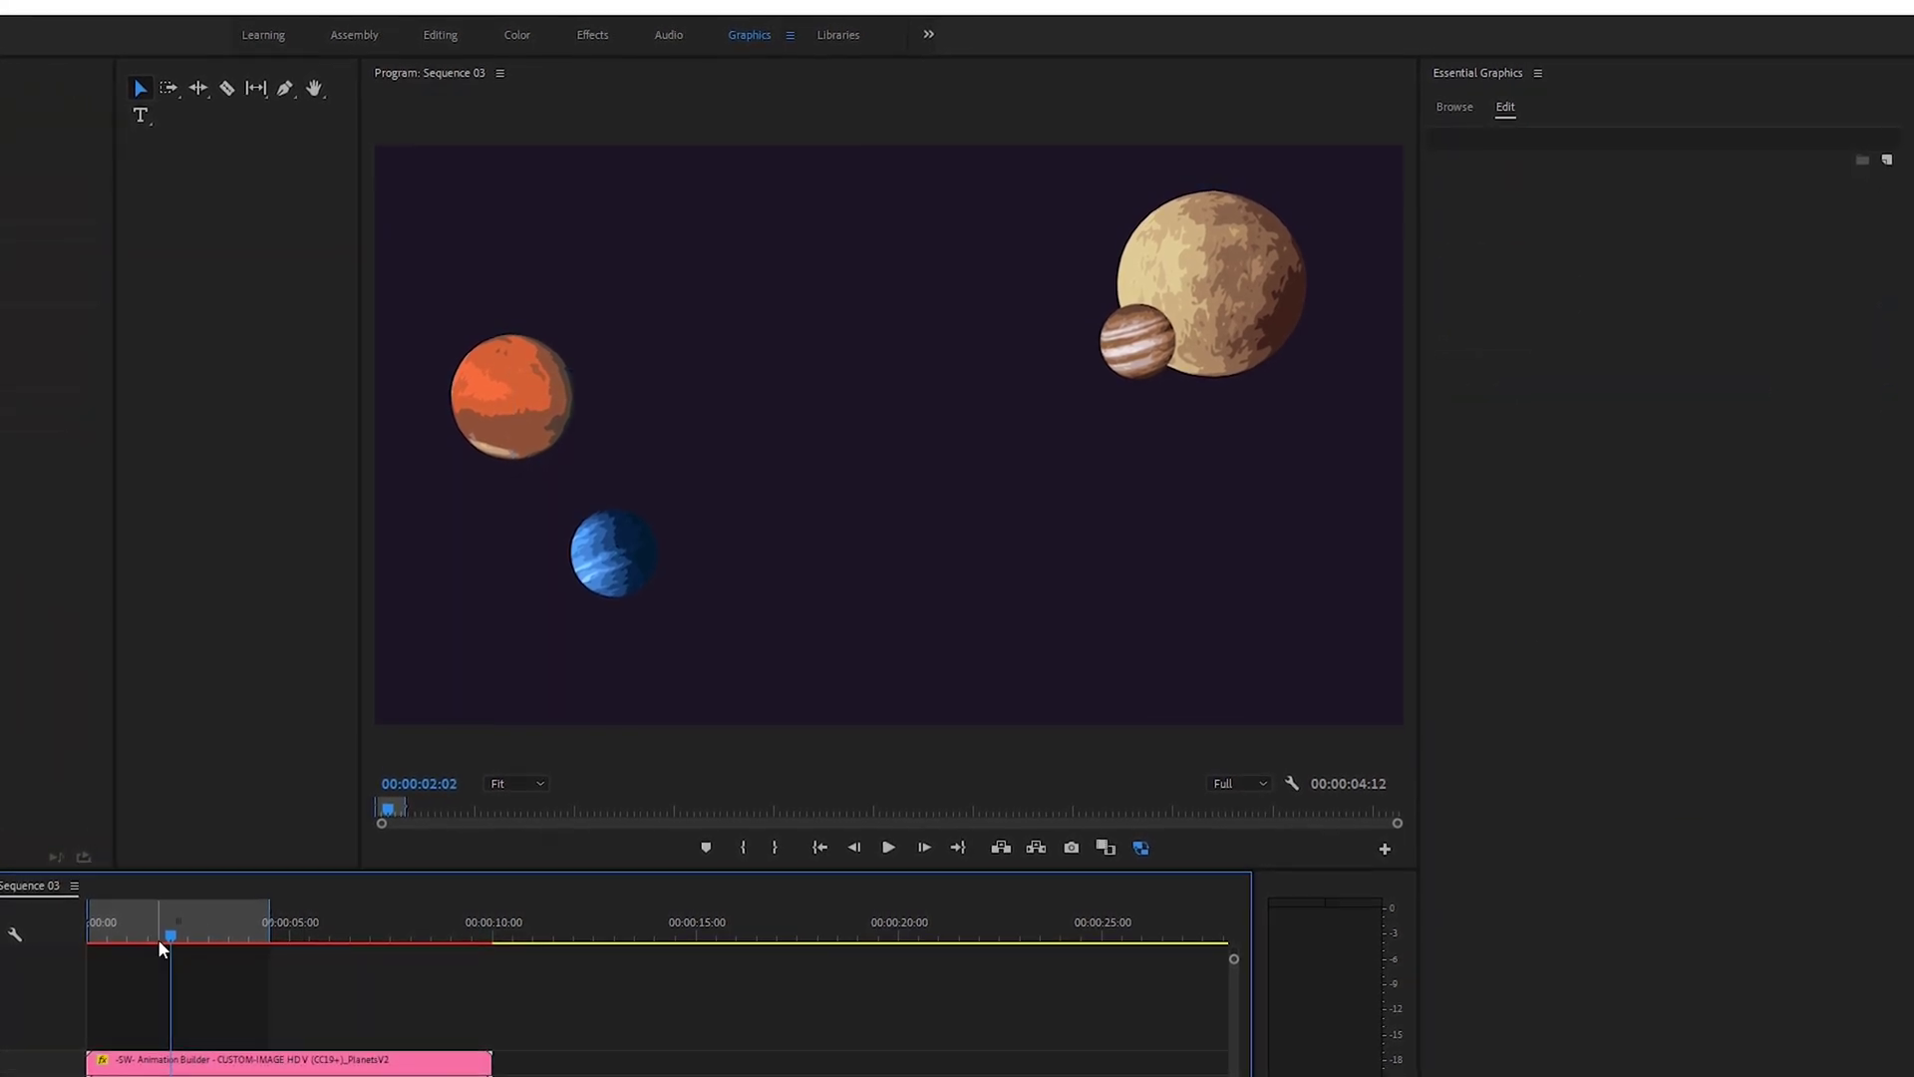
{"action": "left_click_drag", "start_coordinate": [160, 933], "coordinate": [15, 937]}
{"action": "key", "text": "space"}
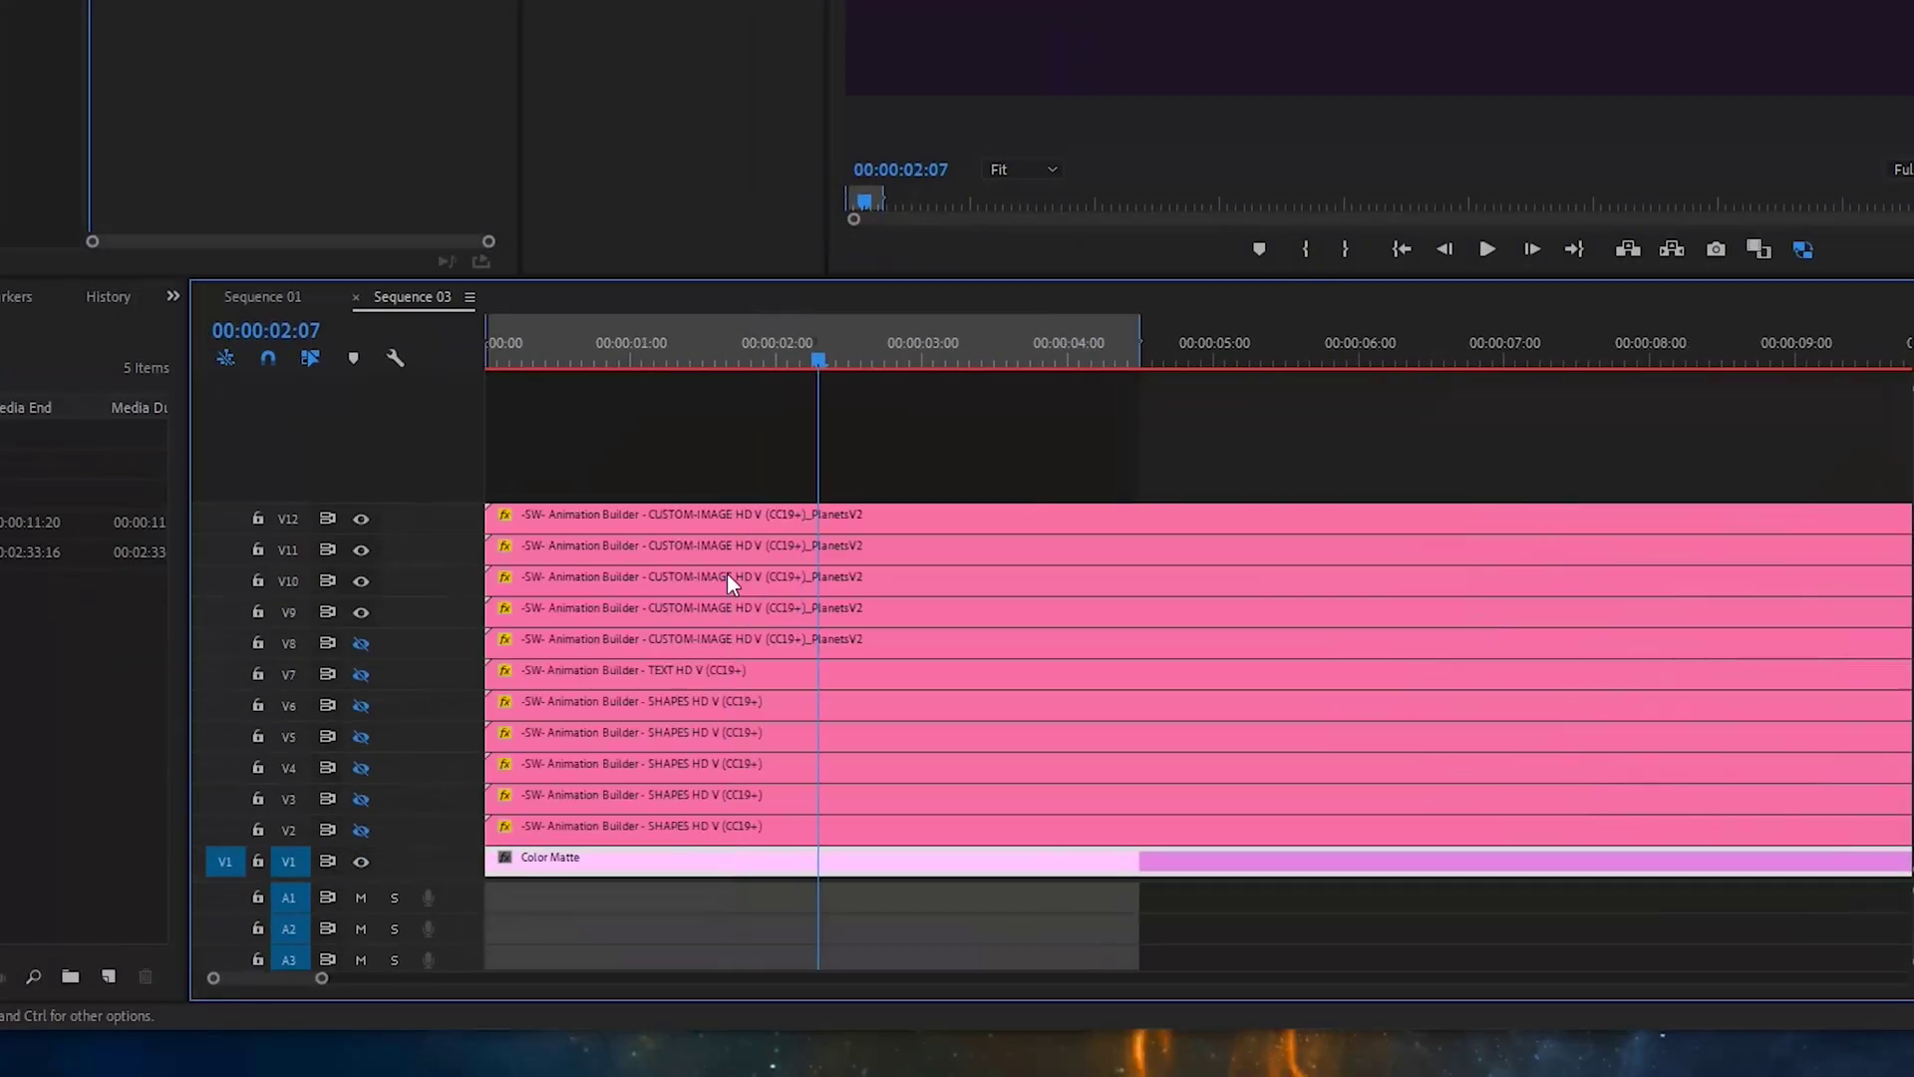
Step: Stagger the planet clips on V10, V11 and V12 to start at frames 1, 2 and 3, and return to the sequence start
{"action": "key", "text": "="}
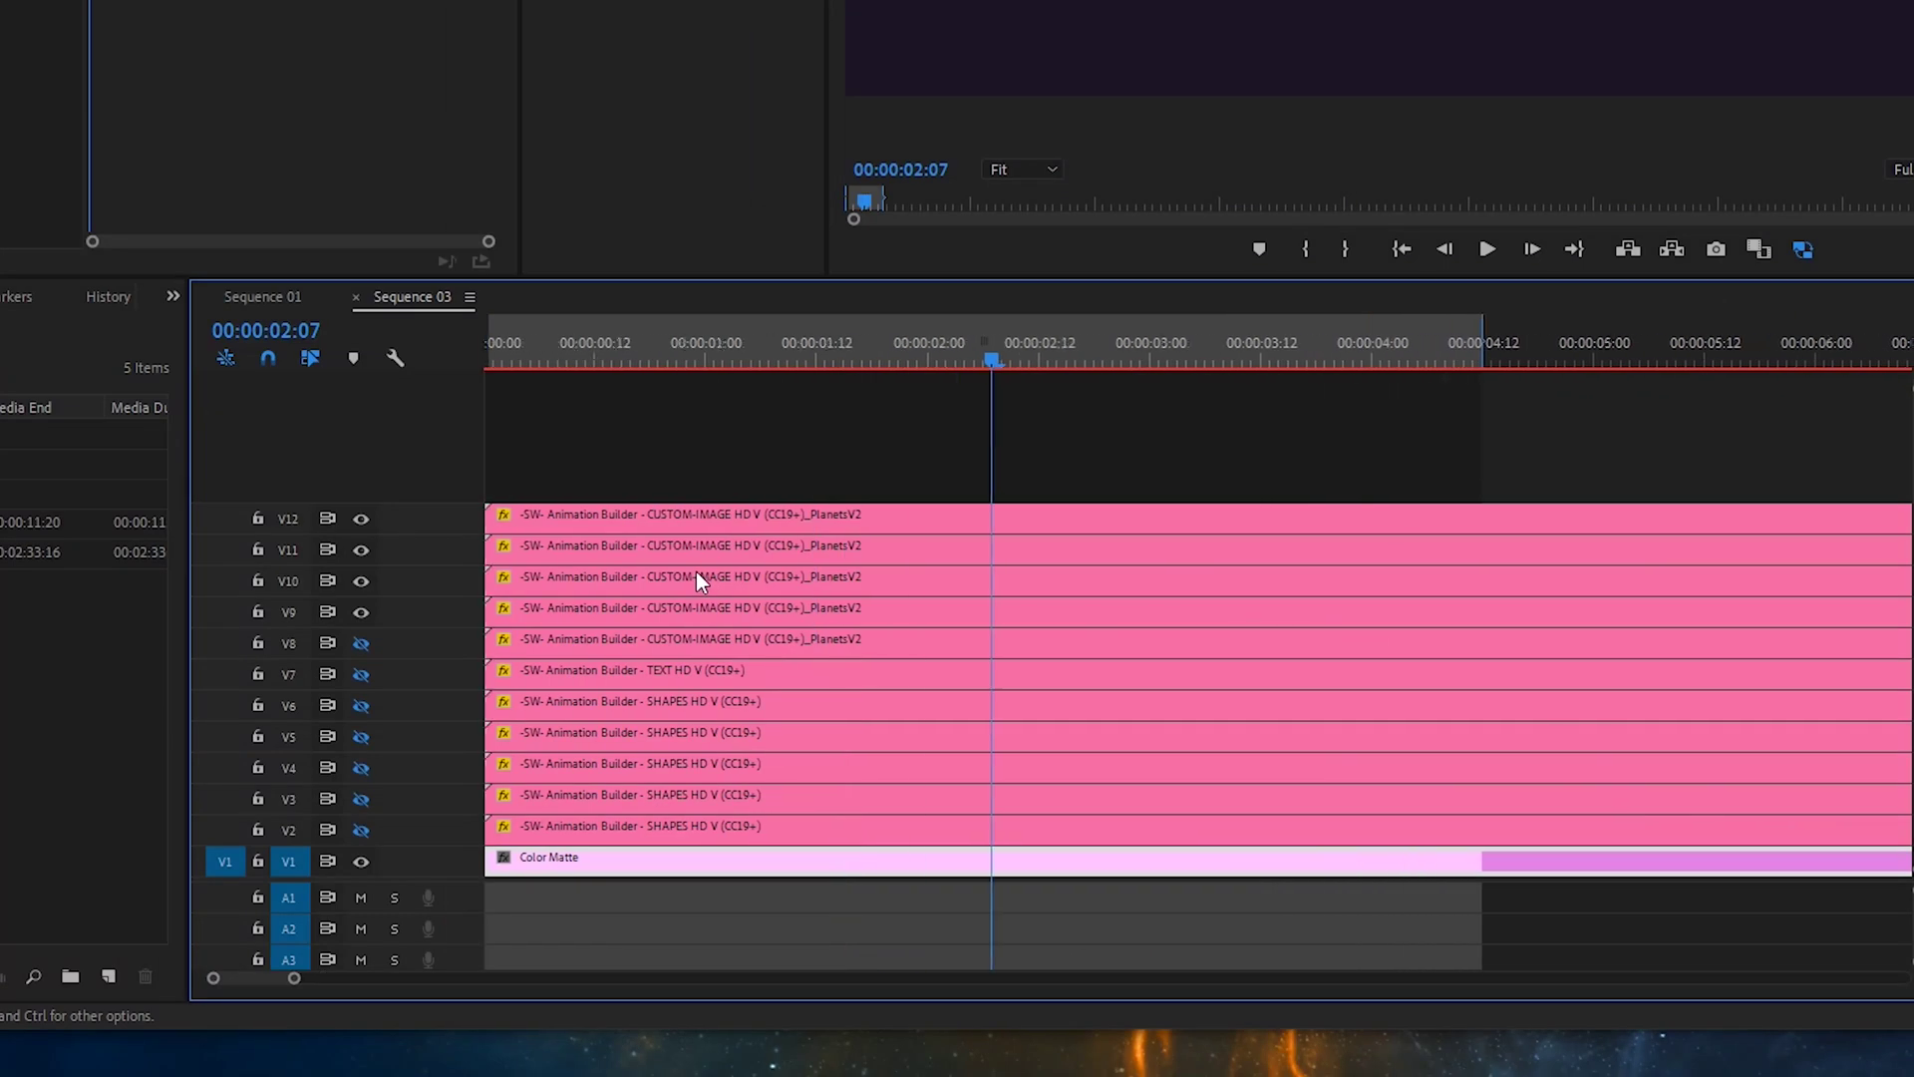
{"action": "key", "text": "="}
{"action": "key", "text": "="}
{"action": "key", "text": "equal"}
{"action": "key", "text": "equal"}
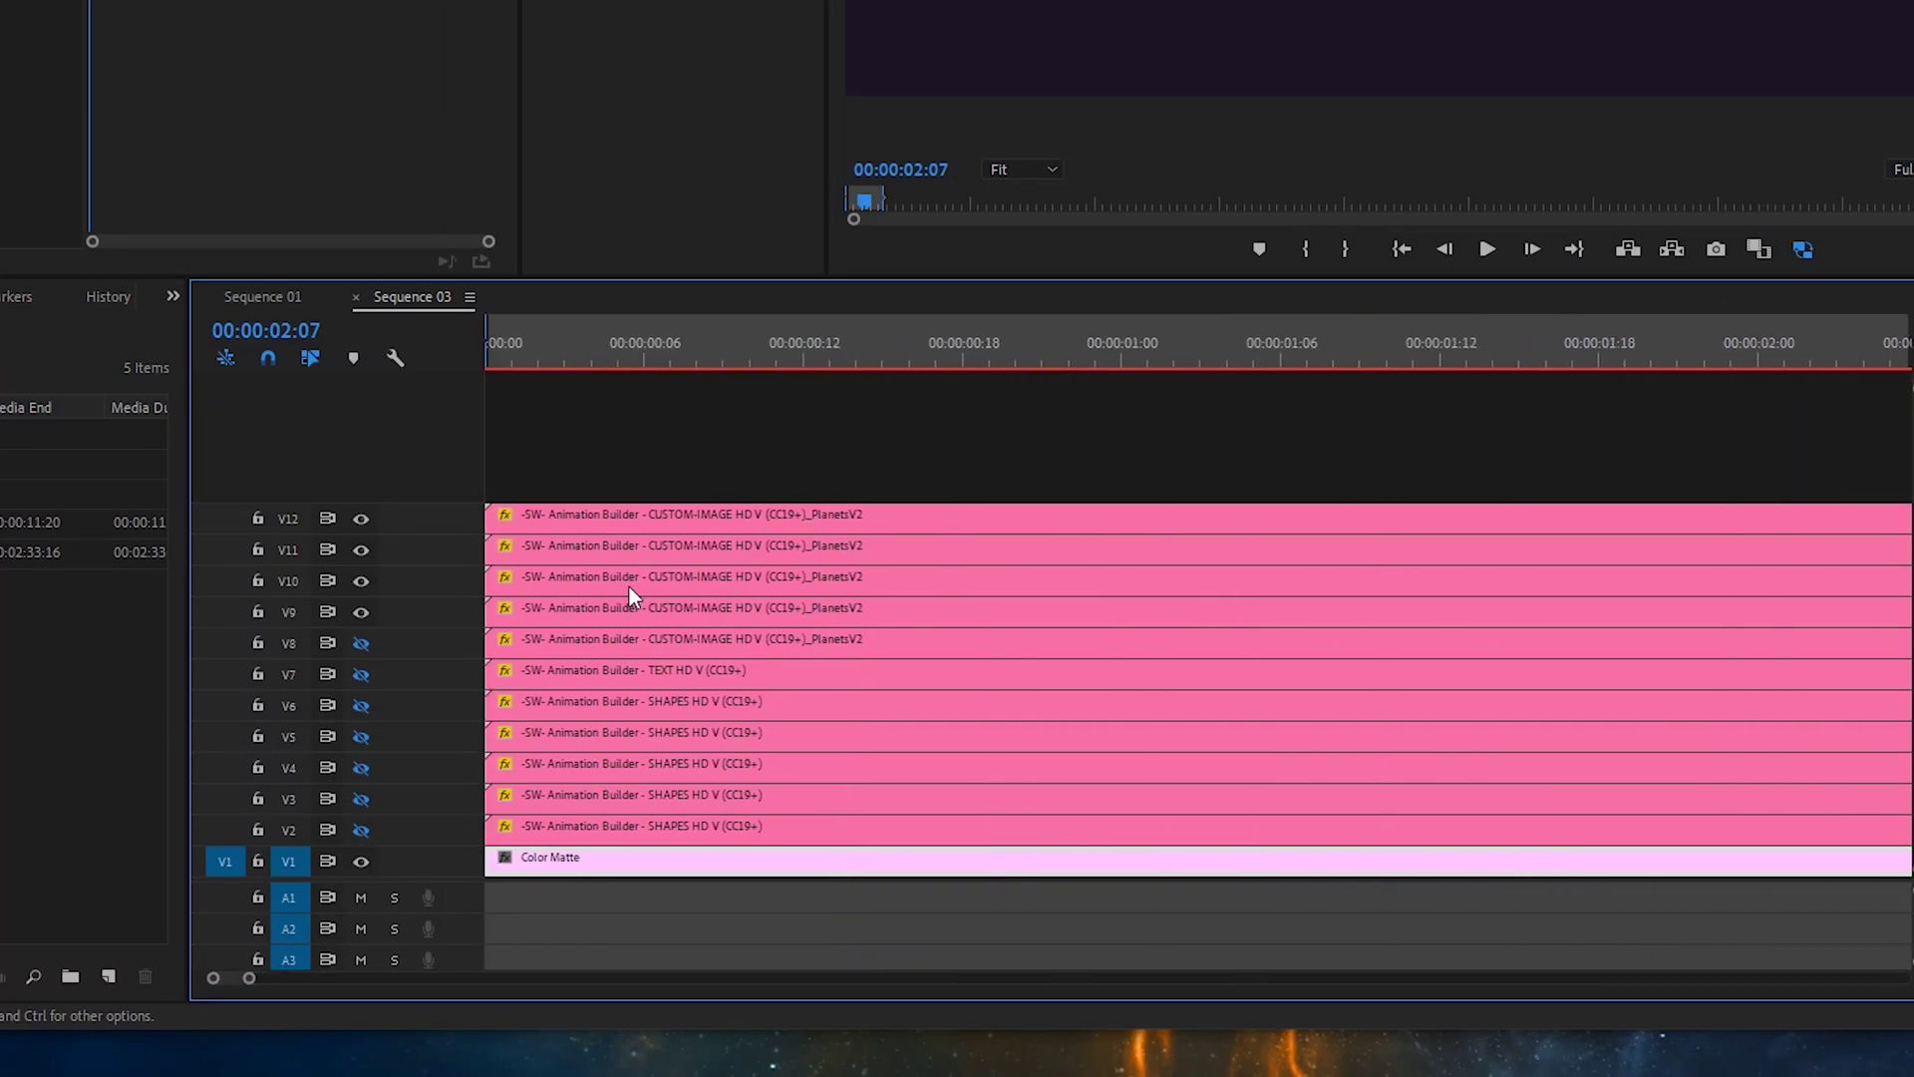
{"action": "left_click_drag", "start_coordinate": [511, 583], "coordinate": [653, 515]}
{"action": "left_click", "coordinate": [524, 555]}
{"action": "key", "text": "equal"}
{"action": "key", "text": "Home"}
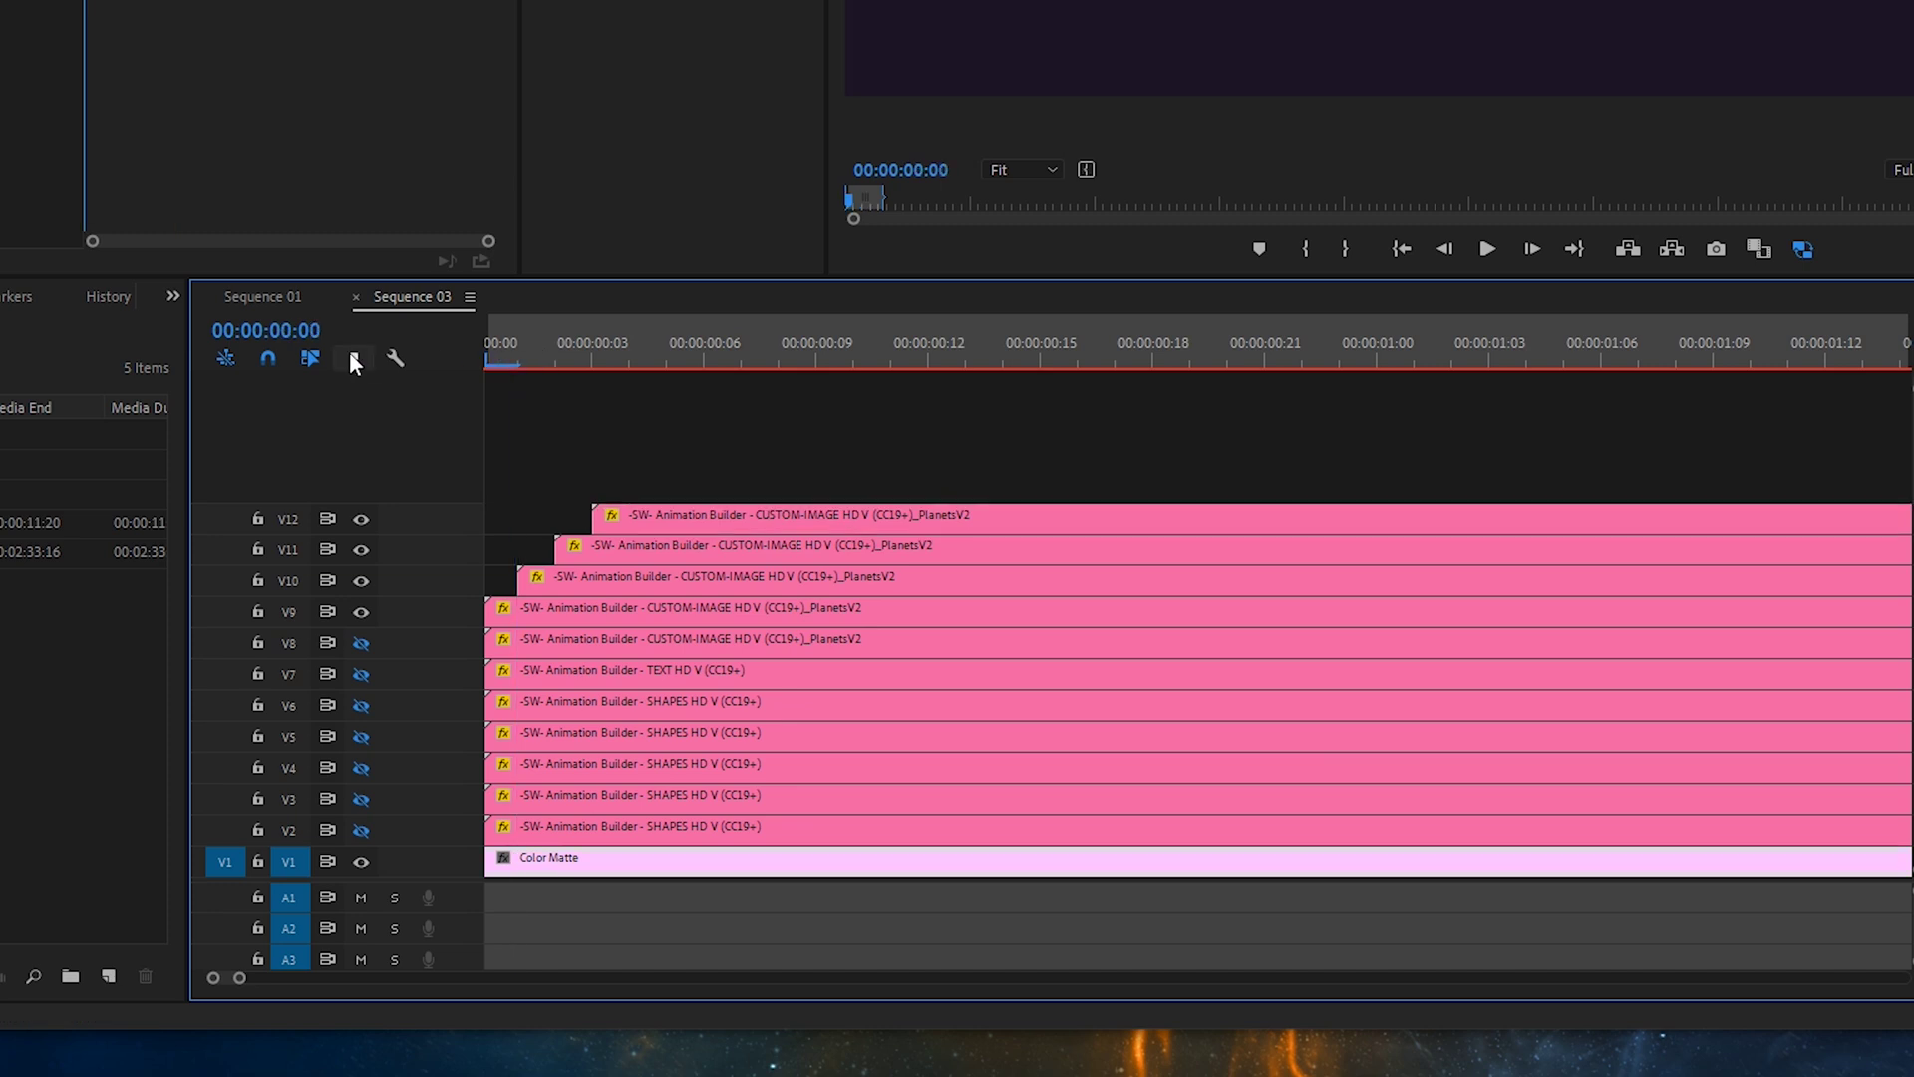
Step: Offset the star shape clips' start times by one frame on V5 and two frames on V3
{"action": "key", "text": "minus"}
{"action": "left_click_drag", "start_coordinate": [580, 733], "coordinate": [600, 732]}
{"action": "left_click_drag", "start_coordinate": [608, 796], "coordinate": [648, 797]}
{"action": "key", "text": "minus"}
{"action": "key", "text": "minus"}
Step: Make the hidden tracks V2 to V8 visible again and play the complete space scene
{"action": "left_click_drag", "start_coordinate": [658, 355], "coordinate": [741, 357]}
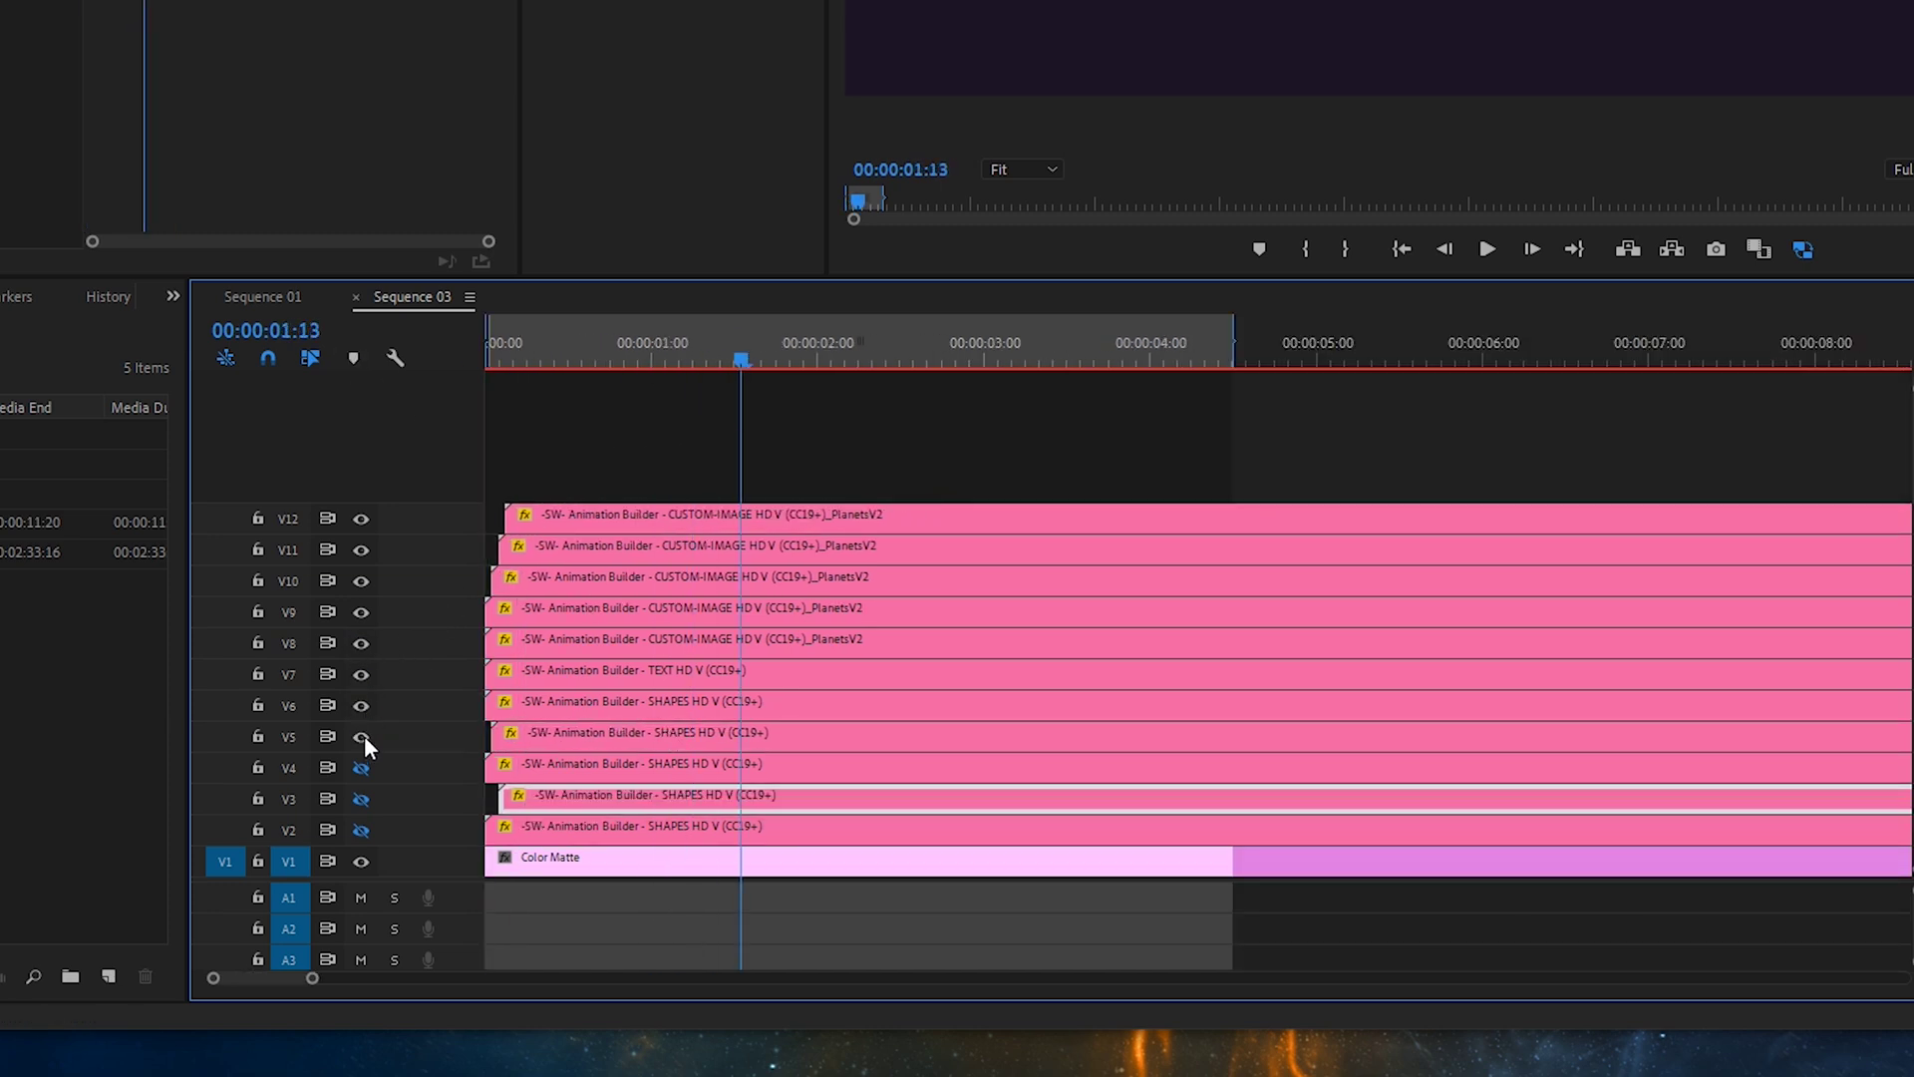
{"action": "left_click_drag", "start_coordinate": [764, 345], "coordinate": [575, 385]}
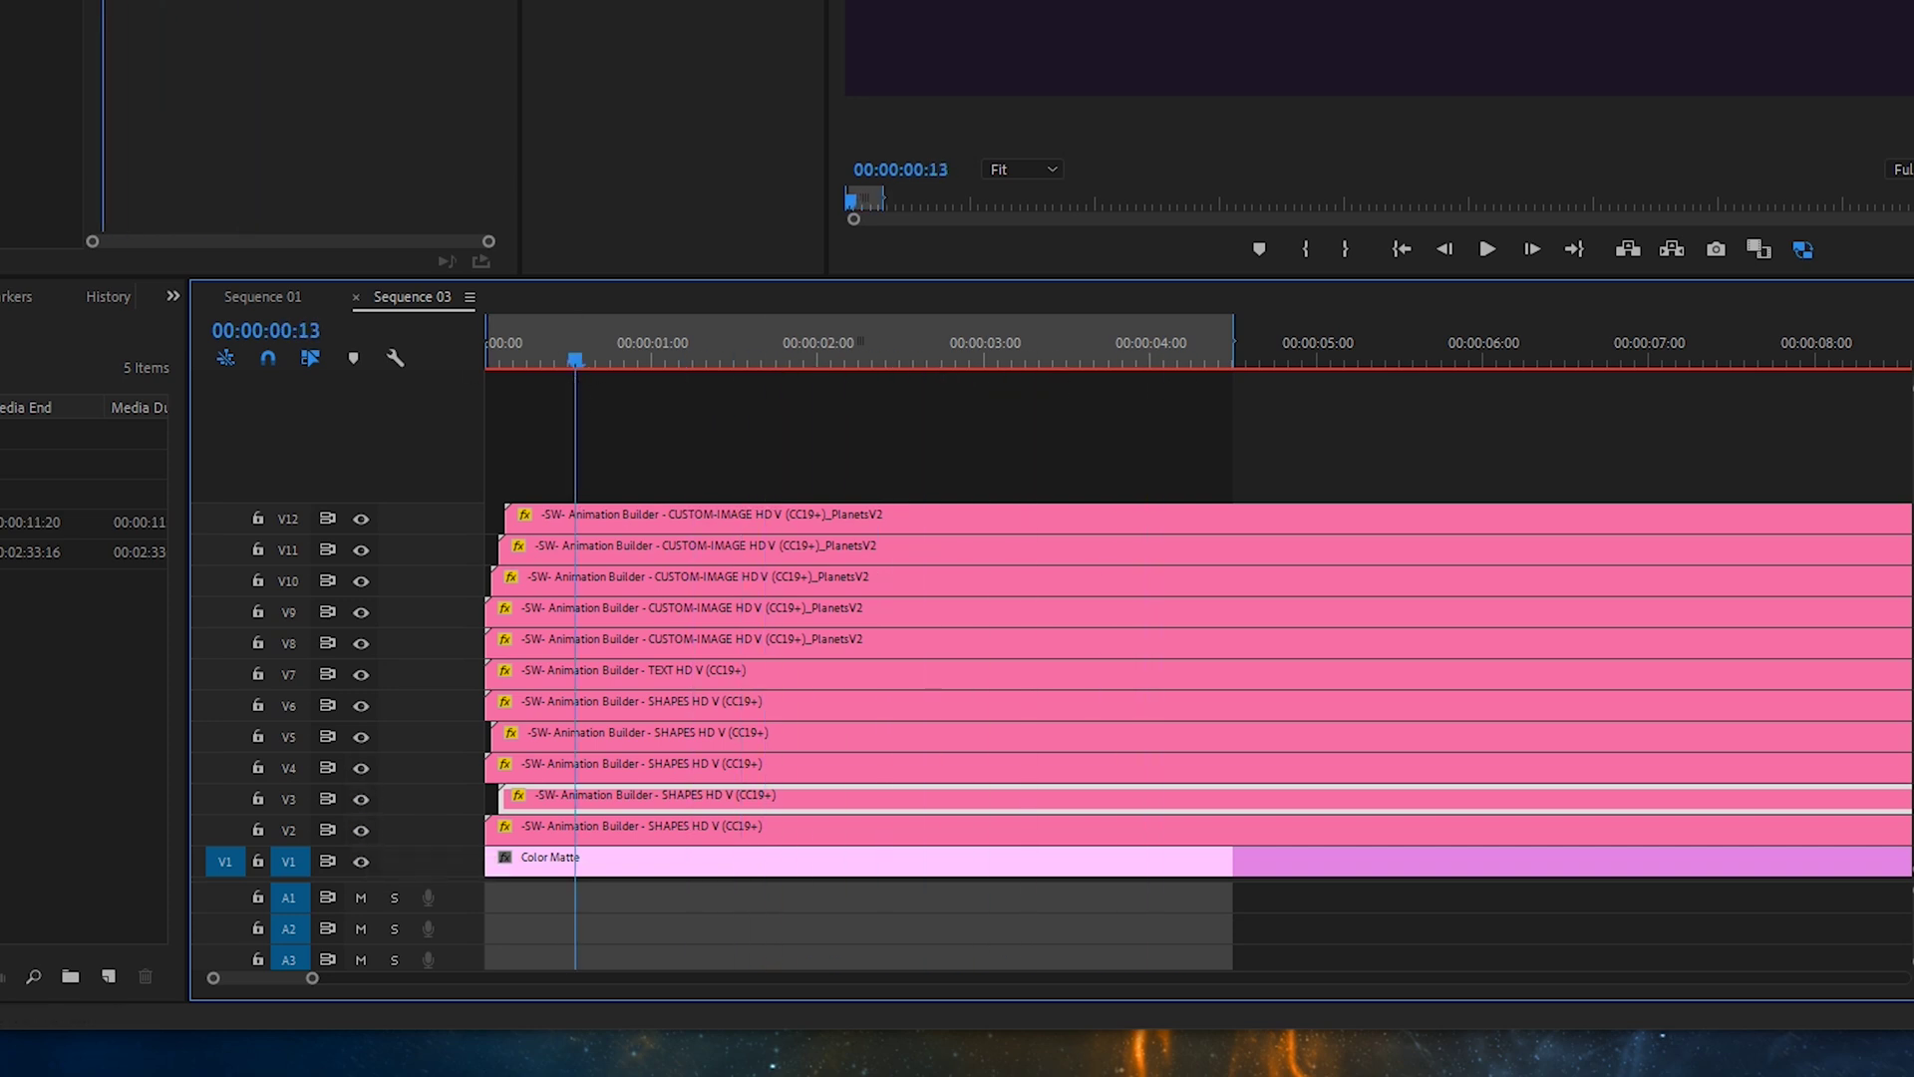
{"action": "key", "text": "space"}
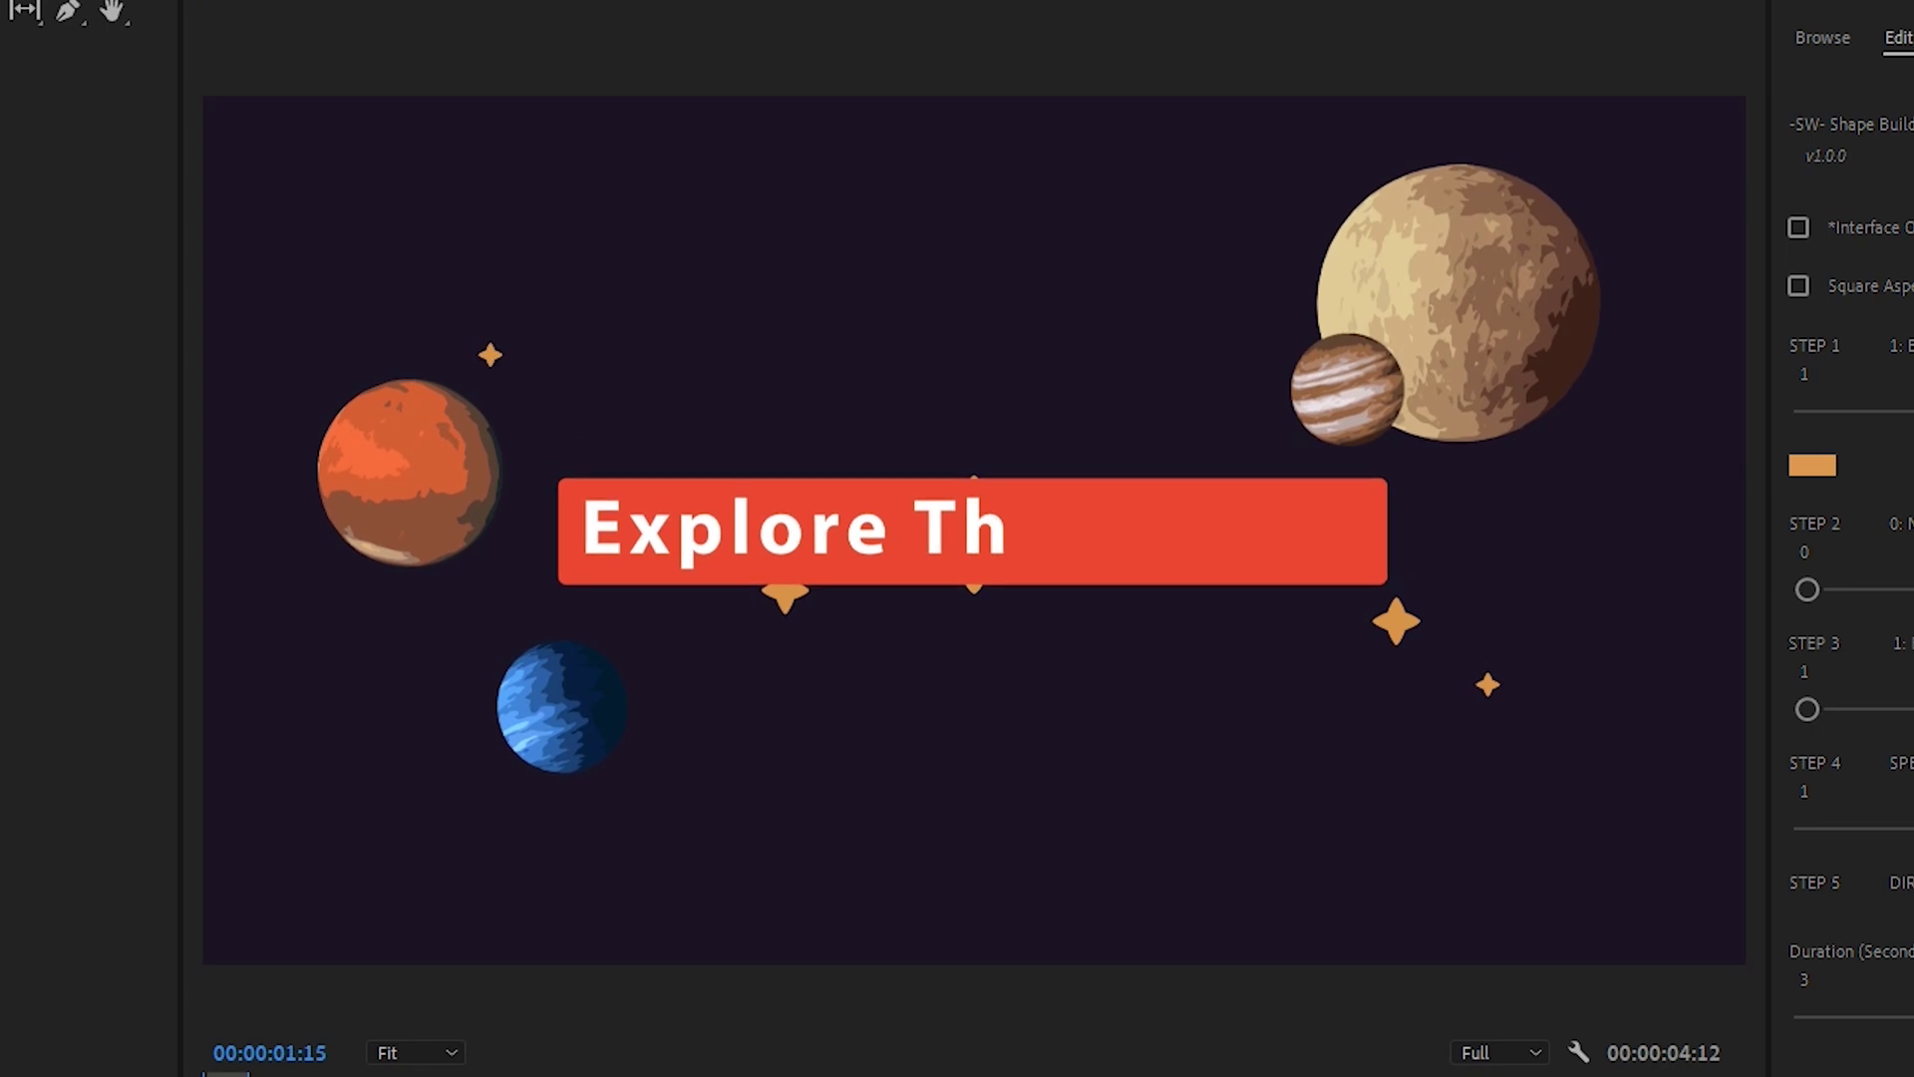